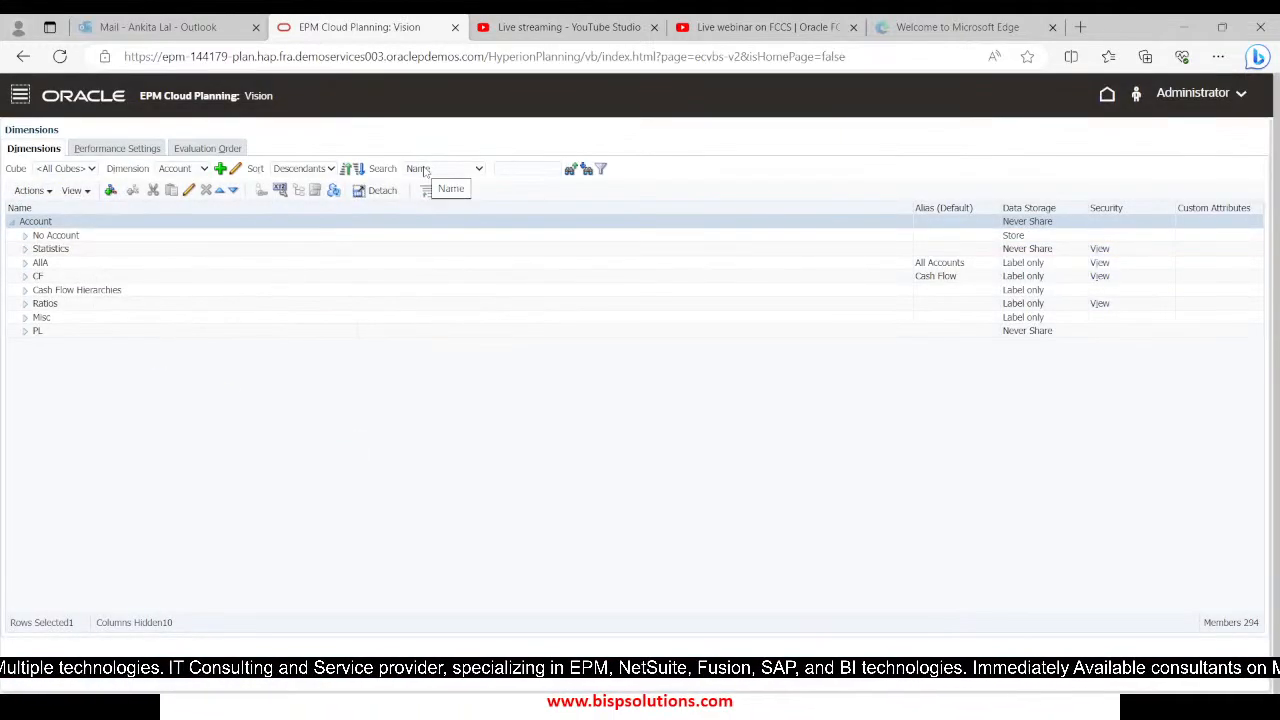
Search the Account dimension for "Sale" in both names and aliases, stepping through the successive matches
{"action": "left_click", "coordinate": [530, 168]}
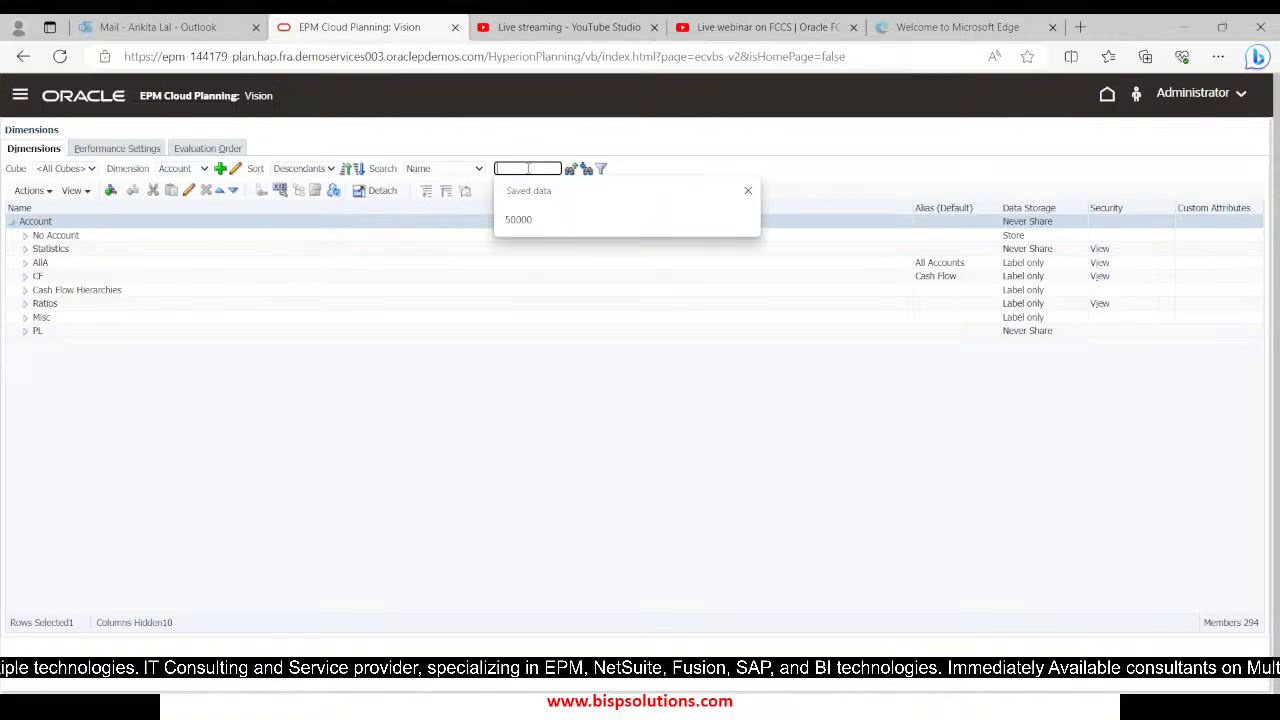
{"action": "type", "text": "Sale"}
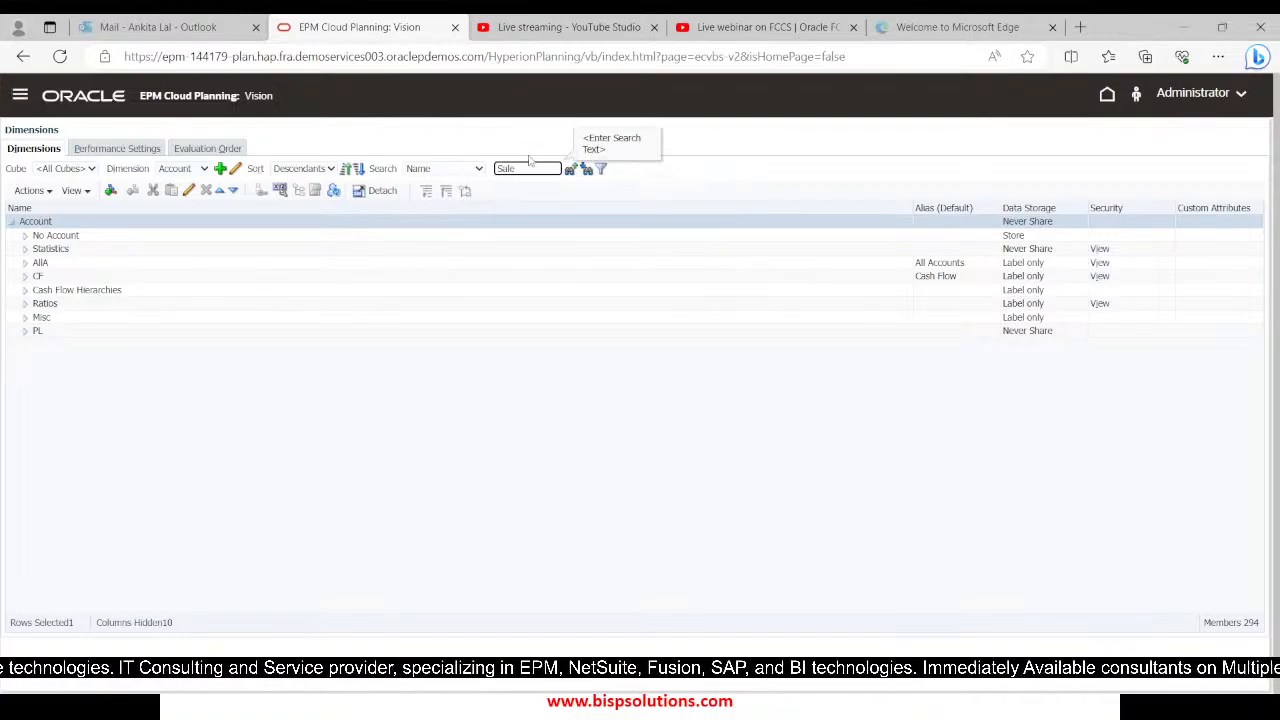
{"action": "left_click", "coordinate": [463, 170]}
{"action": "left_click", "coordinate": [475, 206]}
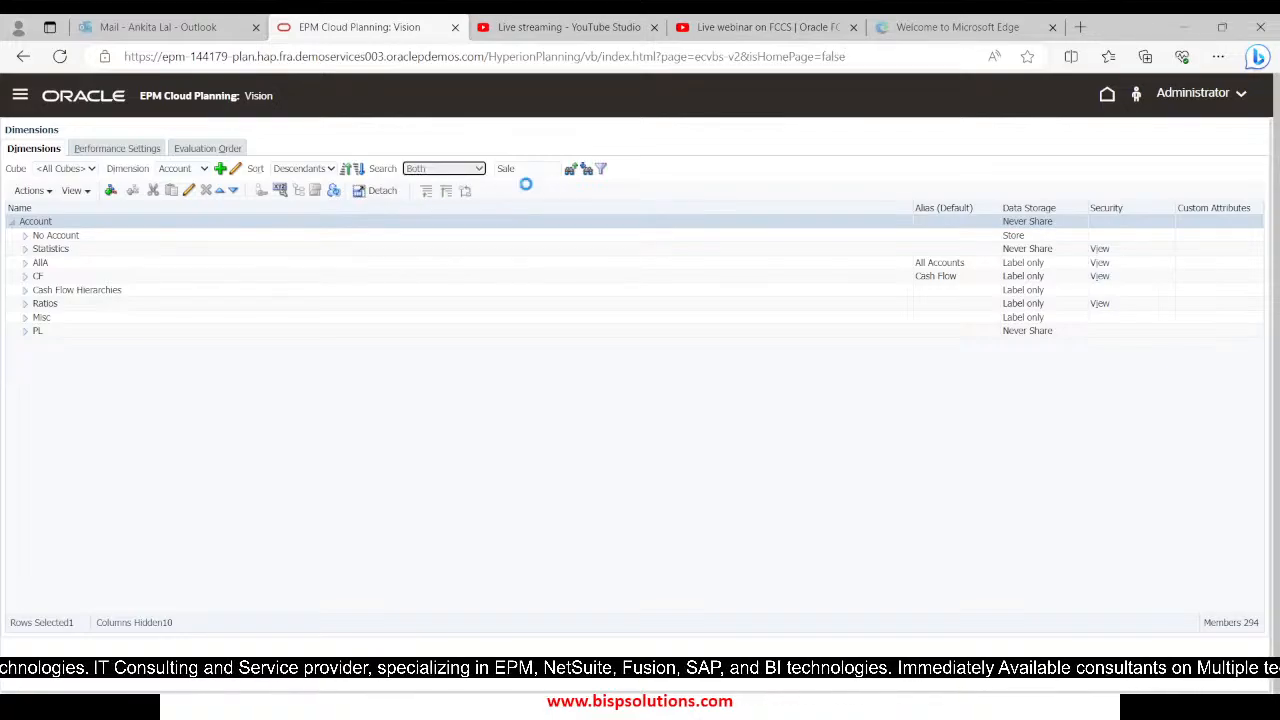
{"action": "left_click", "coordinate": [585, 172]}
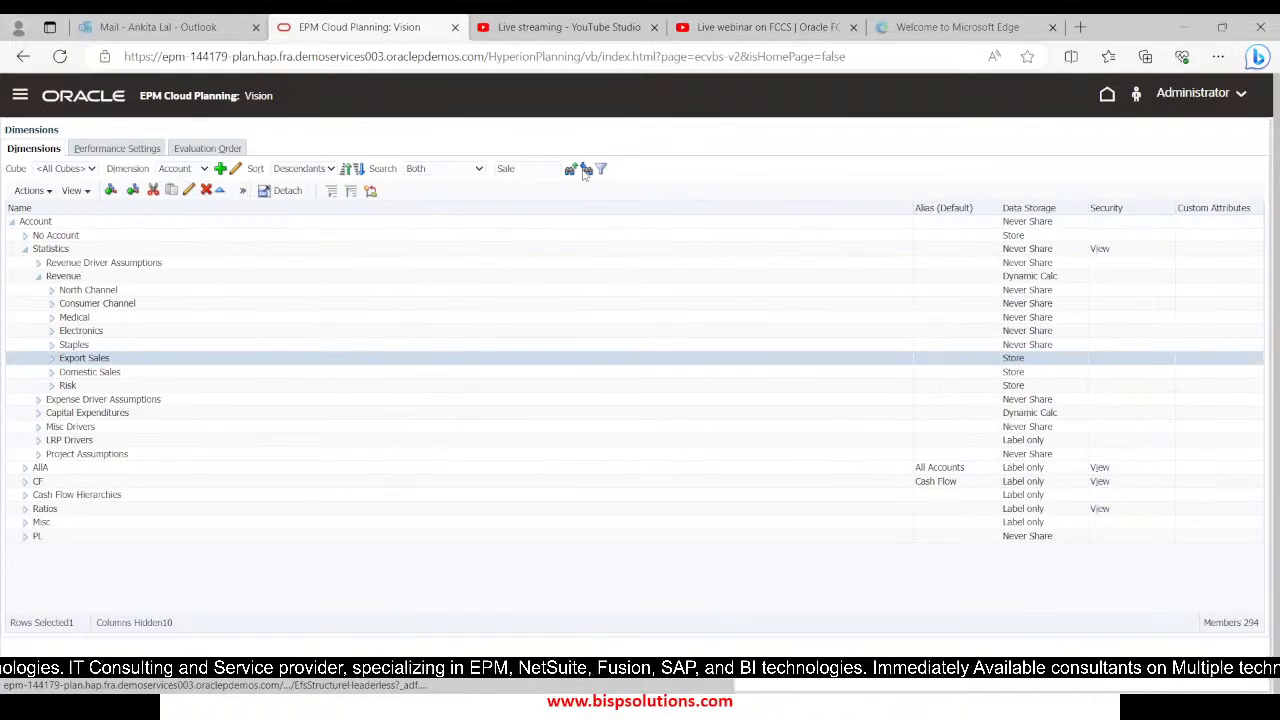
{"action": "left_click", "coordinate": [585, 171]}
{"action": "left_click", "coordinate": [585, 171]}
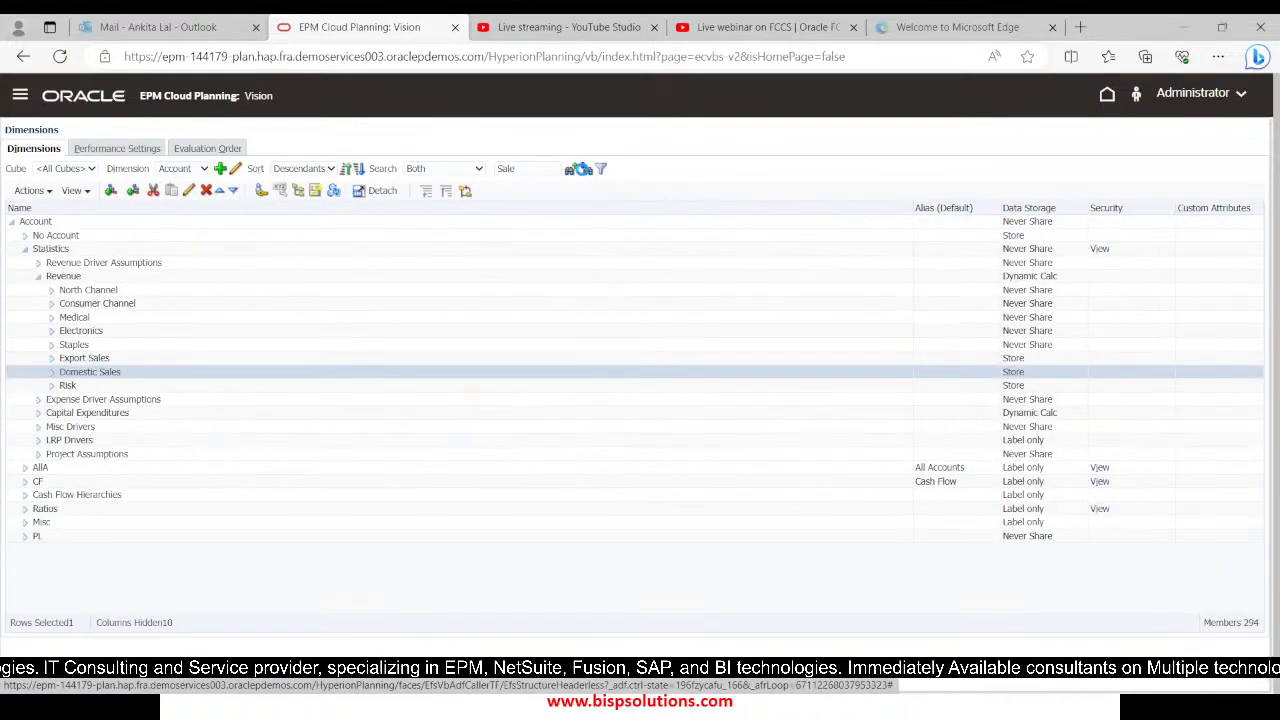
{"action": "left_click", "coordinate": [585, 171]}
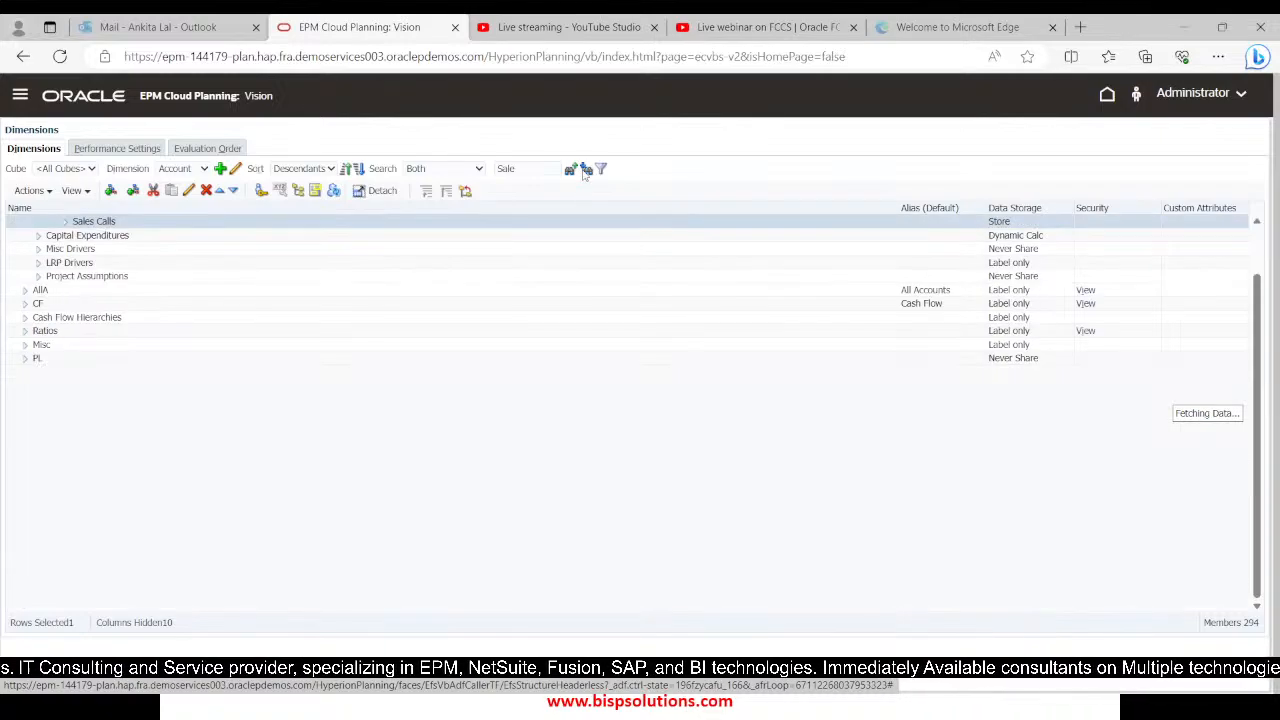
{"action": "left_click", "coordinate": [585, 171]}
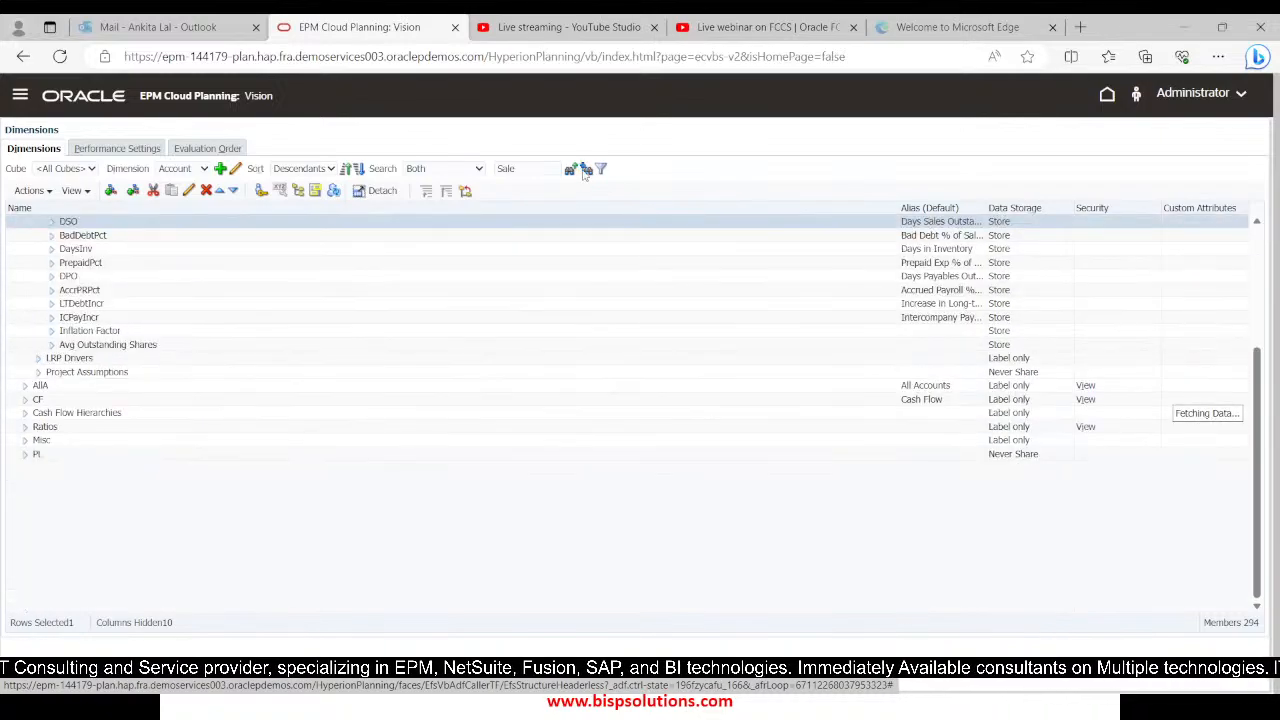
{"action": "left_click", "coordinate": [585, 171]}
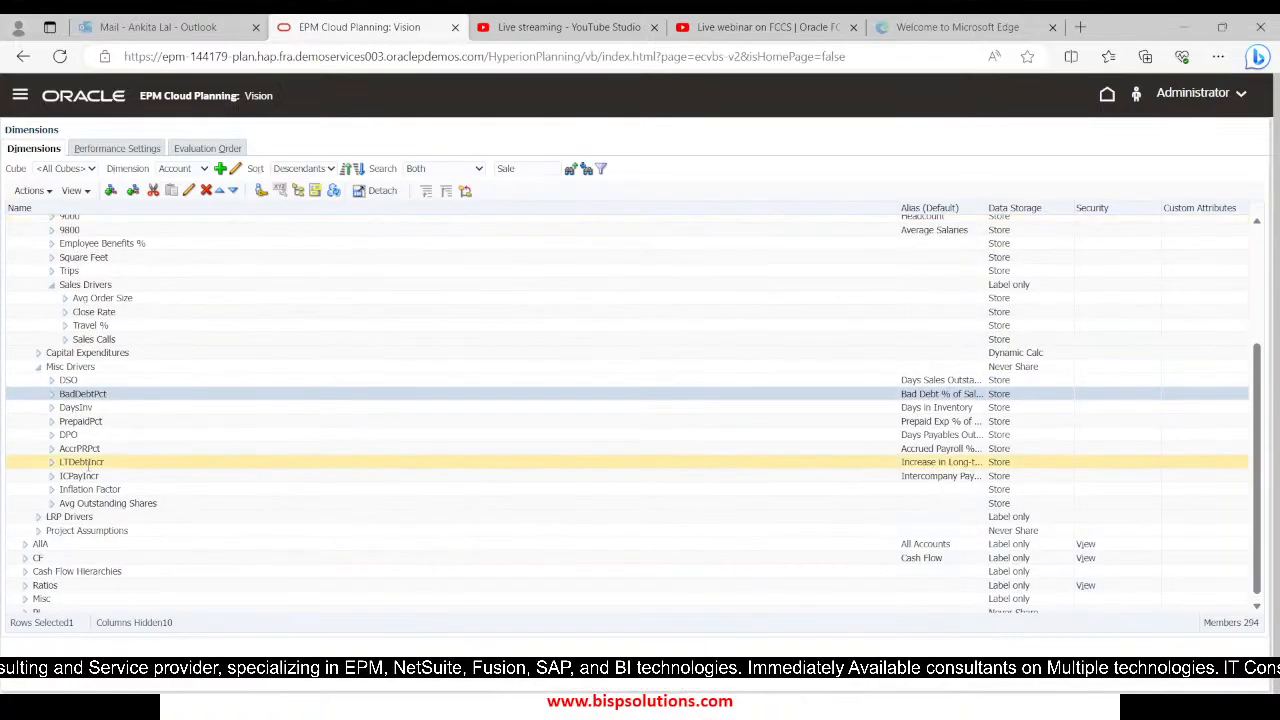
{"action": "scroll", "coordinate": [70, 538], "scroll_direction": "up", "scroll_amount": 3}
{"action": "scroll", "coordinate": [70, 538], "scroll_direction": "up", "scroll_amount": 3}
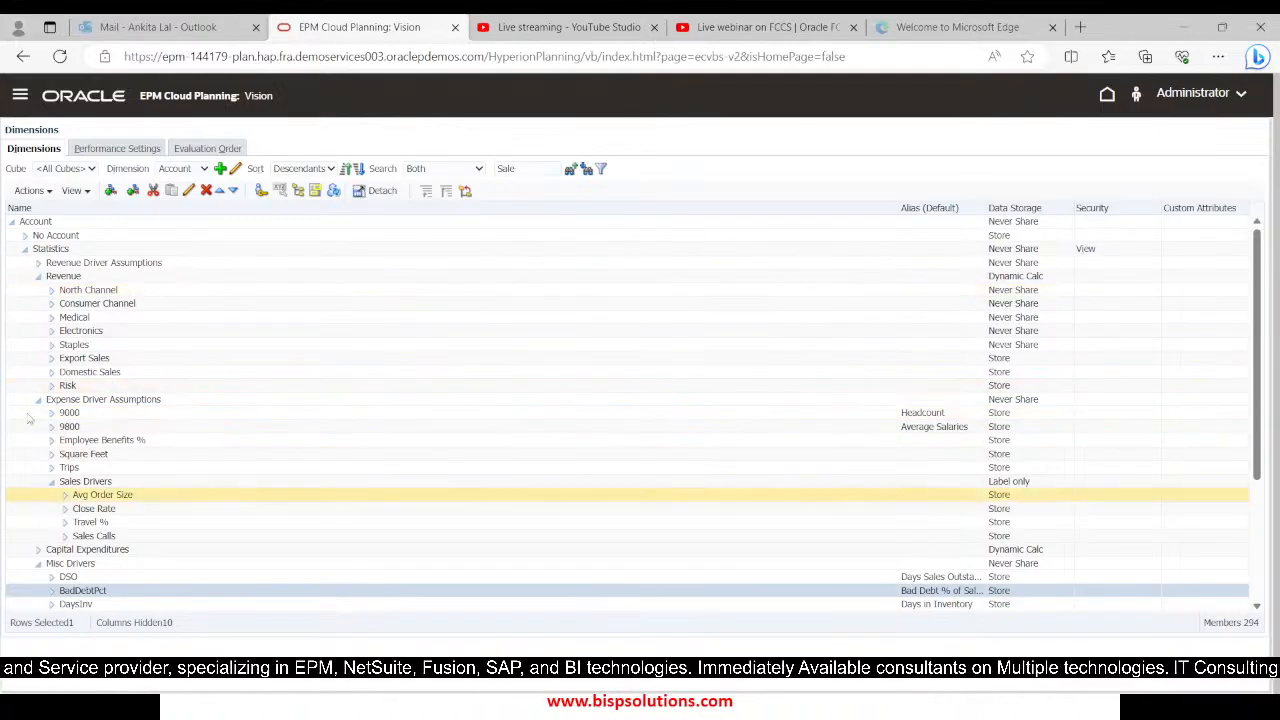
Expand the Account hierarchy through AllA and NI to the members of 7900, and widen the Alias column
{"action": "scroll", "coordinate": [128, 487], "scroll_direction": "down", "scroll_amount": 5}
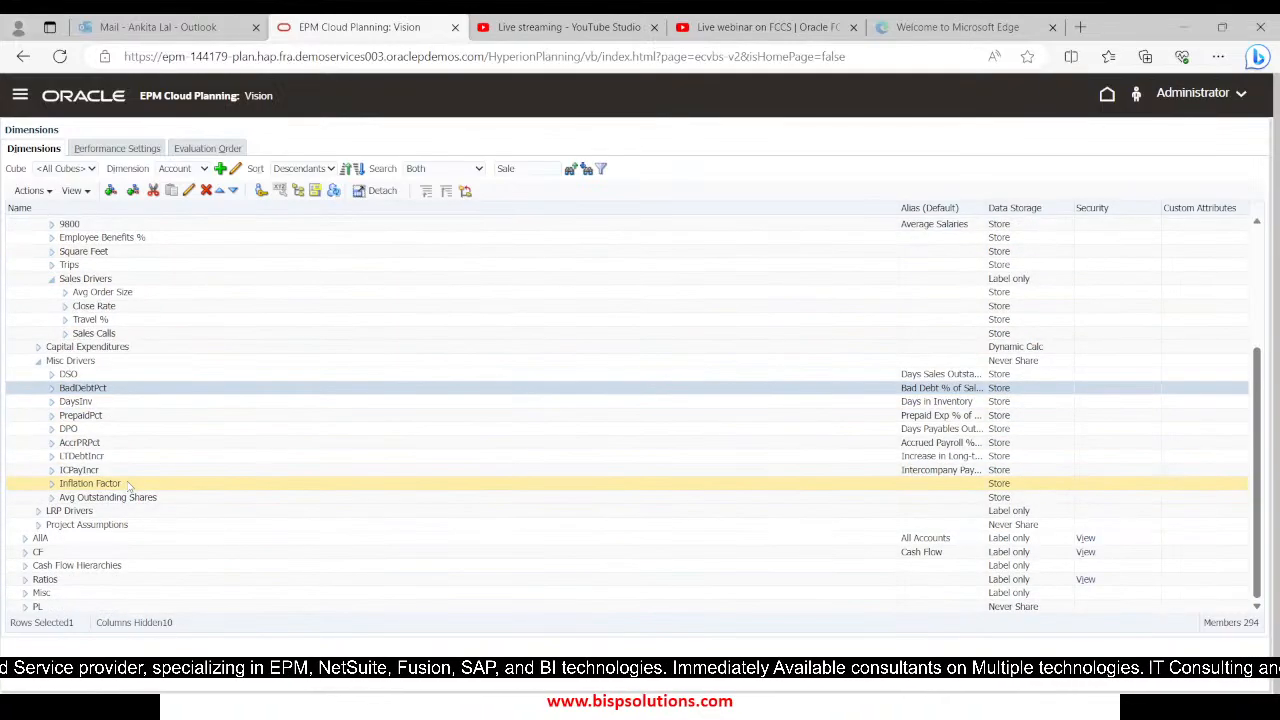
{"action": "left_click", "coordinate": [25, 540]}
{"action": "scroll", "coordinate": [40, 540], "scroll_direction": "down", "scroll_amount": 1}
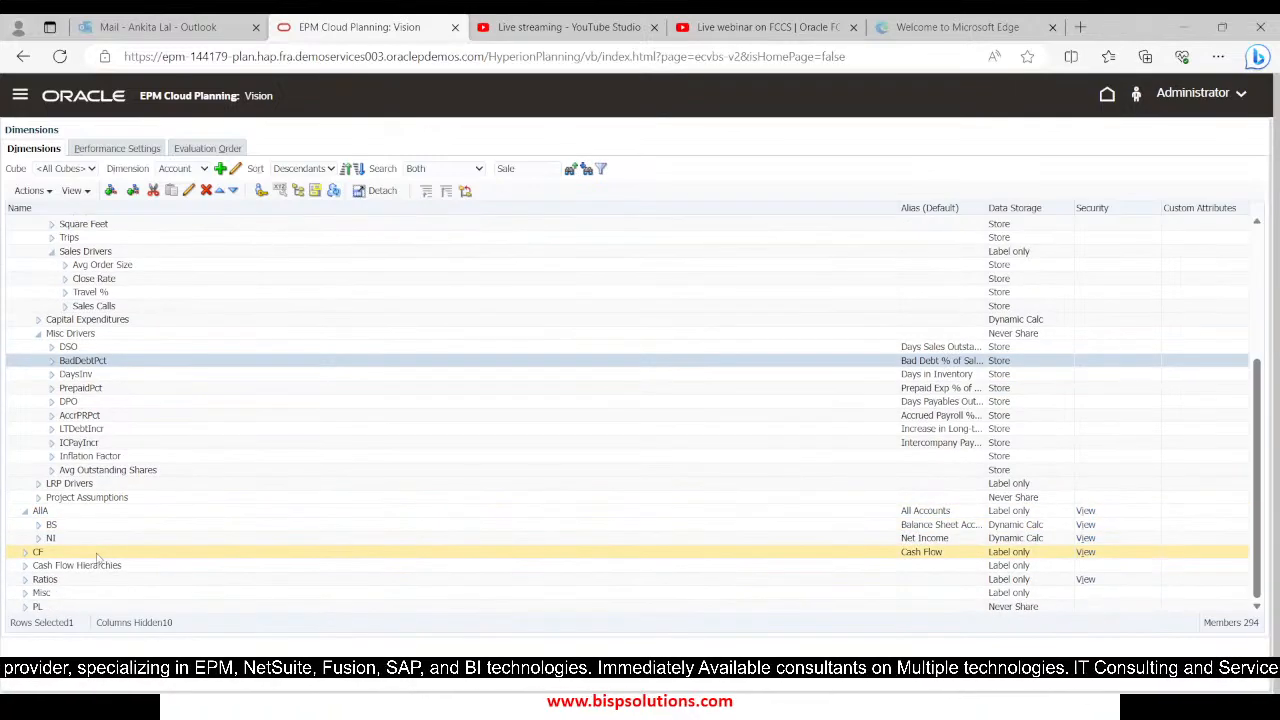
{"action": "left_click", "coordinate": [39, 526]}
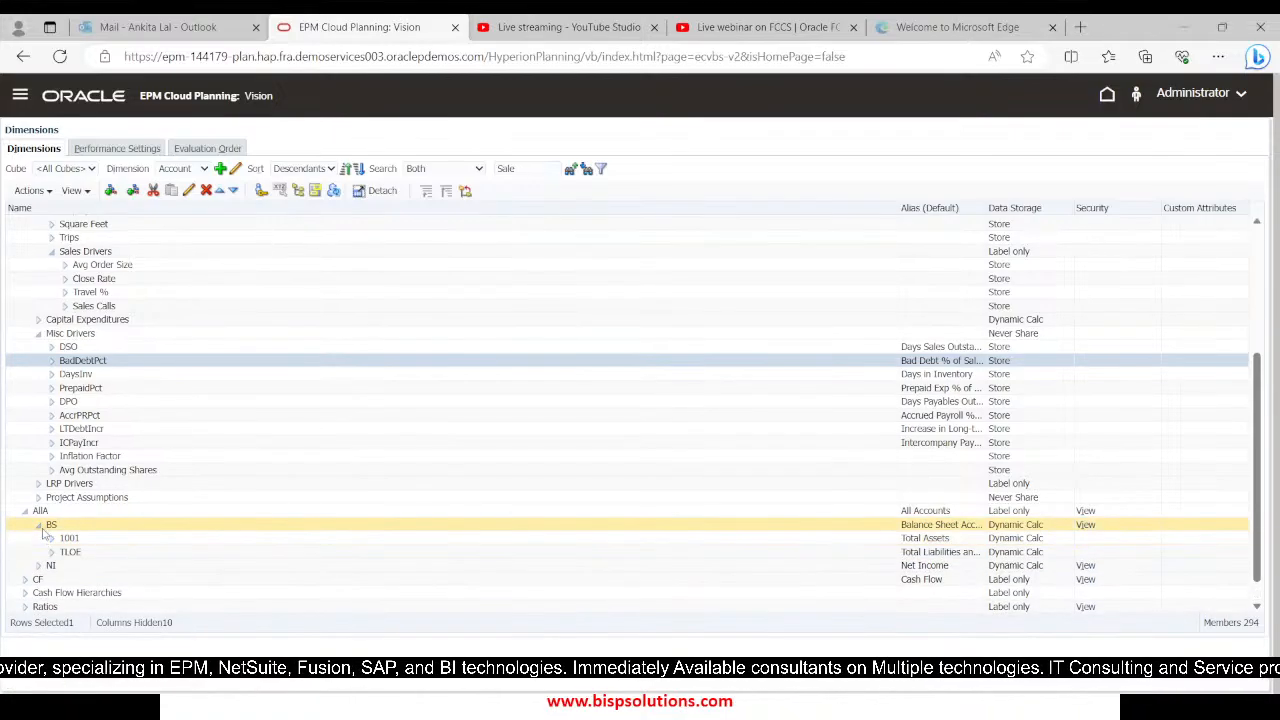
{"action": "left_click", "coordinate": [39, 525]}
{"action": "left_click", "coordinate": [38, 539]}
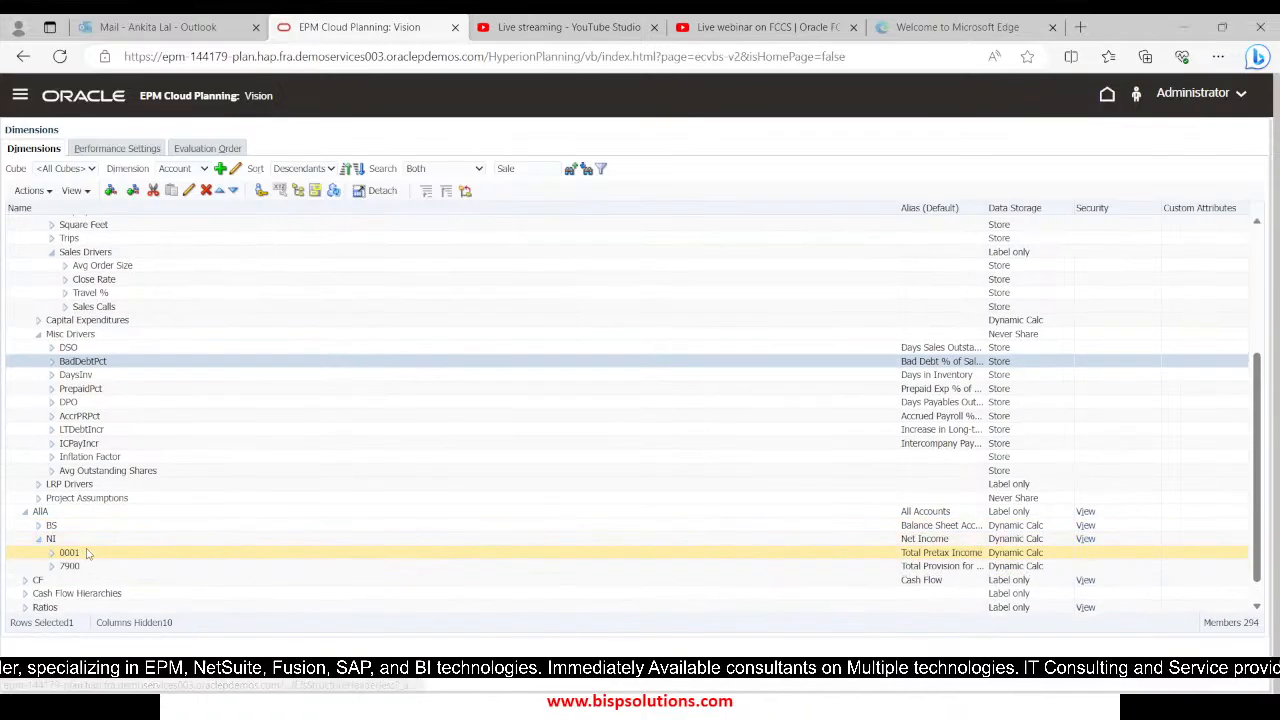
{"action": "scroll", "coordinate": [50, 545], "scroll_direction": "down", "scroll_amount": 1}
{"action": "left_click", "coordinate": [52, 540]}
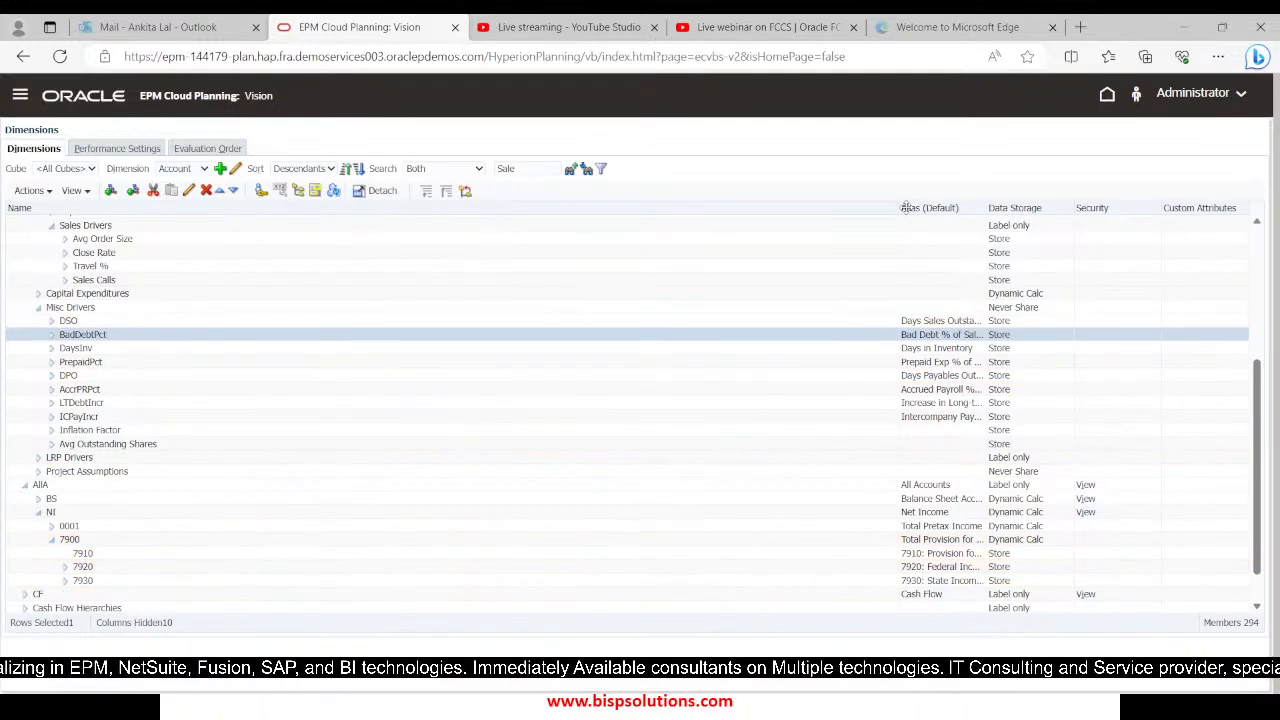
{"action": "left_click_drag", "start_coordinate": [895, 208], "coordinate": [857, 208]}
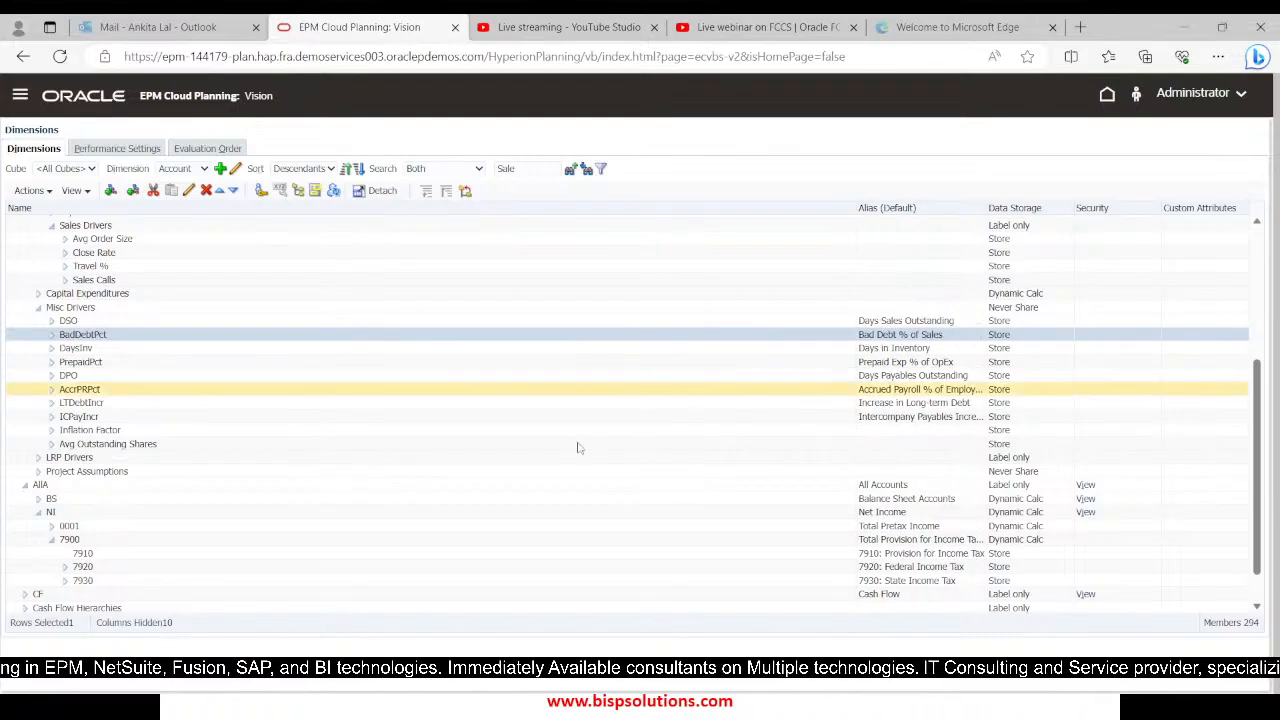
{"action": "scroll", "coordinate": [222, 540], "scroll_direction": "down", "scroll_amount": 1}
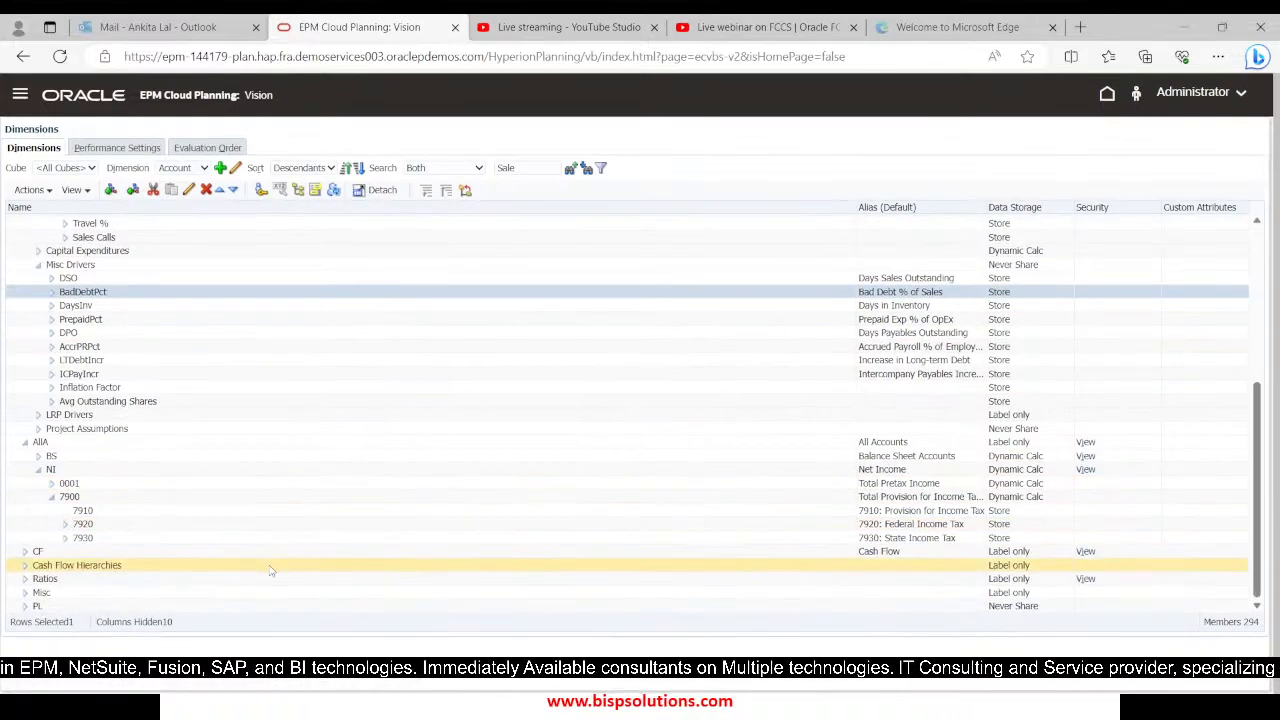
Add a sibling of account 7930 named 7940 with alias "7940: Sales Tax" and data storage Store, and save it
{"action": "left_click", "coordinate": [220, 538]}
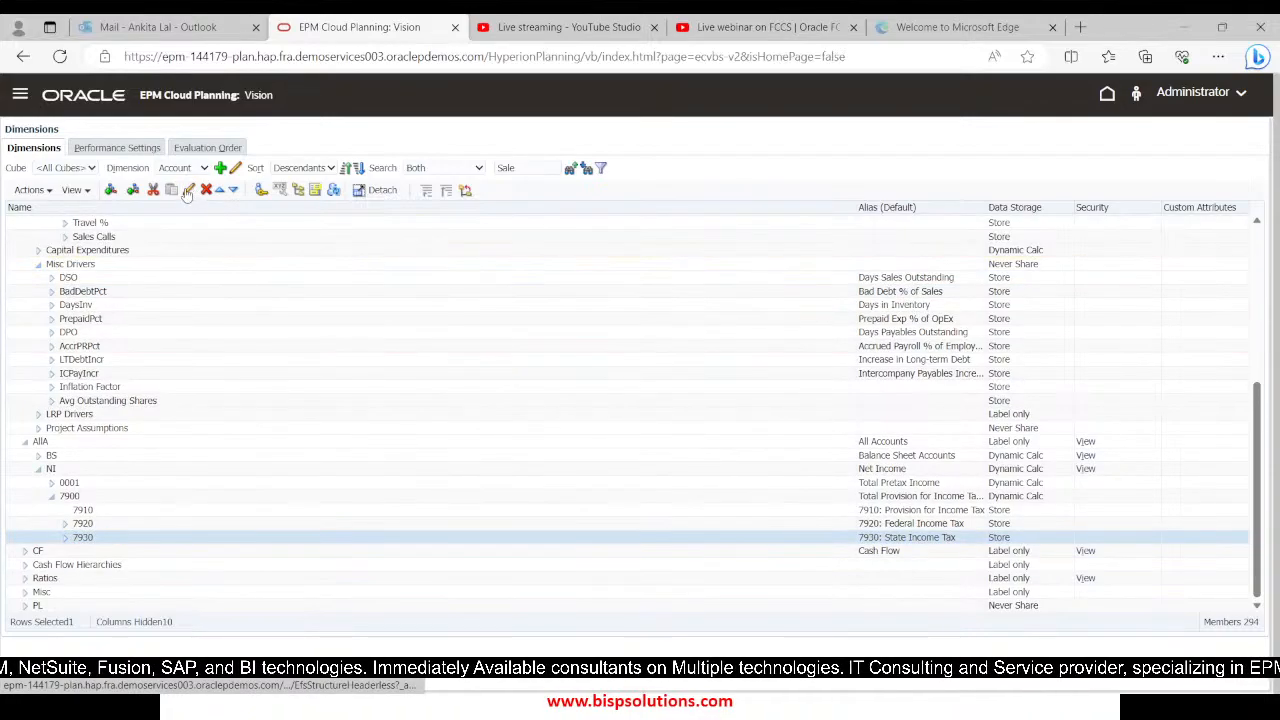
{"action": "left_click", "coordinate": [132, 190]}
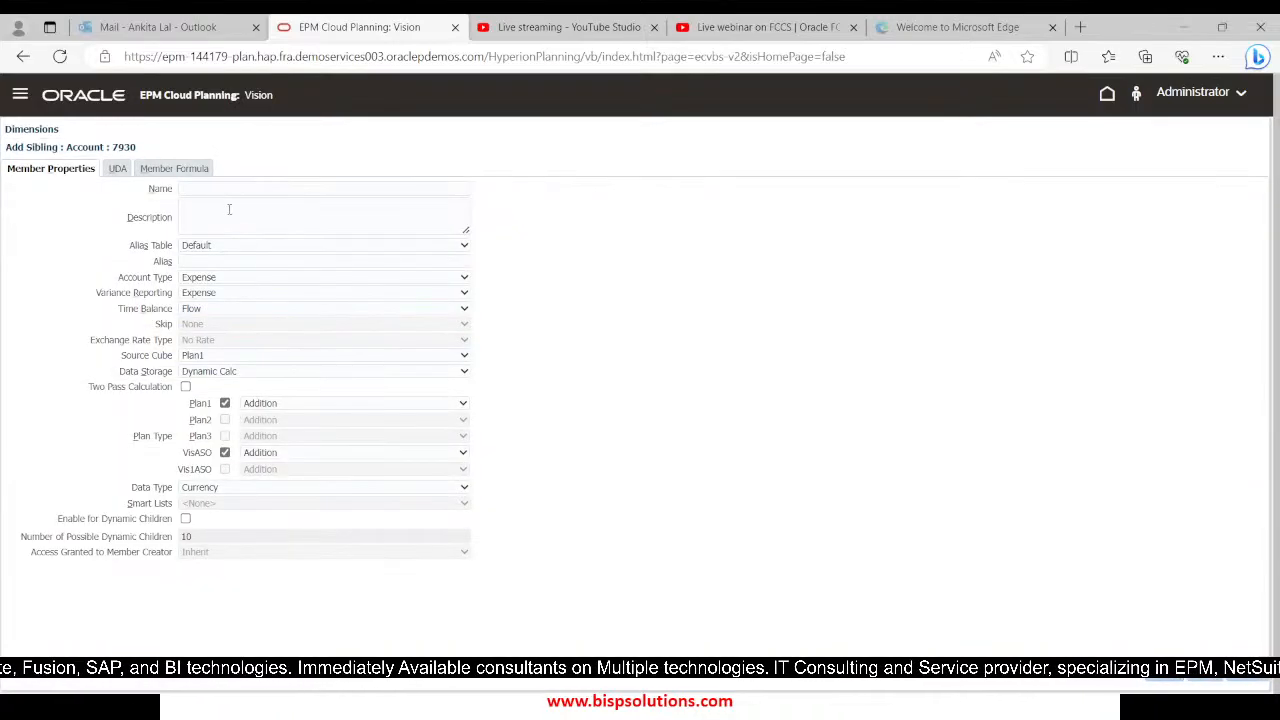
{"action": "left_click", "coordinate": [225, 190]}
{"action": "type", "text": "7"}
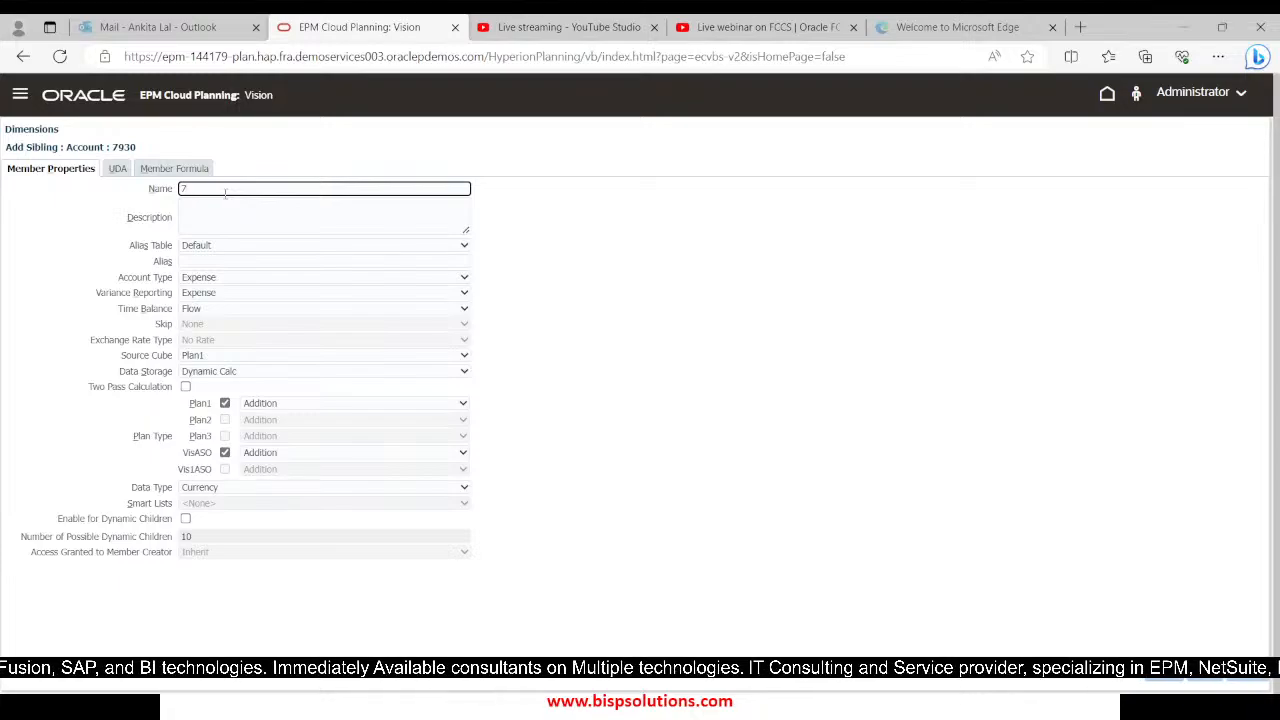
{"action": "key", "text": "Tab"}
{"action": "key", "text": "Tab"}
{"action": "key", "text": "Tab"}
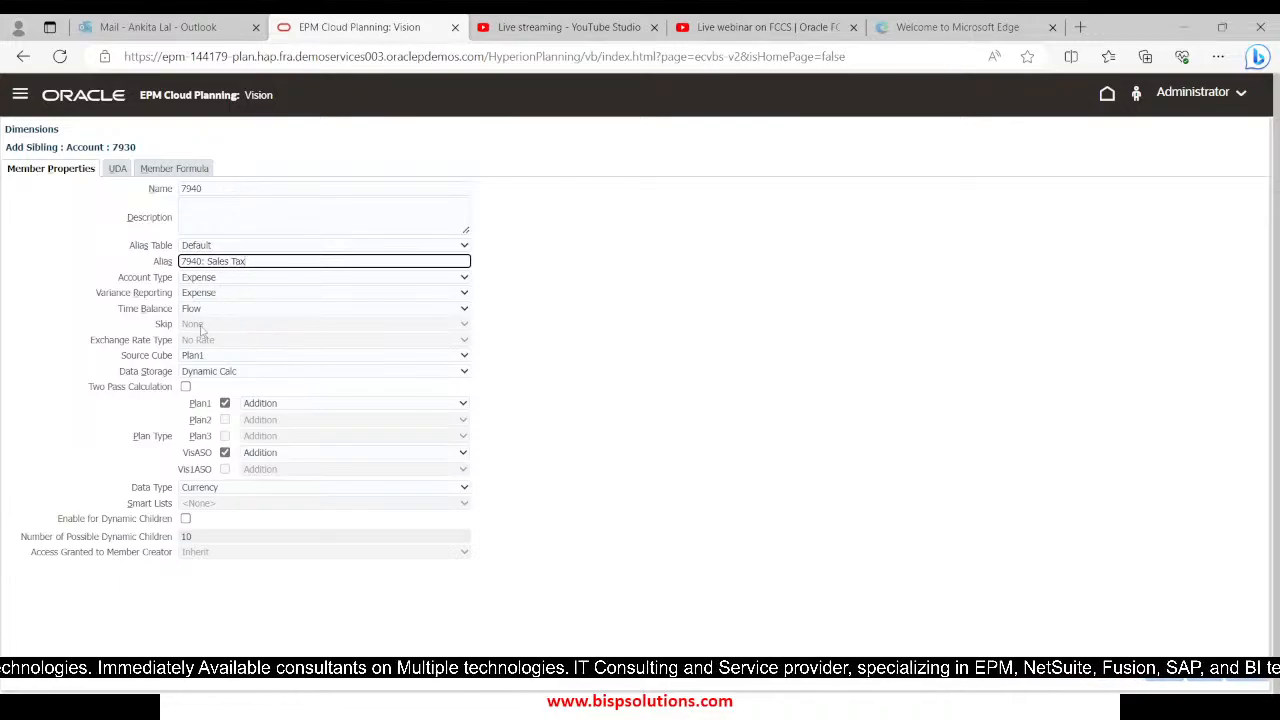
{"action": "left_click", "coordinate": [213, 376]}
{"action": "left_click", "coordinate": [215, 388]}
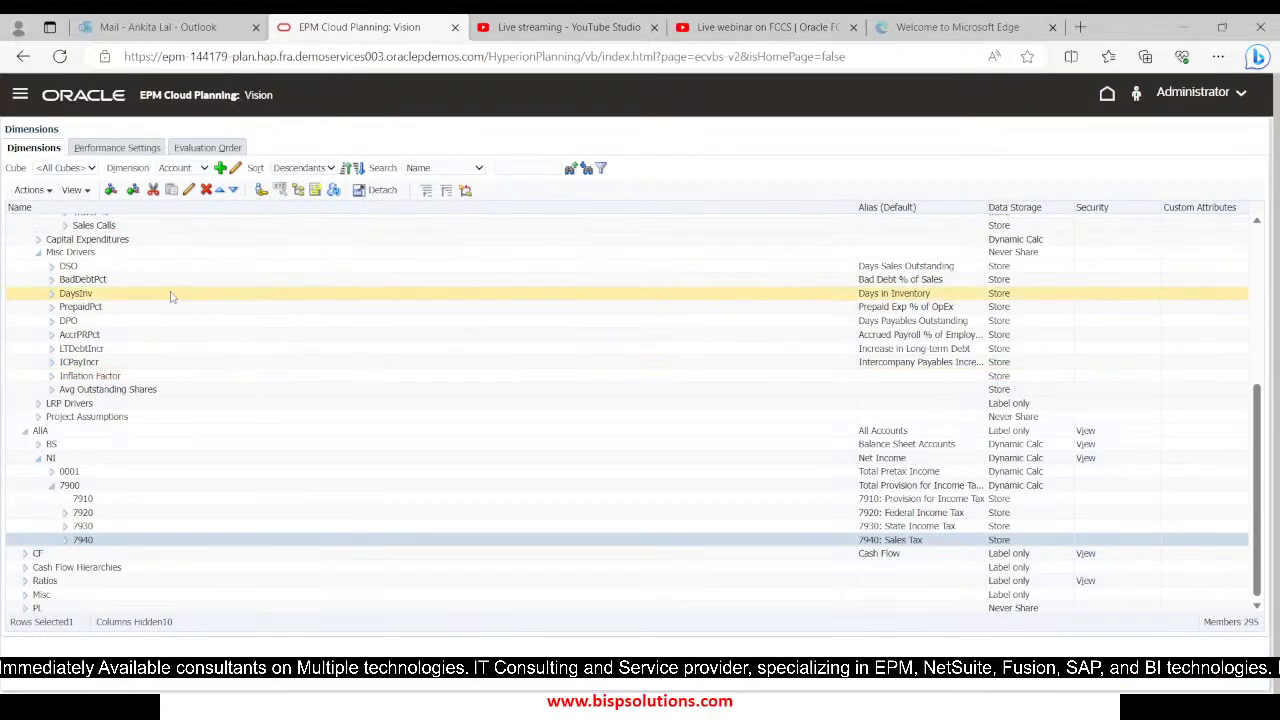
Refresh the cube from the Account dimension and dismiss the progress dialog
{"action": "left_click", "coordinate": [333, 191]}
{"action": "left_click", "coordinate": [514, 287]}
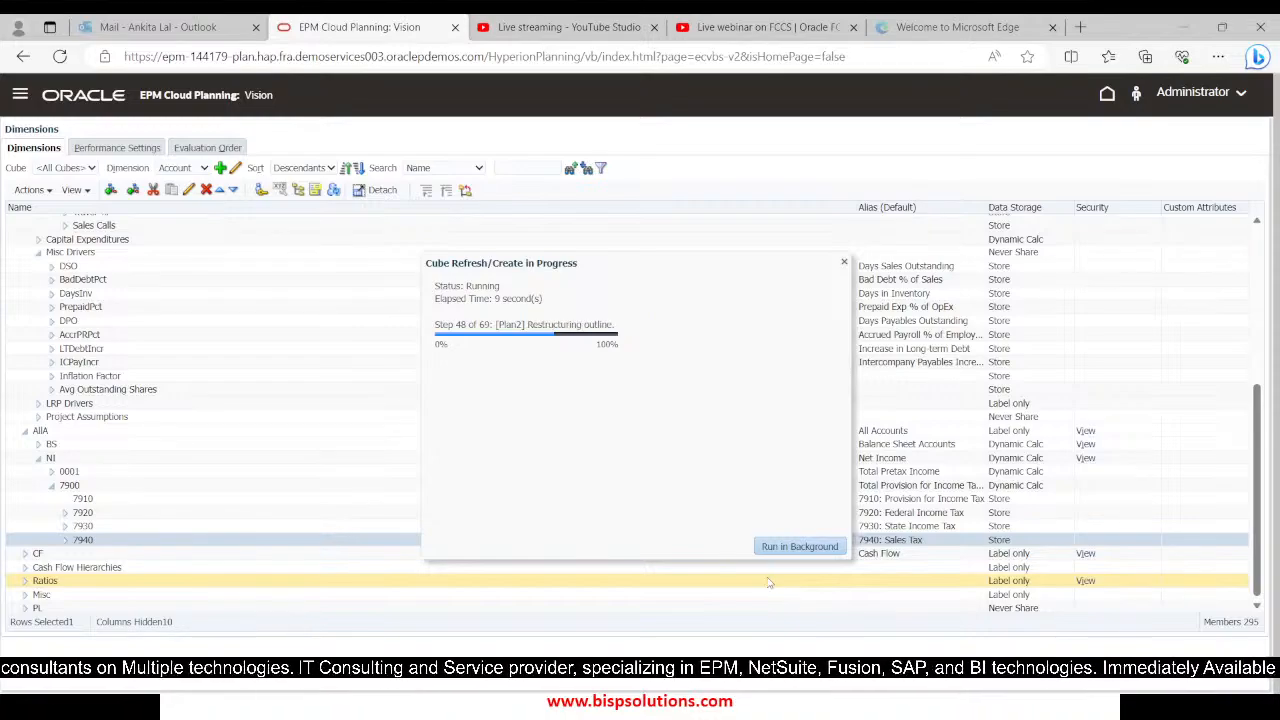
{"action": "left_click", "coordinate": [826, 546]}
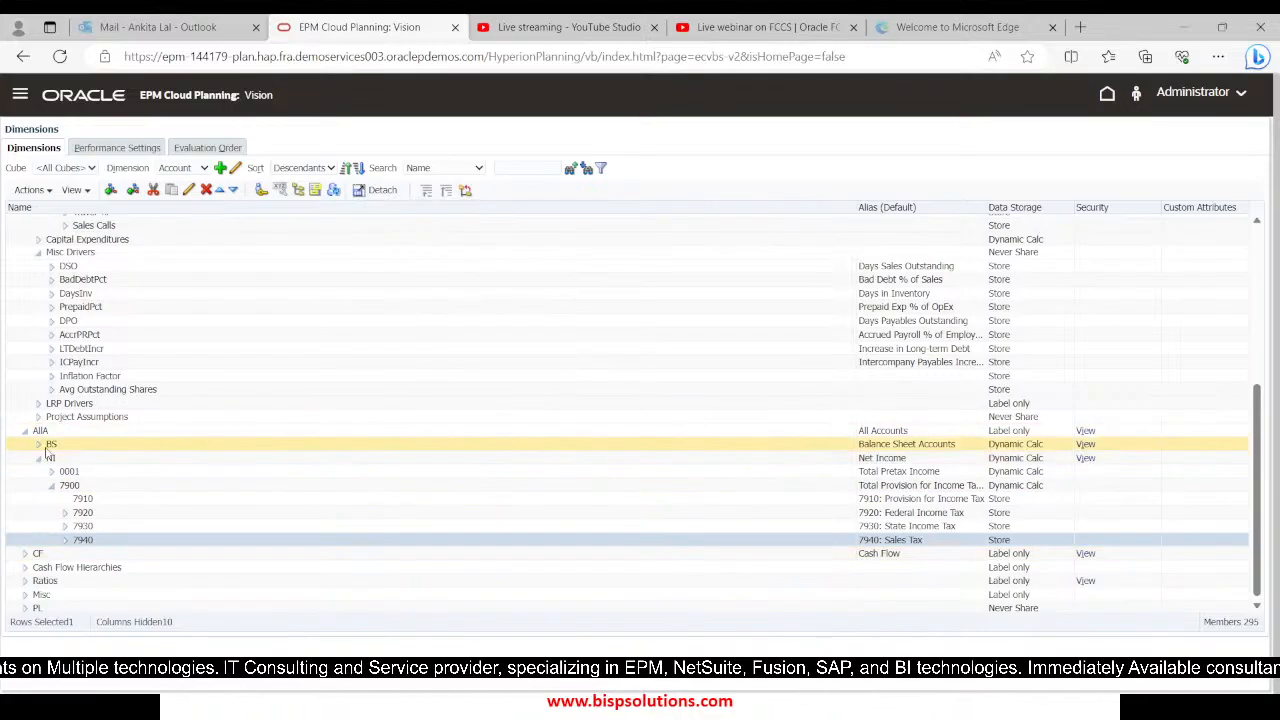
Switch to Calculation Manager and start a nested FIX inside the "BaseData" FIX block of Sales_Tax_Rule
{"action": "key", "text": "alt+Tab"}
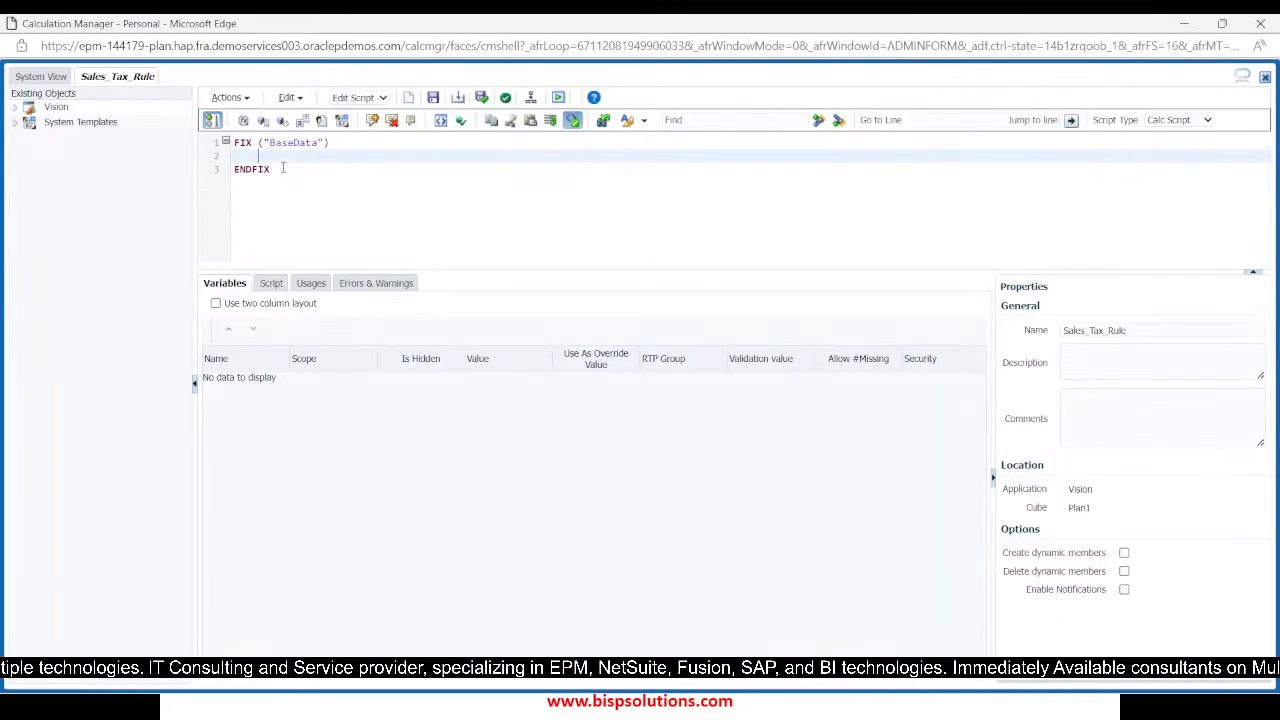
{"action": "type", "text": "X("}
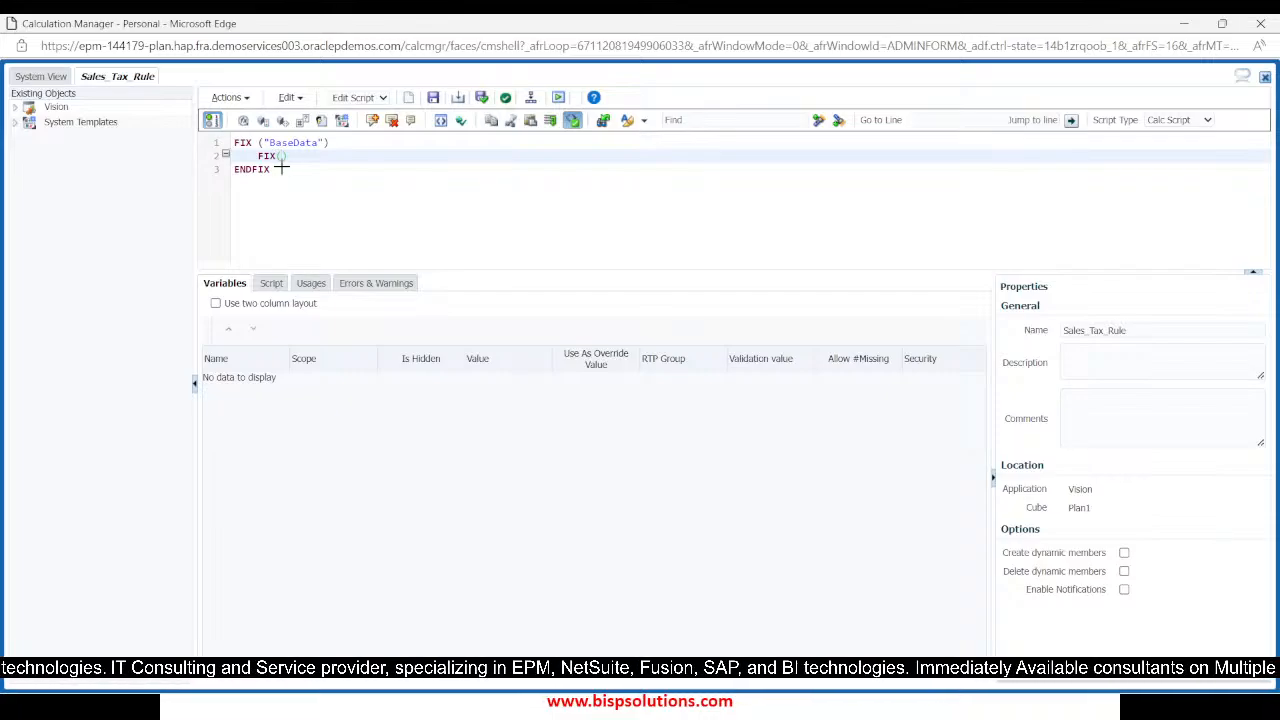
Switch back to the EPM Cloud Planning dimensions page and show the Entity dimension for the Plan1 cube
{"action": "key", "text": "alt+Tab"}
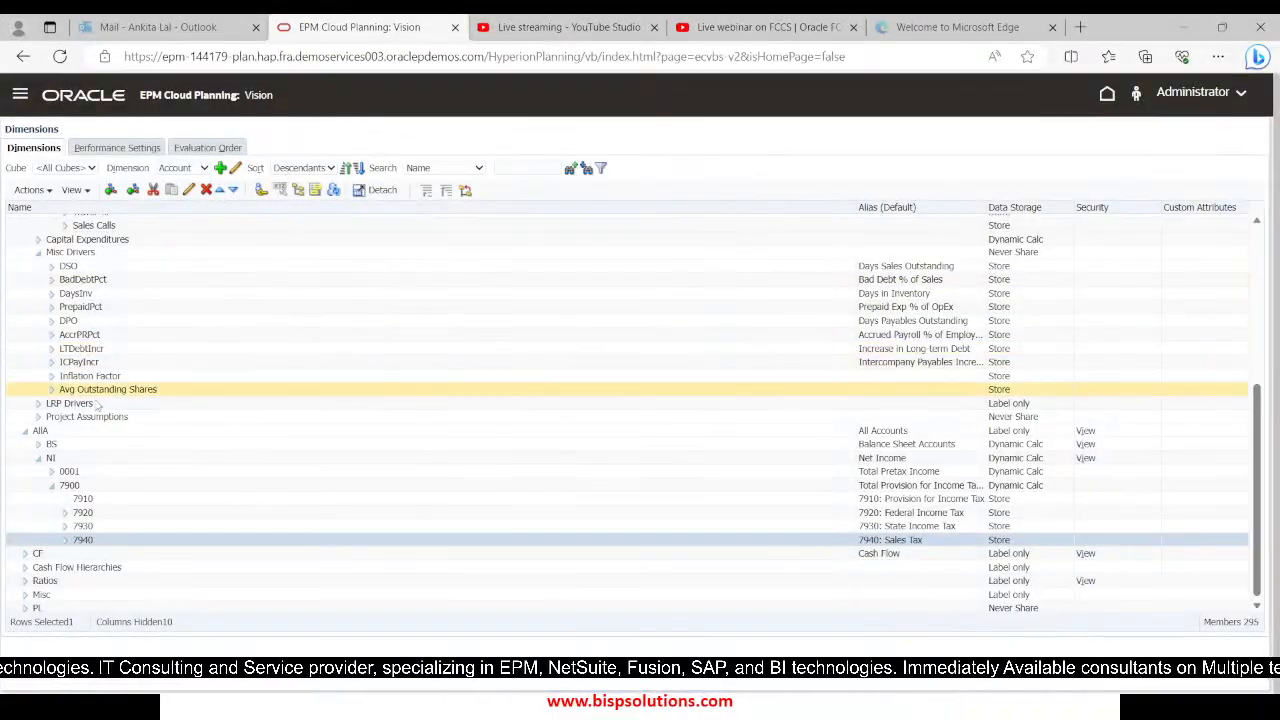
{"action": "left_click", "coordinate": [203, 169]}
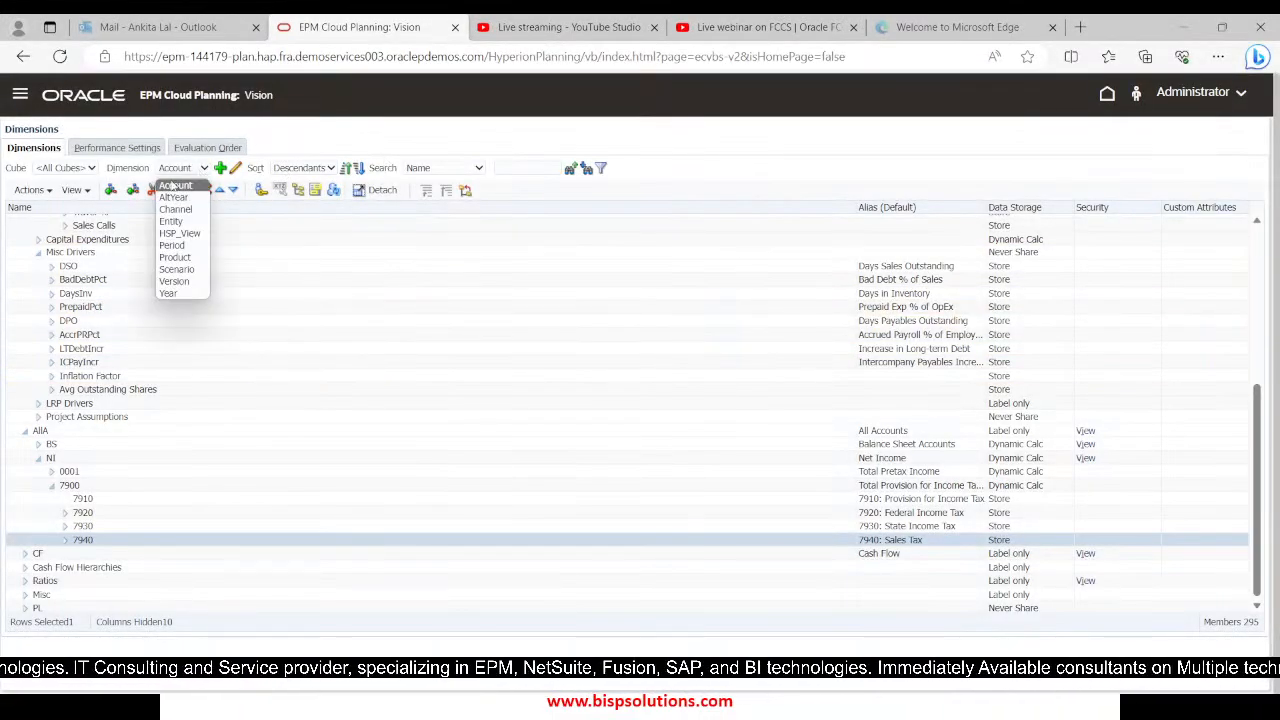
{"action": "left_click", "coordinate": [64, 170]}
{"action": "left_click", "coordinate": [64, 170]}
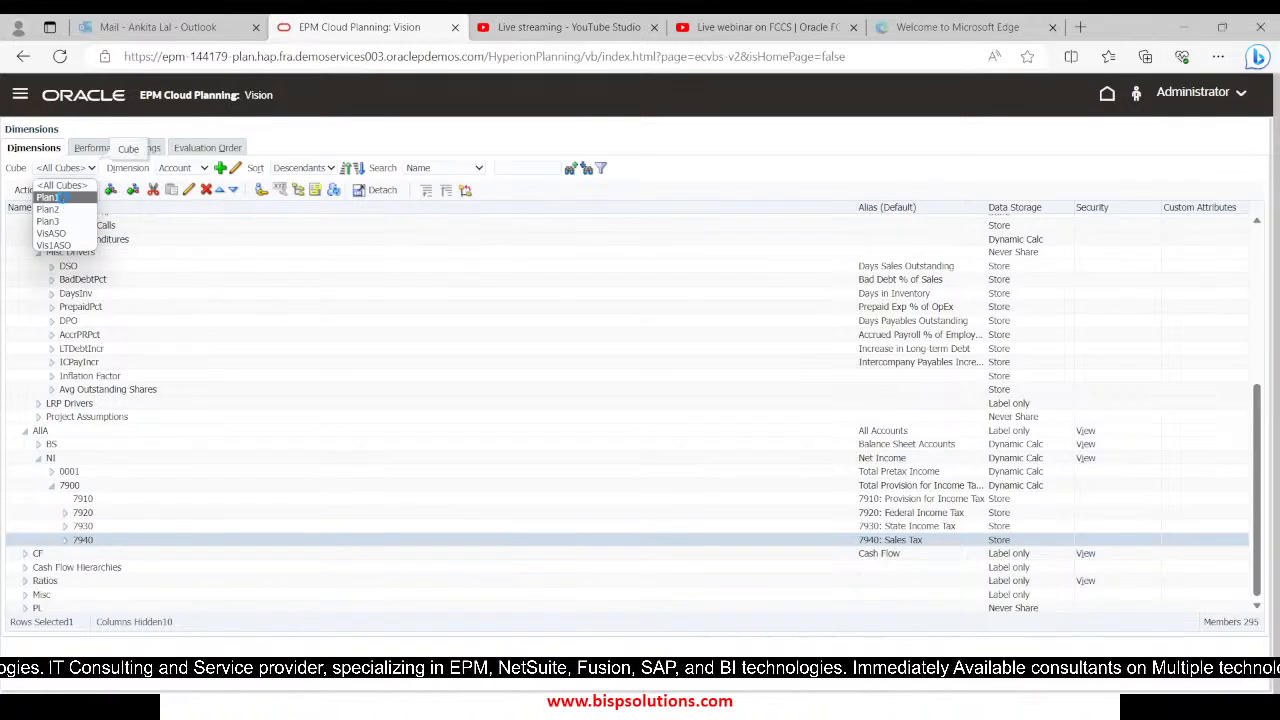
{"action": "left_click", "coordinate": [47, 197]}
{"action": "left_click", "coordinate": [203, 168]}
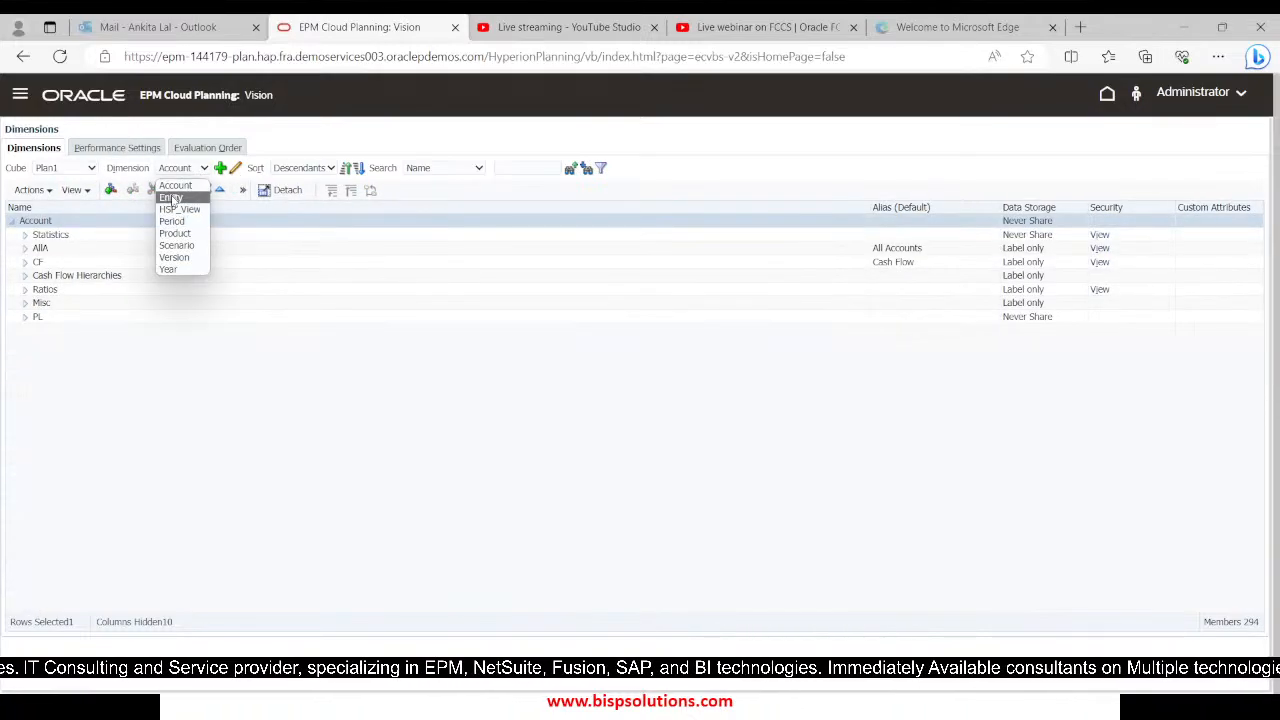
{"action": "left_click", "coordinate": [172, 198]}
Locate entity 110 under Total Entity > TD > 100 and enter "110" in the nested FIX of Sales_Tax_Rule in Calculation Manager
{"action": "left_click", "coordinate": [25, 235]}
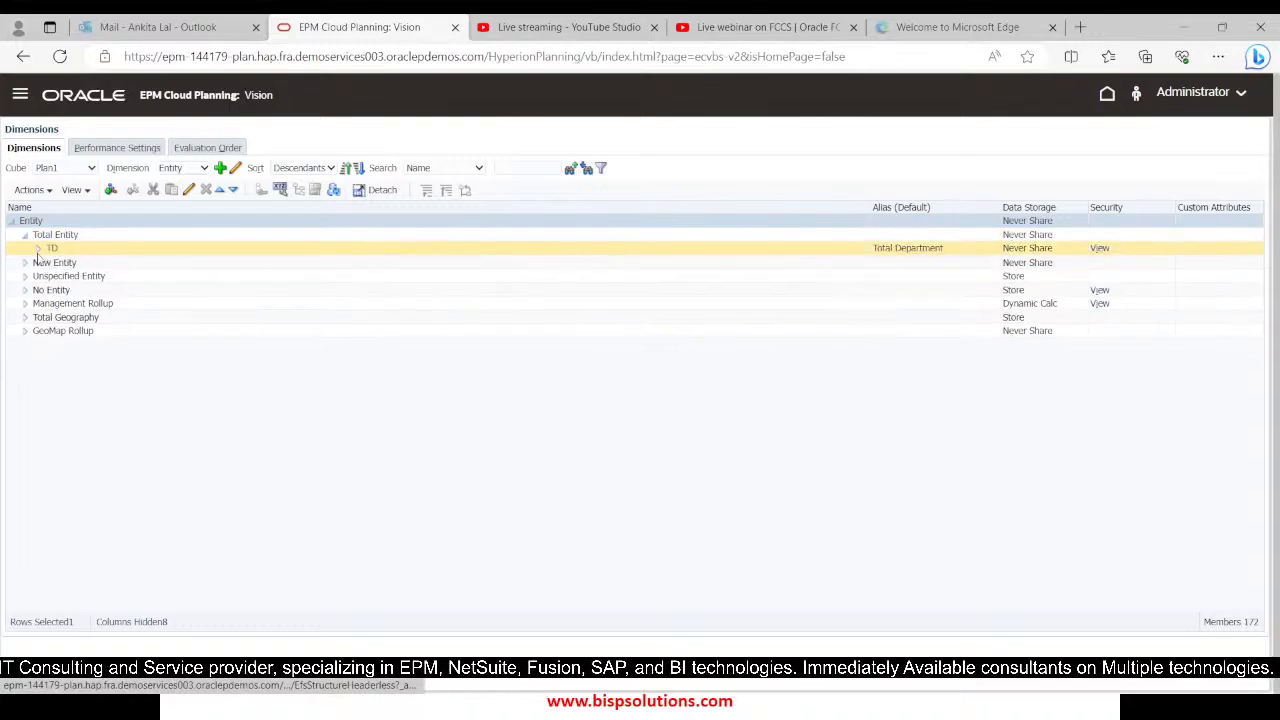
{"action": "left_click", "coordinate": [38, 248]}
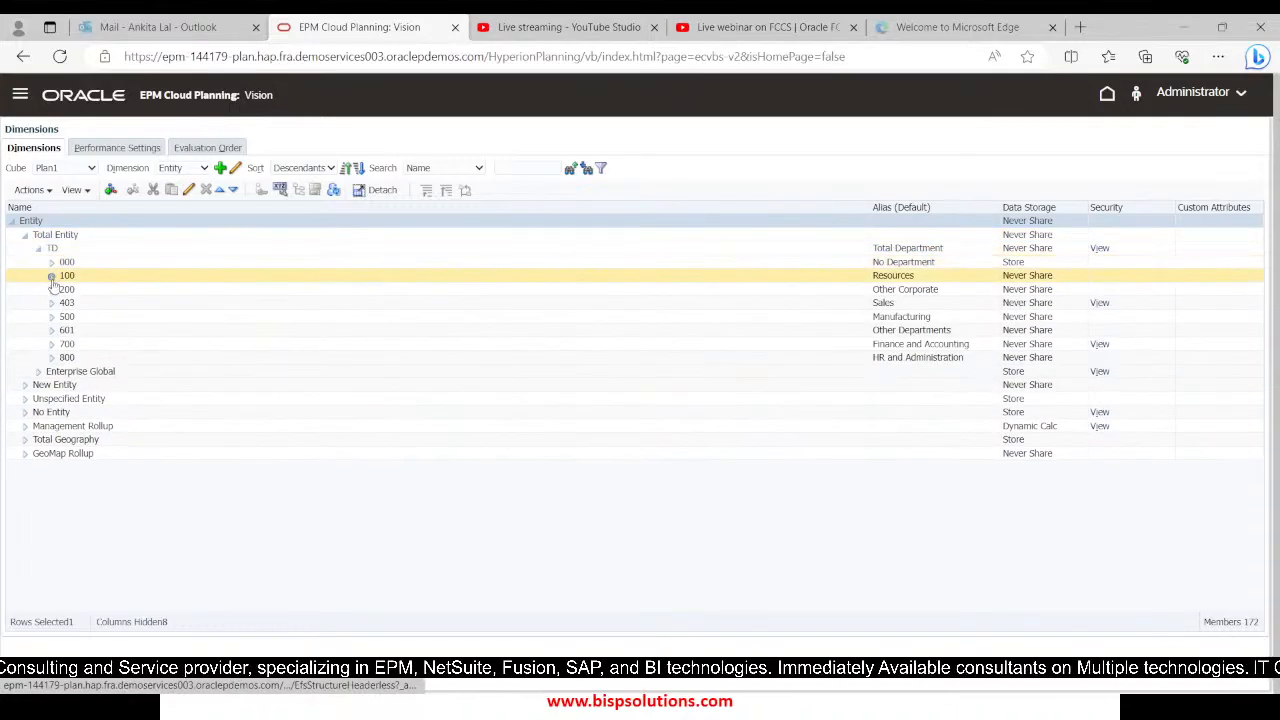
{"action": "left_click", "coordinate": [52, 275]}
{"action": "left_click", "coordinate": [86, 290]}
{"action": "key", "text": "alt+Tab"}
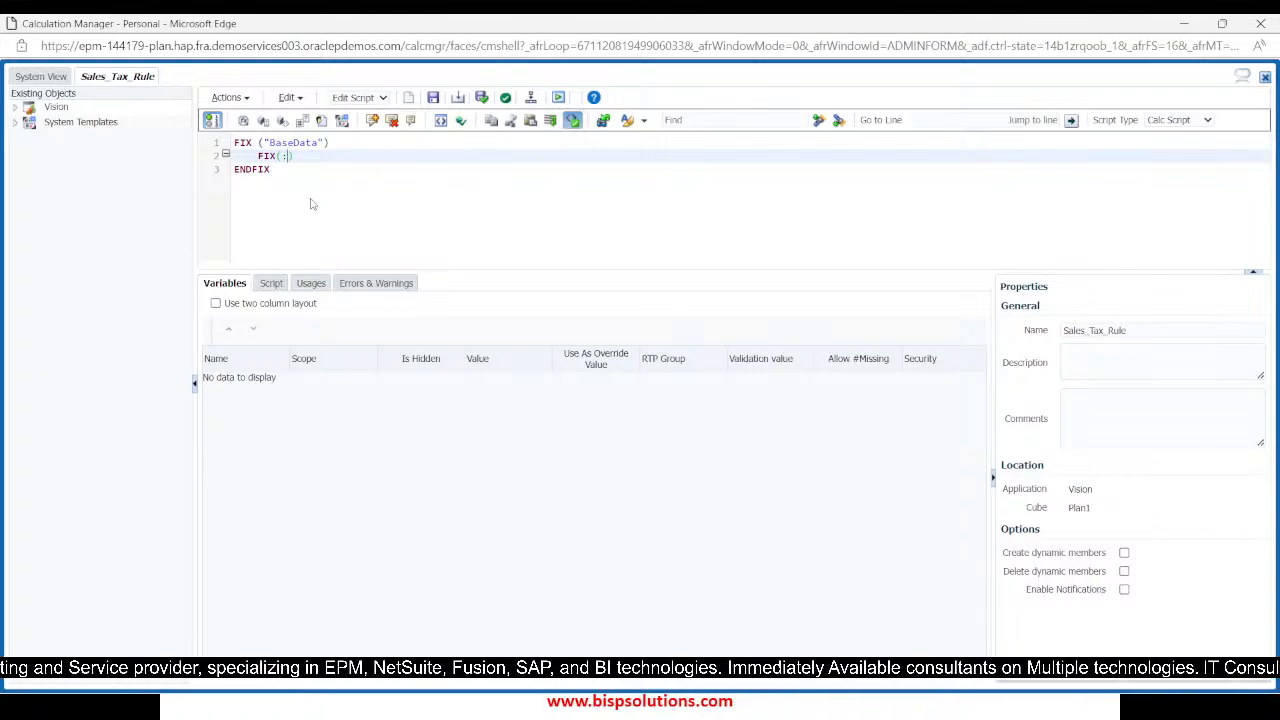
{"action": "type", "text": "\"110\","}
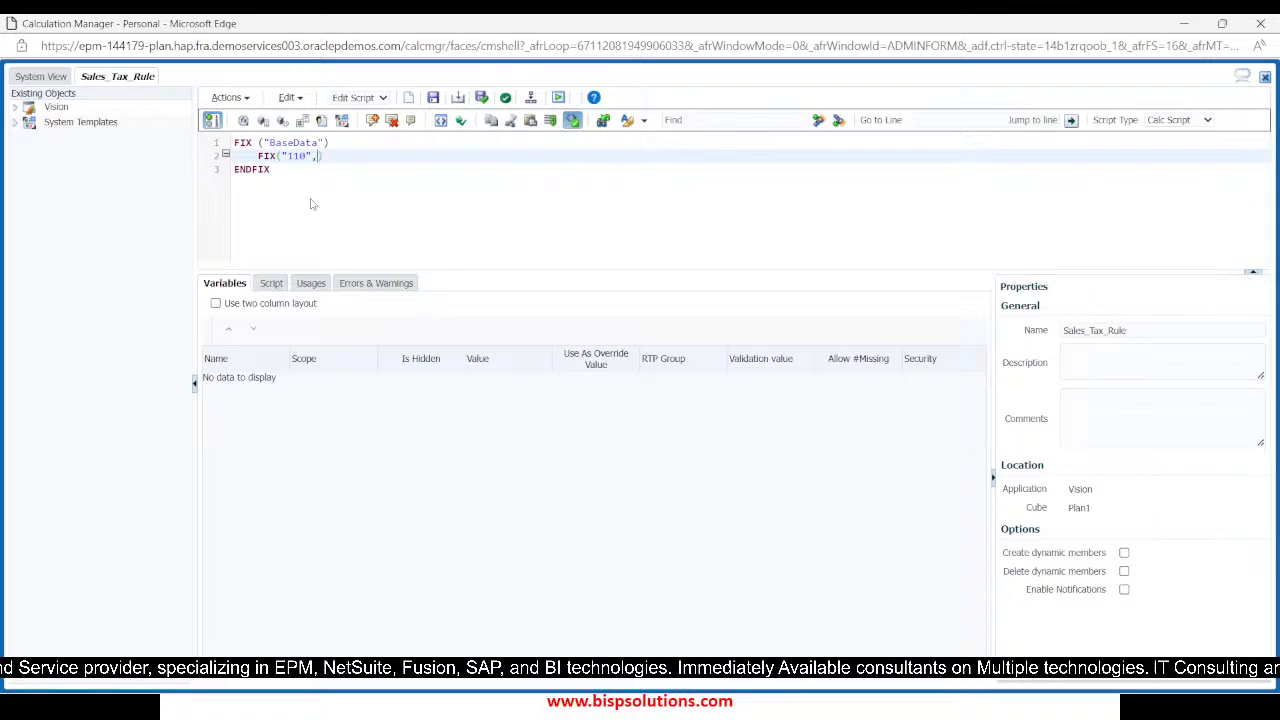
Return to the EPM Cloud Planning dimensions page and show the Plan1 cube's Product dimension
{"action": "key", "text": "alt+Tab"}
{"action": "left_click", "coordinate": [203, 170]}
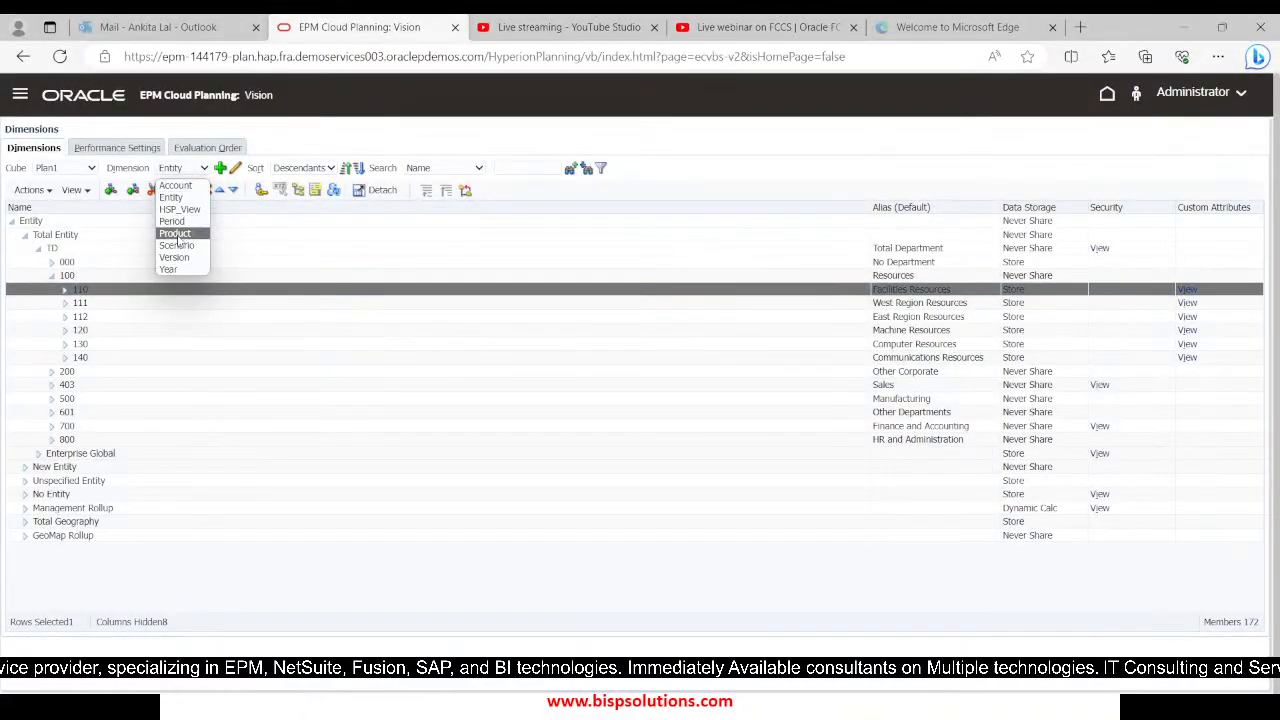
{"action": "left_click", "coordinate": [176, 233]}
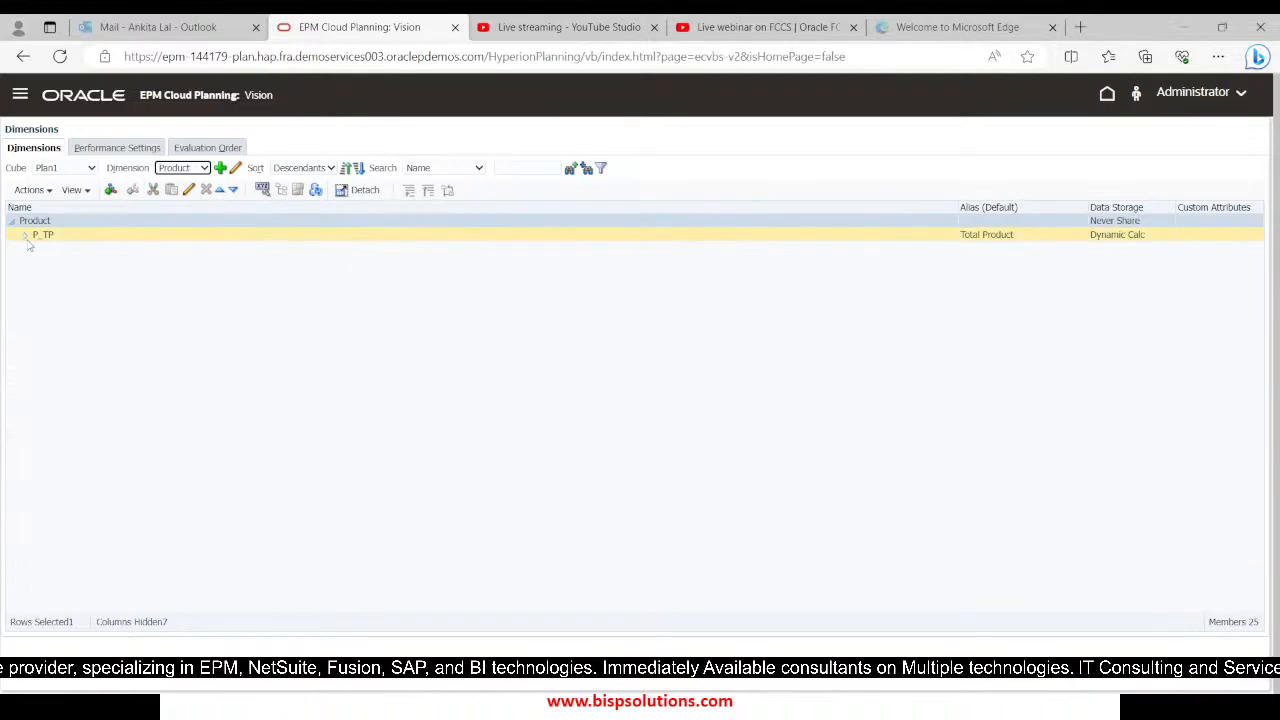
Locate product P_110 under P_TP > P_TP1 and add P_110 to the nested FIX of Sales_Tax_Rule in Calculation Manager
{"action": "left_click", "coordinate": [25, 234]}
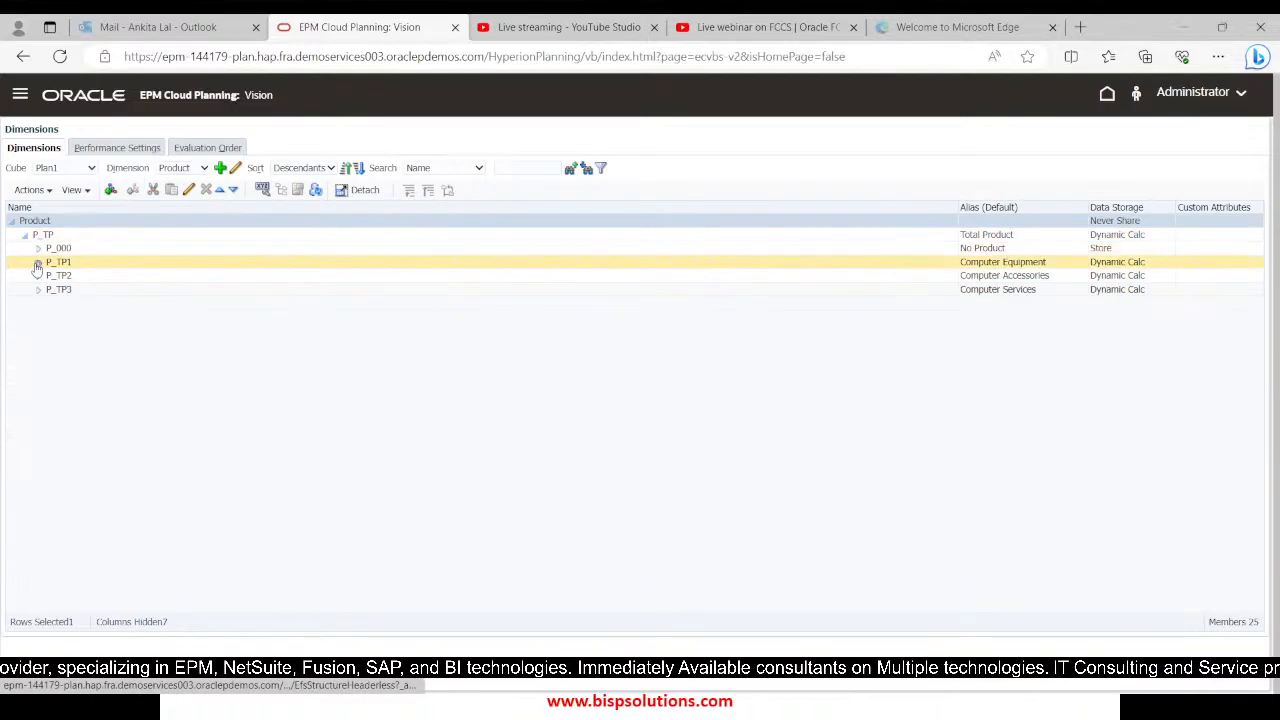
{"action": "left_click", "coordinate": [38, 262]}
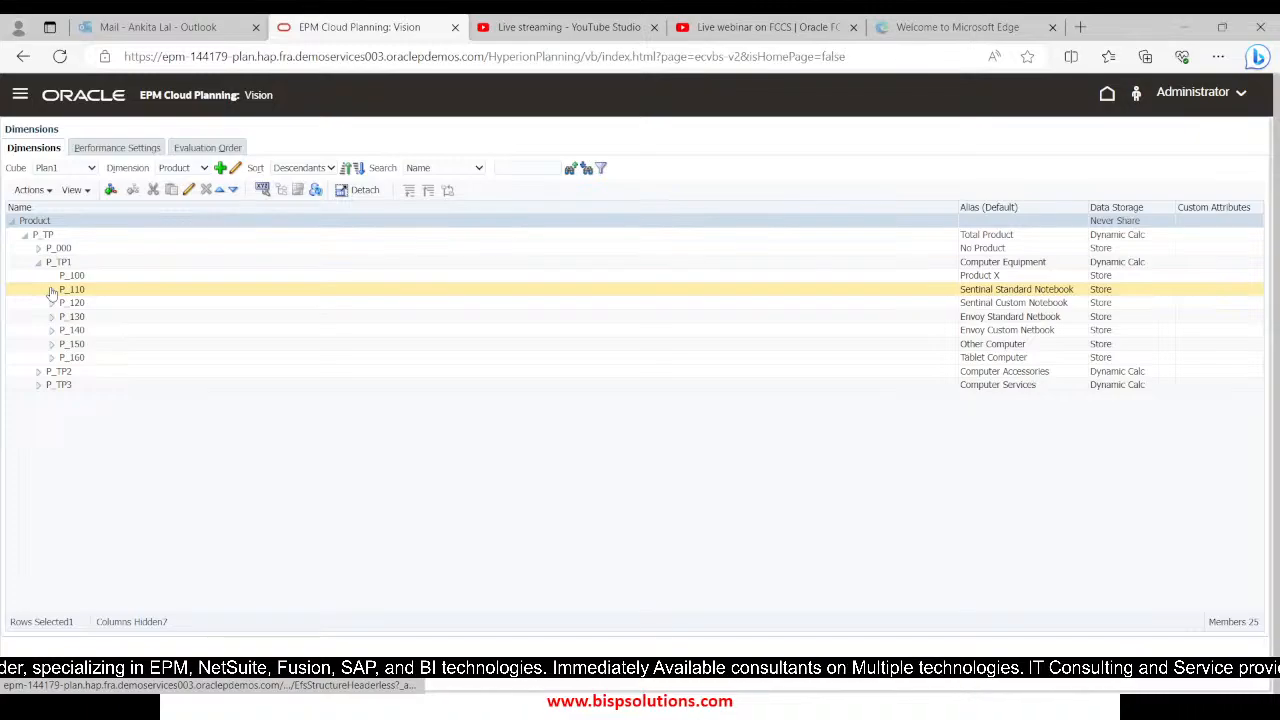
{"action": "key", "text": "alt+Tab"}
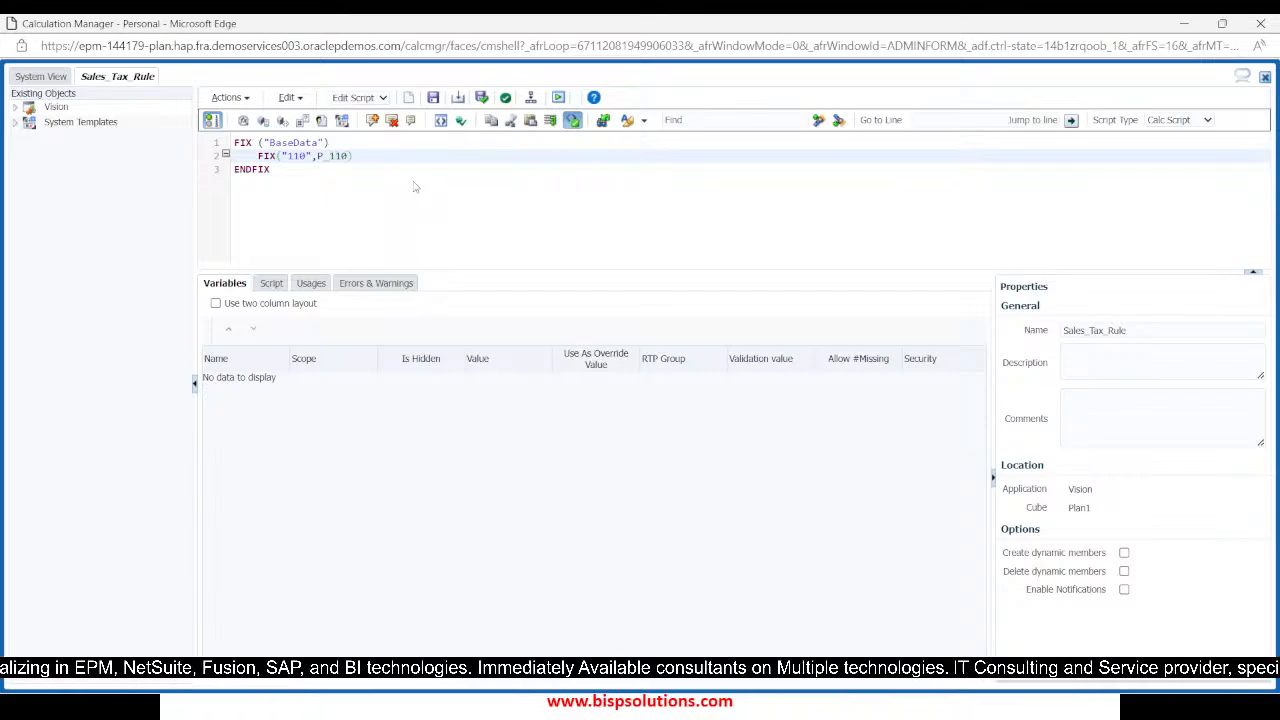
Check the dimension list in EPM Cloud Planning, and add "Plan","Working","FY24" to the nested FIX in Calculation Manager
{"action": "key", "text": "alt+Tab"}
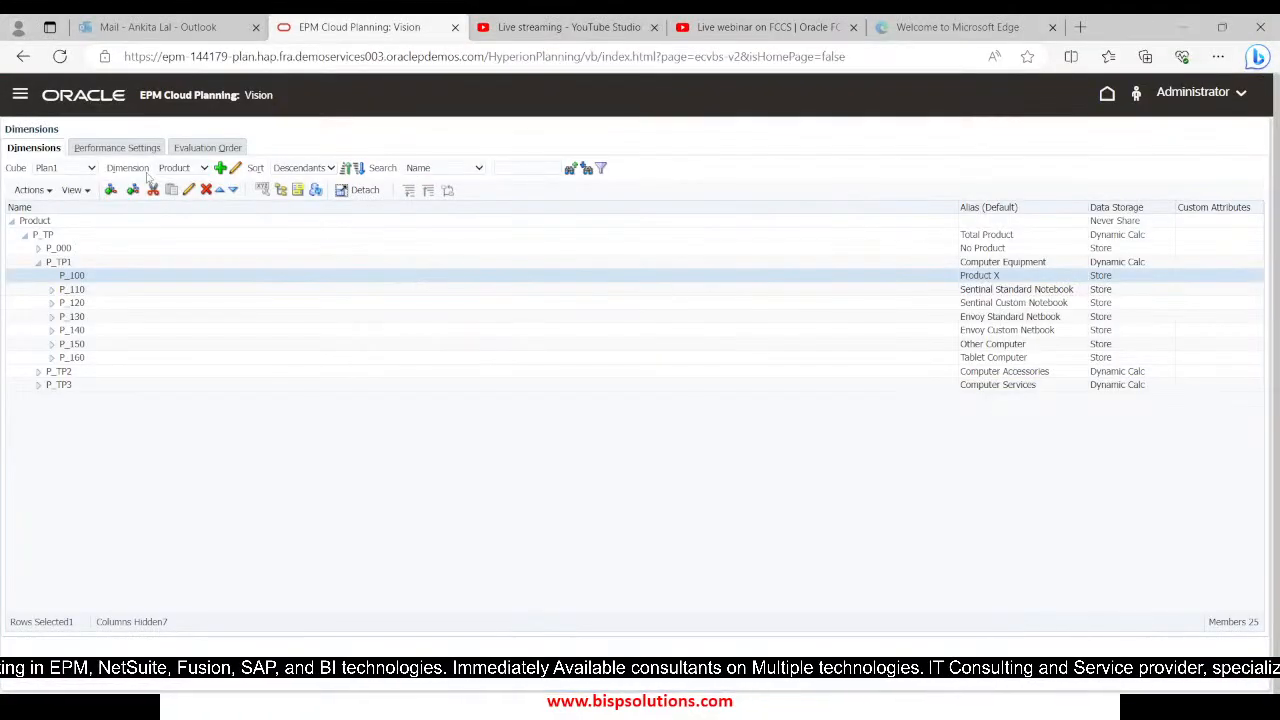
{"action": "left_click", "coordinate": [187, 170]}
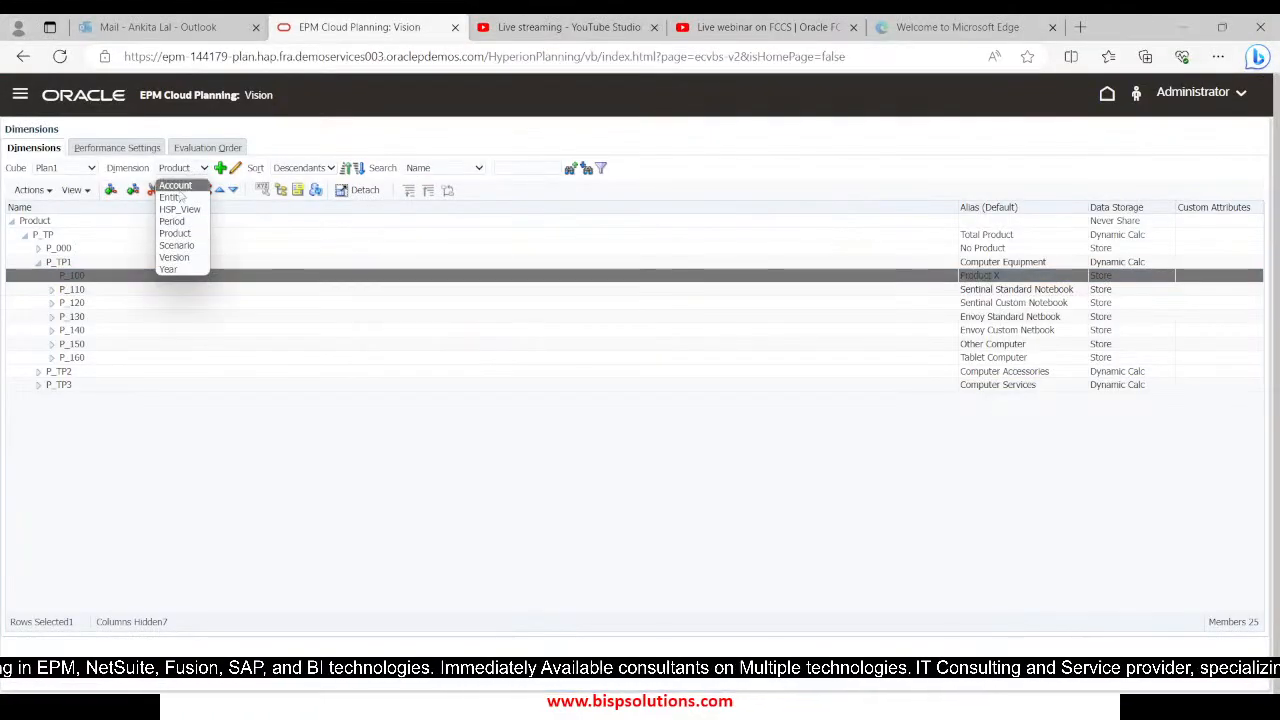
{"action": "left_click", "coordinate": [182, 250]}
{"action": "key", "text": "alt+Tab"}
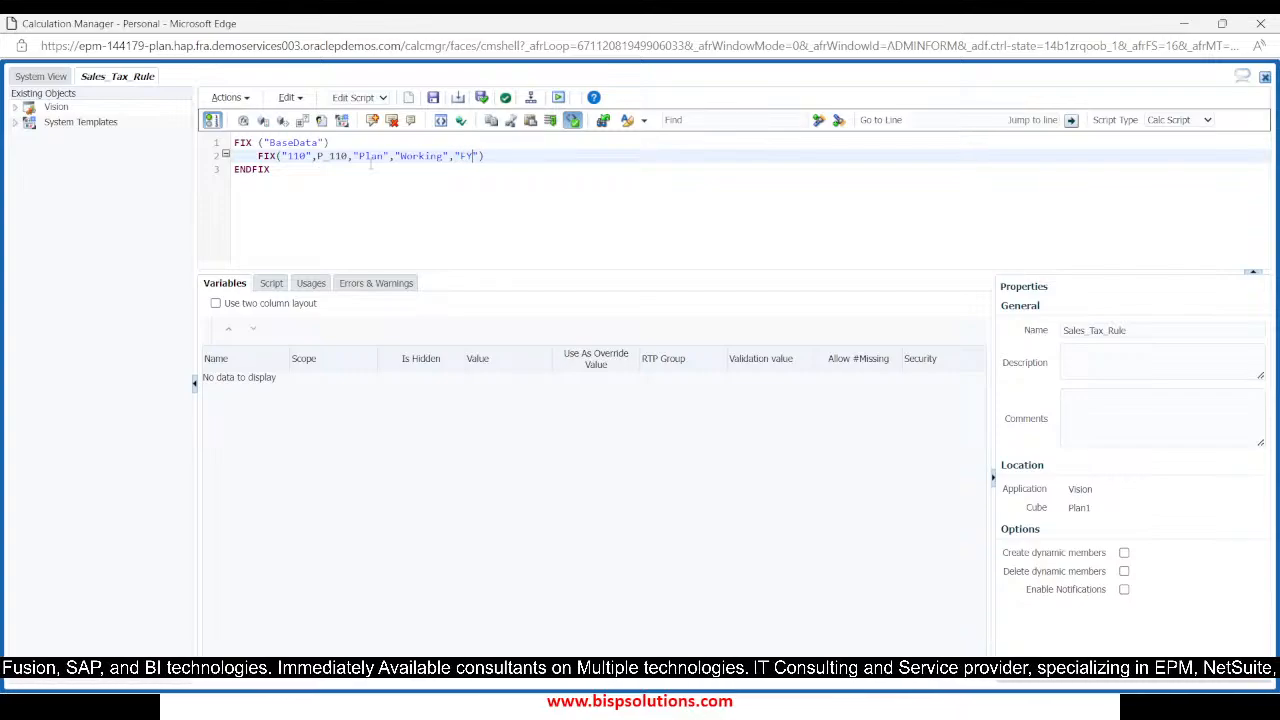
{"action": "type", "text": "24"}
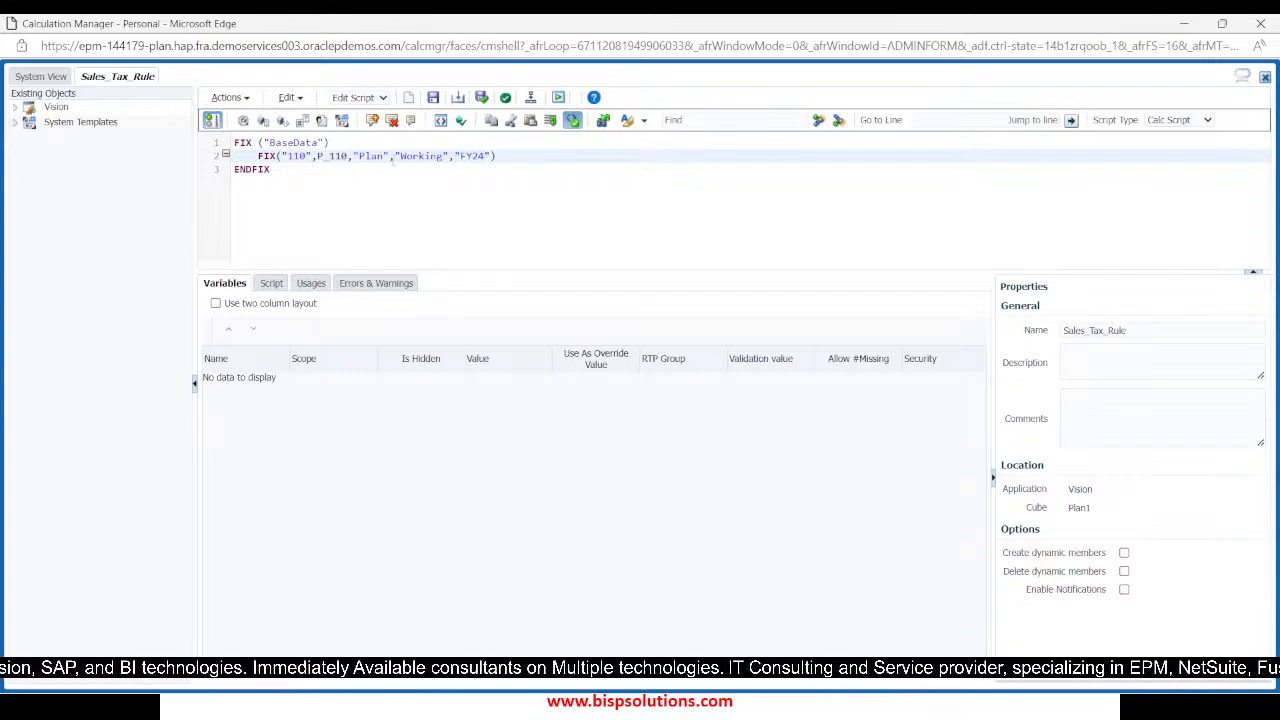
Close the nested FIX with its own ENDFIX, leaving an empty line inside the block for the formula
{"action": "key", "text": "Return"}
{"action": "key", "text": "Return"}
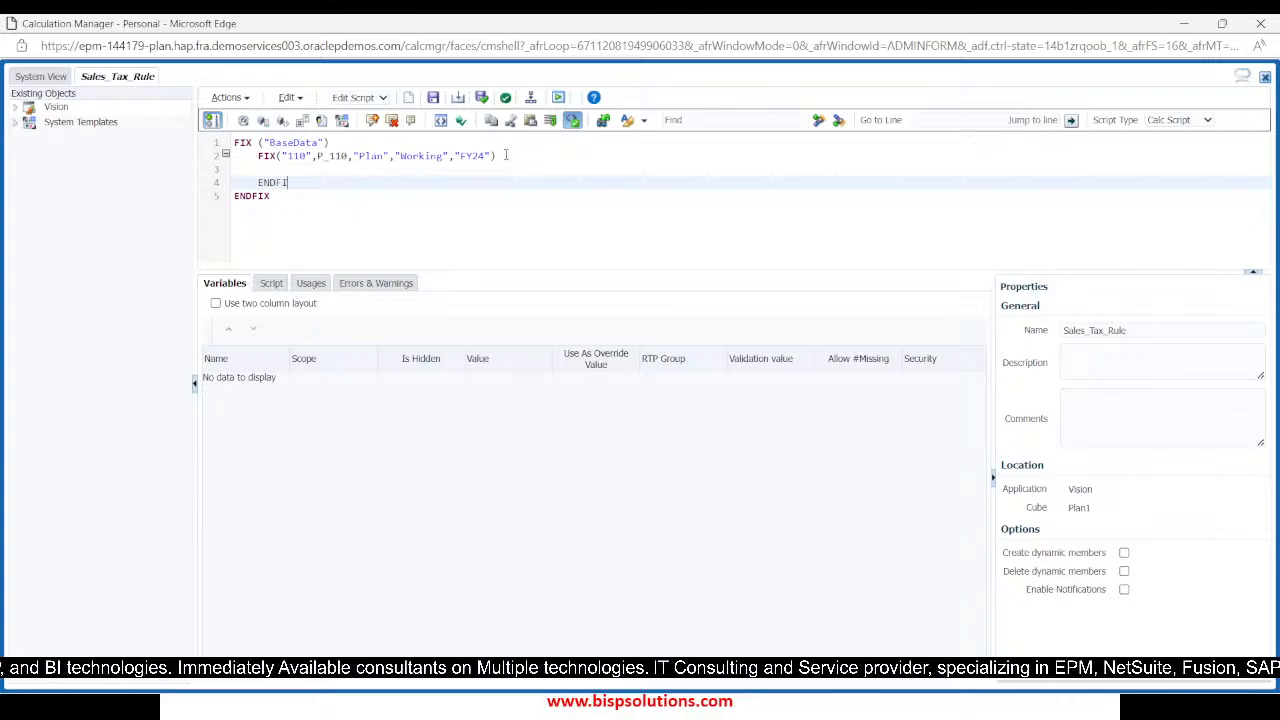
{"action": "type", "text": "ENDFIX"}
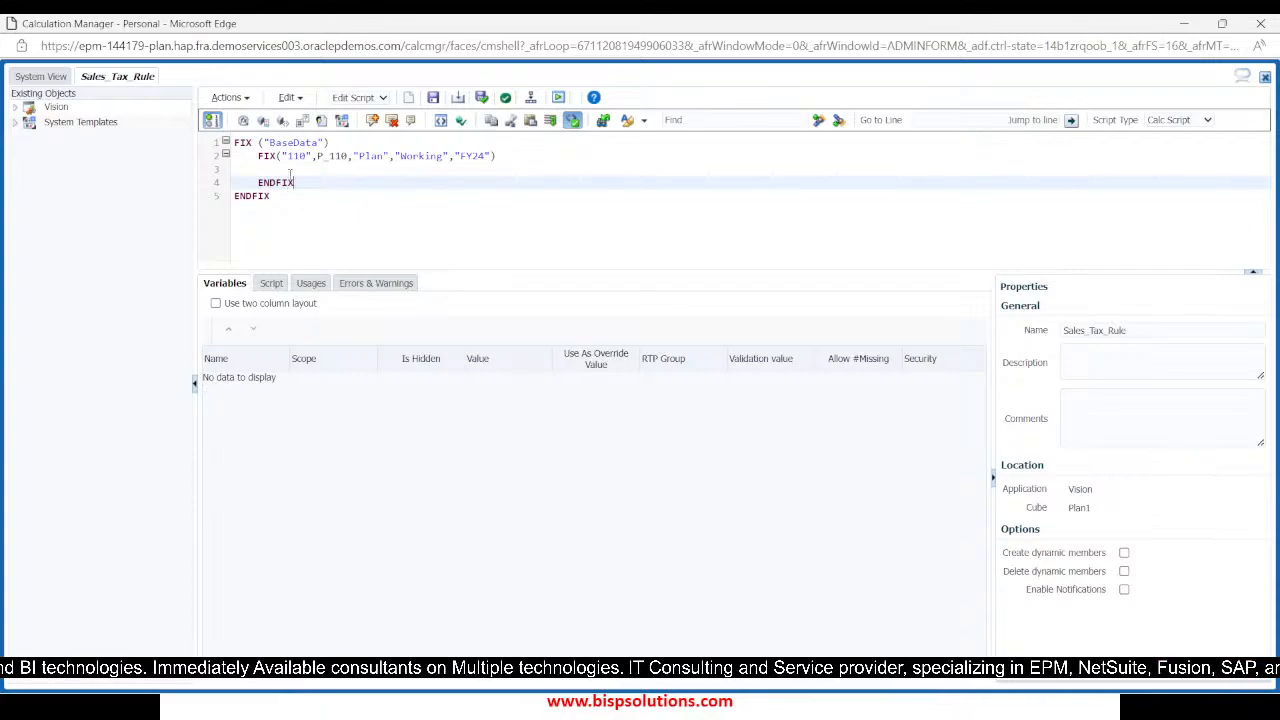
{"action": "left_click", "coordinate": [290, 175]}
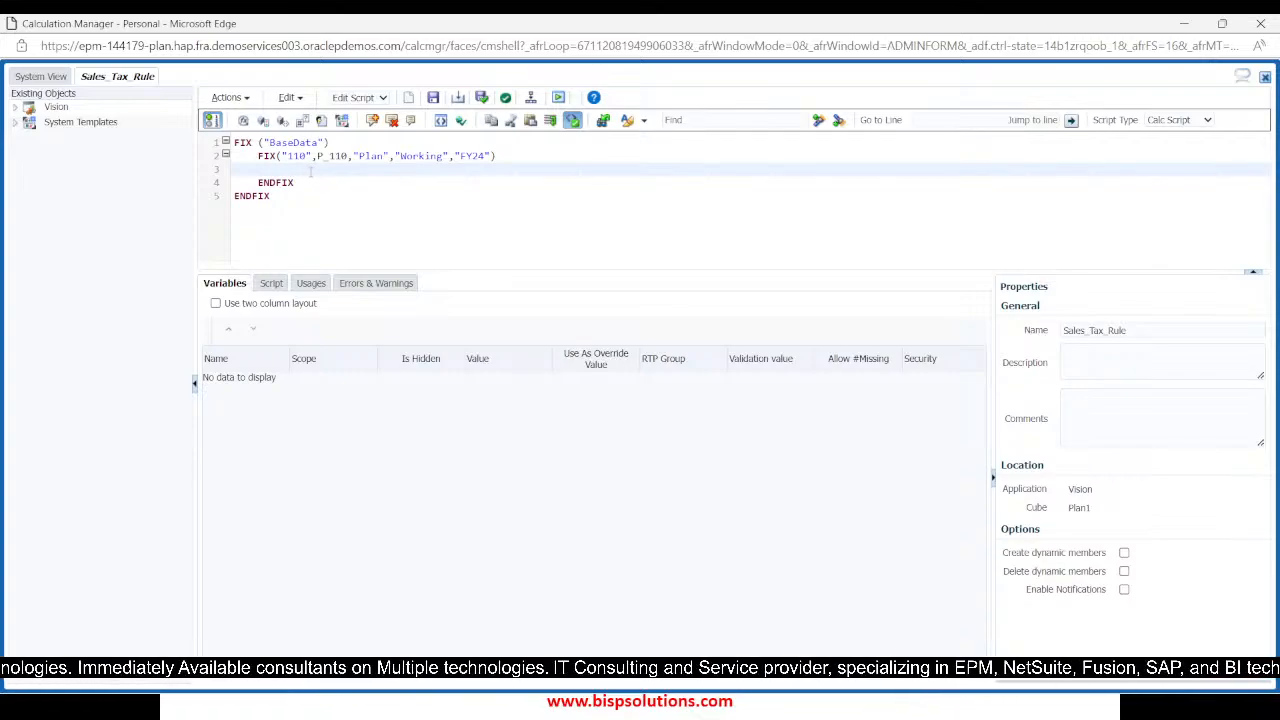
Switch to the EPM Cloud Planning dimensions page and show the Account dimension for the Plan1 cube
{"action": "key", "text": "alt+Tab"}
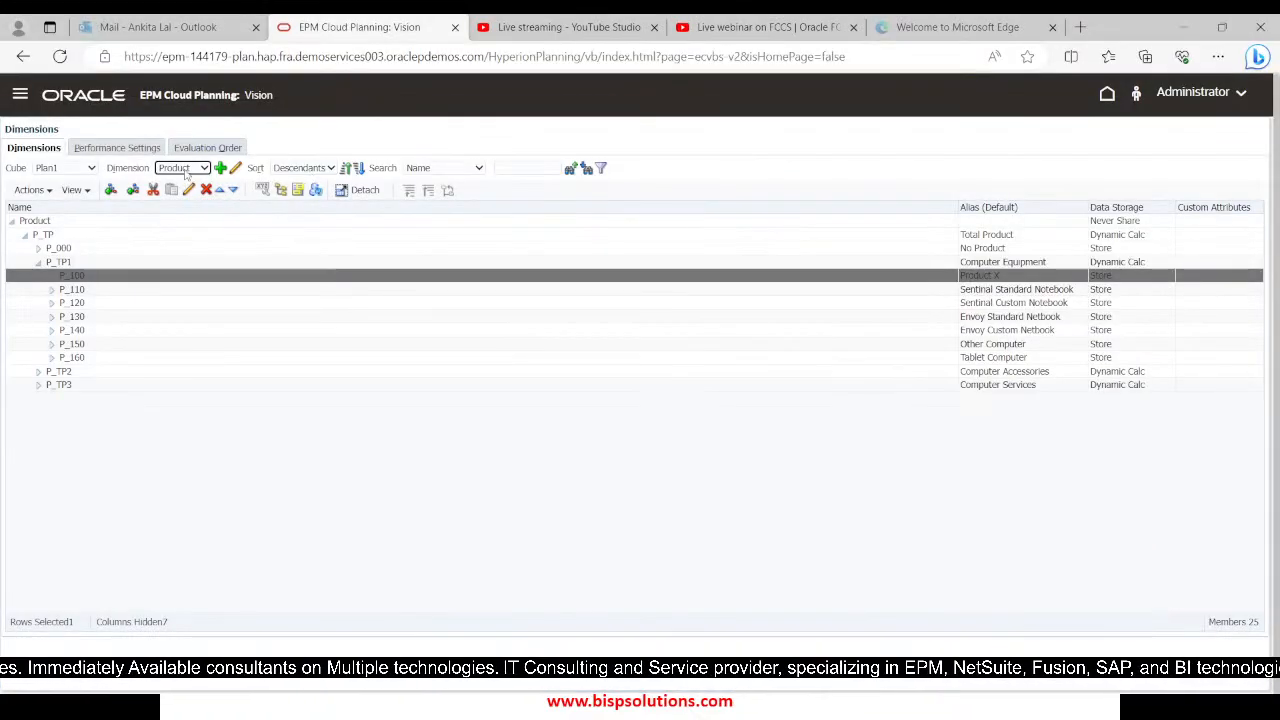
{"action": "left_click", "coordinate": [184, 172]}
{"action": "left_click", "coordinate": [178, 181]}
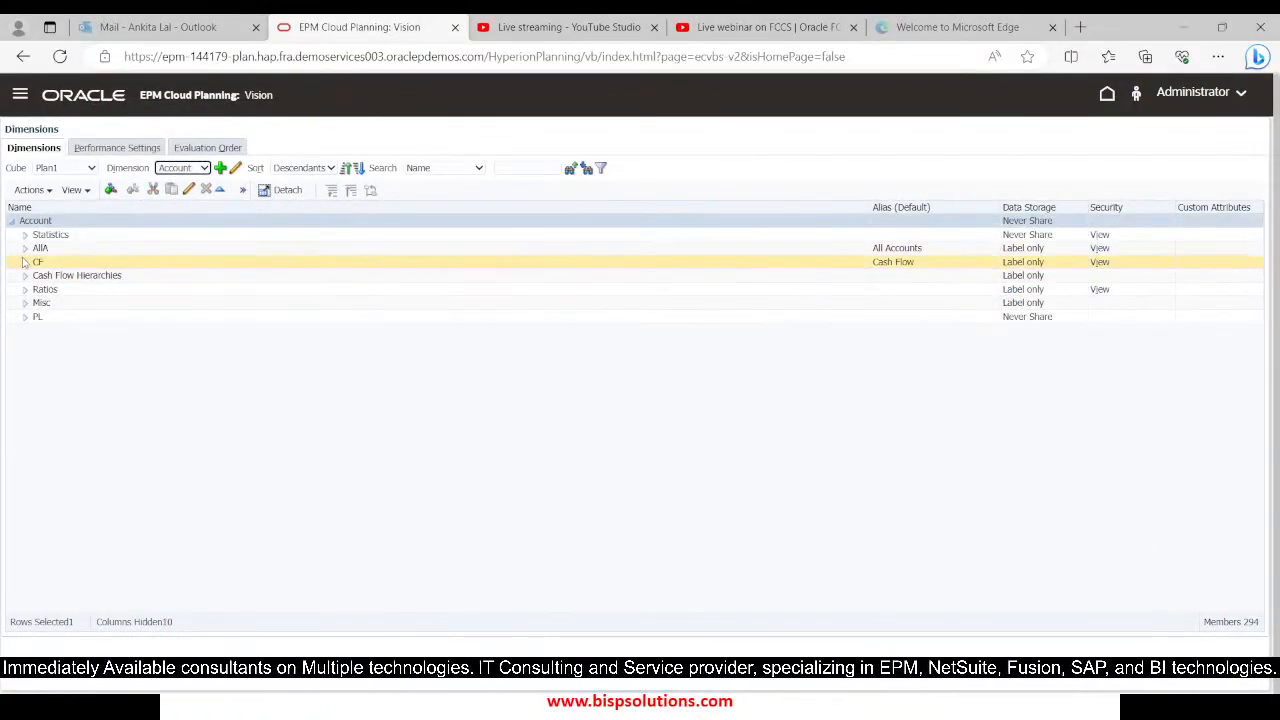
Locate the Sales Tax account 7940 under AllA > NI > 7900 and enter "7940" inside the nested FIX in Calculation Manager
{"action": "left_click", "coordinate": [28, 248]}
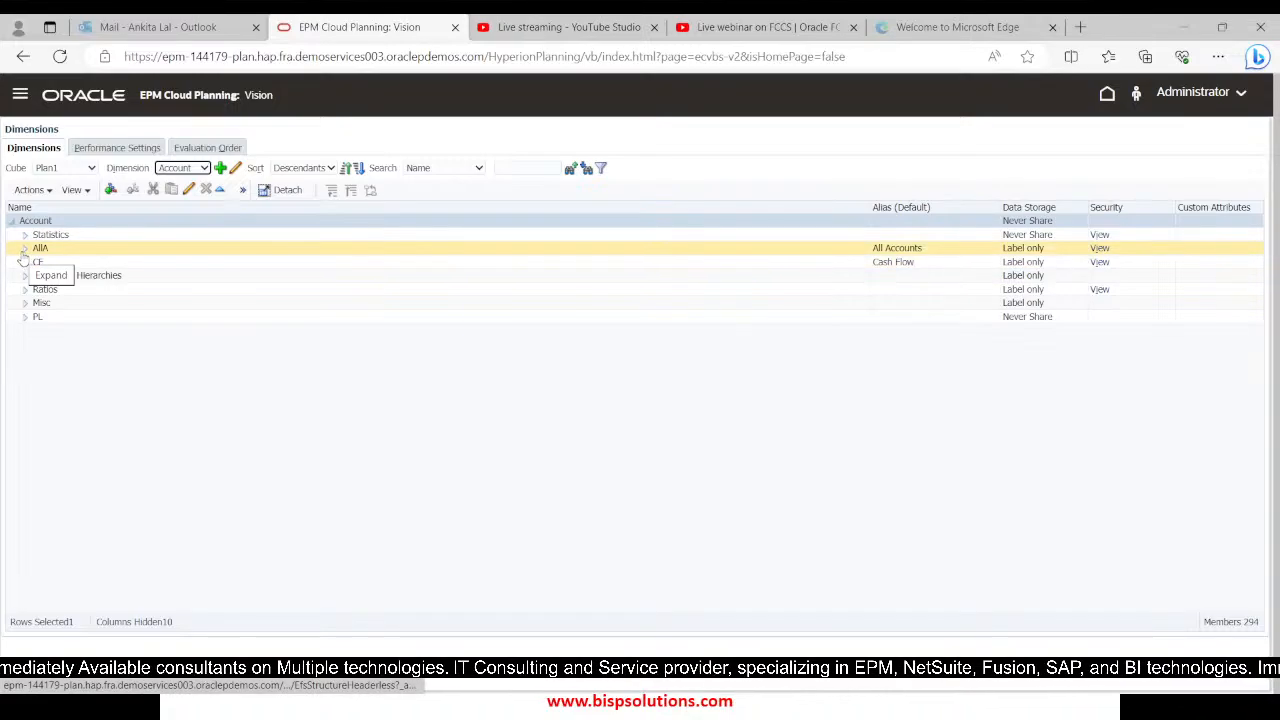
{"action": "left_click", "coordinate": [25, 249]}
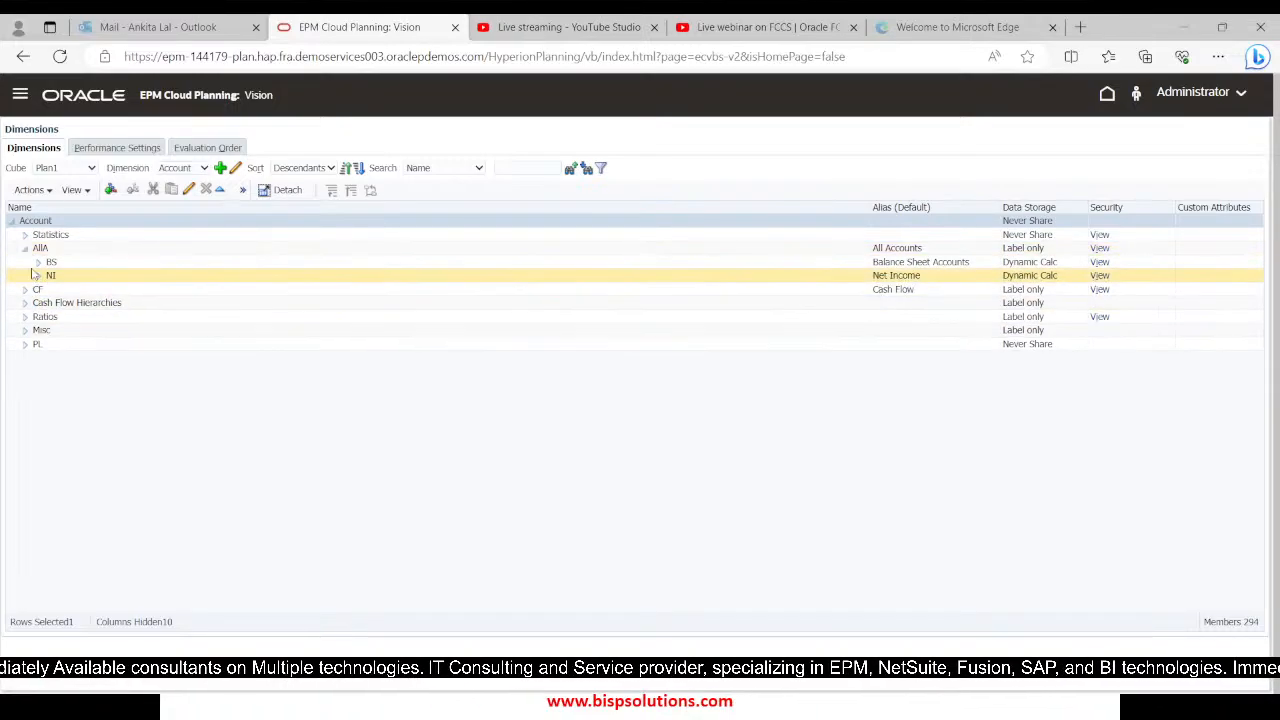
{"action": "left_click", "coordinate": [38, 276]}
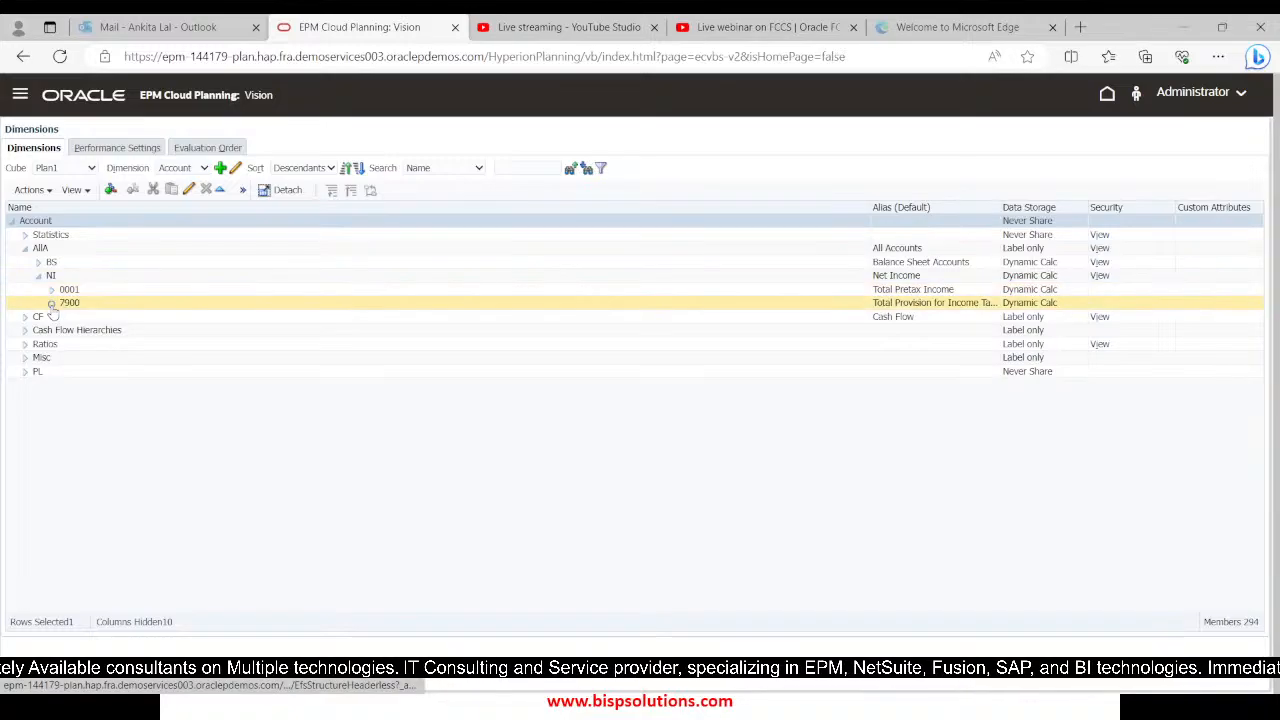
{"action": "left_click", "coordinate": [51, 304]}
{"action": "left_click", "coordinate": [83, 358]}
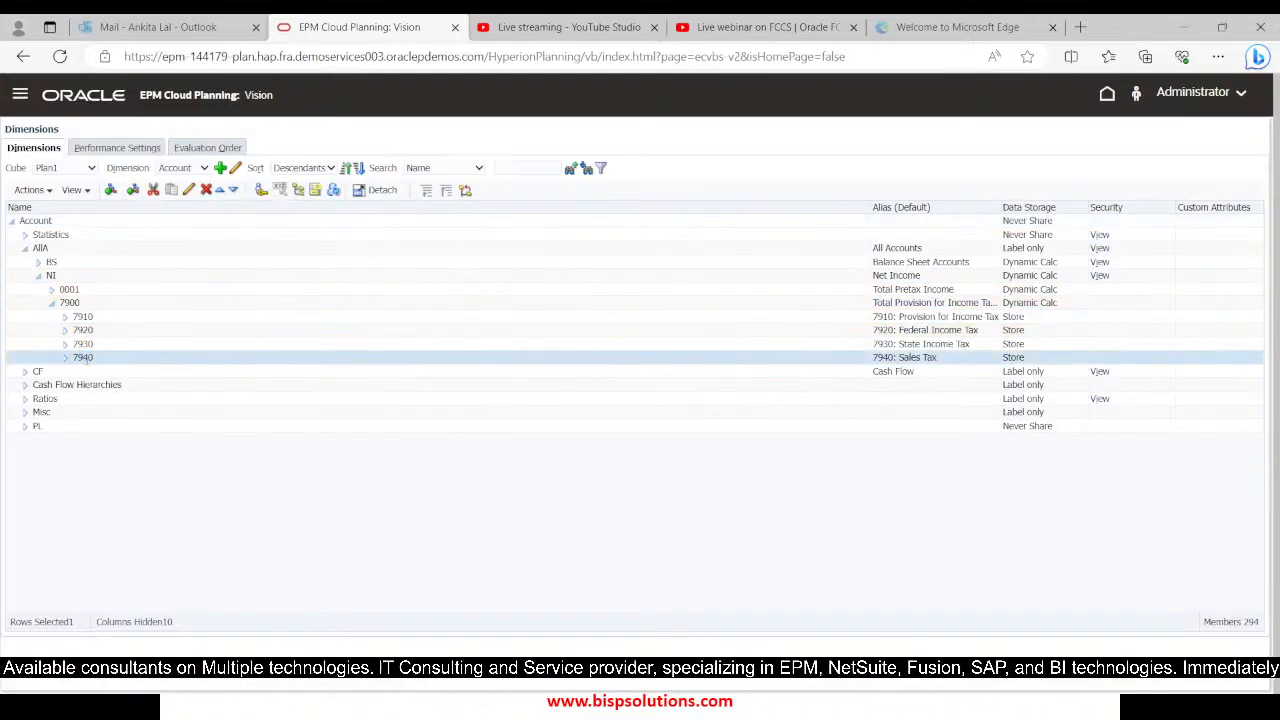
{"action": "key", "text": "alt+Tab"}
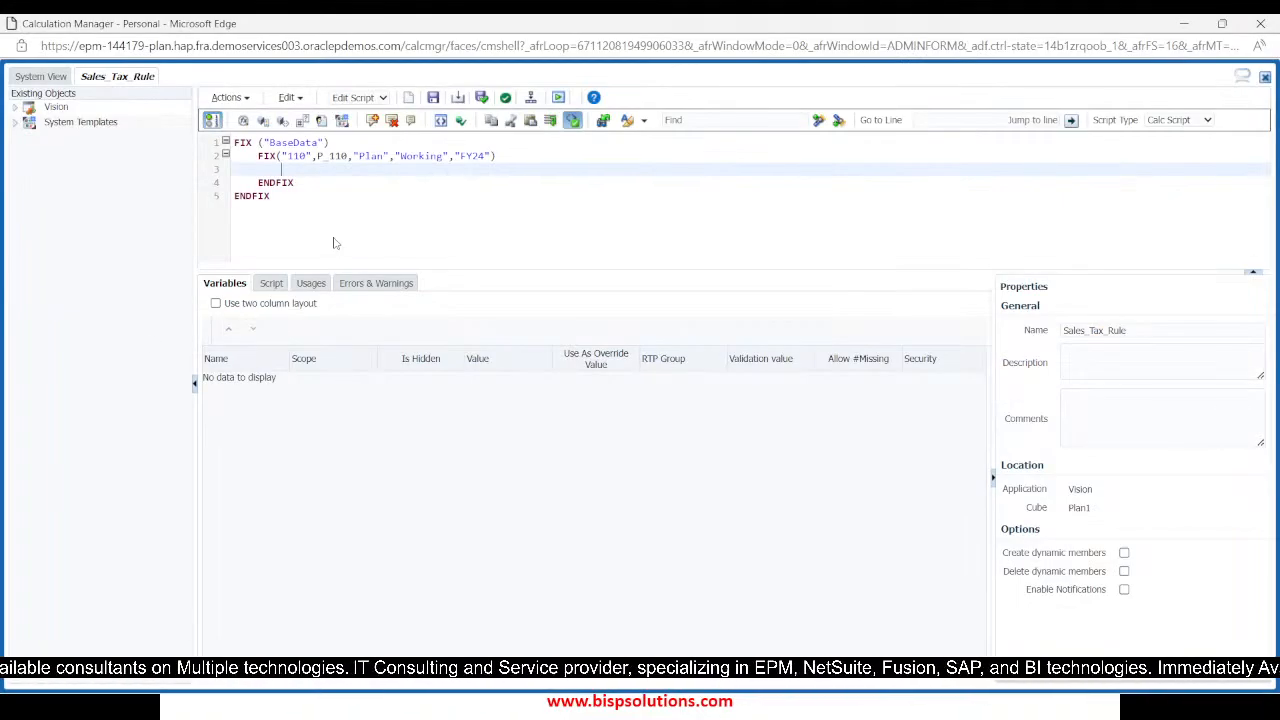
{"action": "type", "text": "\"7940\"="}
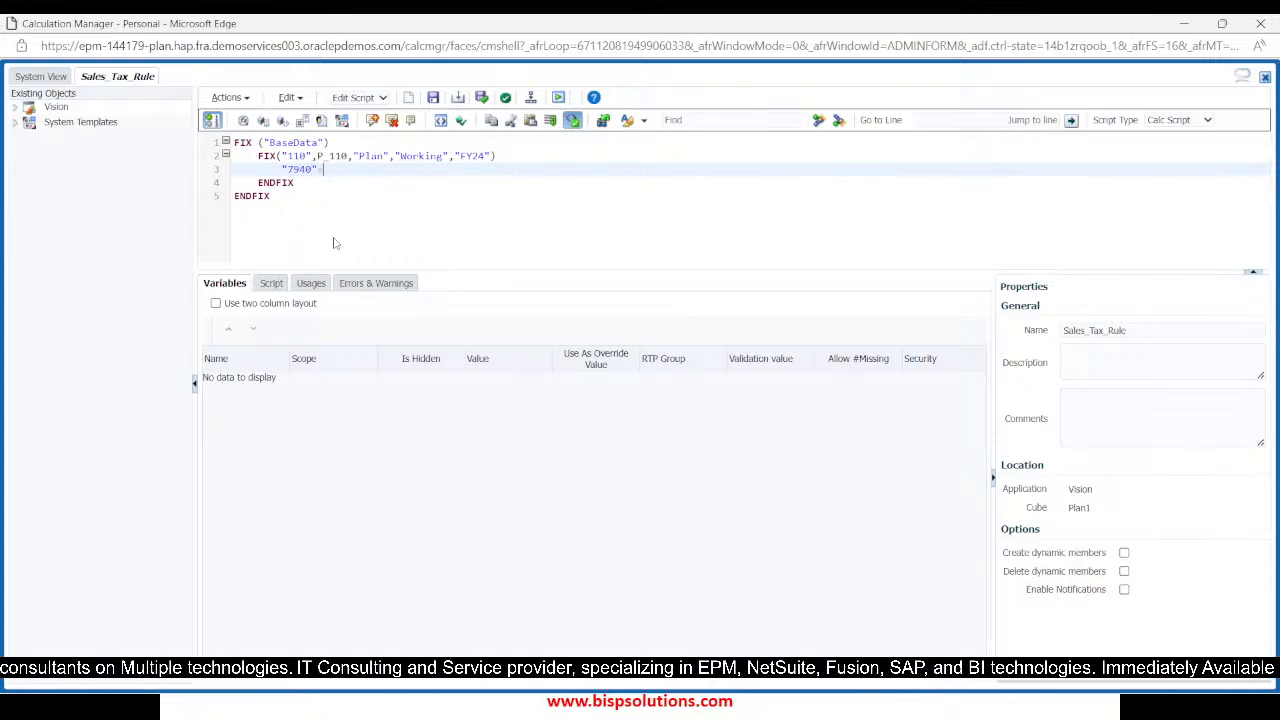
Return to the Account dimension in EPM Cloud Planning and locate Hardware account 4110 under 0001 > 0002 > GP > 4001
{"action": "key", "text": "alt+Tab"}
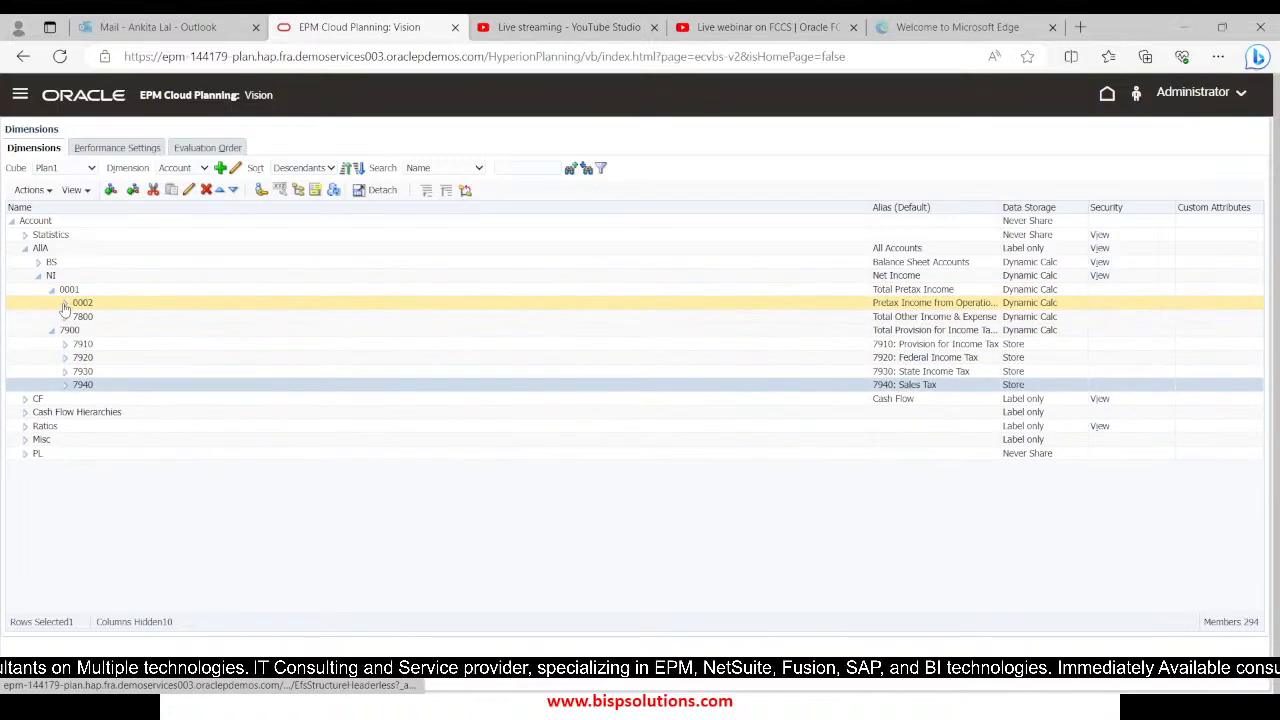
{"action": "left_click", "coordinate": [64, 302]}
{"action": "left_click", "coordinate": [79, 317]}
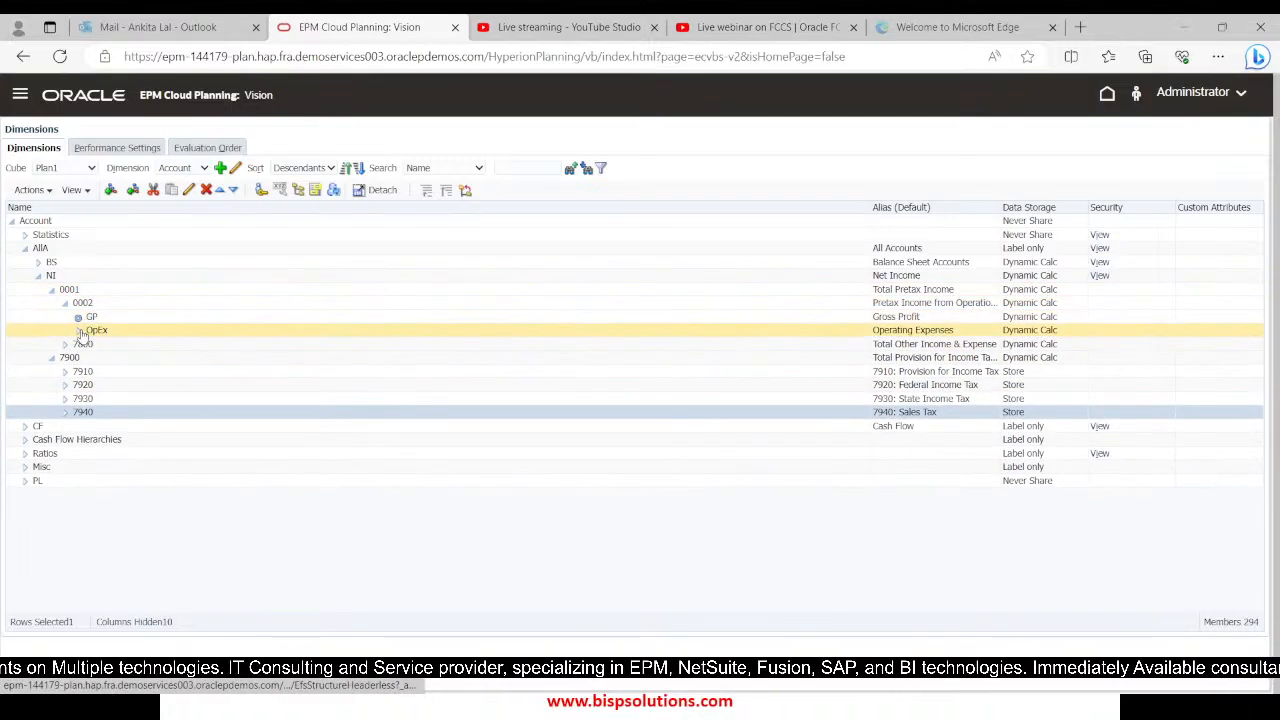
{"action": "left_click", "coordinate": [91, 330]}
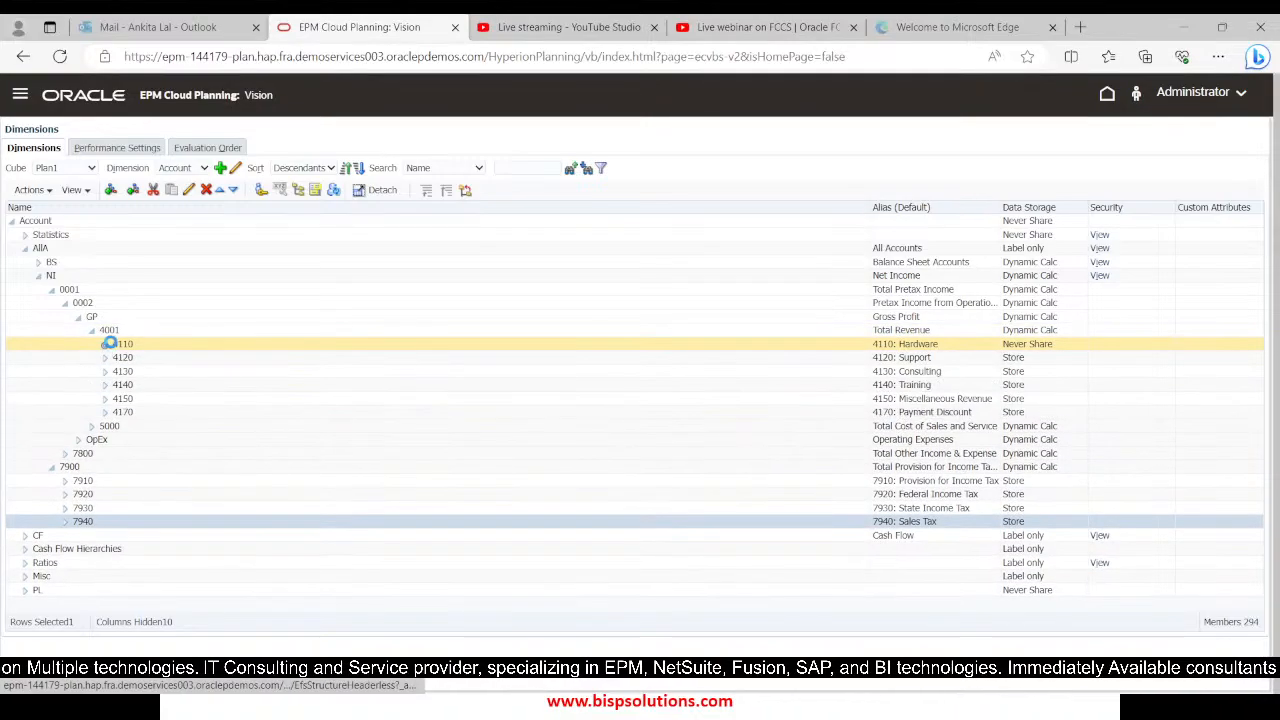
{"action": "left_click", "coordinate": [118, 345]}
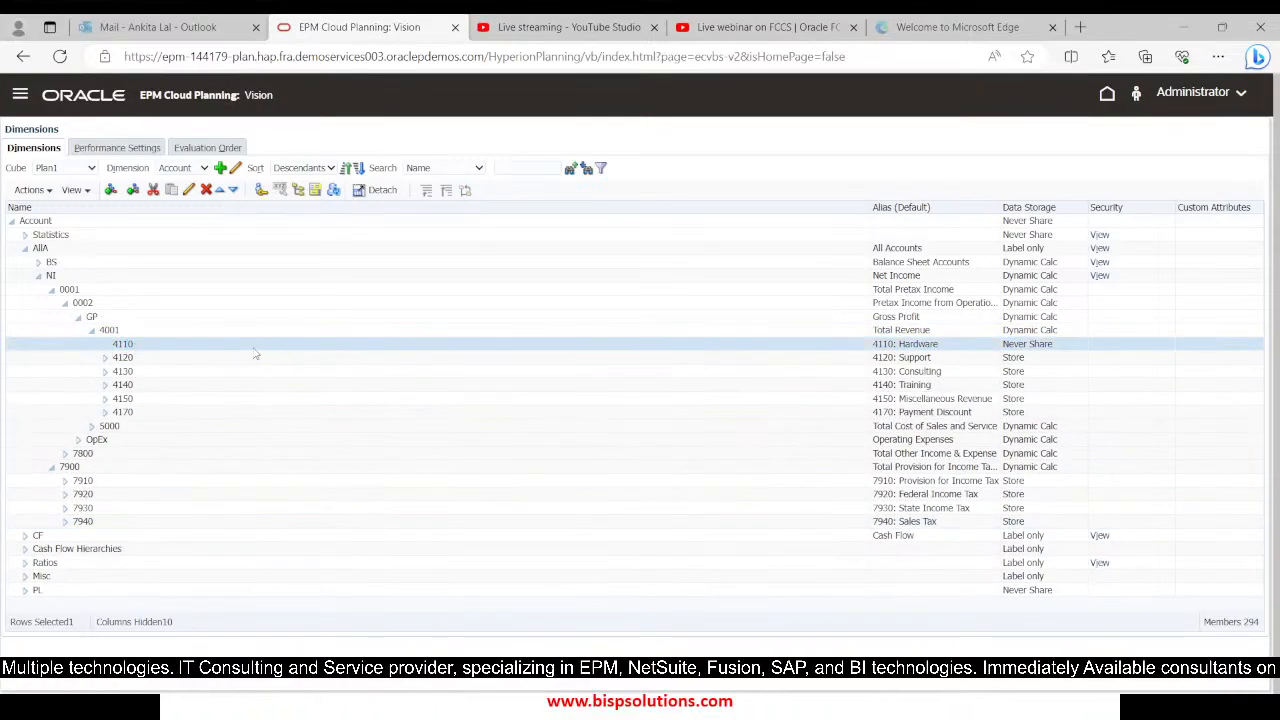
{"action": "left_click", "coordinate": [117, 328]}
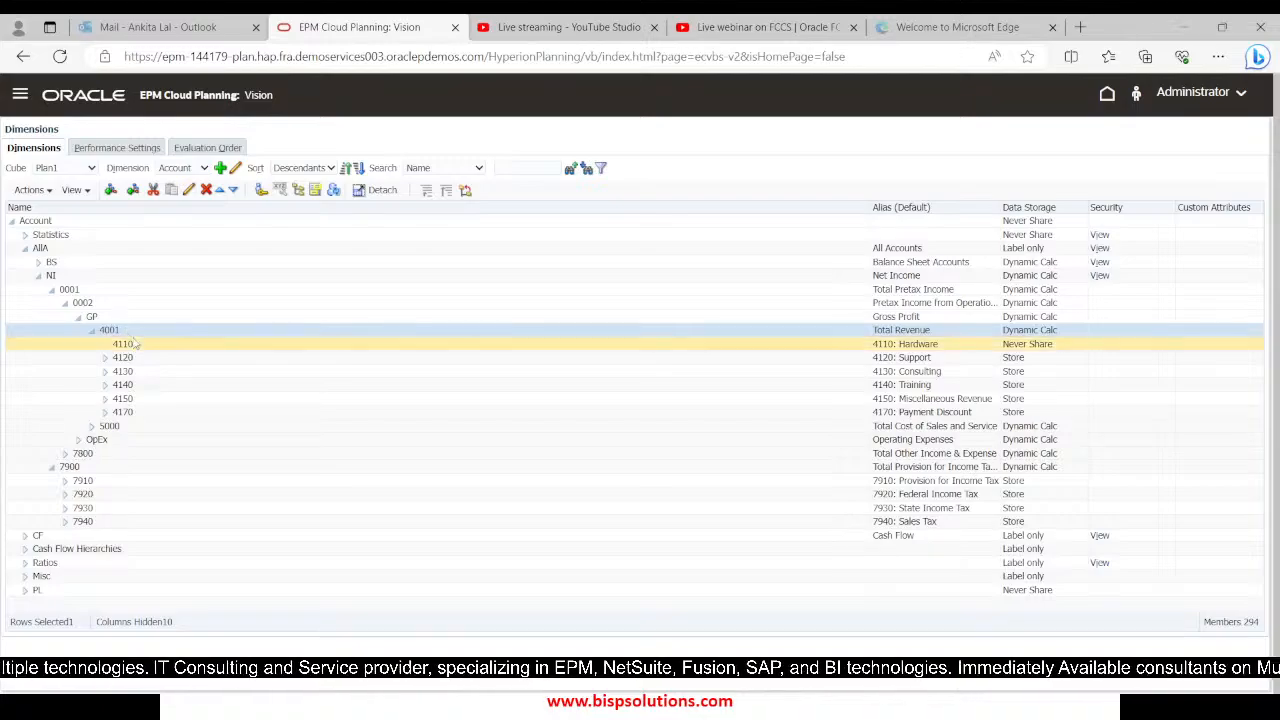
{"action": "left_click", "coordinate": [143, 347]}
Complete the Sales_Tax_Rule formula in Calculation Manager as "7940"="4110"*0.10;
{"action": "key", "text": "alt+Tab"}
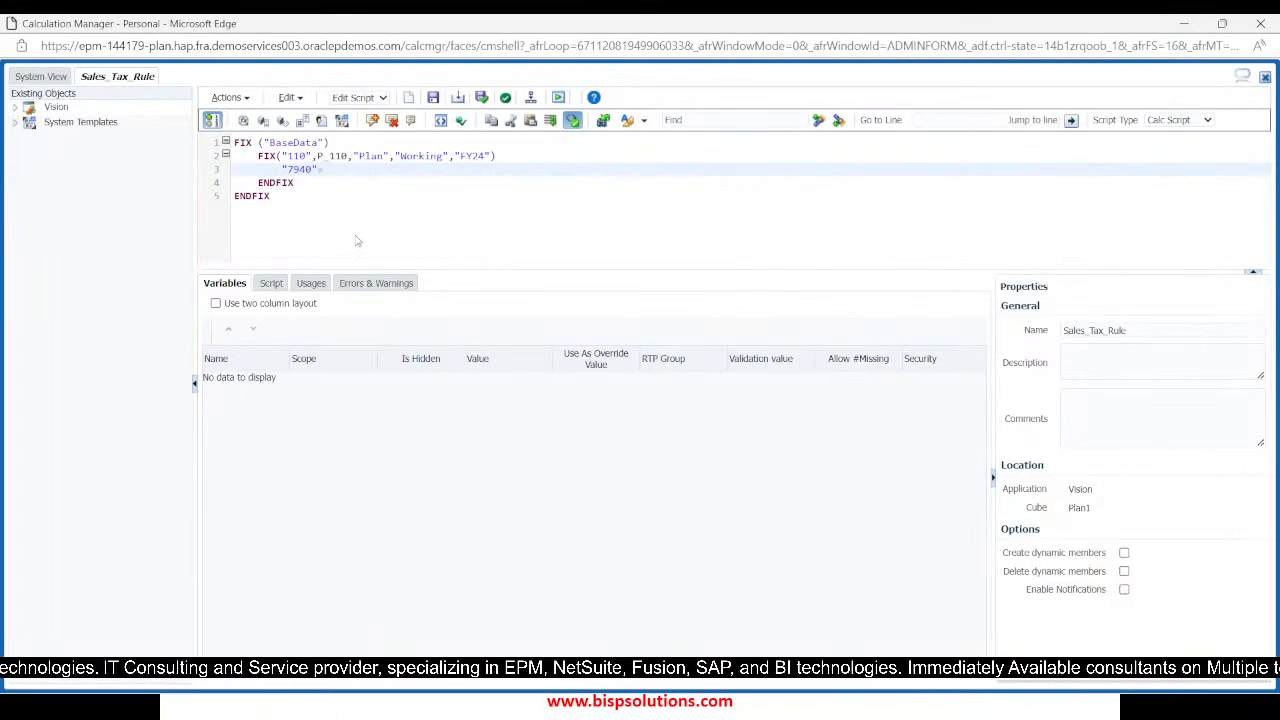
{"action": "type", "text": "4110\"*10"}
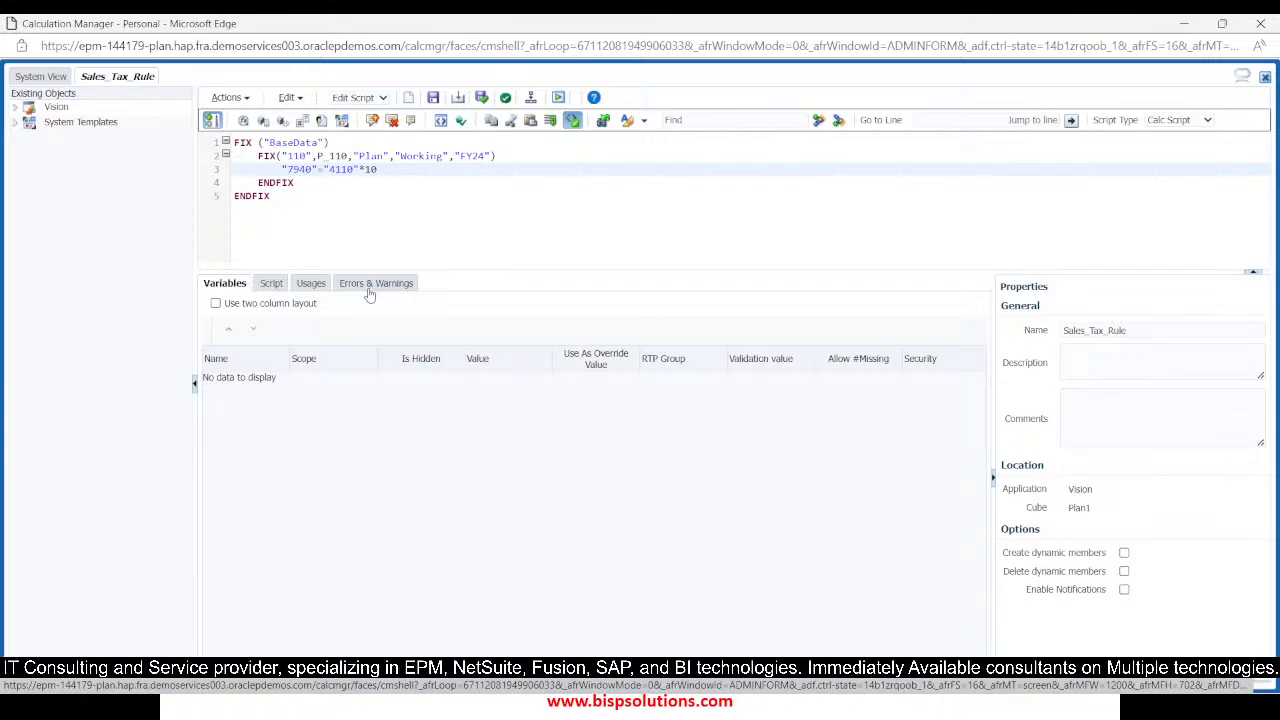
{"action": "key", "text": "BackSpace"}
{"action": "key", "text": "BackSpace"}
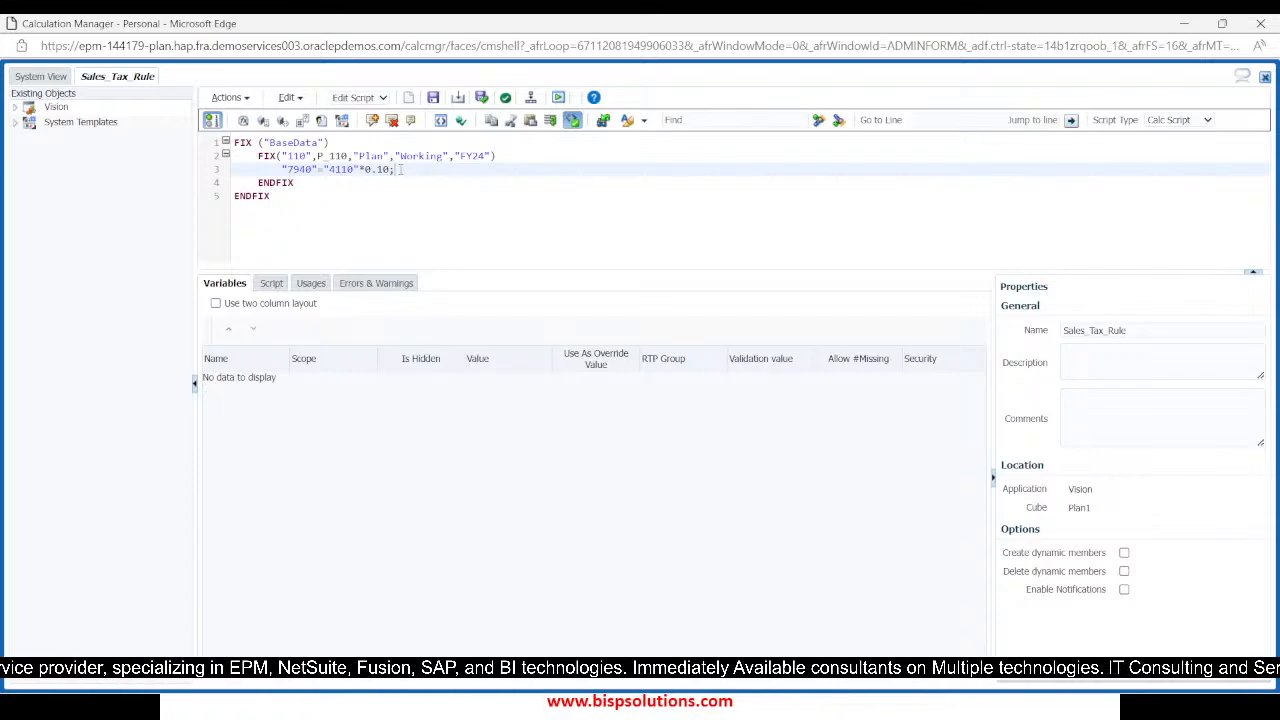
Validate, save and deploy Sales_Tax_Rule
{"action": "left_click", "coordinate": [481, 99]}
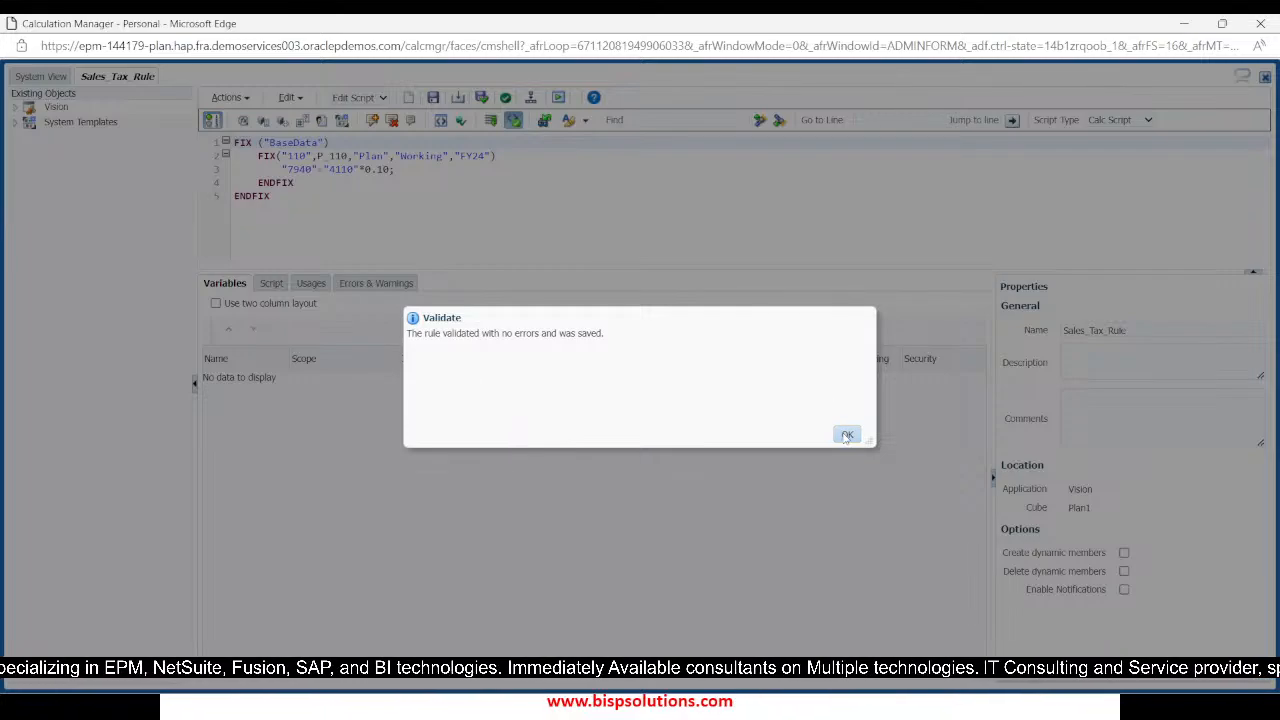
{"action": "left_click", "coordinate": [847, 434]}
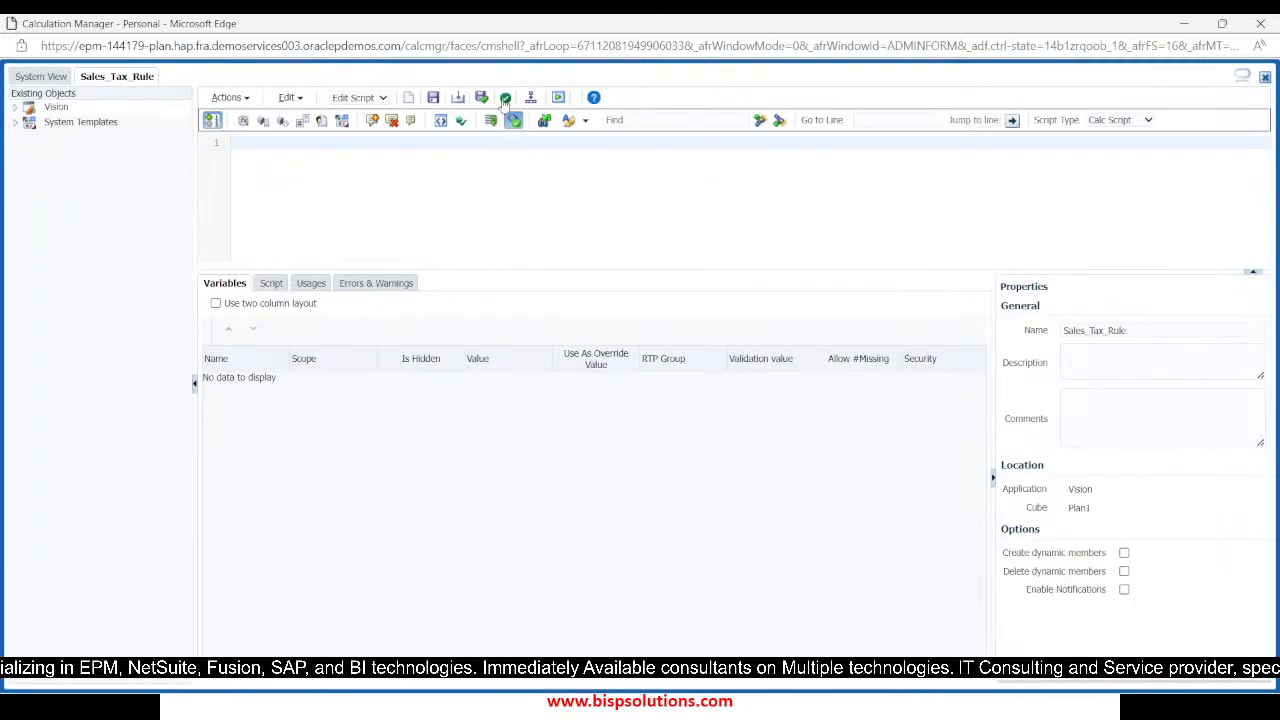
{"action": "left_click", "coordinate": [531, 98]}
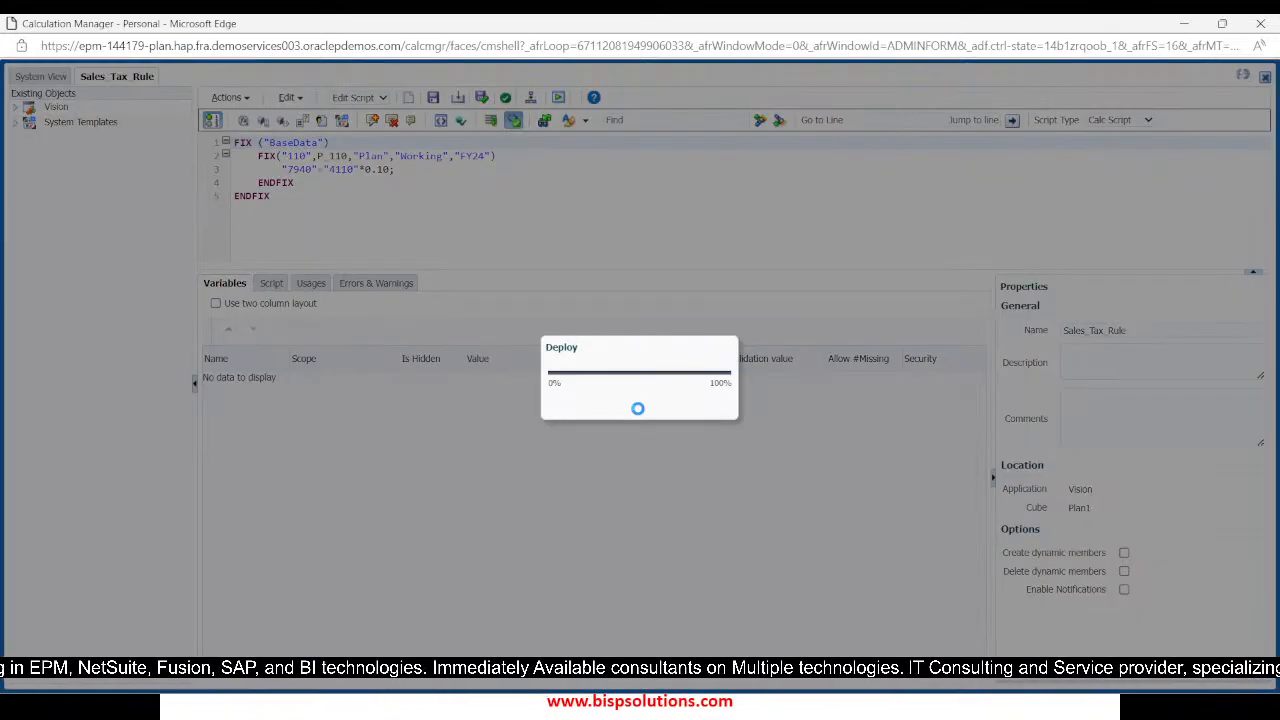
{"action": "left_click", "coordinate": [847, 435]}
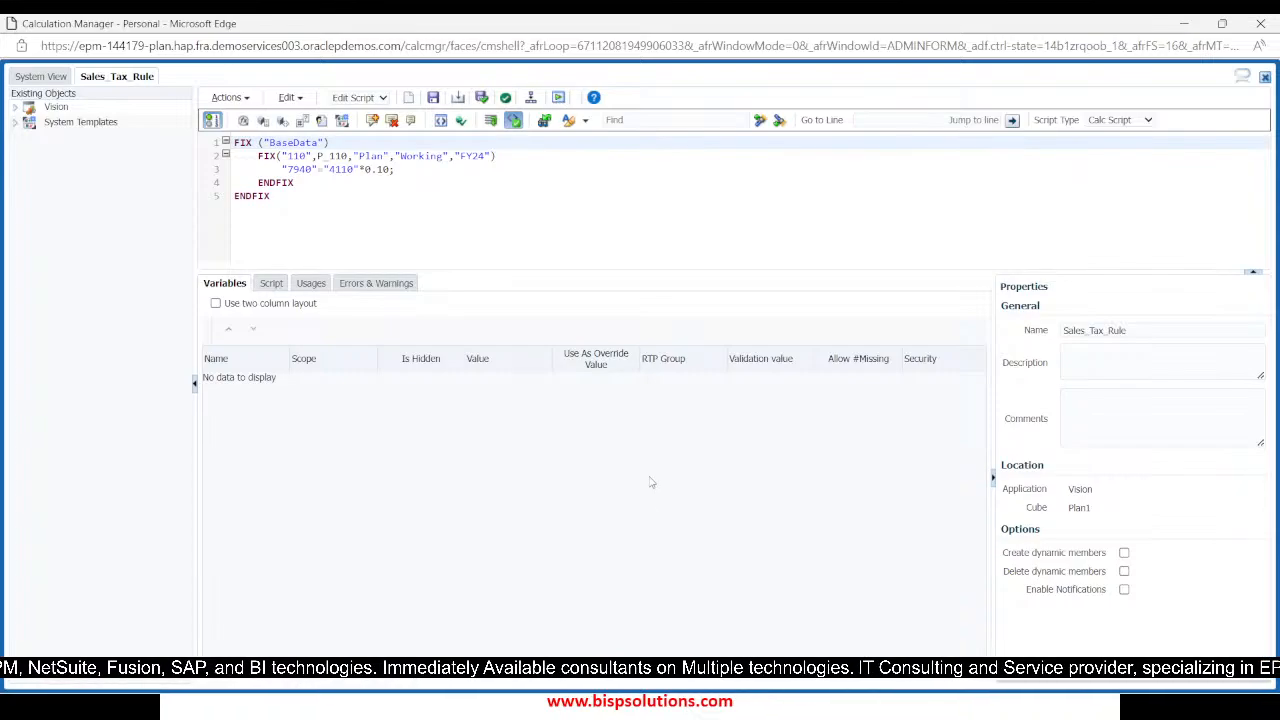
{"action": "key", "text": "alt+Tab"}
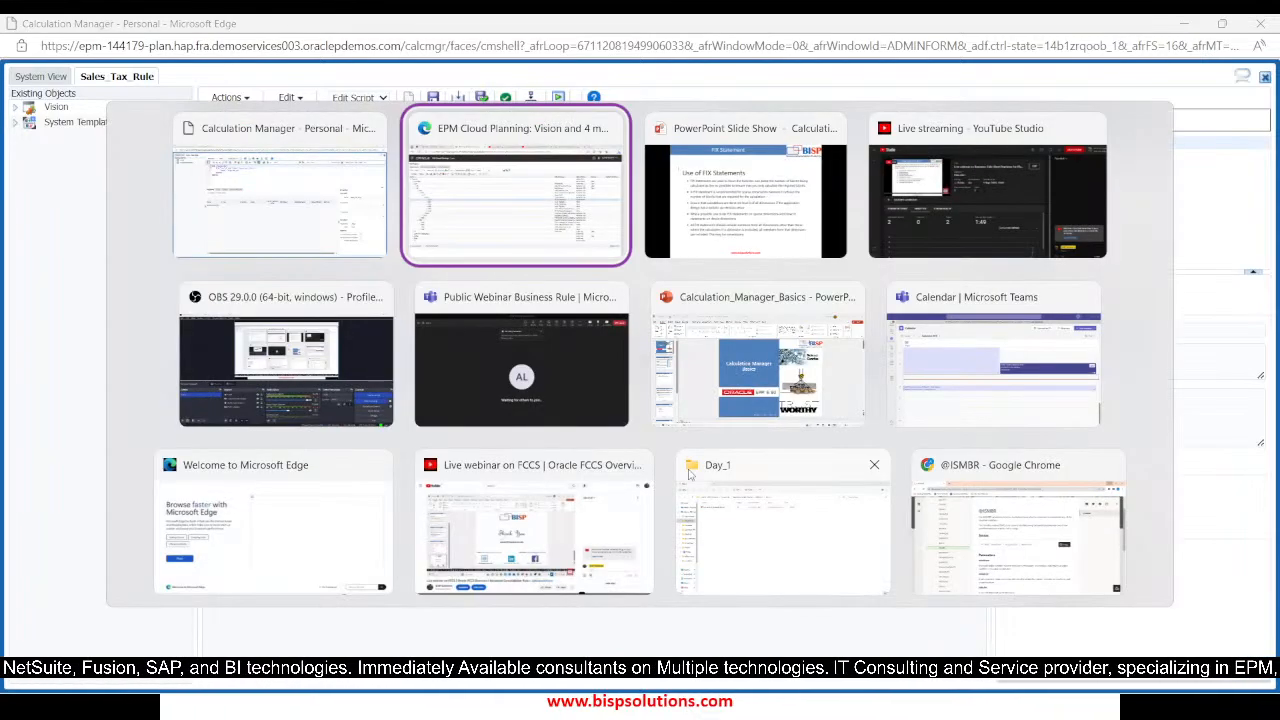
{"action": "key", "text": "alt+Tab"}
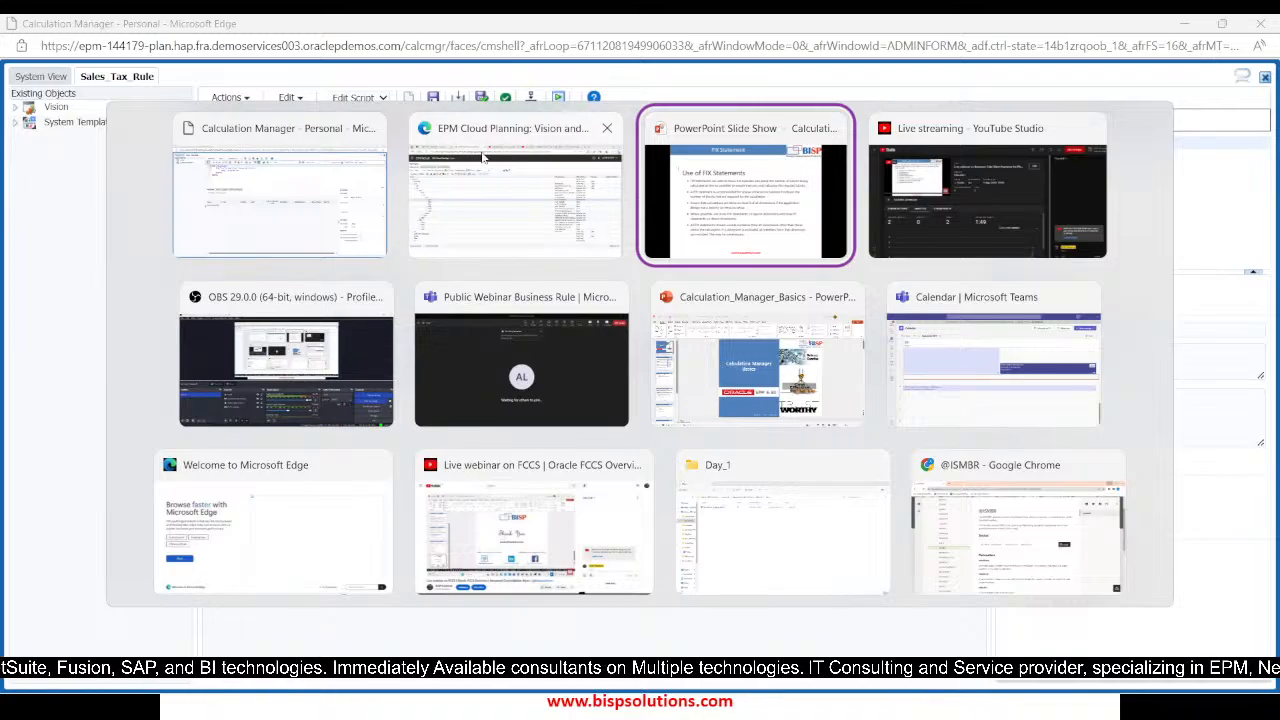
{"action": "key", "text": "Escape"}
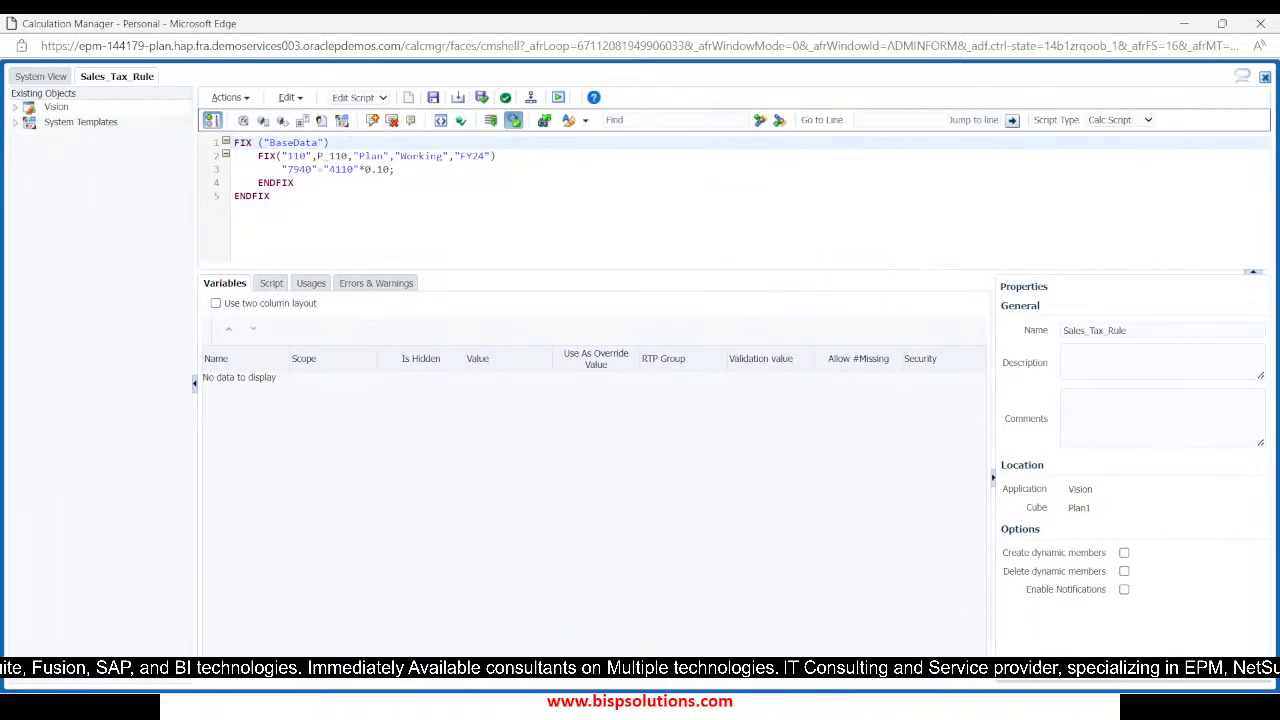
{"action": "key", "text": "alt+Tab"}
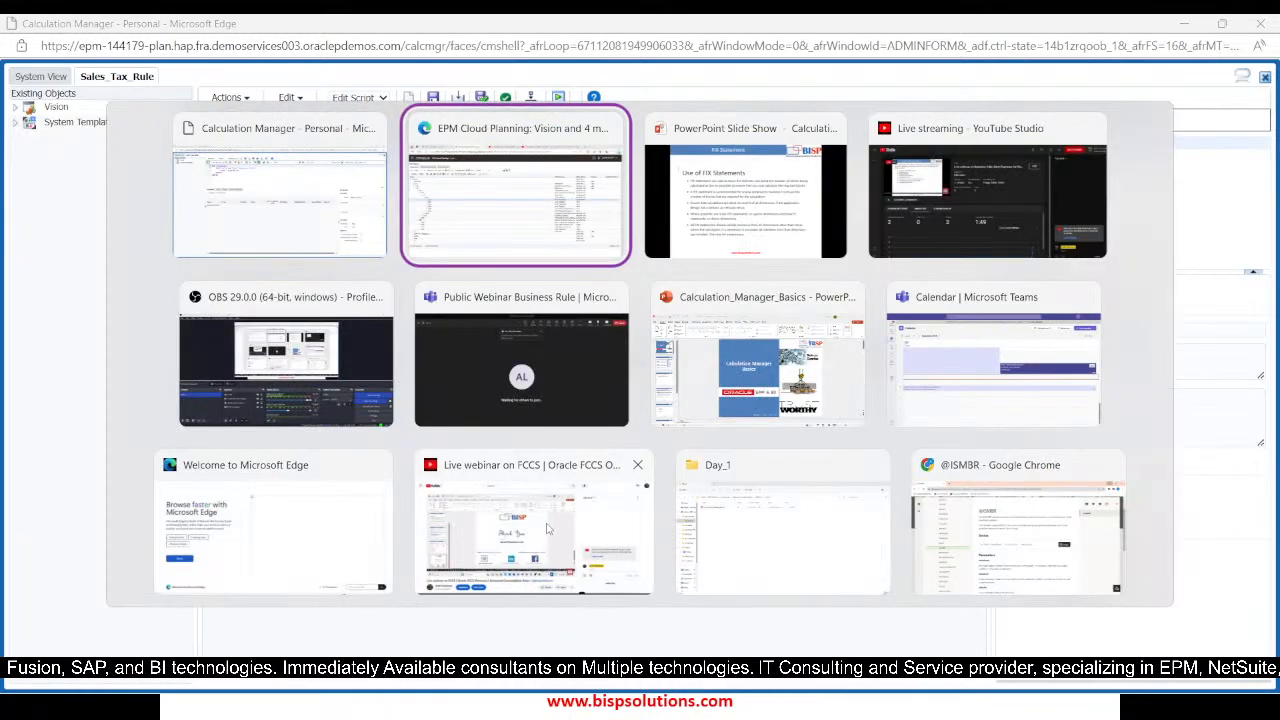
{"action": "key", "text": "alt+Tab"}
{"action": "key", "text": "alt+Tab"}
{"action": "key", "text": "alt+Tab"}
{"action": "key", "text": "alt+Tab"}
{"action": "key", "text": "alt+Tab"}
{"action": "key", "text": "alt+Tab"}
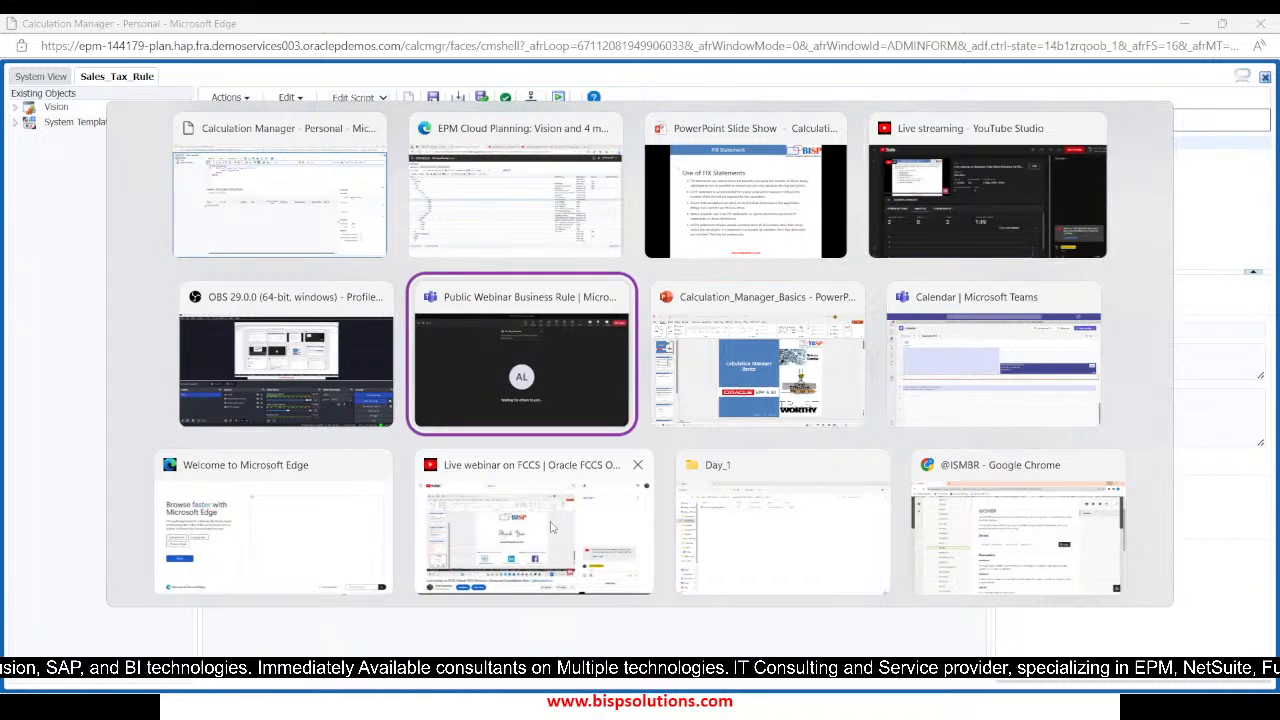
{"action": "key", "text": "alt+Tab"}
{"action": "key", "text": "alt+Tab"}
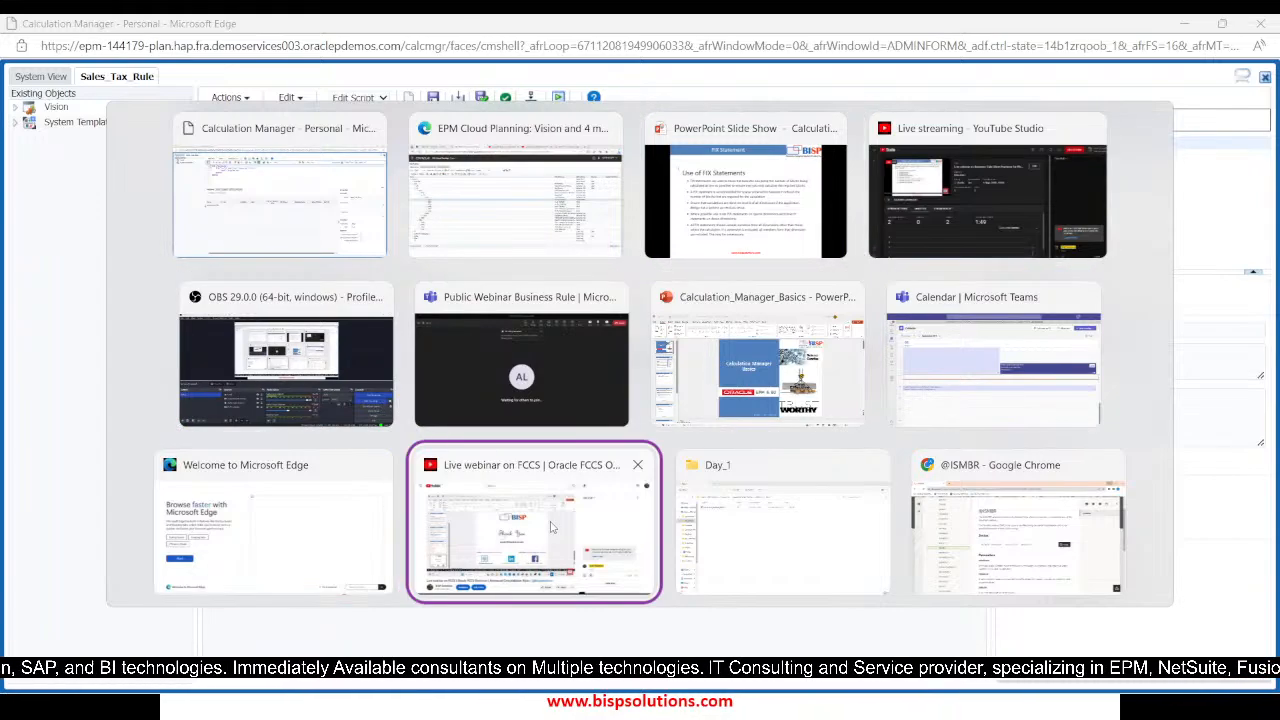
{"action": "left_click", "coordinate": [656, 566]}
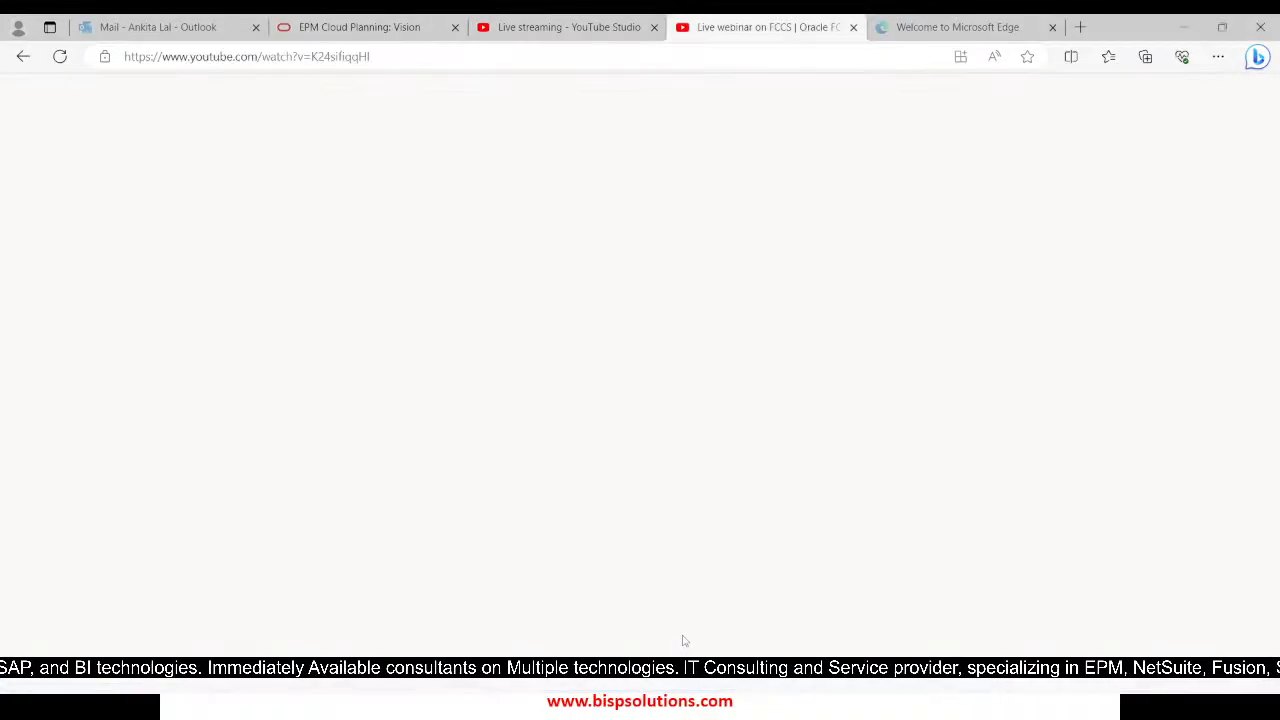
{"action": "key", "text": "alt+Tab"}
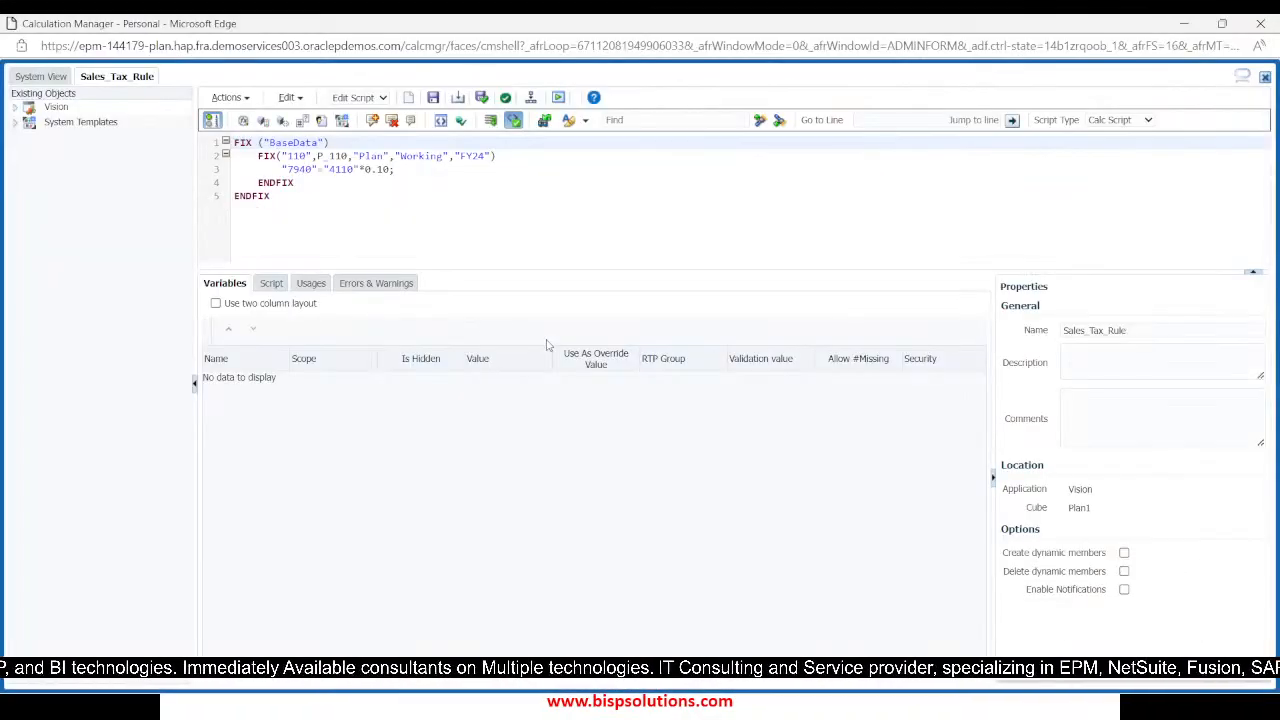
{"action": "left_click", "coordinate": [1184, 25]}
{"action": "left_click", "coordinate": [1184, 25]}
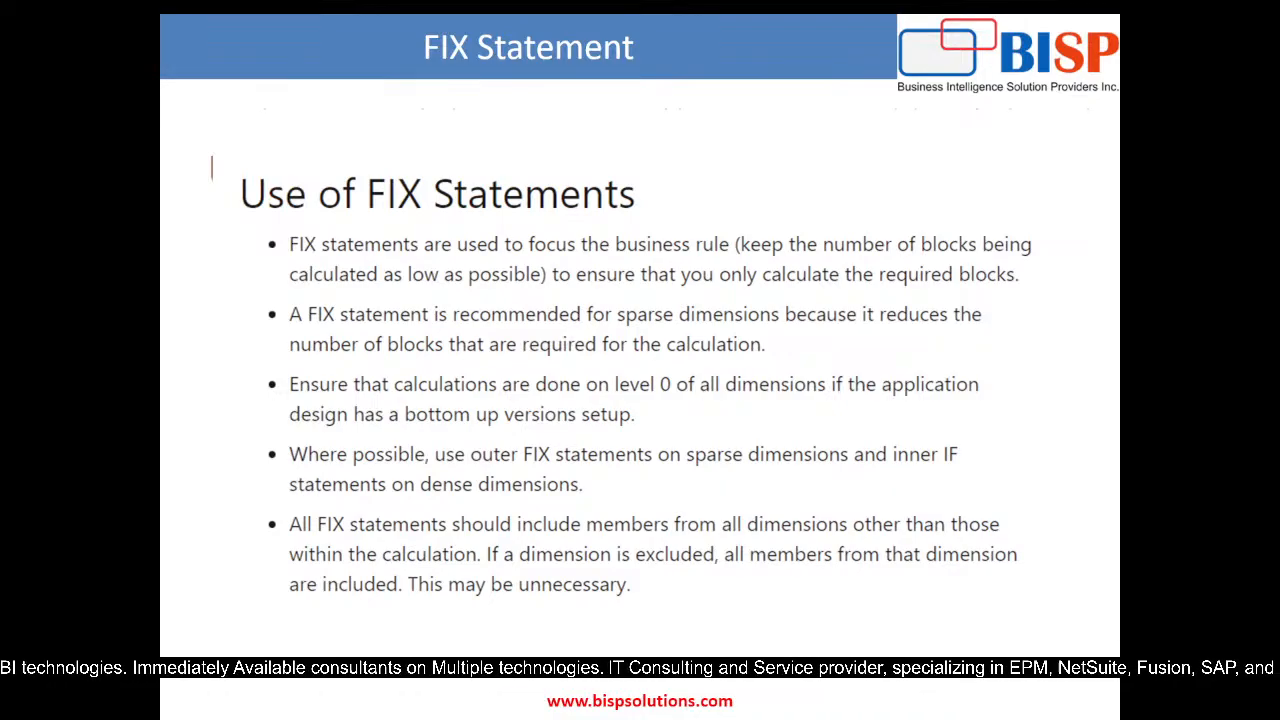
{"action": "key", "text": "alt+Tab"}
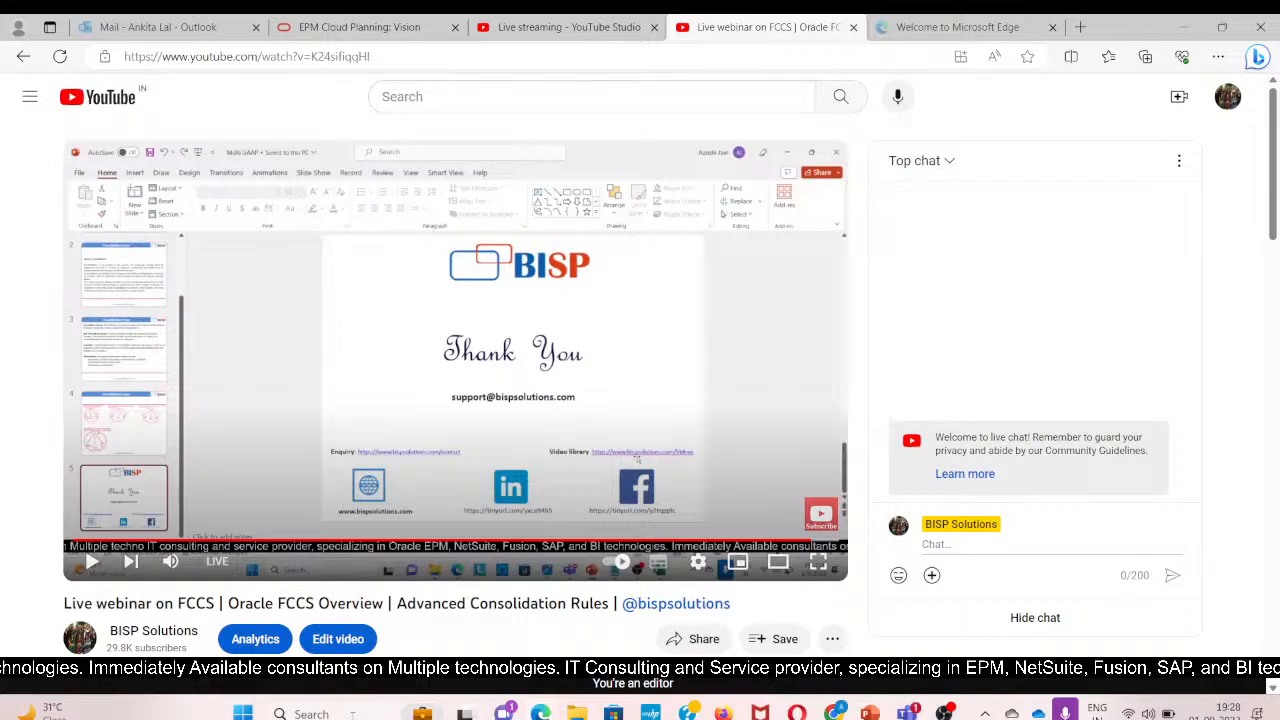
Try to launch Excel by searching for "excel", then return to Calculation Manager
{"action": "left_click", "coordinate": [328, 714]}
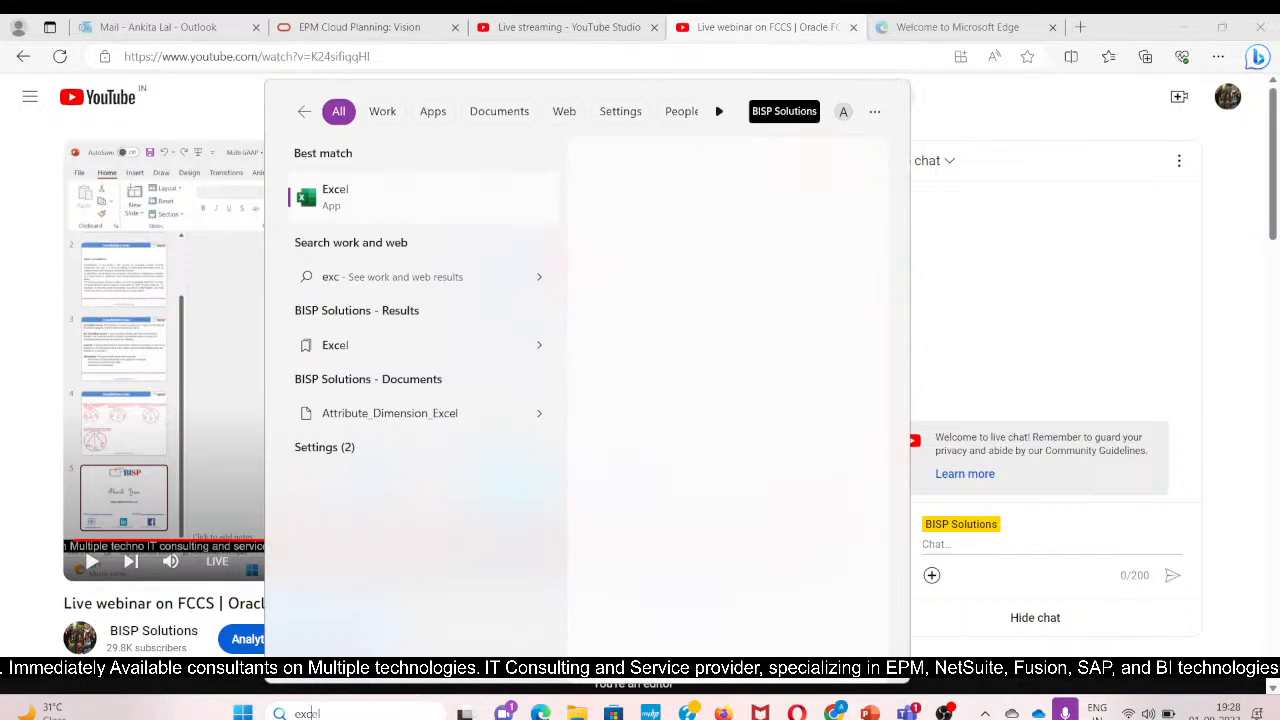
{"action": "type", "text": "el"}
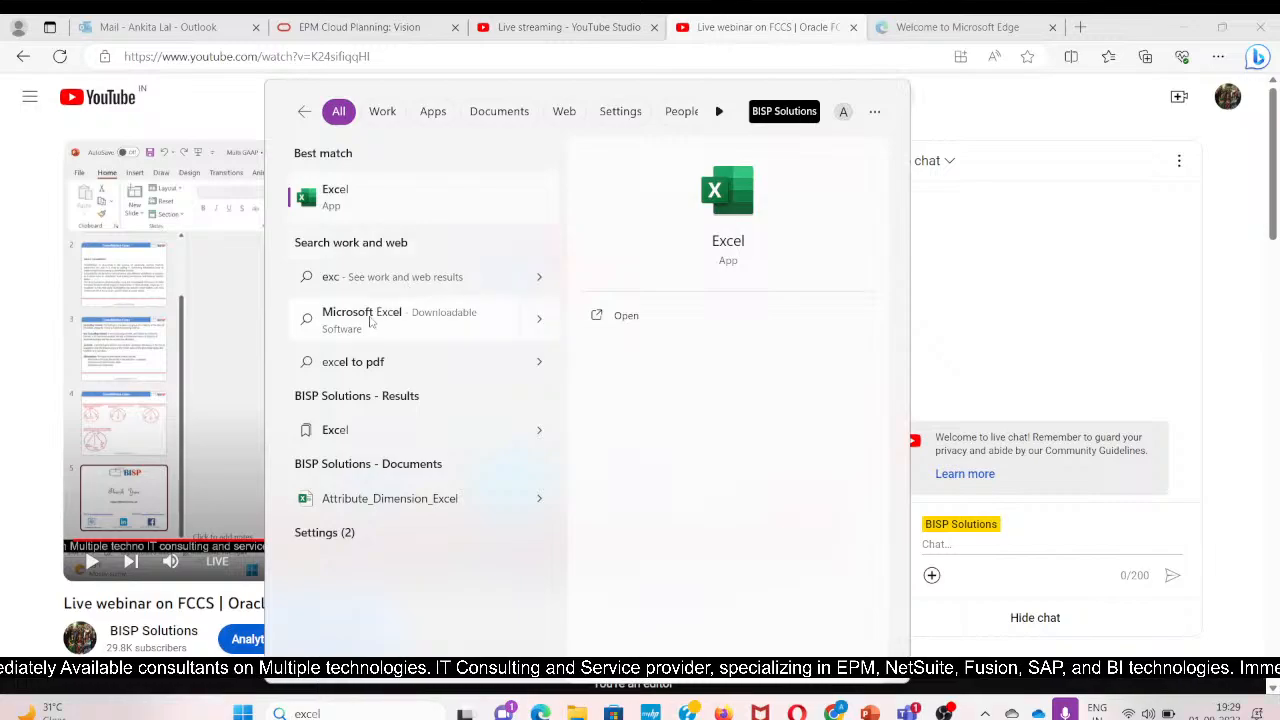
{"action": "left_click", "coordinate": [622, 314]}
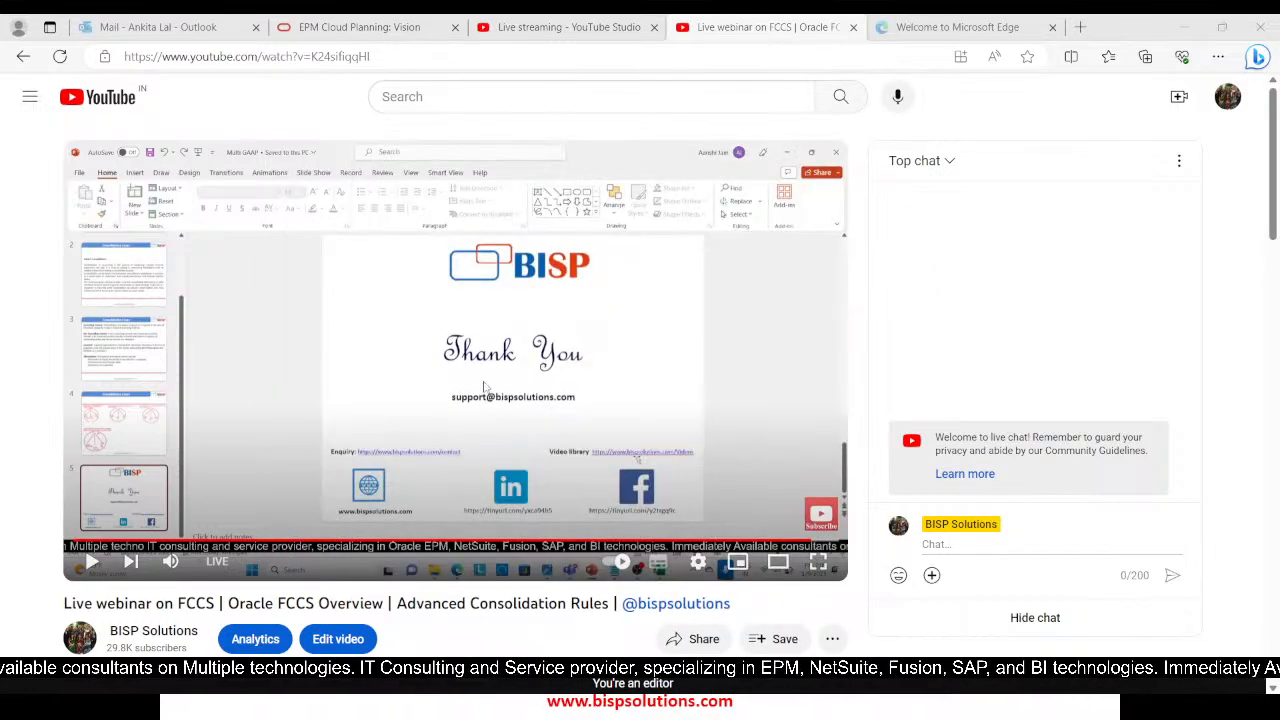
{"action": "key", "text": "alt+Tab"}
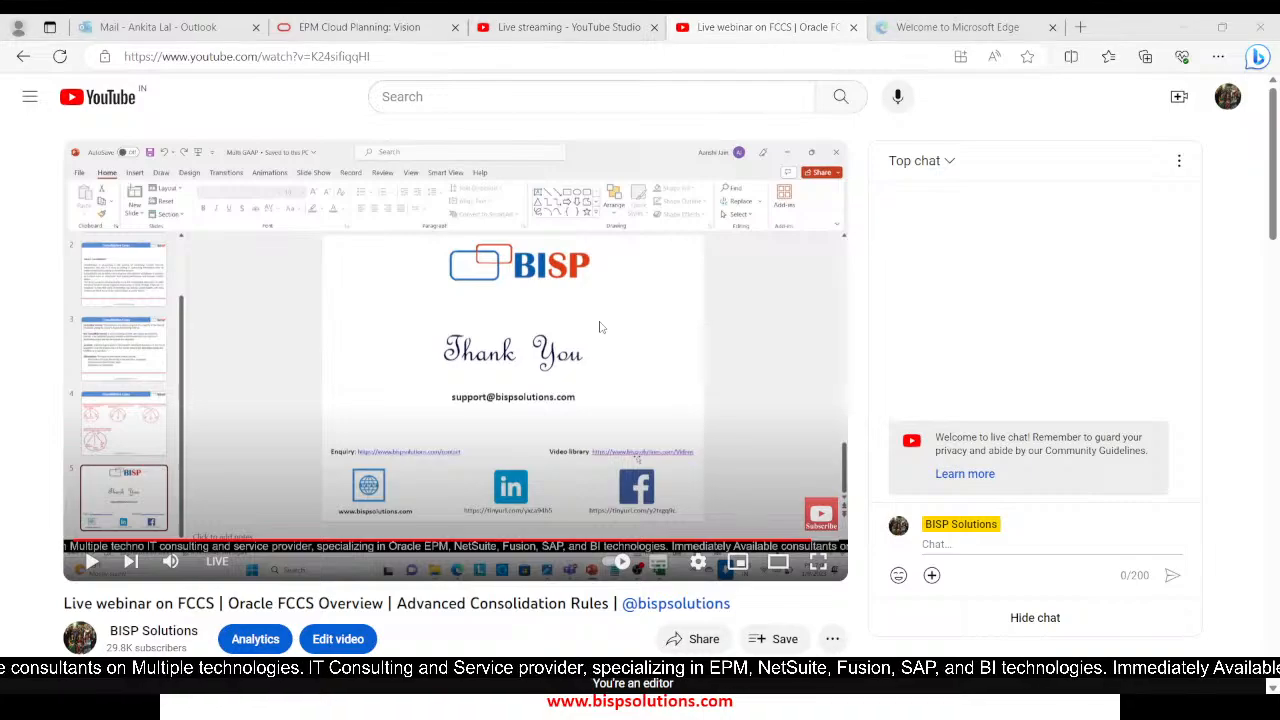
{"action": "key", "text": "alt+Tab"}
{"action": "key", "text": "alt+Tab"}
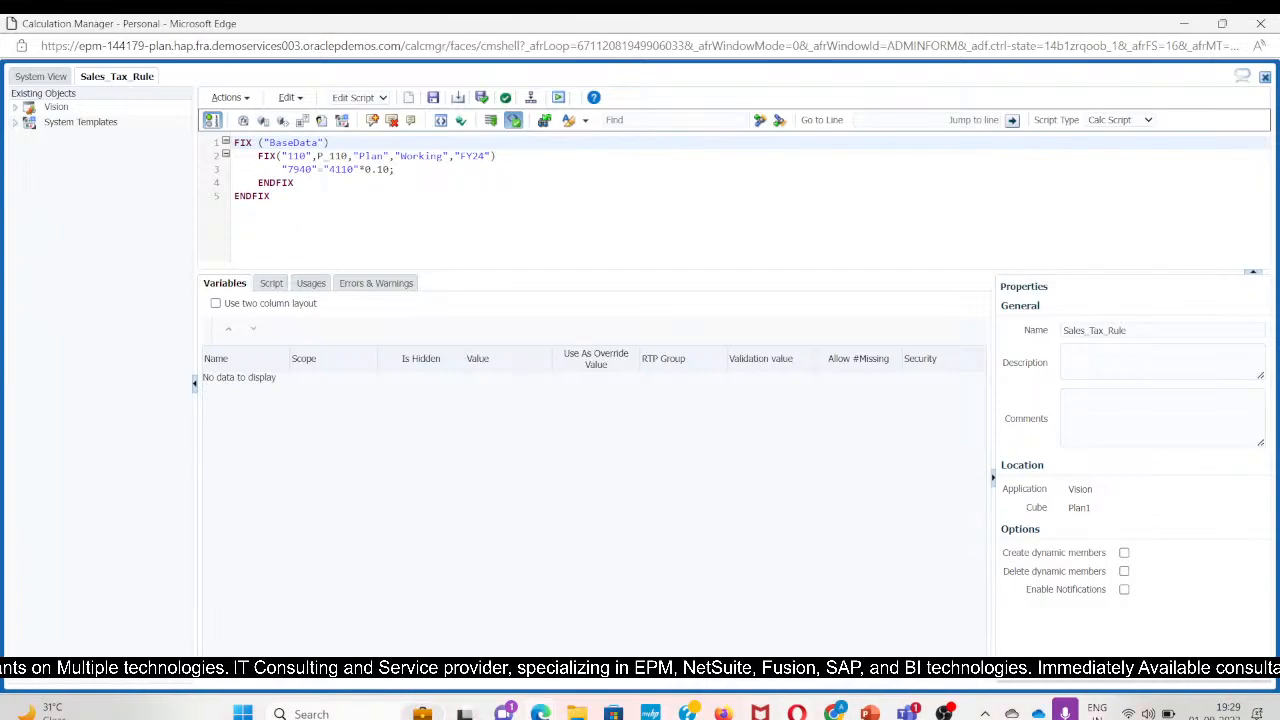
Launch Excel in a maximized window and create a blank workbook
{"action": "left_click", "coordinate": [338, 714]}
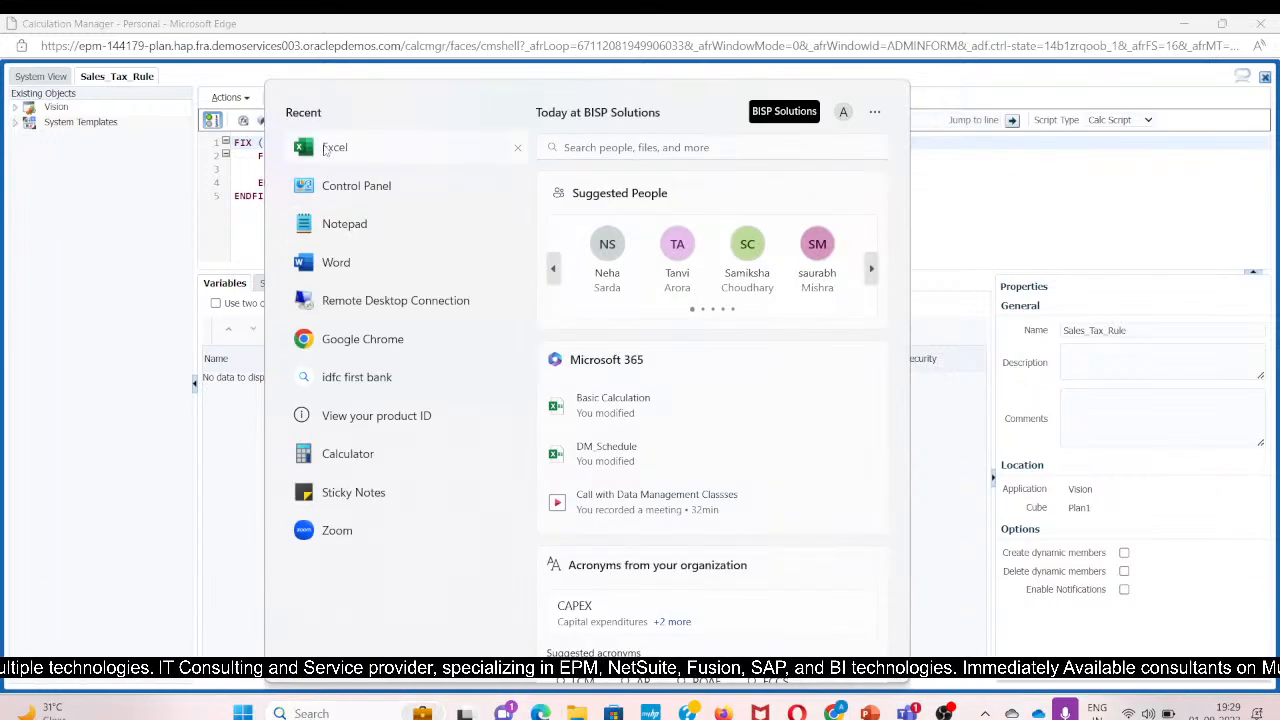
{"action": "left_click", "coordinate": [366, 156]}
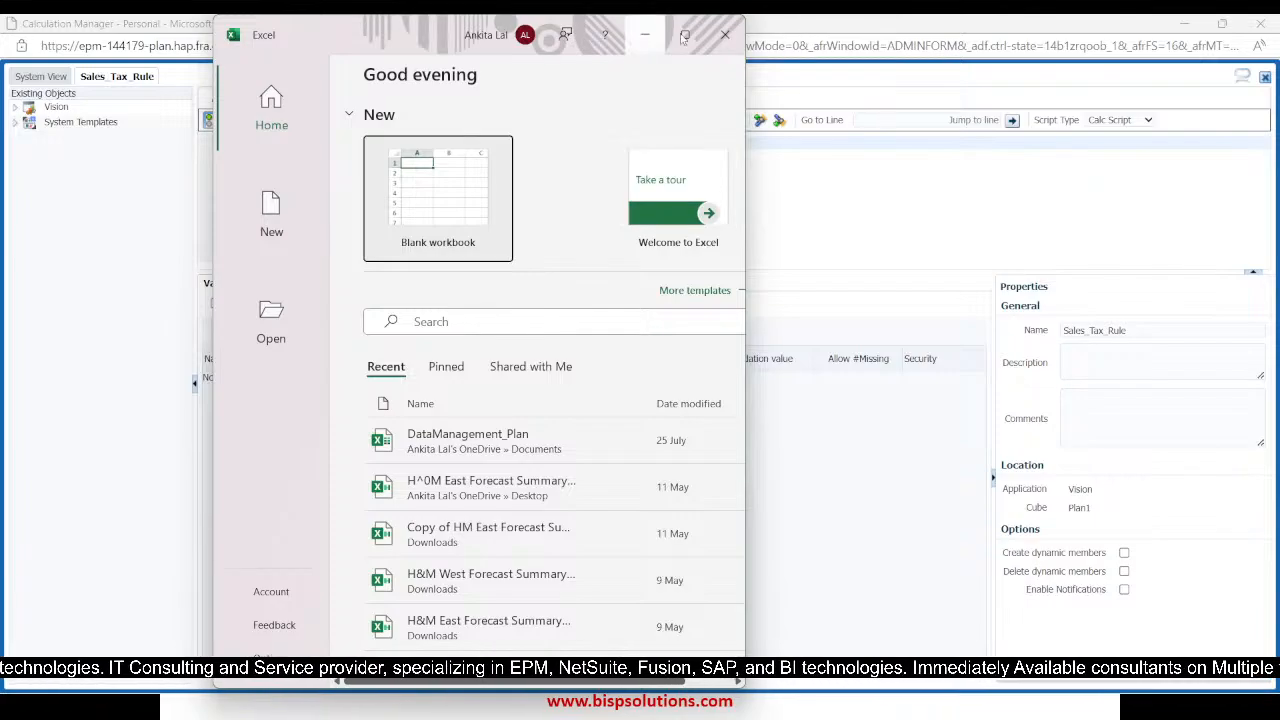
{"action": "left_click", "coordinate": [684, 36]}
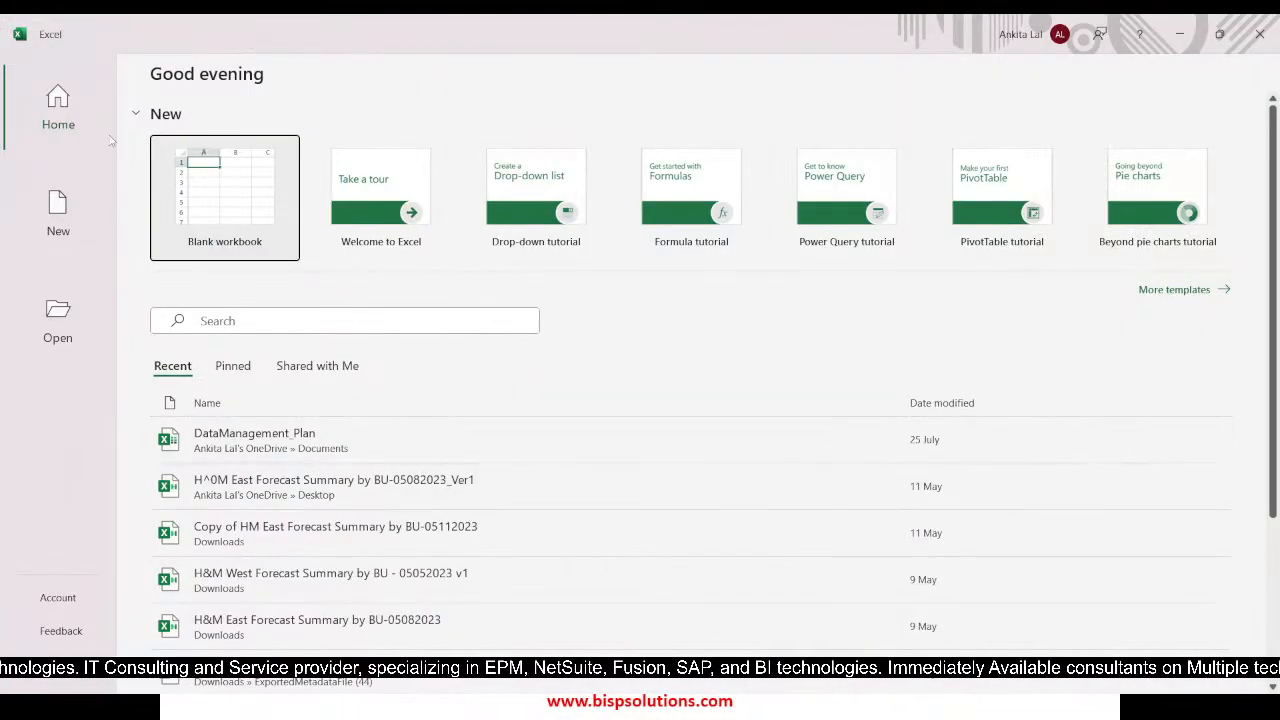
{"action": "left_click", "coordinate": [226, 204]}
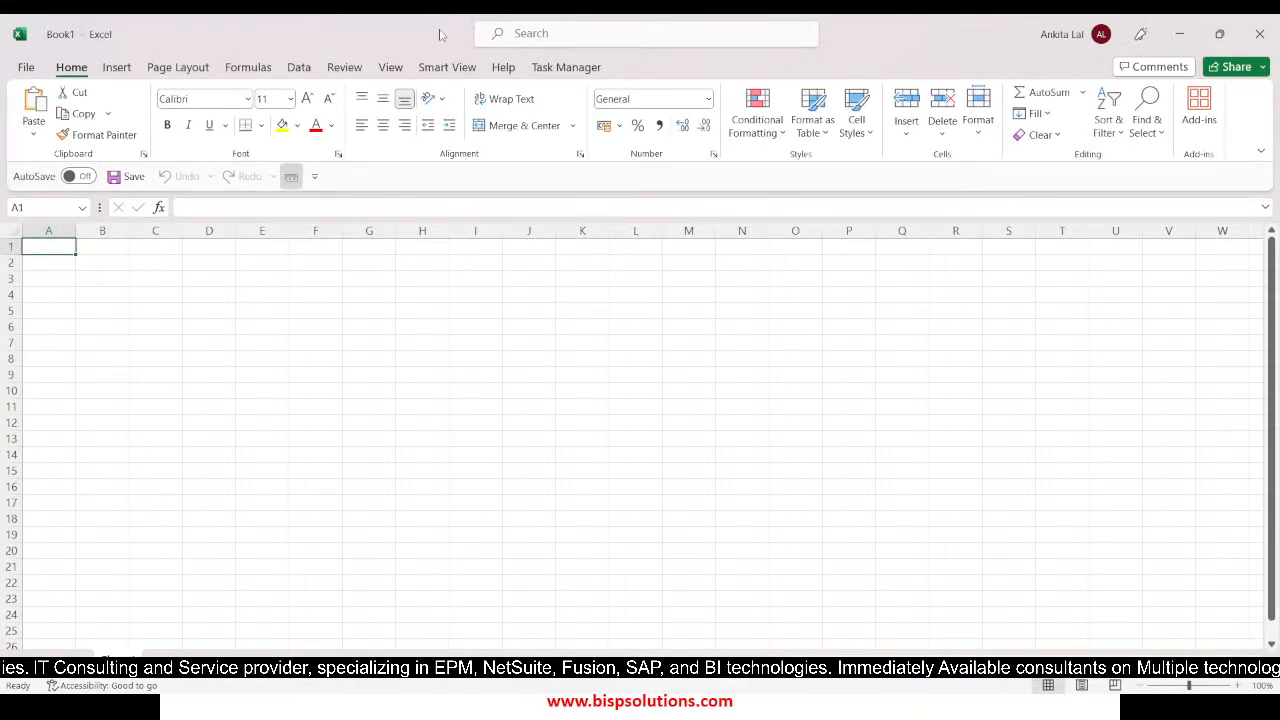
Open the recently used Smart View ad hoc grid for Vision Plan1 and pivot Entity from the rows to the columns
{"action": "left_click", "coordinate": [447, 67]}
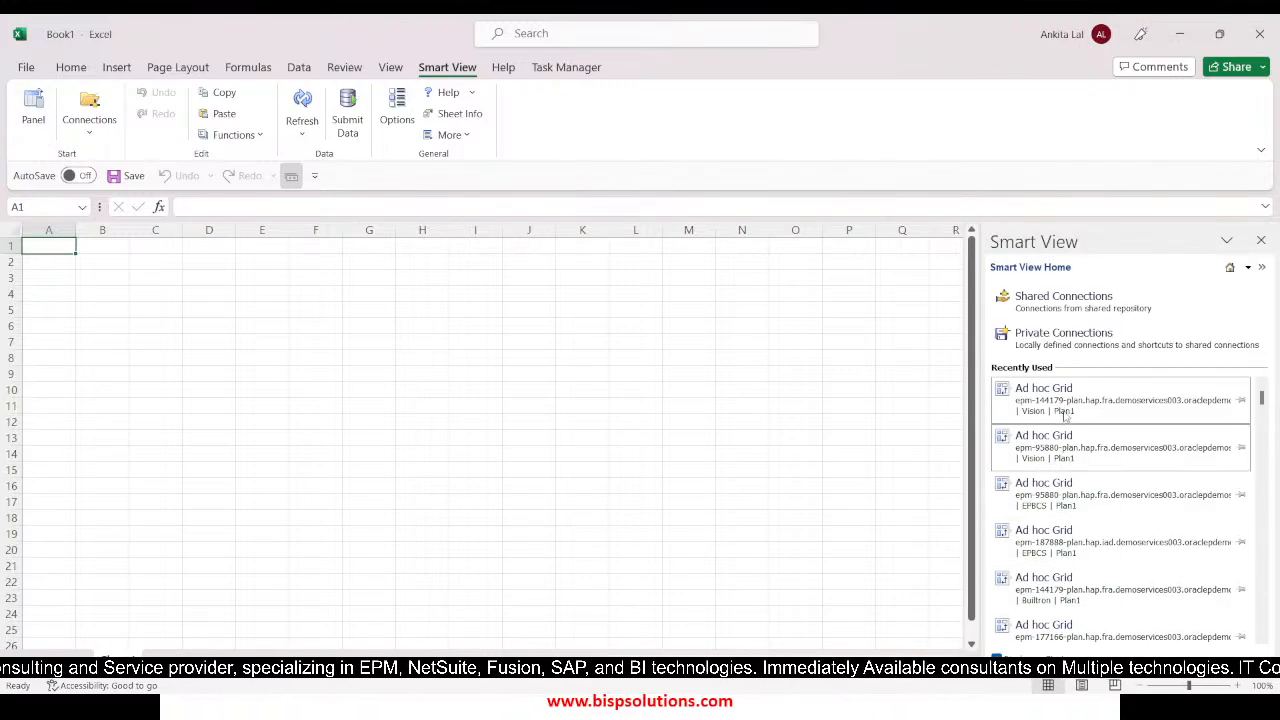
{"action": "left_click", "coordinate": [1063, 405]}
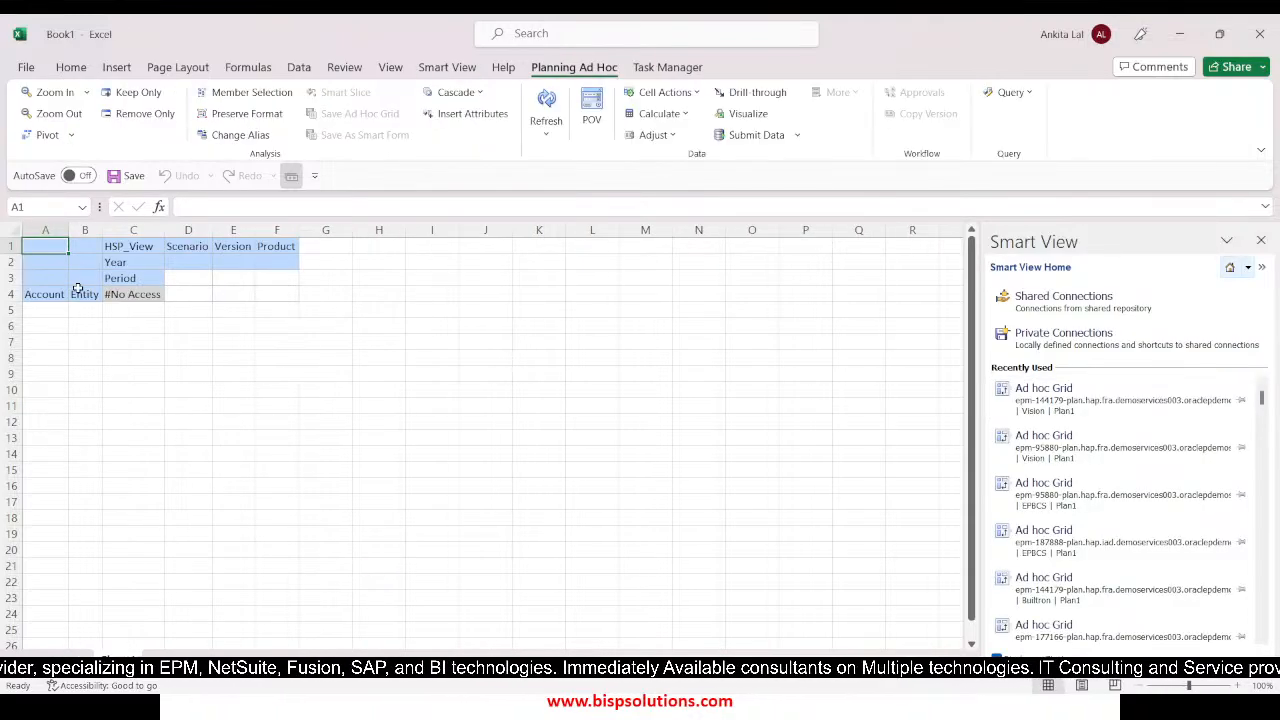
{"action": "left_click", "coordinate": [80, 290]}
{"action": "left_click", "coordinate": [44, 136]}
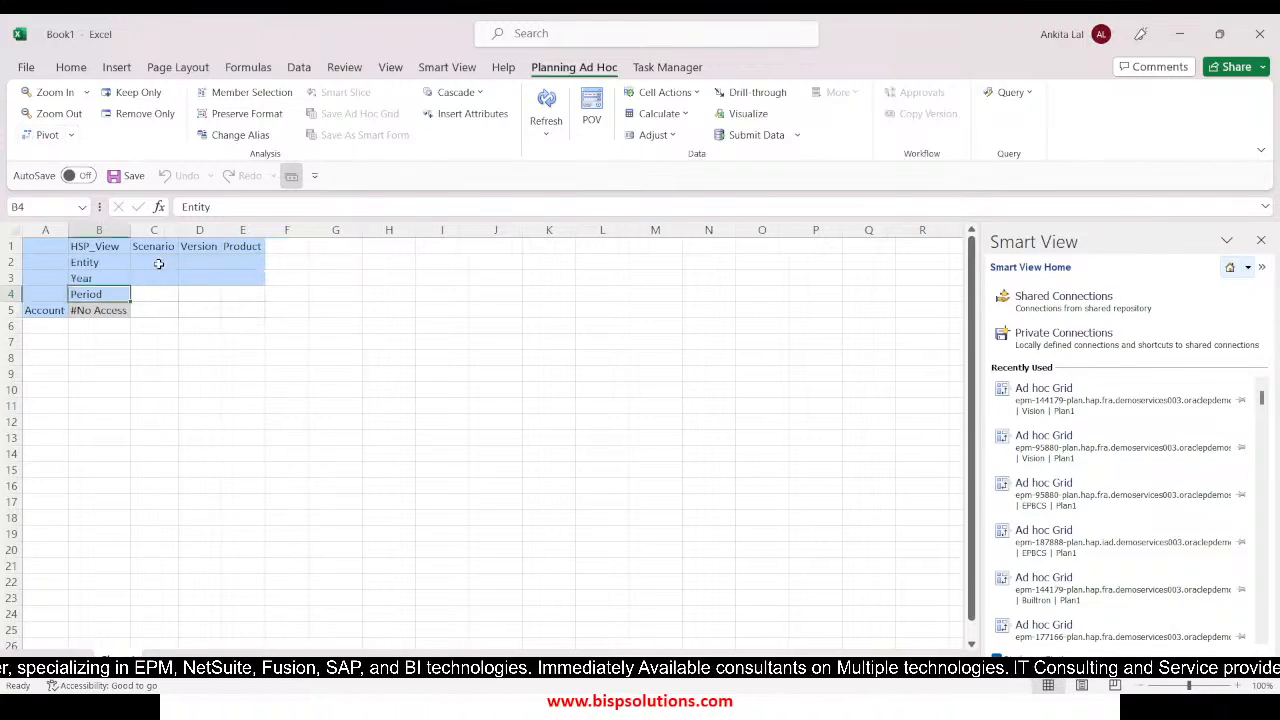
Set the first-row members of the ad hoc grid to BaseData, Plan, Working and P_110
{"action": "type", "text": "B"}
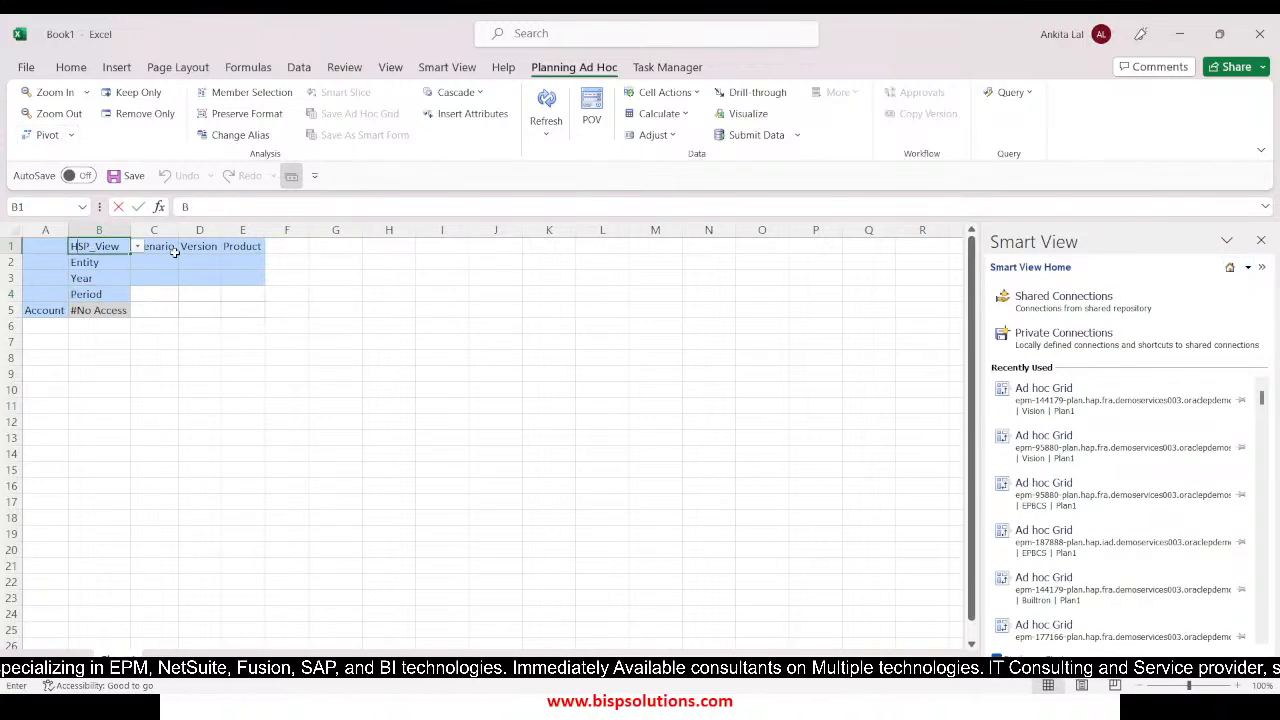
{"action": "type", "text": "ase"}
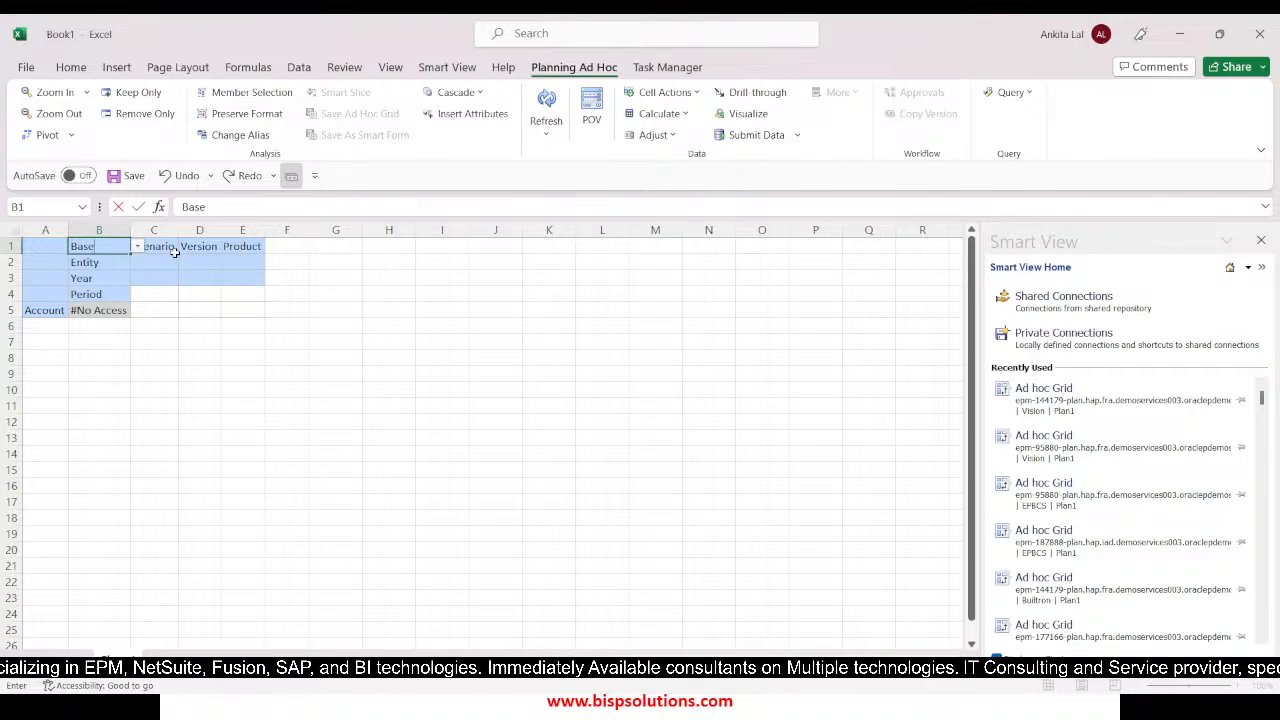
{"action": "type", "text": "Data"}
{"action": "left_click", "coordinate": [175, 253]}
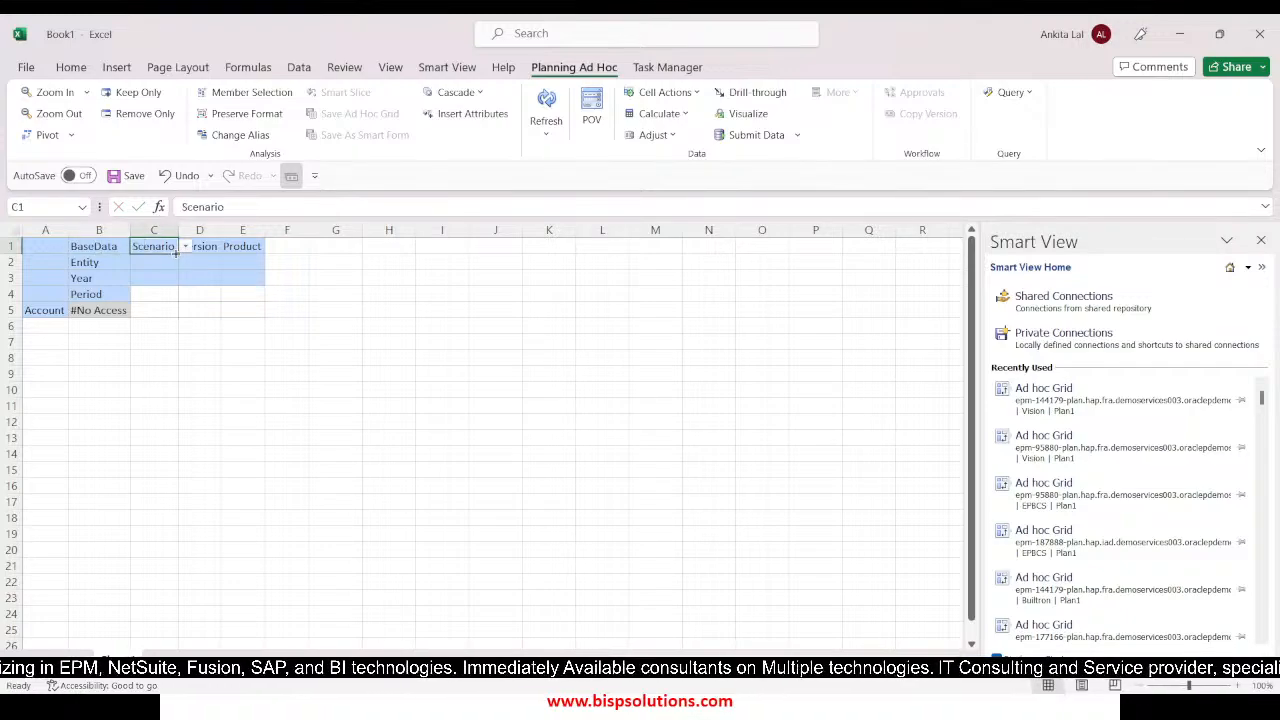
{"action": "type", "text": "Plan"}
{"action": "key", "text": "Tab"}
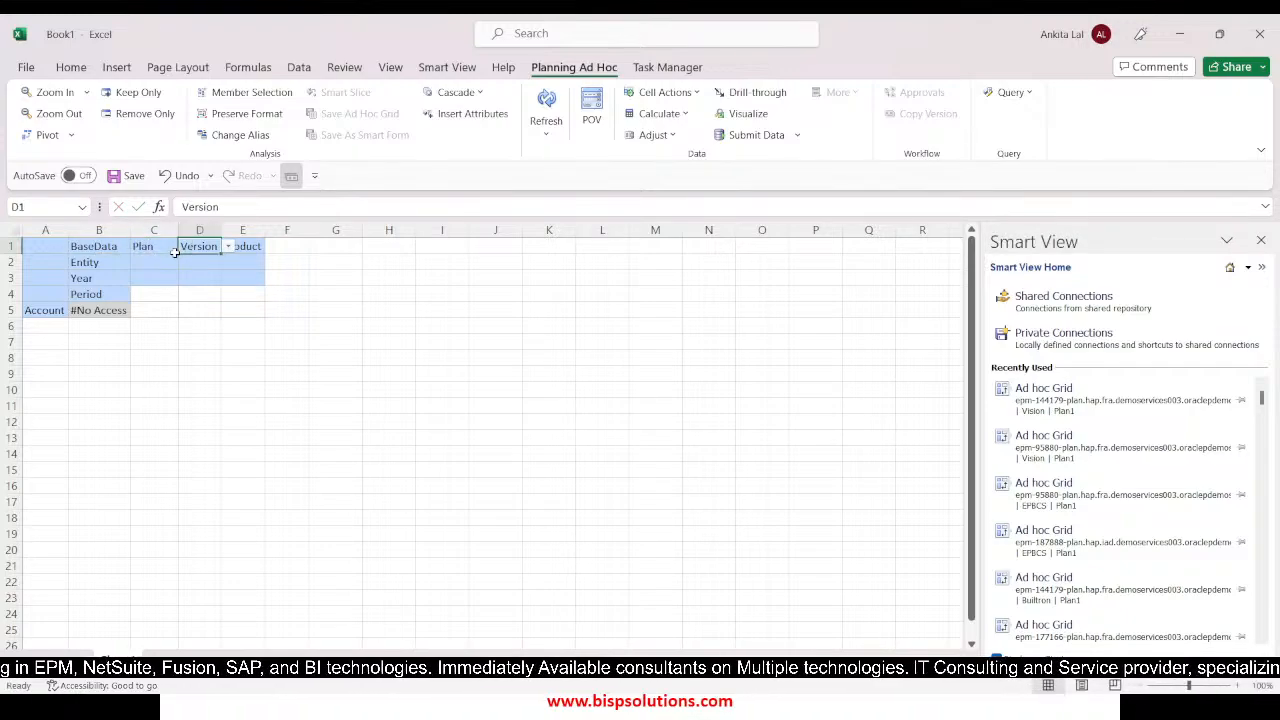
{"action": "type", "text": "Wor"}
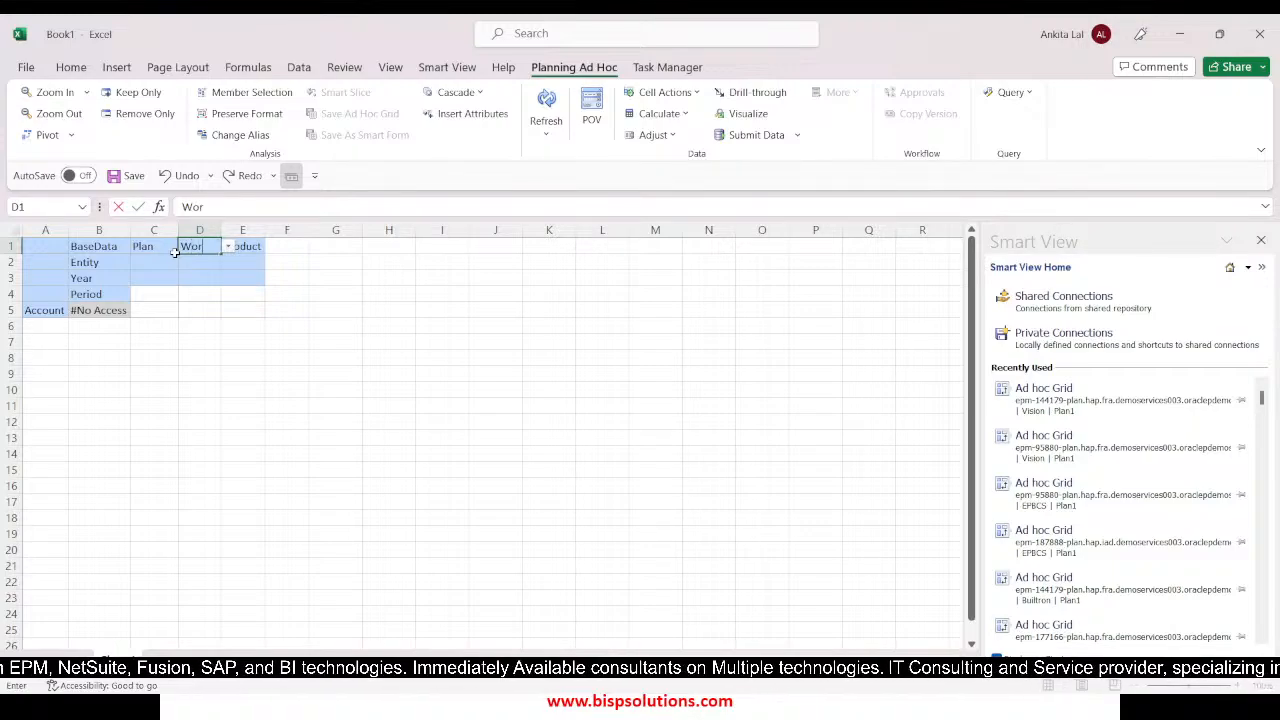
{"action": "type", "text": "king"}
{"action": "key", "text": "Tab"}
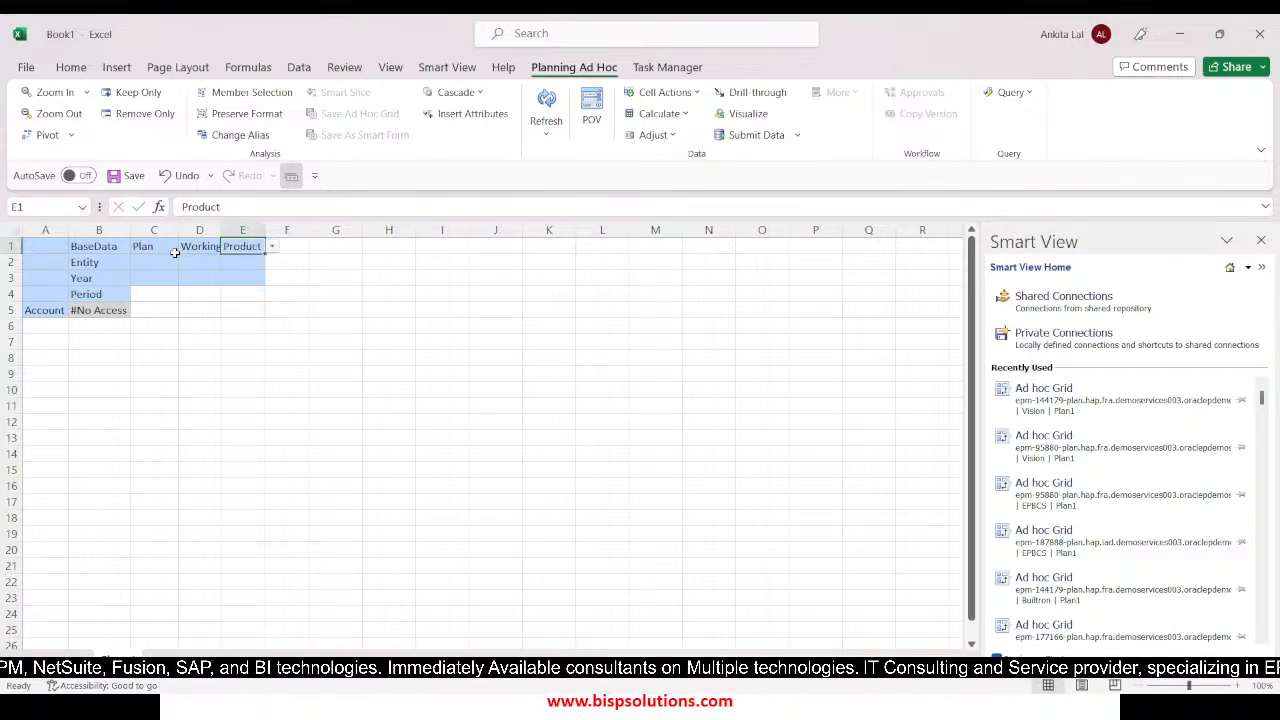
{"action": "type", "text": "P_110"}
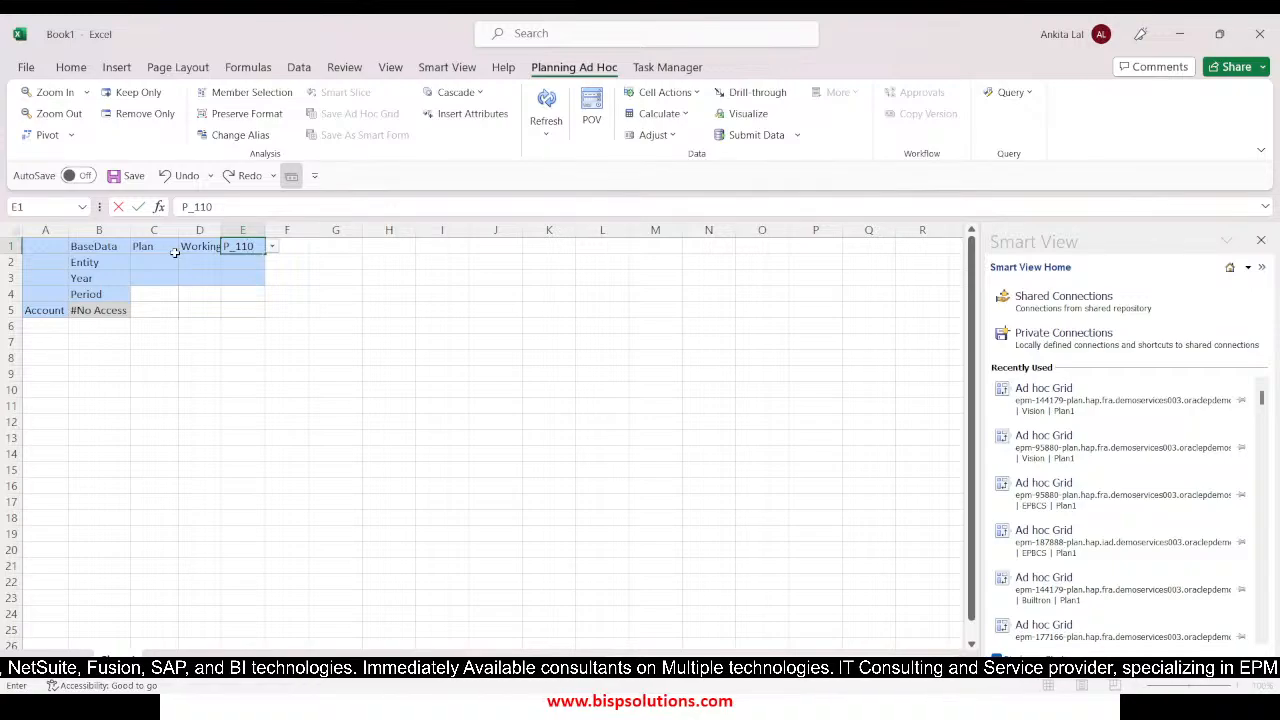
Check the entity in the Sales_Tax_Rule script and enter '110 in place of Entity in cell B2 of the Excel grid
{"action": "left_click", "coordinate": [122, 261]}
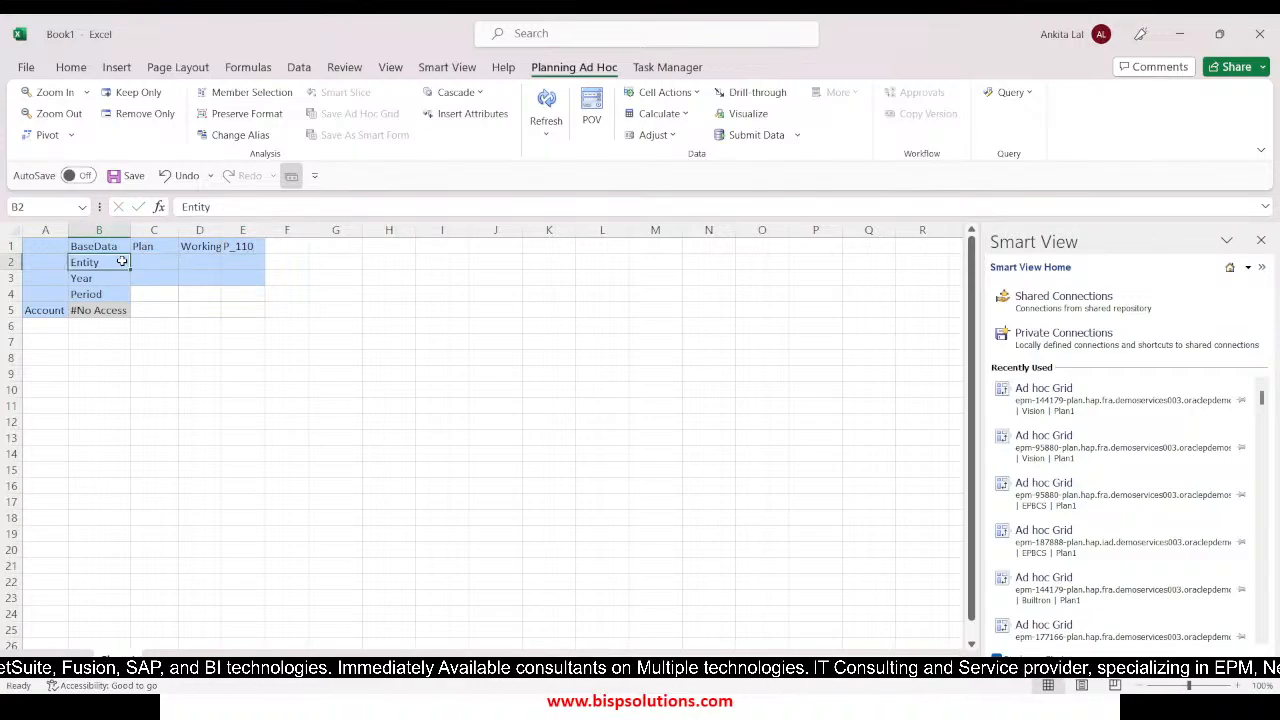
{"action": "key", "text": "alt+Tab"}
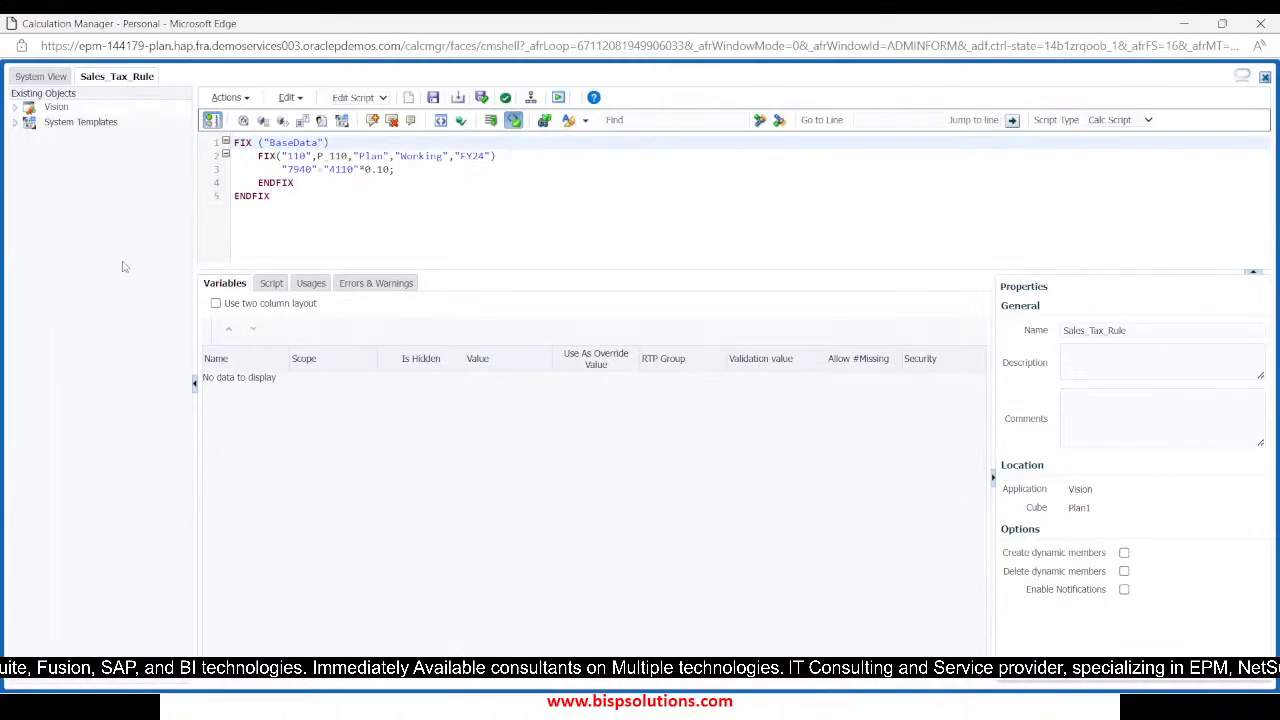
{"action": "key", "text": "alt+Tab"}
{"action": "type", "text": "'1"}
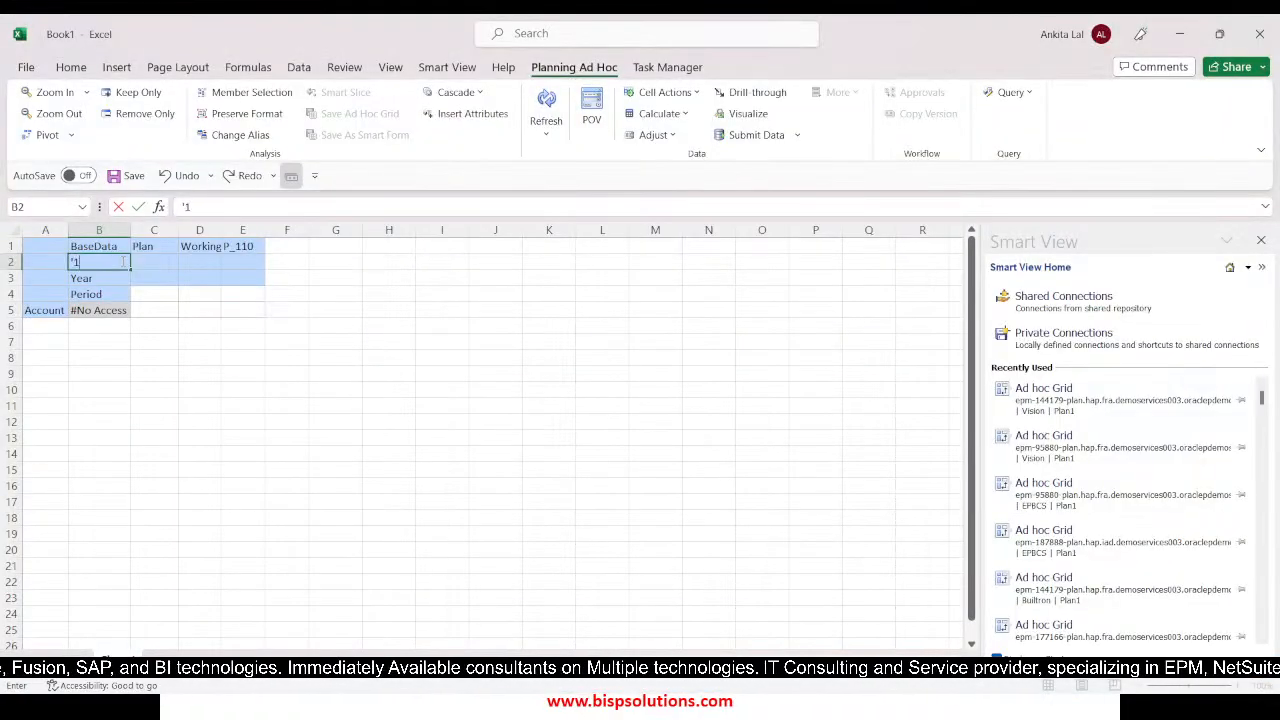
{"action": "type", "text": "10"}
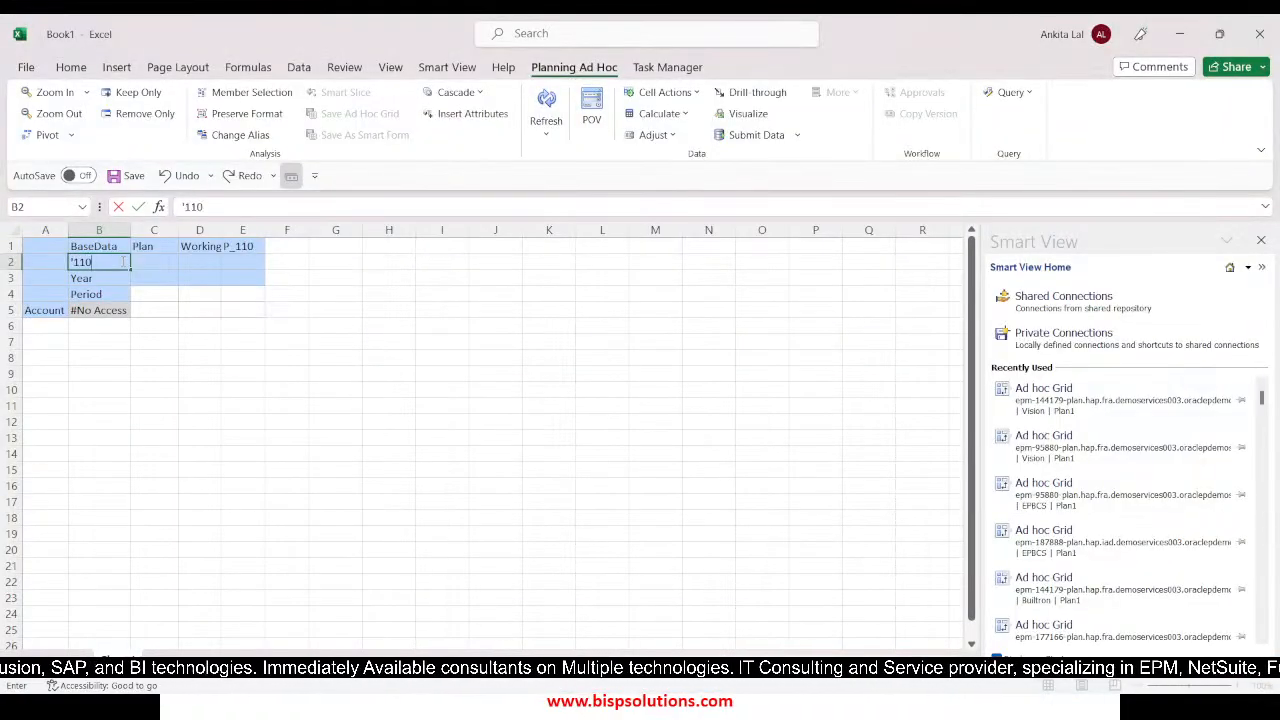
Switch to EPM Cloud Planning and expand Total Entity, TD and 100 in the Entity dimension to locate member 110
{"action": "key", "text": "alt+Tab"}
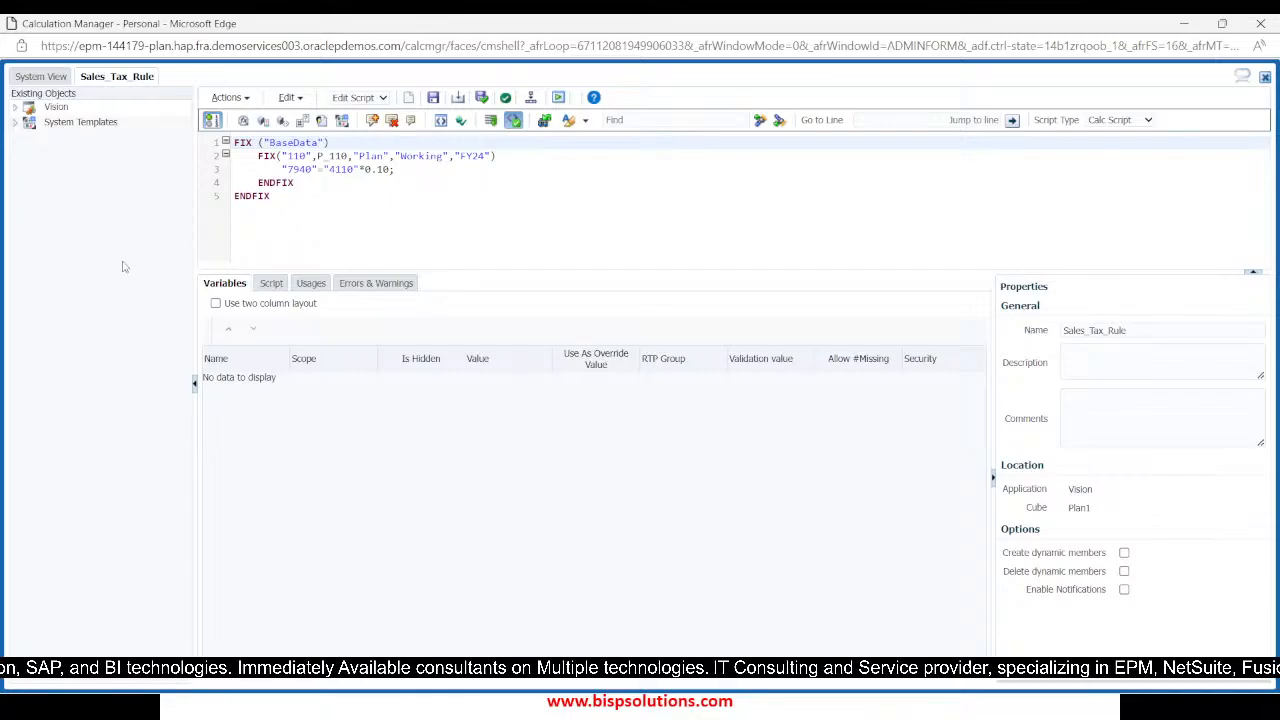
{"action": "key", "text": "alt+Tab"}
{"action": "key", "text": "alt+Tab"}
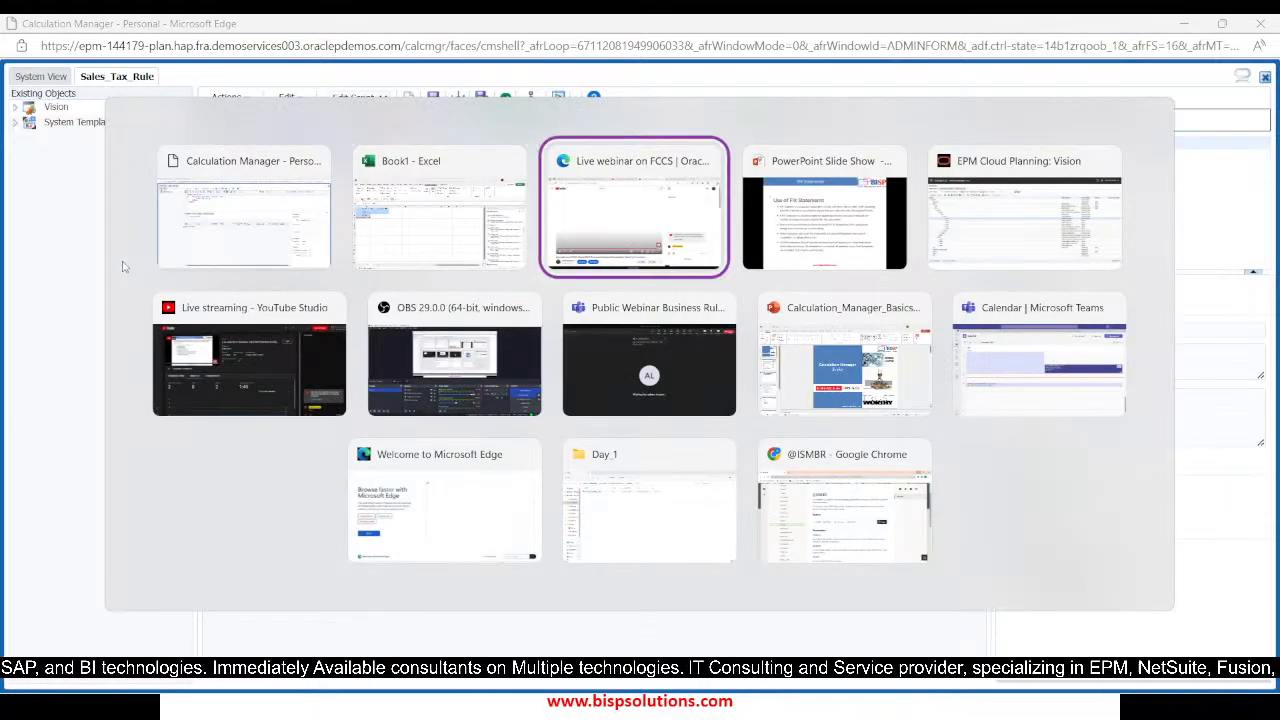
{"action": "key", "text": "alt+Tab"}
{"action": "key", "text": "alt+Tab"}
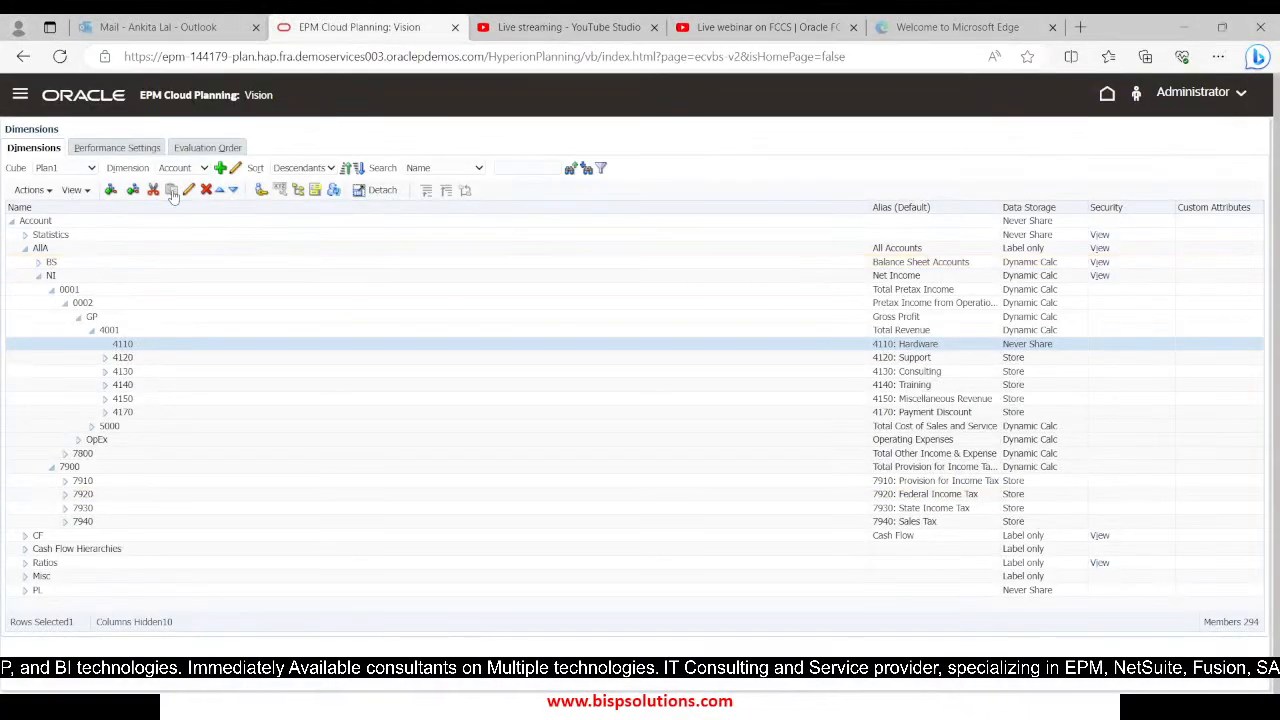
{"action": "left_click", "coordinate": [185, 168]}
{"action": "left_click", "coordinate": [170, 236]}
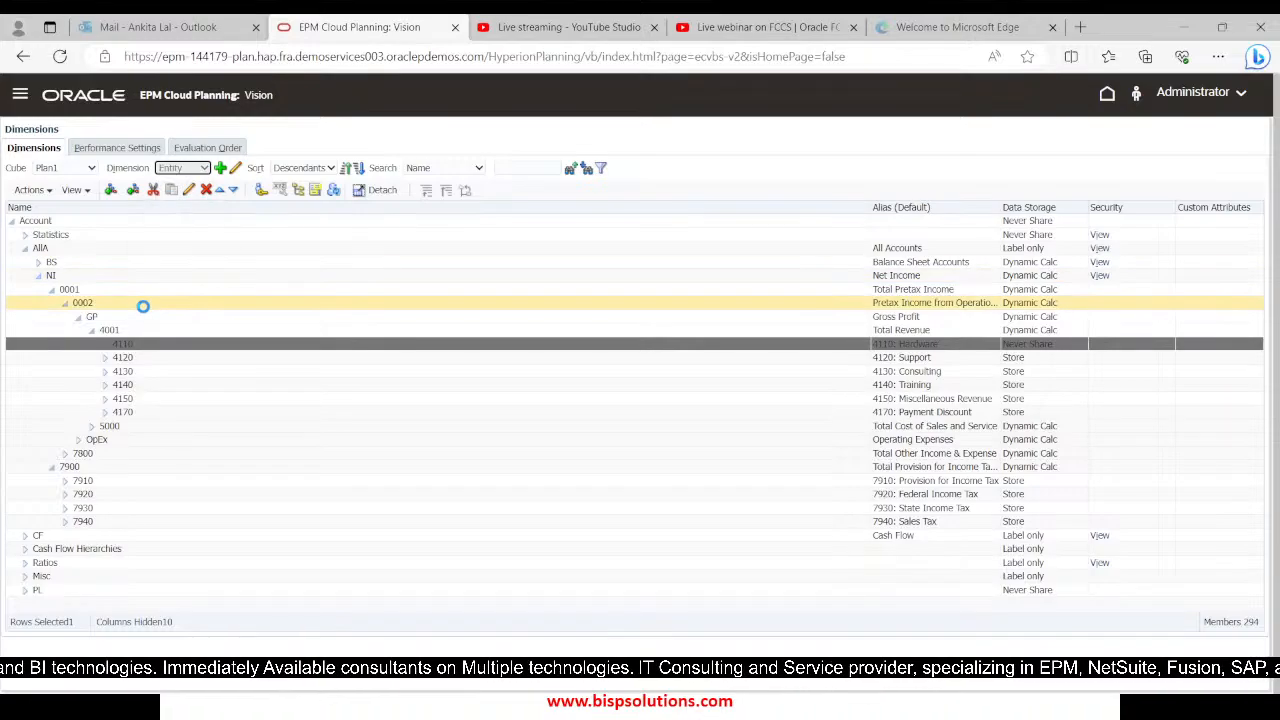
{"action": "left_click", "coordinate": [25, 234]}
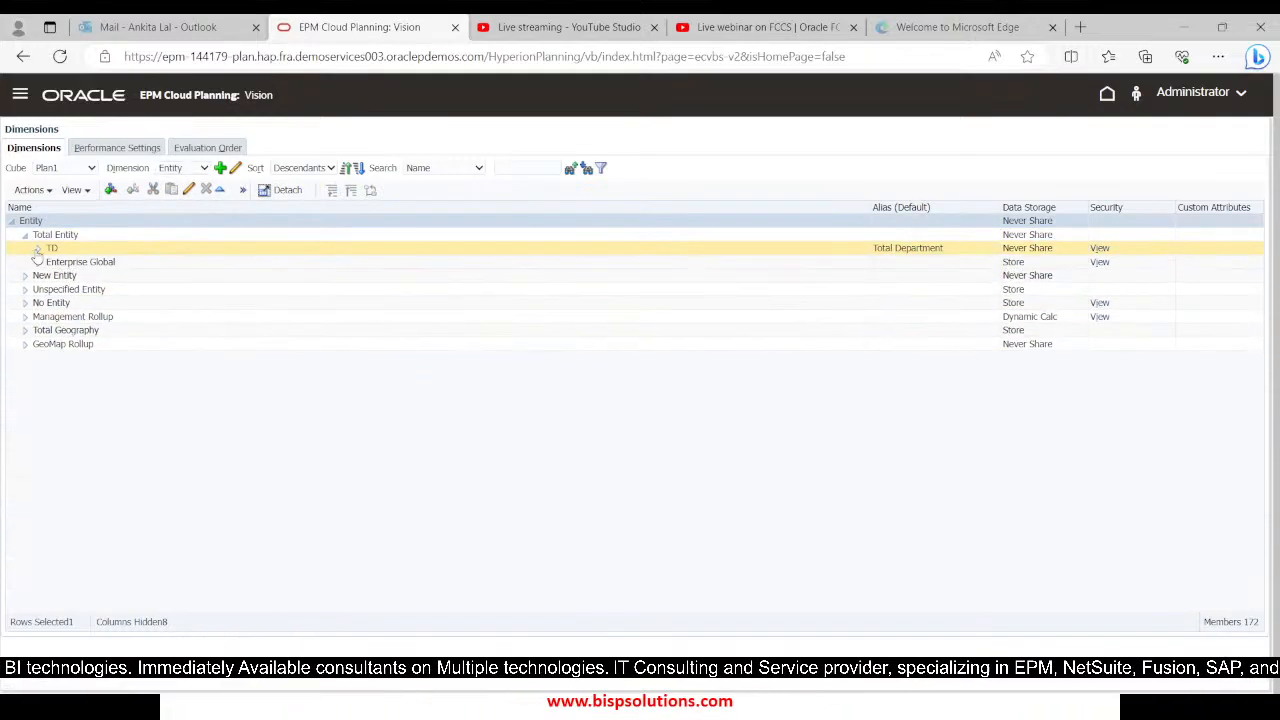
{"action": "left_click", "coordinate": [38, 249]}
{"action": "left_click", "coordinate": [51, 276]}
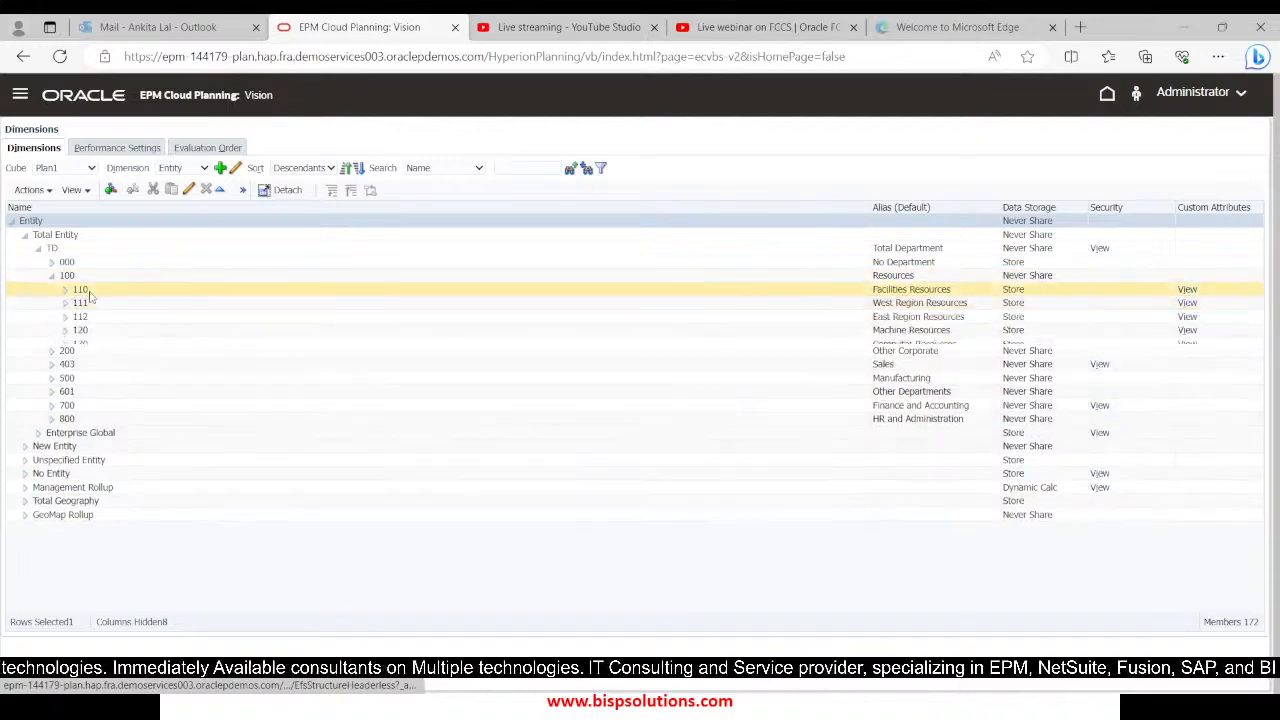
{"action": "left_click", "coordinate": [105, 289]}
Return to the Excel grid, commit the 110 entity entry in B2, and set the year to FY24 and the period to Jan
{"action": "key", "text": "alt+Tab"}
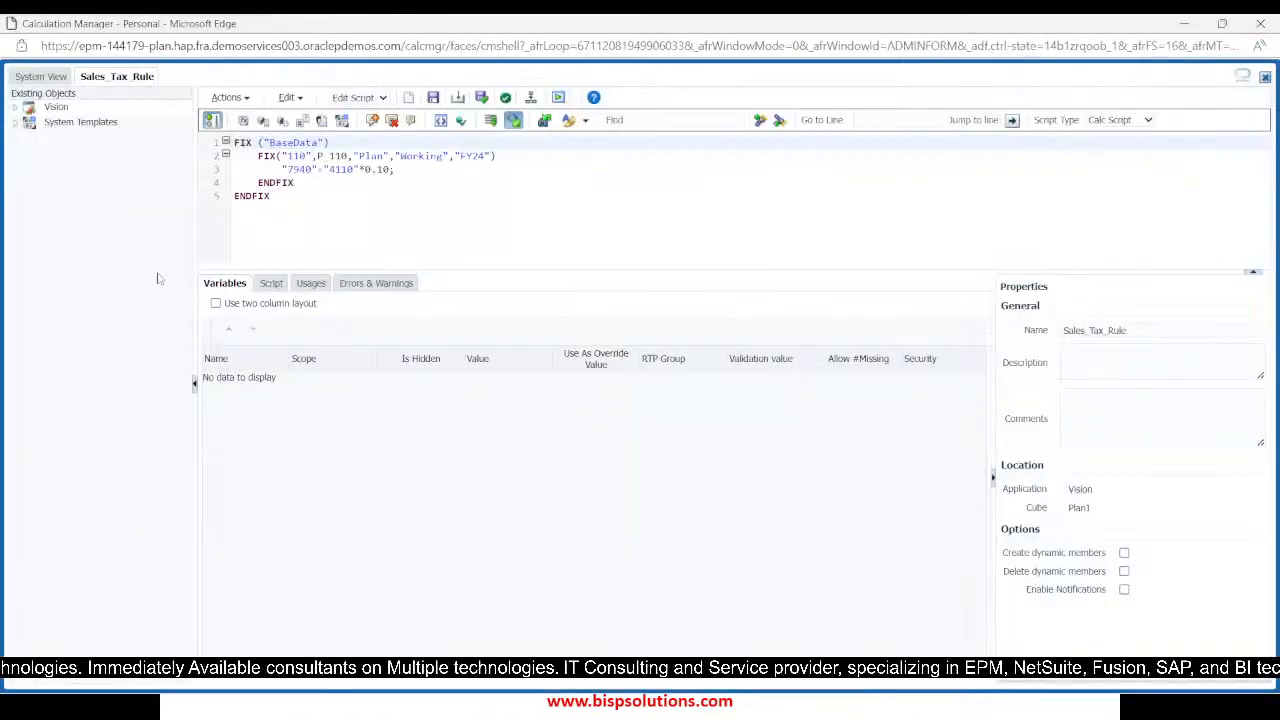
{"action": "key", "text": "alt+Tab"}
{"action": "key", "text": "alt+Tab"}
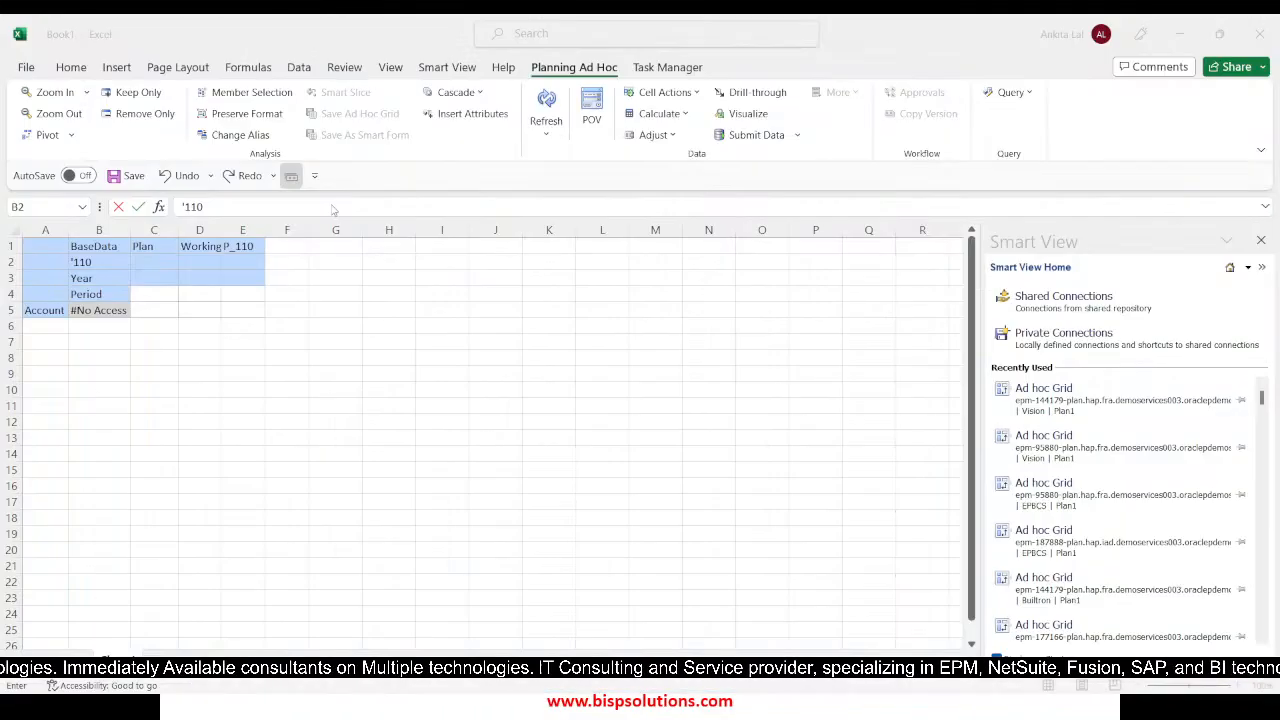
{"action": "key", "text": "Return"}
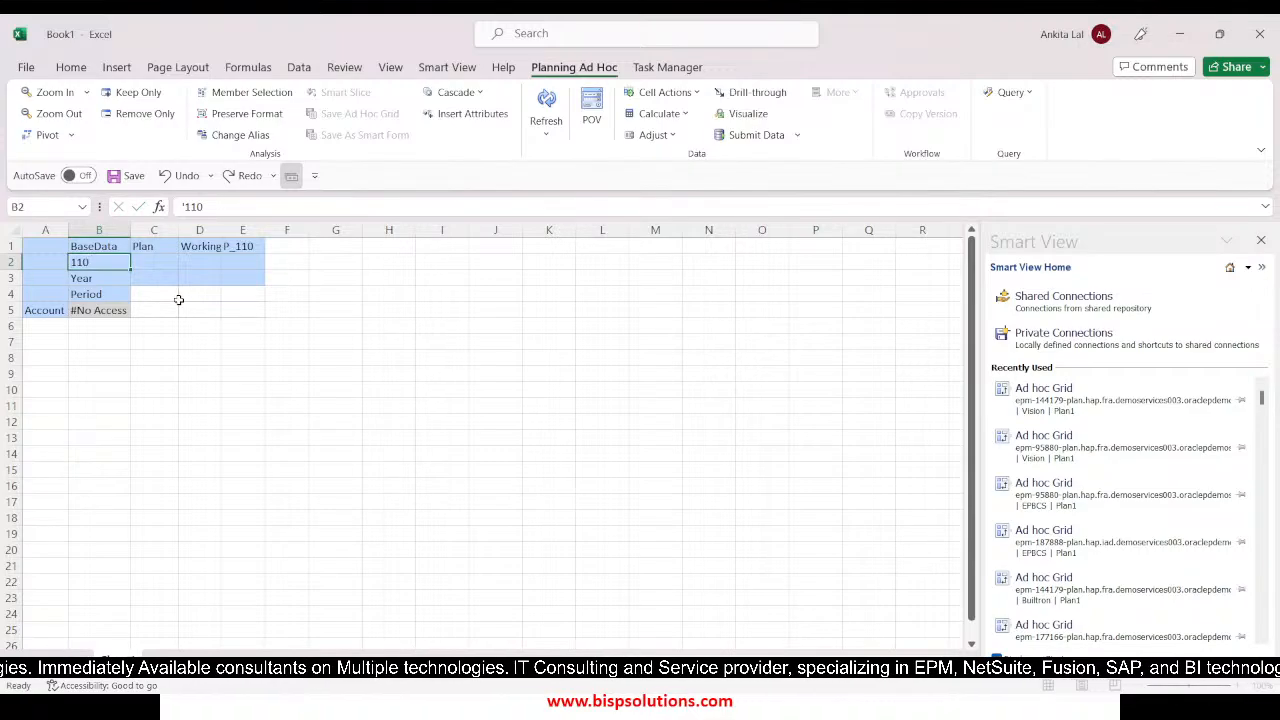
{"action": "type", "text": "FY"}
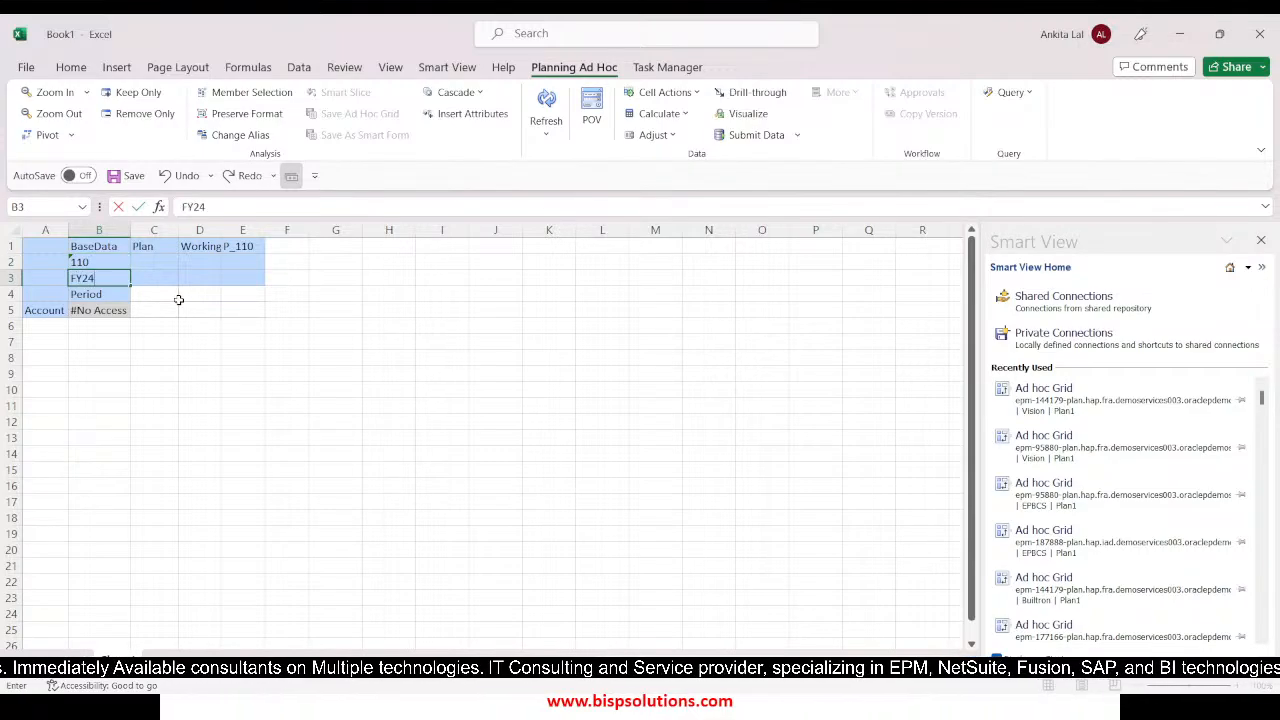
{"action": "type", "text": "24"}
{"action": "key", "text": "Return"}
{"action": "type", "text": "Jan"}
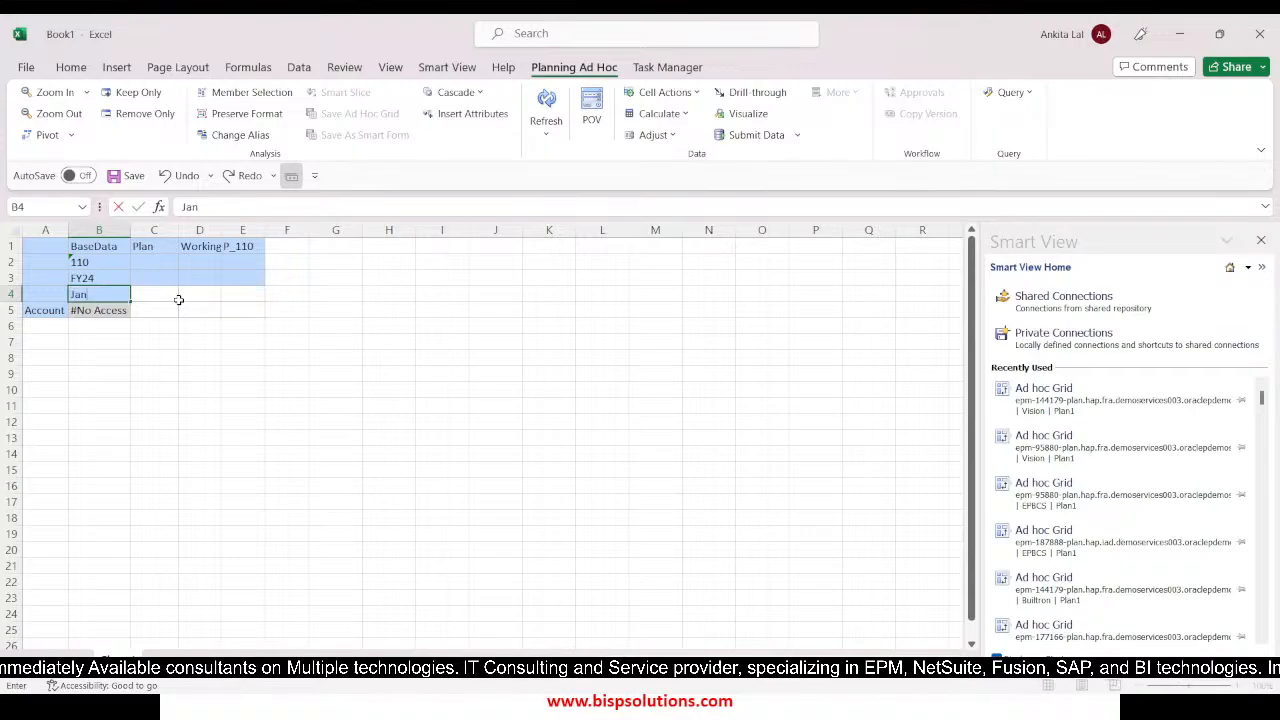
{"action": "left_click", "coordinate": [98, 373]}
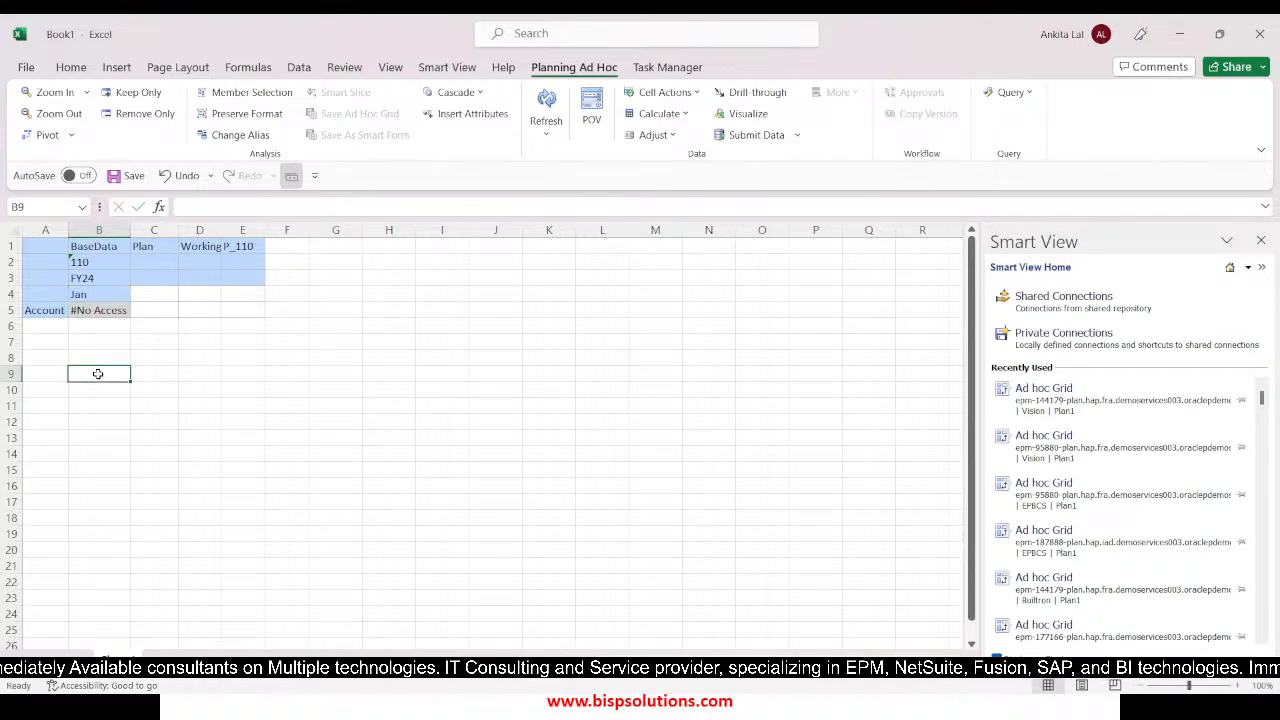
Check the accounts in the Sales_Tax_Rule script and enter 4110 in cell A5 and 7940 in cell A6 of the Excel grid as text
{"action": "left_click", "coordinate": [52, 309]}
{"action": "key", "text": "alt+Tab"}
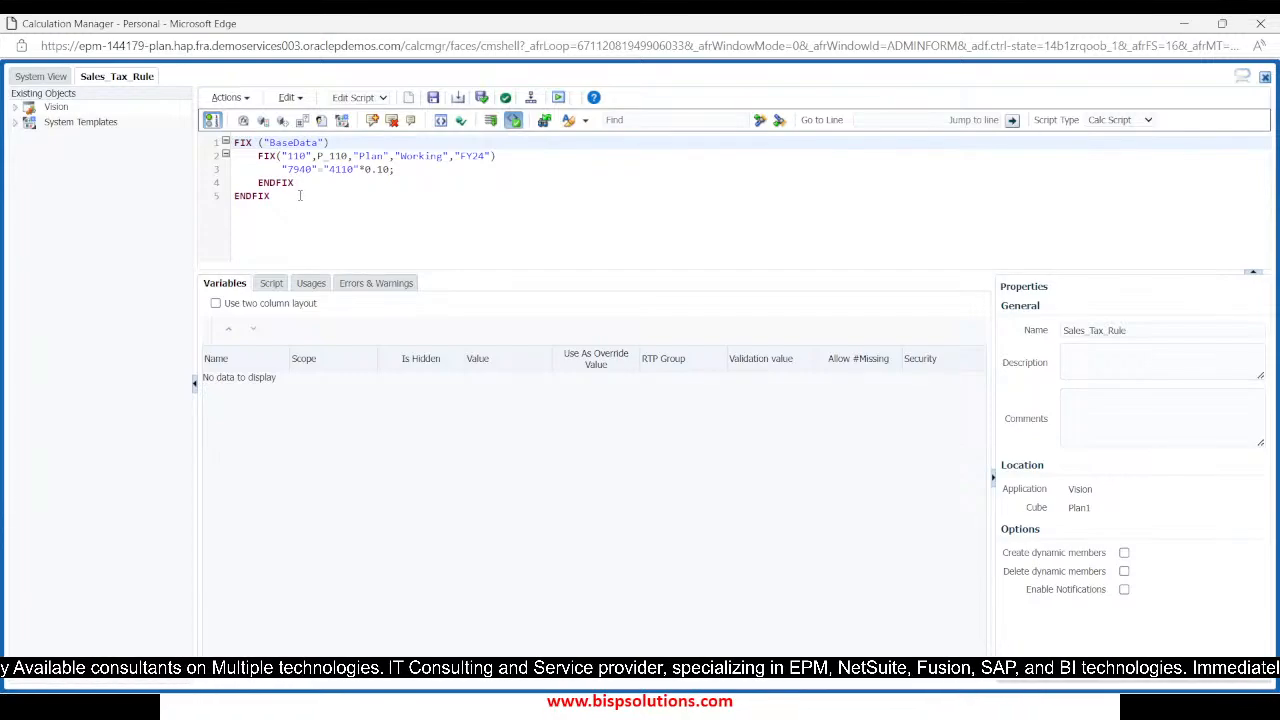
{"action": "key", "text": "alt+Tab"}
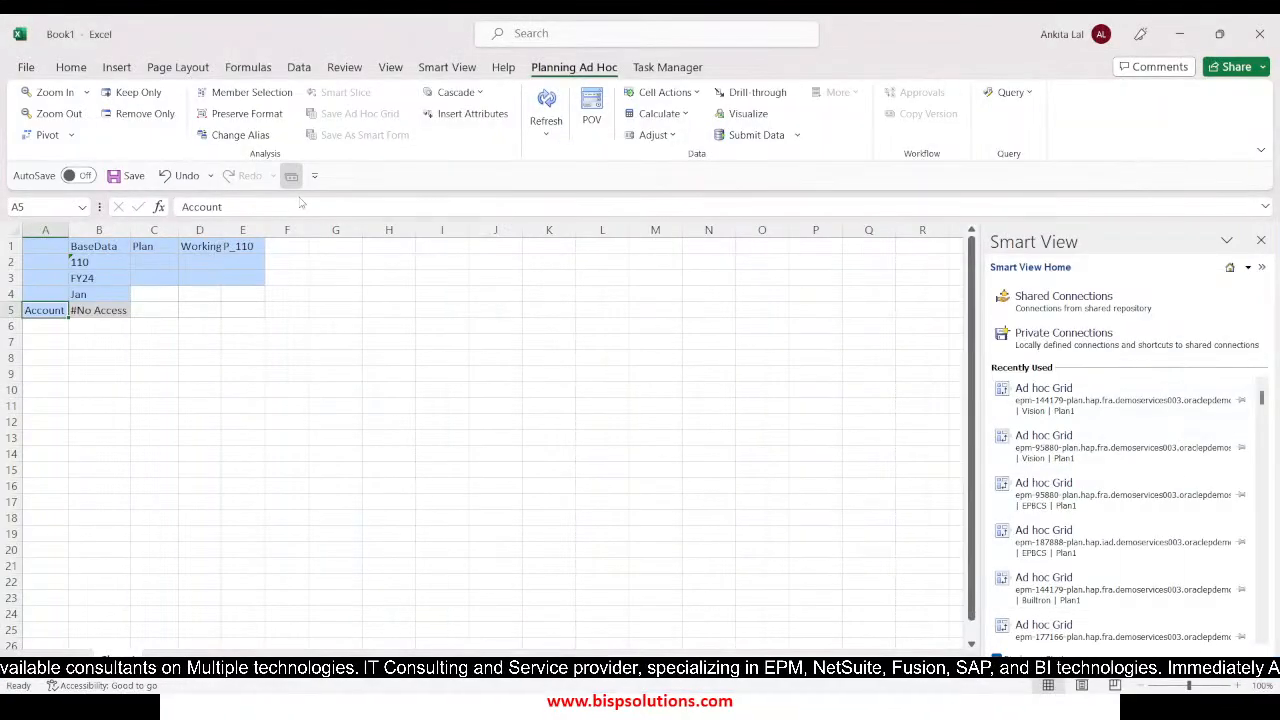
{"action": "type", "text": "10"}
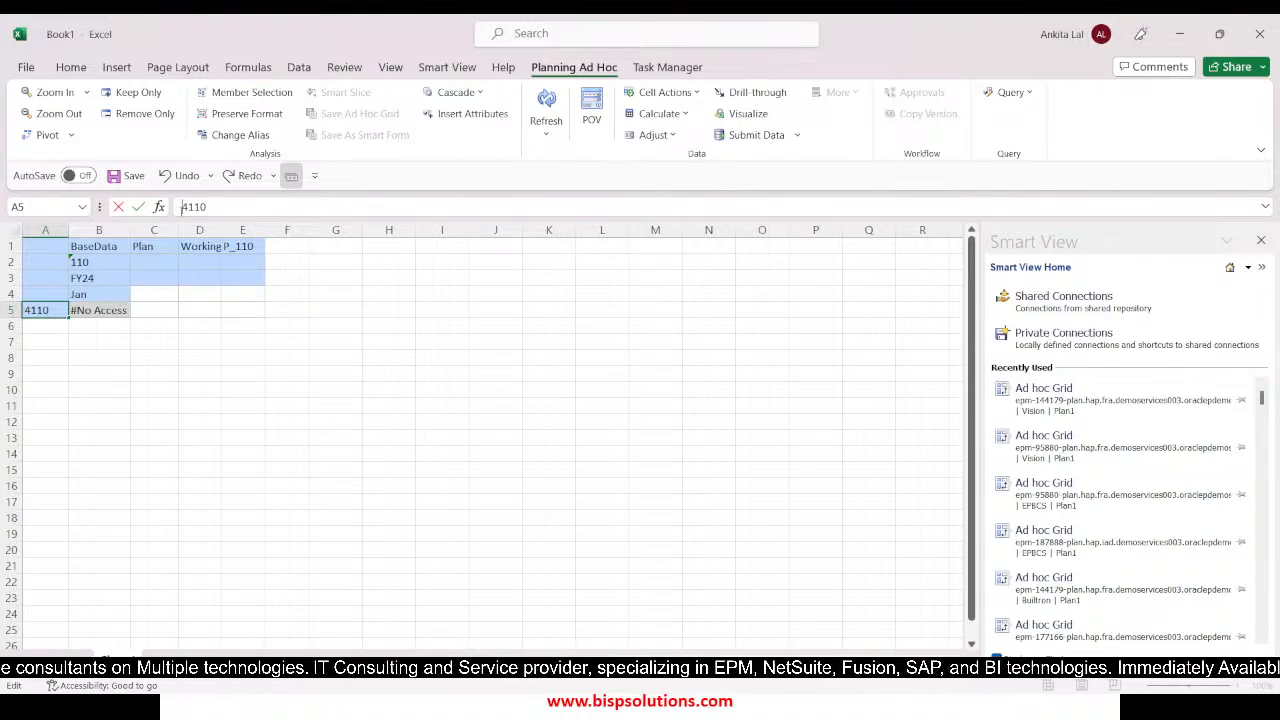
{"action": "key", "text": "Return"}
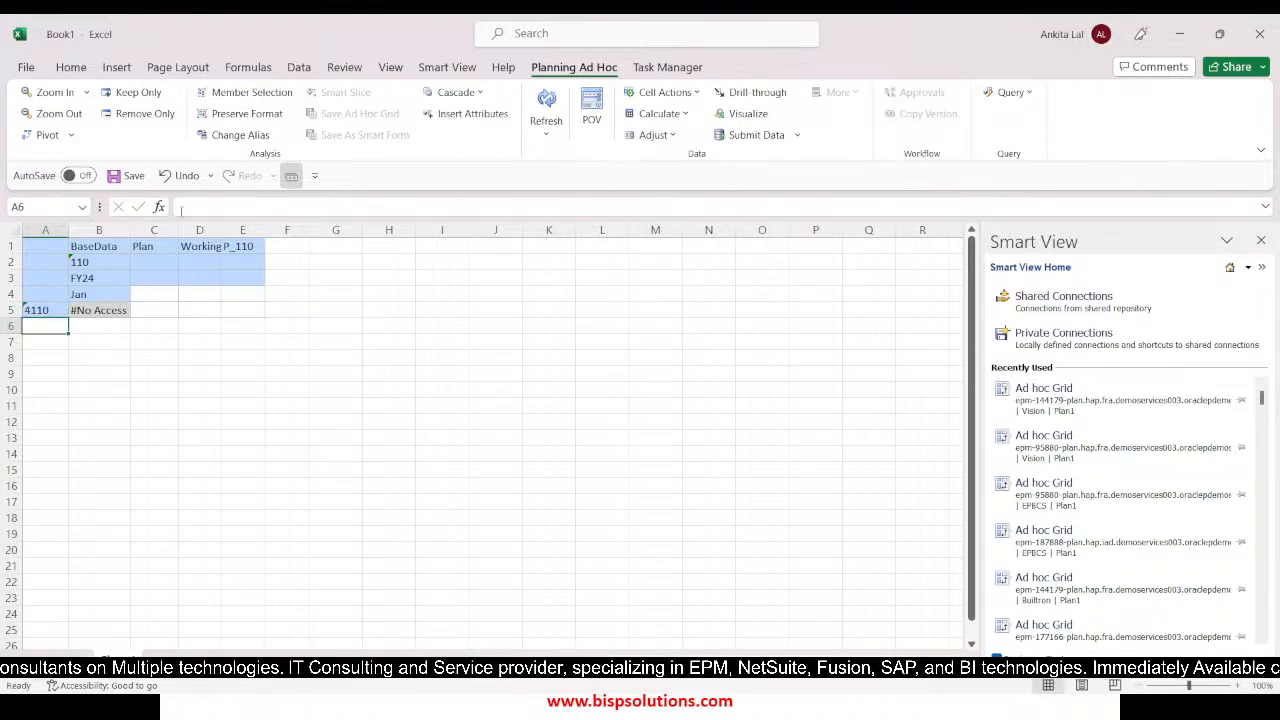
{"action": "type", "text": "'"}
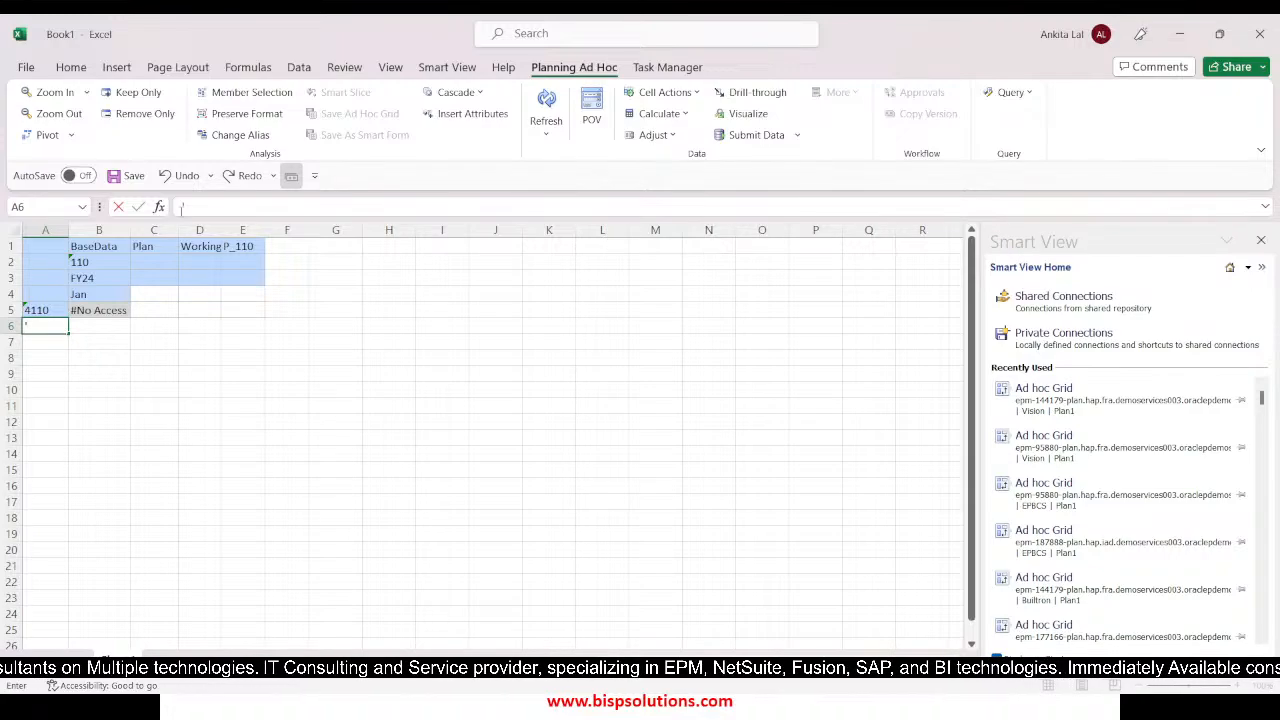
{"action": "key", "text": "alt"}
{"action": "key", "text": "4"}
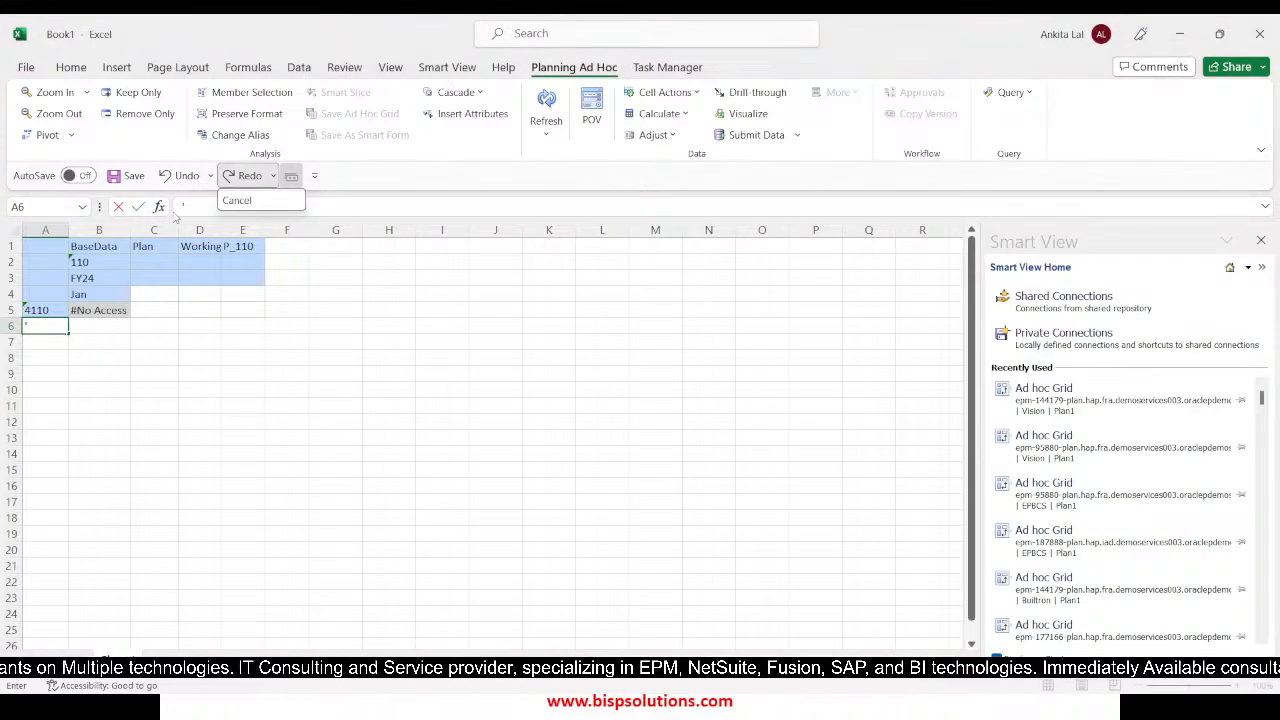
{"action": "left_click", "coordinate": [36, 323]}
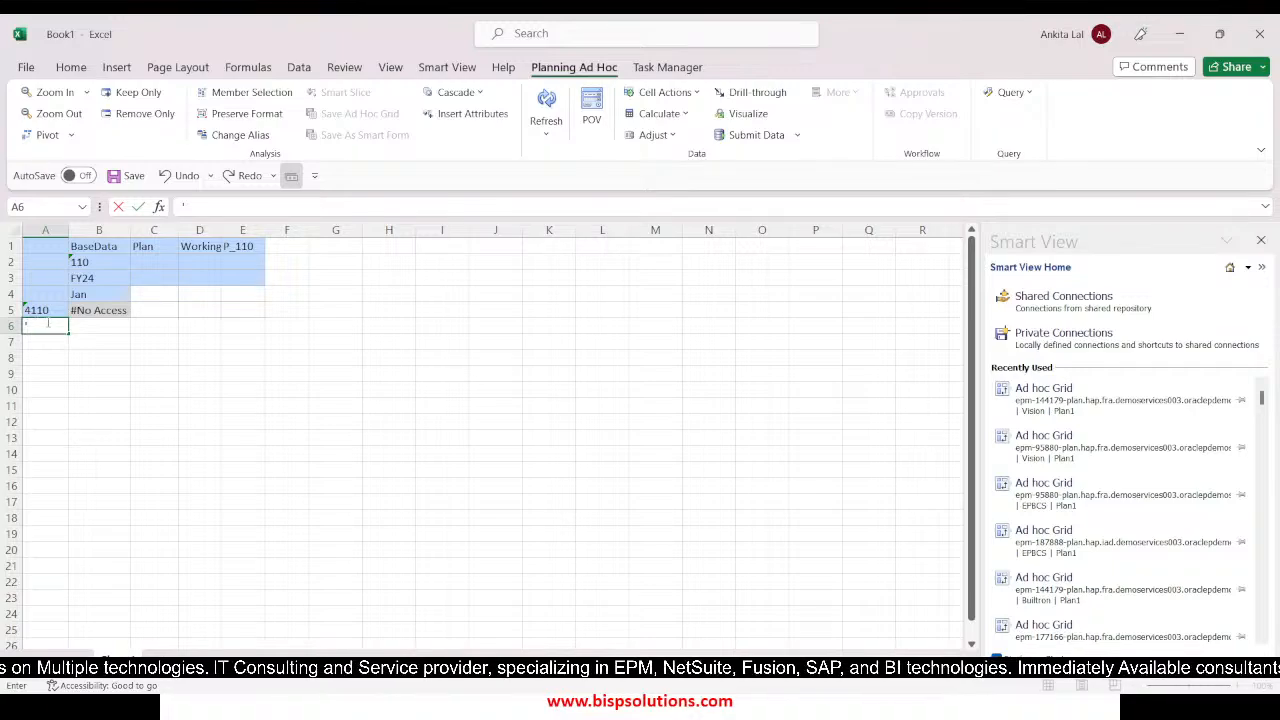
{"action": "type", "text": "7940"}
{"action": "key", "text": "Return"}
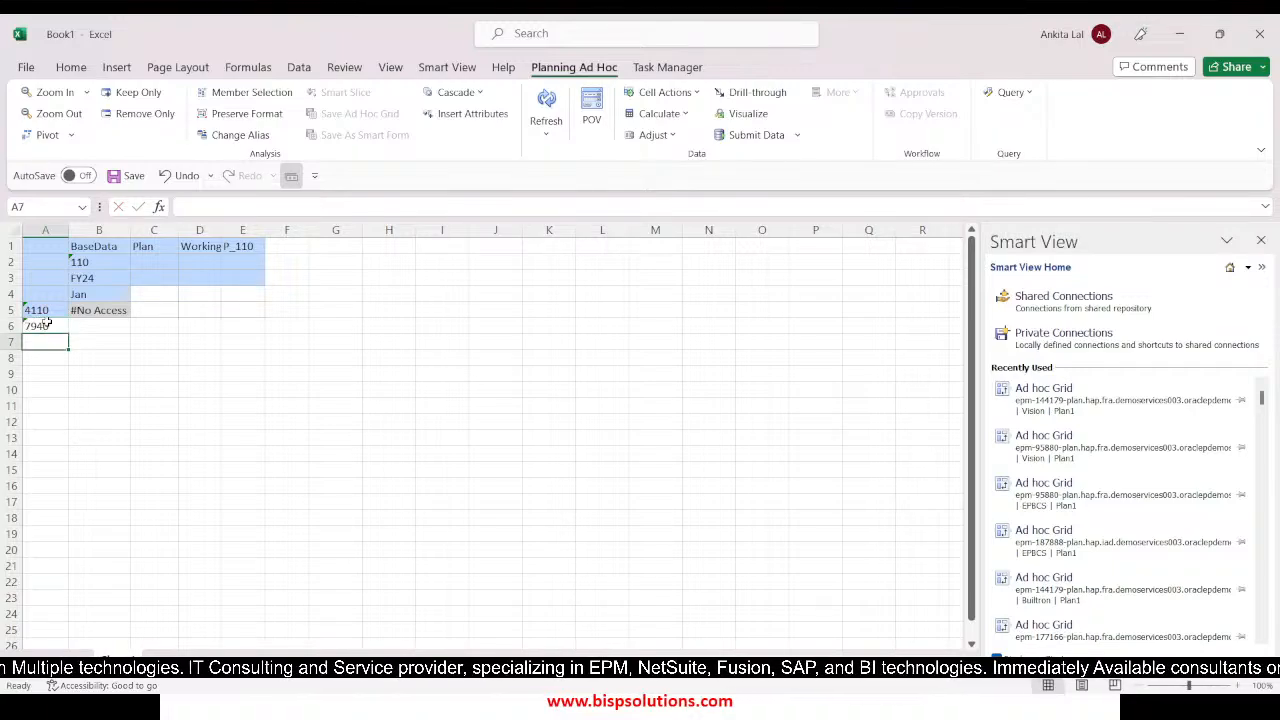
Refresh the ad hoc grid, enter 45000 for 4110: Hardware in Jan and submit the data
{"action": "left_click", "coordinate": [546, 108]}
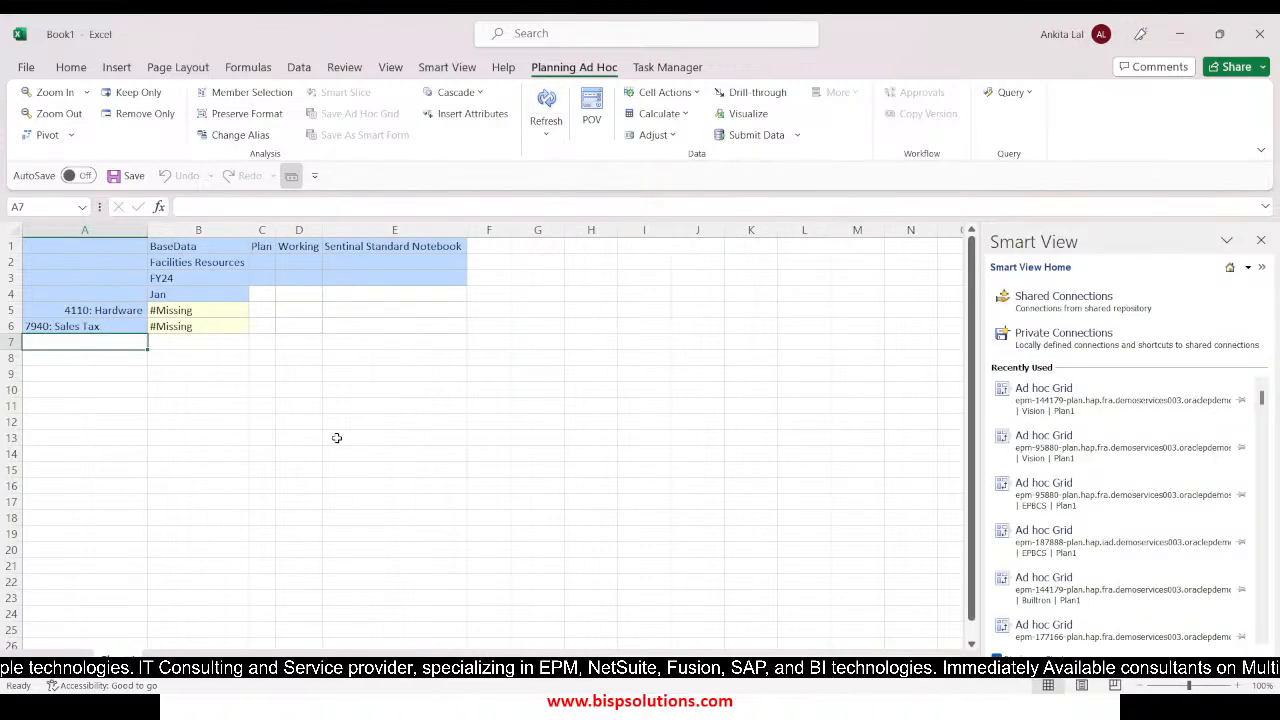
{"action": "left_click", "coordinate": [240, 424]}
{"action": "left_click", "coordinate": [209, 311]}
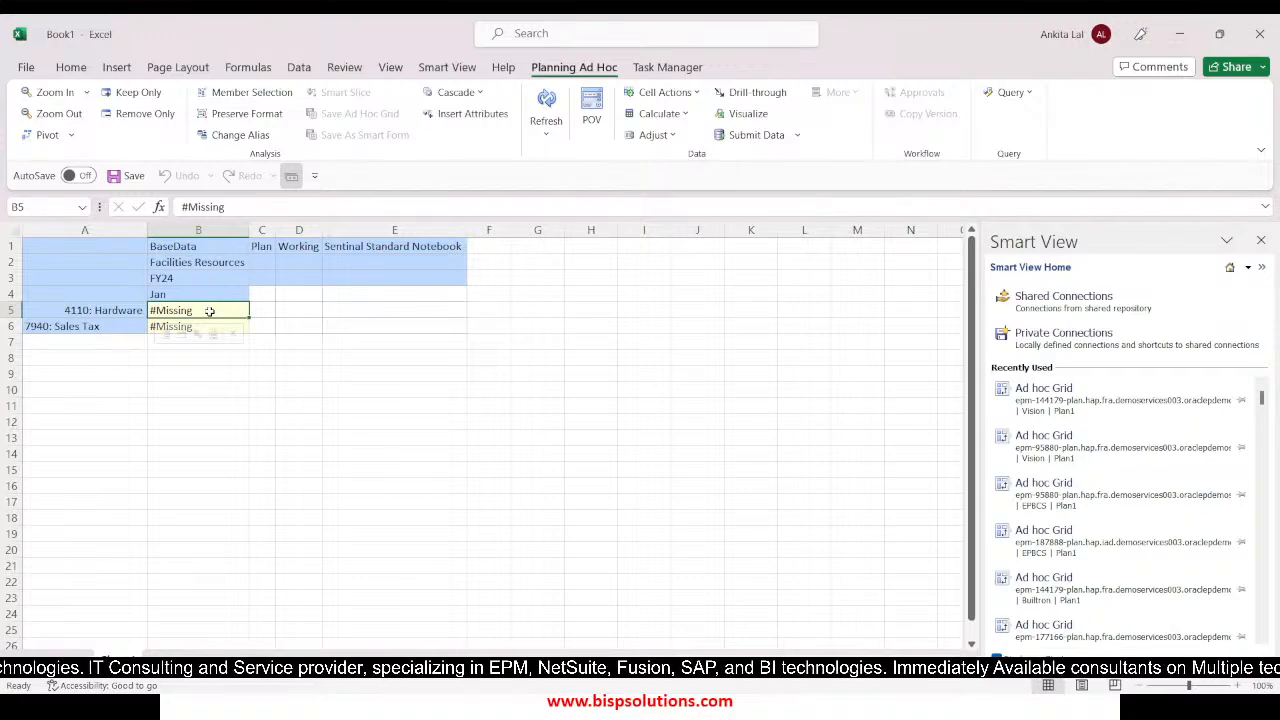
{"action": "type", "text": "45000"}
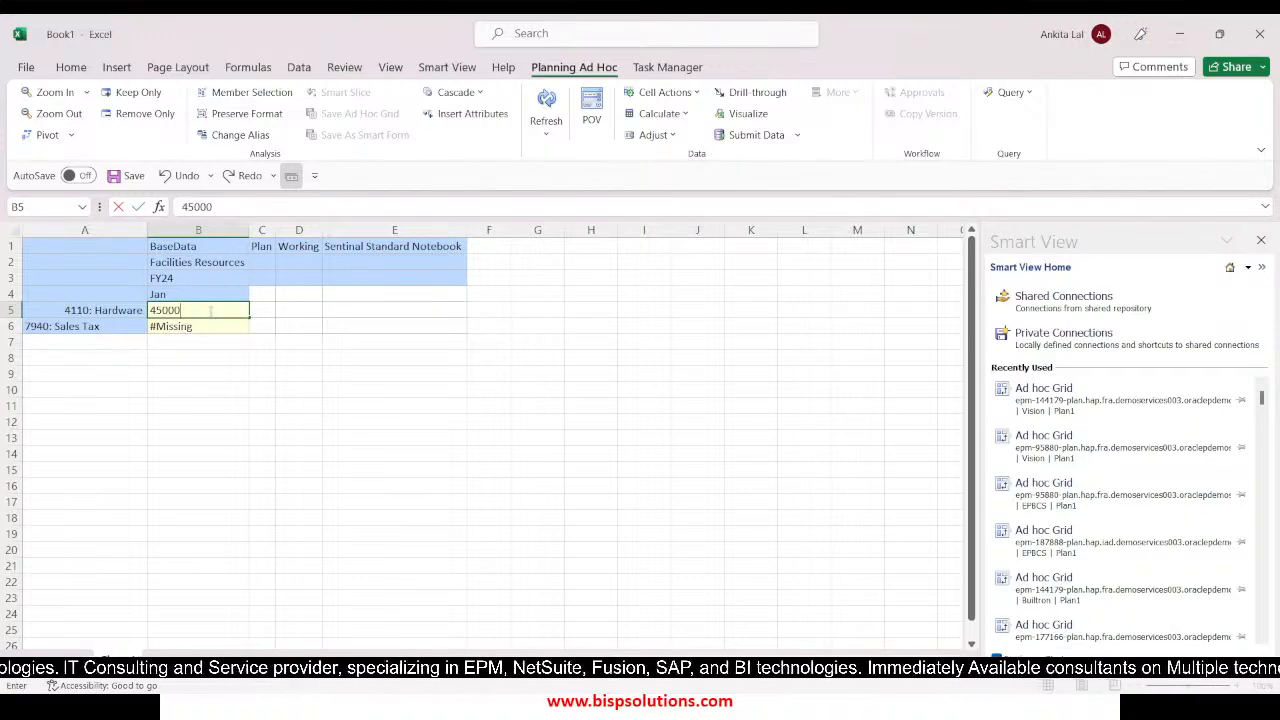
{"action": "key", "text": "Return"}
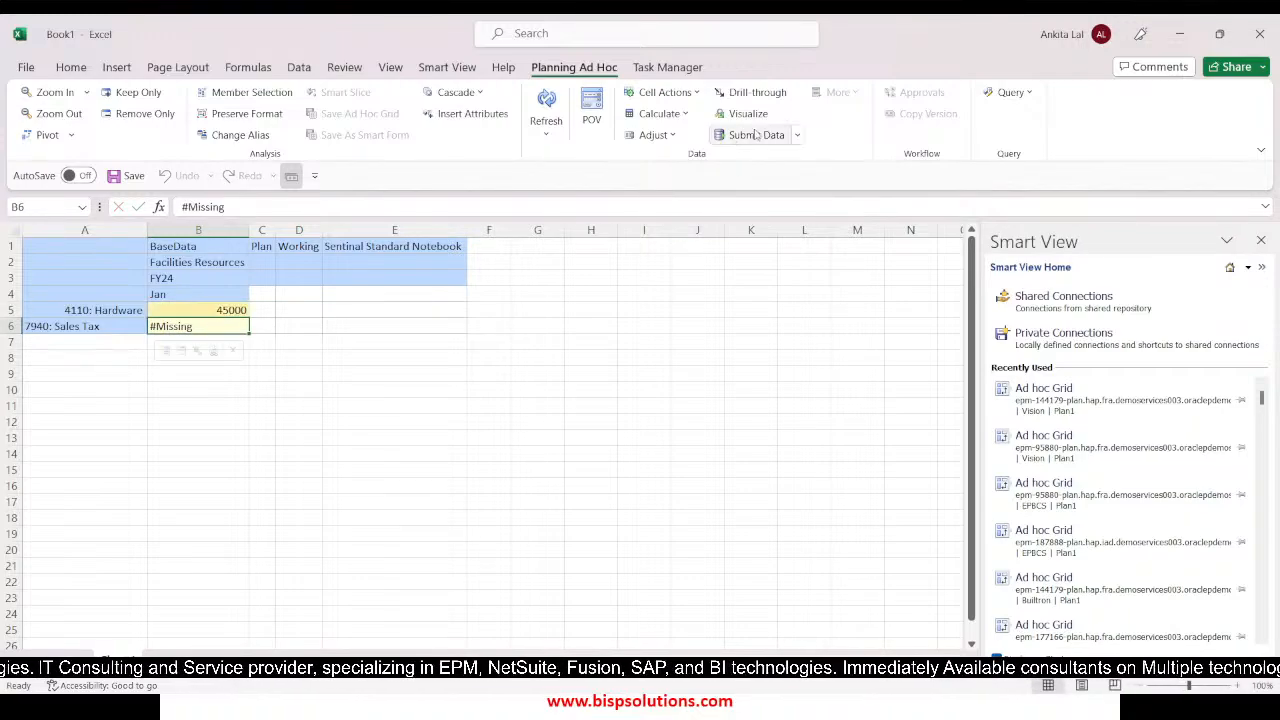
{"action": "left_click", "coordinate": [750, 135]}
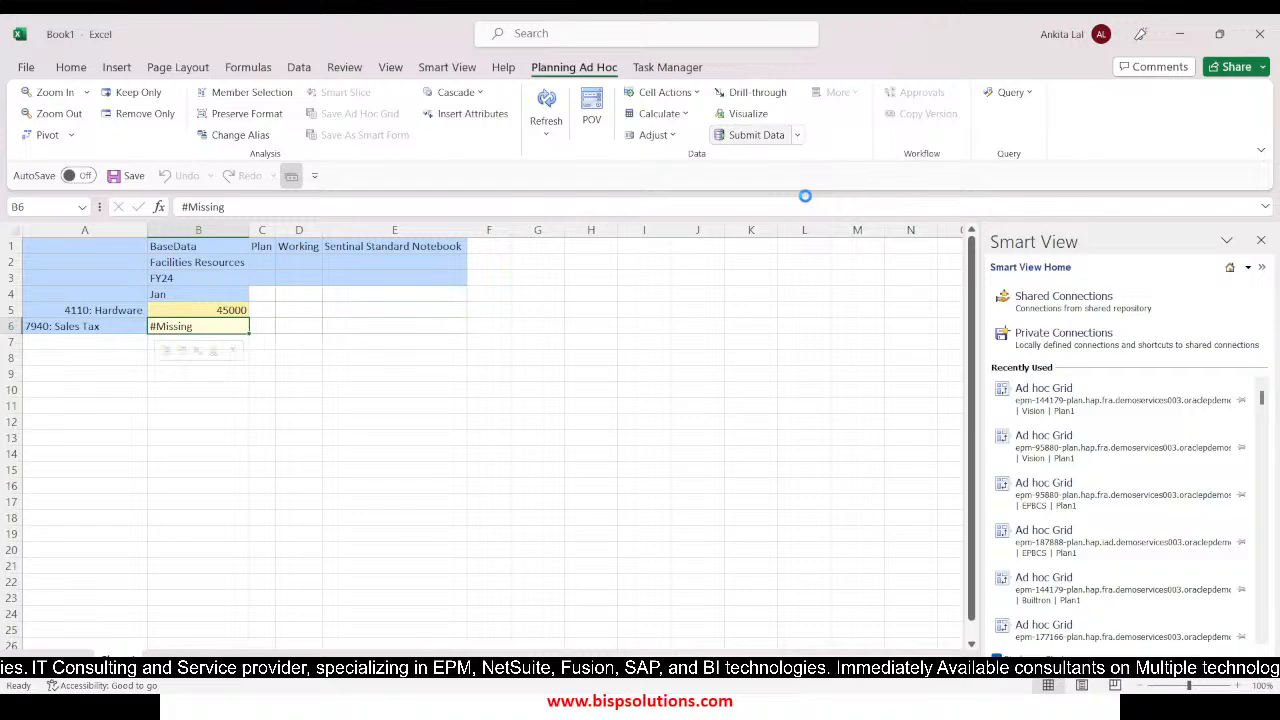
Limit the business rules list to Plan1, launch Sales_Tax_Rule and close the Business Rules dialog
{"action": "left_click", "coordinate": [676, 118]}
{"action": "left_click", "coordinate": [684, 138]}
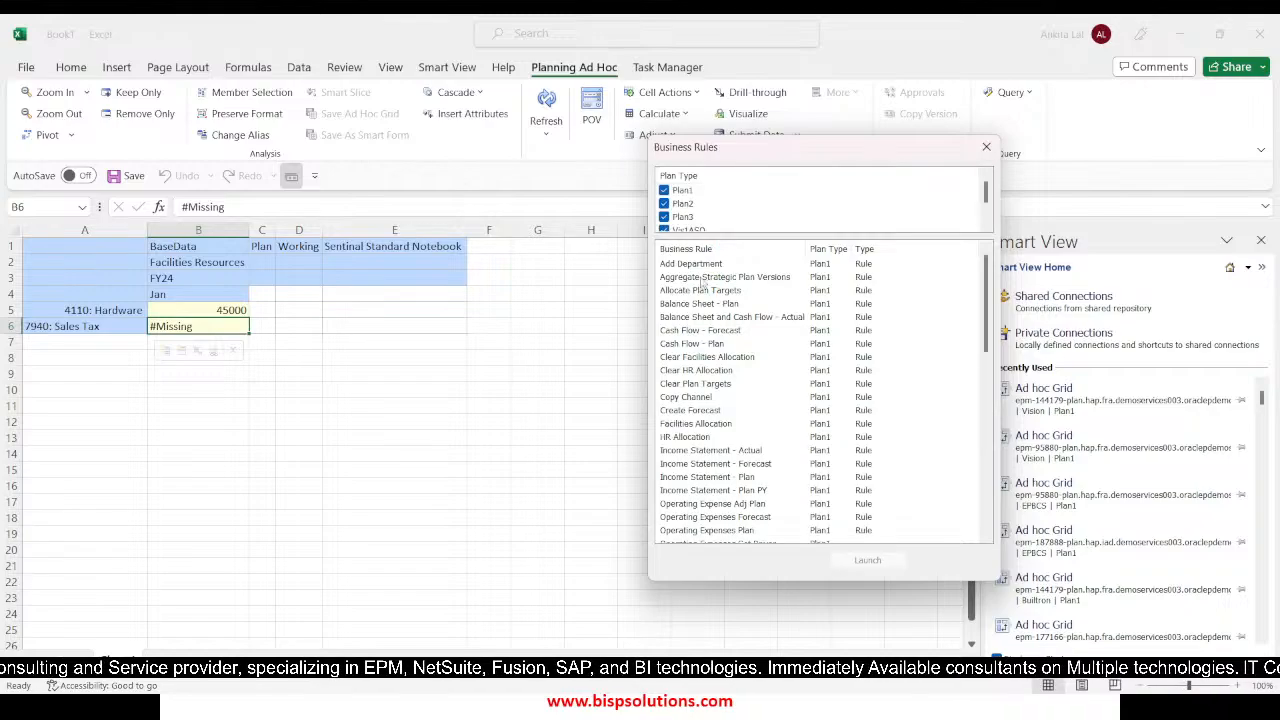
{"action": "left_click", "coordinate": [664, 217]}
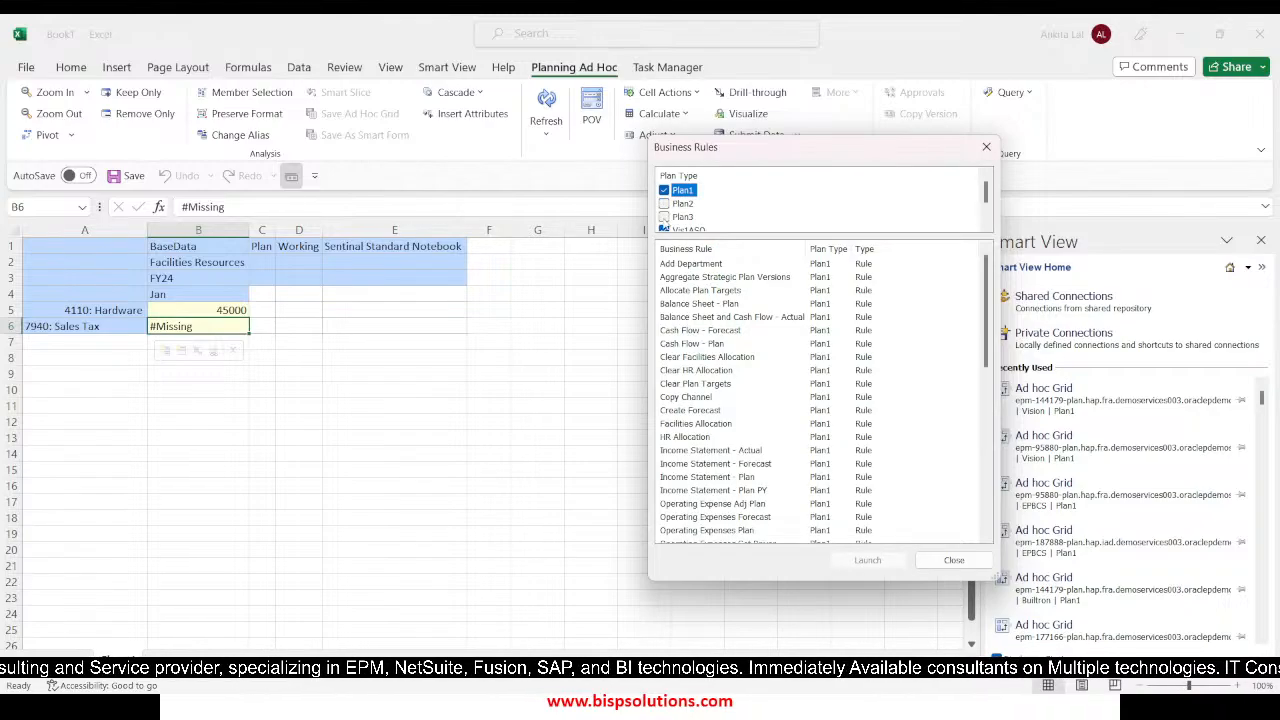
{"action": "left_click", "coordinate": [664, 229]}
{"action": "scroll", "coordinate": [688, 226], "scroll_direction": "down", "scroll_amount": 1}
{"action": "left_click", "coordinate": [664, 217]}
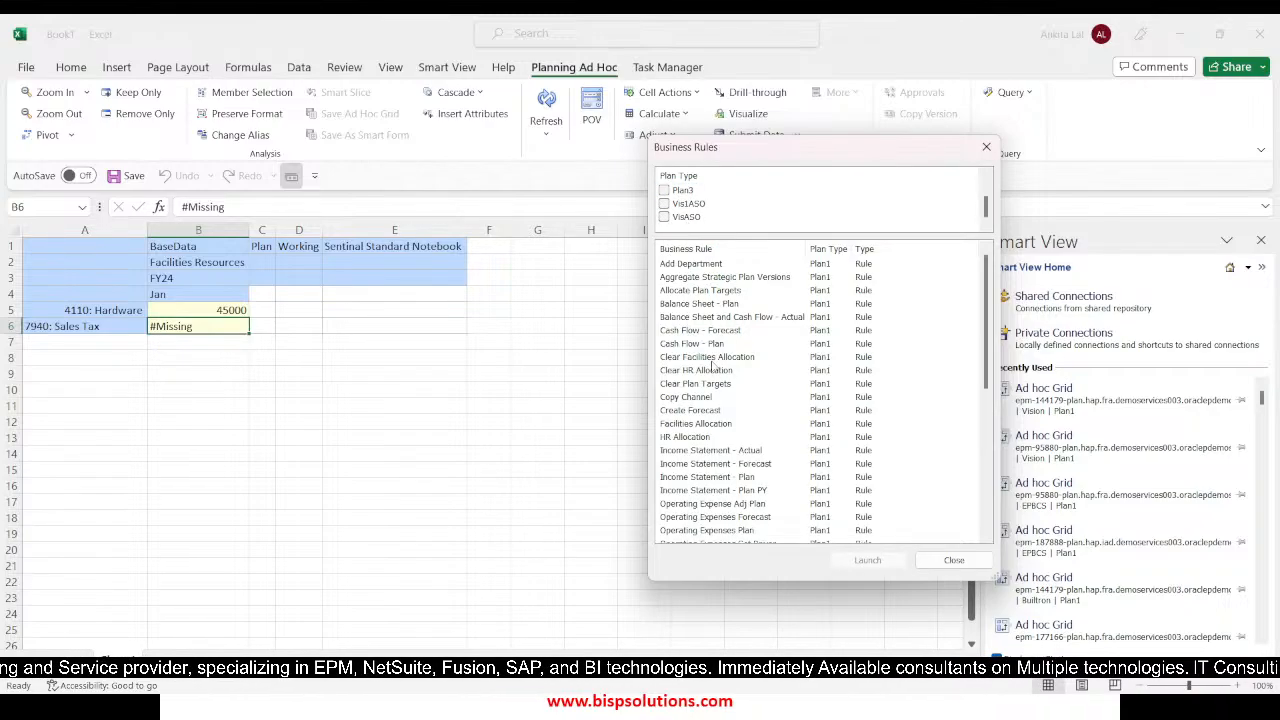
{"action": "scroll", "coordinate": [722, 405], "scroll_direction": "down", "scroll_amount": 6}
{"action": "scroll", "coordinate": [725, 411], "scroll_direction": "down", "scroll_amount": 2}
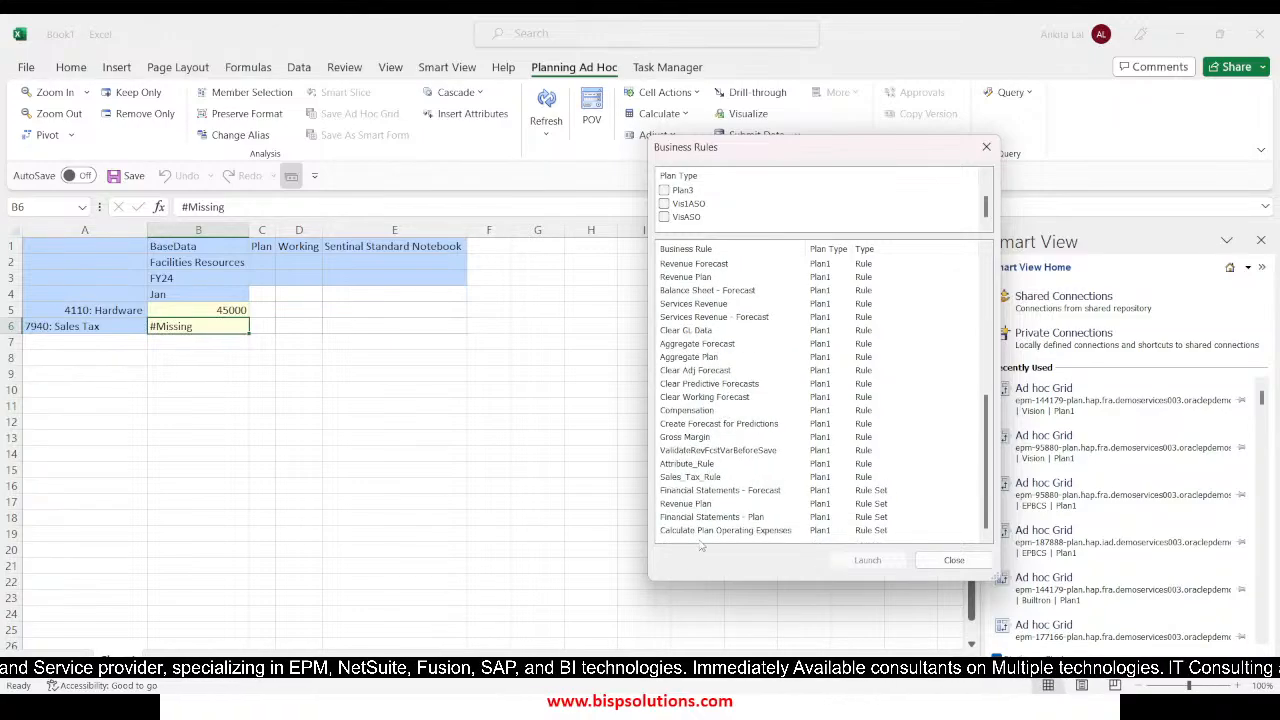
{"action": "left_click", "coordinate": [689, 477]}
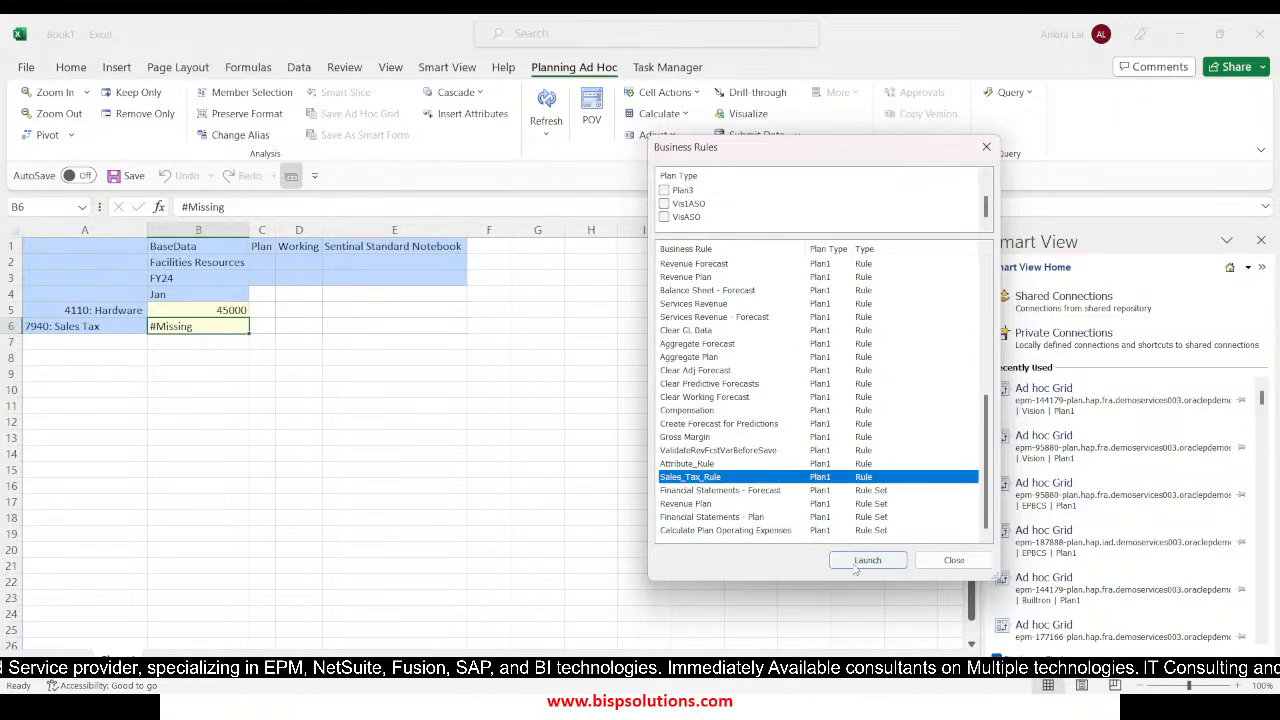
{"action": "left_click", "coordinate": [867, 560]}
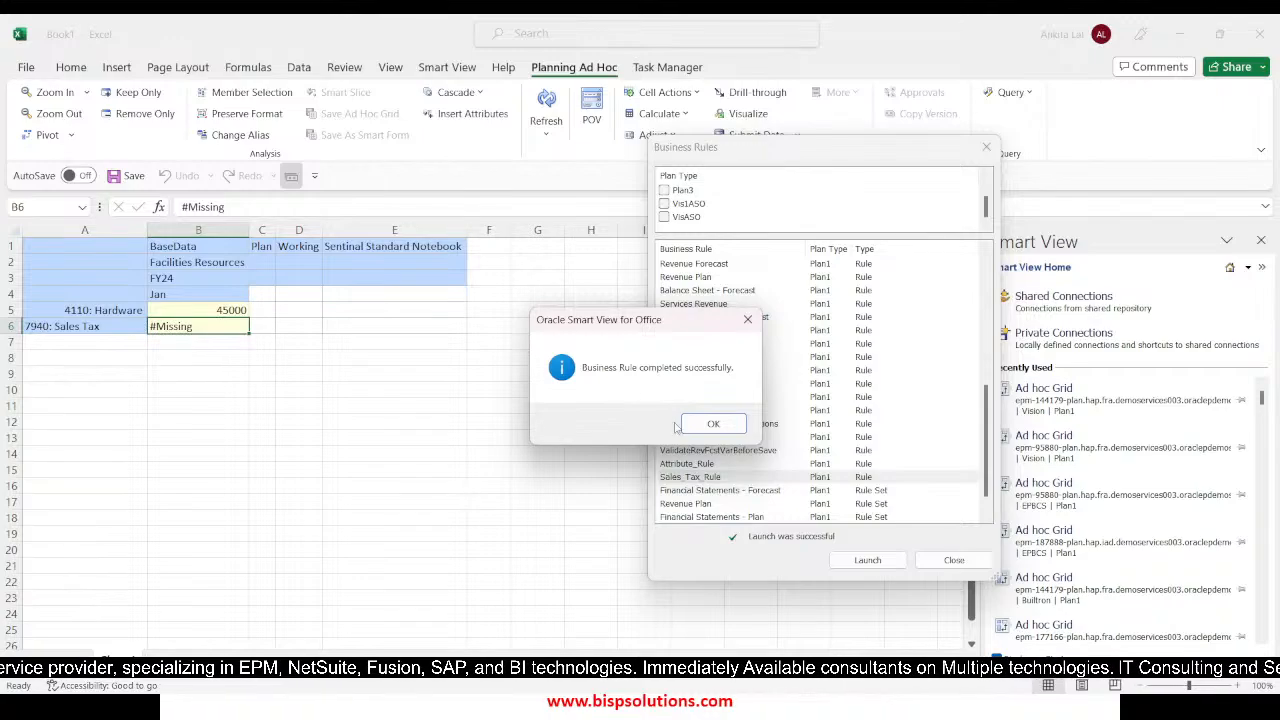
{"action": "left_click", "coordinate": [712, 425]}
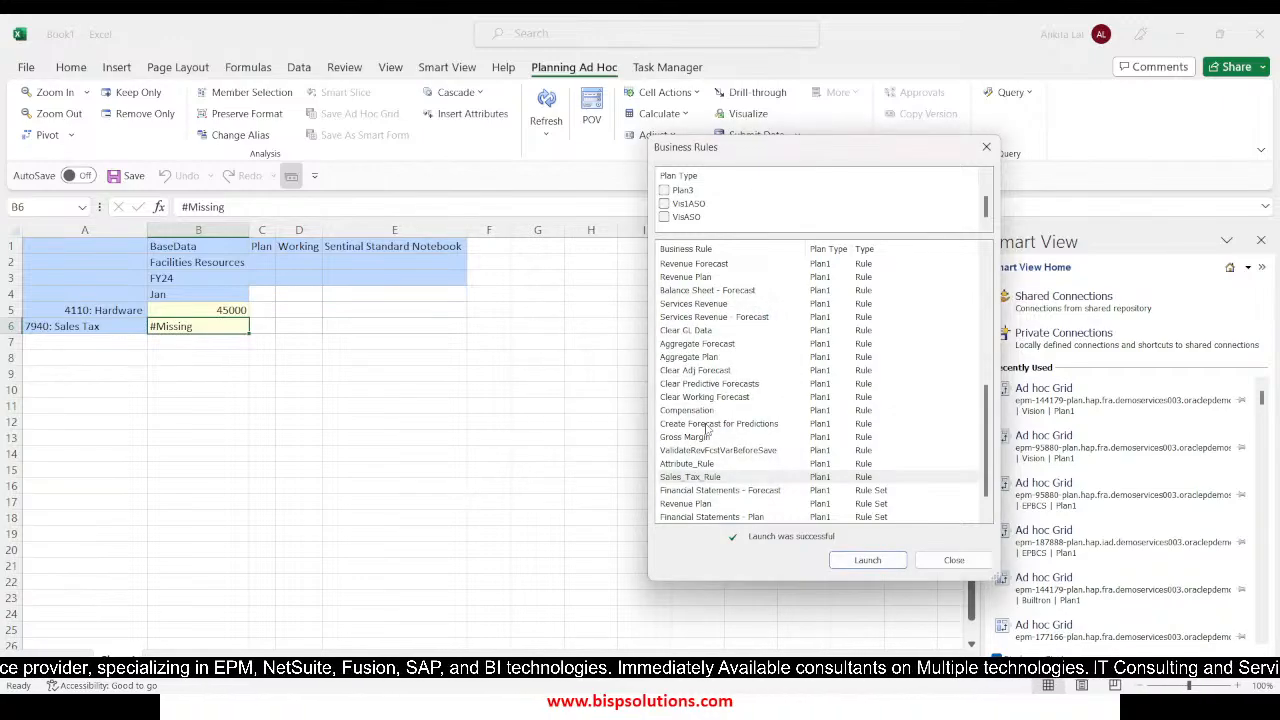
{"action": "left_click", "coordinate": [949, 562]}
Refresh the ad hoc grid and check the calculated amount for 7940: Sales Tax
{"action": "left_click", "coordinate": [331, 420]}
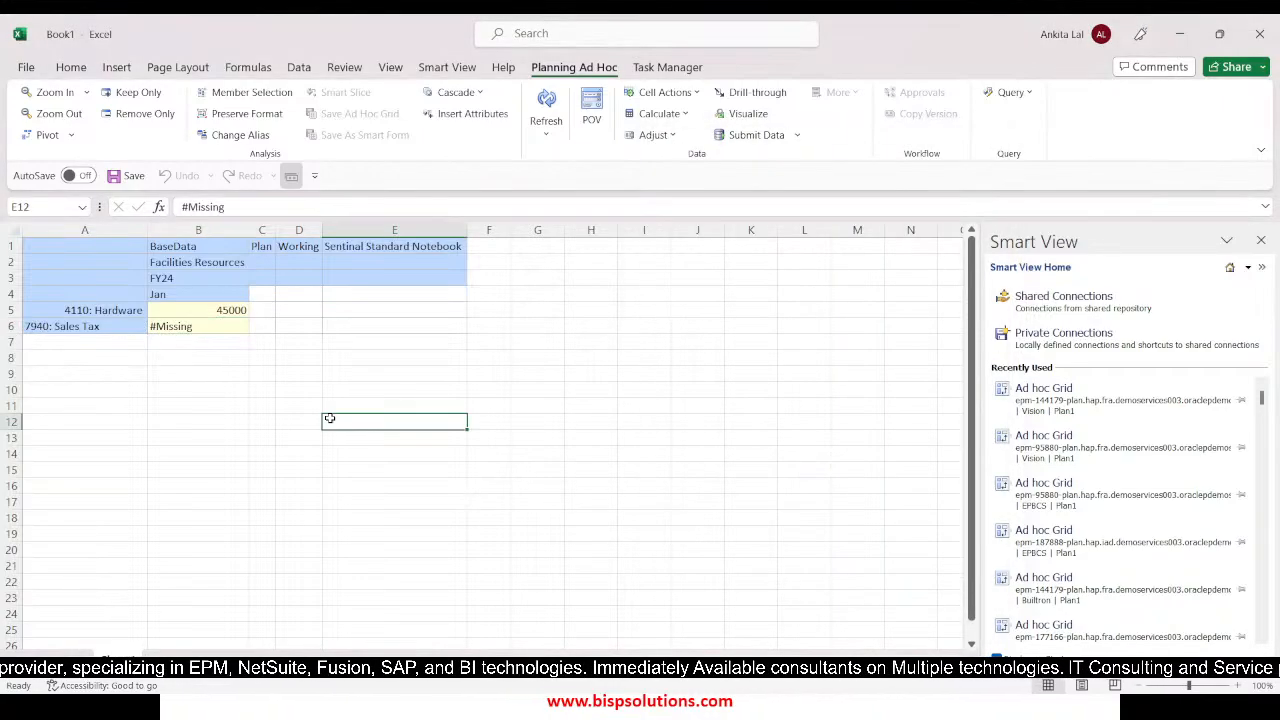
{"action": "left_click", "coordinate": [546, 100]}
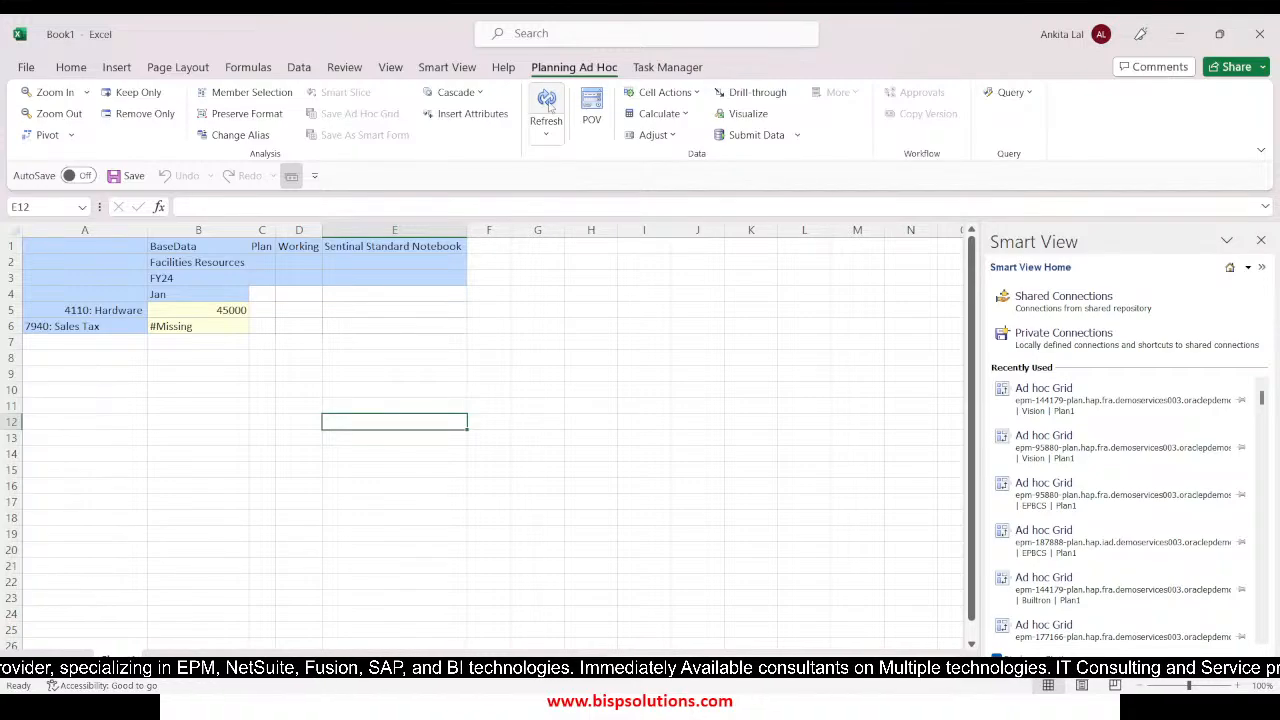
{"action": "left_click", "coordinate": [235, 422]}
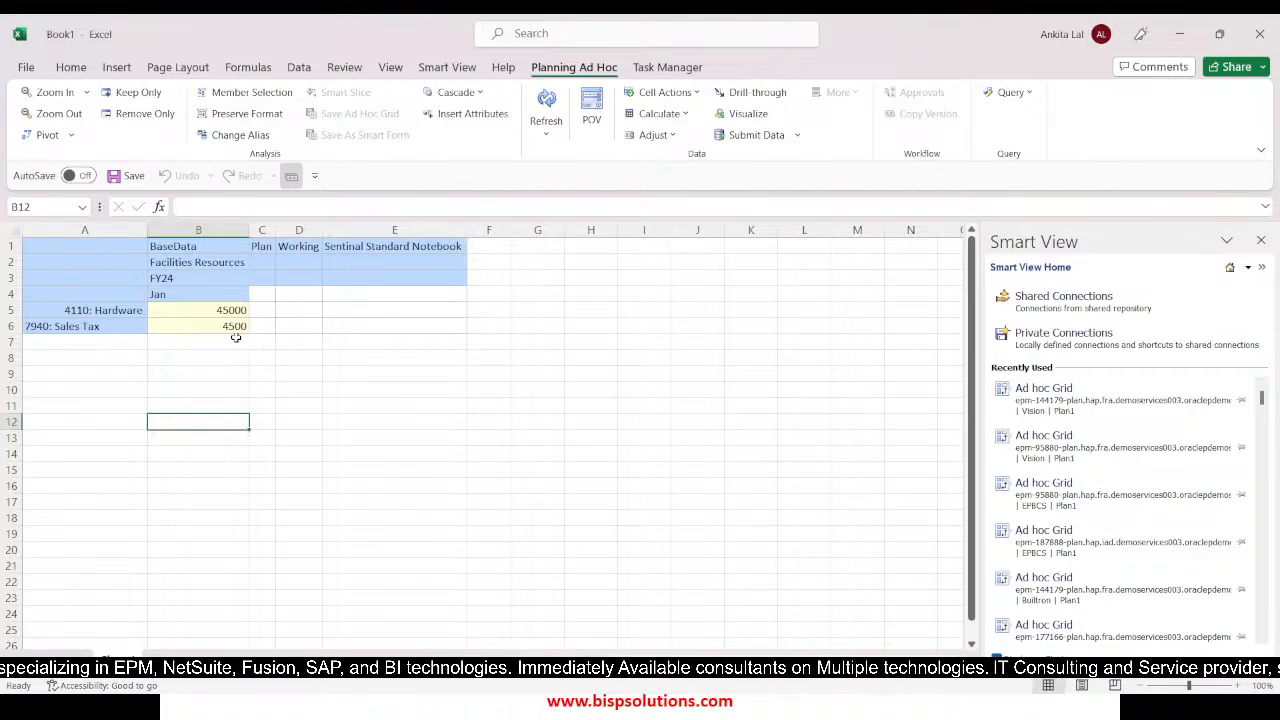
{"action": "left_click", "coordinate": [104, 348]}
{"action": "left_click", "coordinate": [184, 338]}
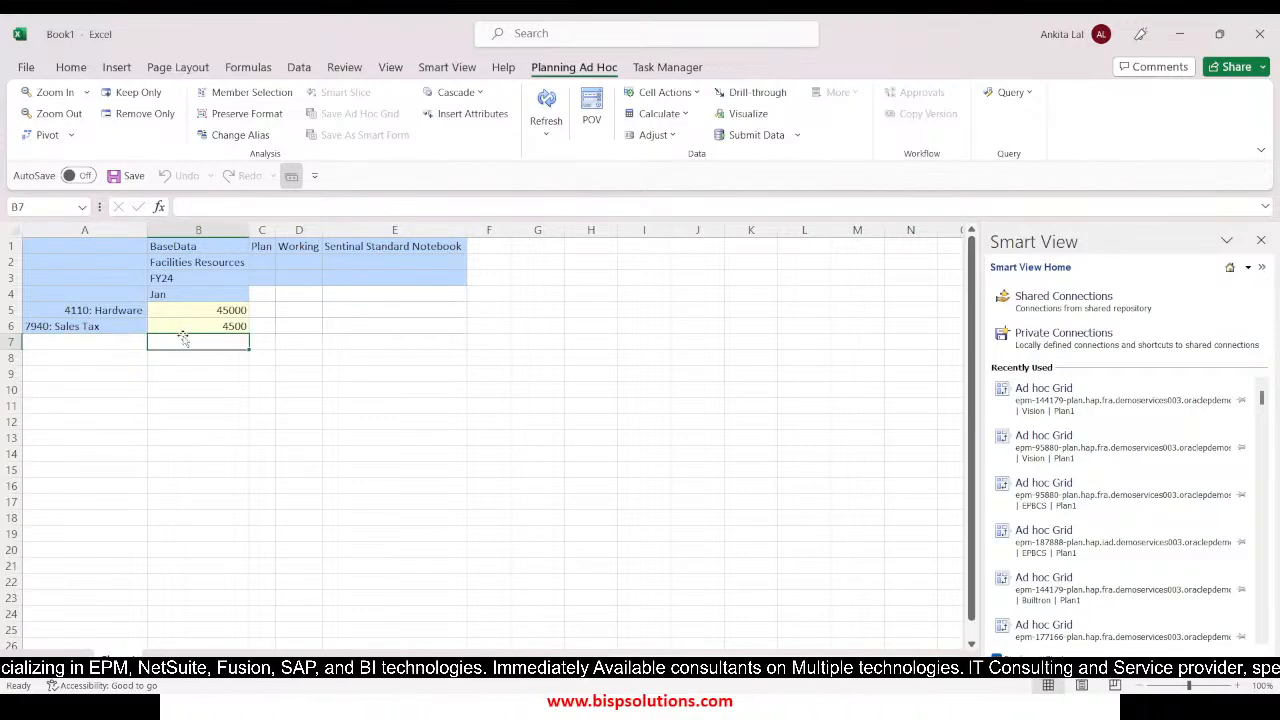
Switch to the PowerPoint slide show and advance from the FIX Statement slide to the IF Statement slide
{"action": "key", "text": "alt+Tab"}
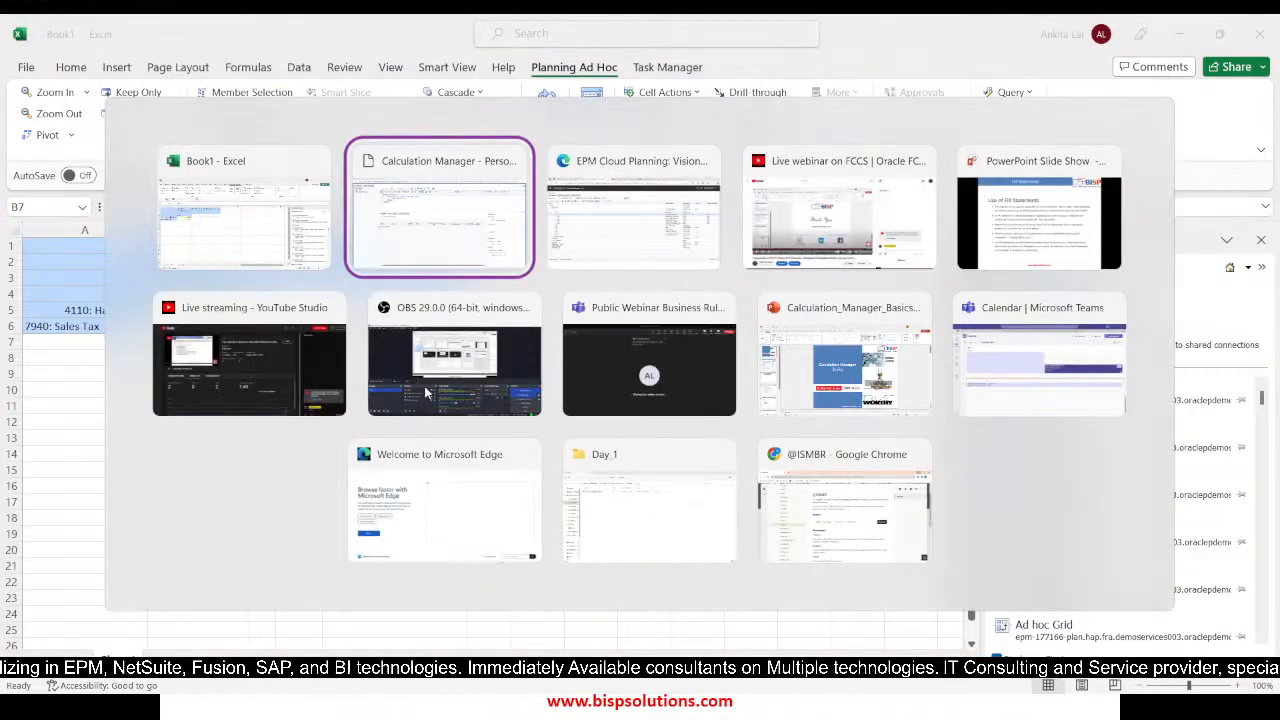
{"action": "key", "text": "alt+Tab"}
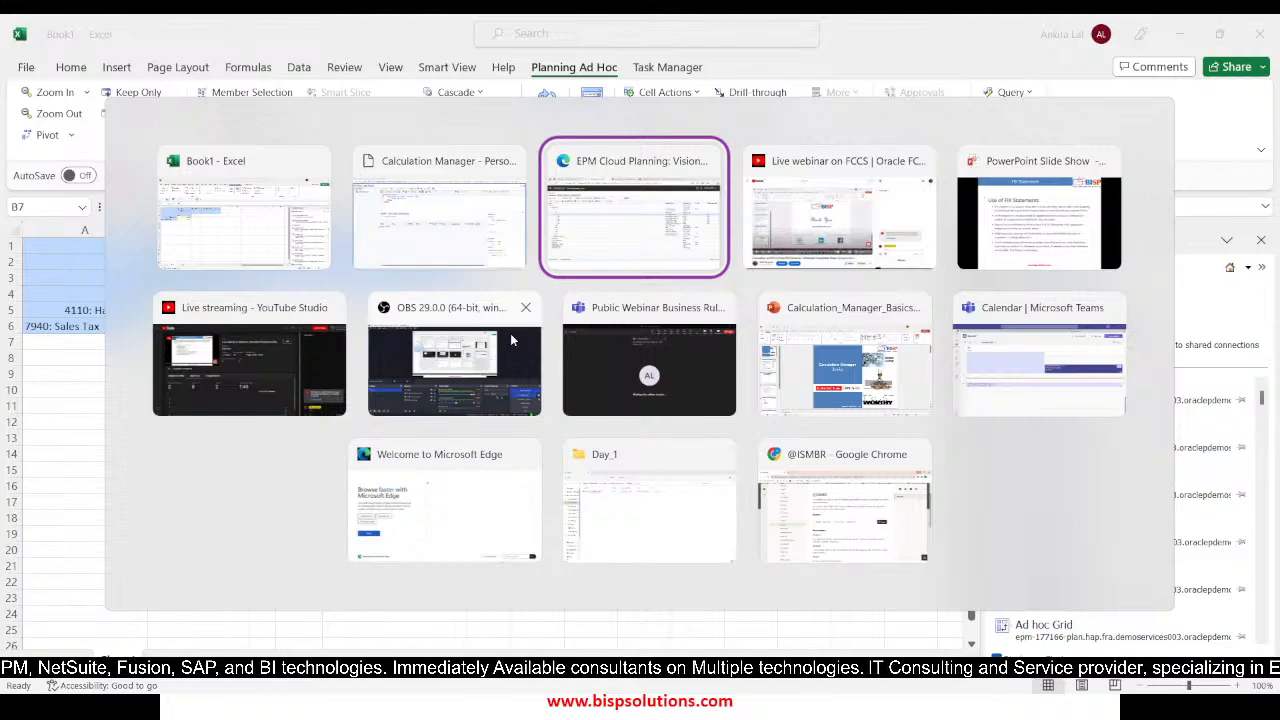
{"action": "key", "text": "alt+Tab"}
{"action": "key", "text": "alt+Tab"}
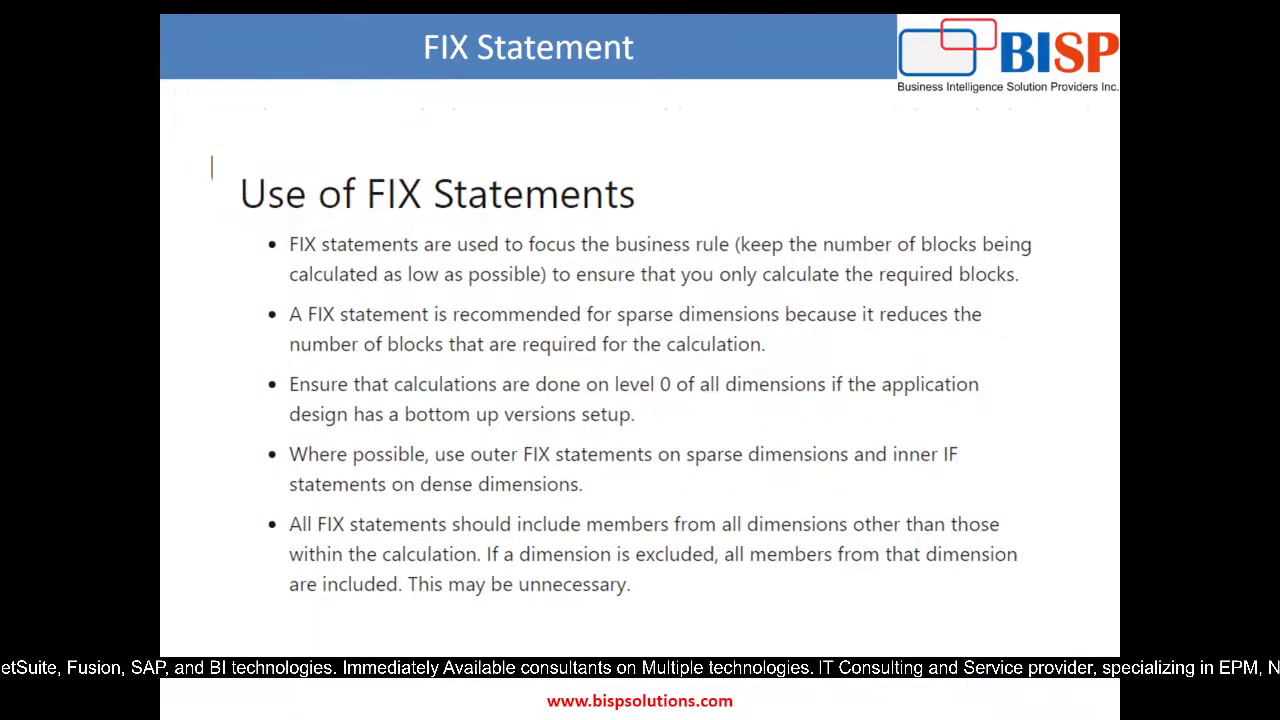
{"action": "key", "text": "Right"}
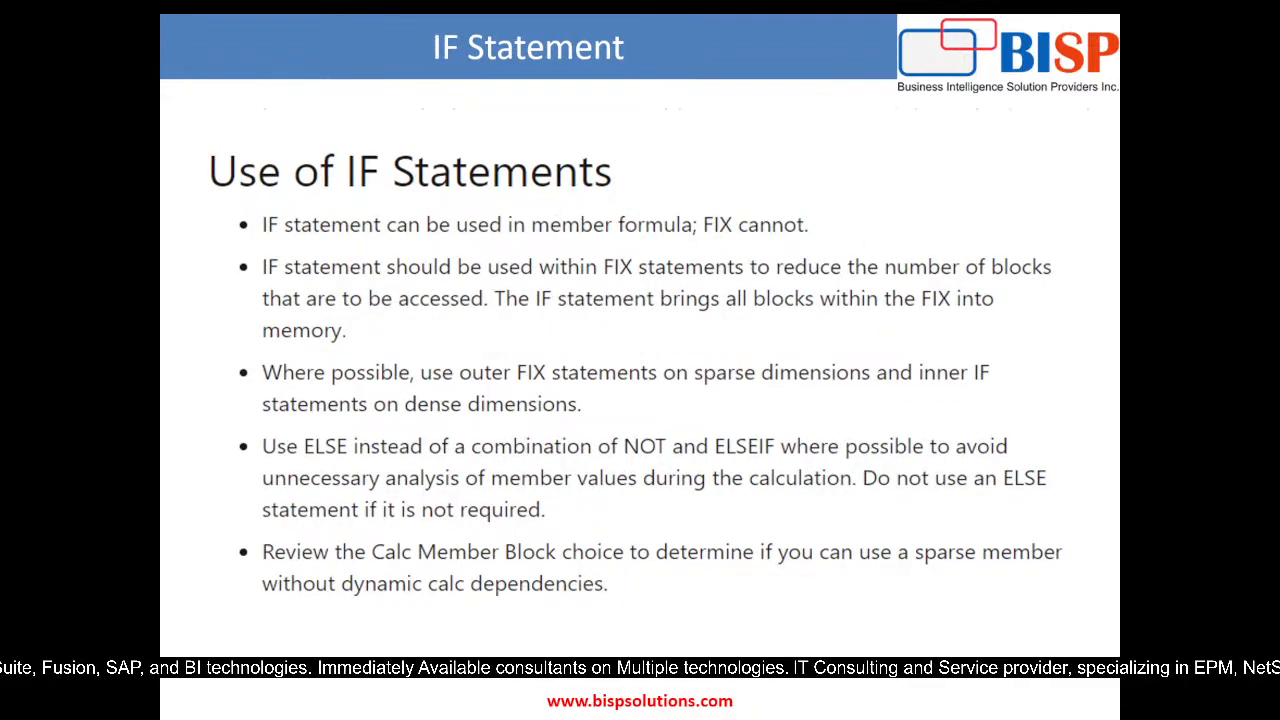
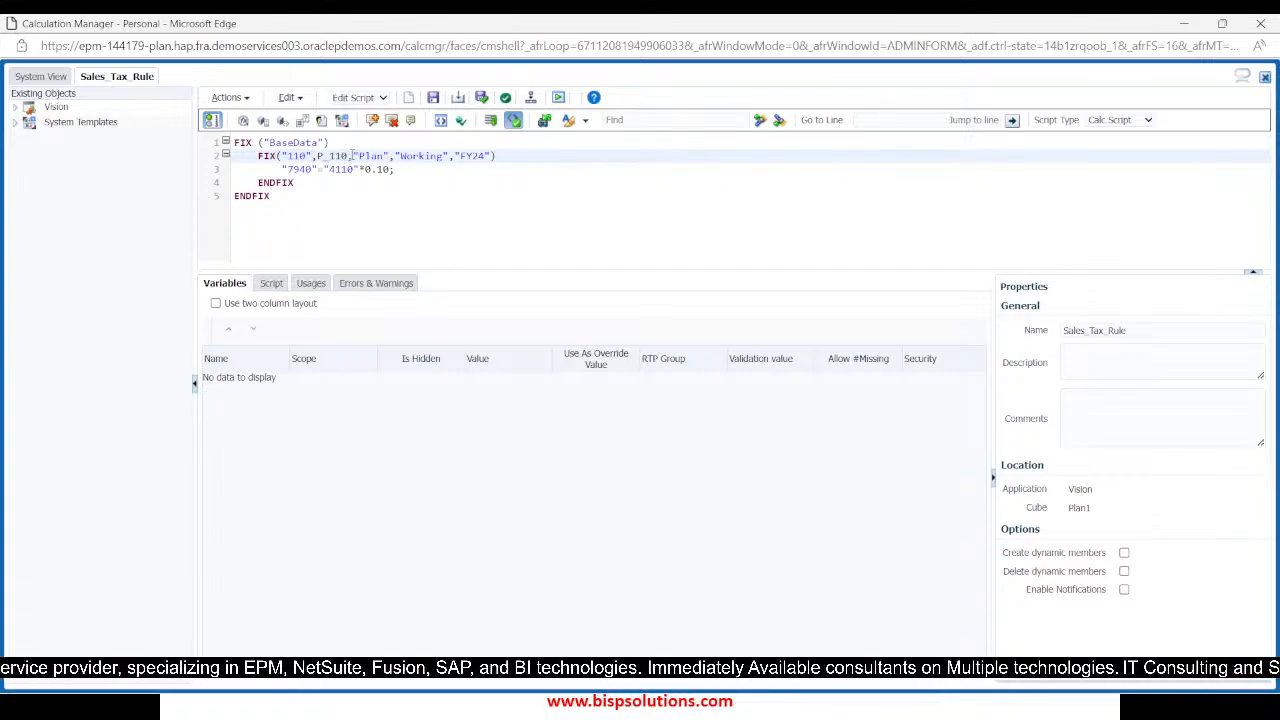
Remove the P_110 member from the inner FIX statement of Sales_Tax_Rule
{"action": "key", "text": "BackSpace"}
{"action": "key", "text": "BackSpace"}
{"action": "key", "text": "BackSpace"}
{"action": "key", "text": "BackSpace"}
{"action": "key", "text": "BackSpace"}
{"action": "key", "text": "BackSpace"}
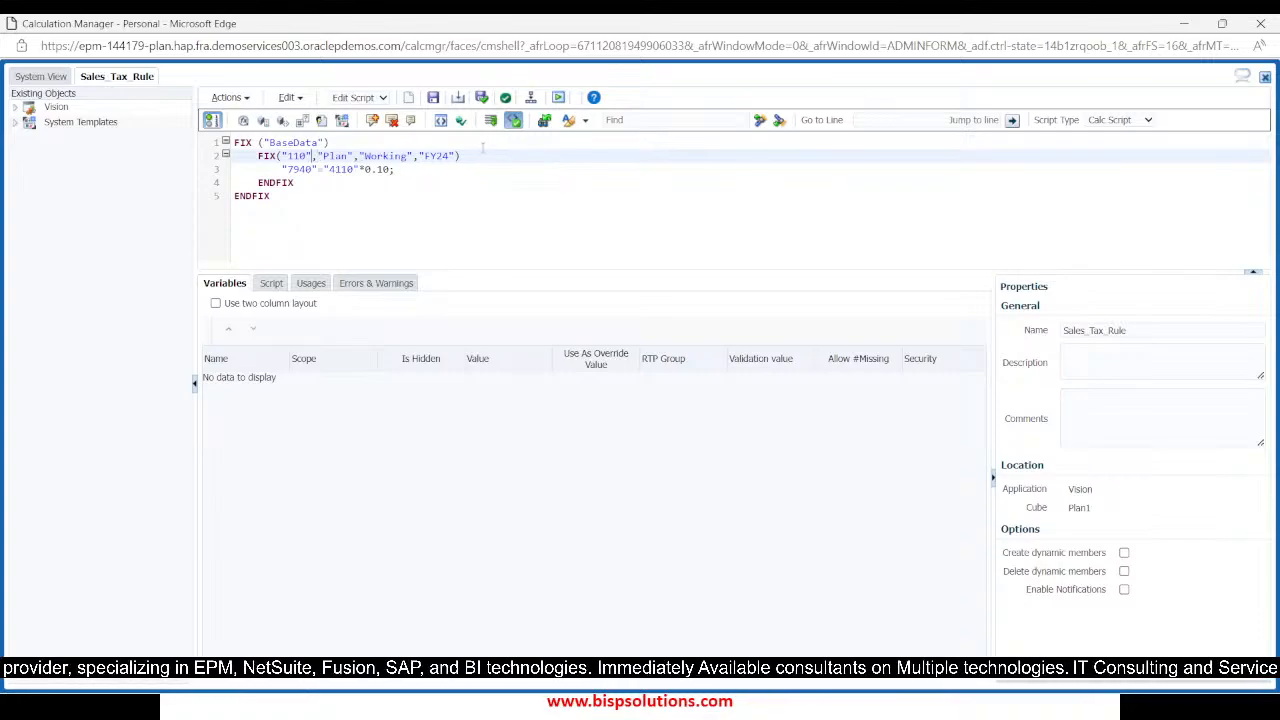
Open a "7940"( member block on a new line between the inner FIX statement and the tax formula
{"action": "key", "text": "Return"}
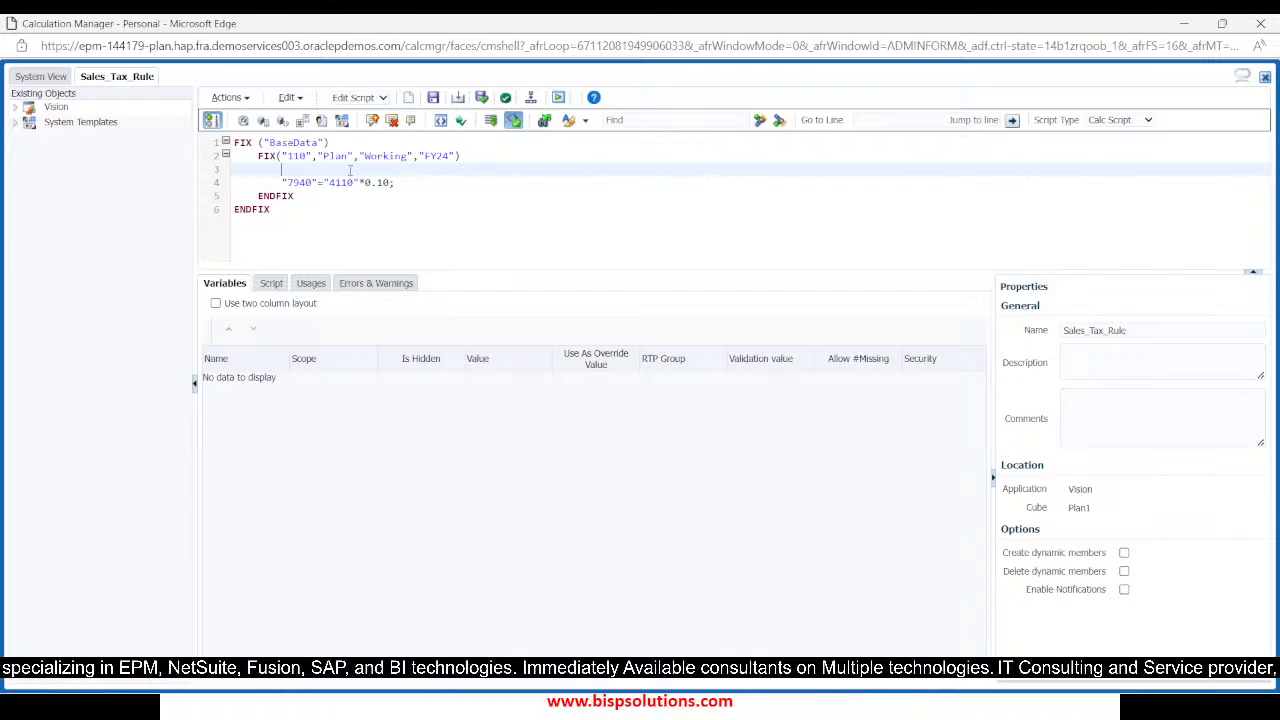
{"action": "type", "text": "\""}
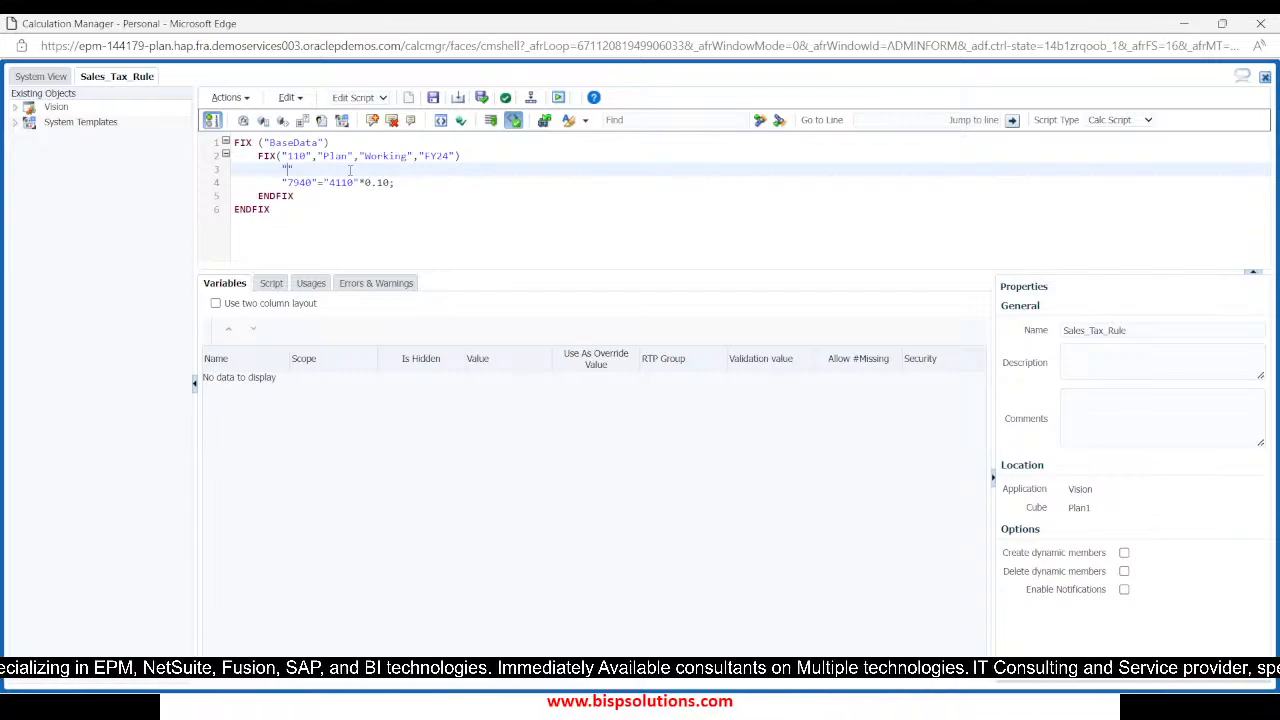
{"action": "type", "text": "7"}
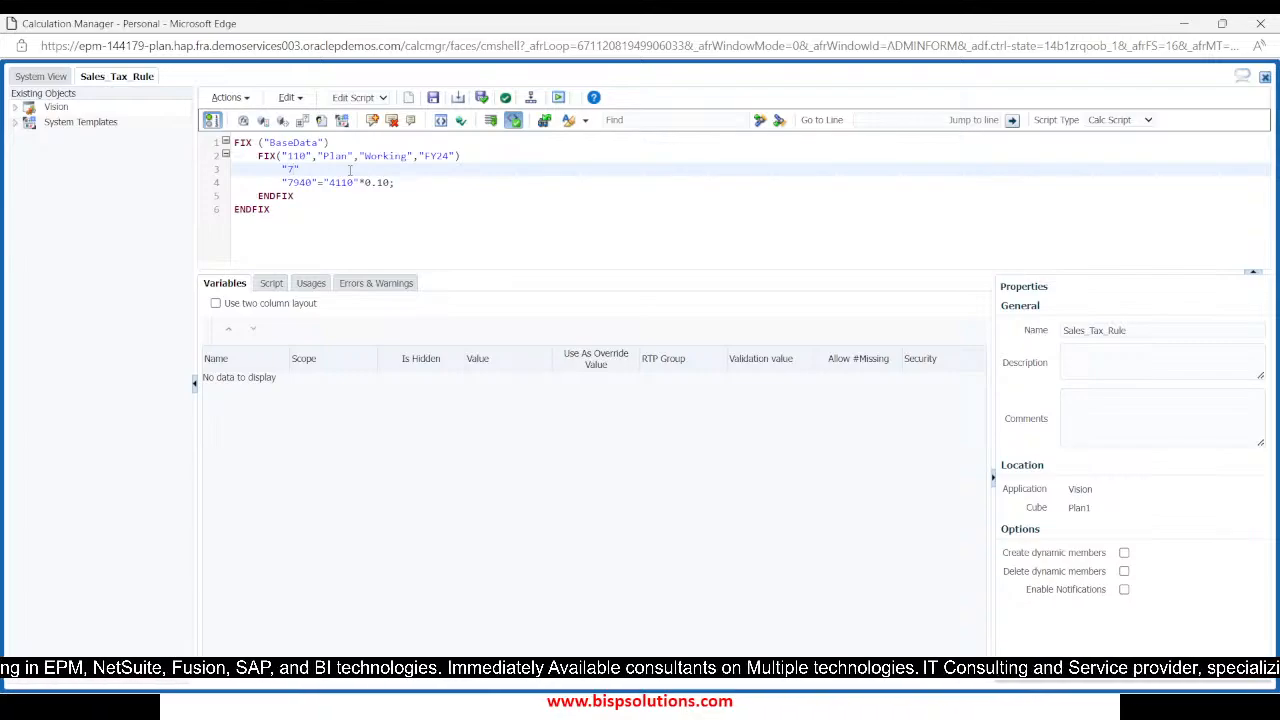
{"action": "type", "text": "940\""}
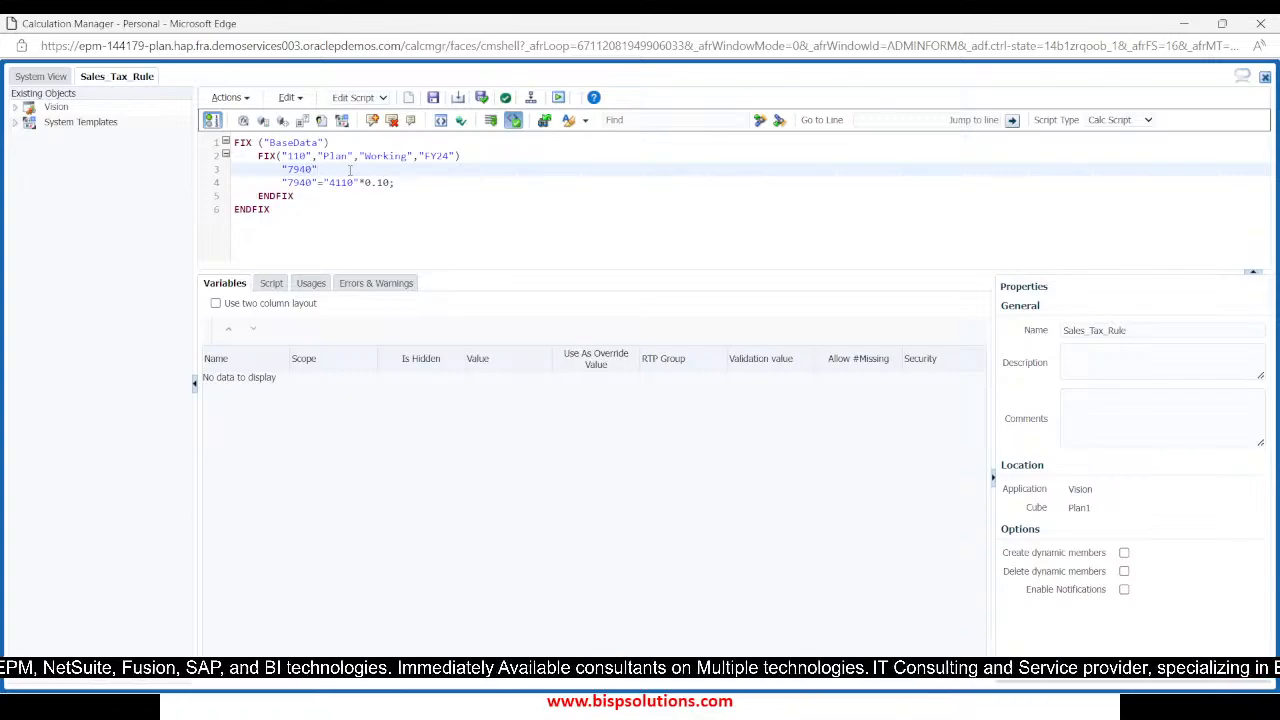
{"action": "type", "text": "("}
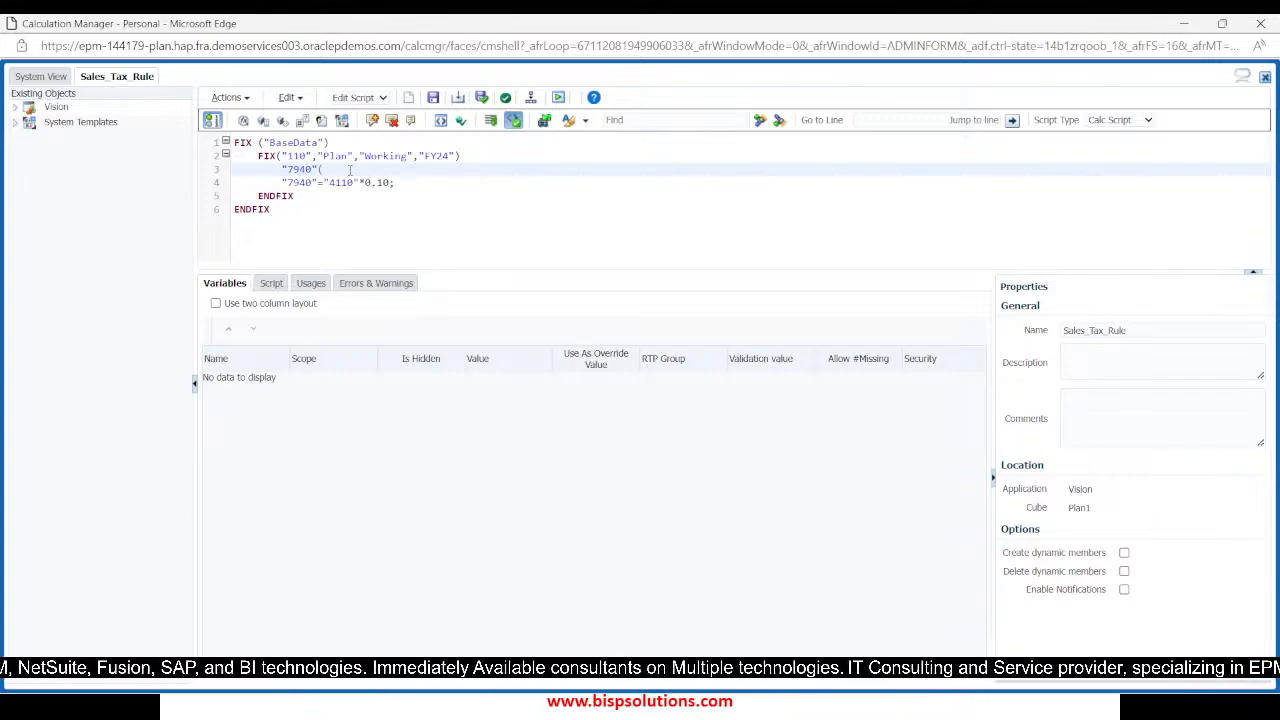
{"action": "key", "text": "Return"}
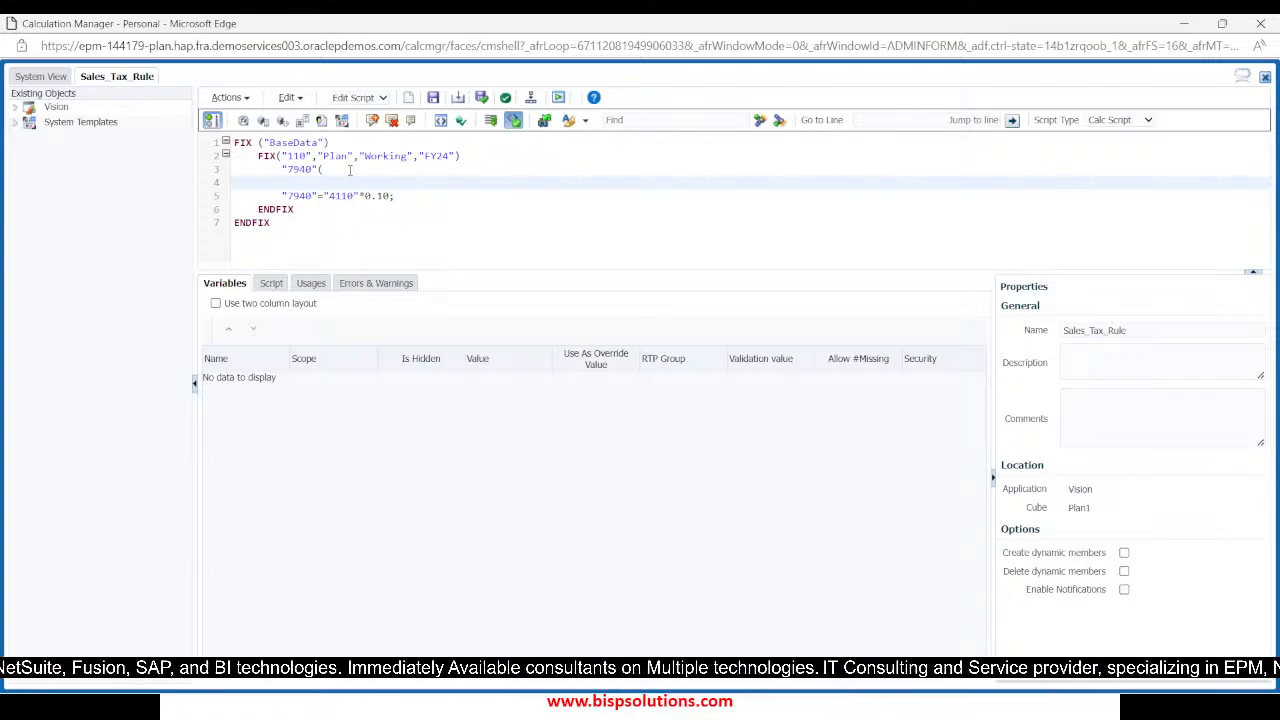
{"action": "type", "text": "IF"}
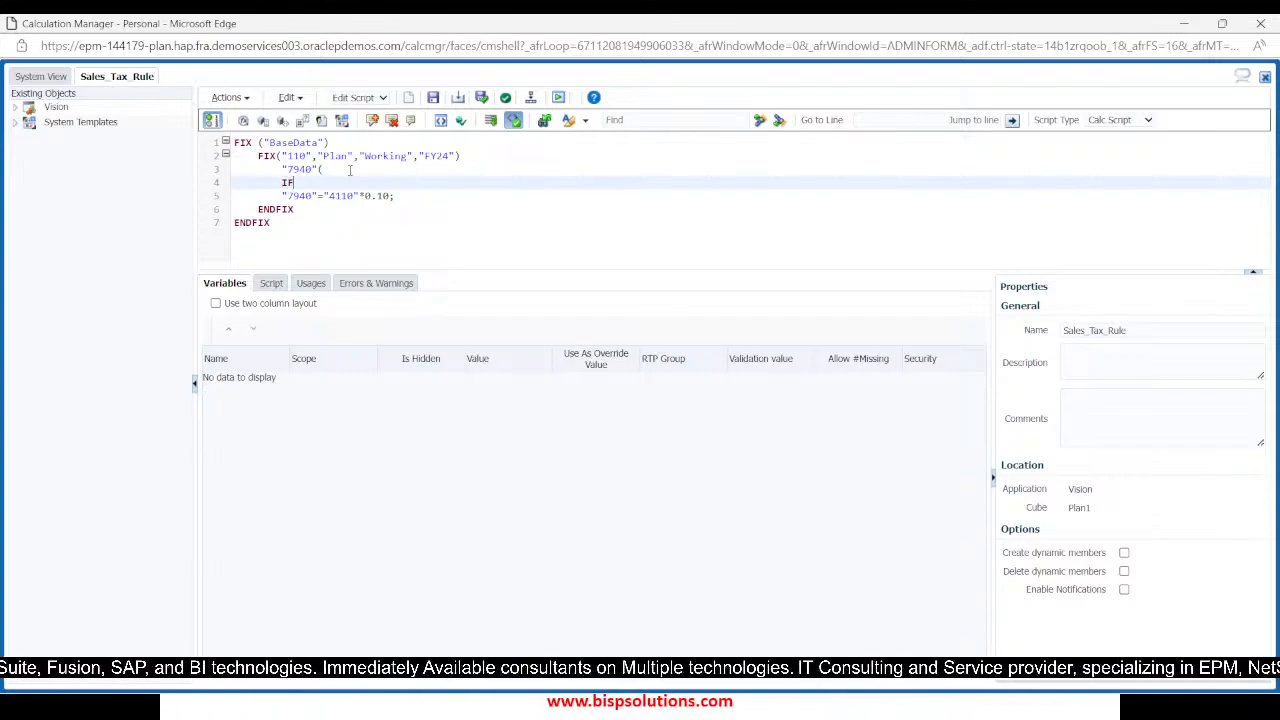
{"action": "type", "text": "("}
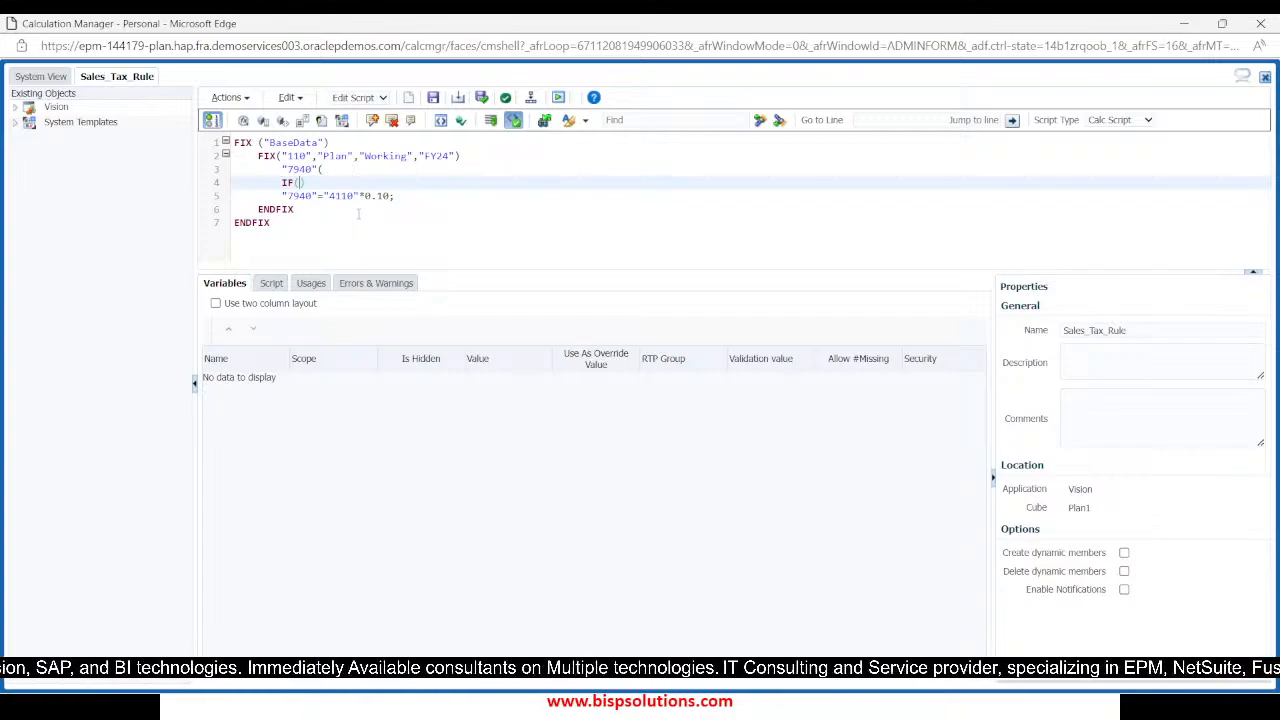
{"action": "type", "text": "@"}
{"action": "type", "text": "ISMR"}
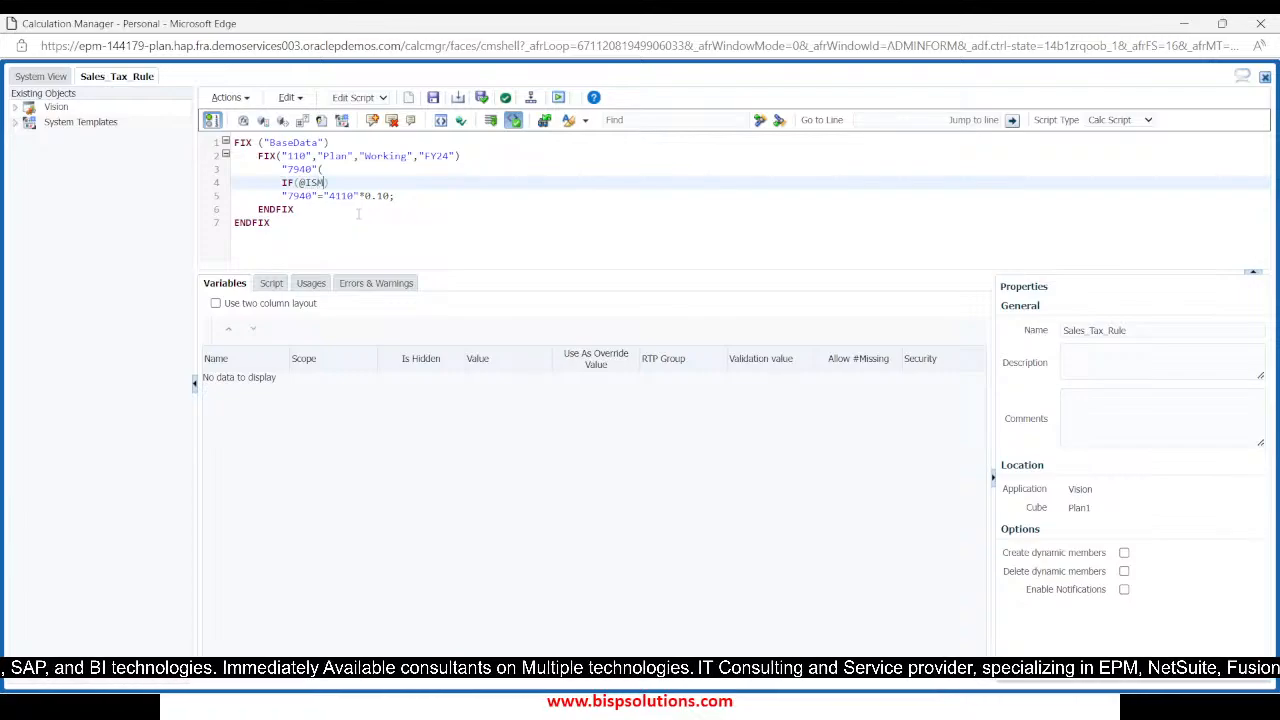
{"action": "key", "text": "BackSpace"}
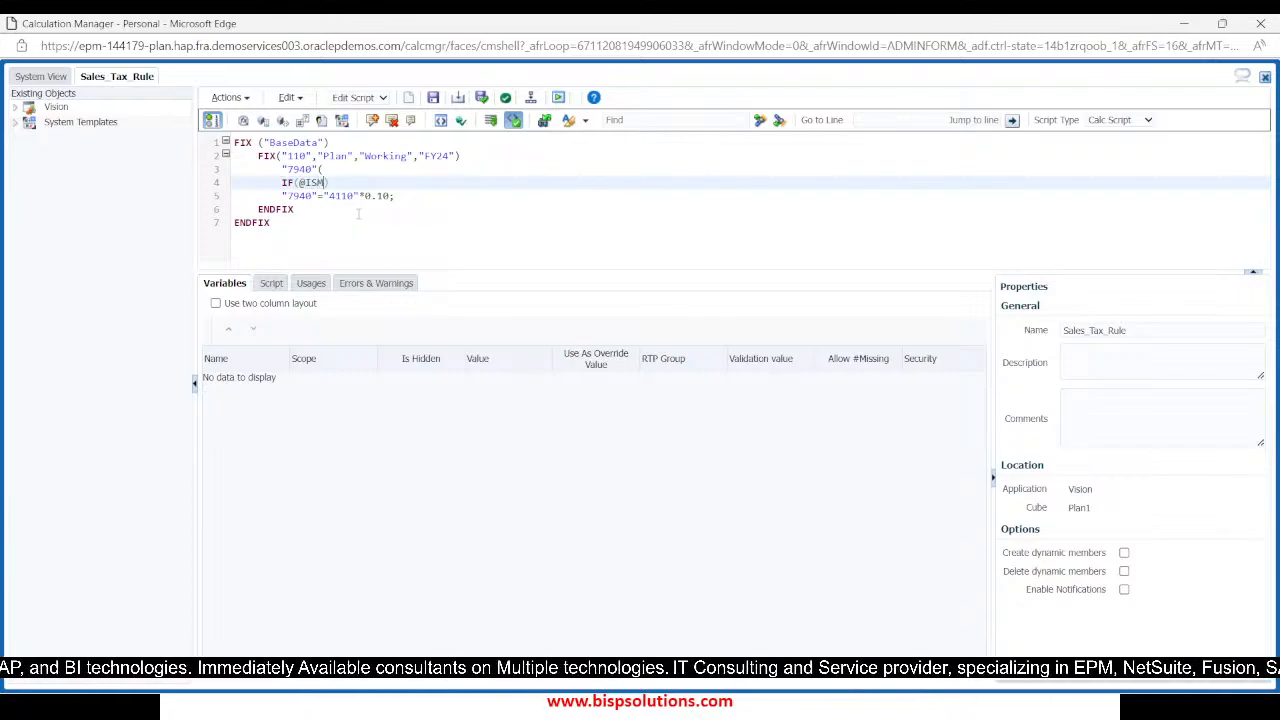
{"action": "type", "text": "BR("}
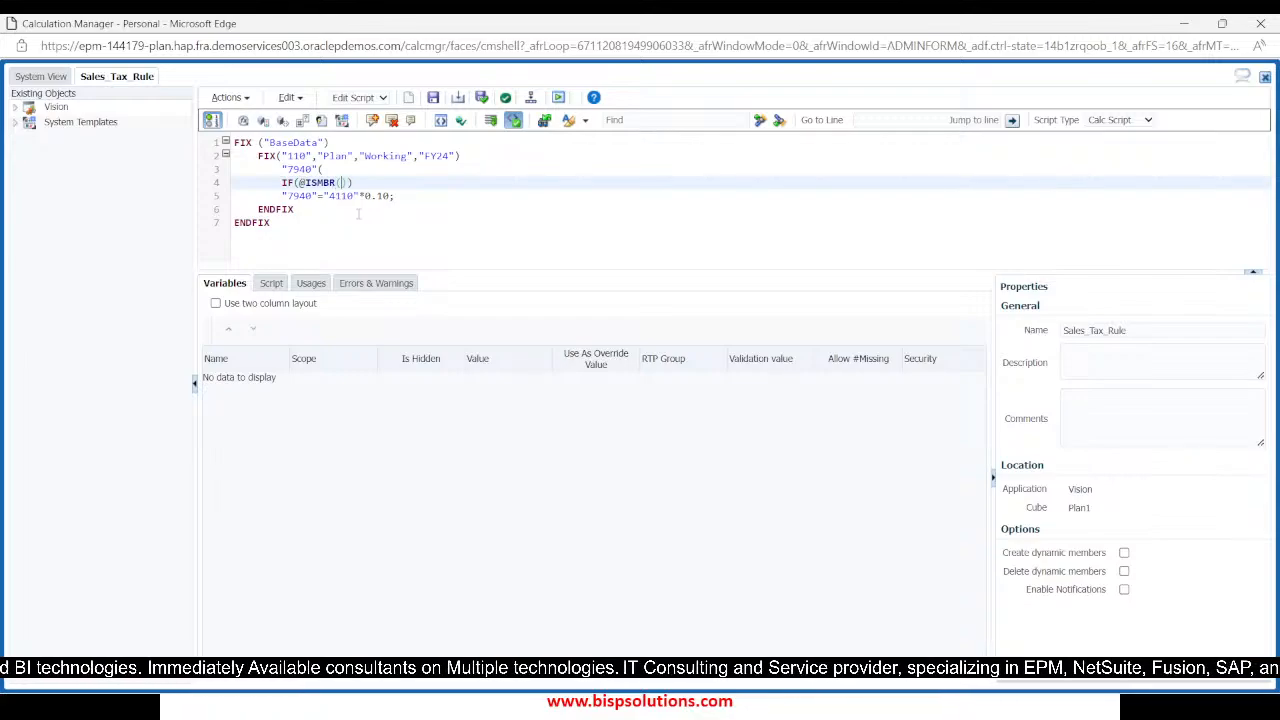
{"action": "type", "text": "P_"}
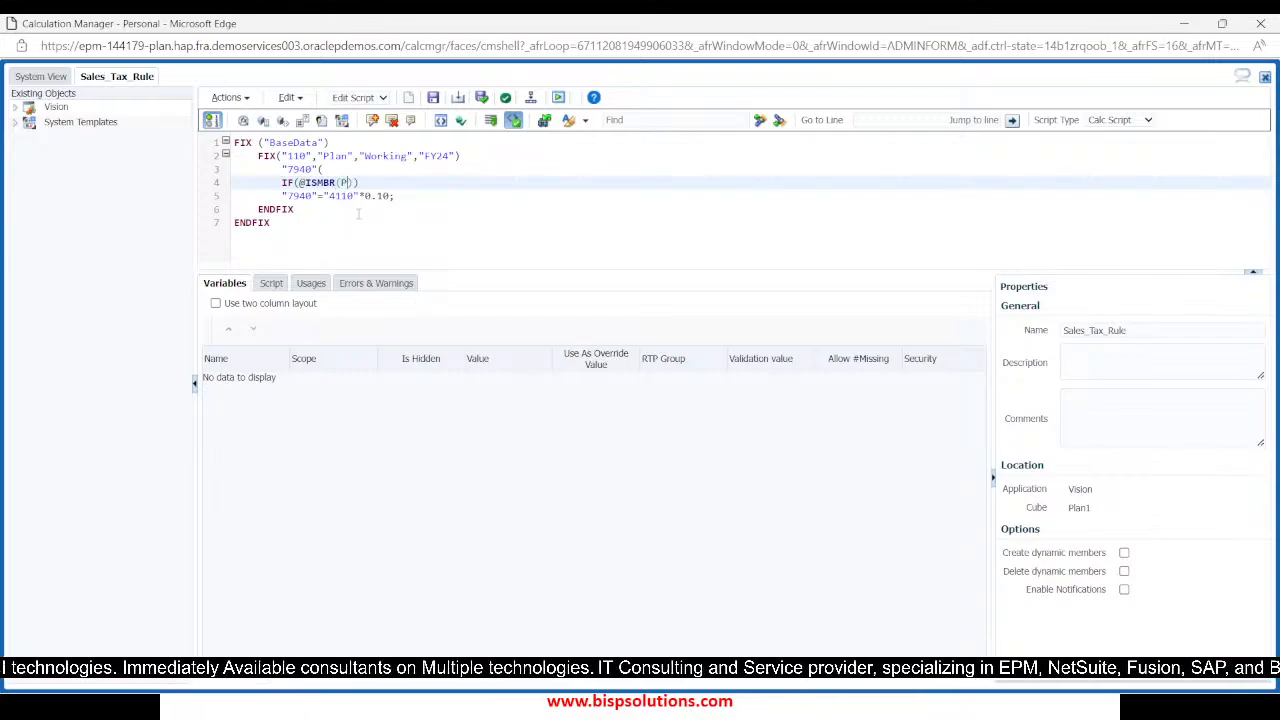
{"action": "key", "text": "BackSpace"}
{"action": "key", "text": "BackSpace"}
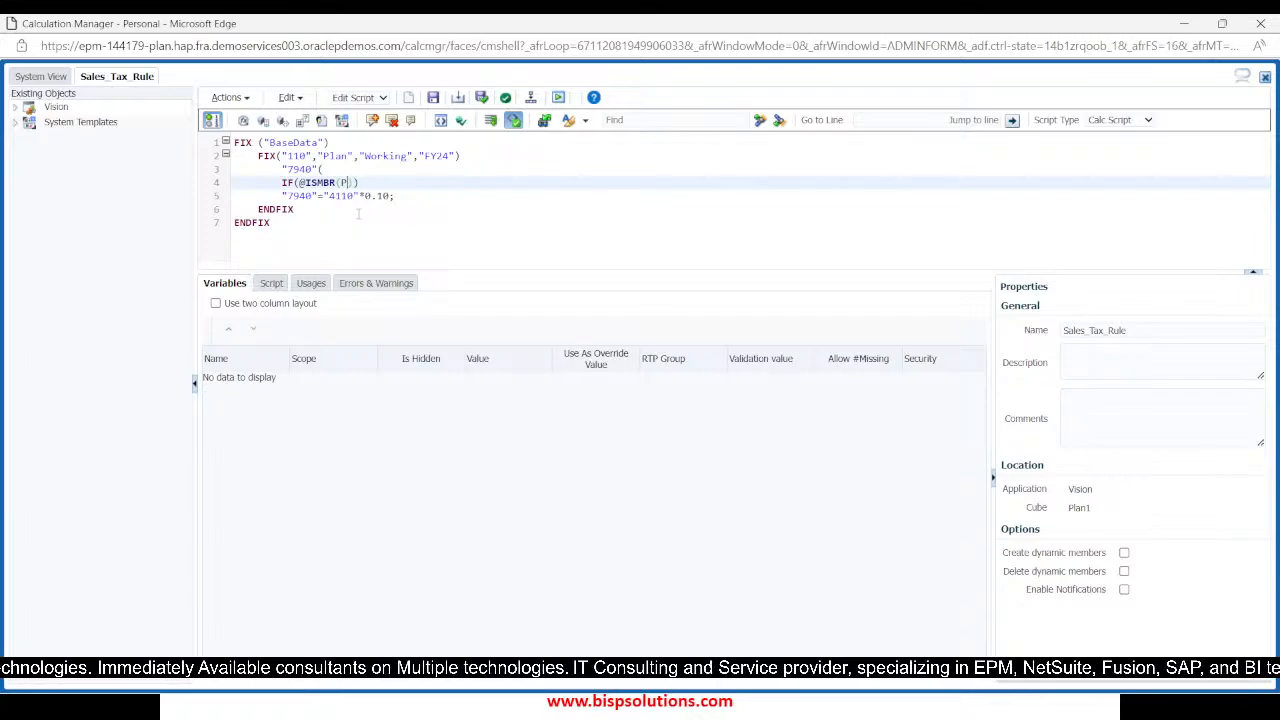
{"action": "type", "text": "\""}
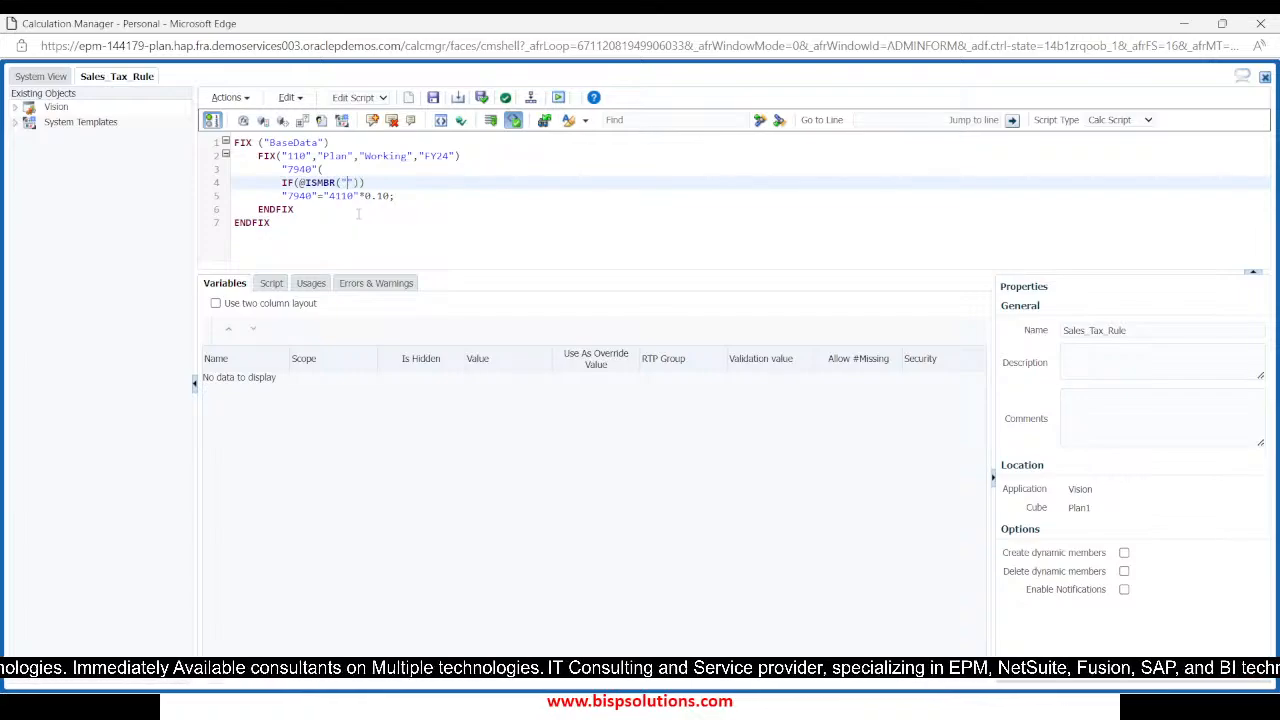
{"action": "type", "text": "P_110"}
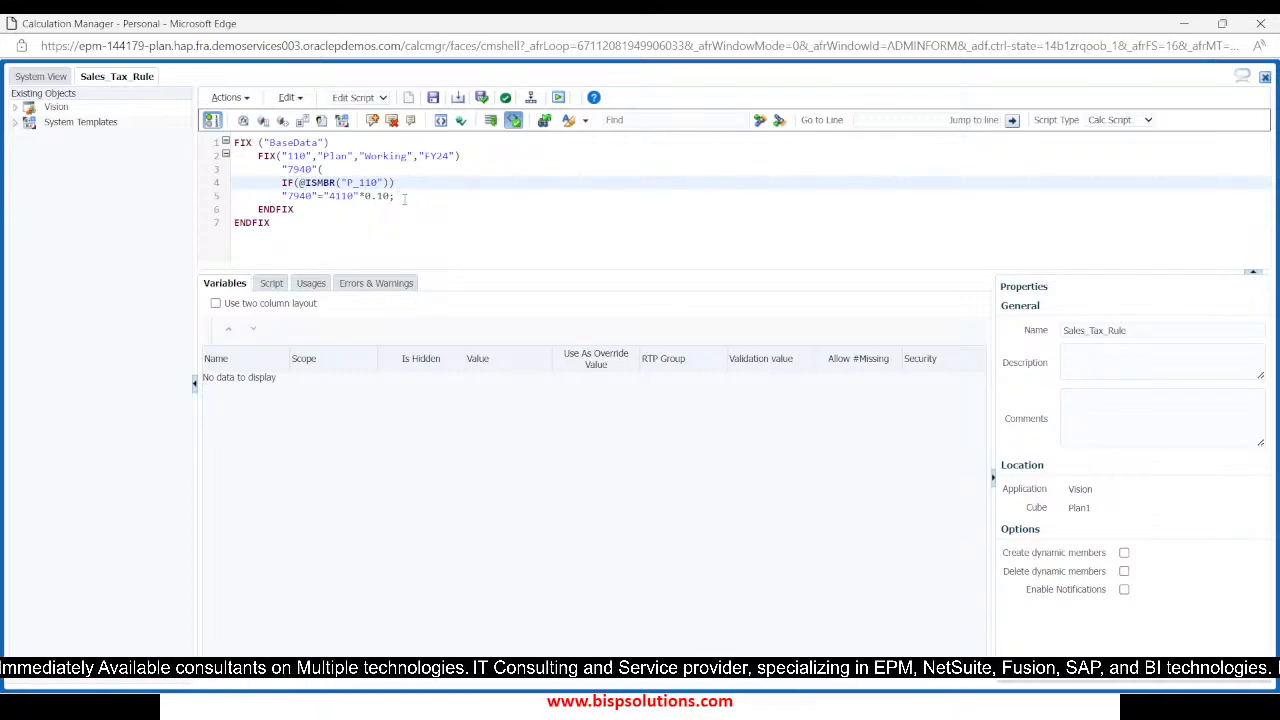
Indent the tax formula under the IF condition and close the block with ENDIF and a closing parenthesis
{"action": "left_click", "coordinate": [282, 196]}
{"action": "key", "text": "Tab"}
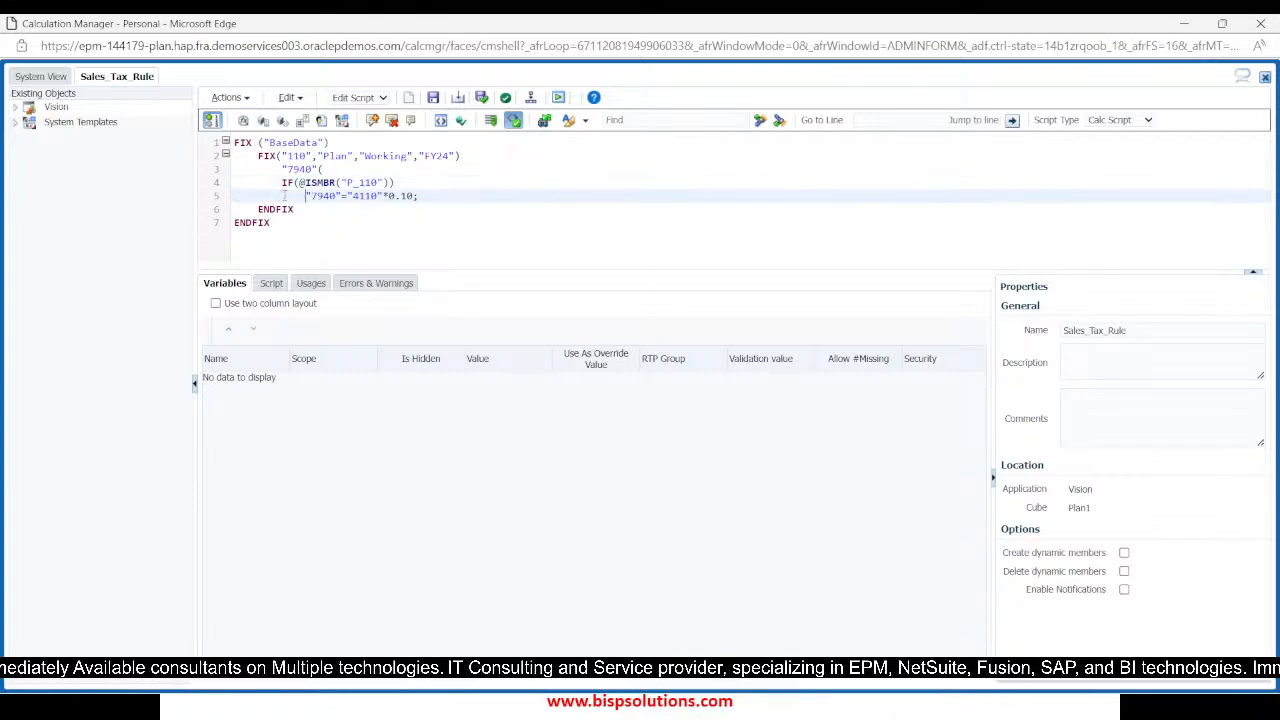
{"action": "key", "text": "Return"}
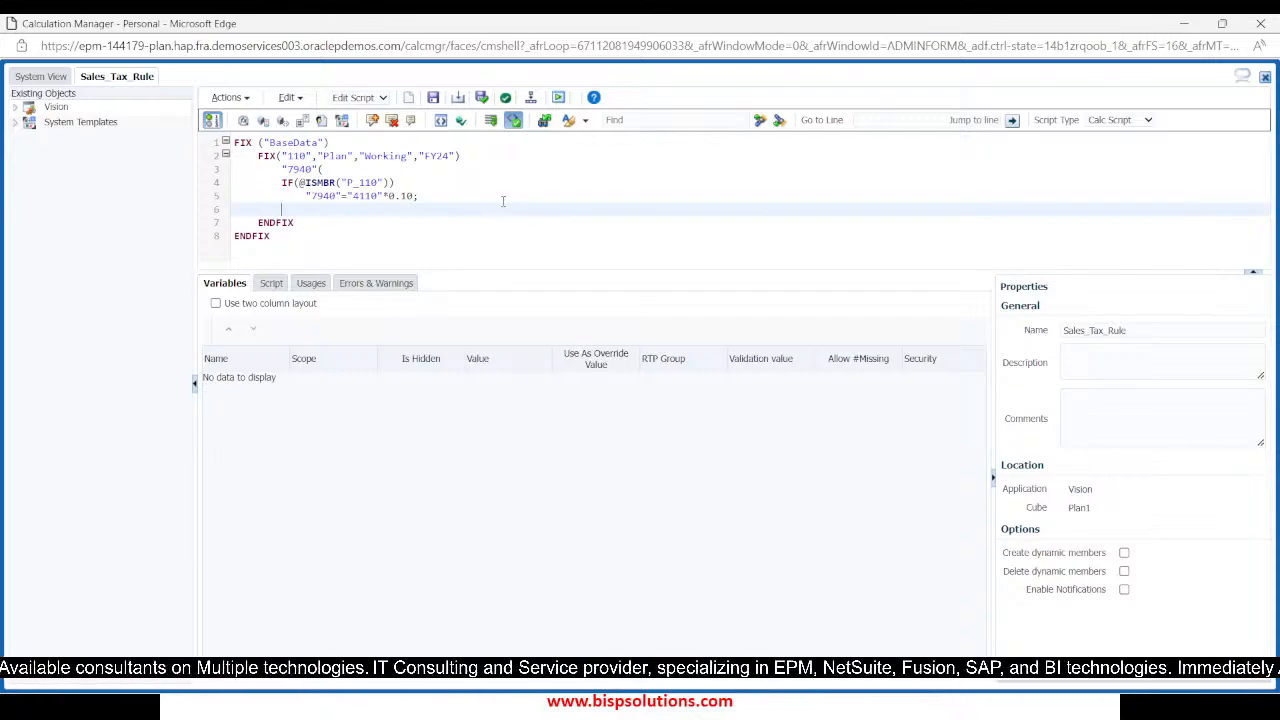
{"action": "type", "text": "ENDIF"}
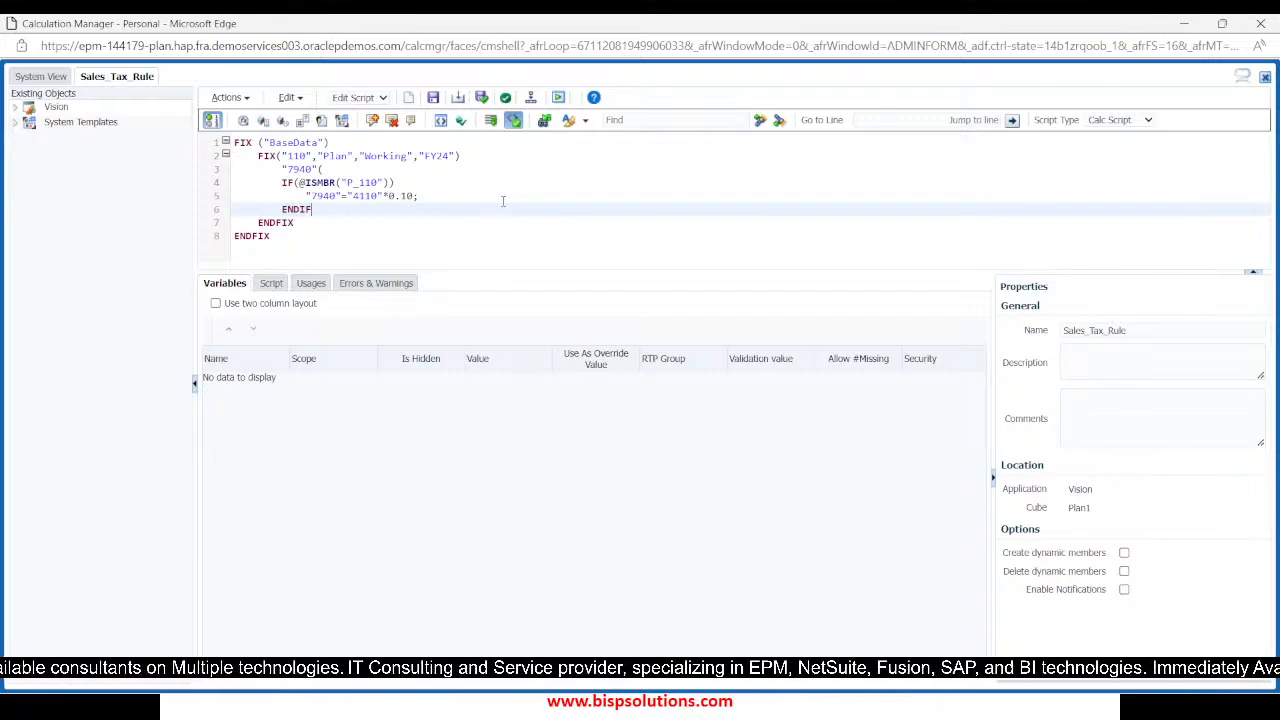
{"action": "key", "text": "Return"}
{"action": "type", "text": ")"}
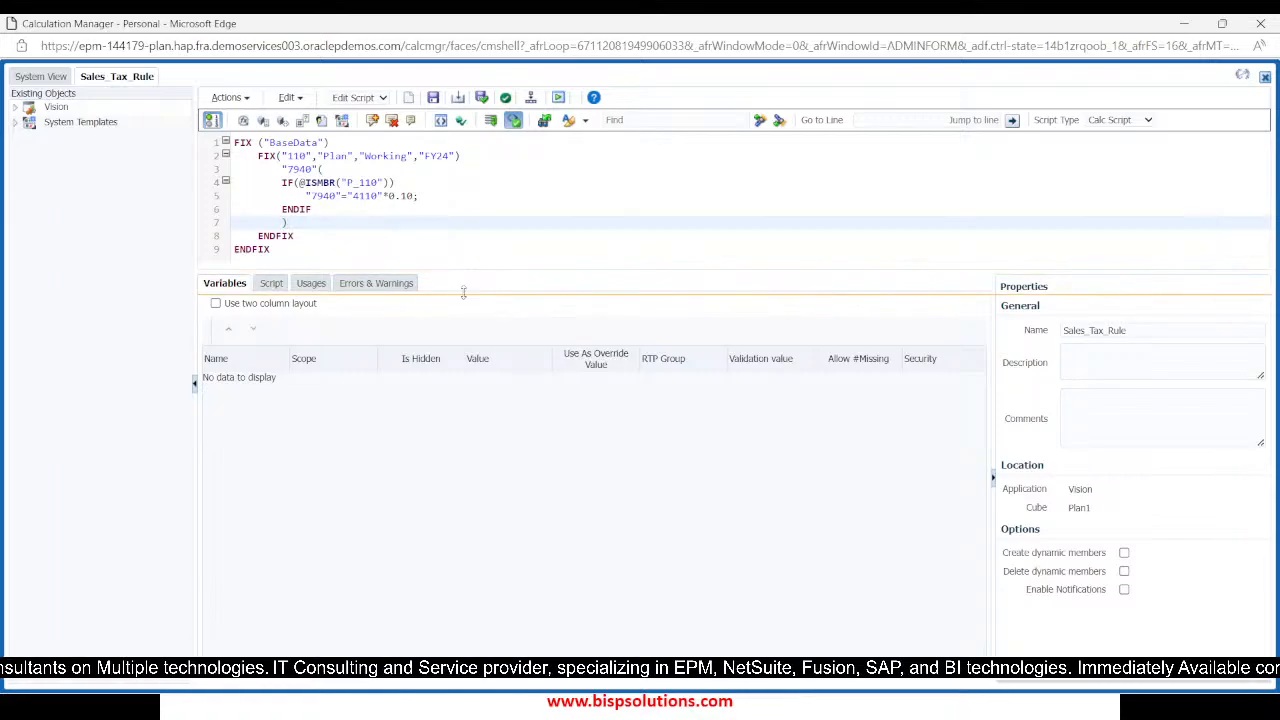
{"action": "key", "text": "alt+Tab"}
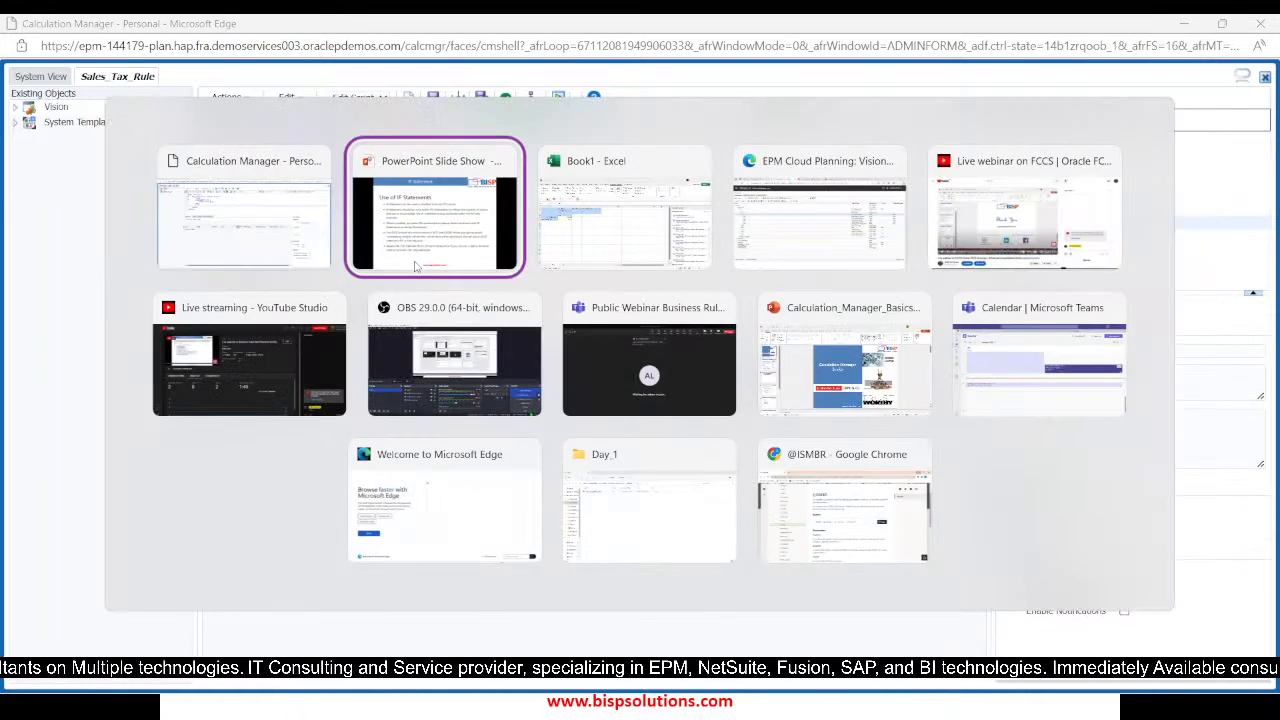
{"action": "key", "text": "Tab"}
{"action": "key", "text": "Tab"}
{"action": "key", "text": "Tab"}
{"action": "key", "text": "Tab"}
{"action": "key", "text": "Tab"}
{"action": "key", "text": "Tab"}
{"action": "key", "text": "Tab"}
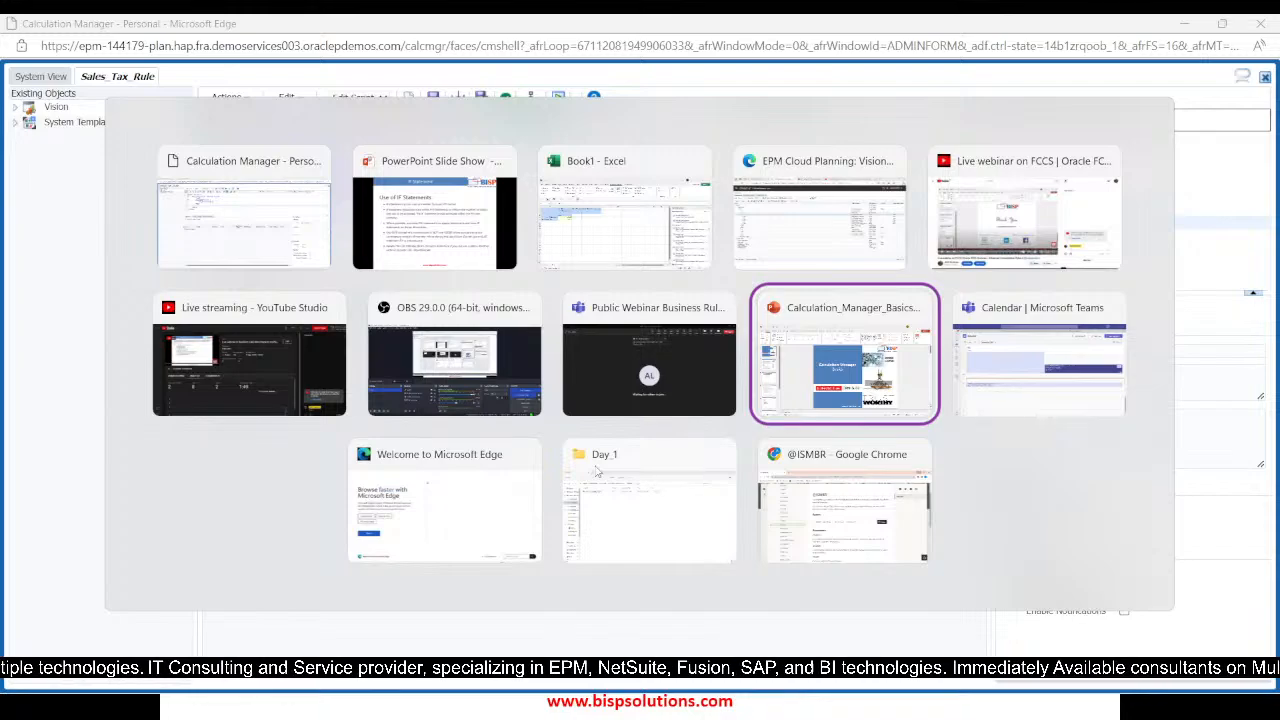
{"action": "key", "text": "Tab"}
{"action": "key", "text": "Tab"}
{"action": "key", "text": "Tab"}
{"action": "key", "text": "Tab"}
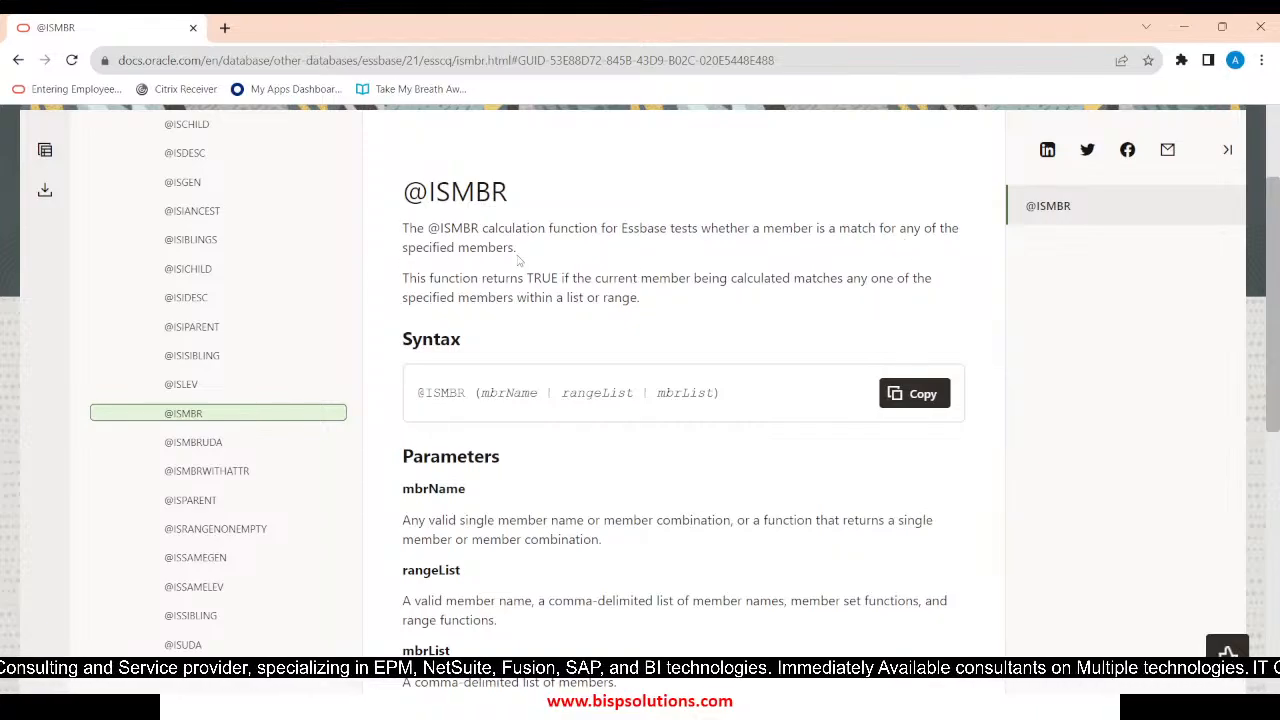
{"action": "key", "text": "alt+Tab"}
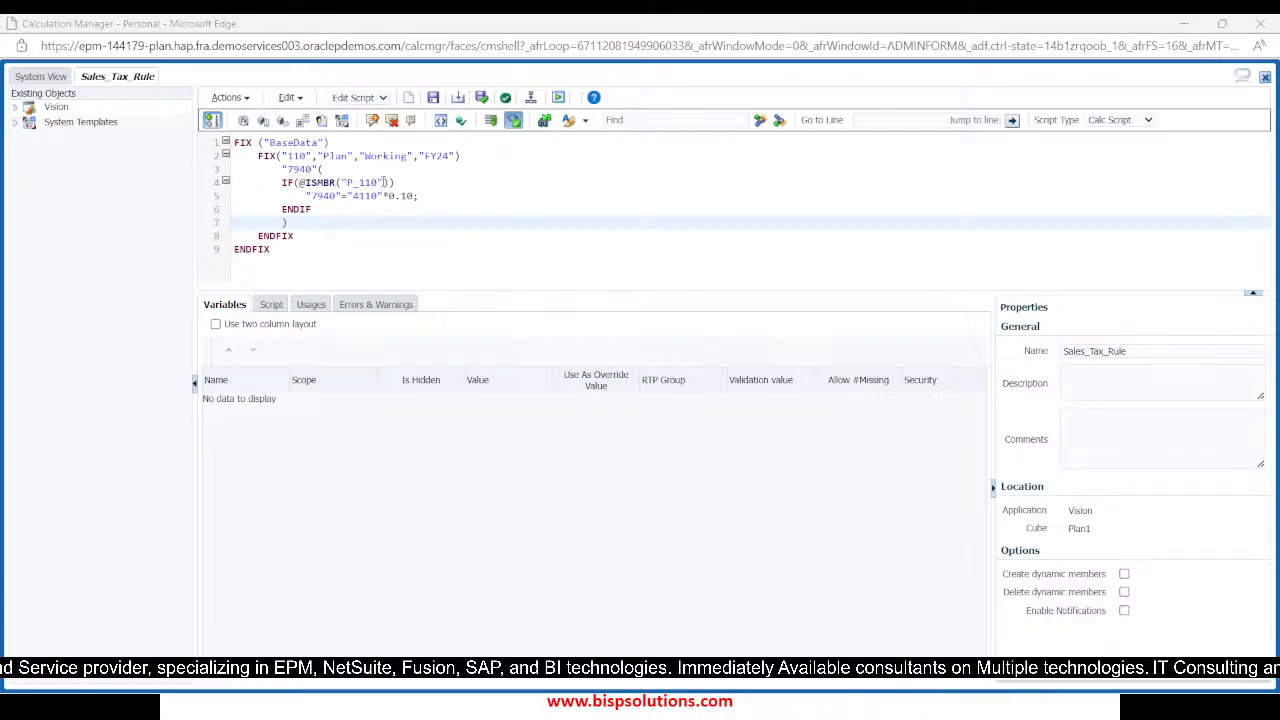
{"action": "key", "text": "alt+Tab"}
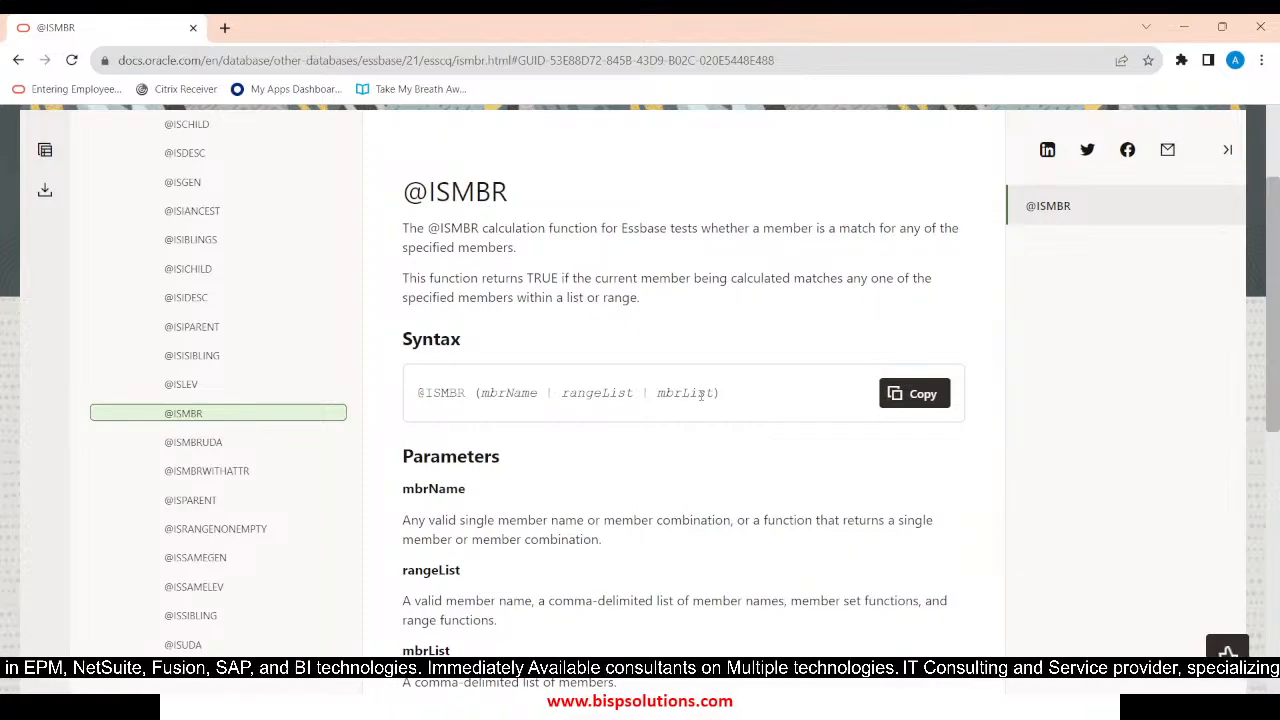
{"action": "key", "text": "alt+Tab"}
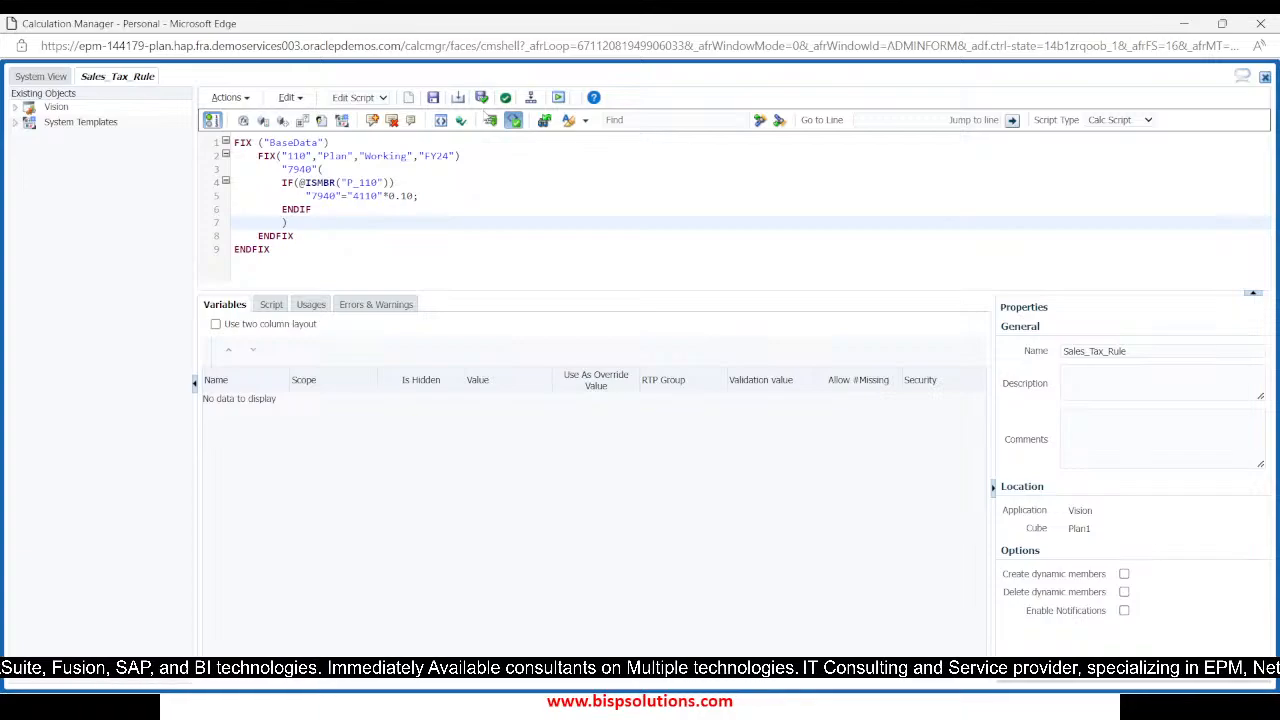
Validate and save Sales_Tax_Rule and deploy it, acknowledging both result dialogs
{"action": "left_click", "coordinate": [481, 97]}
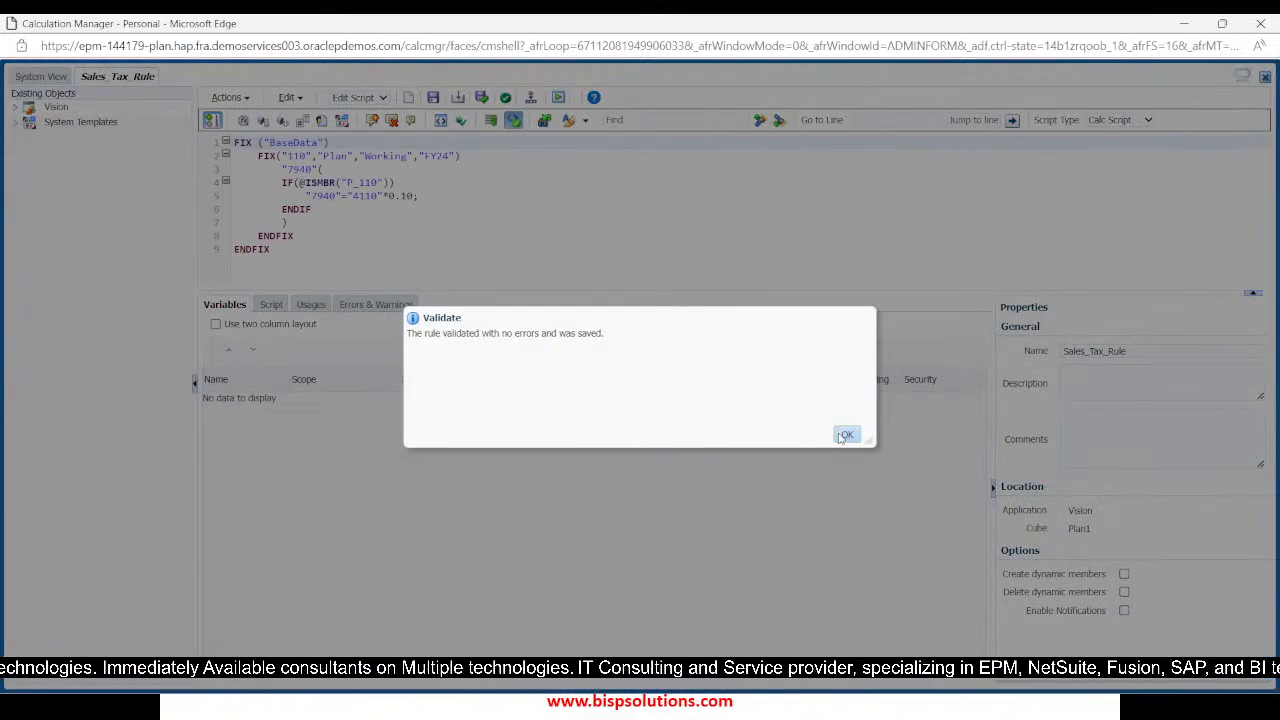
{"action": "left_click", "coordinate": [845, 436]}
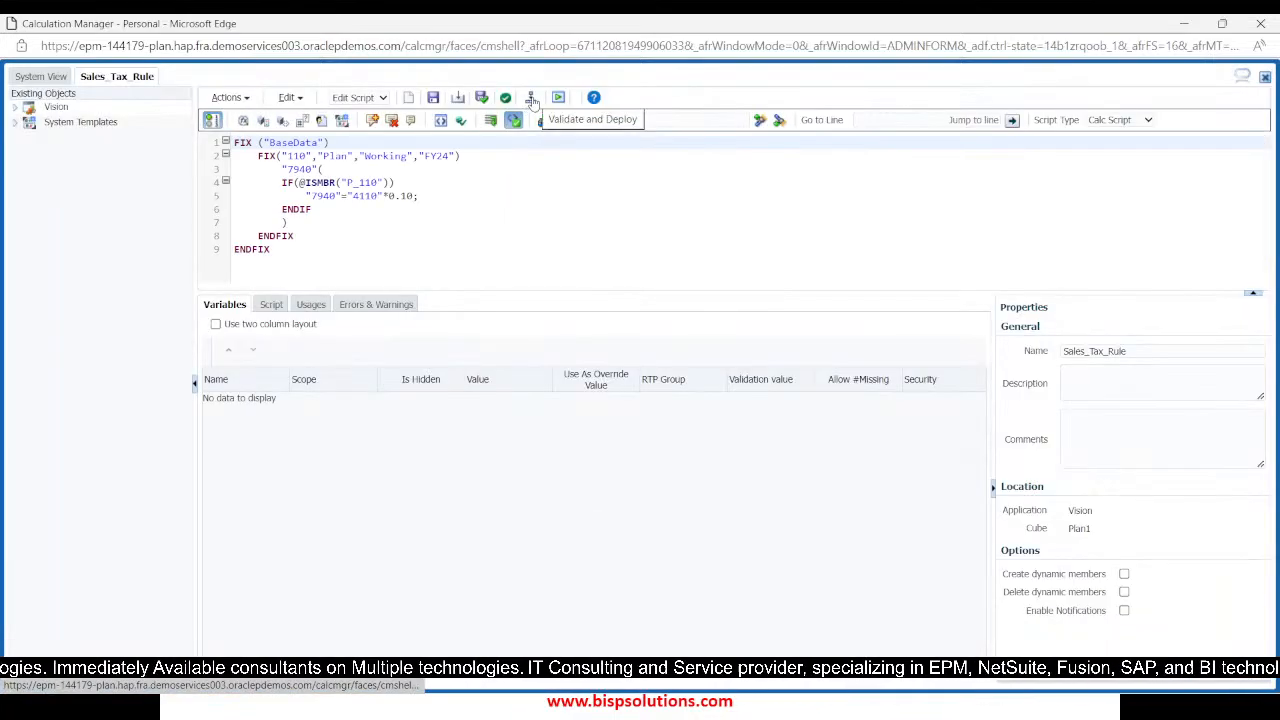
{"action": "left_click", "coordinate": [586, 124]}
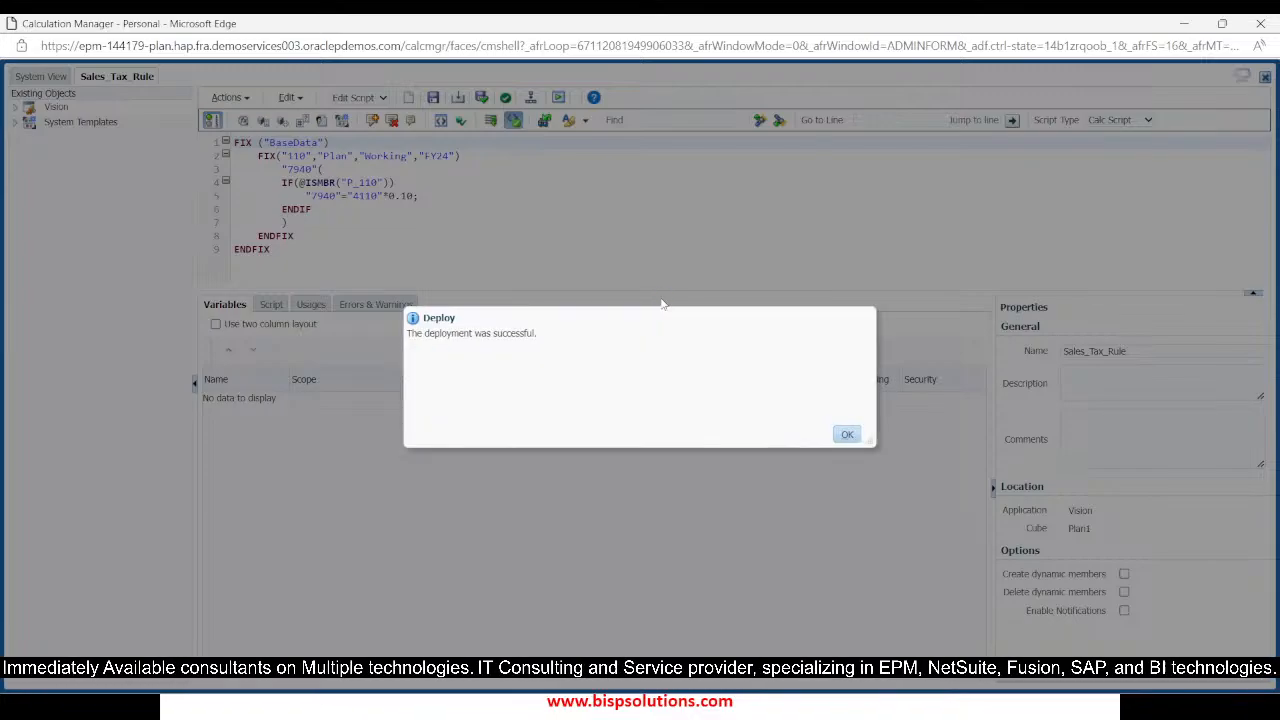
{"action": "left_click", "coordinate": [847, 434]}
Switch to the Excel workbook Book1, set 4110: Hardware in Jan to 100000 and submit the data
{"action": "key", "text": "alt+Tab"}
{"action": "key", "text": "alt+Tab"}
{"action": "key", "text": "alt+Tab"}
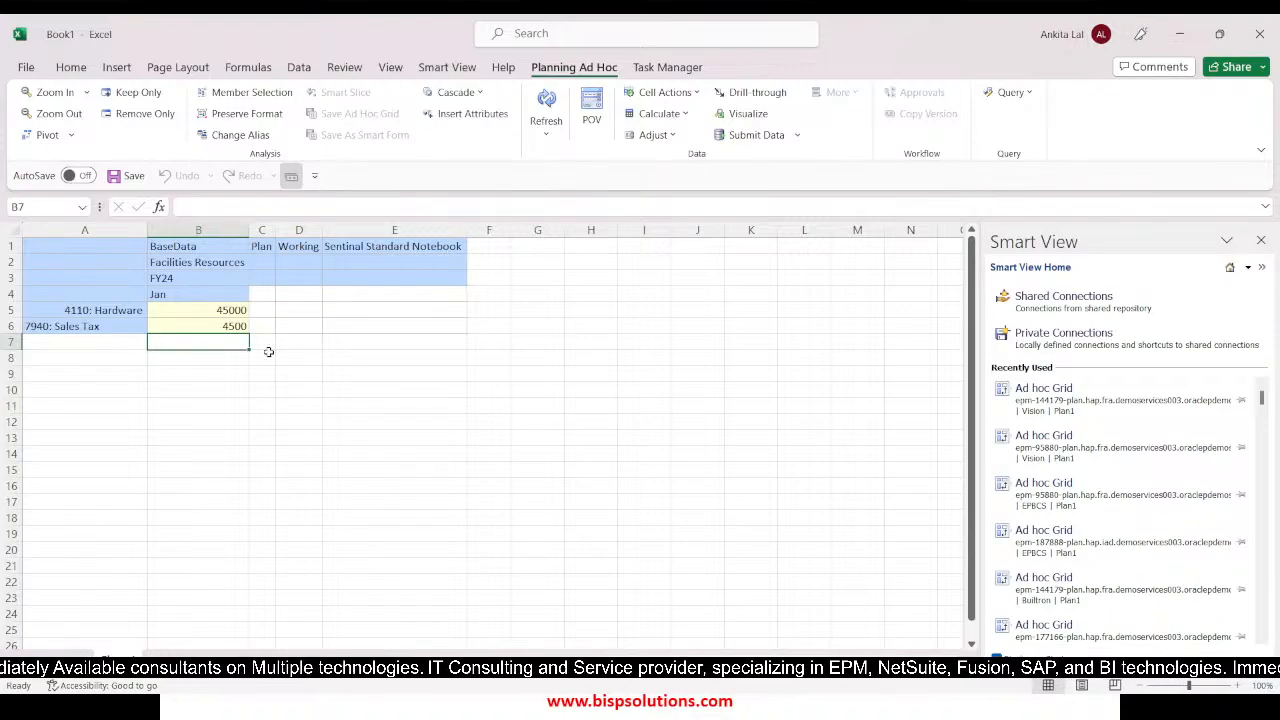
{"action": "left_click", "coordinate": [220, 391]}
{"action": "left_click", "coordinate": [175, 310]}
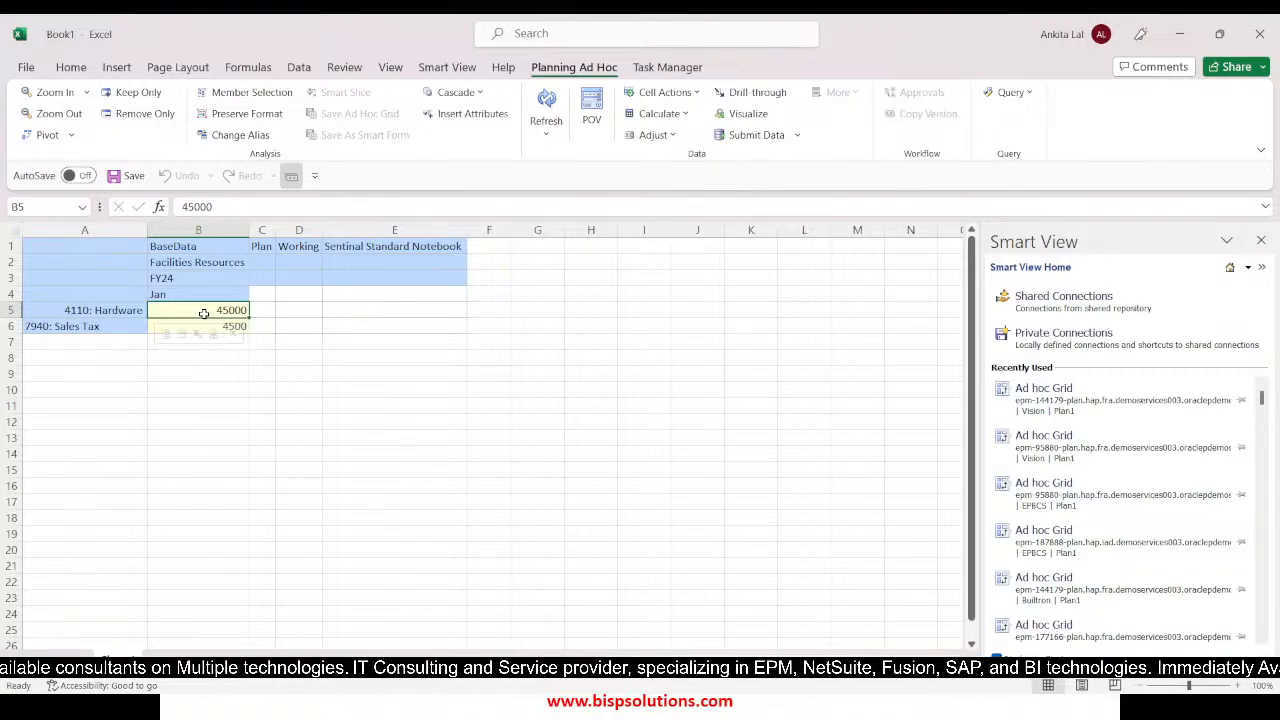
{"action": "type", "text": "100000"}
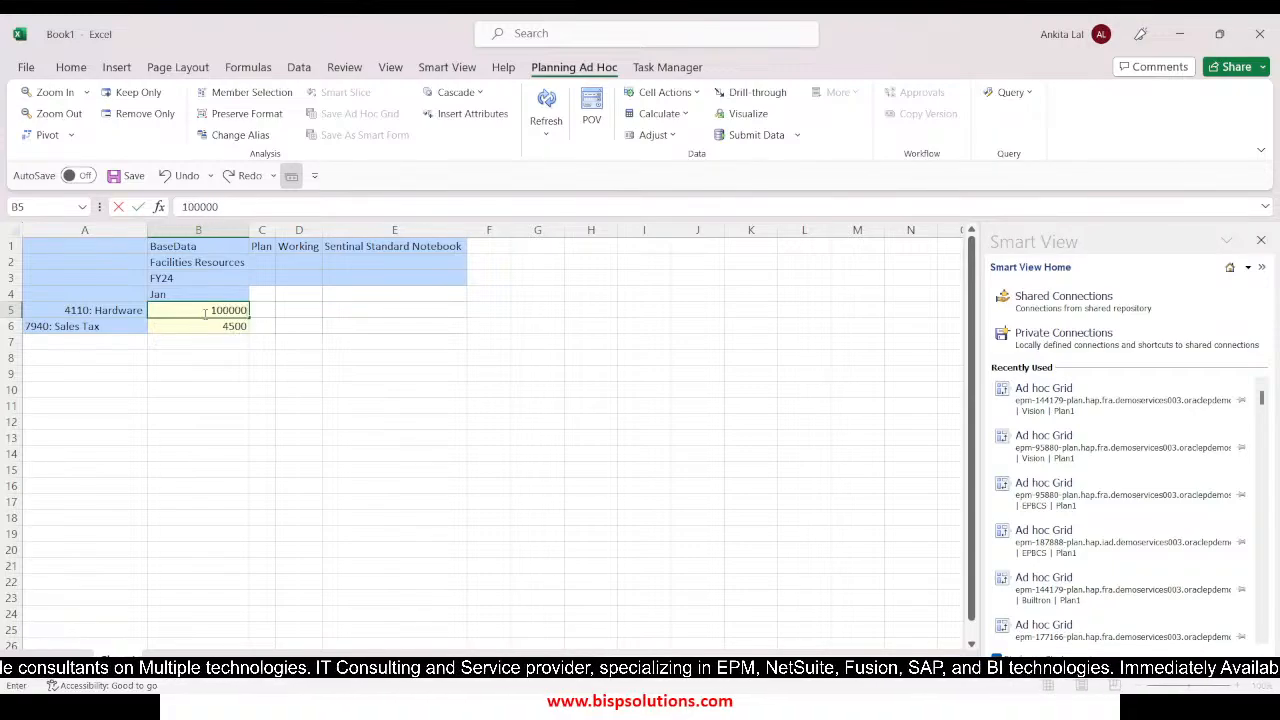
{"action": "key", "text": "Return"}
{"action": "left_click", "coordinate": [205, 313]}
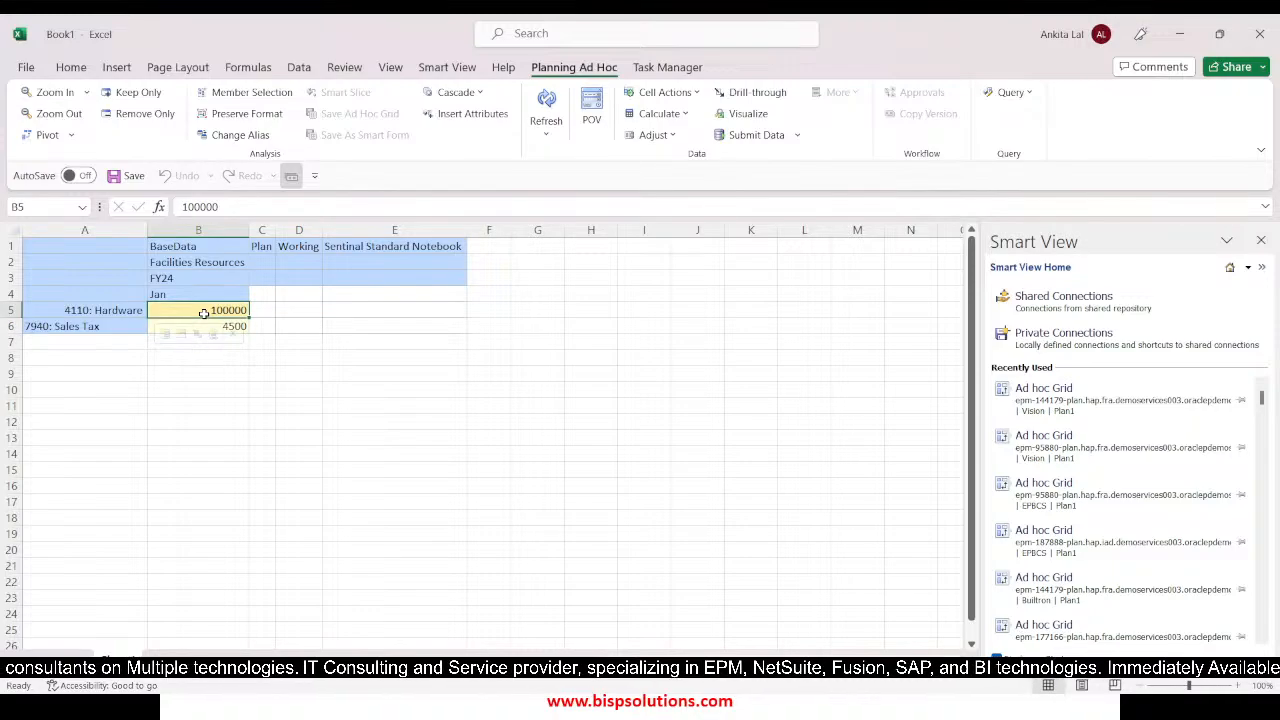
{"action": "left_click", "coordinate": [752, 135]}
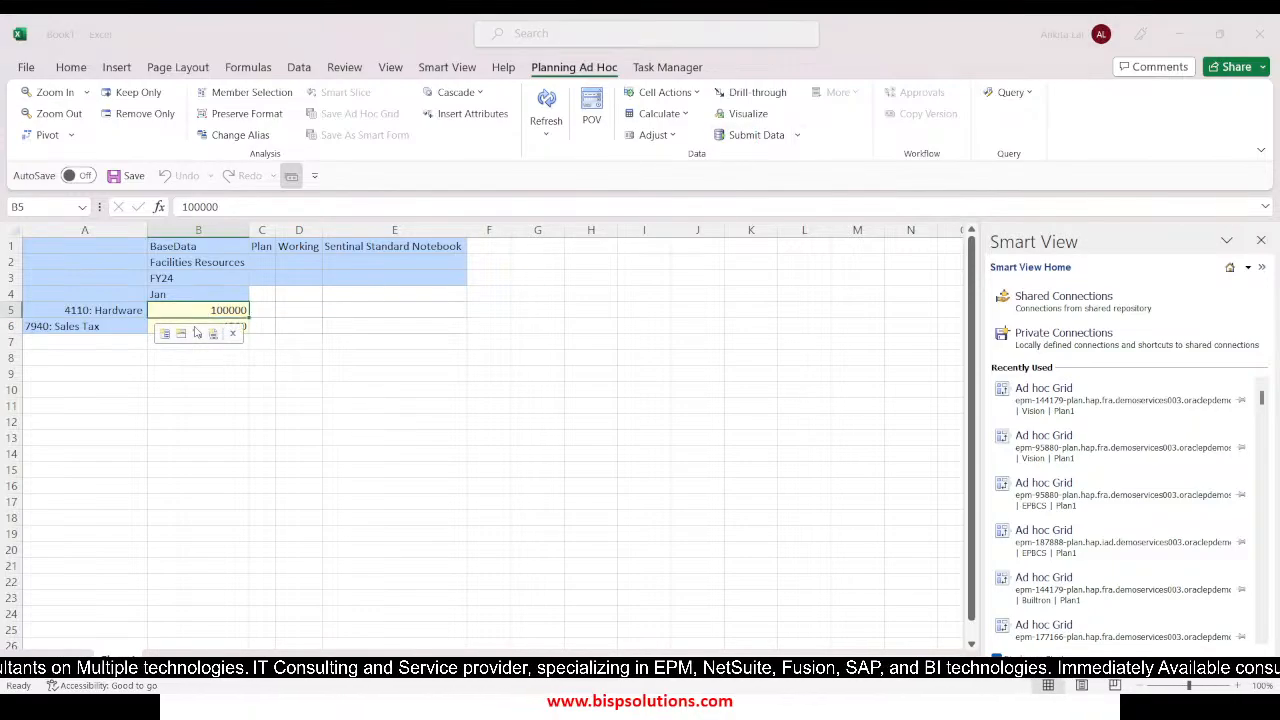
Set 7940: Sales Tax for Jan to #Missing in the ad hoc grid and submit the data
{"action": "key", "text": "Down"}
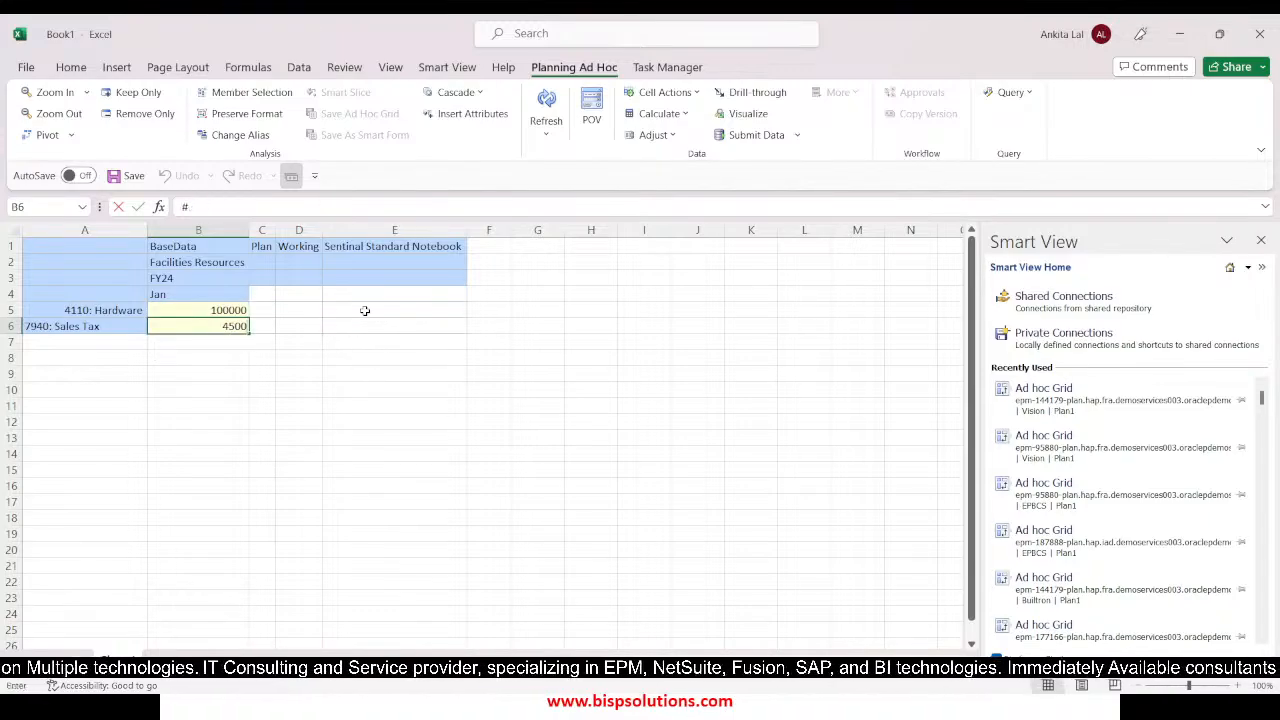
{"action": "type", "text": "#MIssing"}
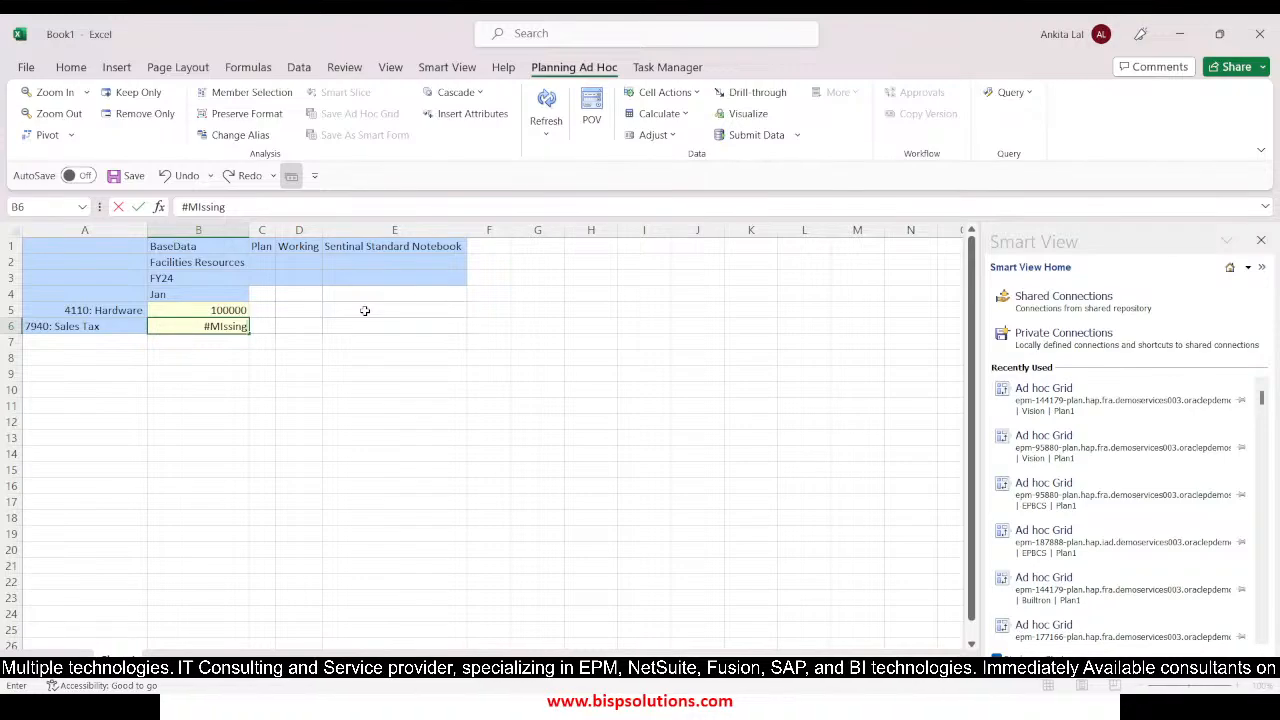
{"action": "key", "text": "Return"}
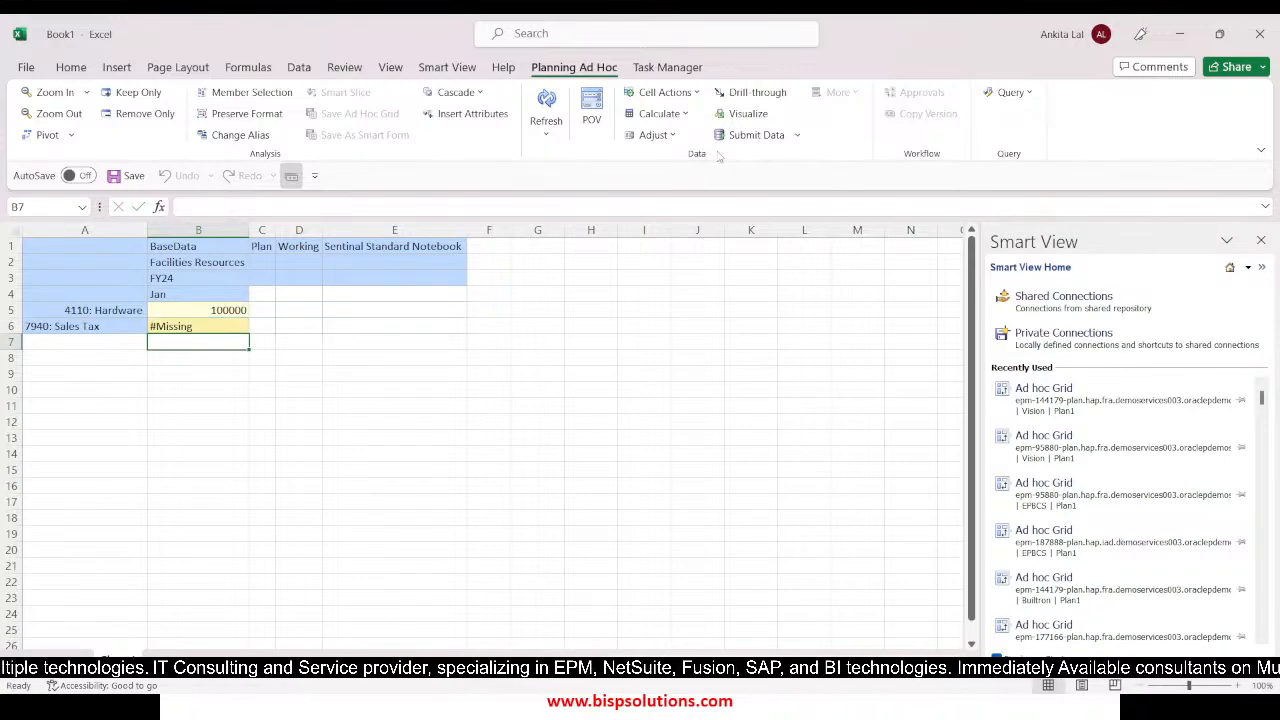
{"action": "left_click", "coordinate": [768, 137]}
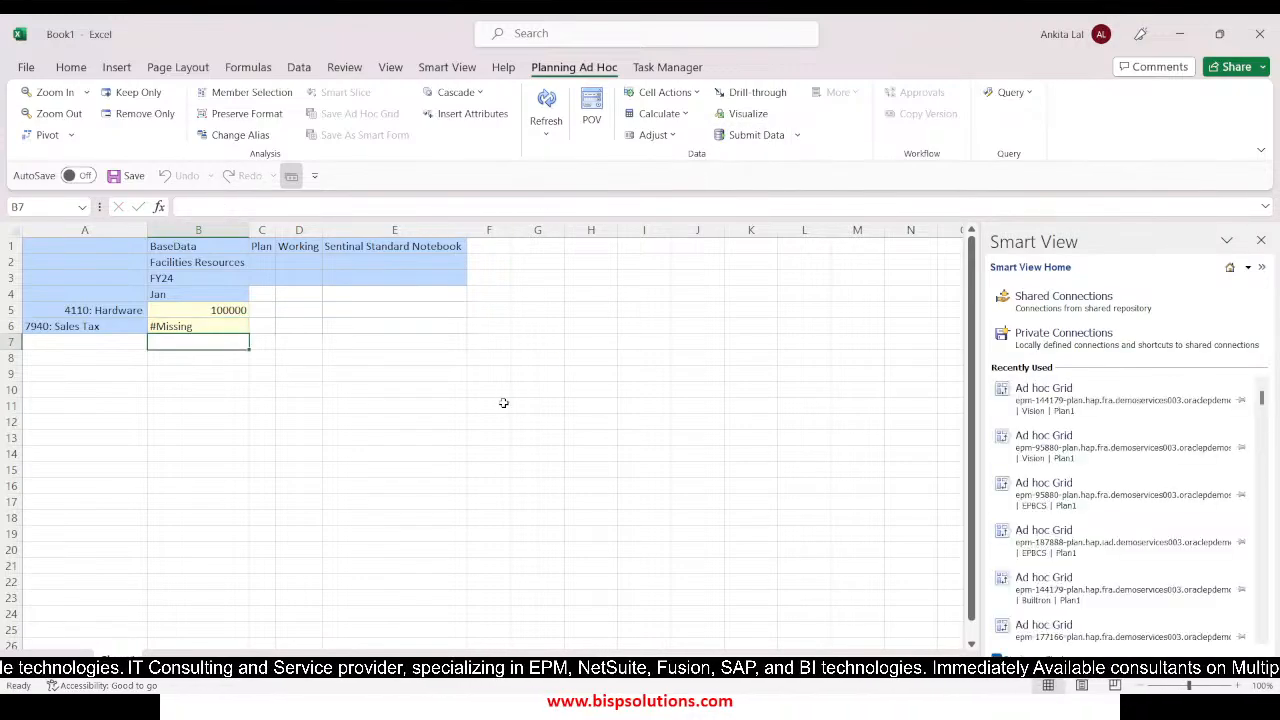
{"action": "left_click", "coordinate": [230, 473]}
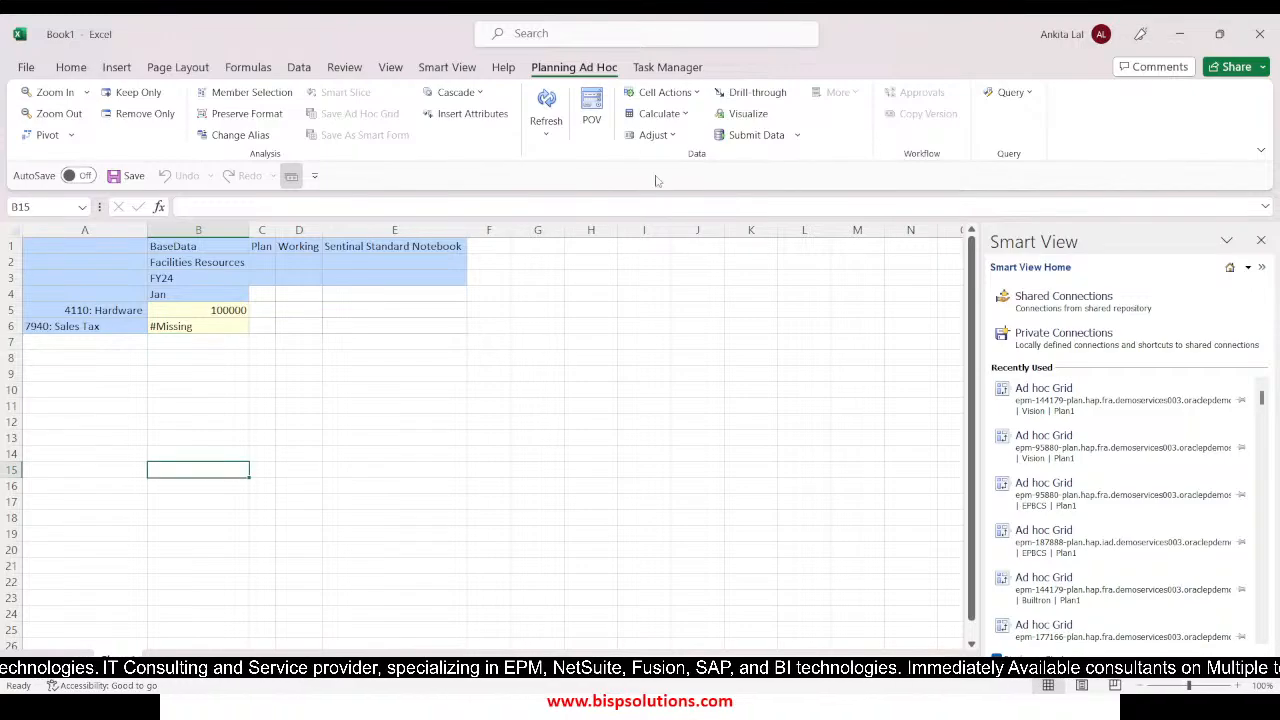
Open the business rules list and restrict it to plan type Plan1 by excluding Plan2, Plan3, Vis1ASO and VisASO
{"action": "left_click", "coordinate": [676, 113]}
{"action": "left_click", "coordinate": [679, 136]}
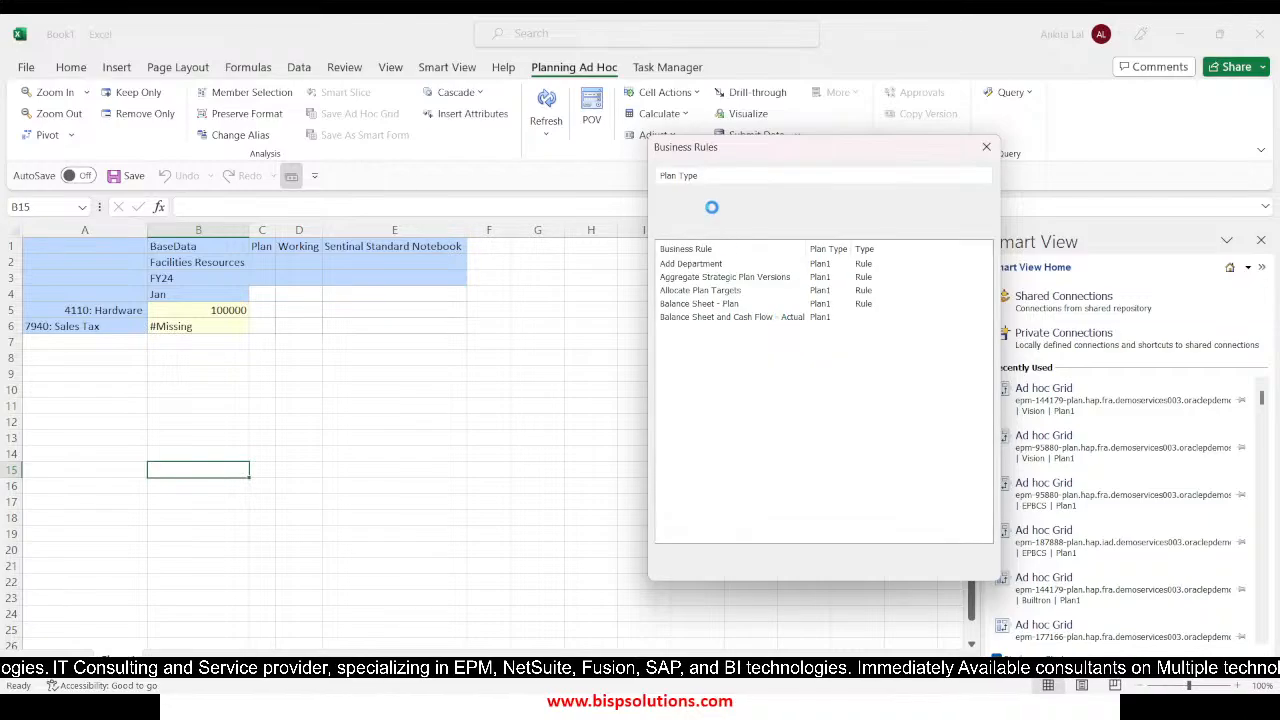
{"action": "left_click", "coordinate": [666, 191]}
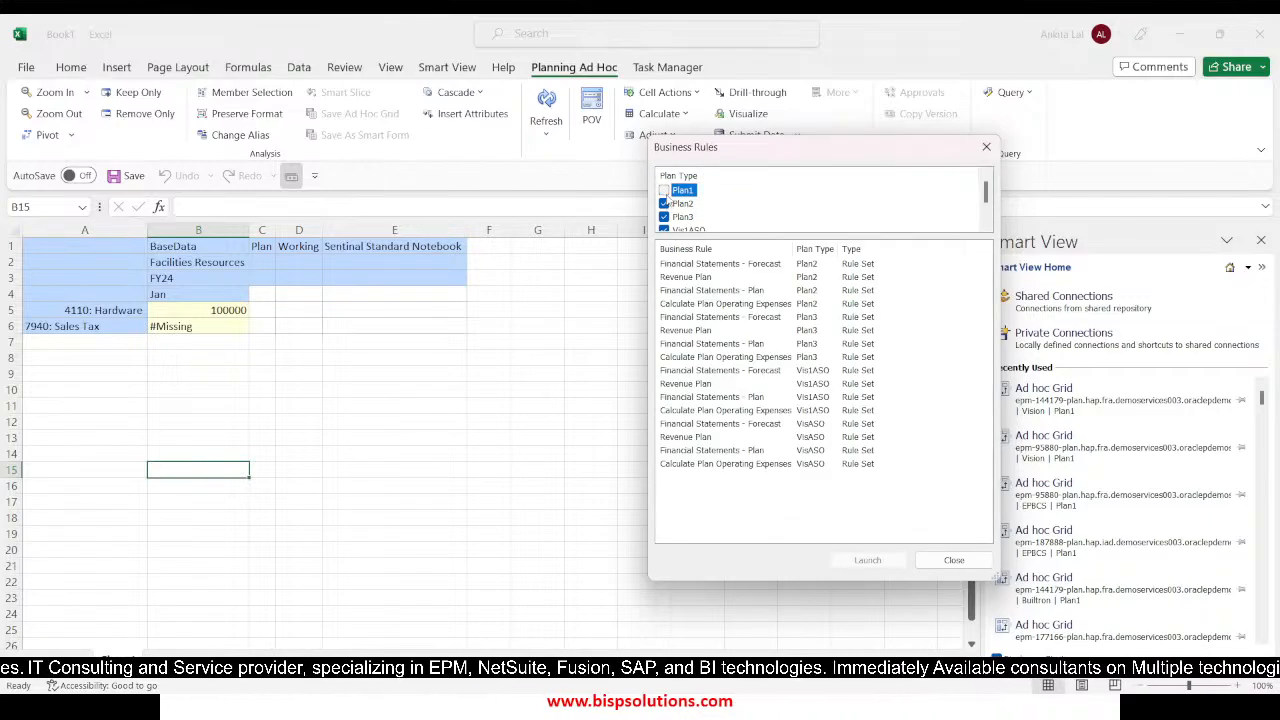
{"action": "left_click", "coordinate": [665, 191]}
{"action": "left_click", "coordinate": [664, 203]}
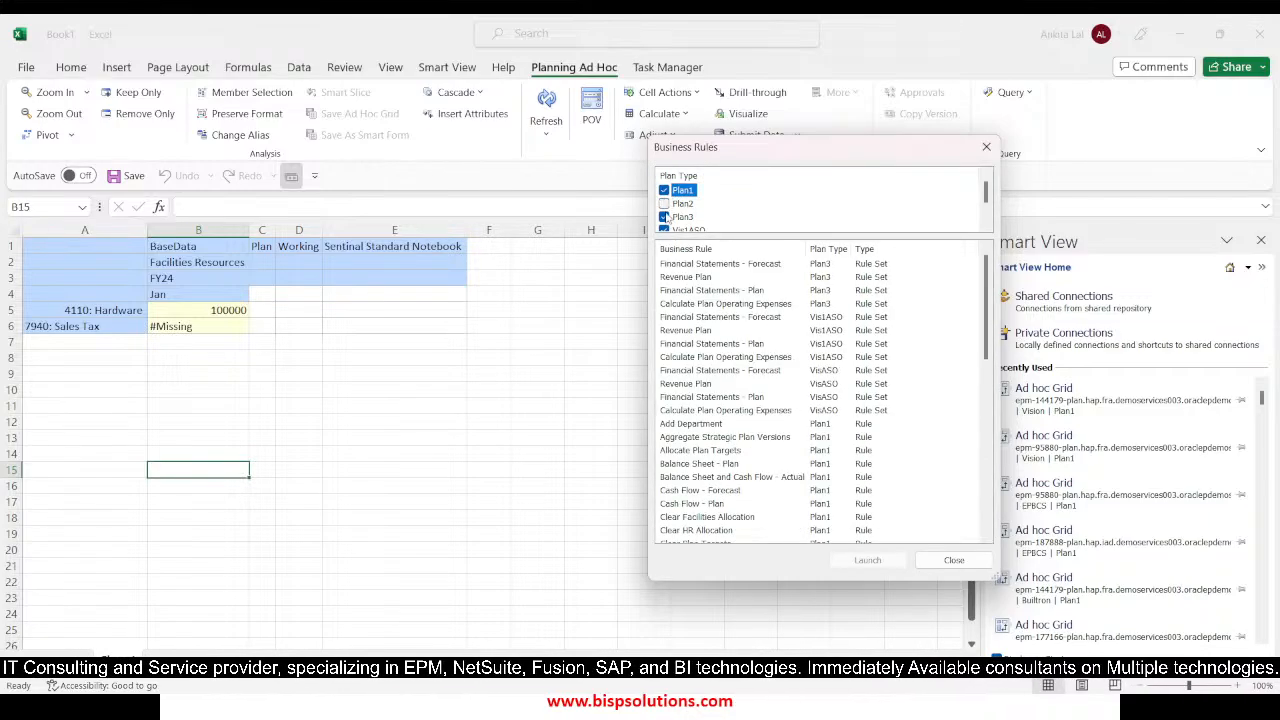
{"action": "left_click", "coordinate": [664, 217]}
{"action": "left_click", "coordinate": [665, 231]}
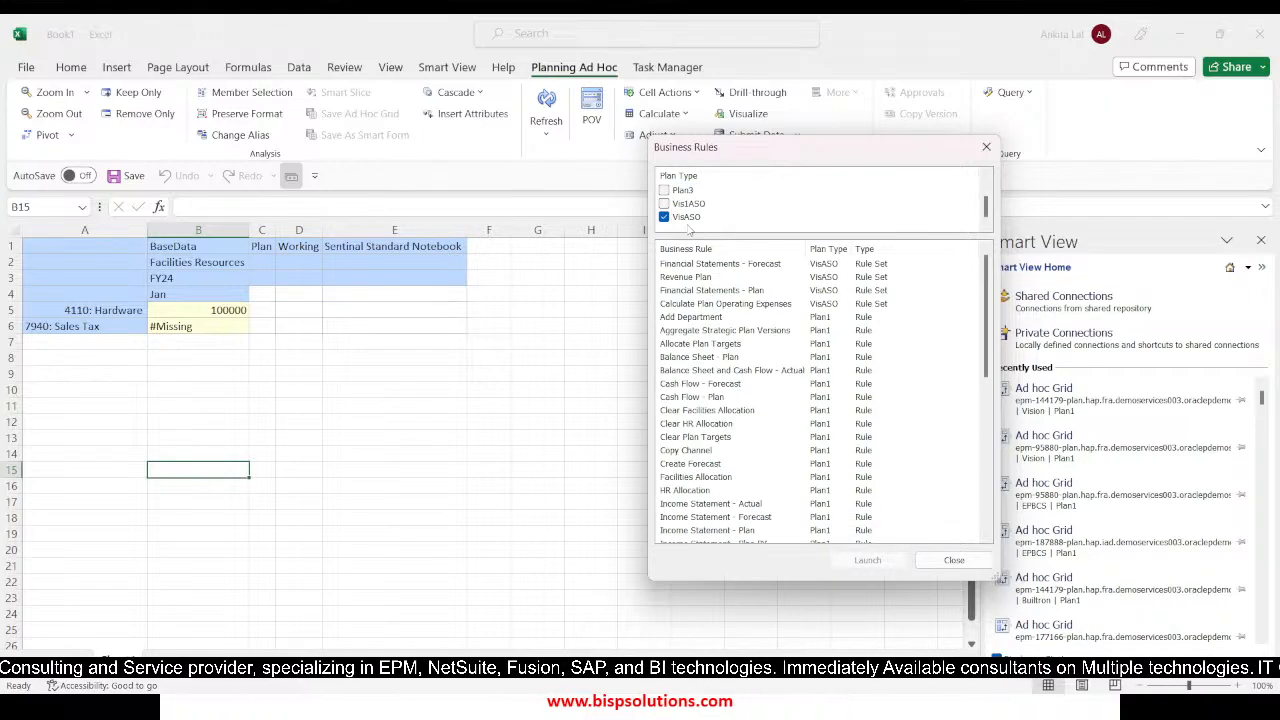
{"action": "left_click", "coordinate": [664, 217]}
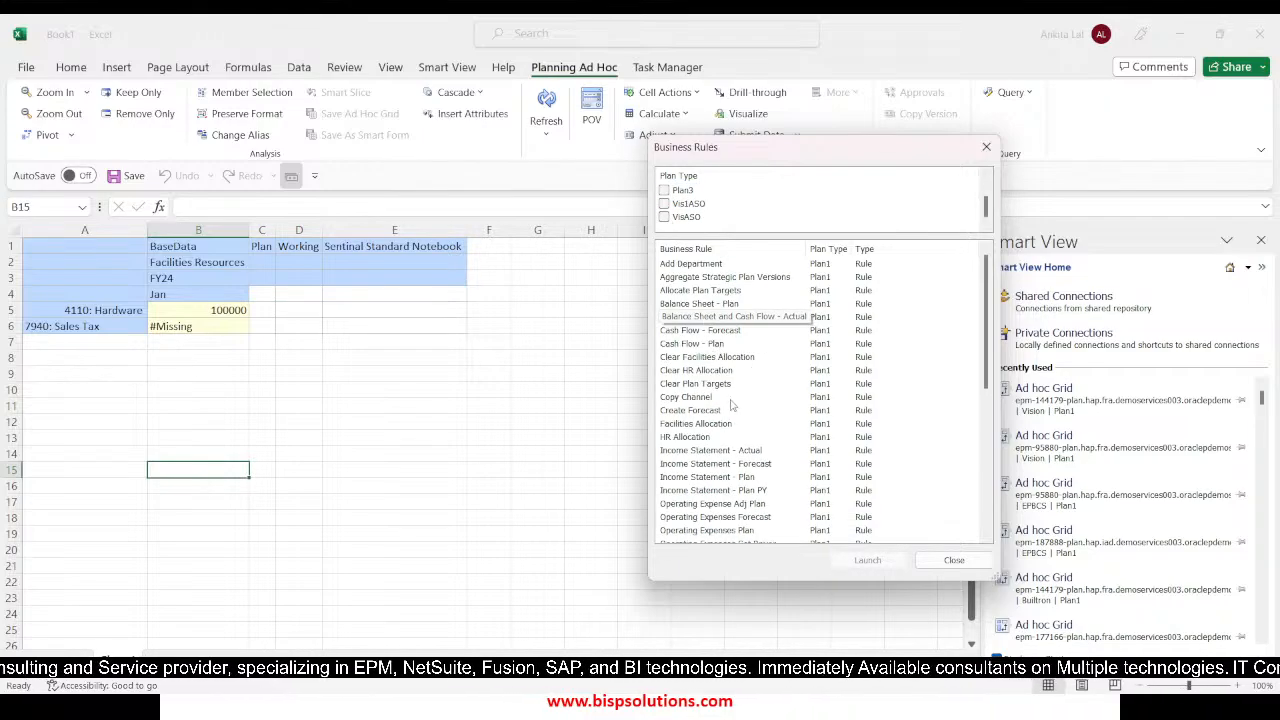
Launch Sales_Tax_Rule on Plan1, close the business rules list and refresh the grid to check the sales tax
{"action": "scroll", "coordinate": [735, 378], "scroll_direction": "down", "scroll_amount": 3}
{"action": "scroll", "coordinate": [733, 378], "scroll_direction": "down", "scroll_amount": 2}
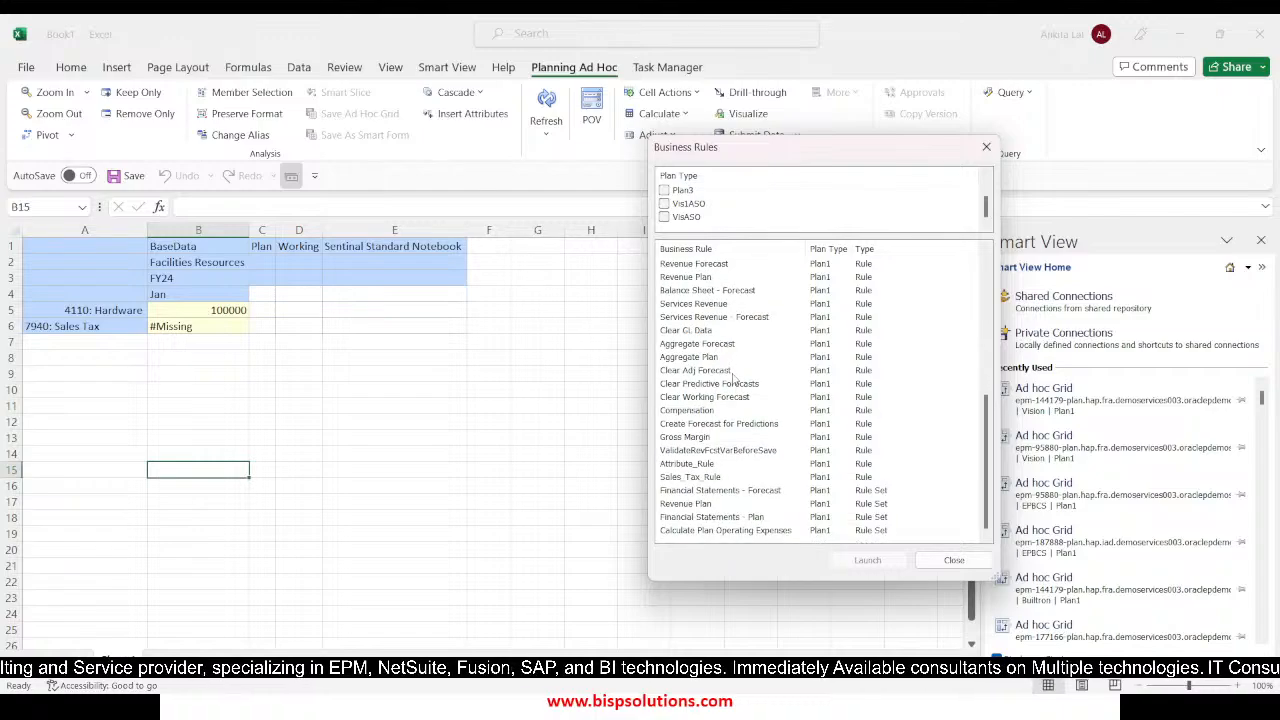
{"action": "left_click", "coordinate": [688, 477]}
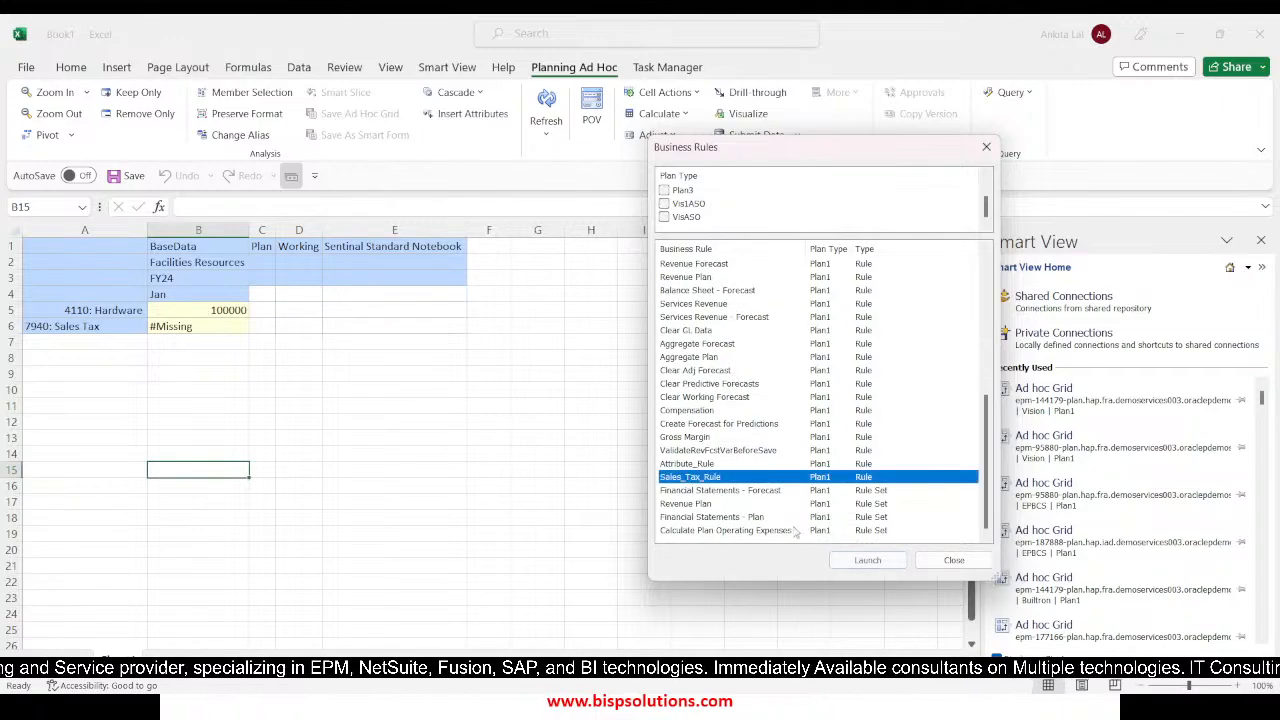
{"action": "left_click", "coordinate": [860, 562]}
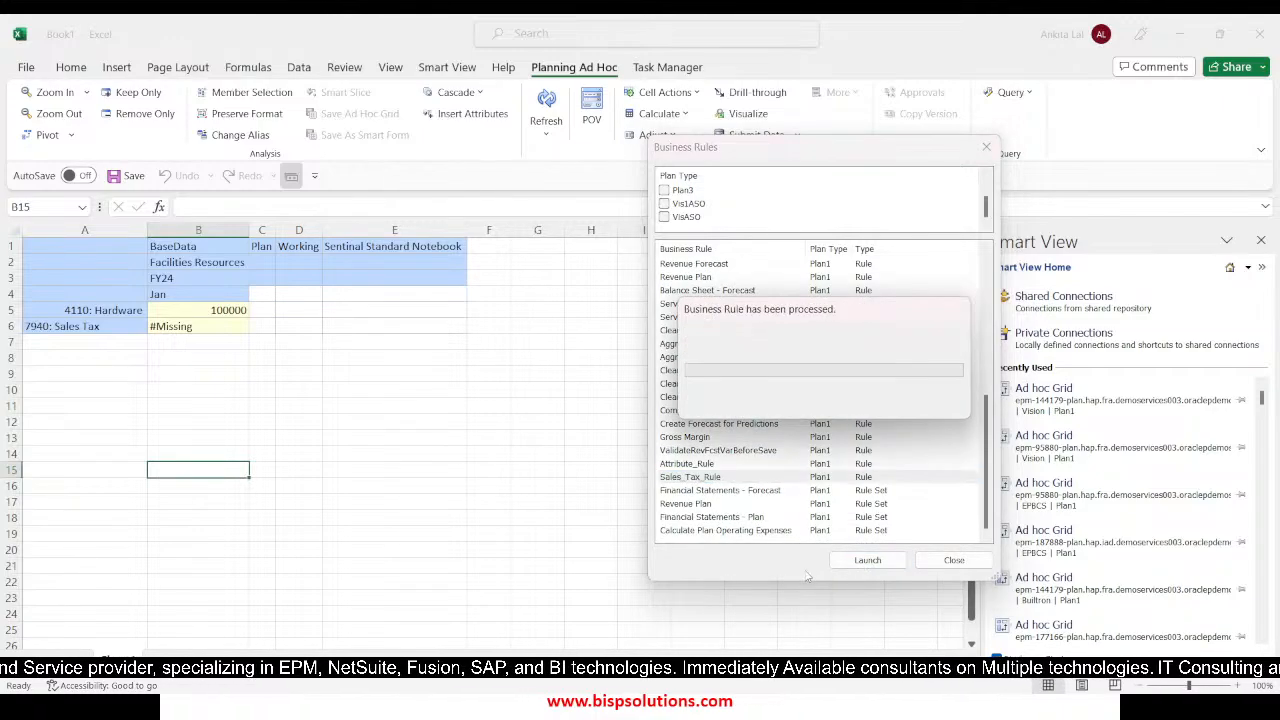
{"action": "left_click", "coordinate": [713, 424]}
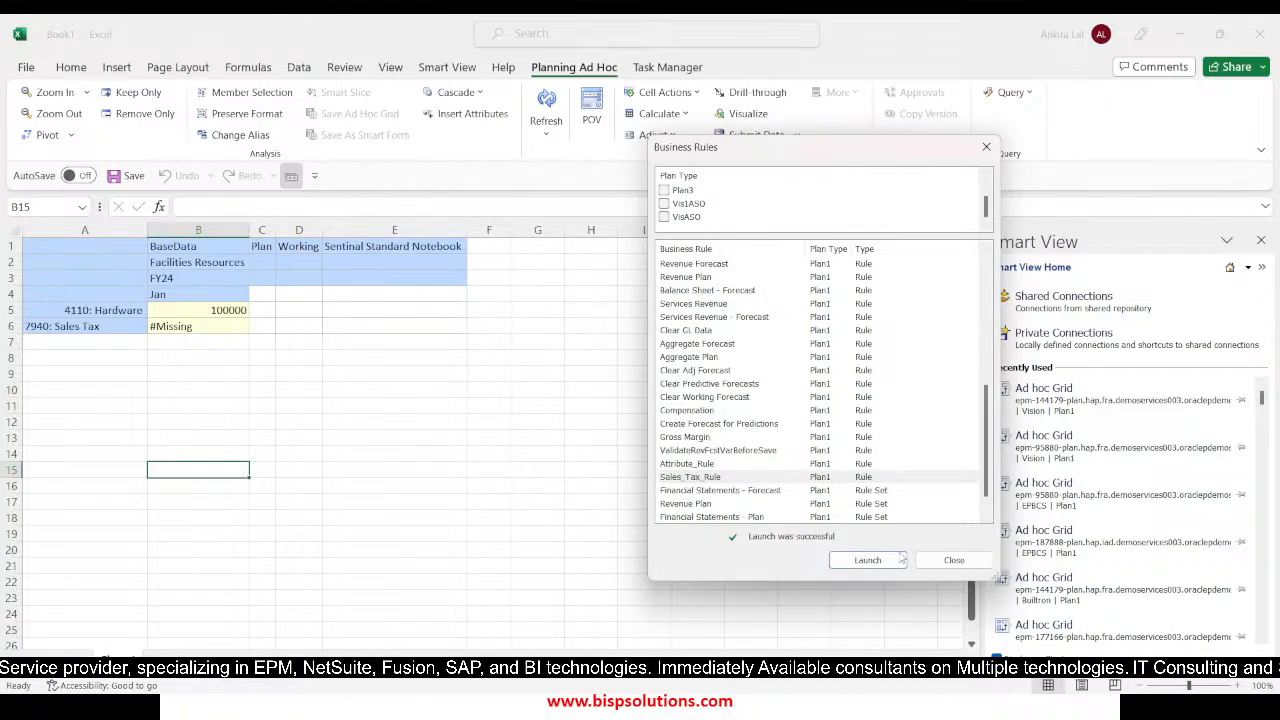
{"action": "left_click", "coordinate": [942, 559]}
{"action": "left_click", "coordinate": [546, 108]}
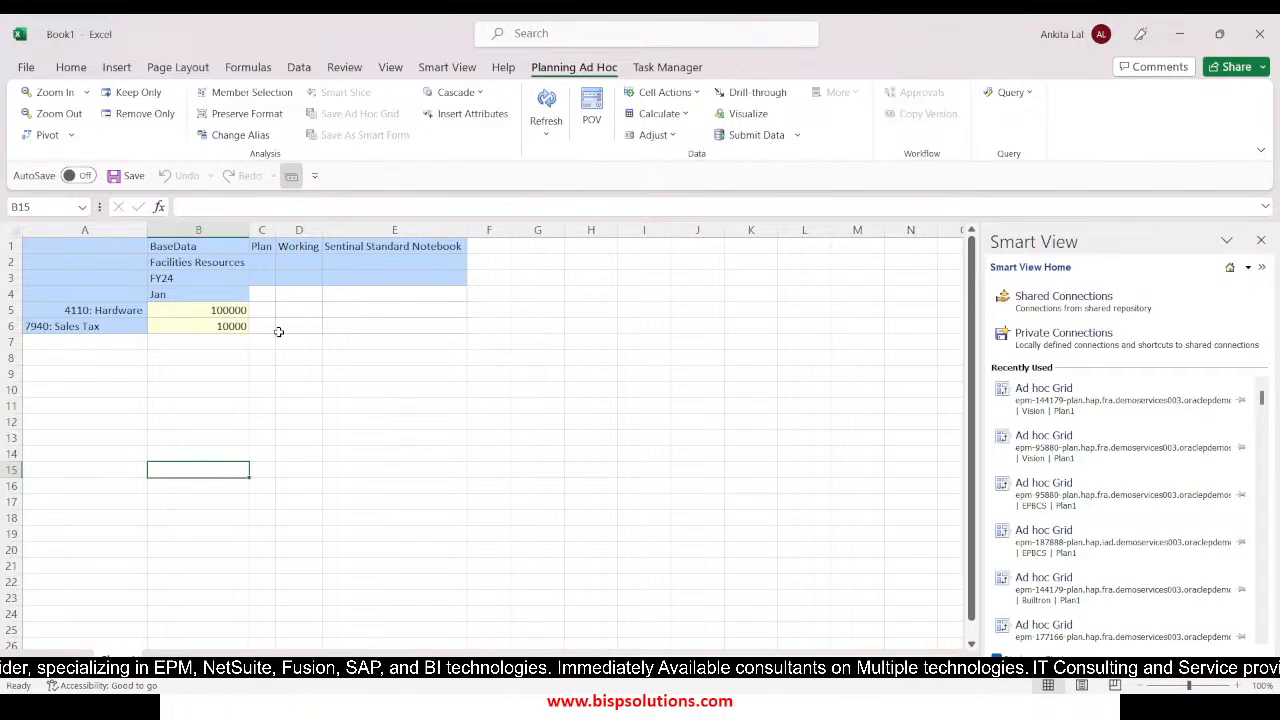
Switch to Calculation Manager, review the Sales_Tax_Rule script and return to the System View
{"action": "key", "text": "alt+Tab"}
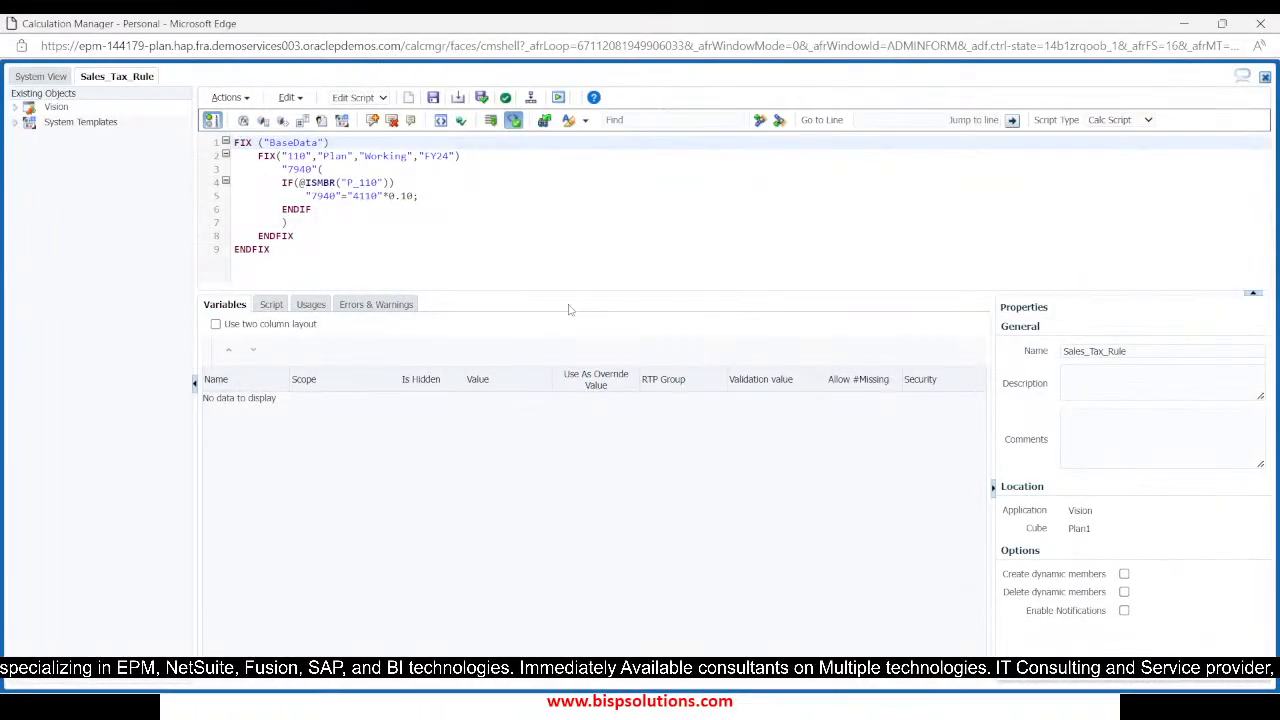
{"action": "left_click", "coordinate": [546, 213]}
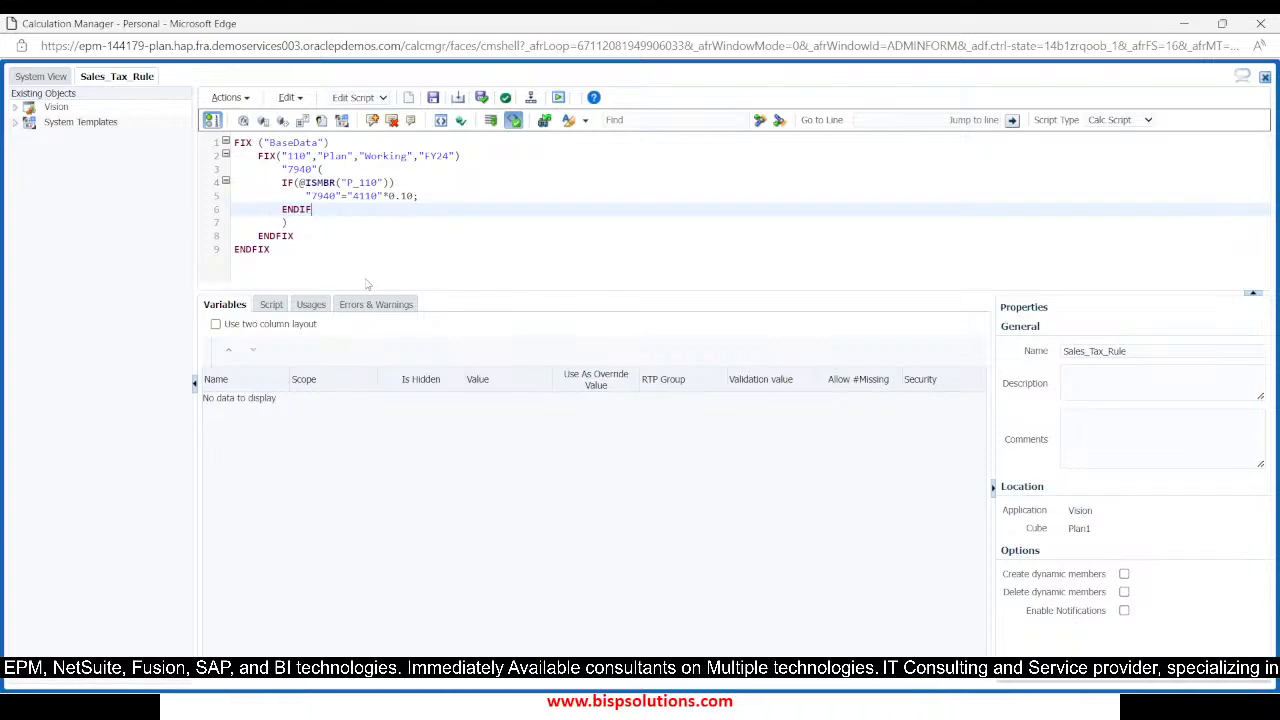
{"action": "left_click", "coordinate": [420, 237]}
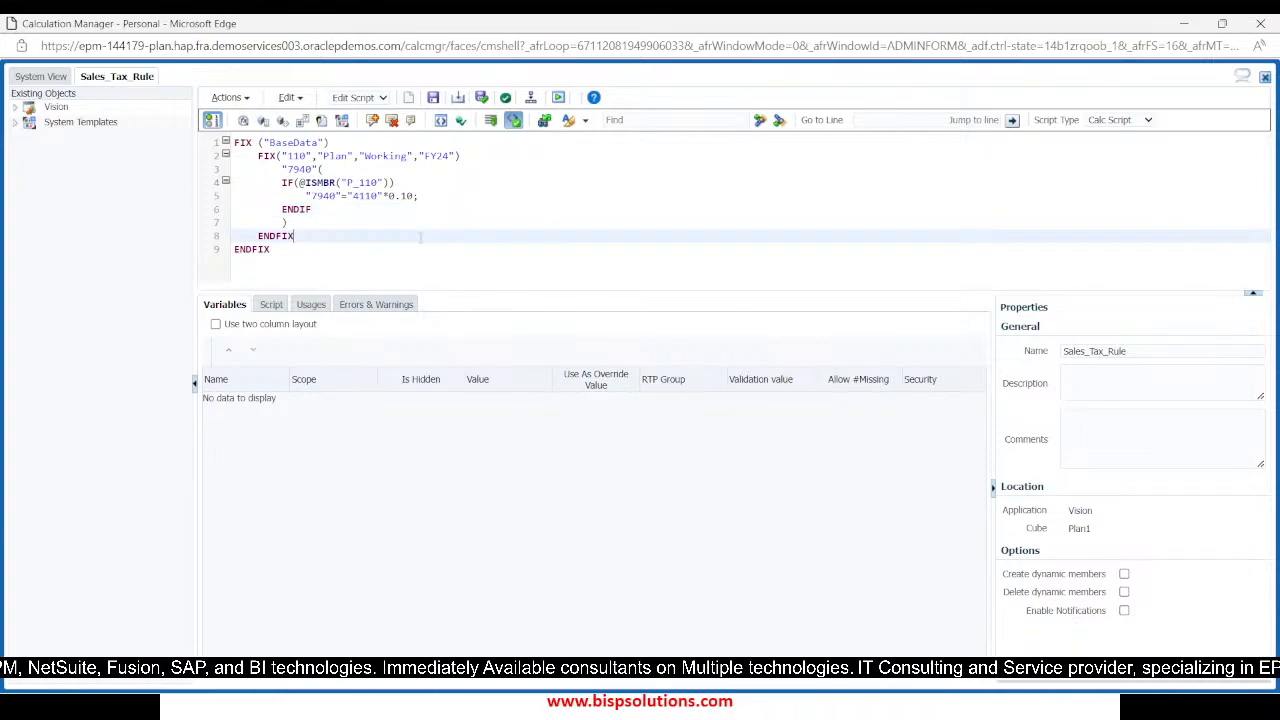
{"action": "left_click", "coordinate": [42, 76]}
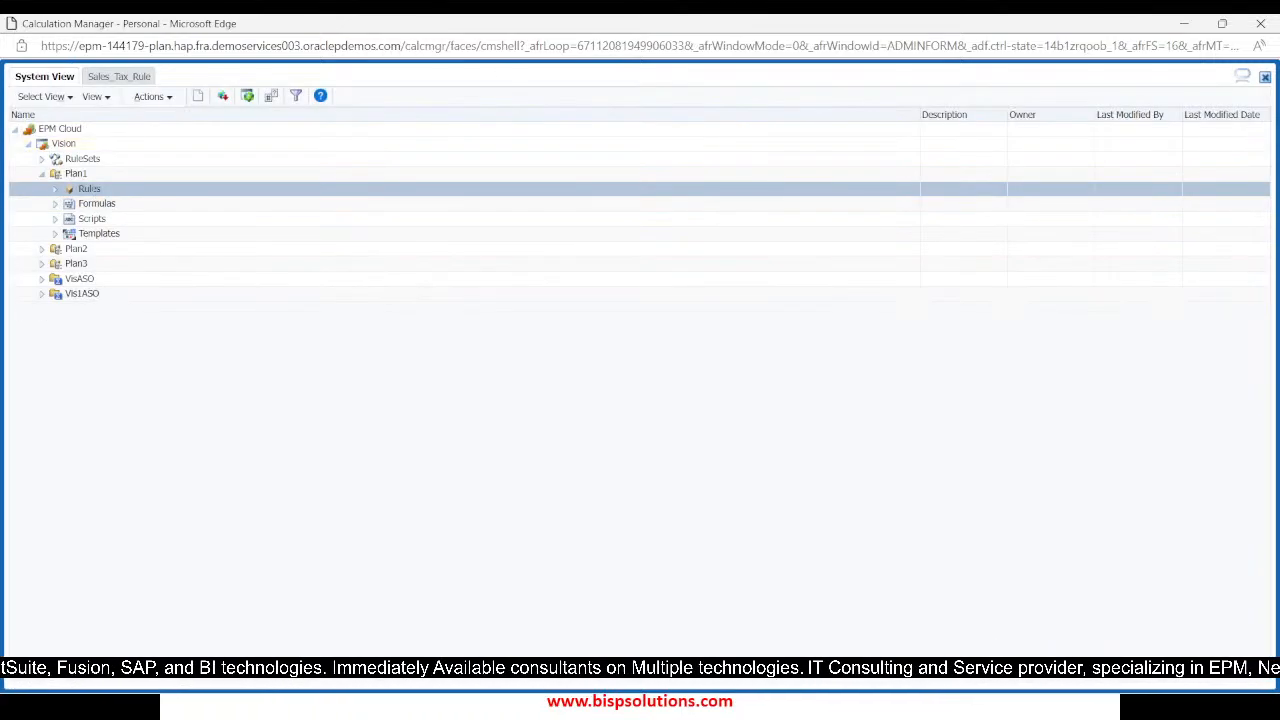
Create a rule named Rule_Attribute in Vision's Plan1 cube and change it from Designer to Edit Script mode
{"action": "right_click", "coordinate": [100, 189]}
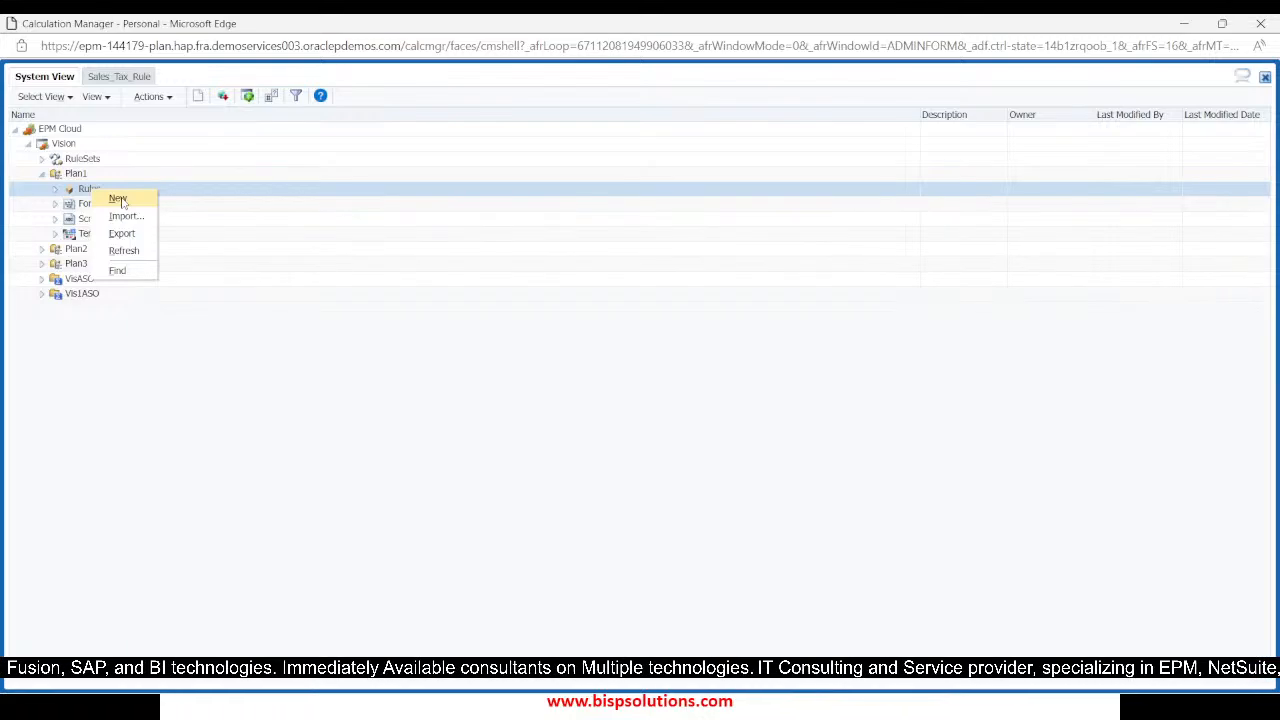
{"action": "left_click", "coordinate": [119, 200]}
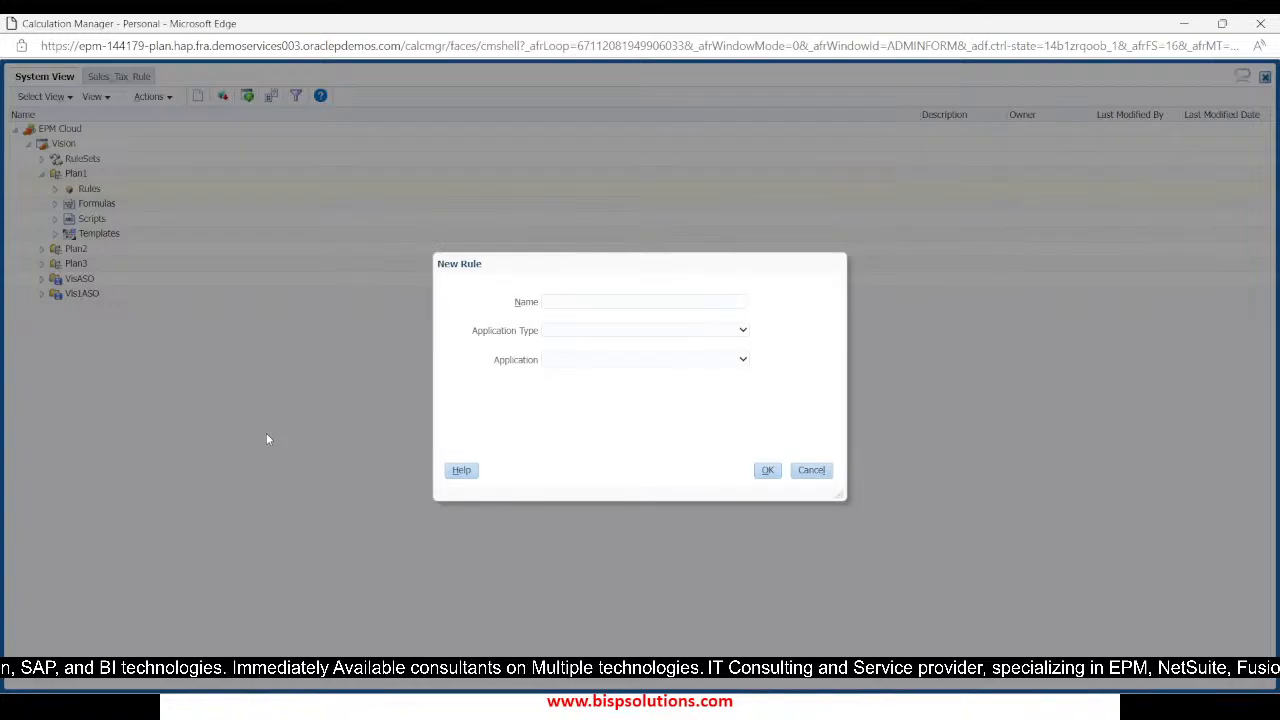
{"action": "left_click", "coordinate": [560, 301]}
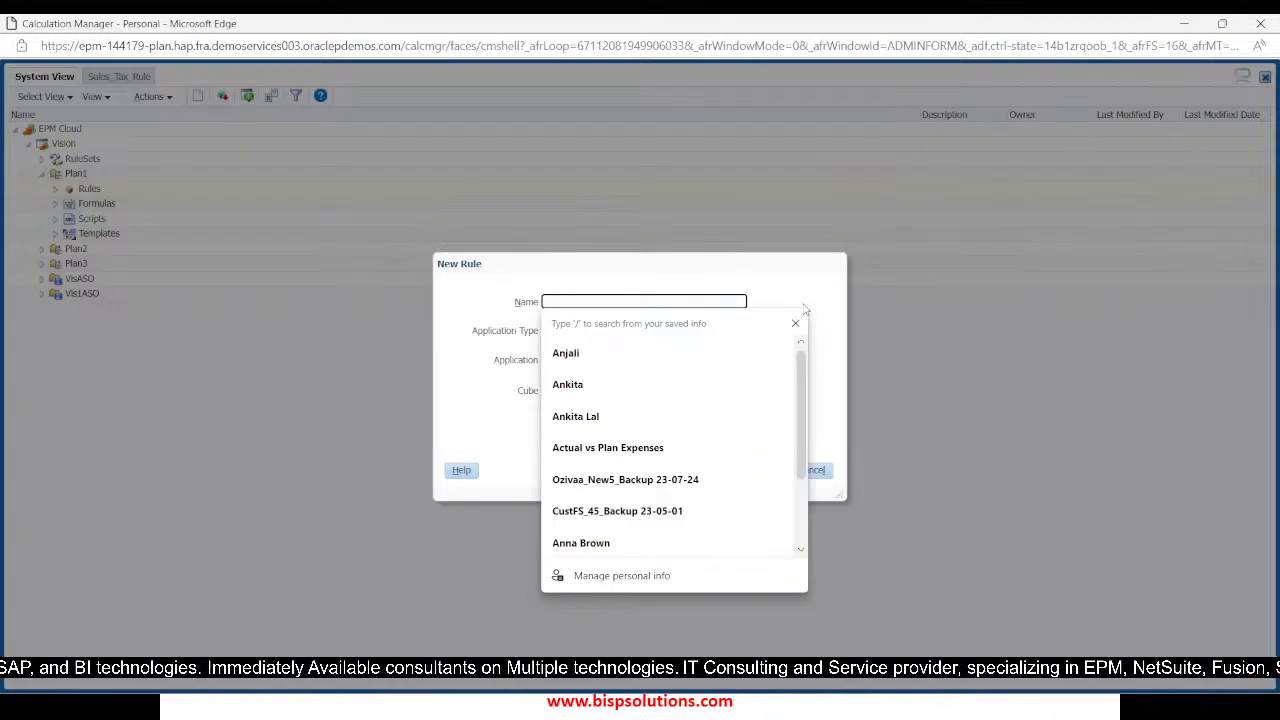
{"action": "type", "text": "Rule_"}
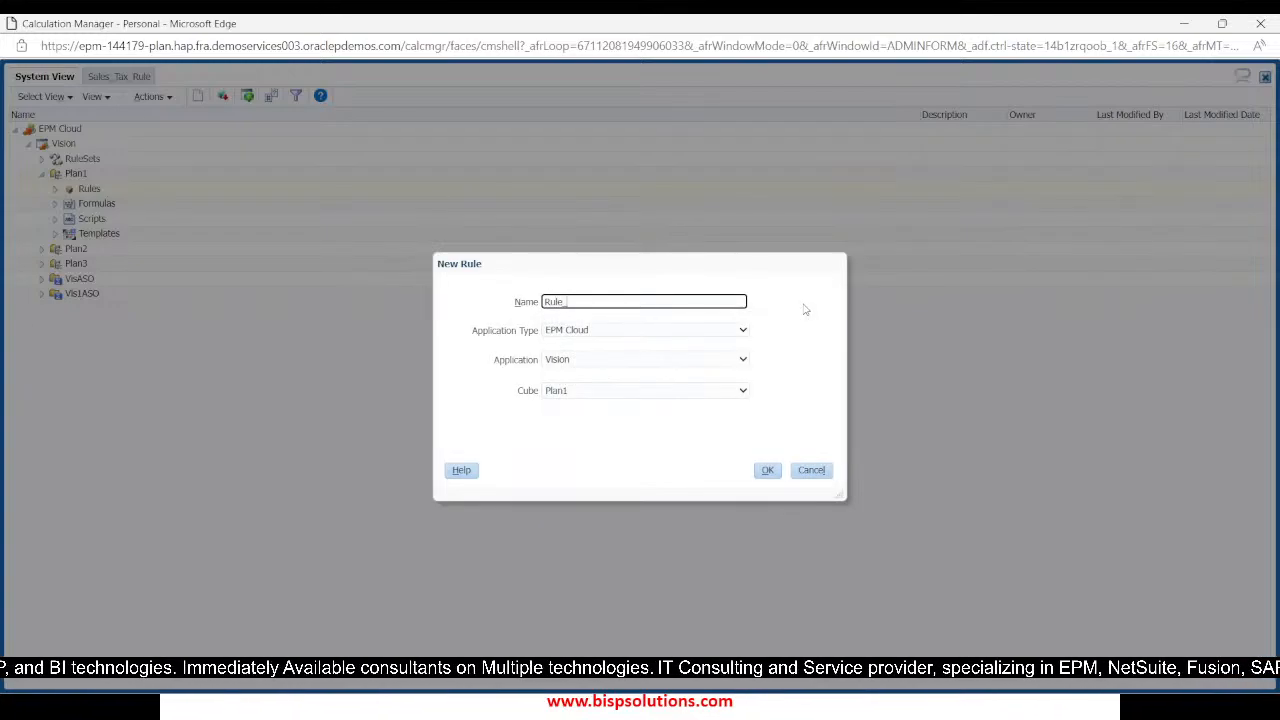
{"action": "type", "text": "Attrib"}
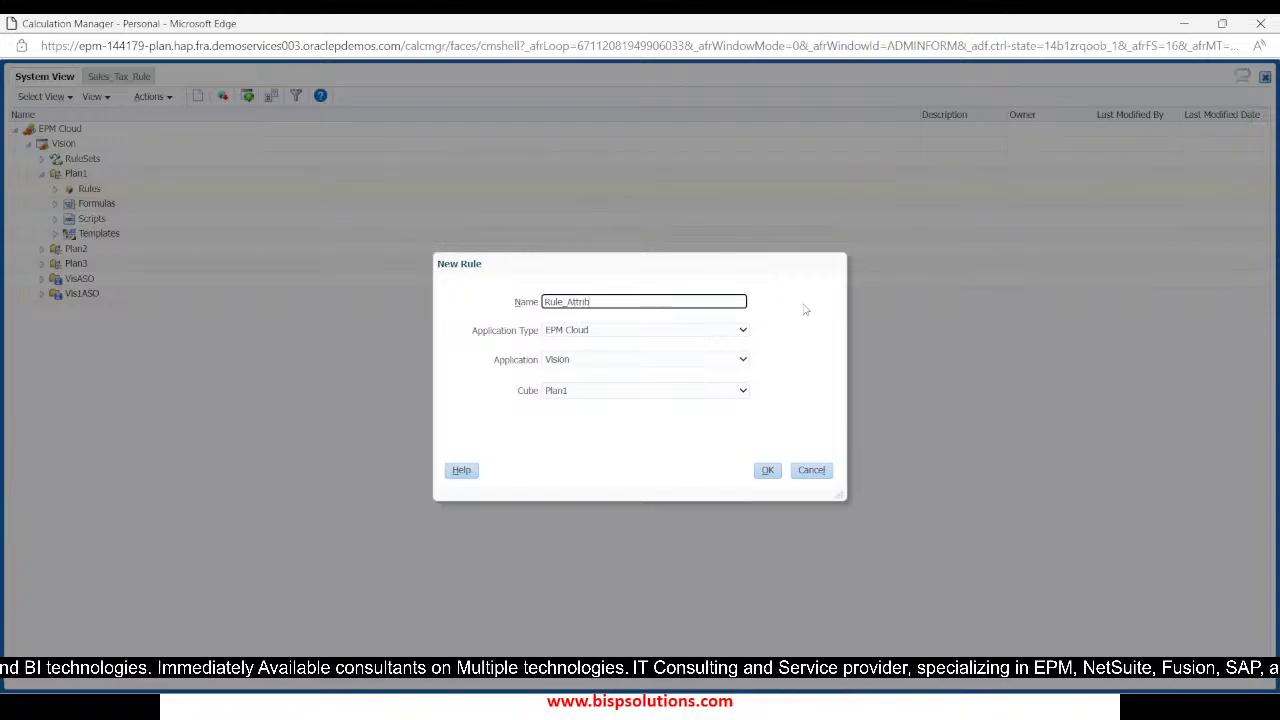
{"action": "type", "text": "utw"}
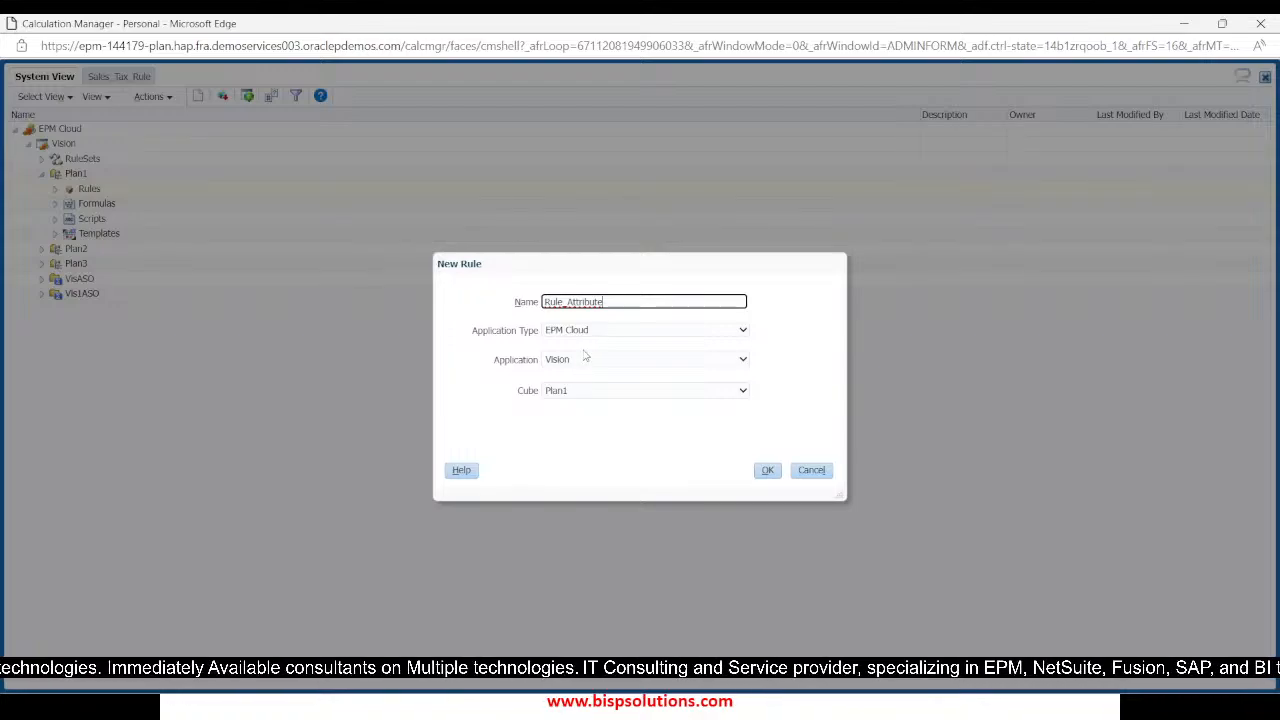
{"action": "left_click", "coordinate": [767, 472]}
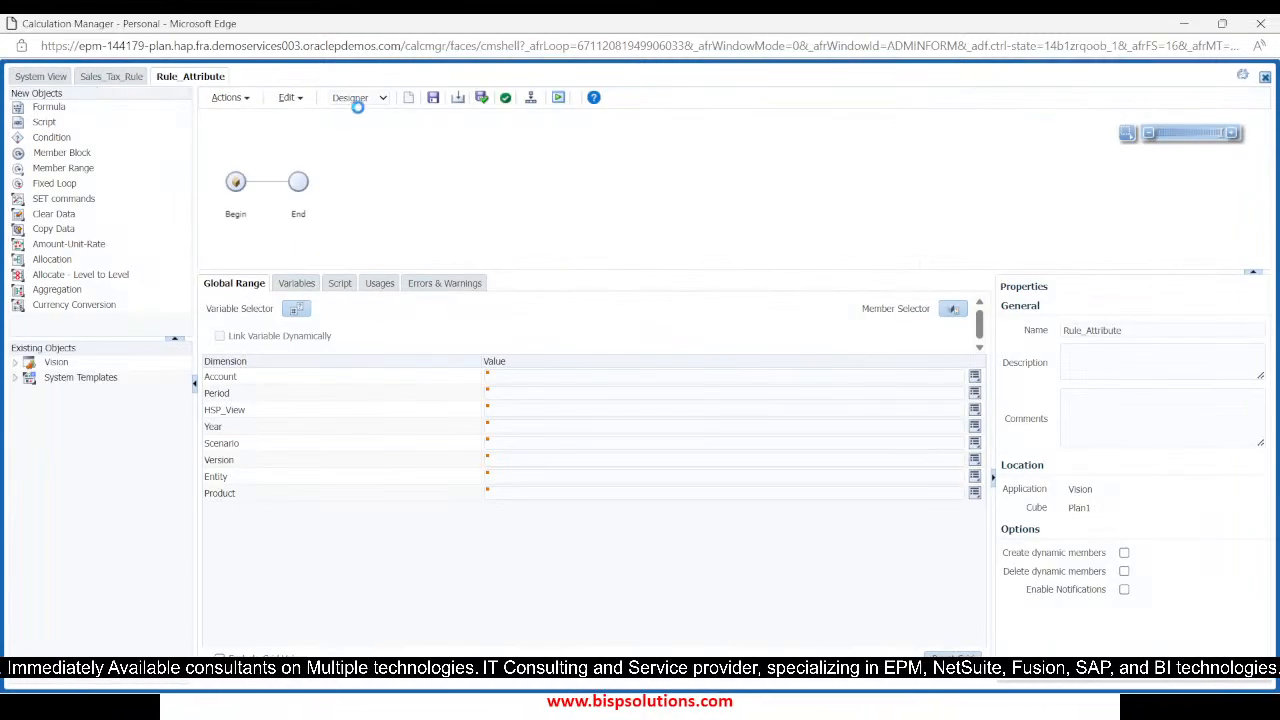
{"action": "left_click", "coordinate": [362, 100]}
{"action": "left_click", "coordinate": [355, 126]}
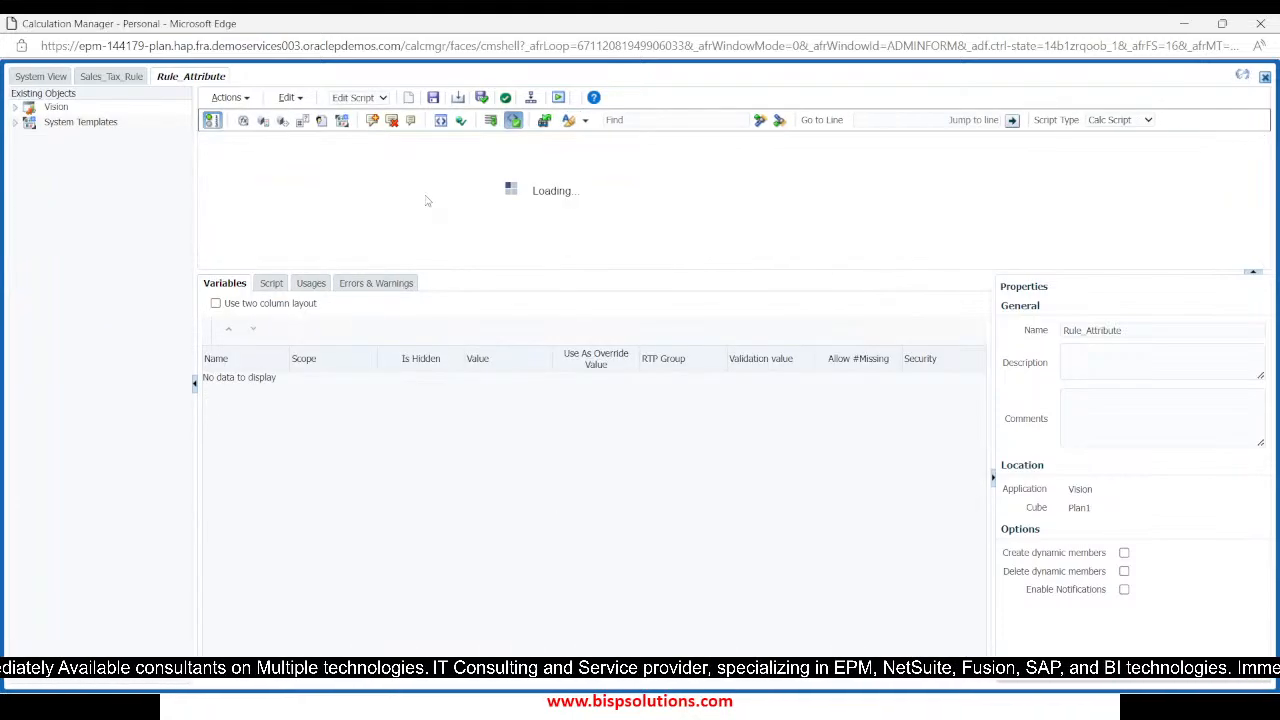
Start a nested FIX inside the BaseData FIX block with the members "P_110" and "110"
{"action": "left_click", "coordinate": [284, 157]}
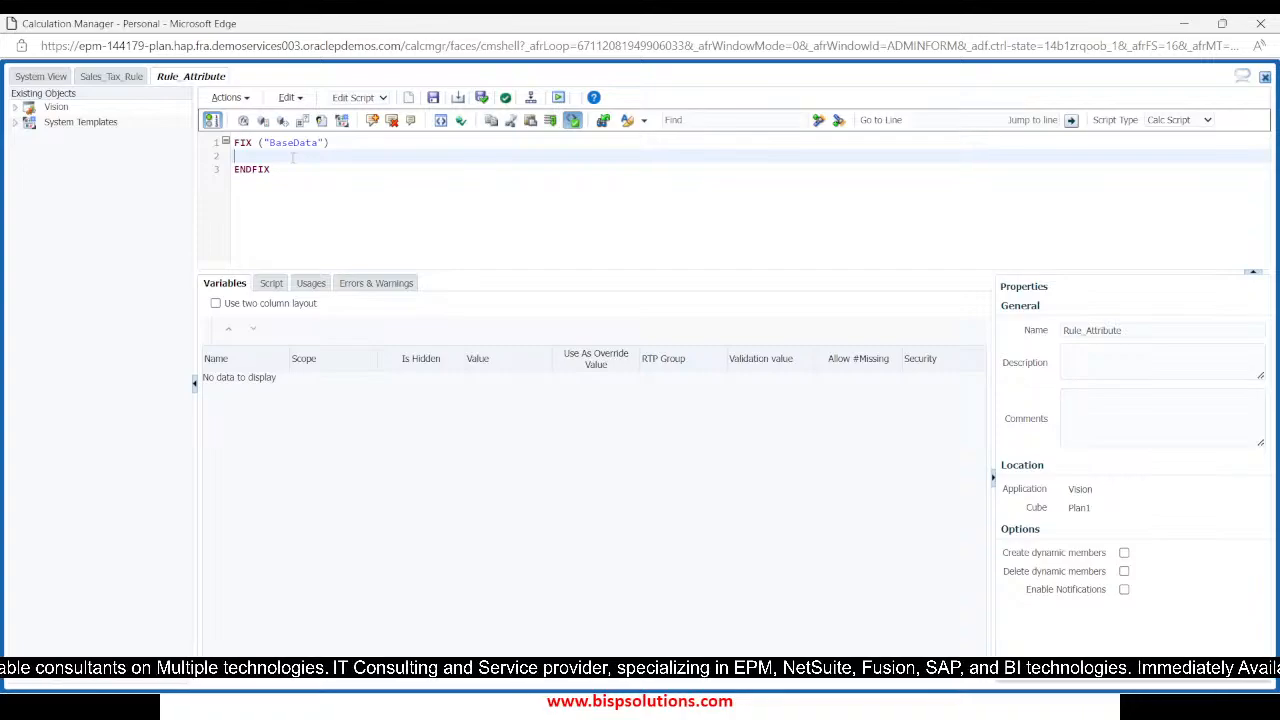
{"action": "type", "text": "FIX"}
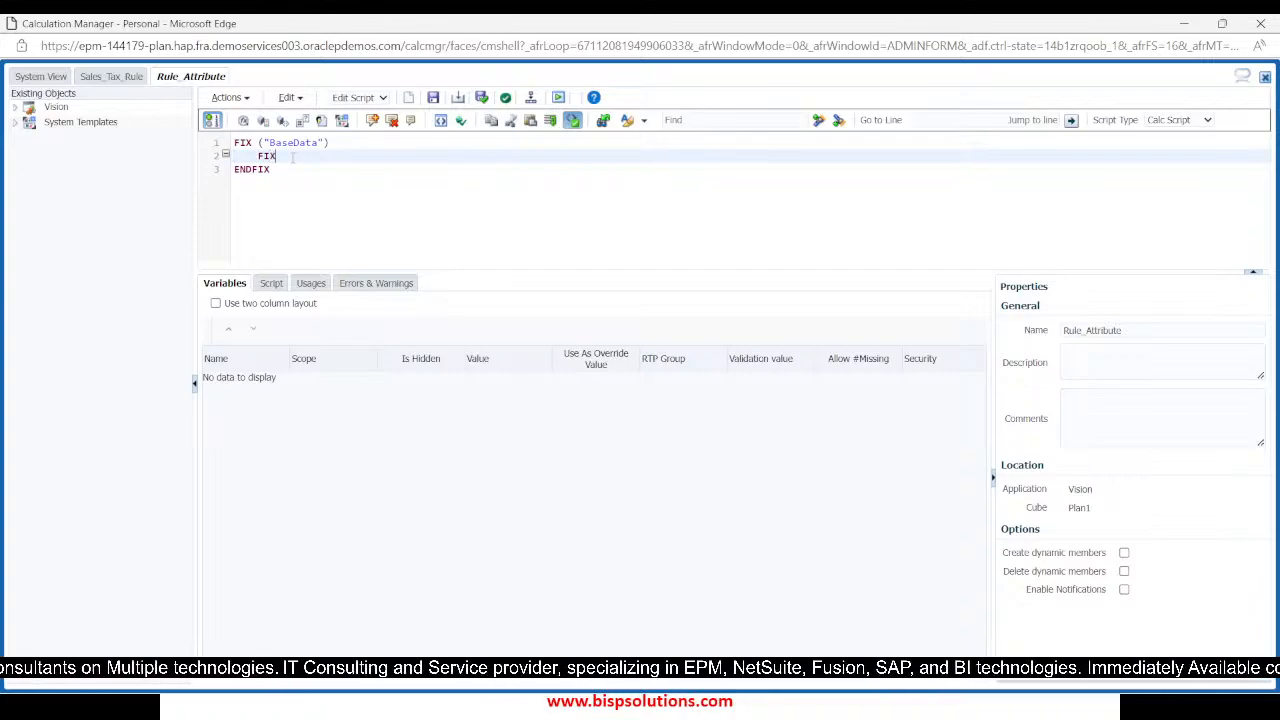
{"action": "type", "text": "("}
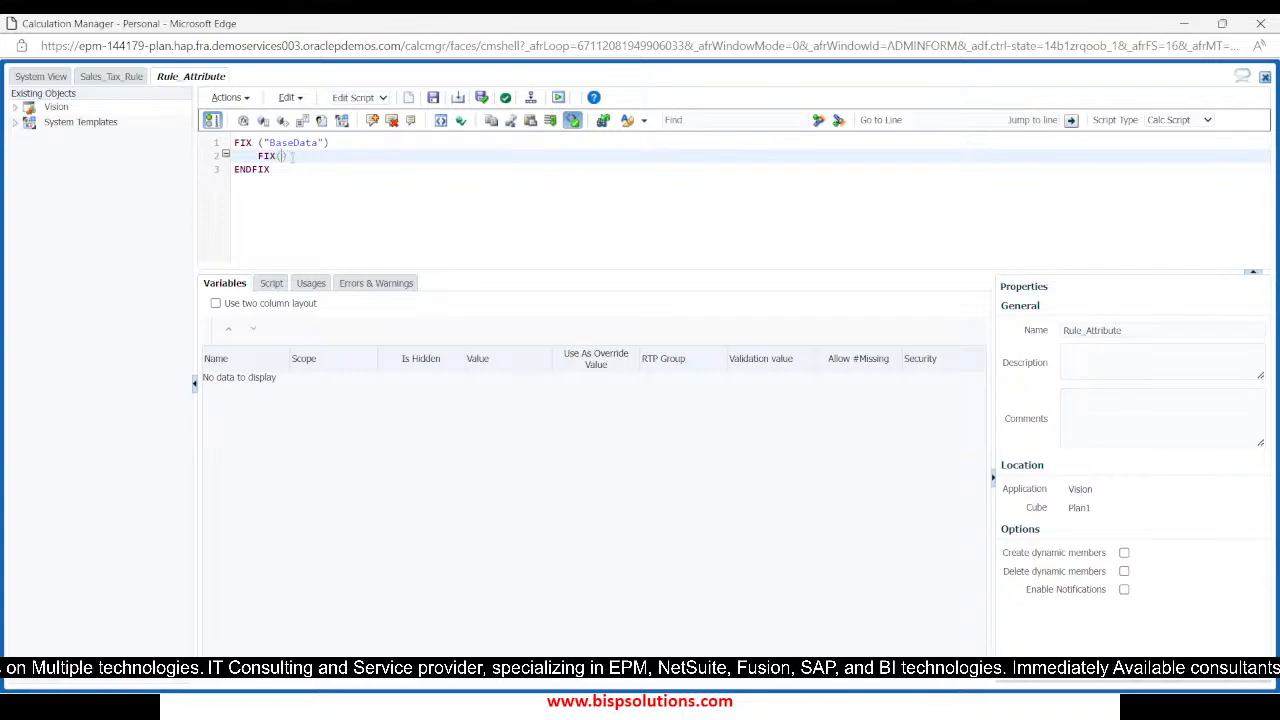
{"action": "type", "text": "\"P_110\""}
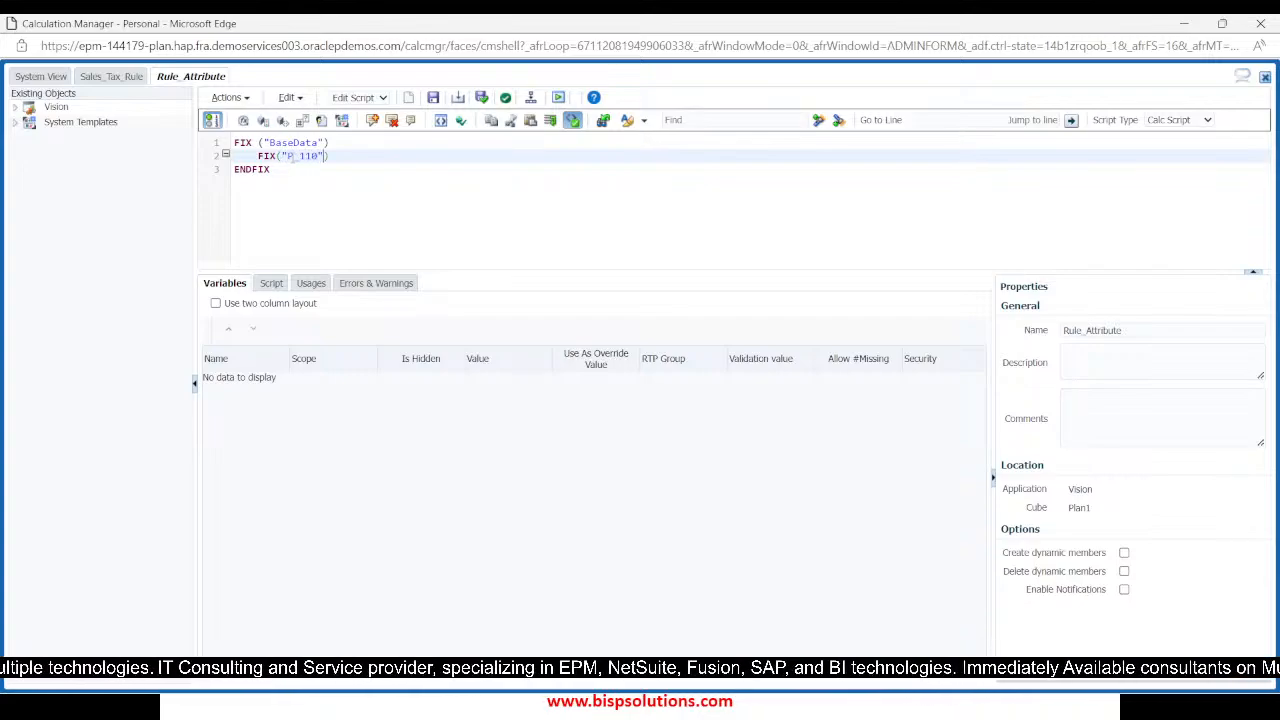
{"action": "type", "text": ","}
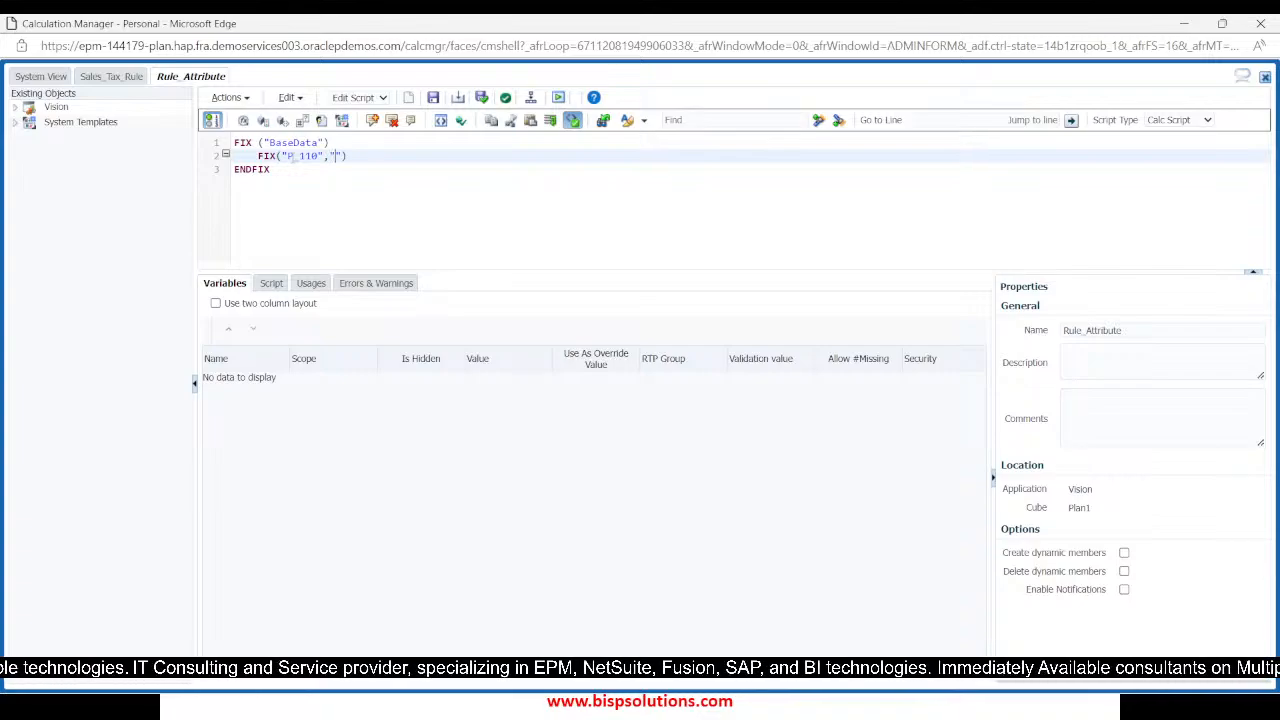
{"action": "type", "text": "\"110\""}
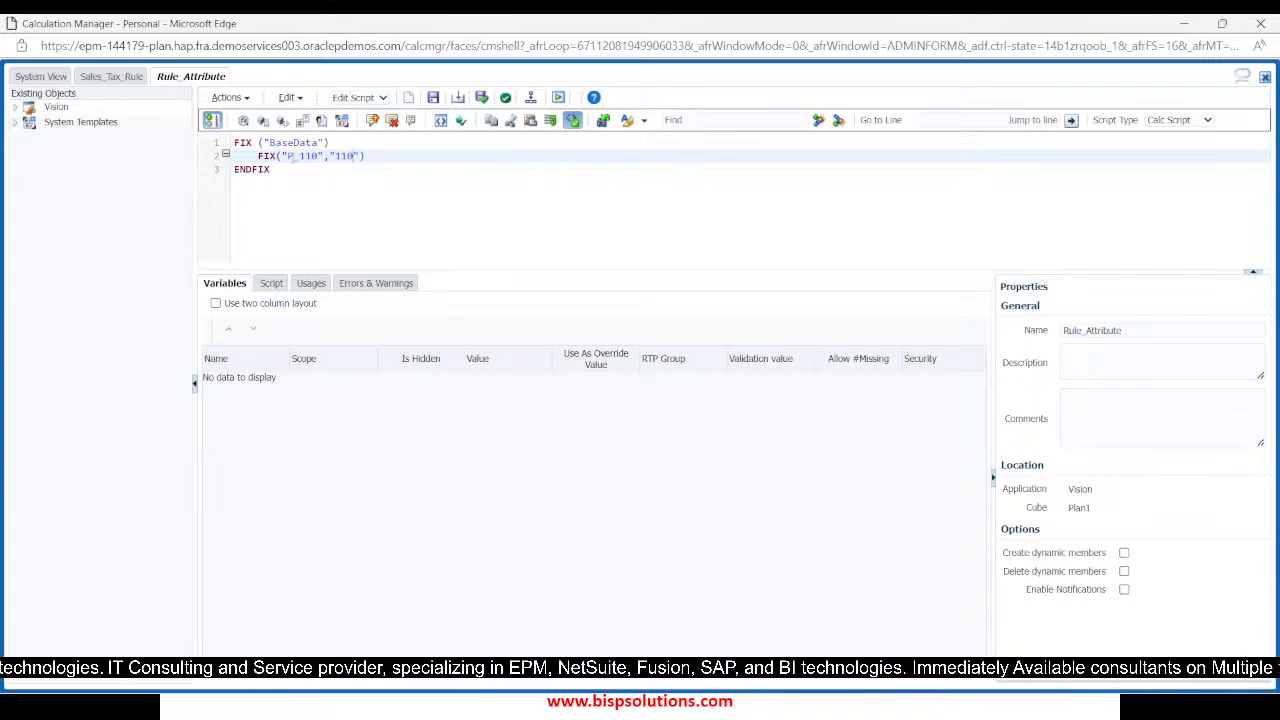
{"action": "type", "text": ",\""}
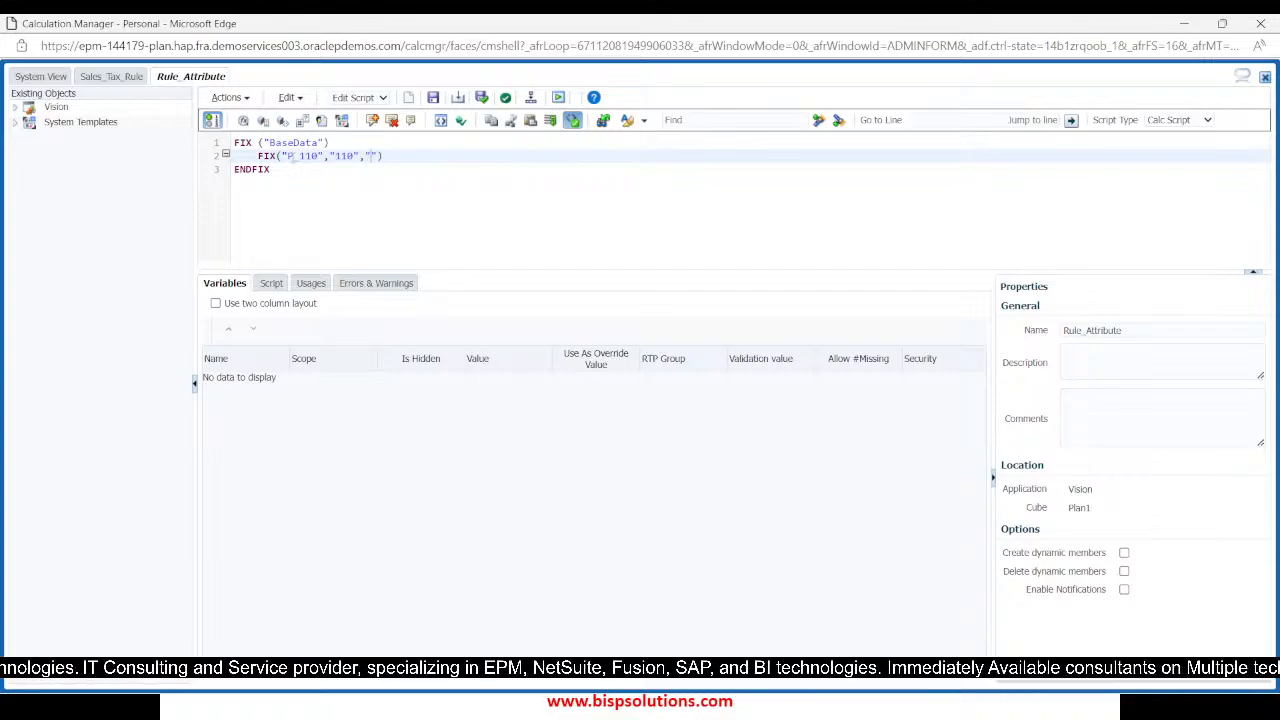
{"action": "type", "text": "Plan\""}
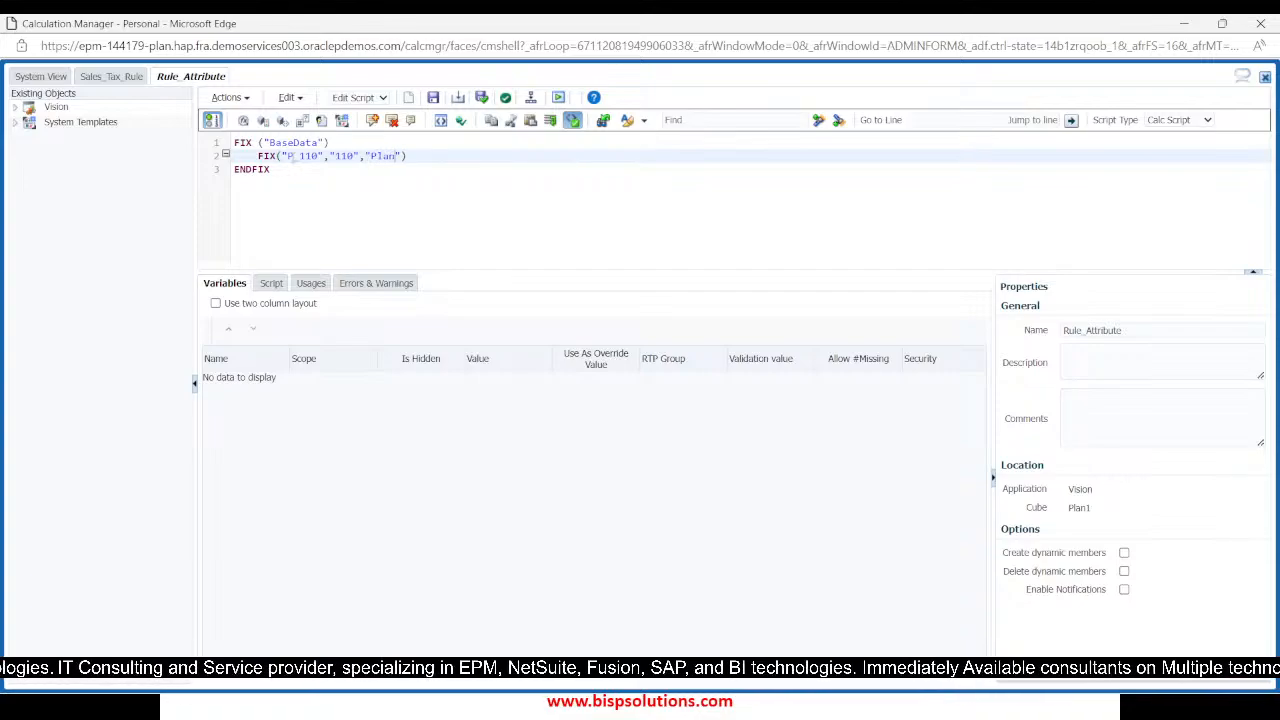
{"action": "type", "text": ",\""}
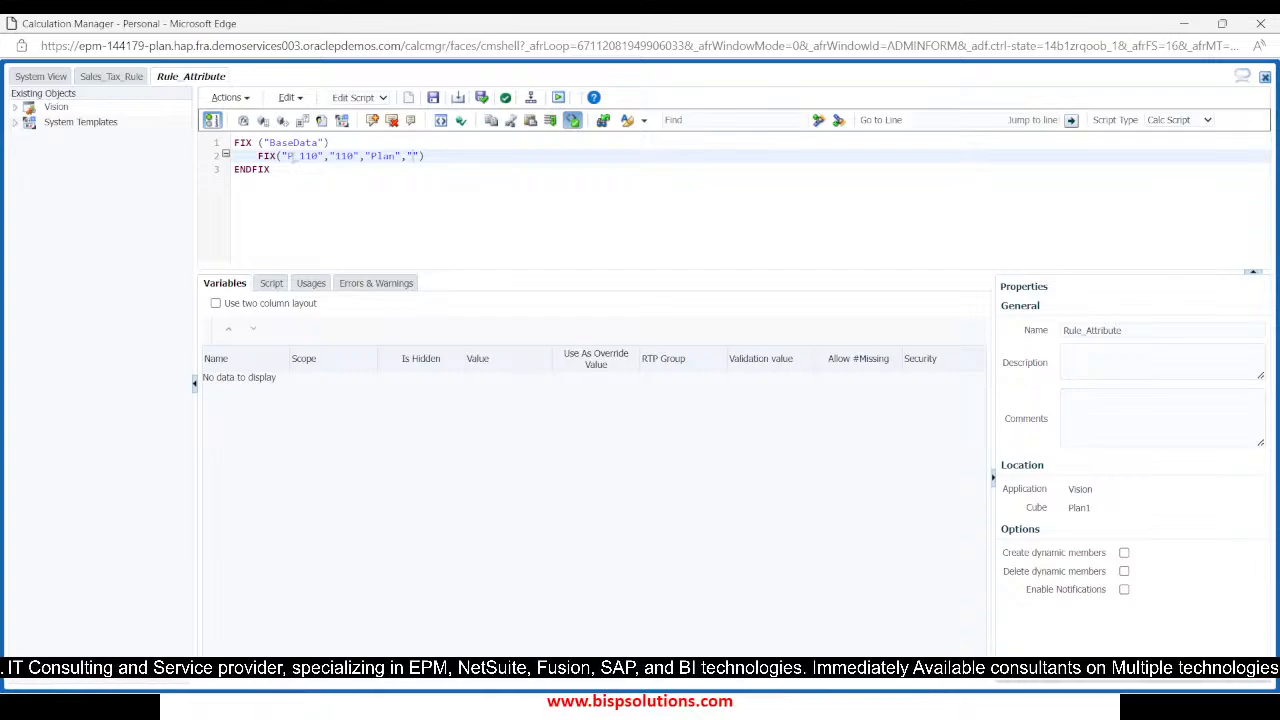
{"action": "type", "text": "FY"}
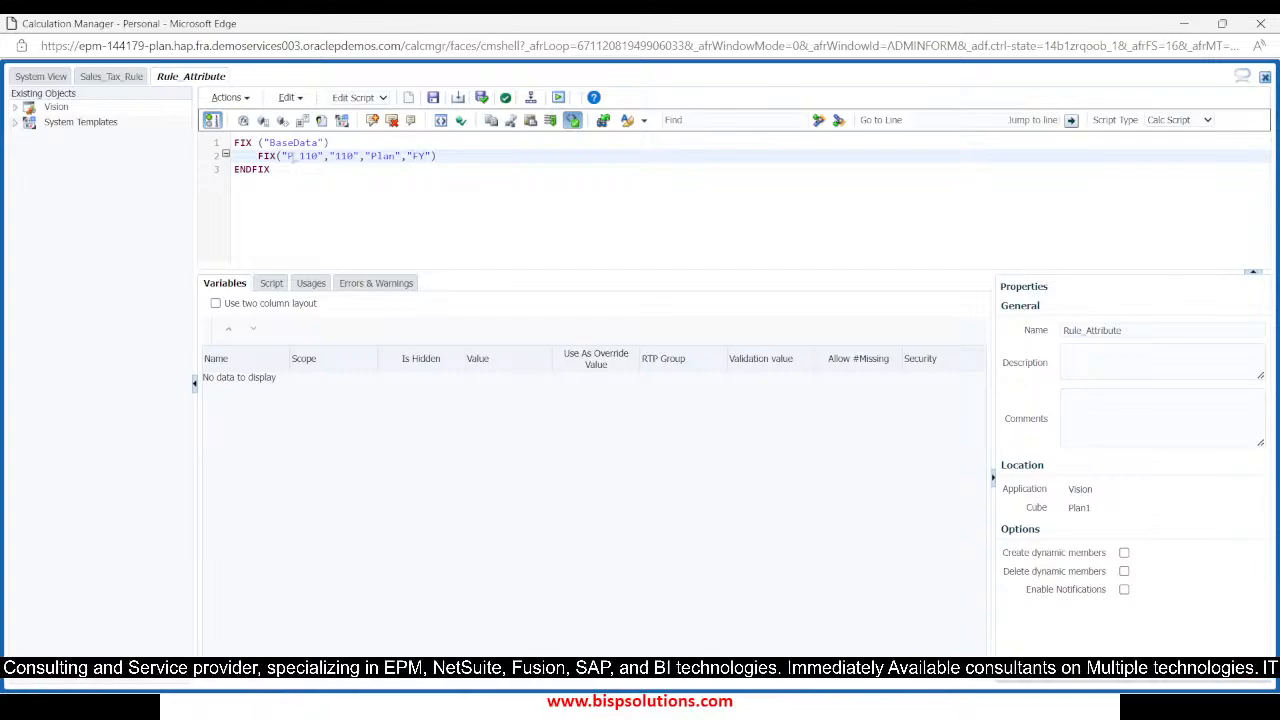
{"action": "type", "text": "23\""}
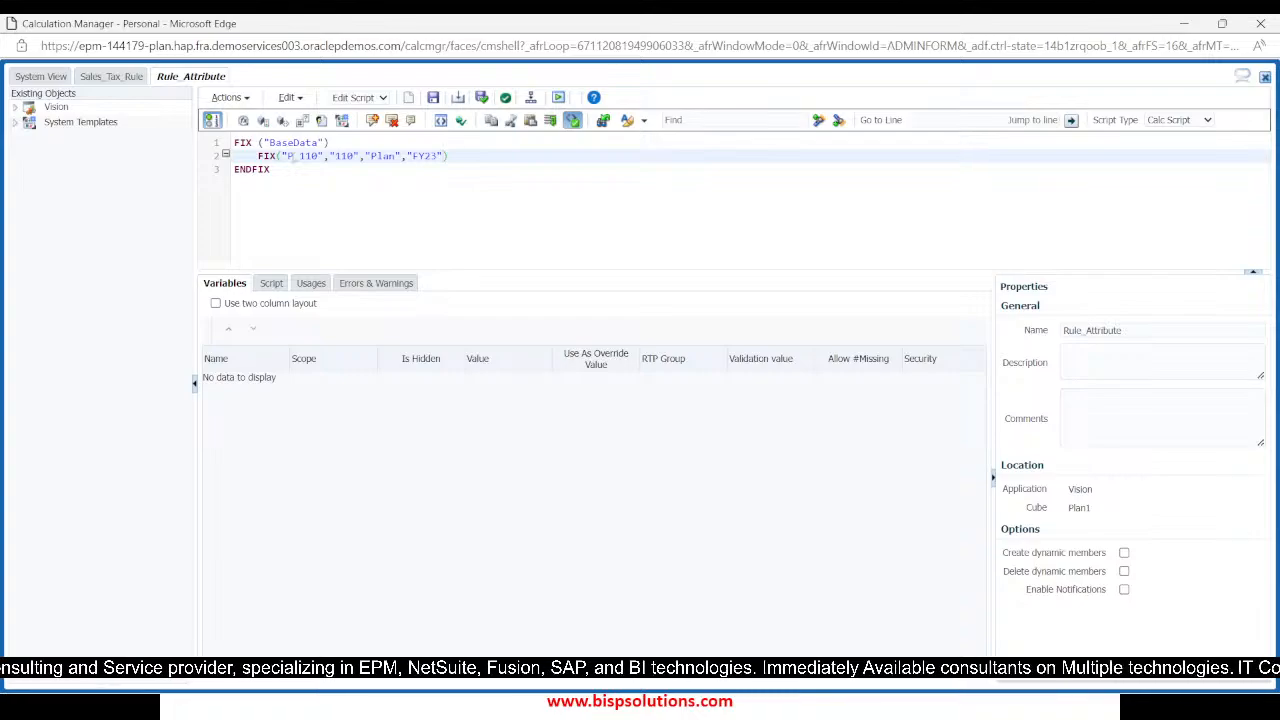
{"action": "type", "text": ",\""}
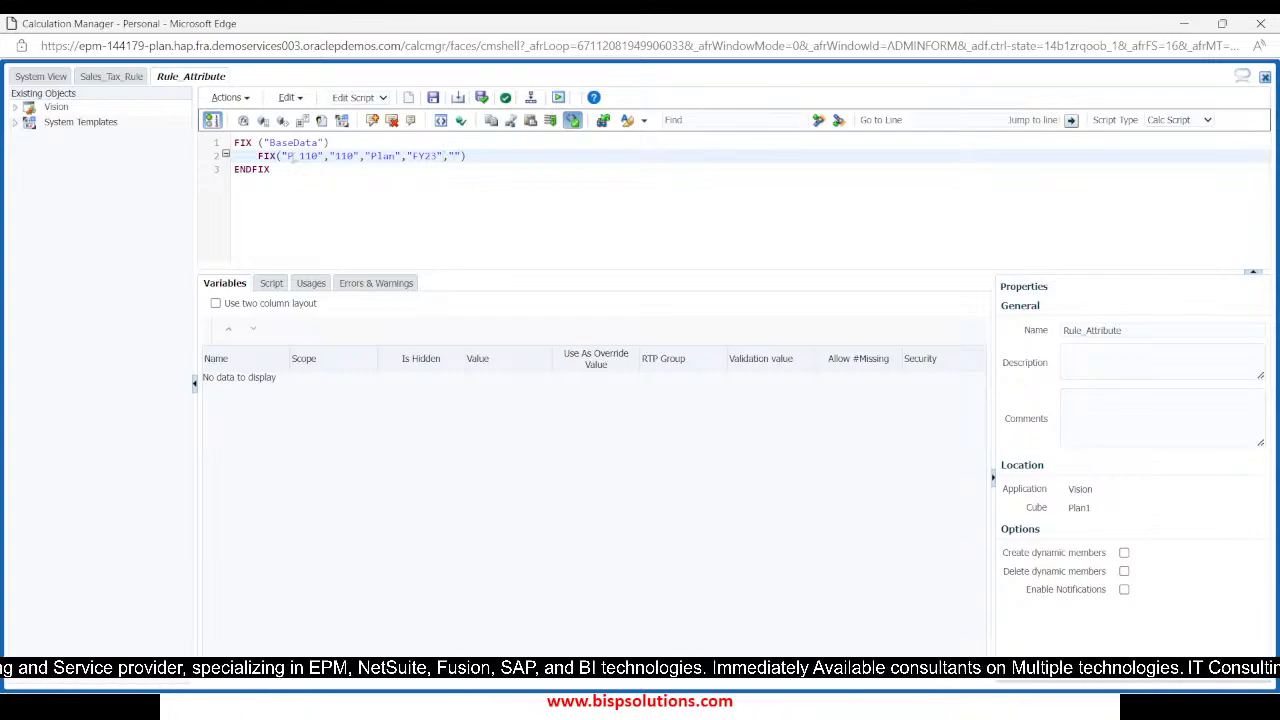
Check the Plan1 dimension list in EPM Cloud Planning, return to Calculation Manager and add "Working" as the inner FIX's last member
{"action": "key", "text": "alt+Tab"}
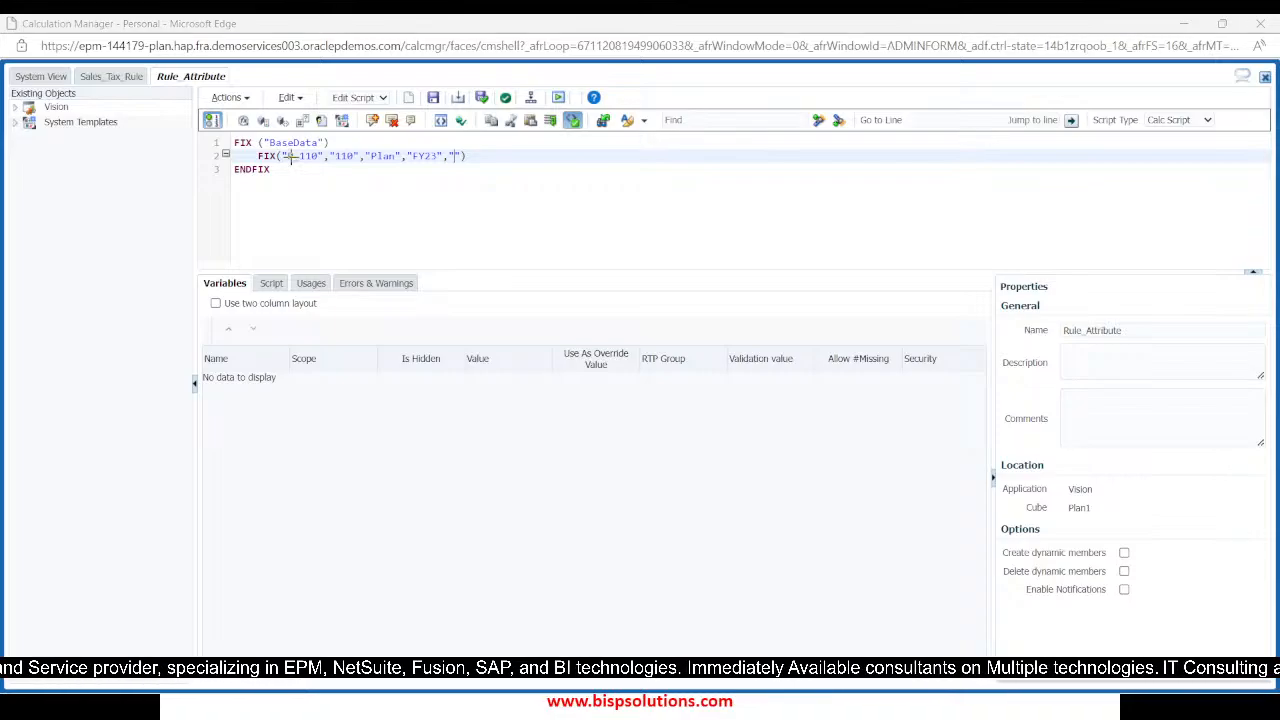
{"action": "key", "text": "alt+Tab"}
{"action": "key", "text": "alt+Tab"}
{"action": "key", "text": "alt+Tab"}
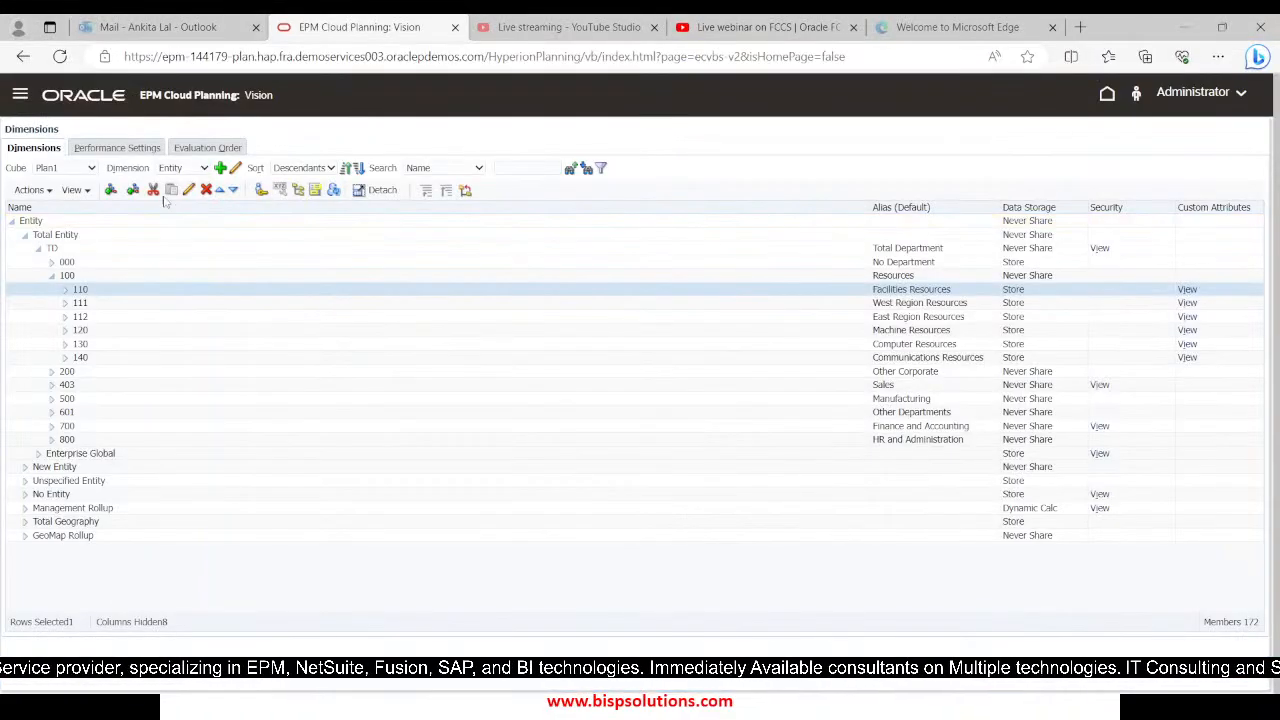
{"action": "left_click", "coordinate": [188, 168]}
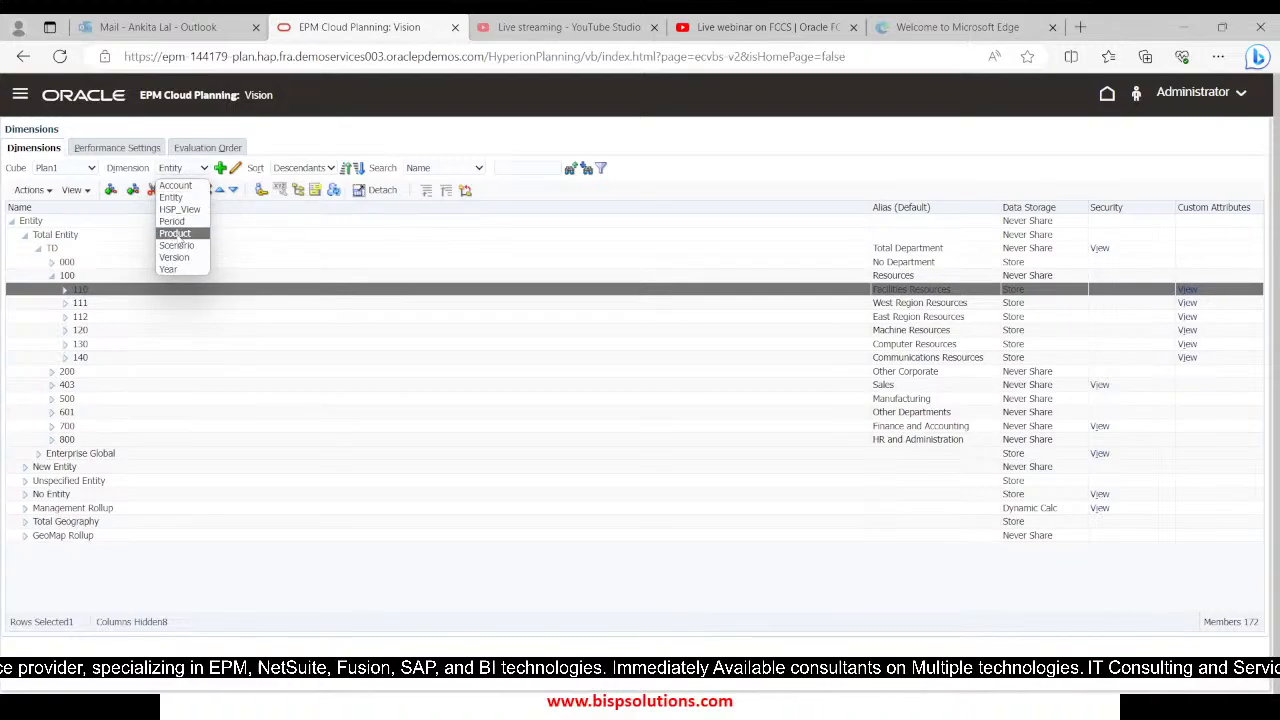
{"action": "key", "text": "alt+Tab"}
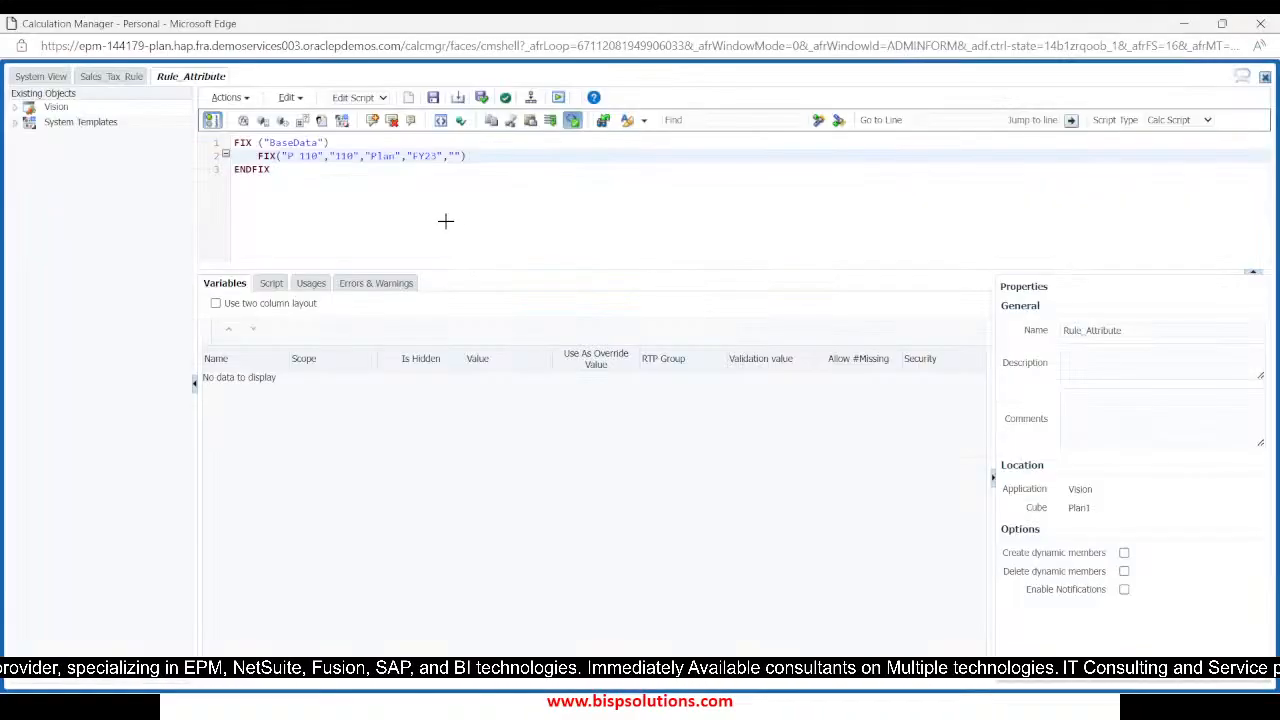
{"action": "type", "text": "Working"}
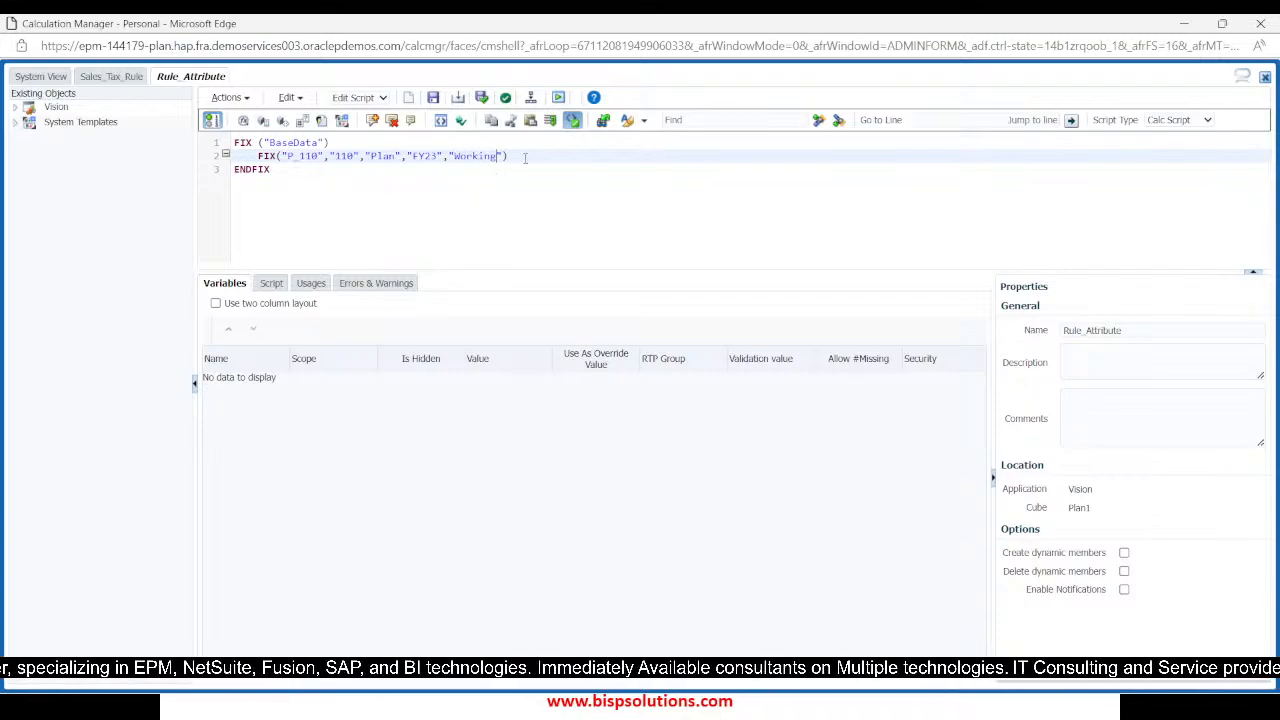
Close the inner FIX with ENDFIX, leaving a blank line for its body, and place the cursor on that line
{"action": "key", "text": "Return"}
{"action": "key", "text": "Return"}
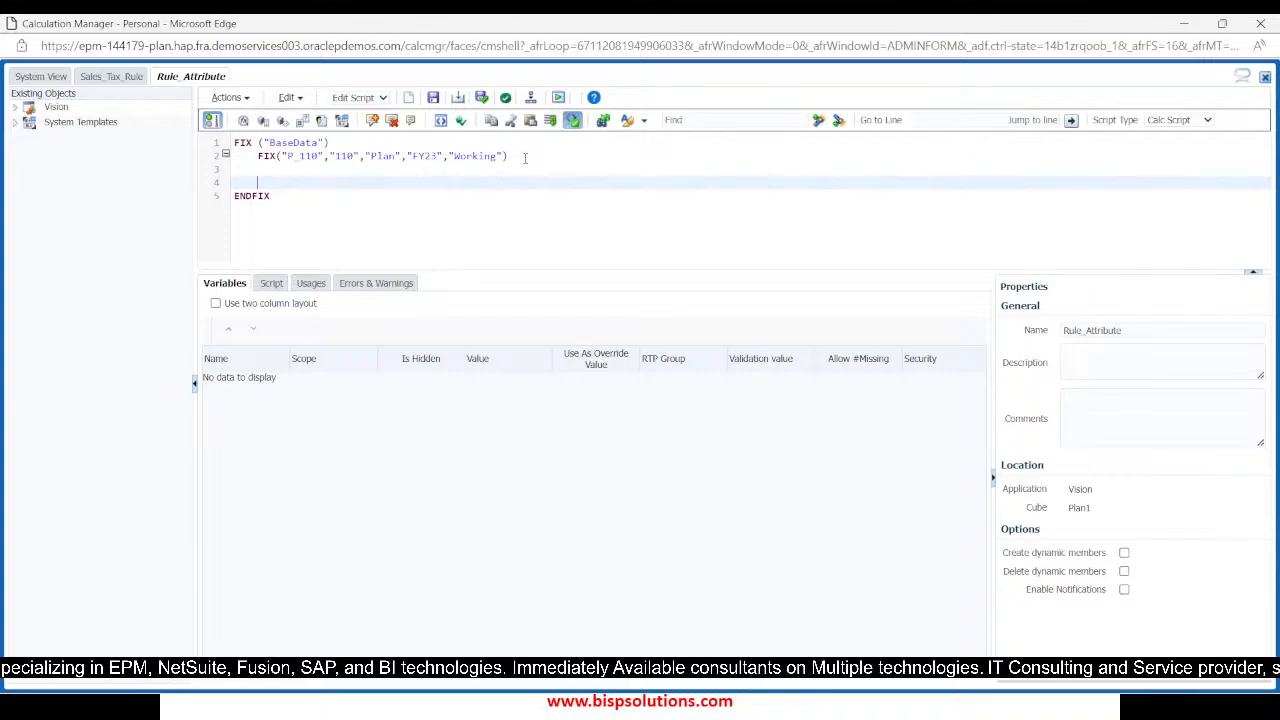
{"action": "type", "text": "END"}
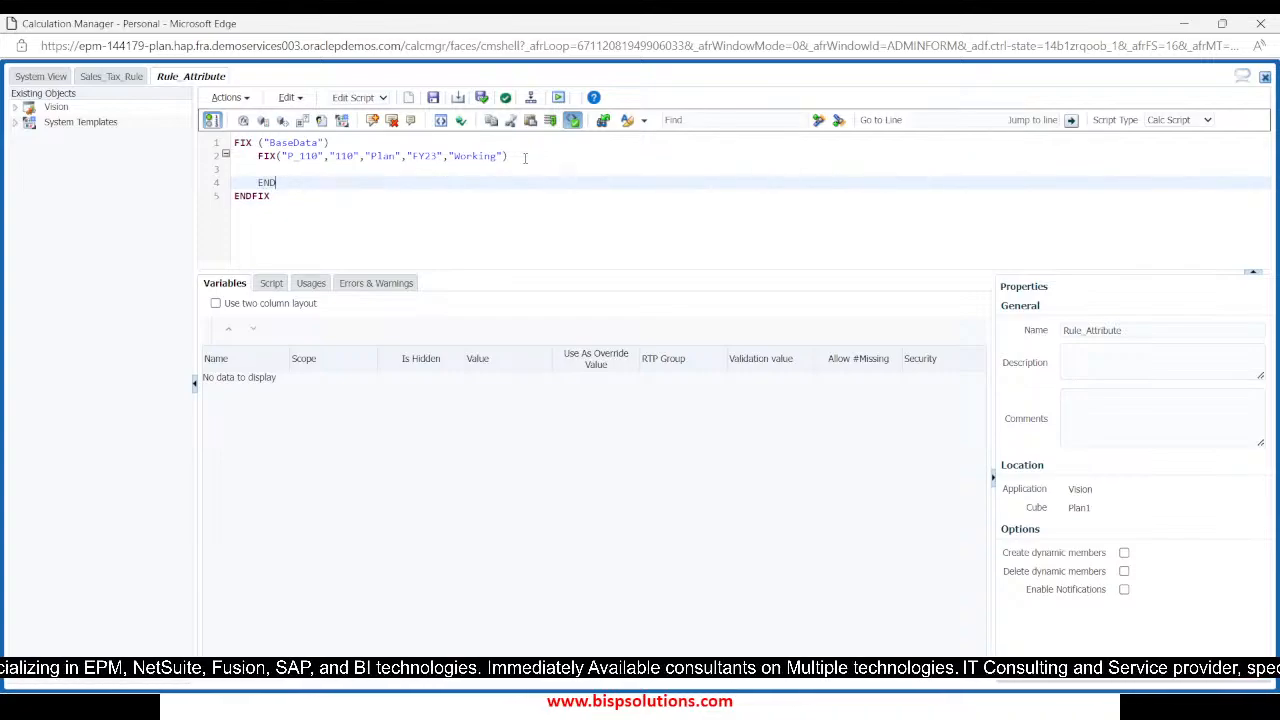
{"action": "type", "text": "FIX"}
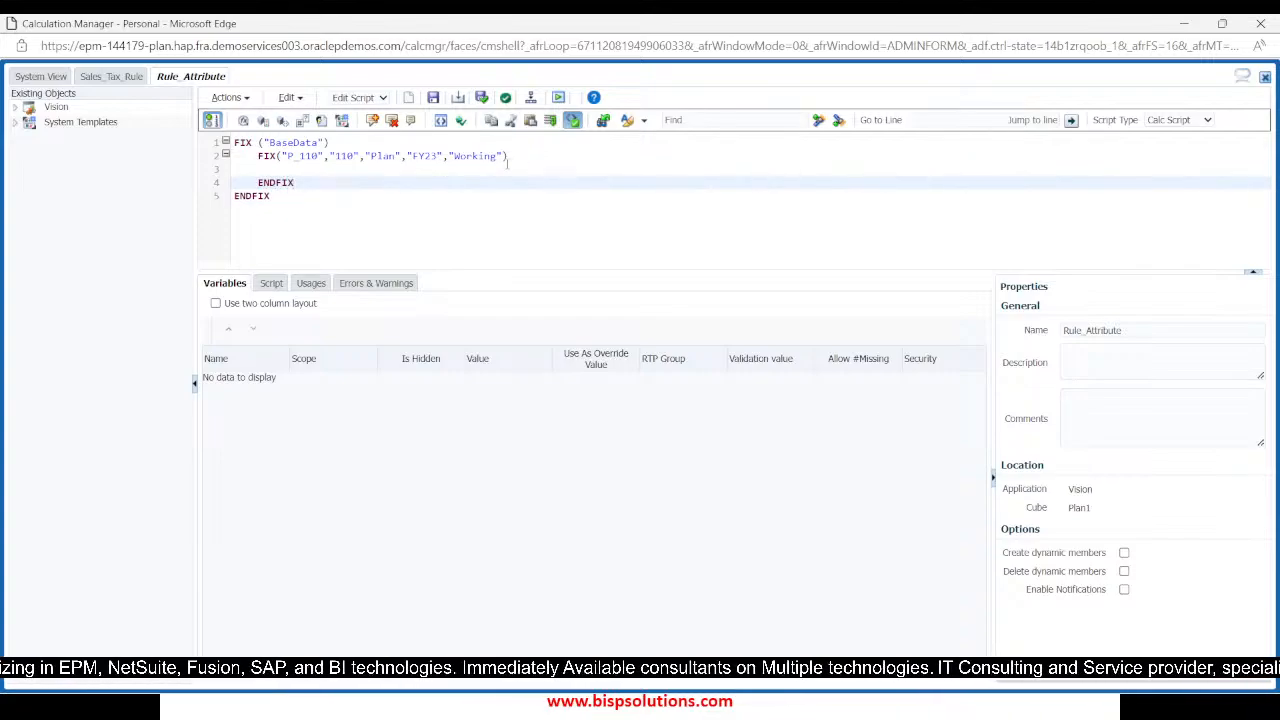
{"action": "left_click", "coordinate": [299, 168]}
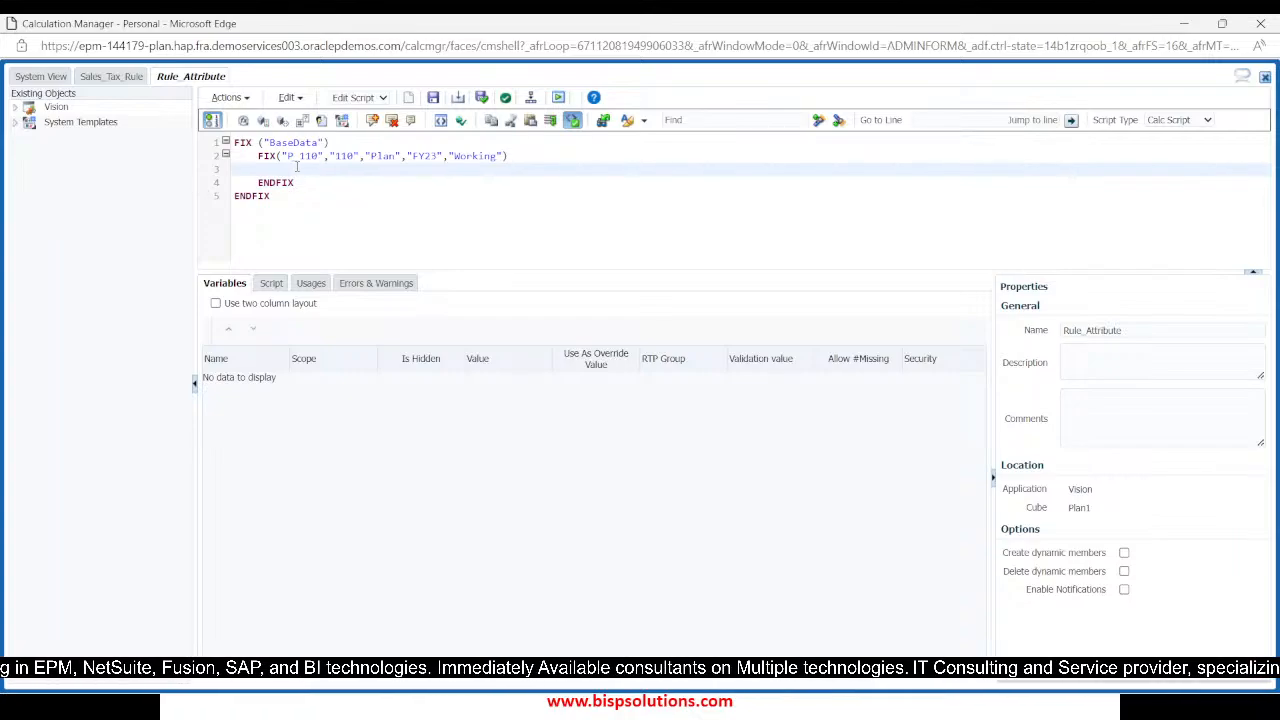
{"action": "left_click", "coordinate": [370, 185]}
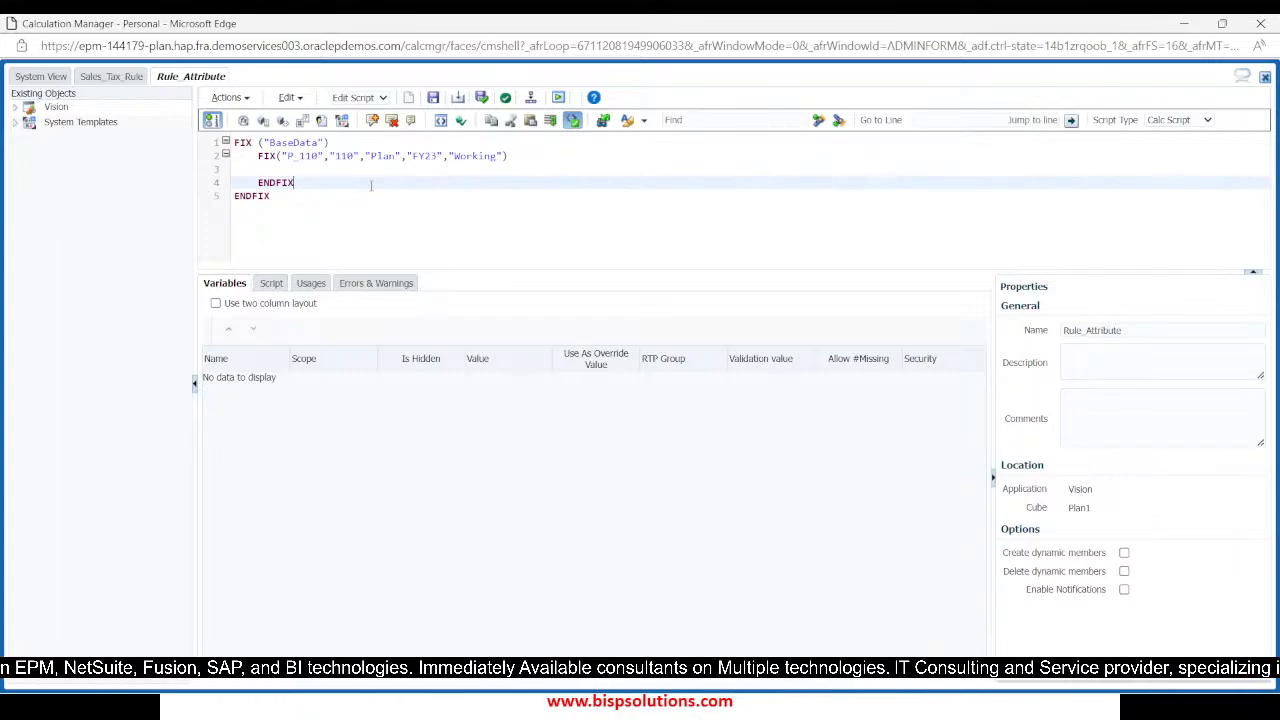
{"action": "left_click", "coordinate": [305, 170]}
Switch to EPM Cloud Planning and display the Account dimension of the Plan1 cube
{"action": "key", "text": "alt+Tab"}
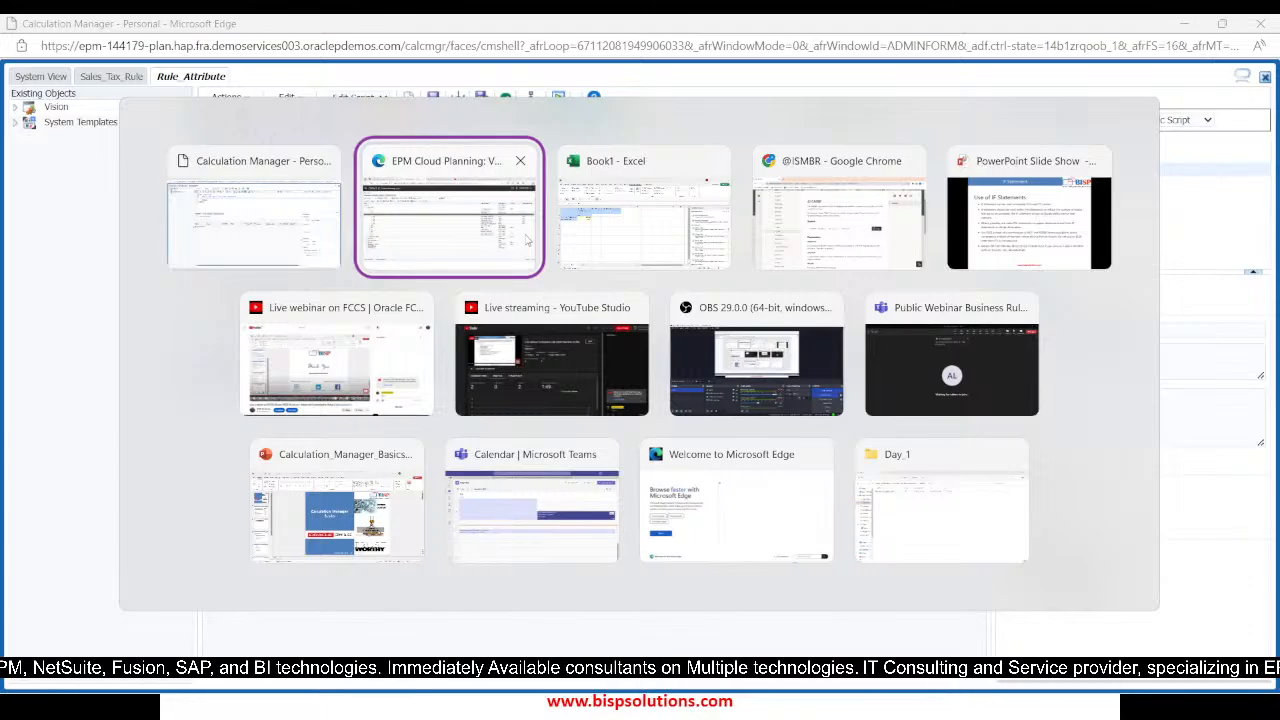
{"action": "key", "text": "alt+Tab"}
{"action": "left_click", "coordinate": [468, 232]}
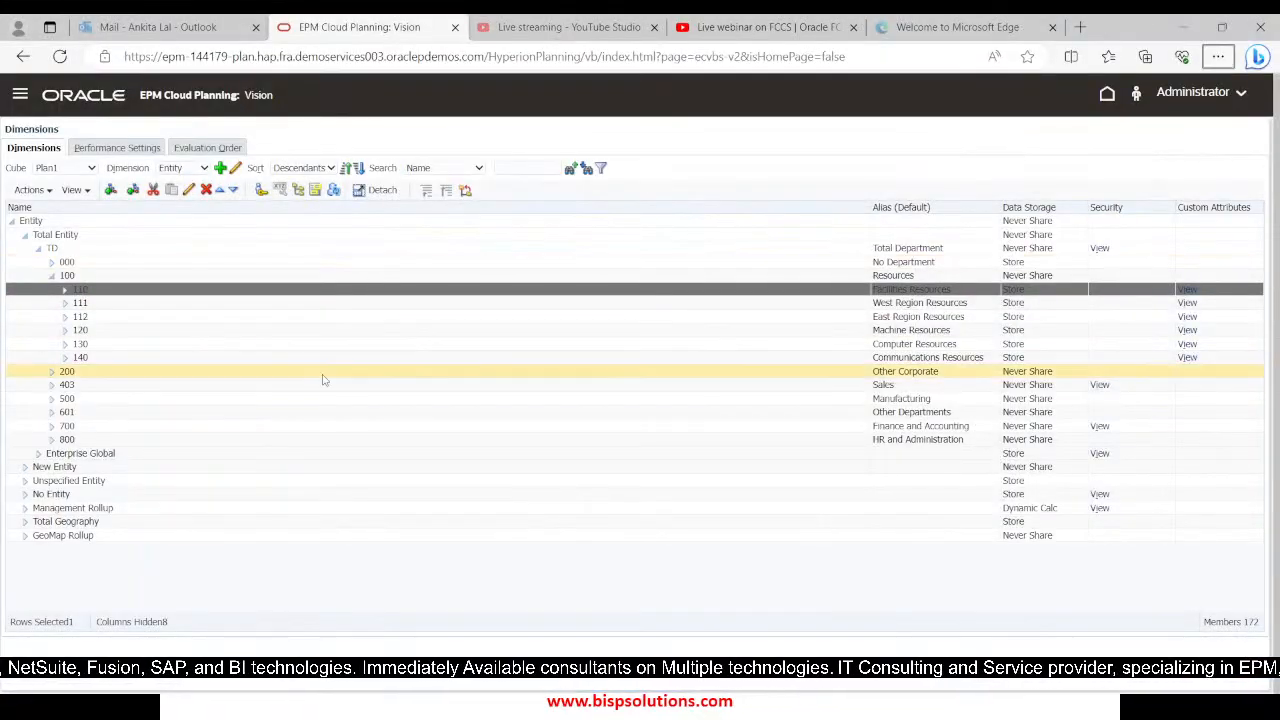
{"action": "left_click", "coordinate": [193, 170]}
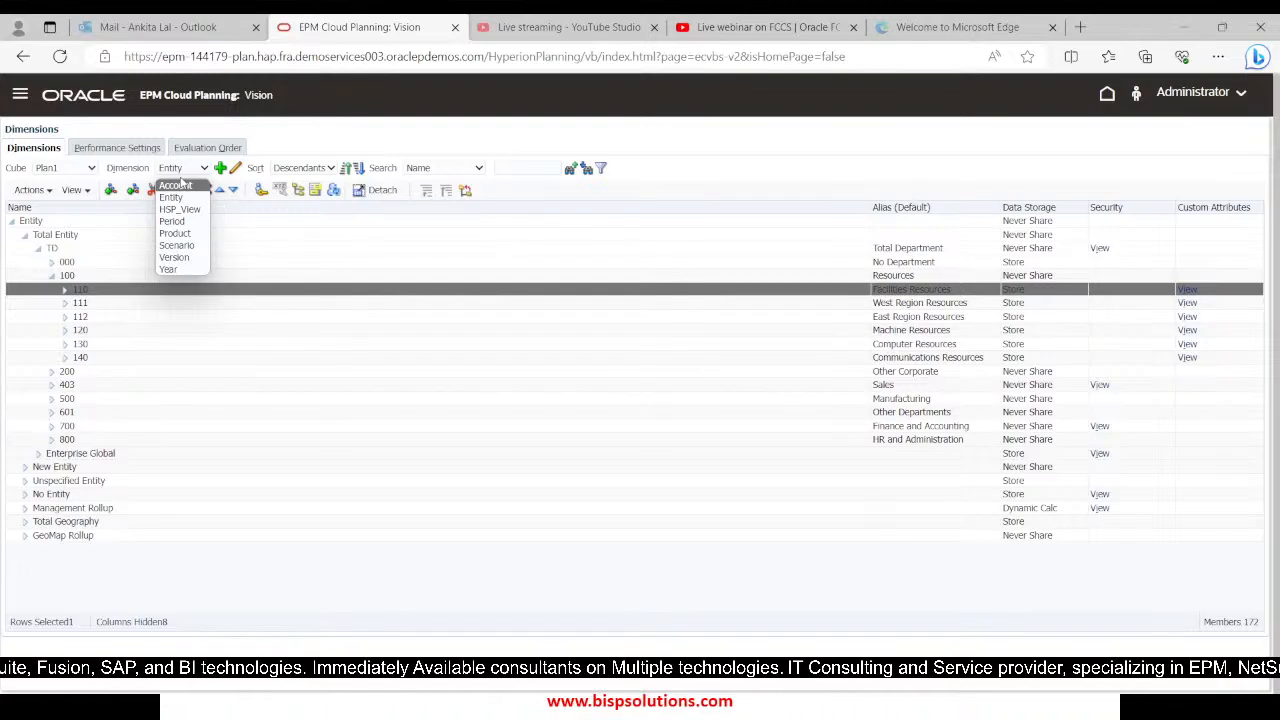
{"action": "left_click", "coordinate": [182, 196]}
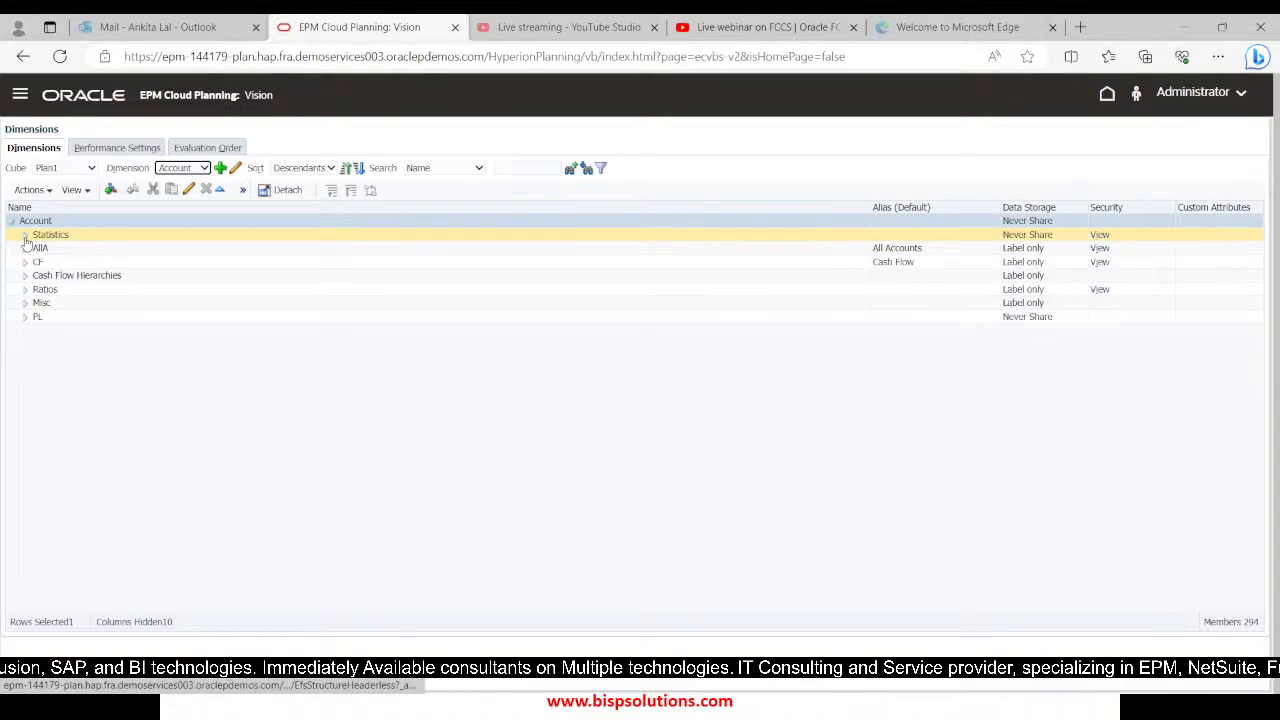
Look through the AllA and Statistics hierarchies and examine members 9000 and 9800 under Expense Driver Assumptions
{"action": "left_click", "coordinate": [25, 250]}
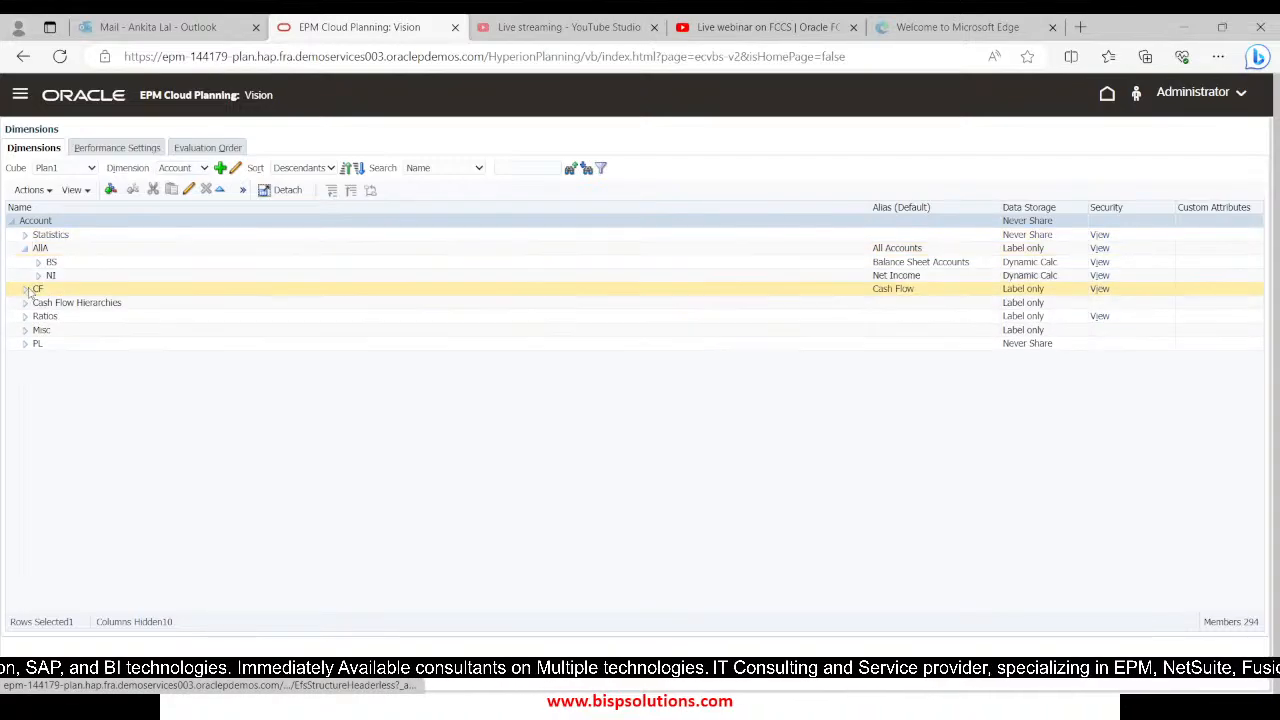
{"action": "left_click", "coordinate": [38, 262]}
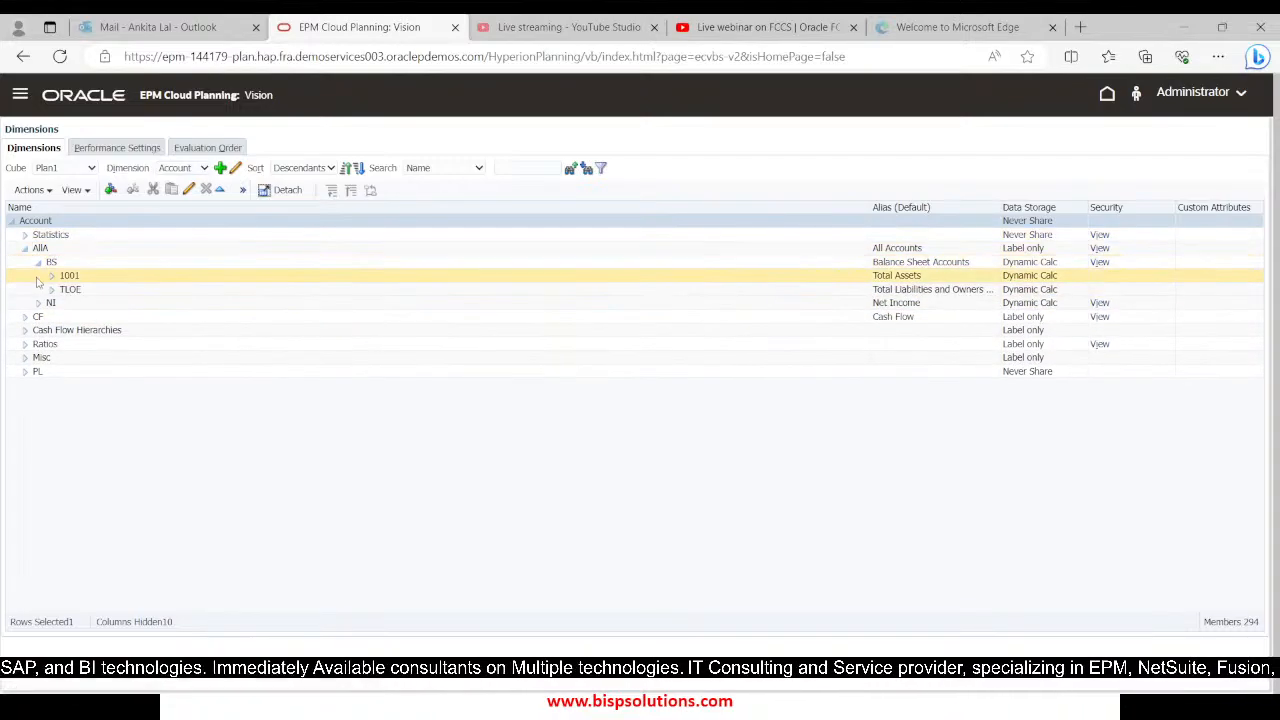
{"action": "left_click", "coordinate": [38, 262]}
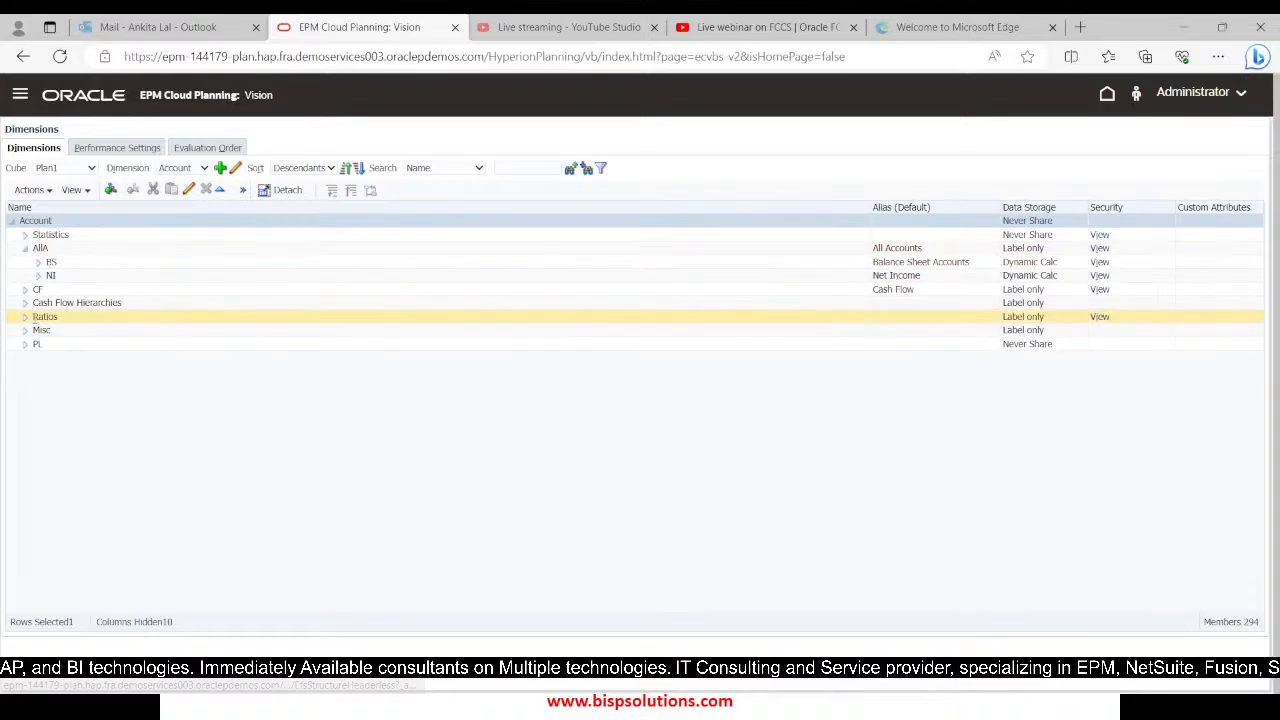
{"action": "left_click", "coordinate": [26, 236]}
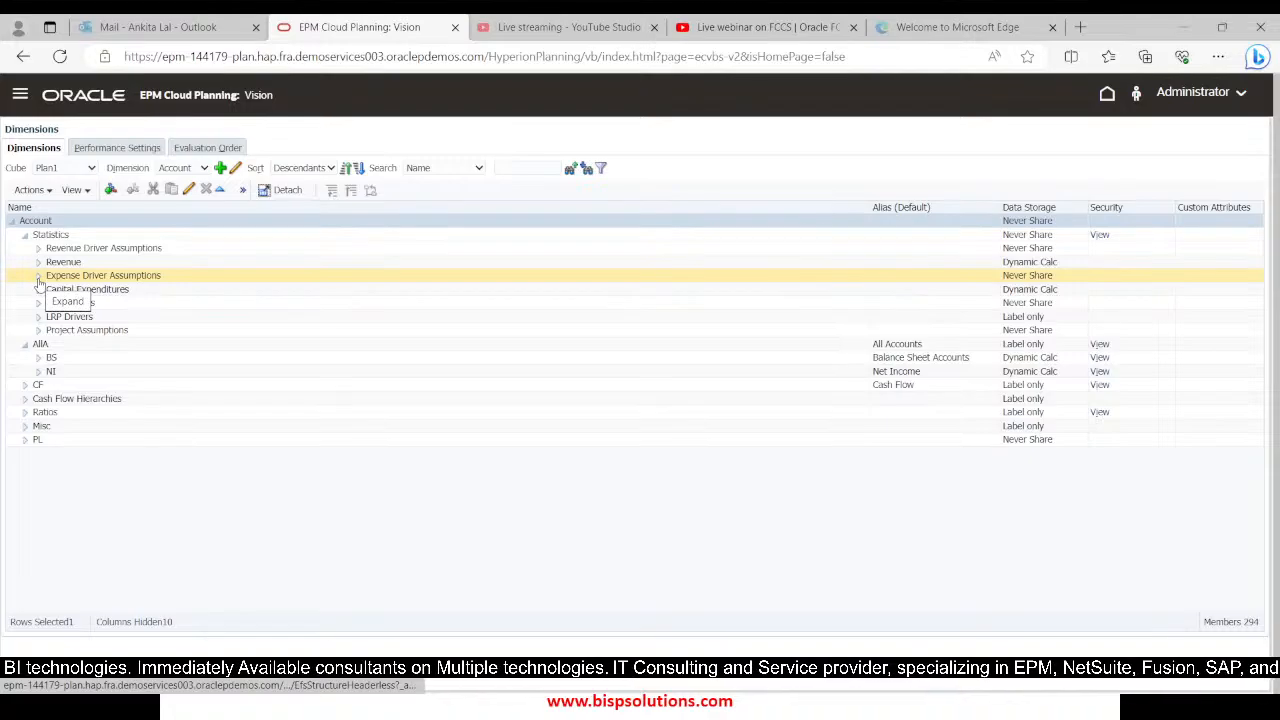
{"action": "left_click", "coordinate": [38, 276]}
{"action": "left_click", "coordinate": [88, 290]}
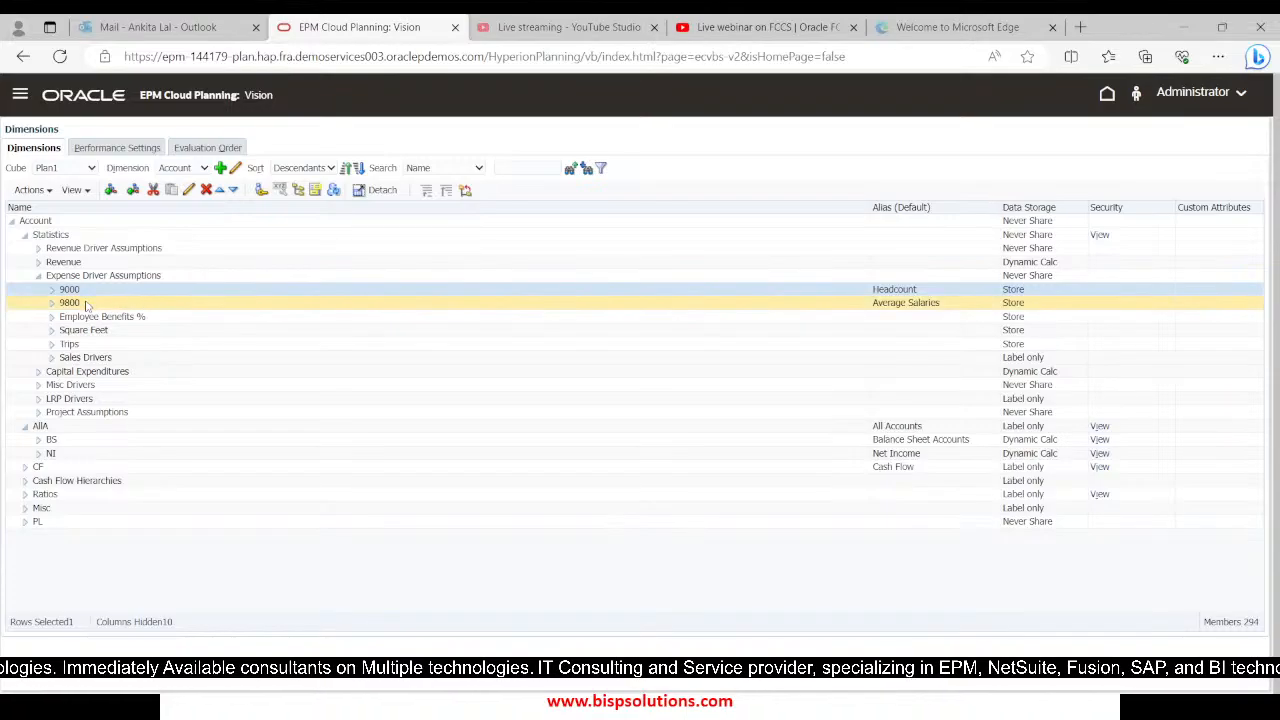
{"action": "left_click", "coordinate": [87, 304]}
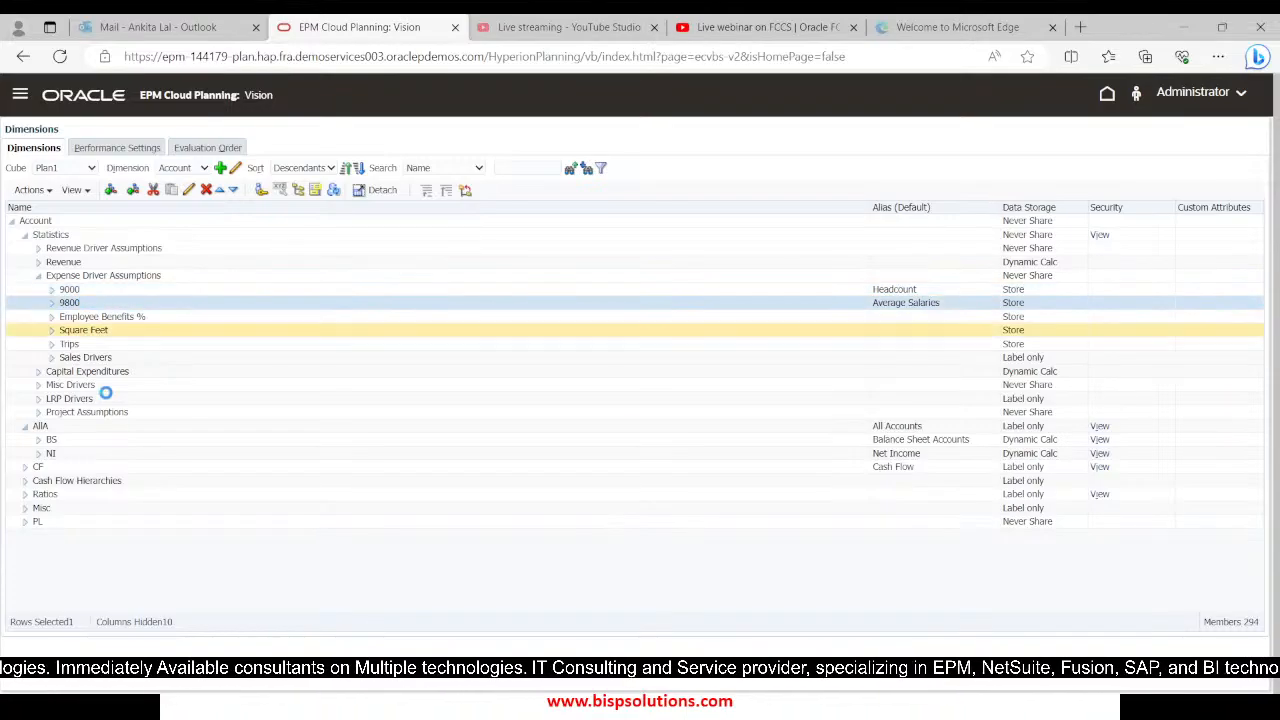
Drill down the NI hierarchy through 0001, 0002, OpEx and OpEx before Allocations to examine member 5800 under 6000
{"action": "left_click", "coordinate": [38, 454]}
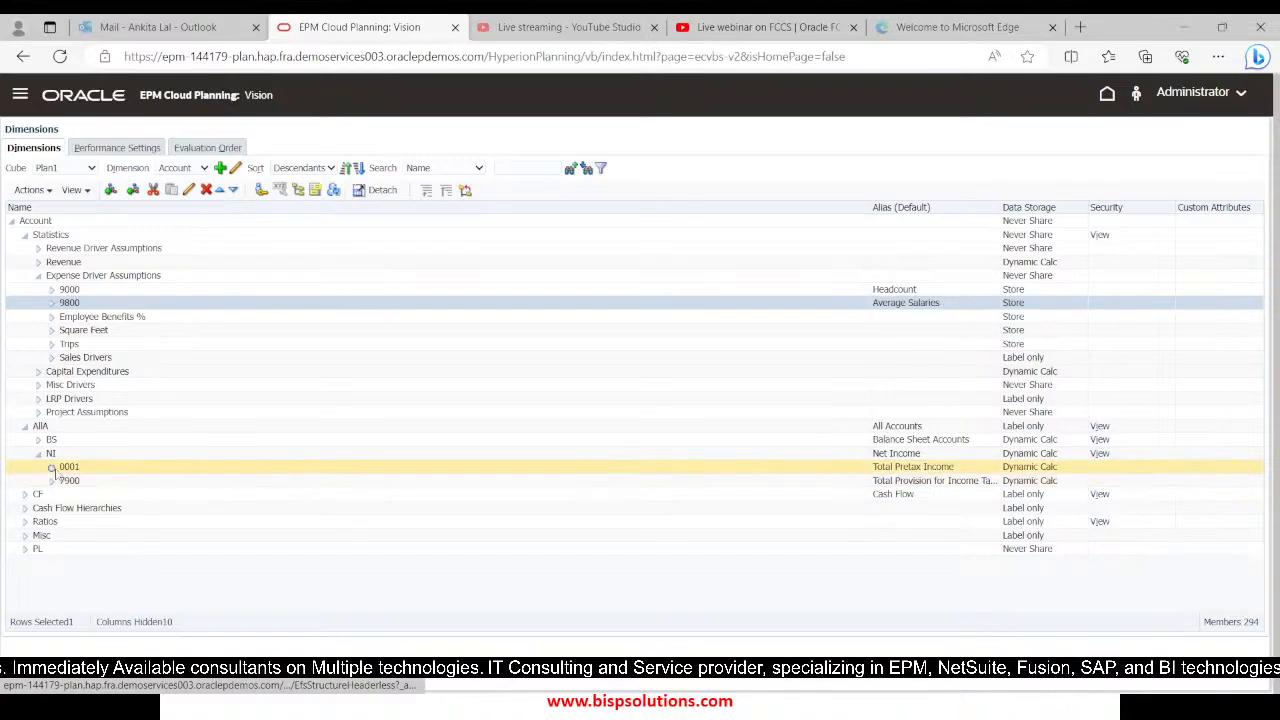
{"action": "left_click", "coordinate": [52, 467]}
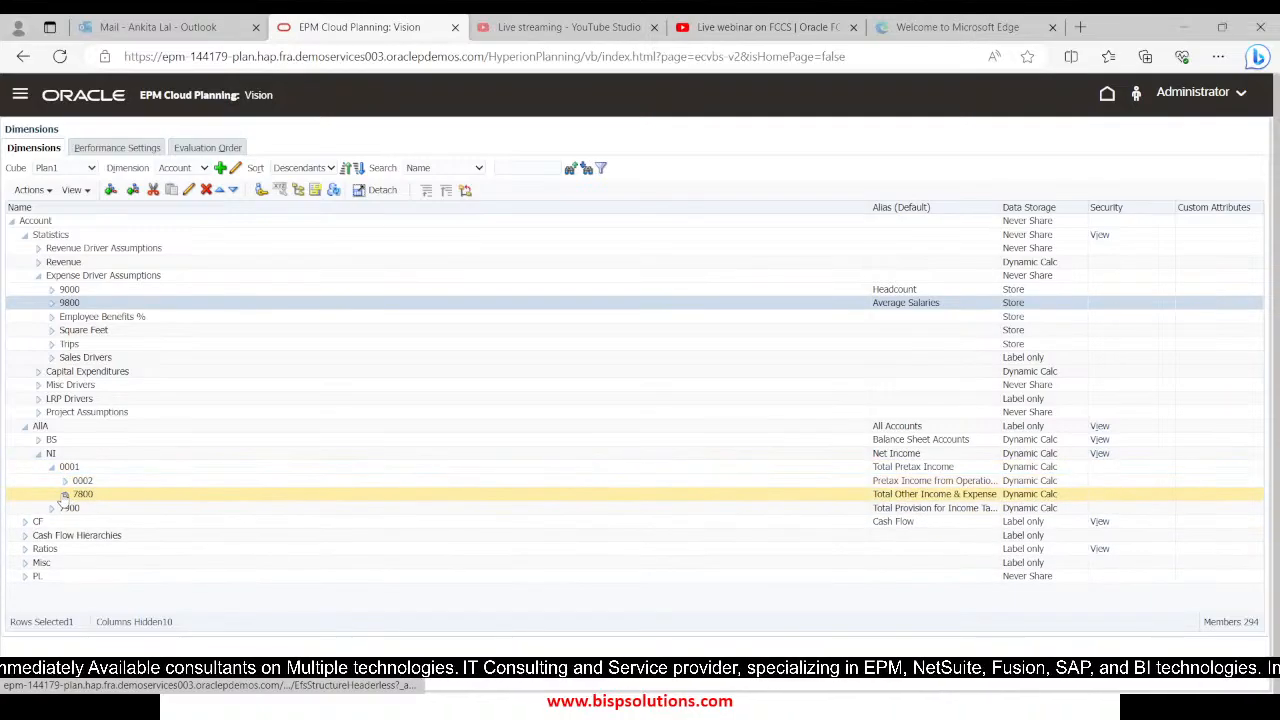
{"action": "left_click", "coordinate": [64, 495]}
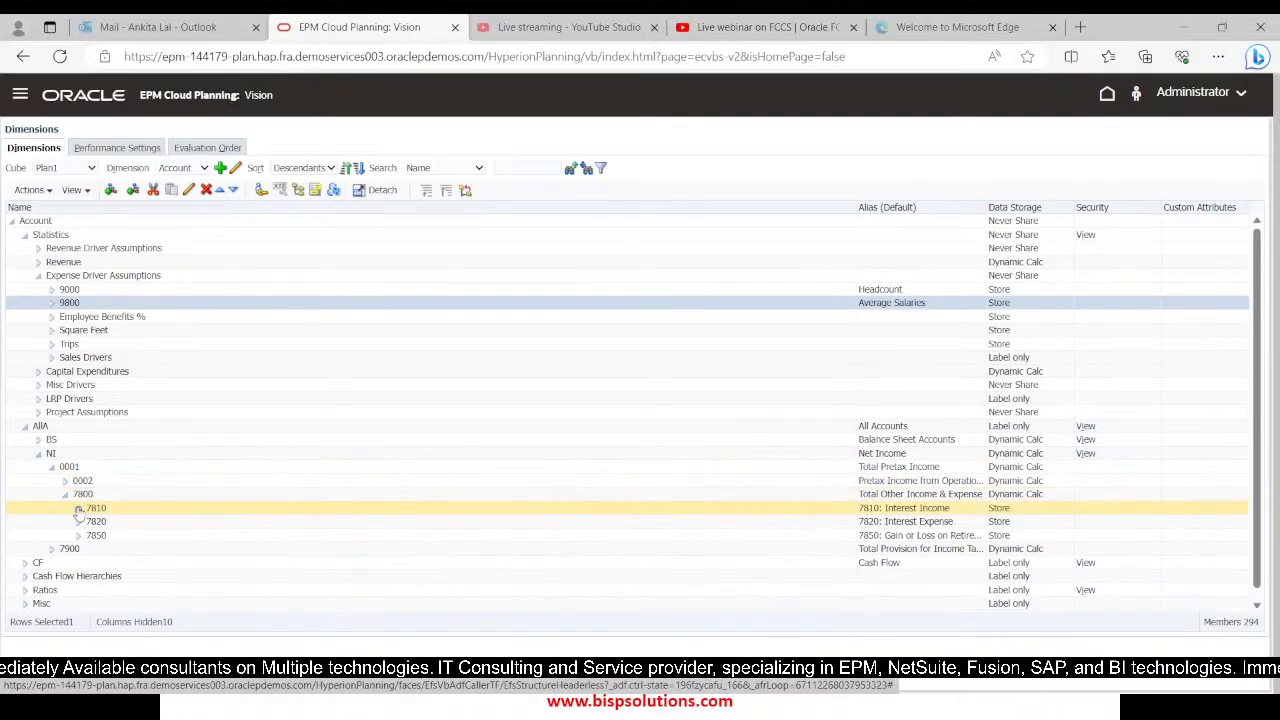
{"action": "left_click", "coordinate": [65, 481]}
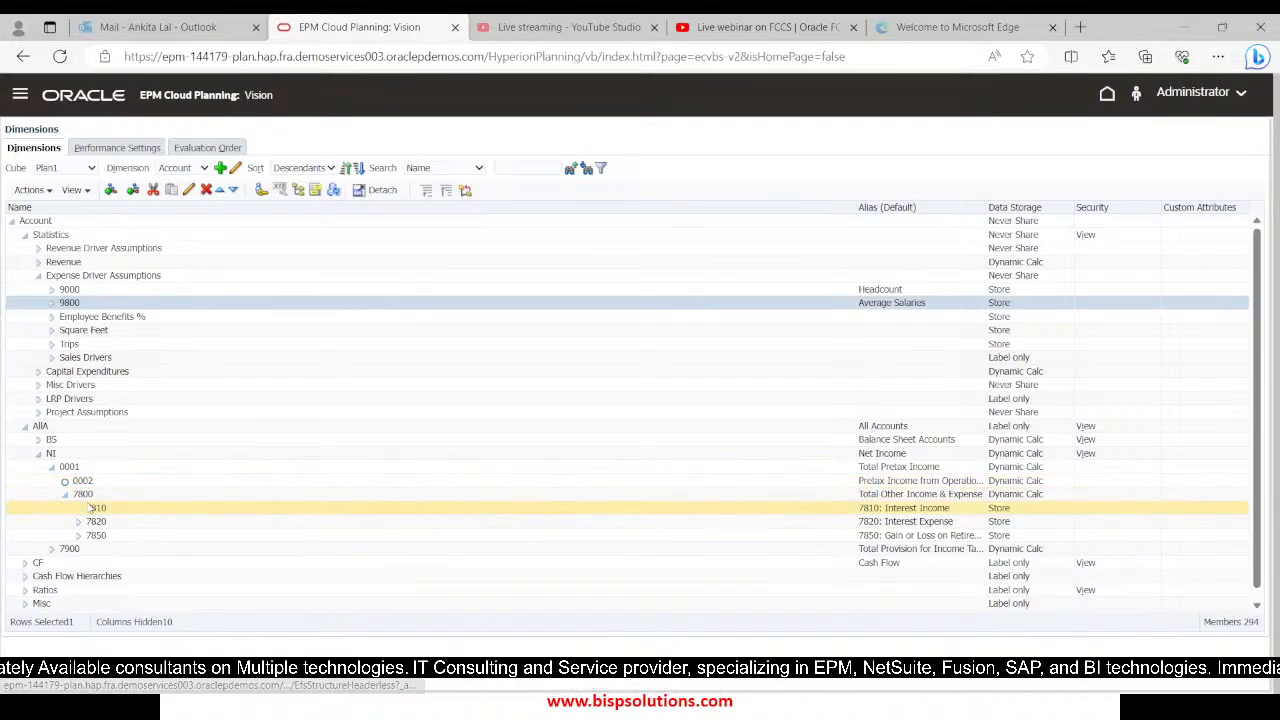
{"action": "left_click", "coordinate": [78, 508]}
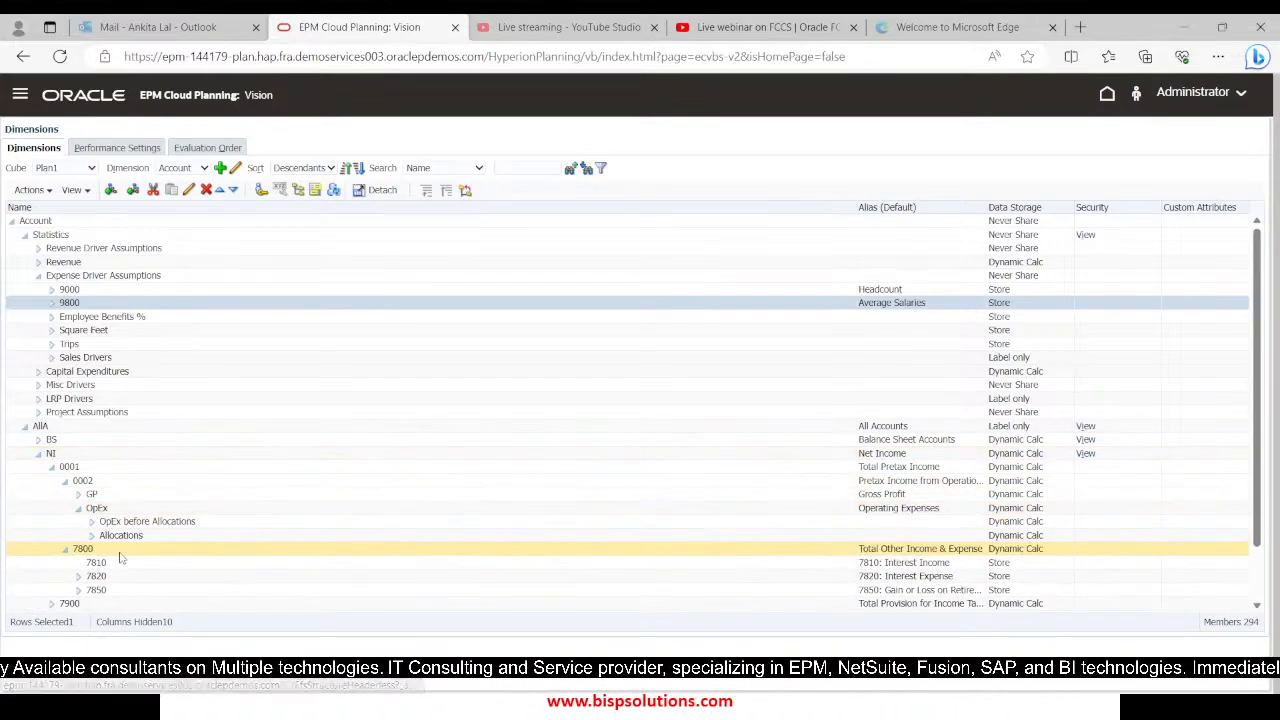
{"action": "left_click", "coordinate": [92, 522]}
{"action": "scroll", "coordinate": [128, 526], "scroll_direction": "down", "scroll_amount": 1}
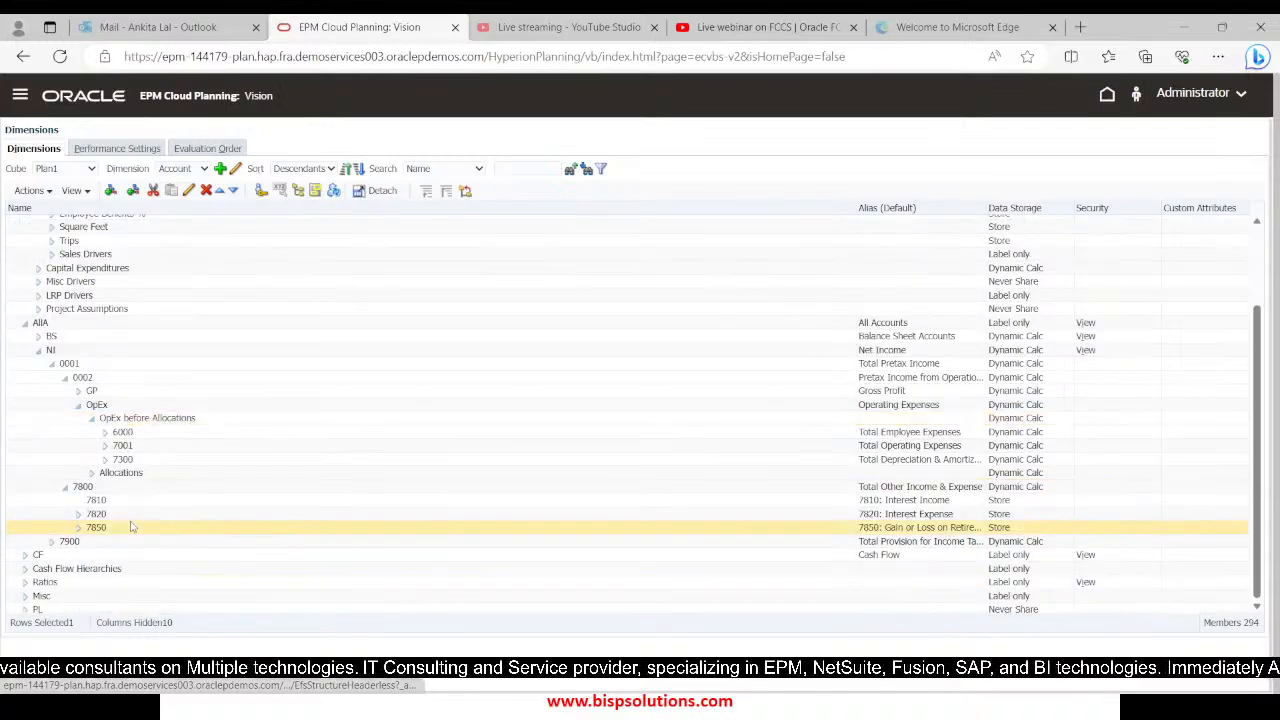
{"action": "left_click", "coordinate": [104, 432]}
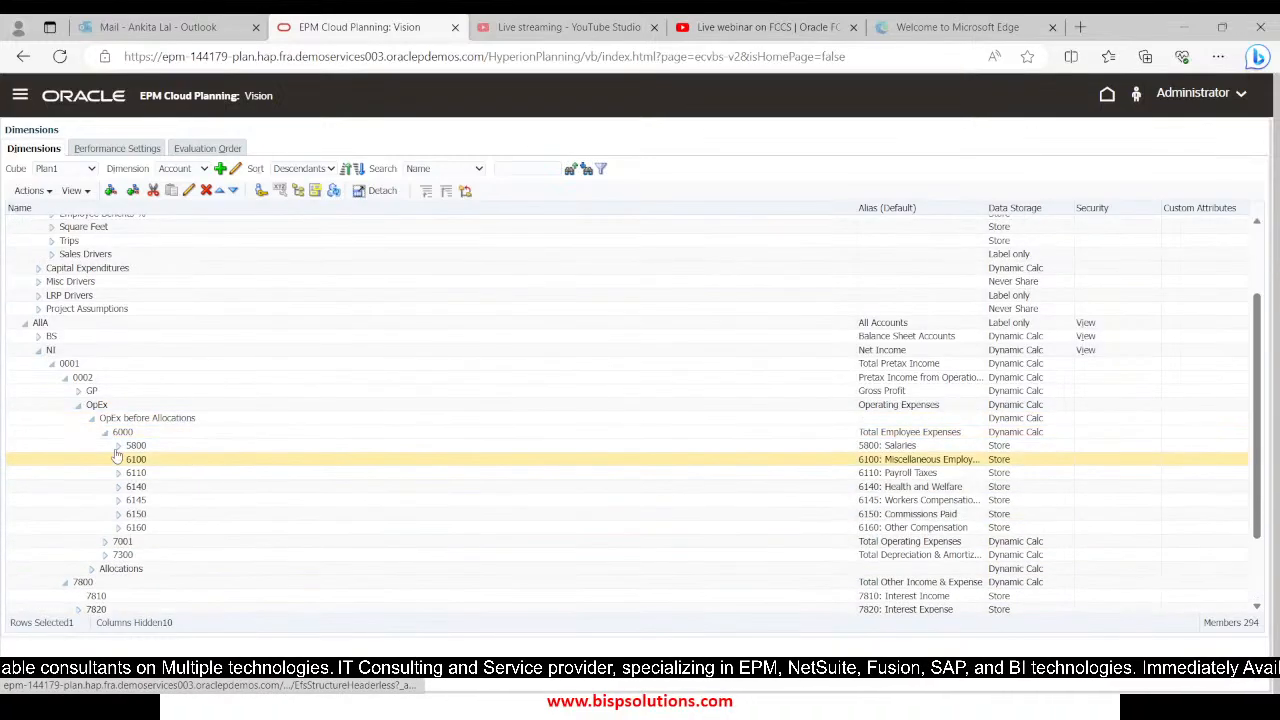
{"action": "left_click", "coordinate": [133, 447]}
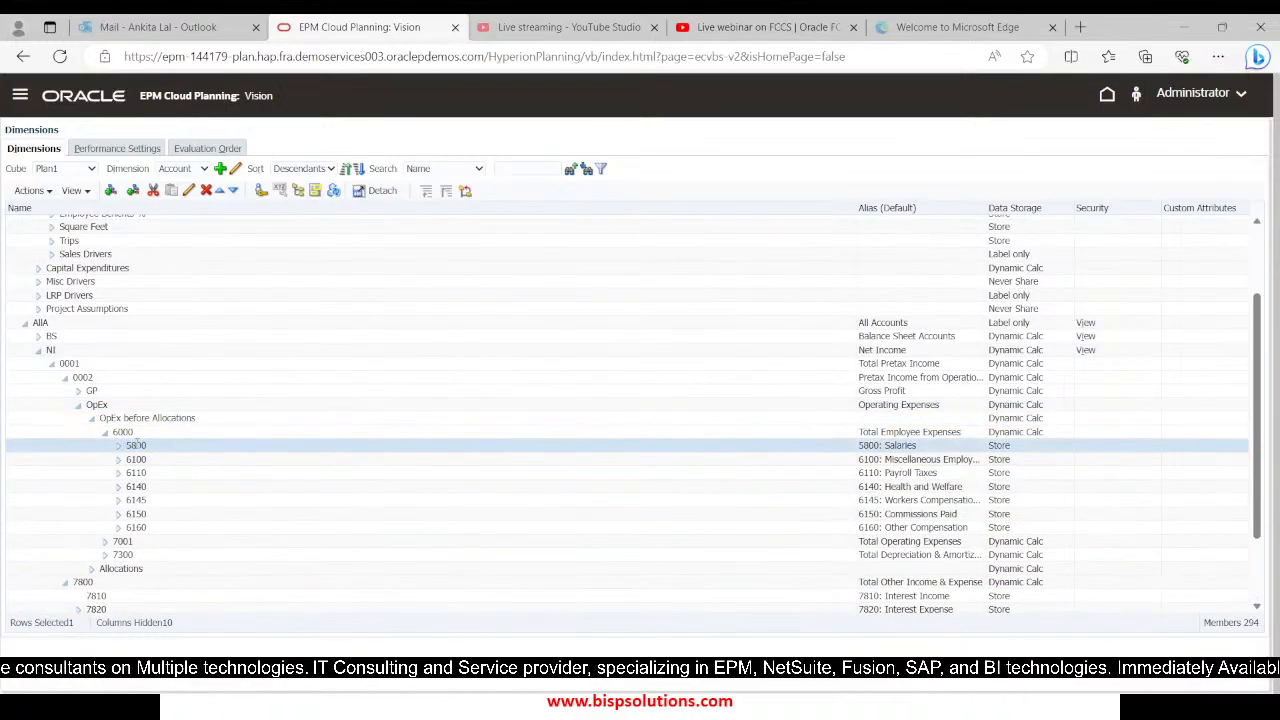
Recheck members 9000 and 9800 and their aliases under Expense Driver Assumptions
{"action": "scroll", "coordinate": [208, 461], "scroll_direction": "up", "scroll_amount": 1}
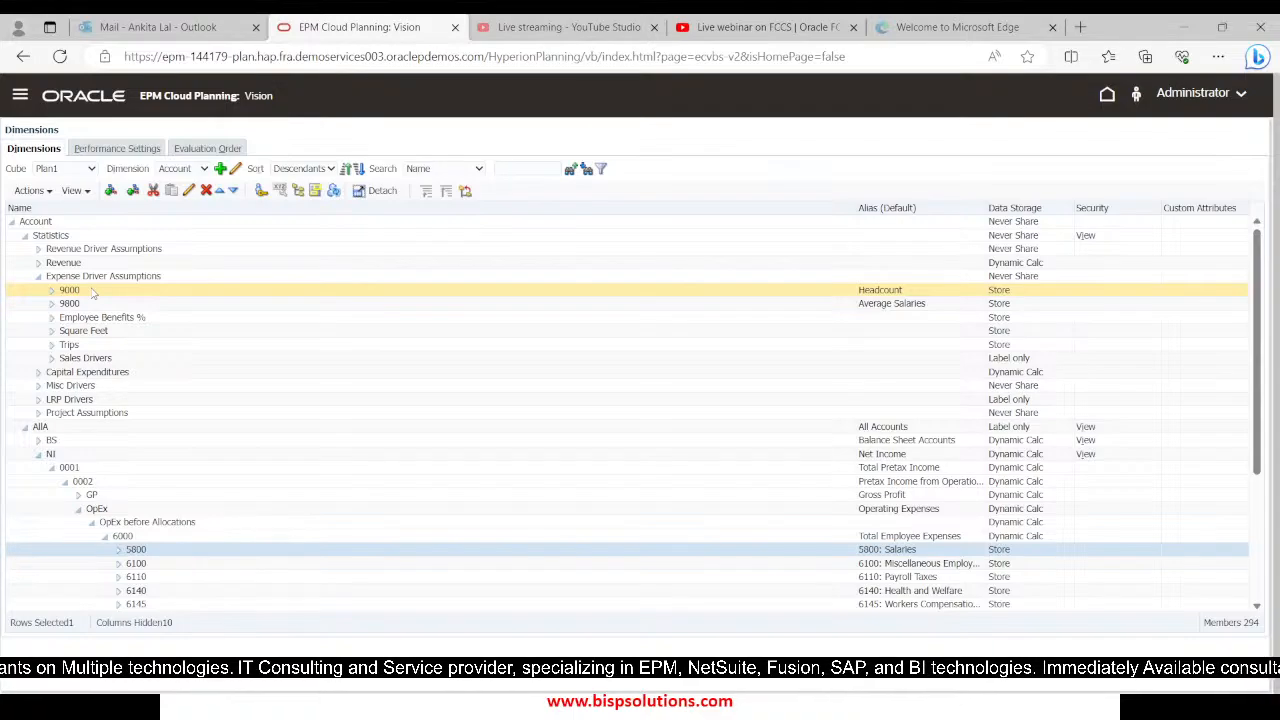
{"action": "left_click", "coordinate": [884, 289]}
{"action": "left_click", "coordinate": [884, 304]}
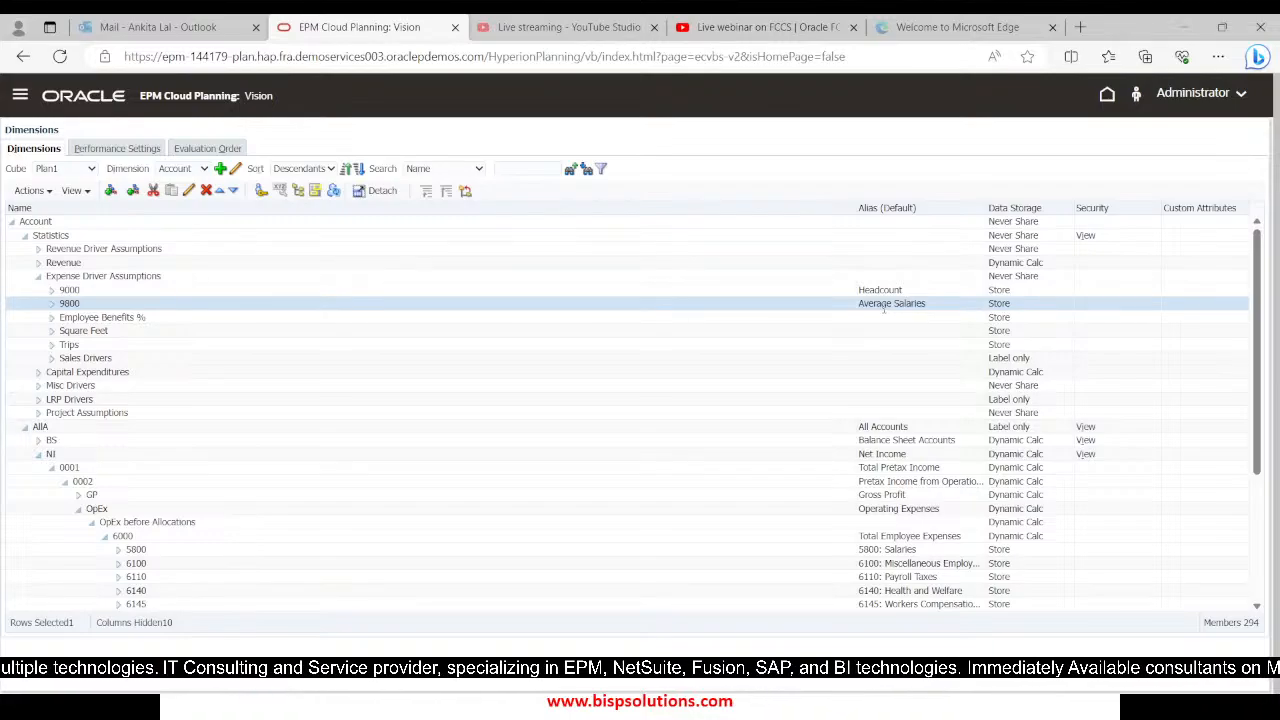
Switch to Calculation Manager and enter the formula "5800"="9800"*"9000"; on the blank line inside the inner FIX
{"action": "key", "text": "alt+Tab"}
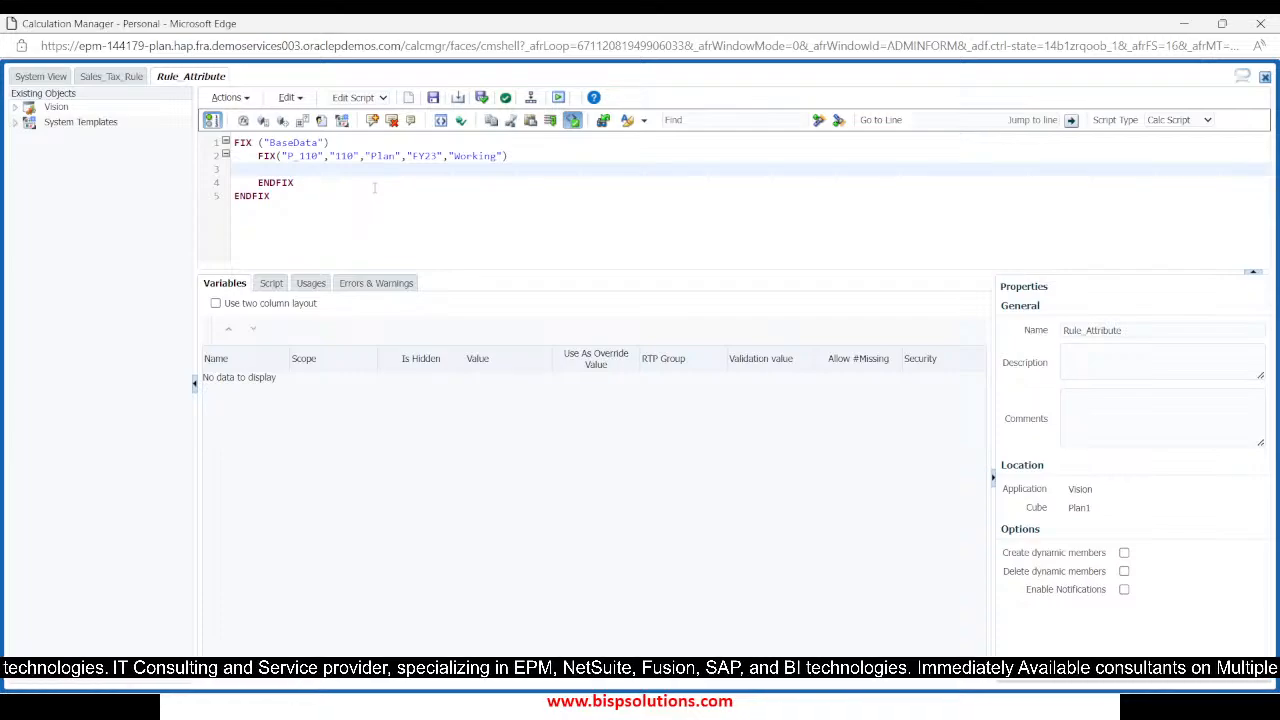
{"action": "type", "text": "5800\"="}
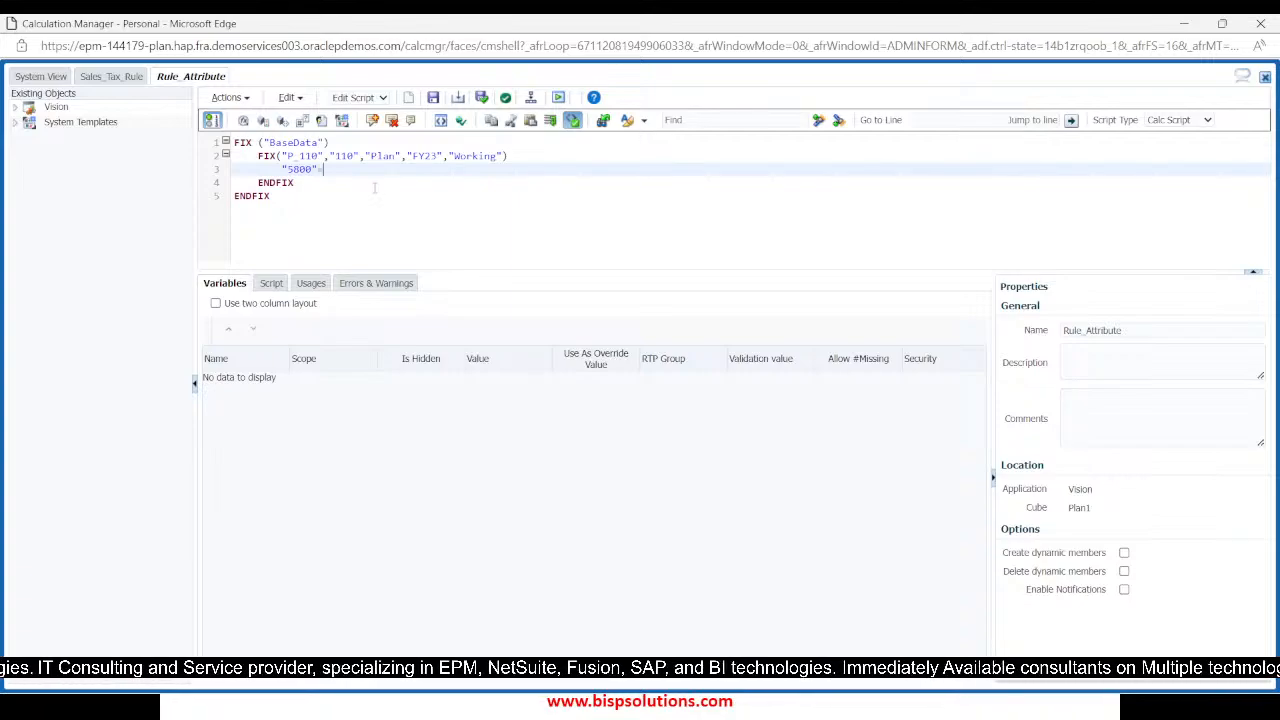
{"action": "type", "text": "\""}
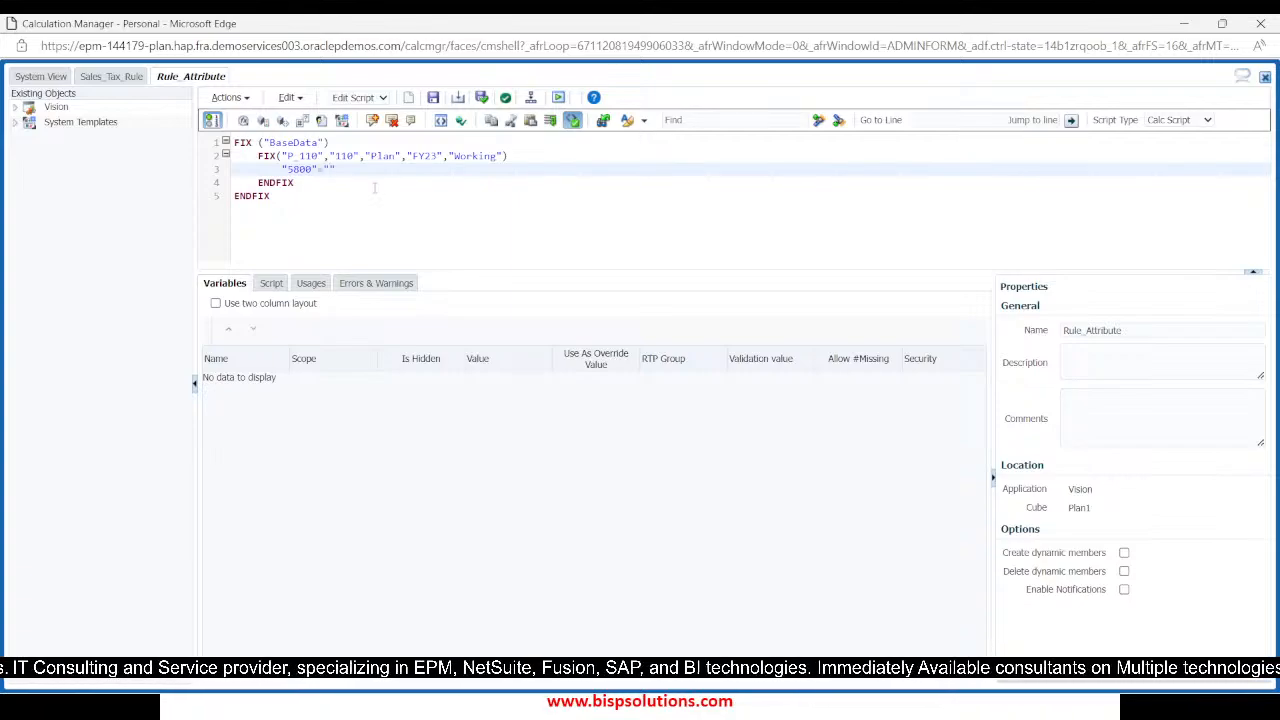
{"action": "type", "text": "9800"}
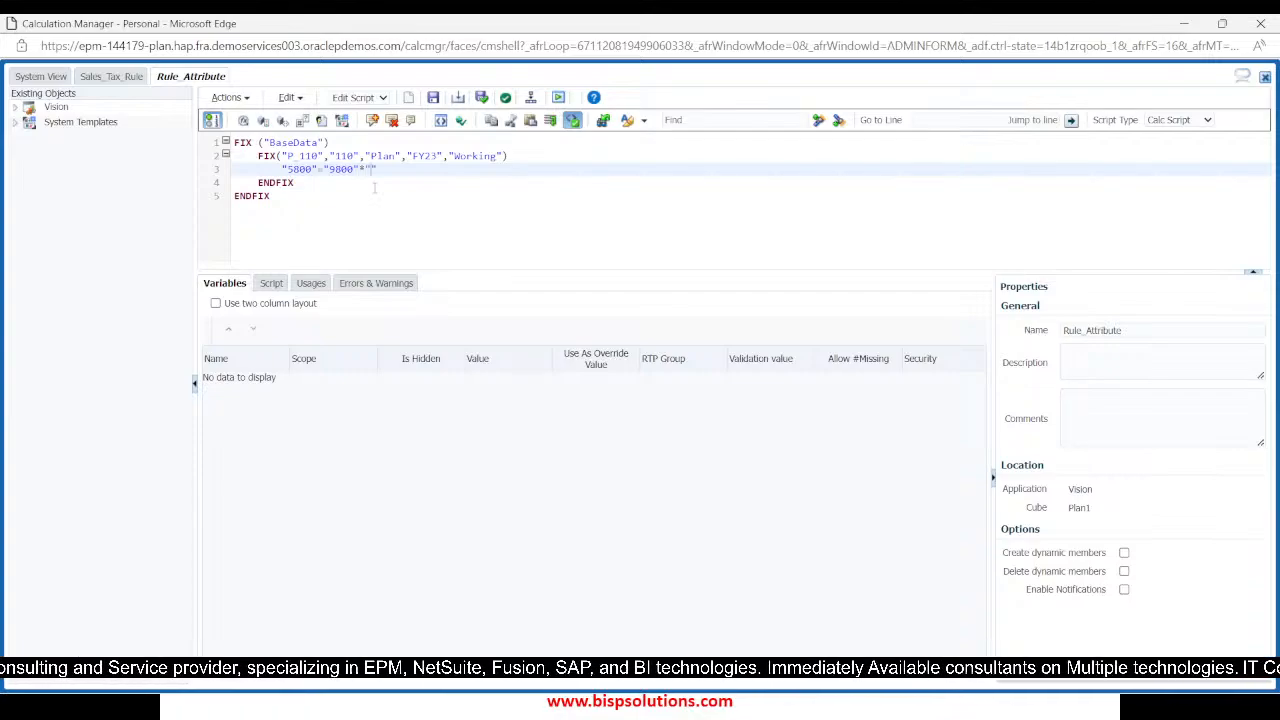
{"action": "type", "text": "9000"}
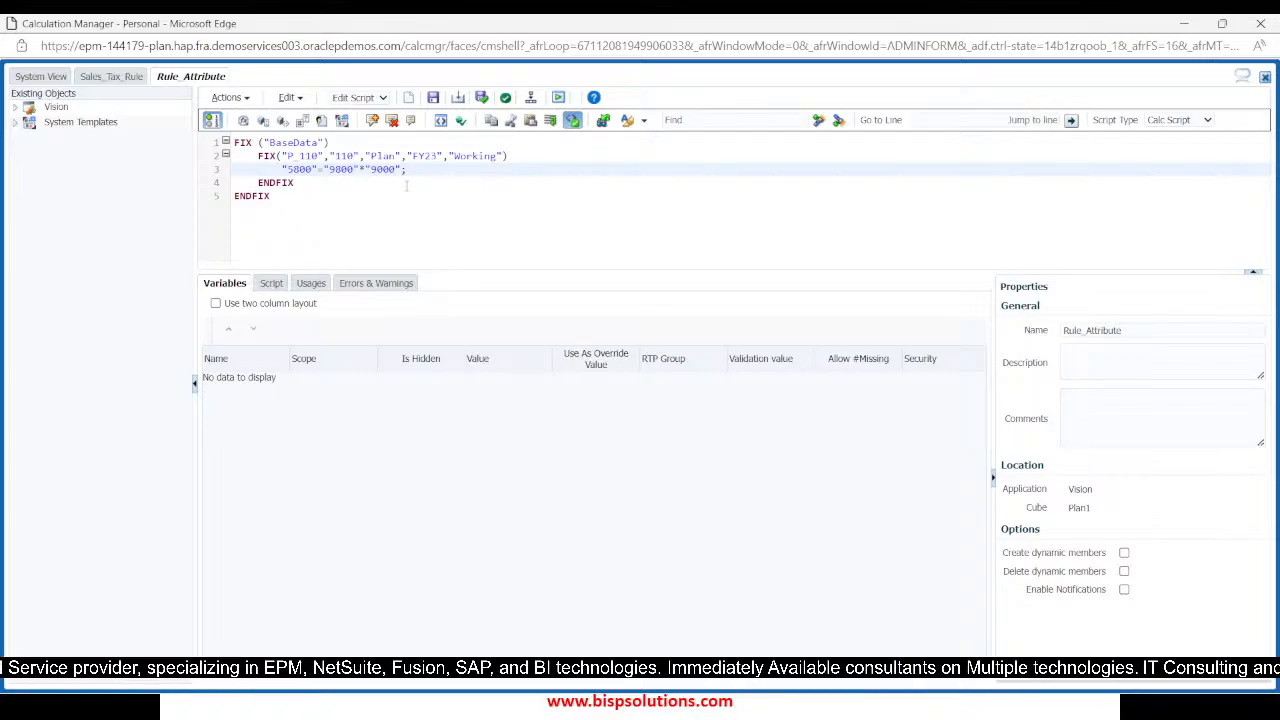
{"action": "left_click", "coordinate": [436, 235]}
{"action": "key", "text": "alt+Tab"}
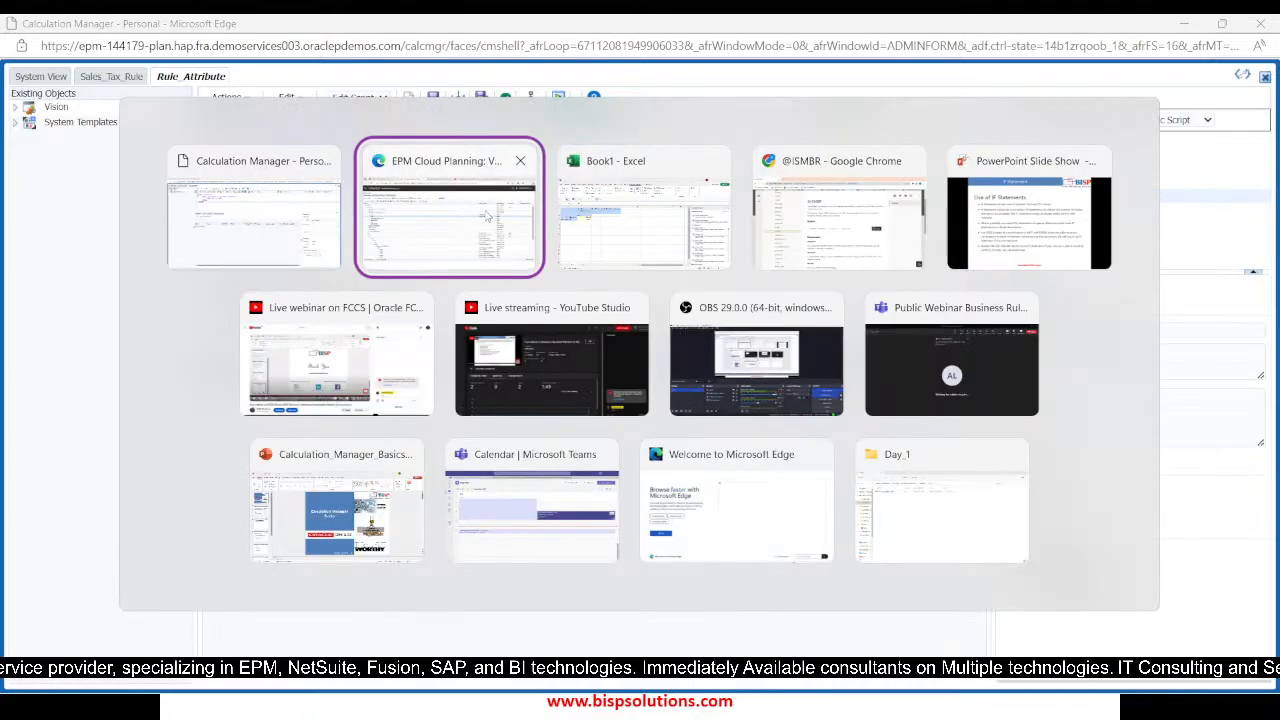
{"action": "key", "text": "alt+Tab"}
{"action": "key", "text": "alt+Tab"}
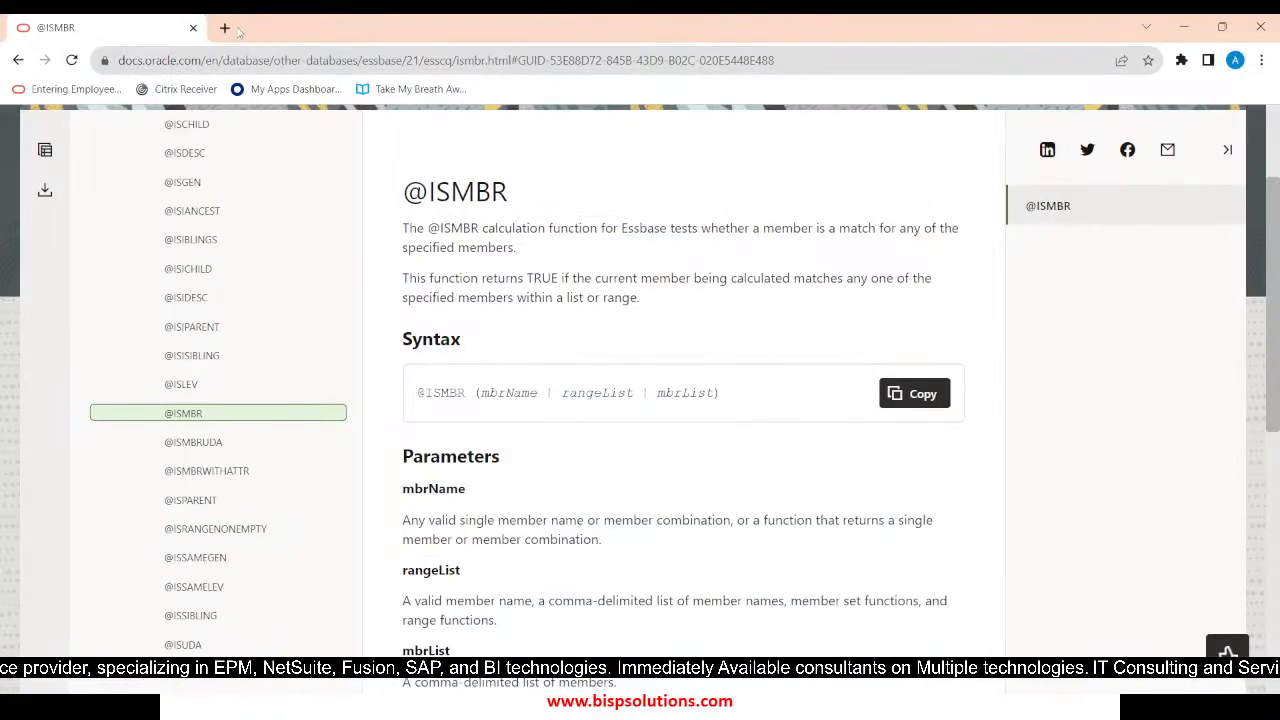
{"action": "left_click", "coordinate": [224, 28]}
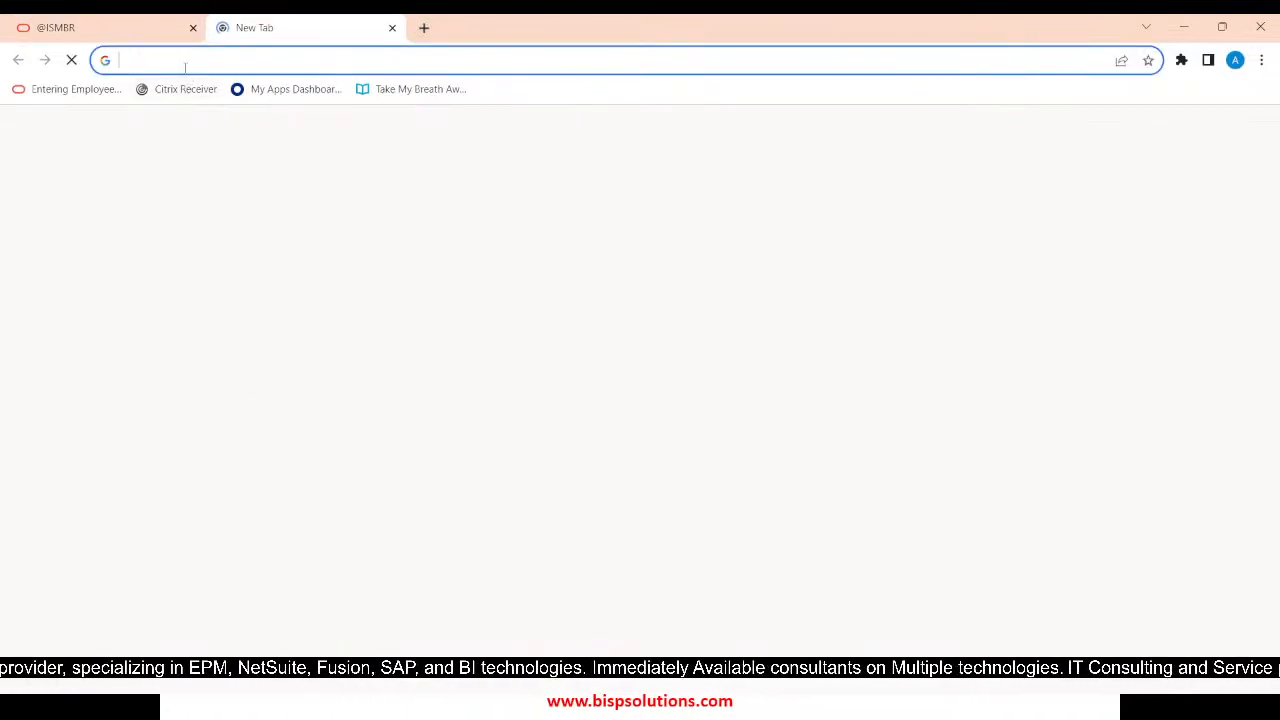
{"action": "left_click", "coordinate": [184, 63]}
{"action": "type", "text": "@"}
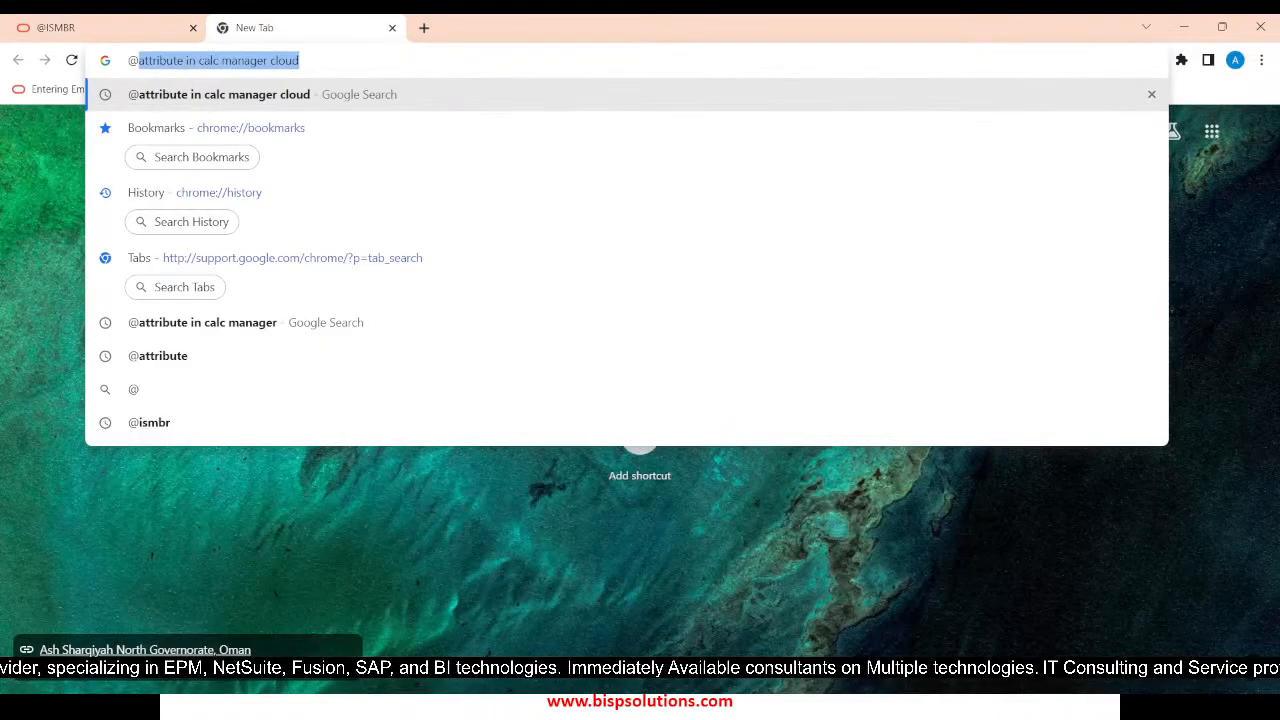
{"action": "type", "text": "ATTR"}
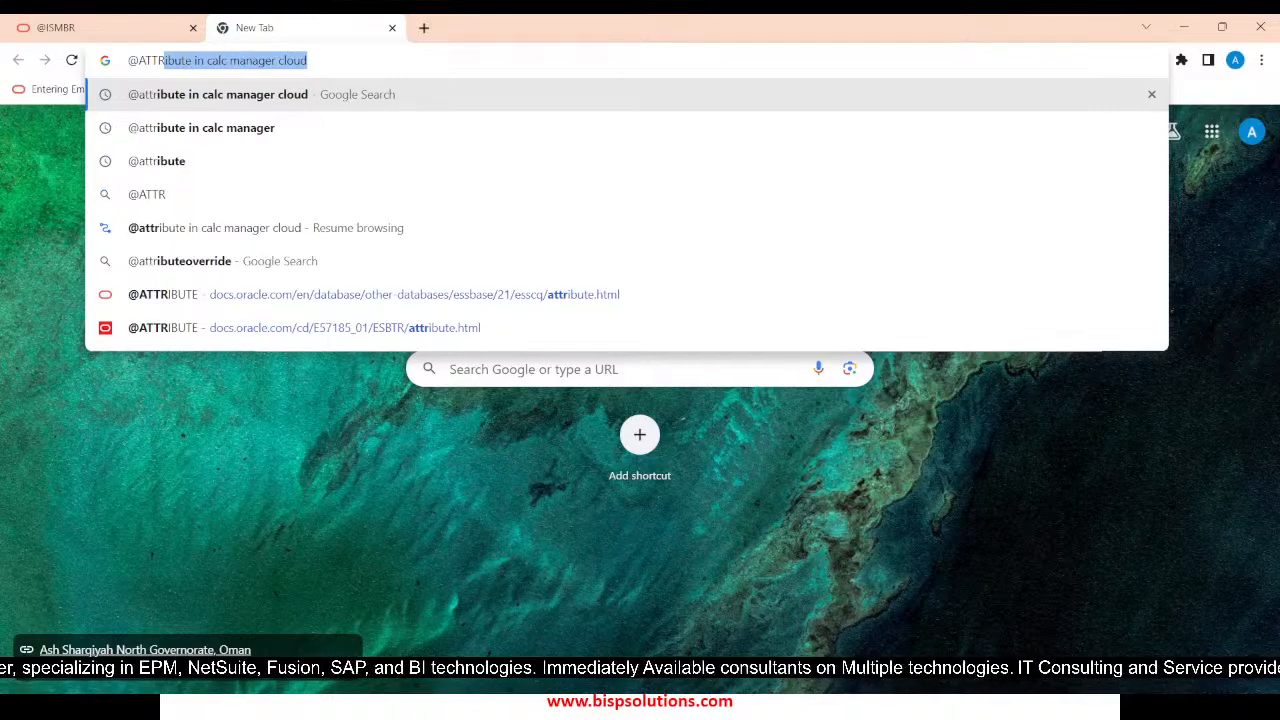
{"action": "type", "text": "IBUTE"}
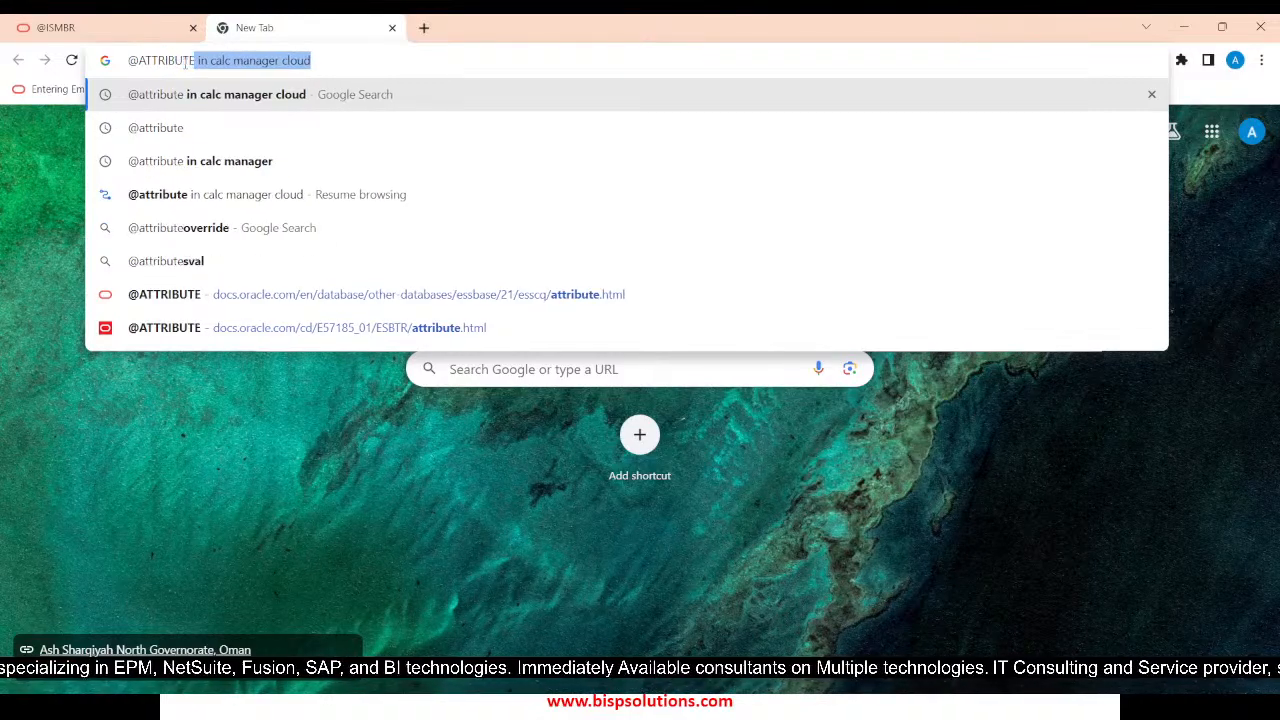
{"action": "key", "text": "Return"}
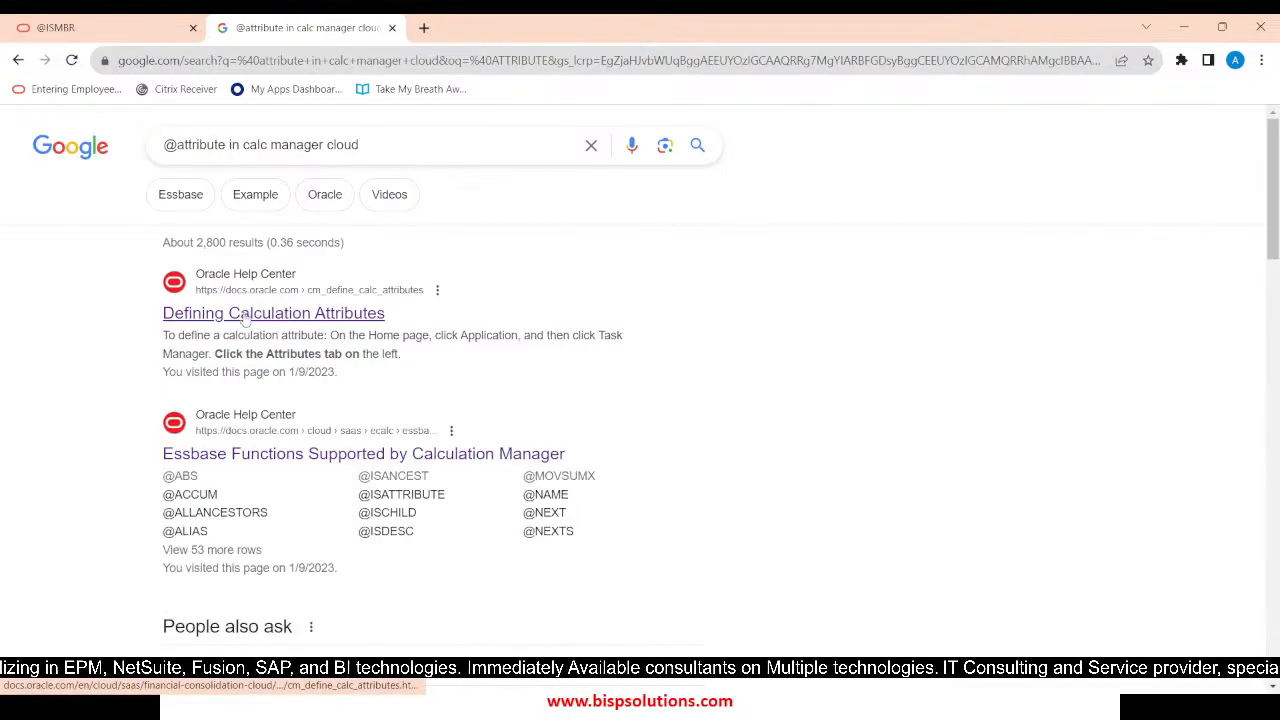
{"action": "left_click", "coordinate": [246, 318]}
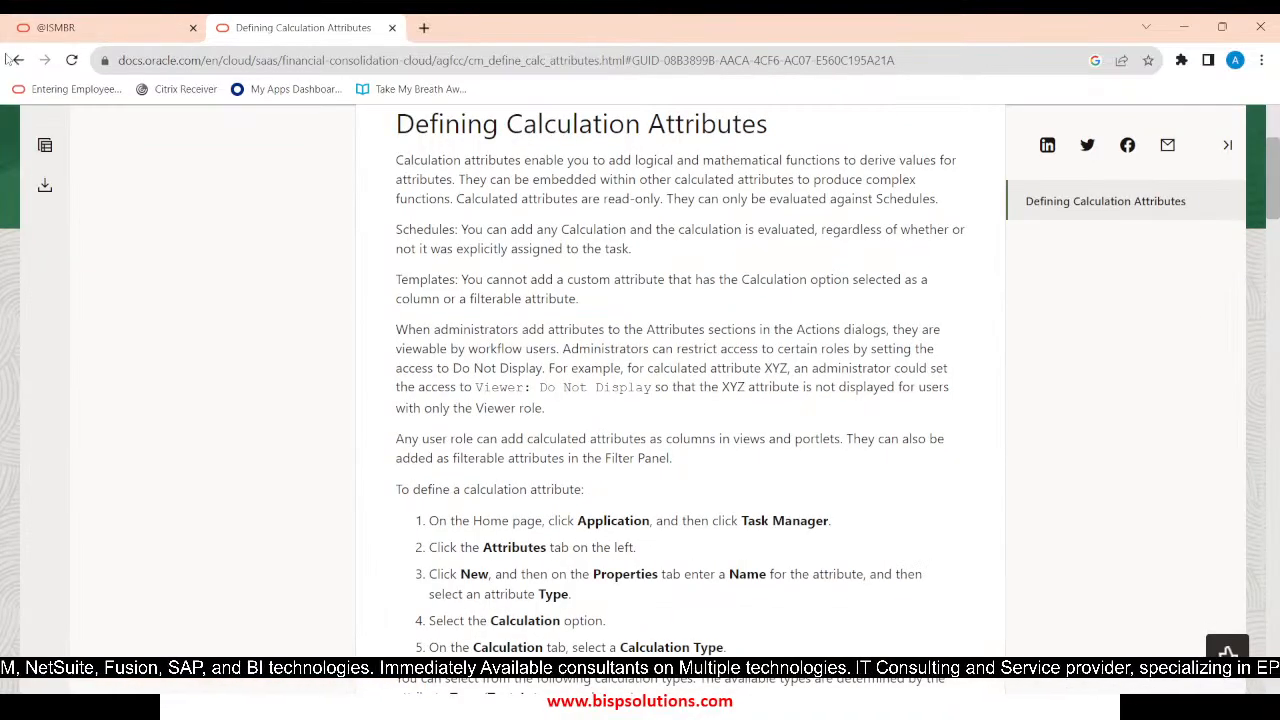
{"action": "left_click", "coordinate": [16, 60]}
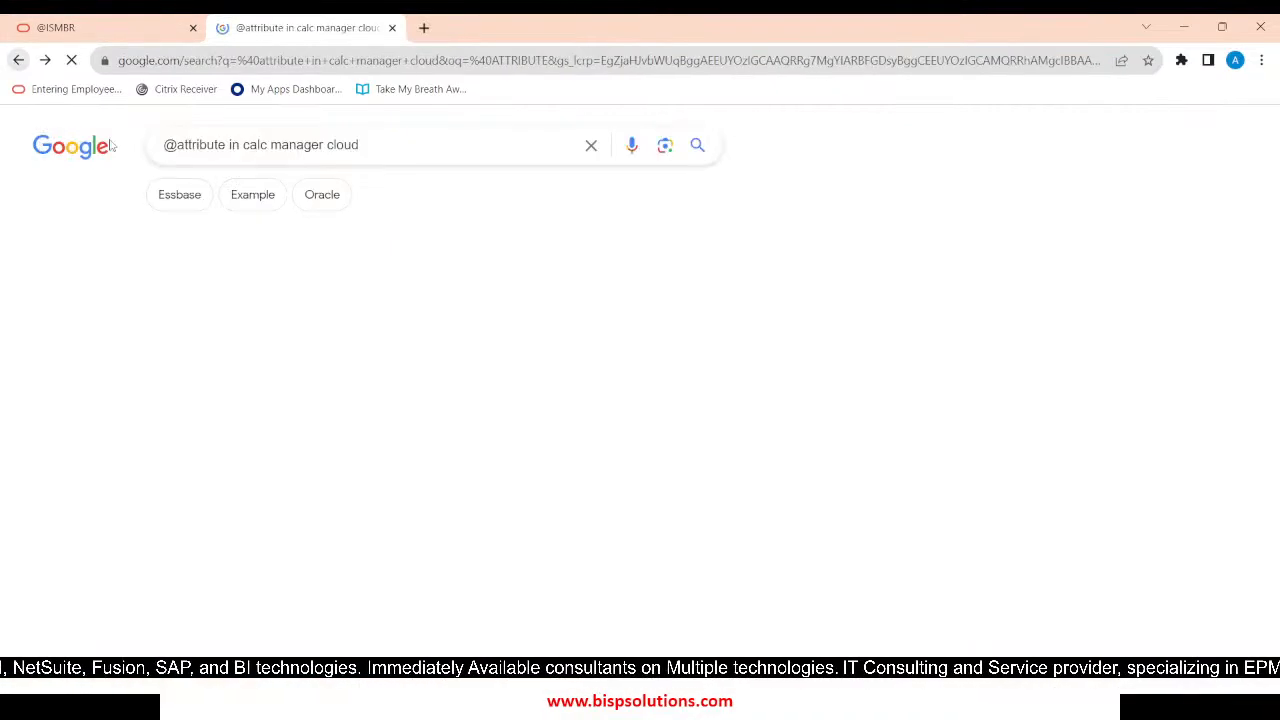
{"action": "double_click", "coordinate": [347, 144]}
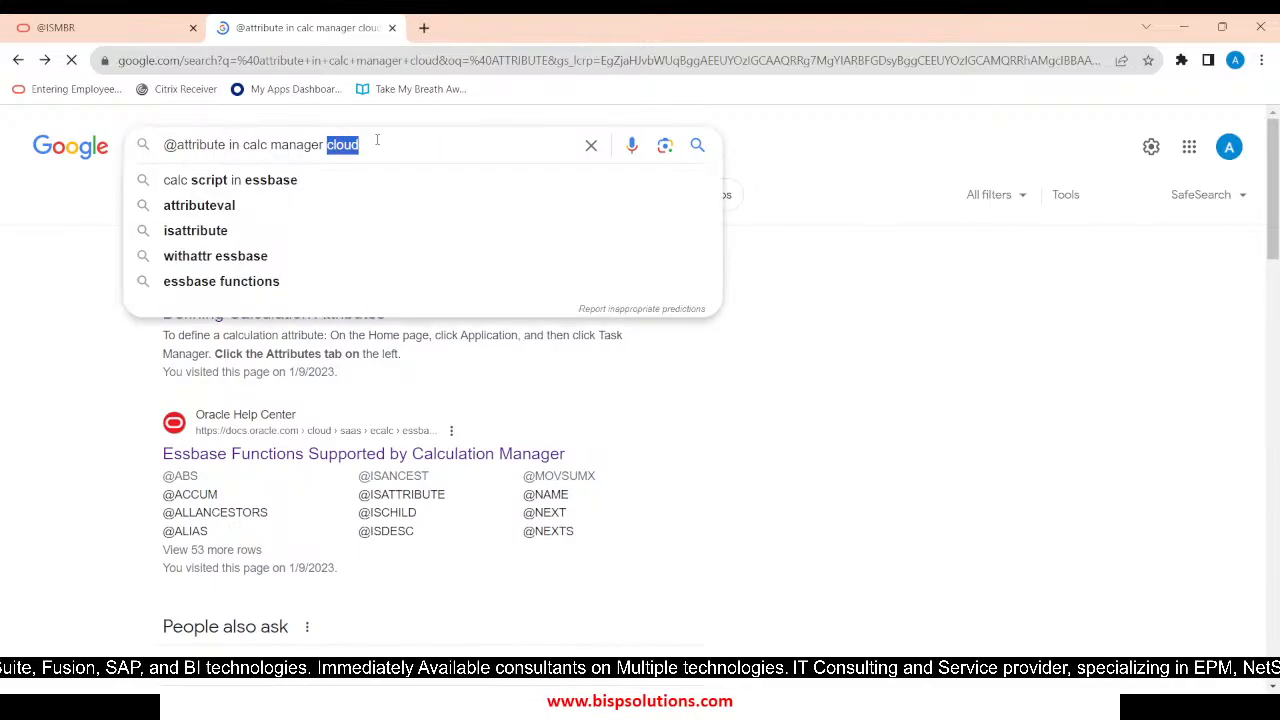
{"action": "key", "text": "BackSpace"}
{"action": "key", "text": "BackSpace"}
{"action": "key", "text": "BackSpace"}
{"action": "key", "text": "BackSpace"}
{"action": "key", "text": "BackSpace"}
{"action": "key", "text": "BackSpace"}
{"action": "key", "text": "BackSpace"}
{"action": "key", "text": "BackSpace"}
{"action": "key", "text": "BackSpace"}
{"action": "key", "text": "BackSpace"}
{"action": "key", "text": "BackSpace"}
{"action": "key", "text": "BackSpace"}
{"action": "key", "text": "BackSpace"}
{"action": "key", "text": "BackSpace"}
{"action": "key", "text": "BackSpace"}
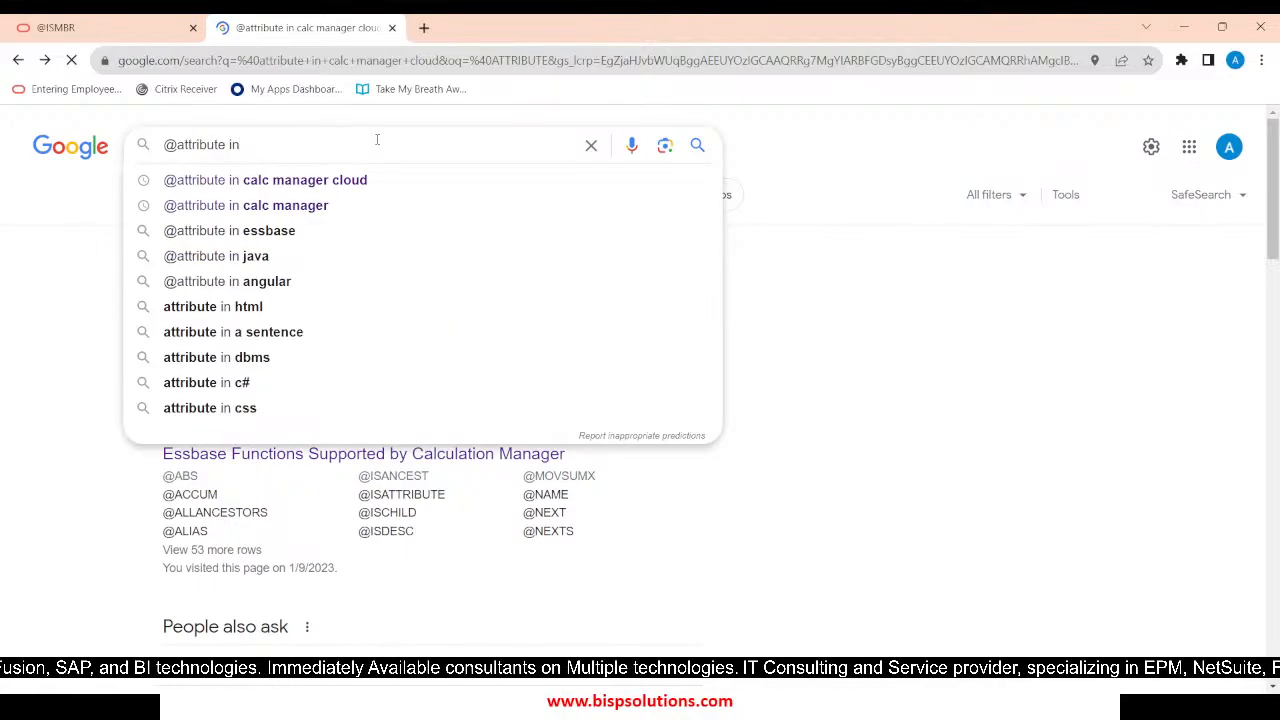
{"action": "left_click", "coordinate": [340, 238]}
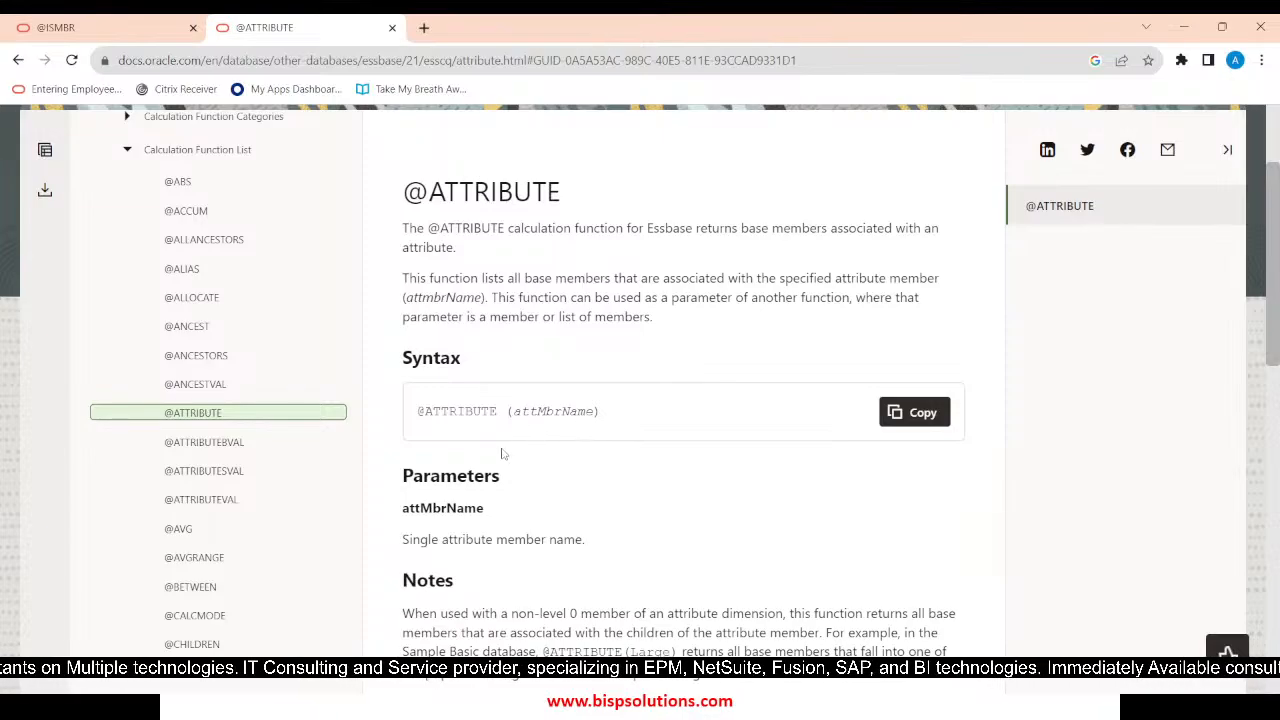
Switch to EPM Cloud Planning and display the Entity dimension of the Plan1 cube
{"action": "key", "text": "alt+Tab"}
{"action": "key", "text": "alt+Tab"}
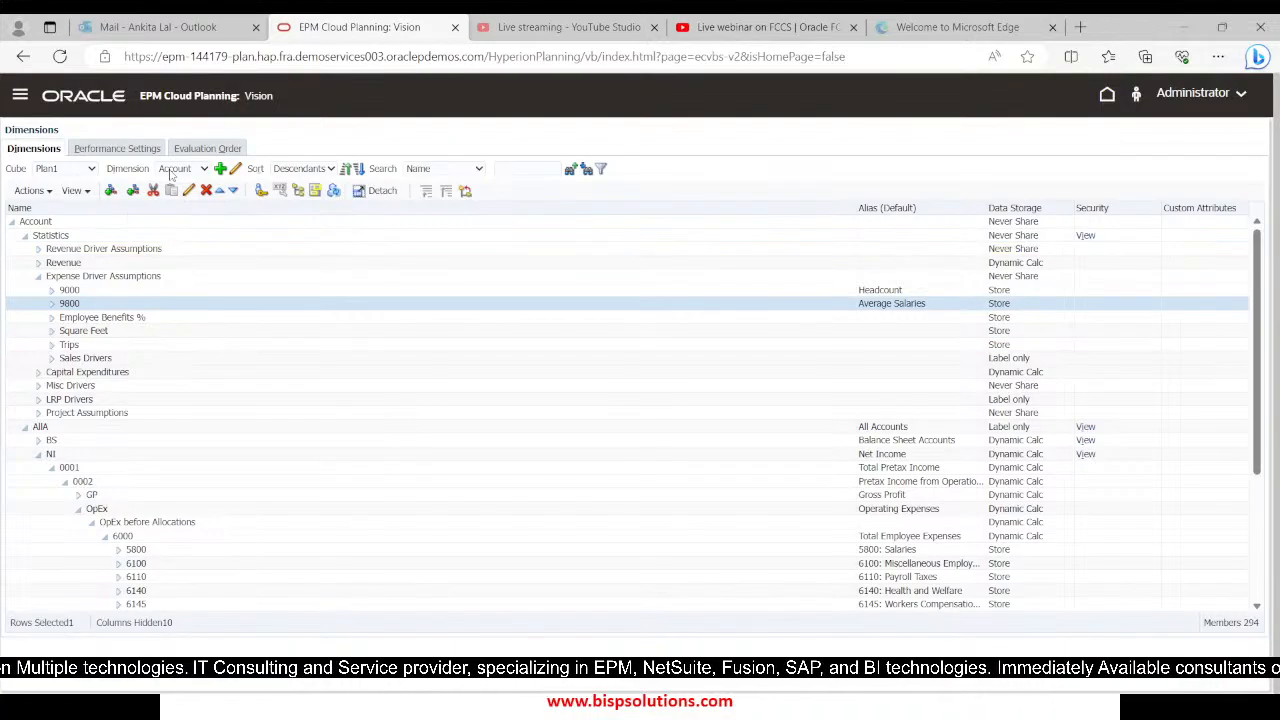
{"action": "left_click", "coordinate": [183, 172]}
{"action": "left_click", "coordinate": [182, 207]}
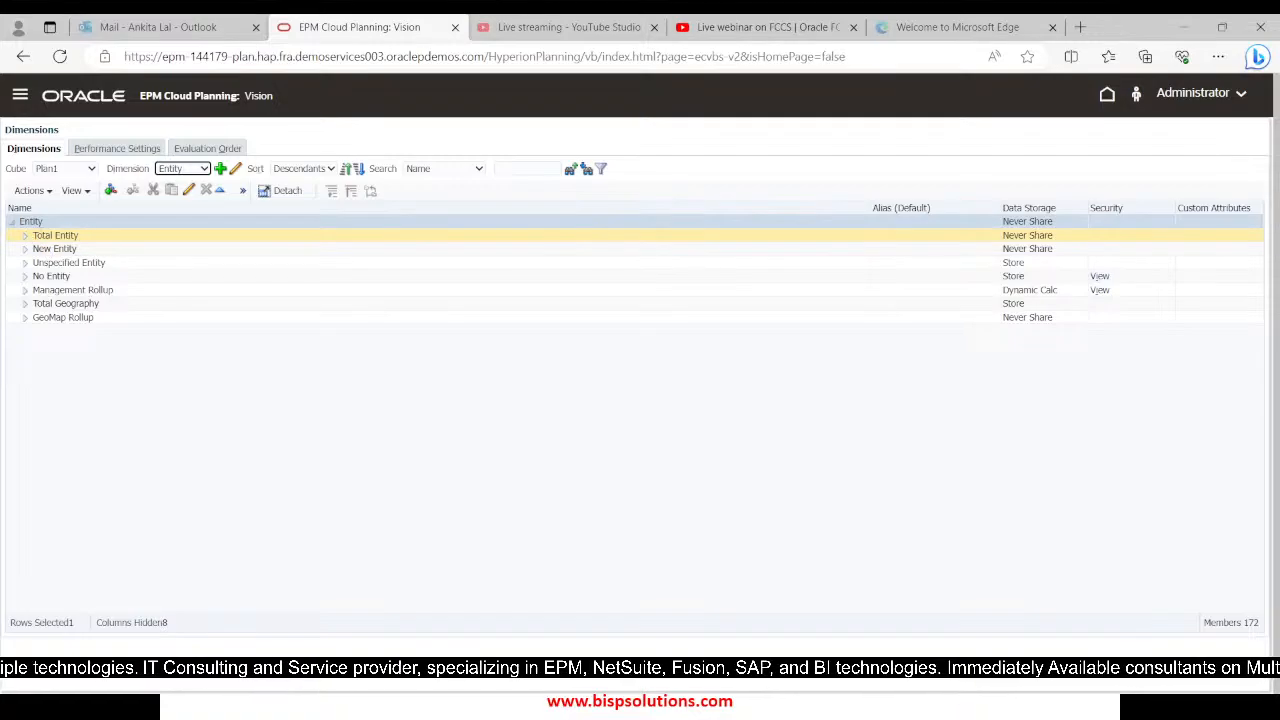
Drill through Total Entity and TD to member 100, open member 110's attribute values and expand the available Market Size values
{"action": "left_click", "coordinate": [25, 236]}
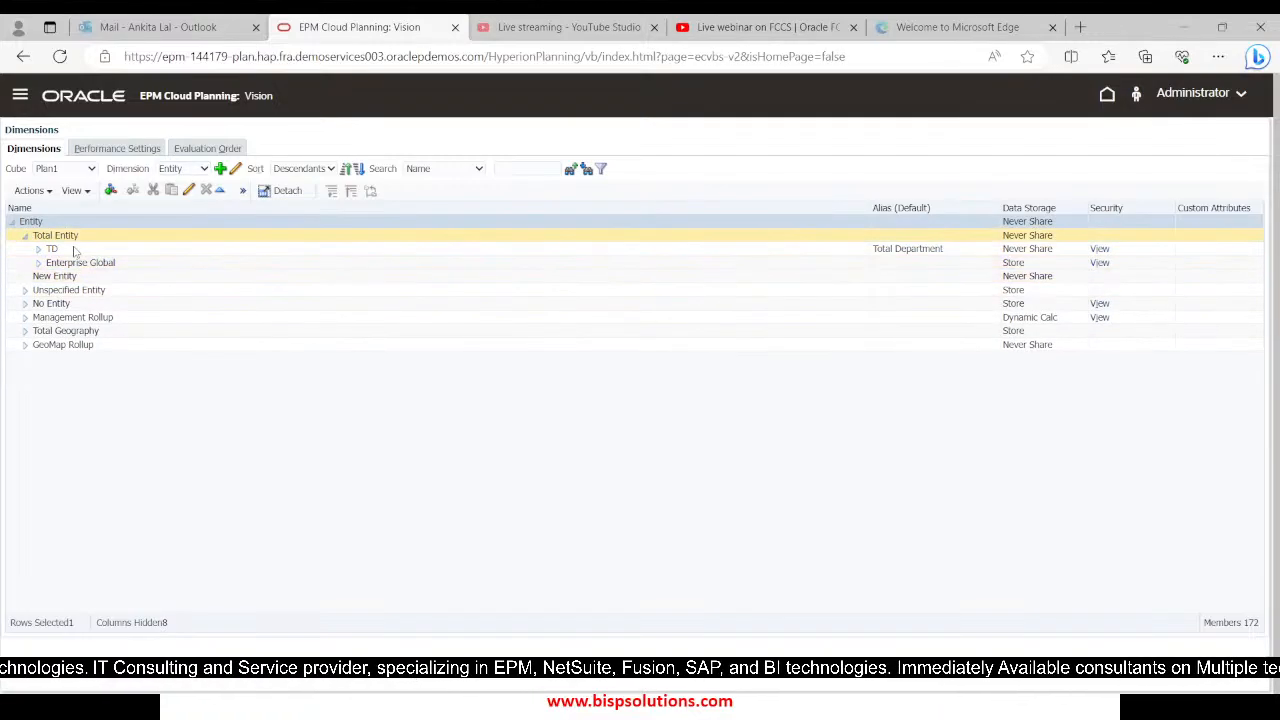
{"action": "left_click", "coordinate": [68, 248]}
{"action": "left_click", "coordinate": [38, 249]}
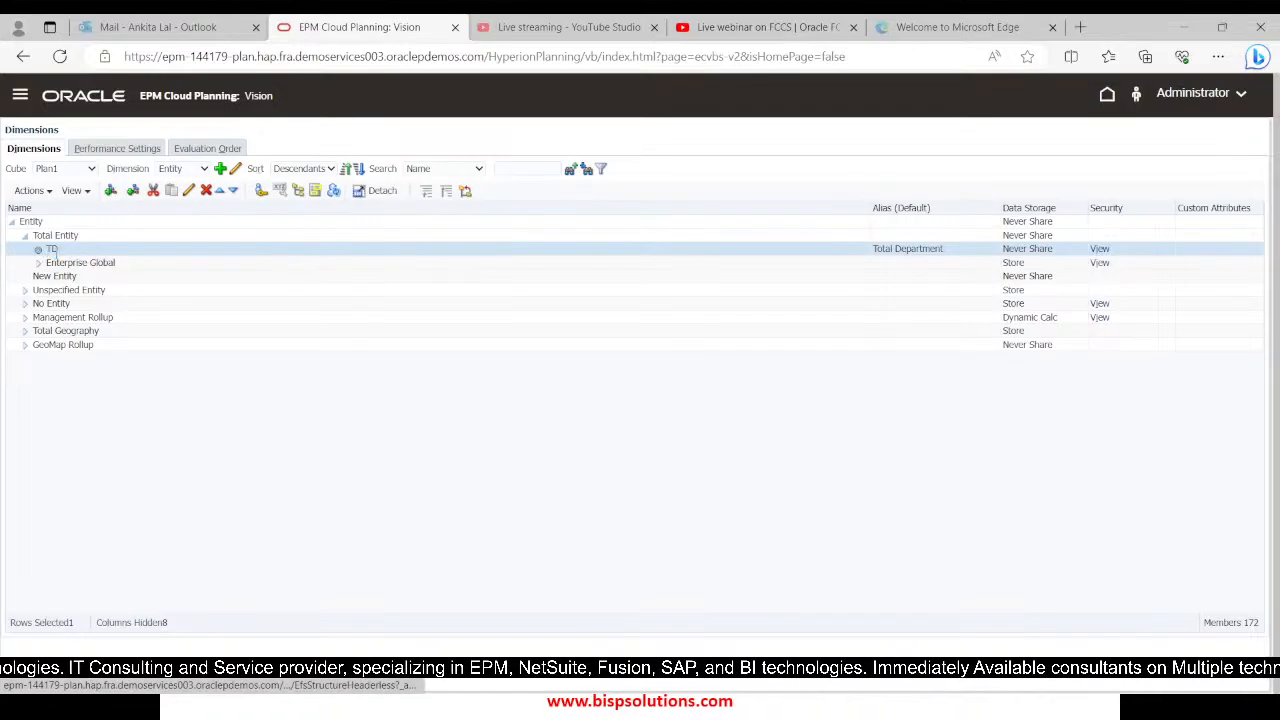
{"action": "left_click", "coordinate": [68, 276]}
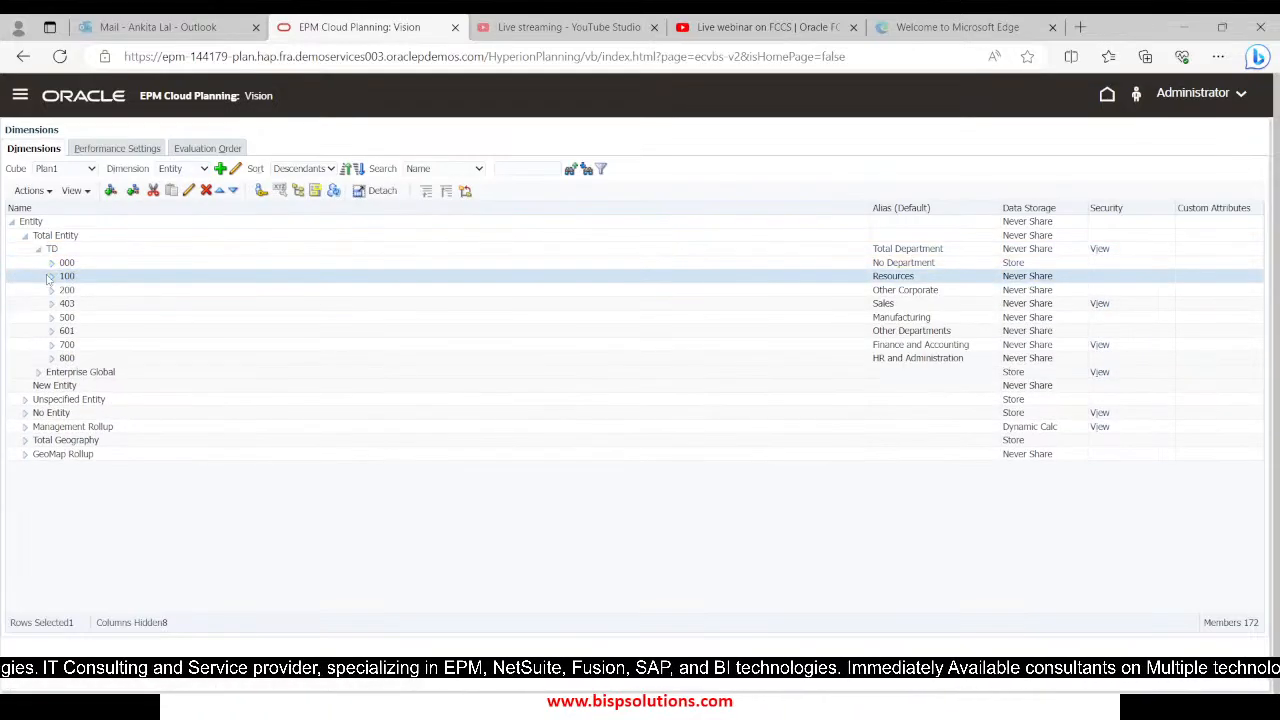
{"action": "left_click", "coordinate": [51, 277]}
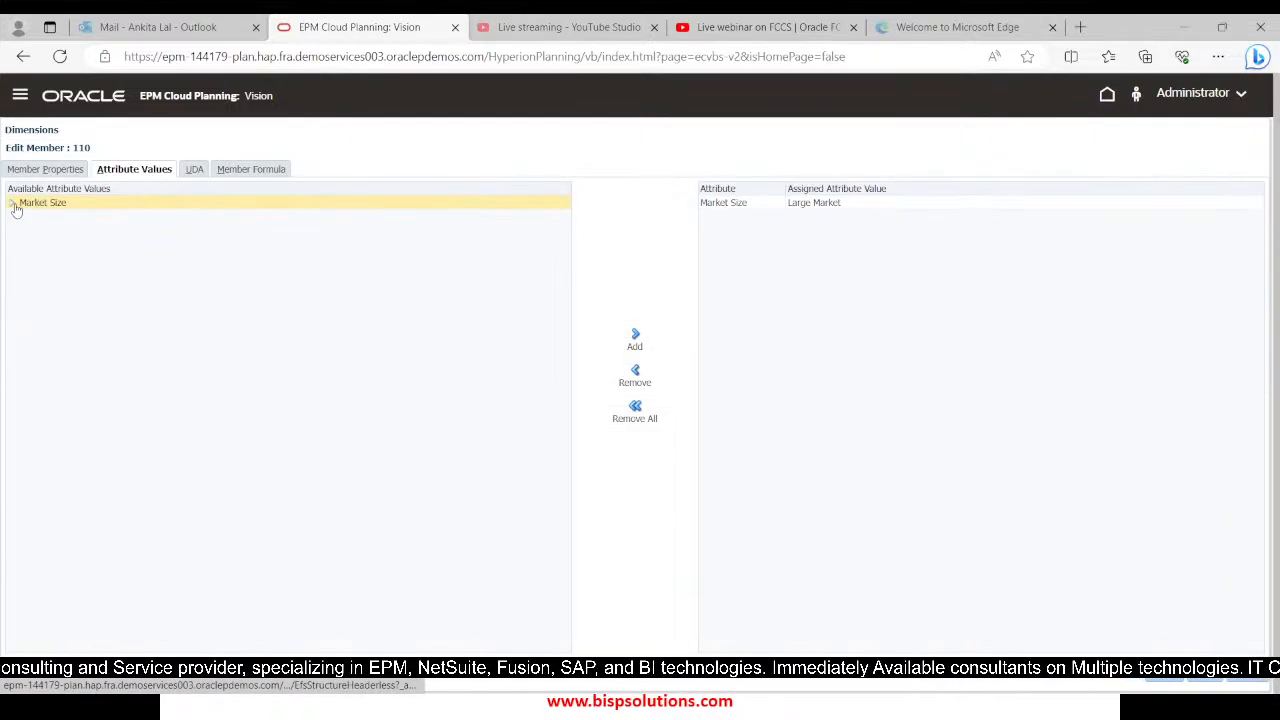
{"action": "left_click", "coordinate": [78, 205]}
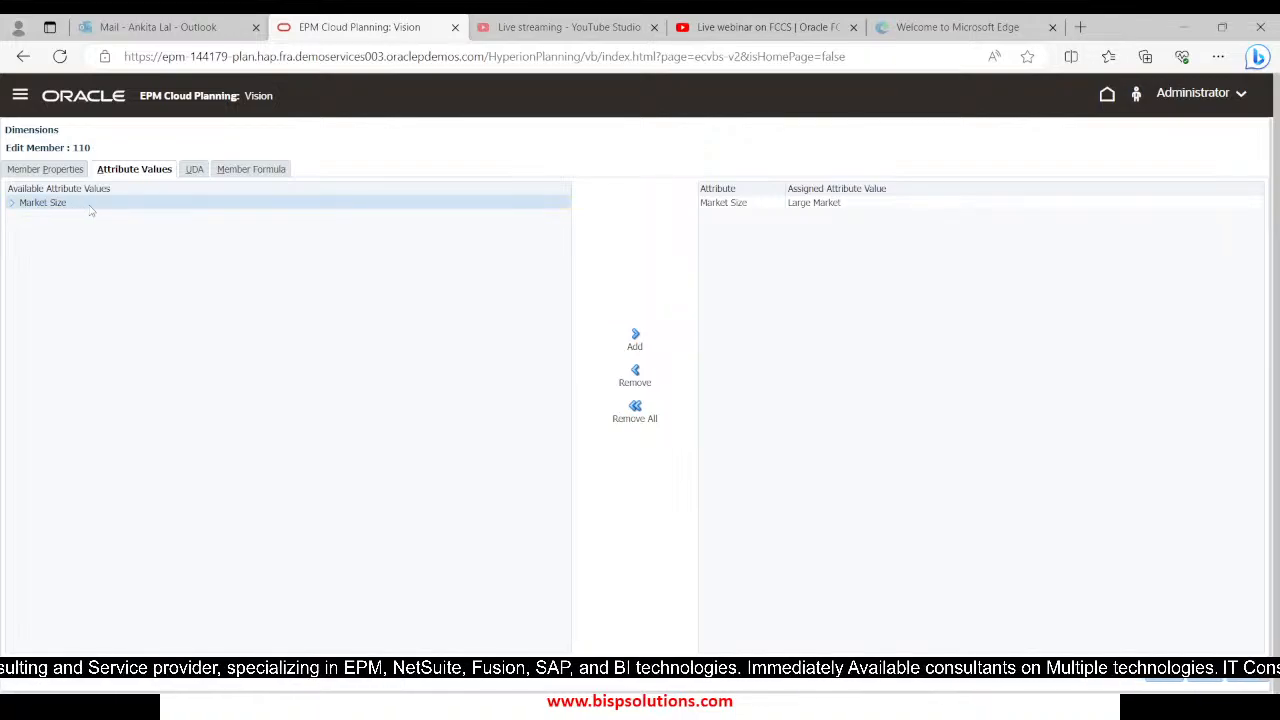
{"action": "left_click", "coordinate": [13, 205]}
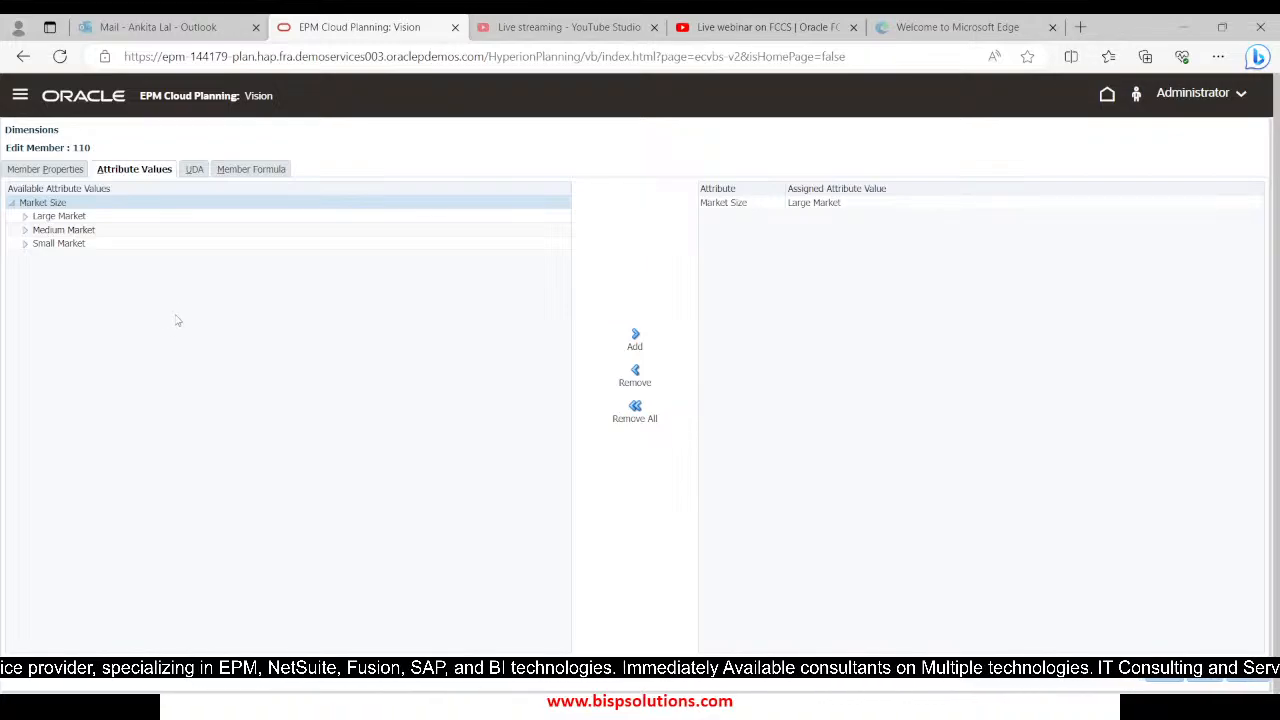
{"action": "key", "text": "alt+Tab"}
{"action": "key", "text": "alt+Tab"}
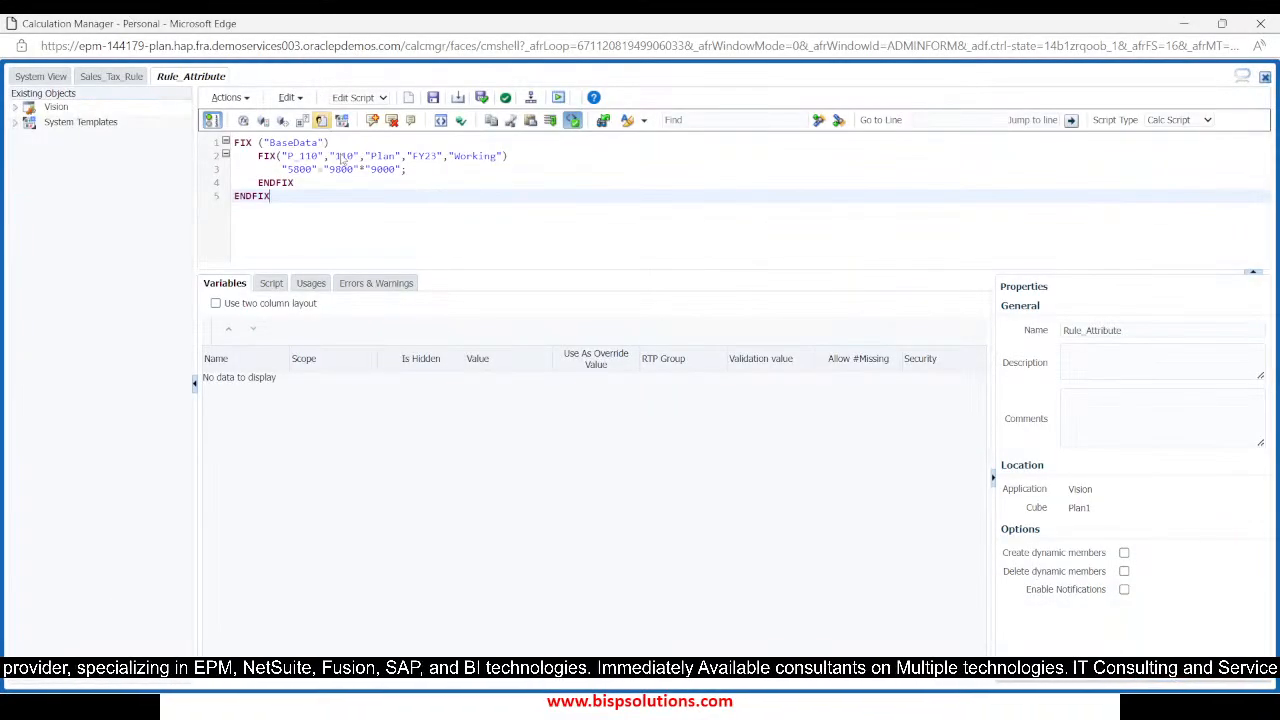
{"action": "left_click", "coordinate": [505, 157]}
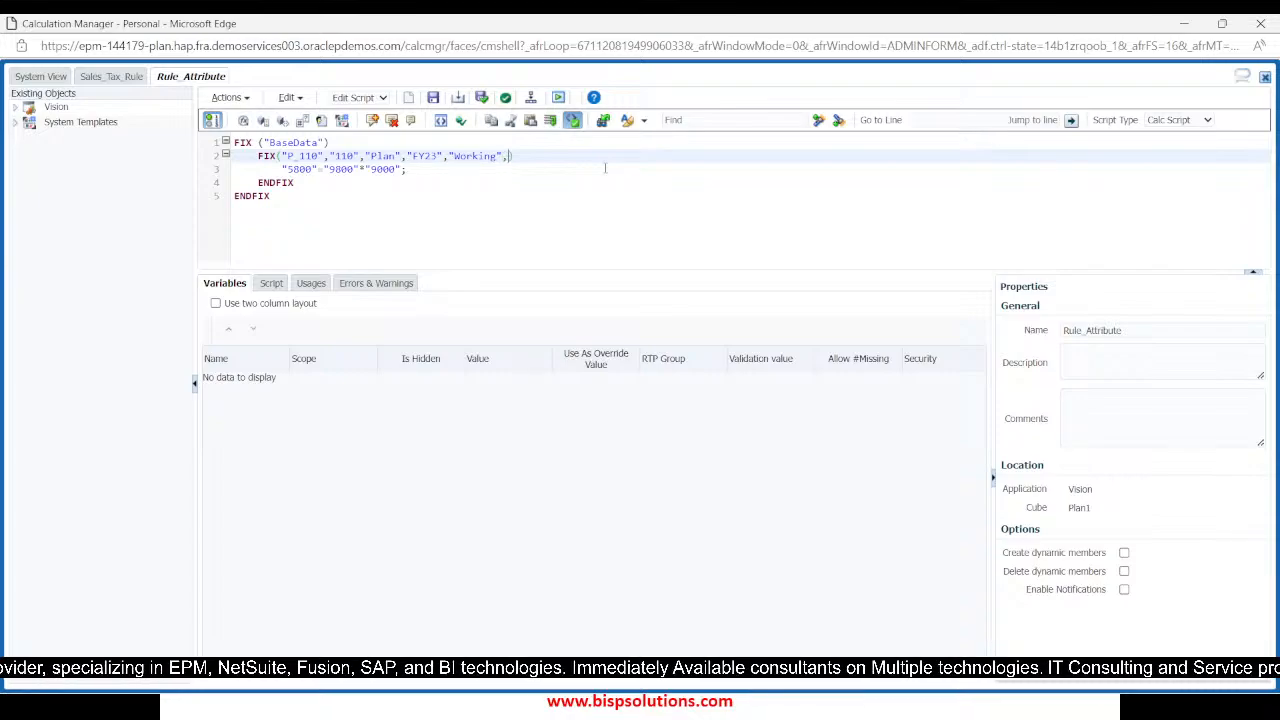
{"action": "type", "text": "@"}
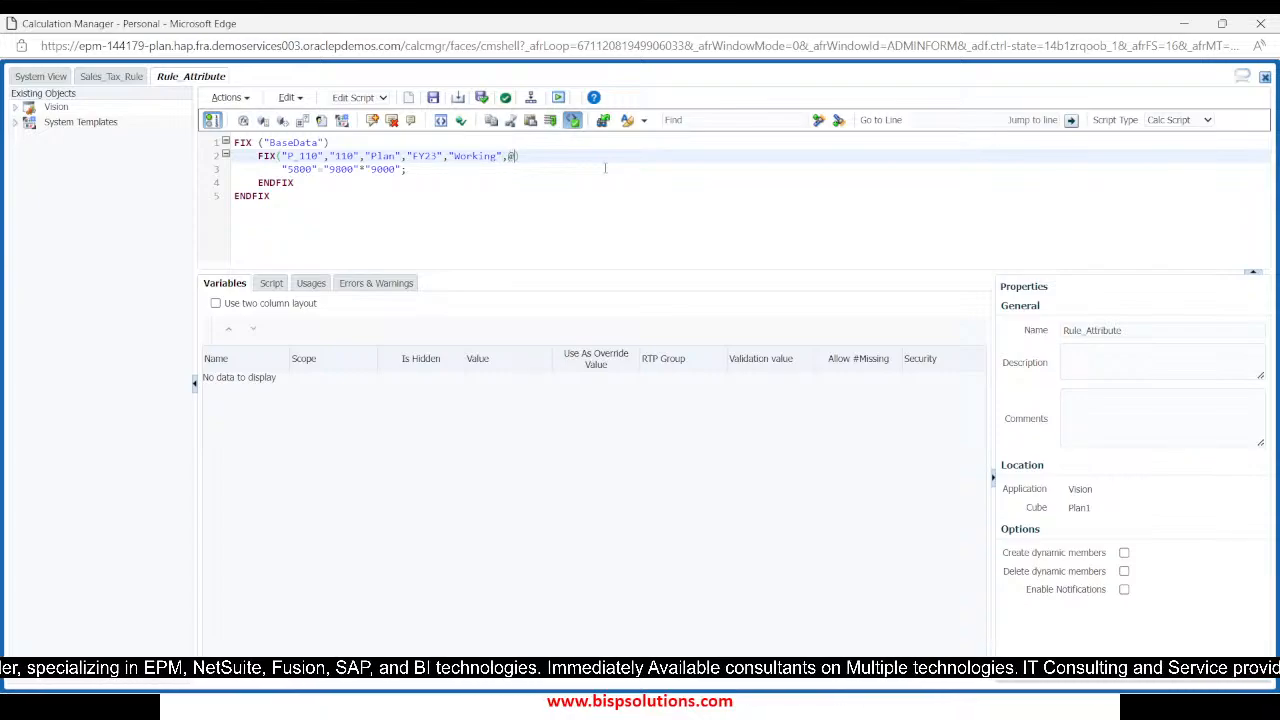
{"action": "type", "text": "ATTRIBUTE(\""}
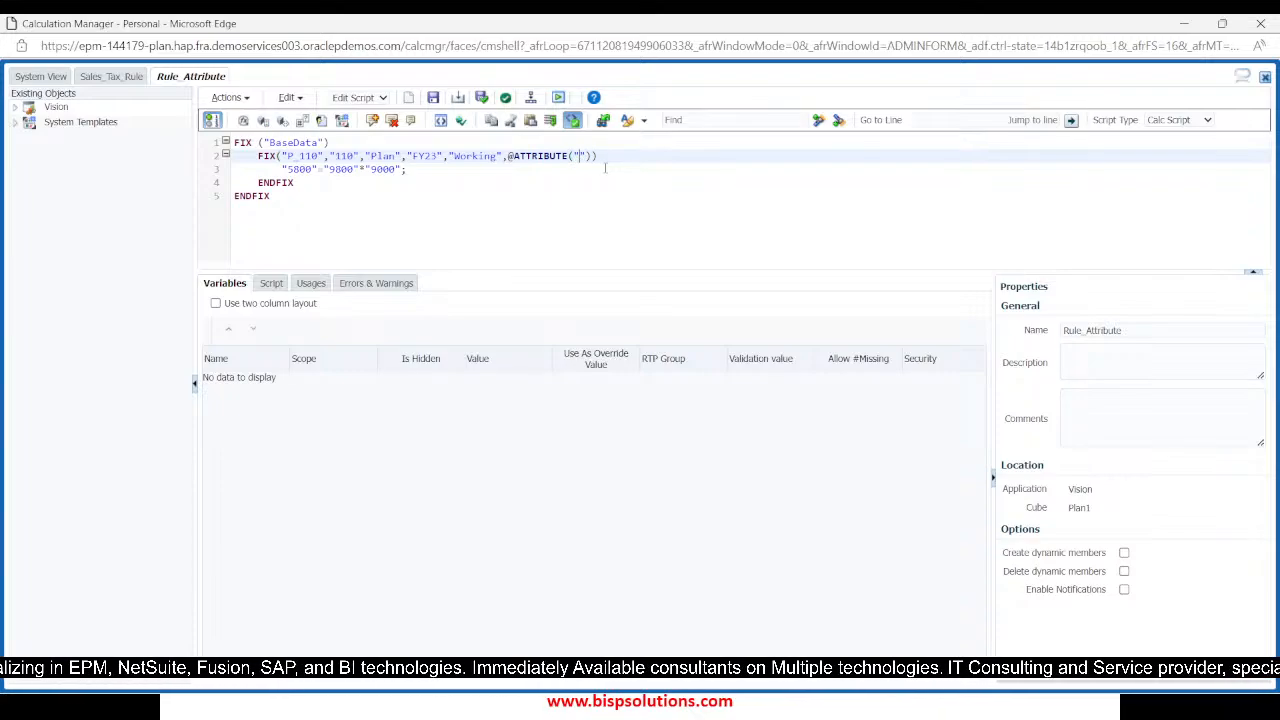
{"action": "key", "text": "alt+Tab"}
{"action": "key", "text": "alt+Tab"}
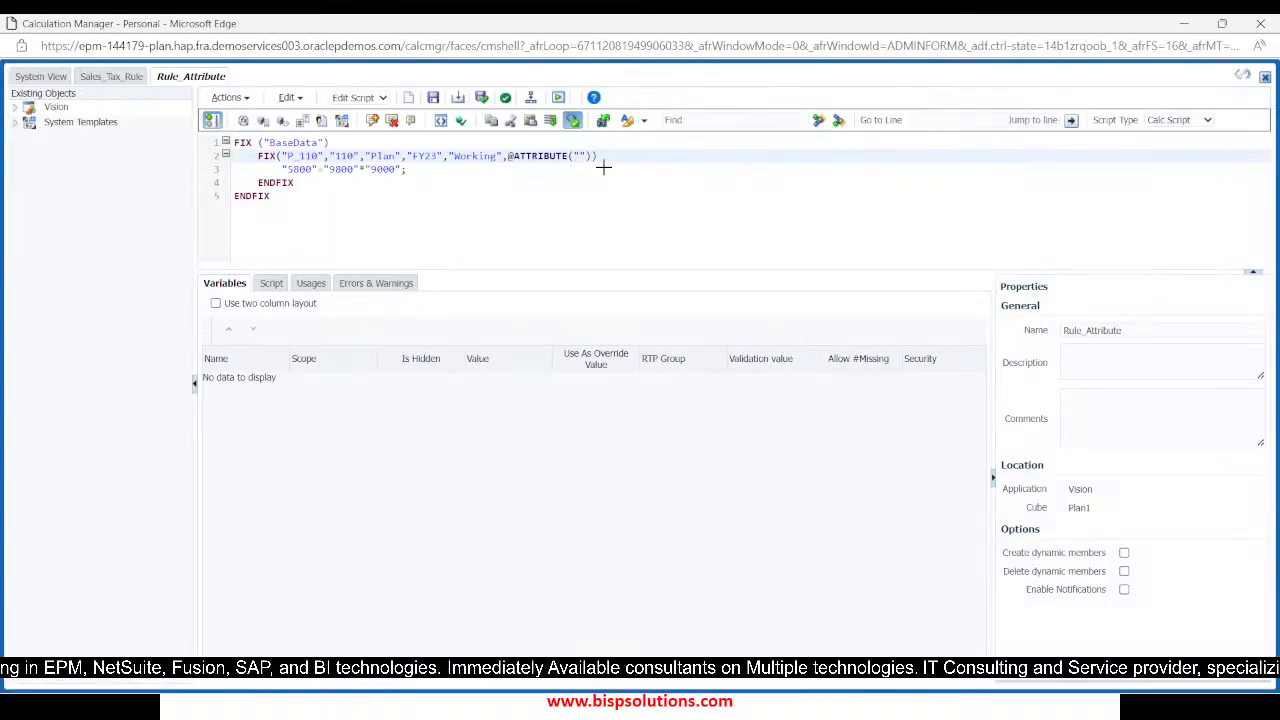
{"action": "key", "text": "alt+Tab"}
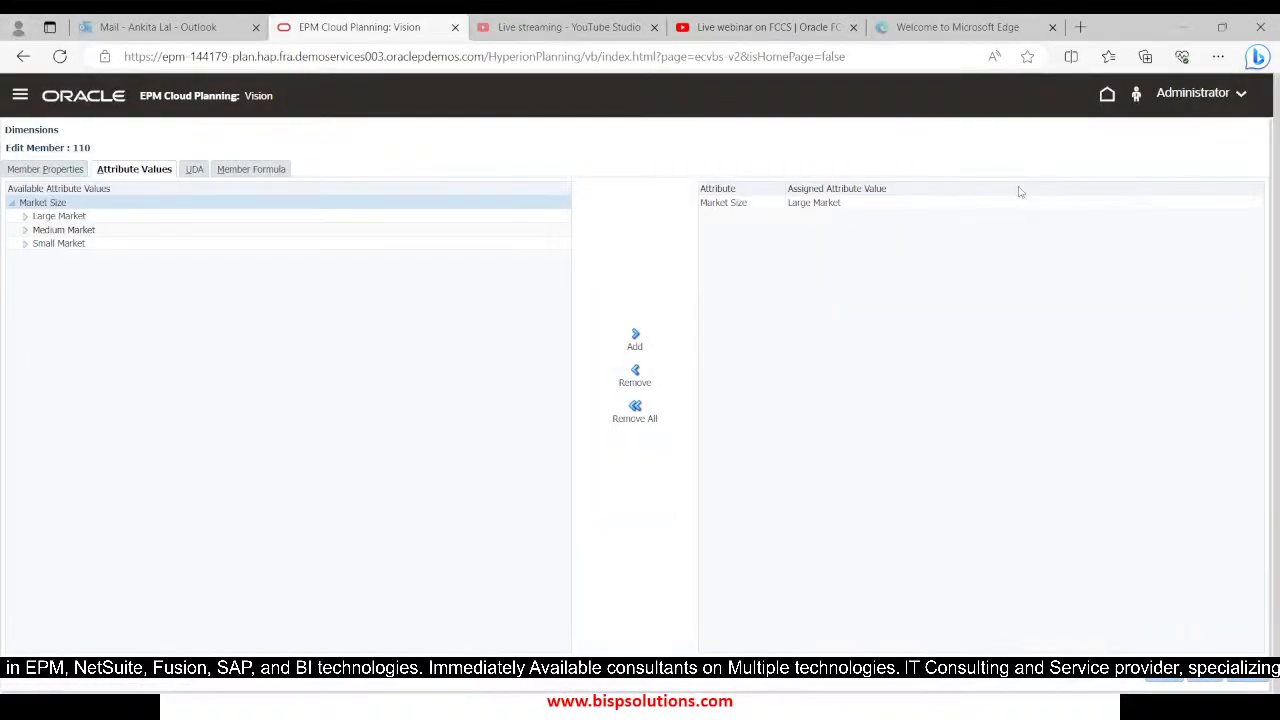
{"action": "triple_click", "coordinate": [814, 202]}
{"action": "key", "text": "ctrl+c"}
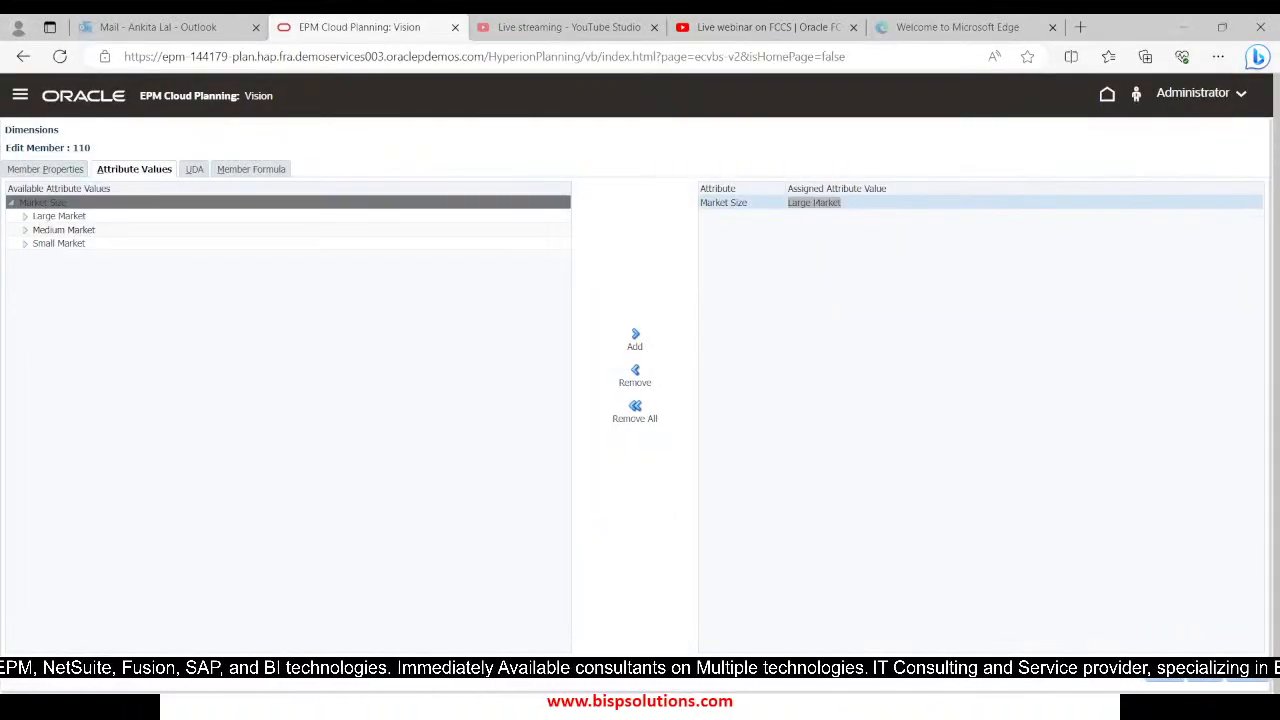
{"action": "key", "text": "alt+Tab"}
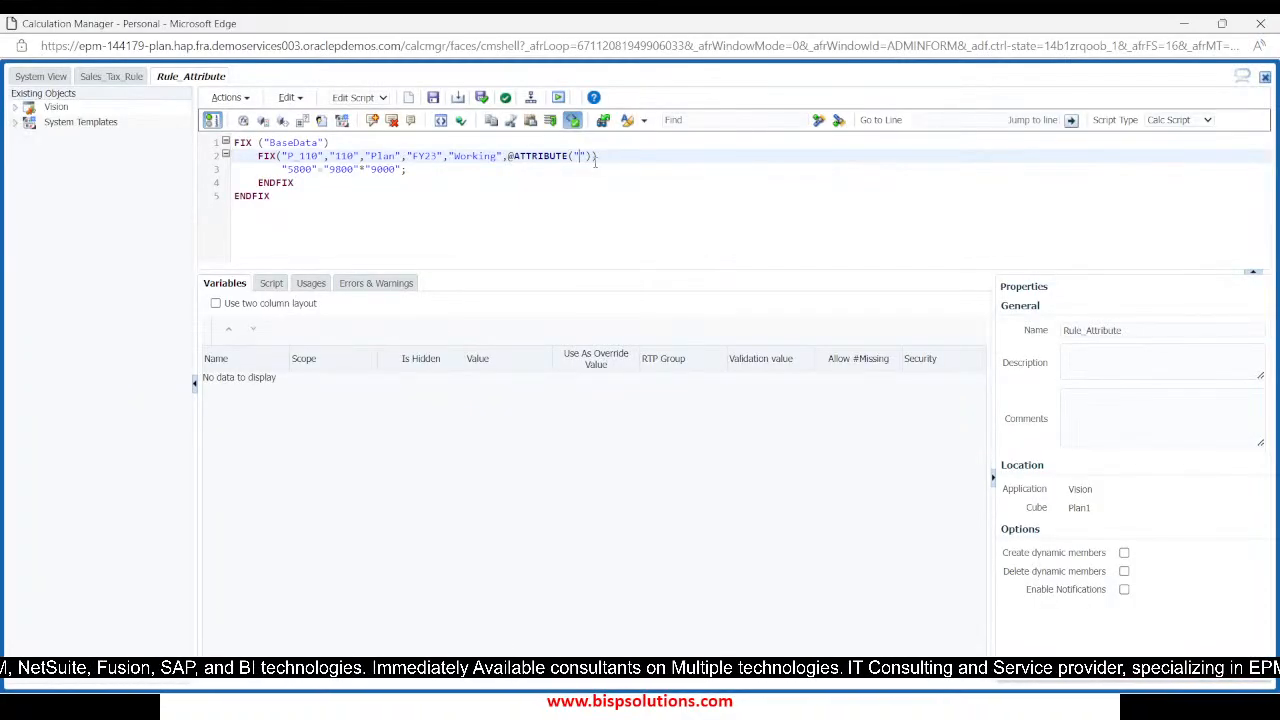
{"action": "key", "text": "ctrl+v"}
{"action": "key", "text": "BackSpace"}
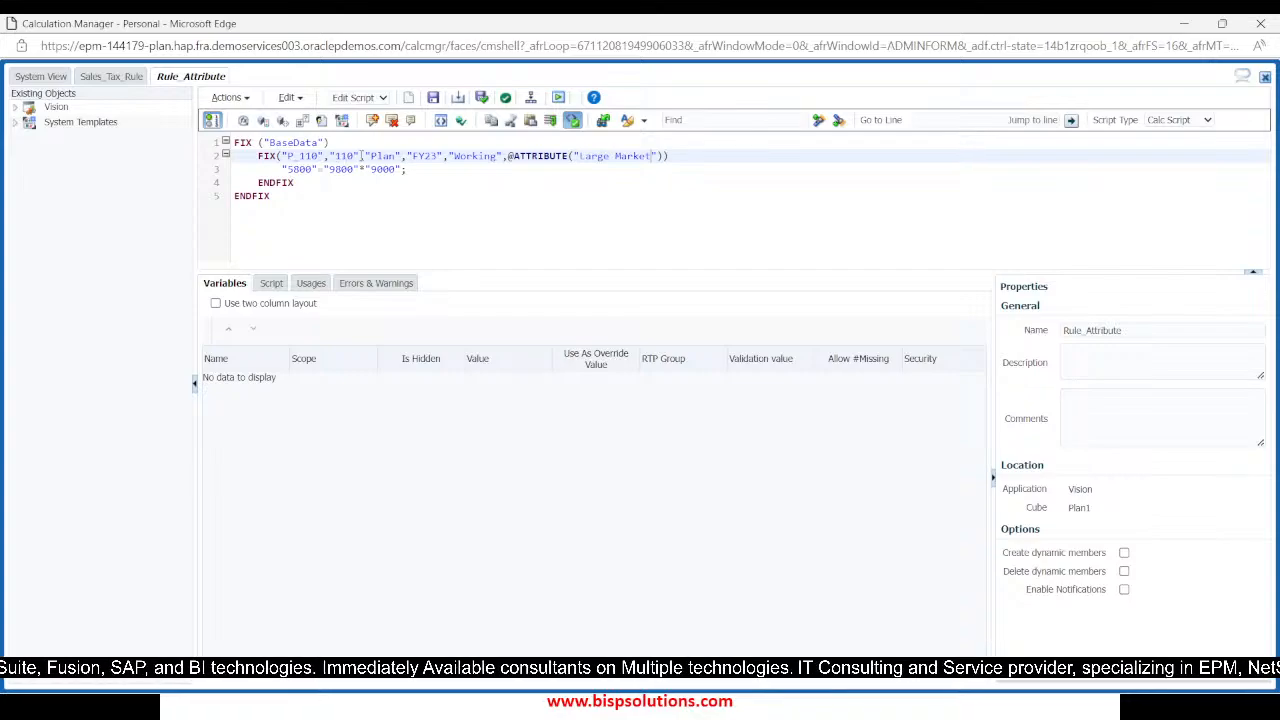
Remove entity member "110" from the inner FIX statement and validate the Rule_Attribute script
{"action": "key", "text": "BackSpace"}
{"action": "key", "text": "BackSpace"}
{"action": "key", "text": "BackSpace"}
{"action": "key", "text": "BackSpace"}
{"action": "key", "text": "BackSpace"}
{"action": "key", "text": "BackSpace"}
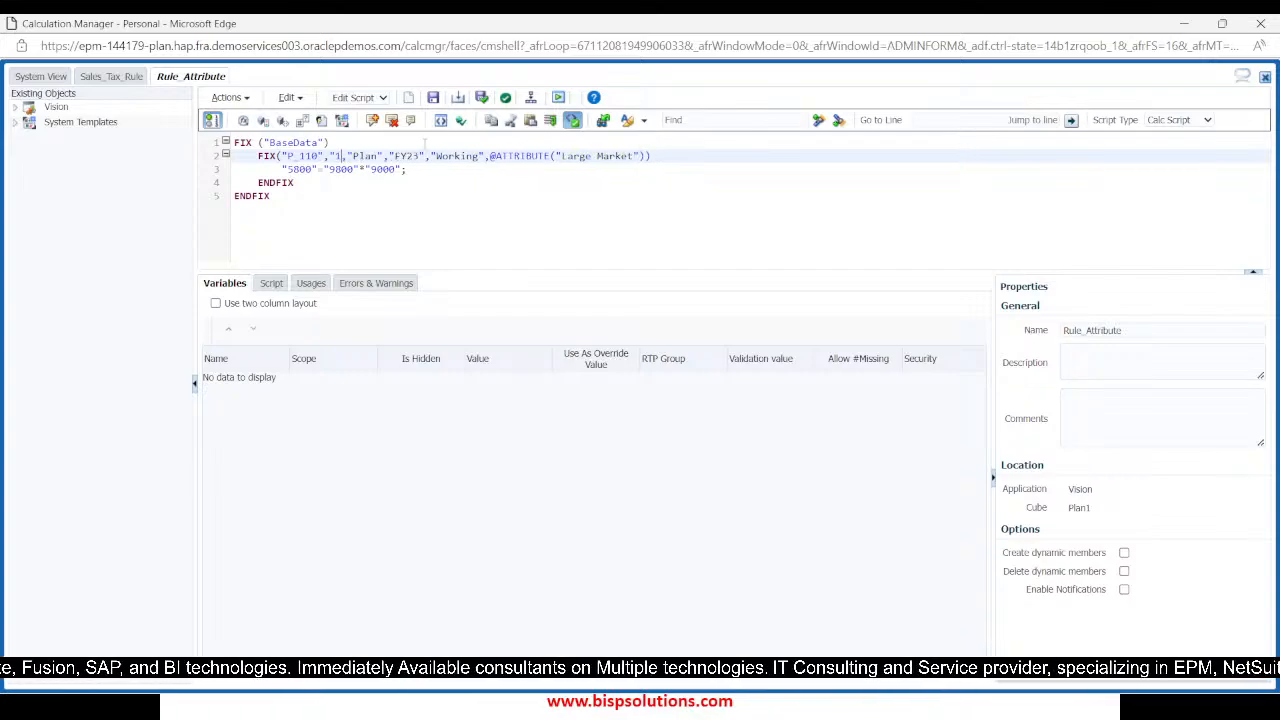
{"action": "left_click", "coordinate": [436, 182]}
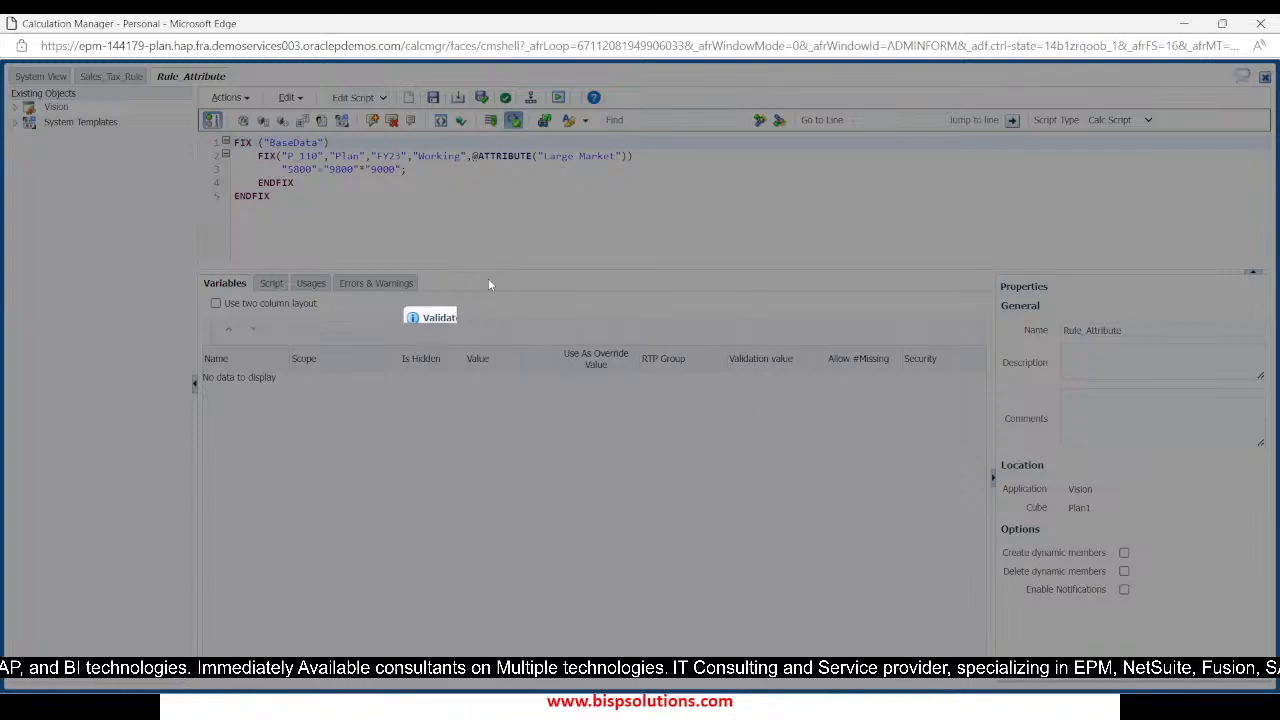
{"action": "left_click", "coordinate": [846, 437]}
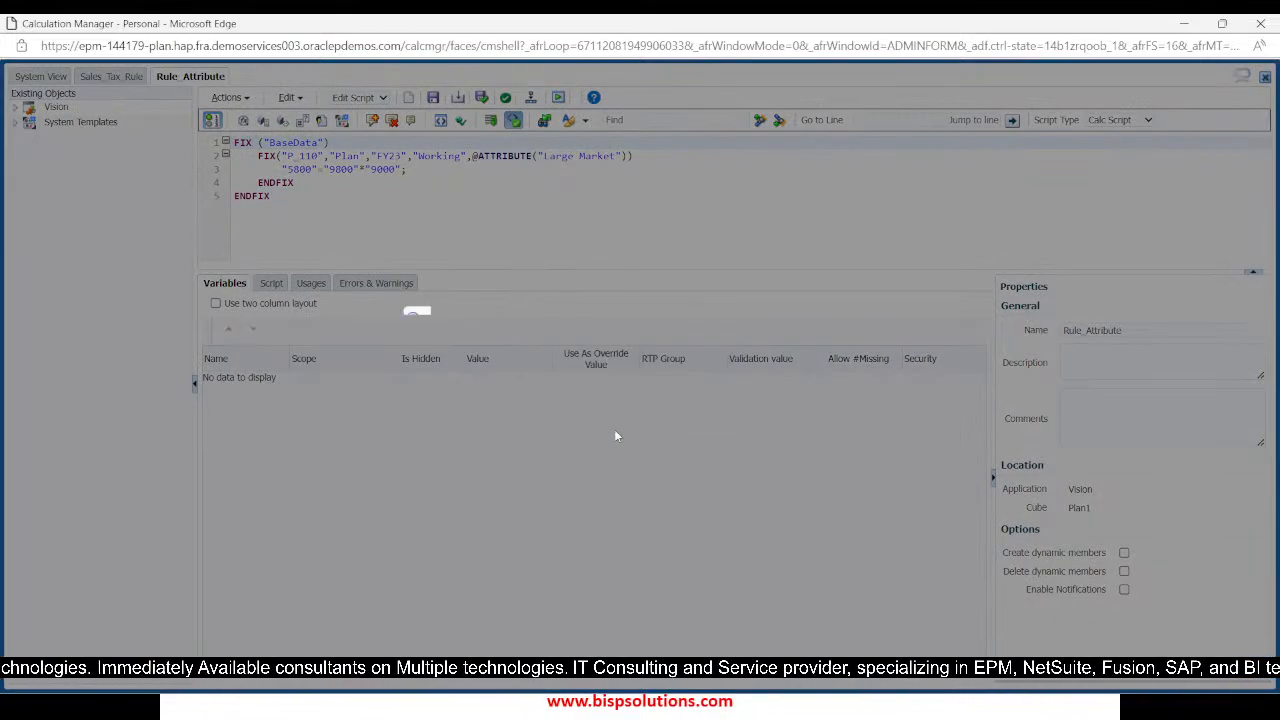
{"action": "left_click", "coordinate": [847, 434]}
Switch to Excel and open the Vision Plan1 ad hoc grid on a blank sheet through Smart View
{"action": "key", "text": "alt+Tab"}
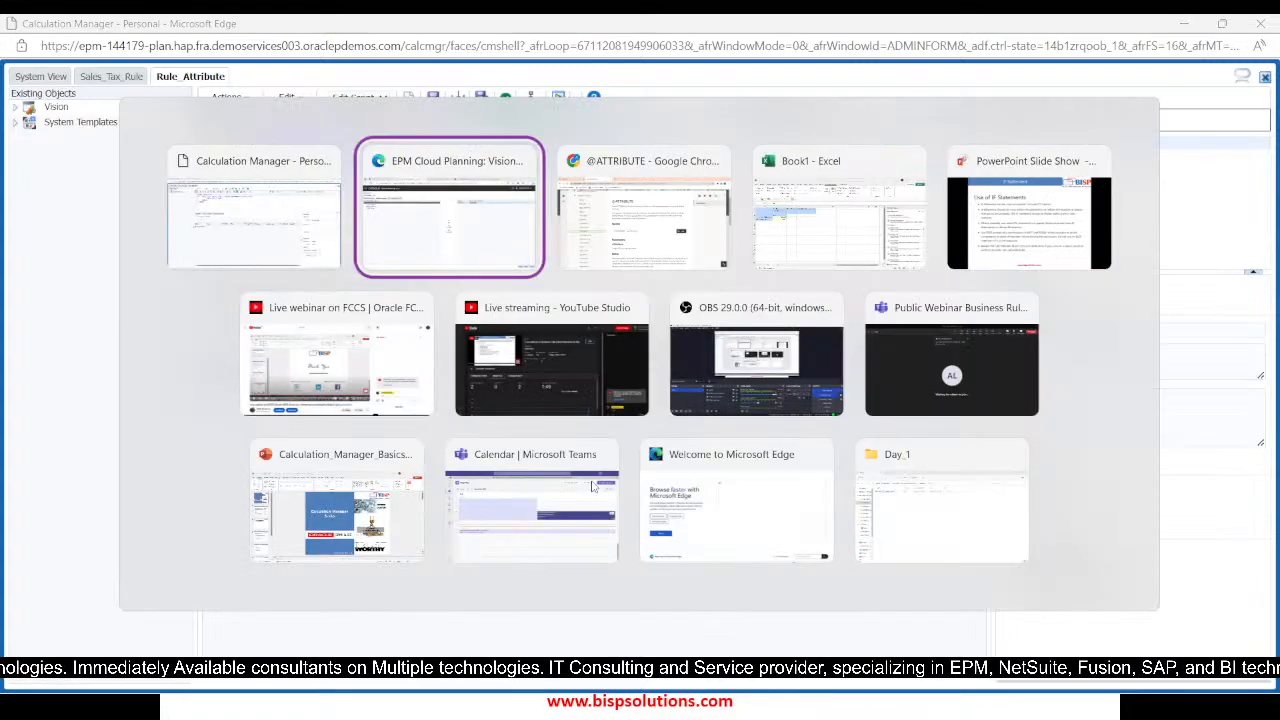
{"action": "key", "text": "alt+Tab"}
{"action": "key", "text": "alt+Tab"}
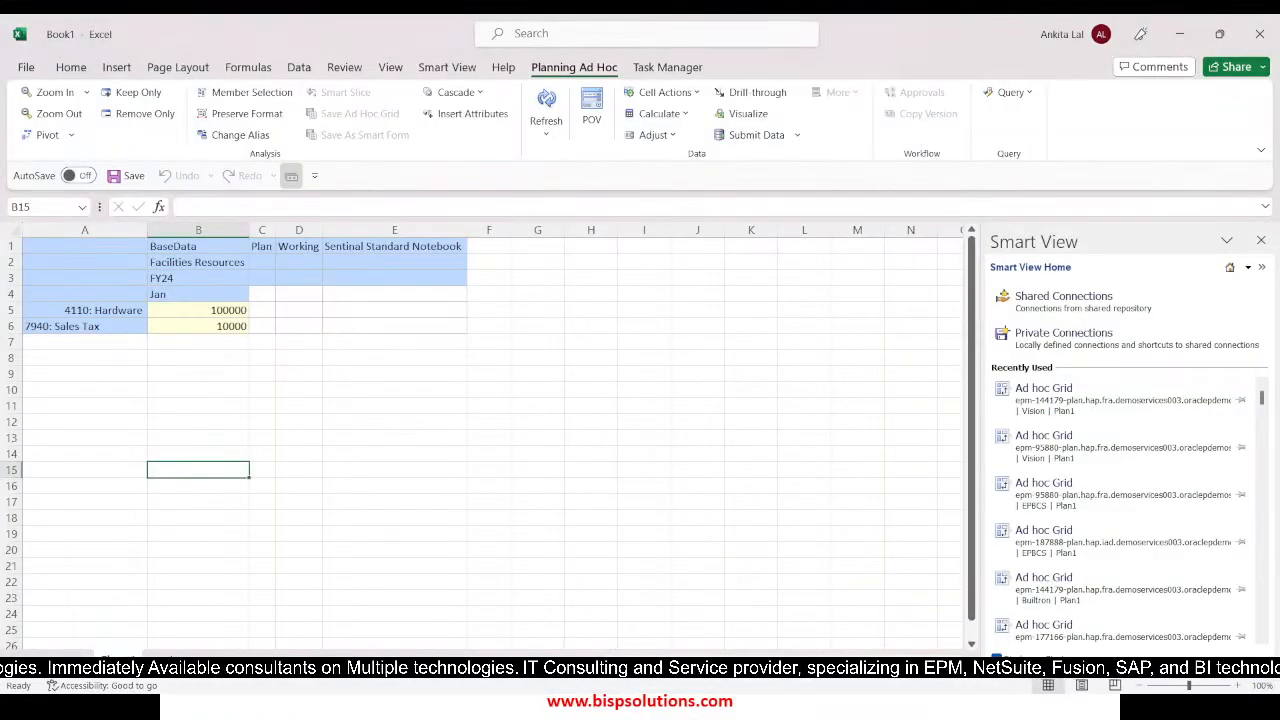
{"action": "left_click", "coordinate": [169, 659]}
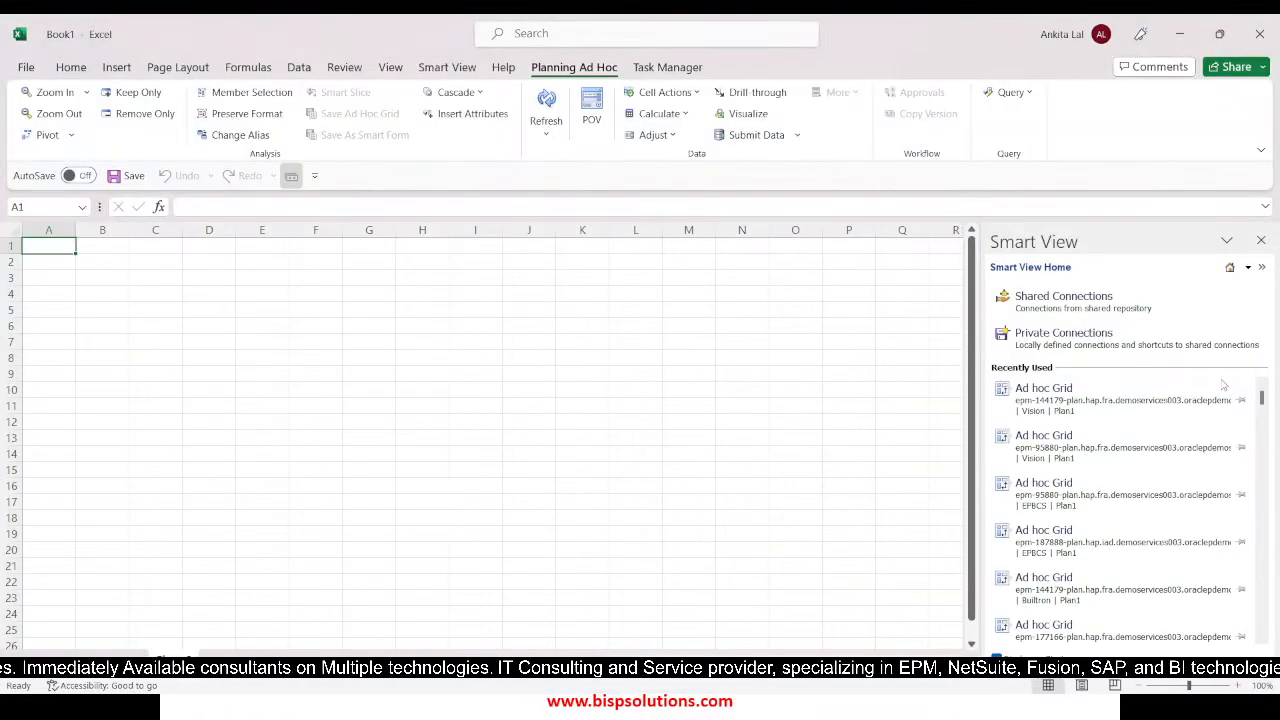
{"action": "left_click", "coordinate": [1128, 394]}
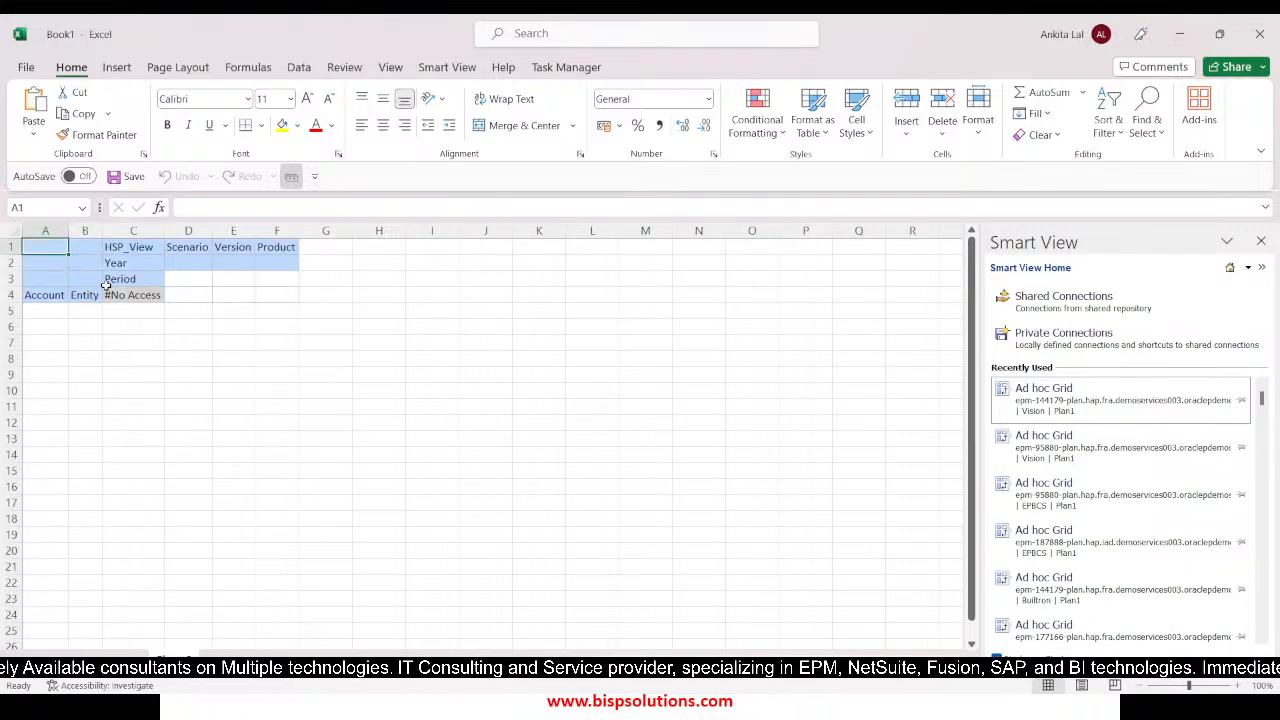
Pivot the Account dimension from the rows to the columns of the ad hoc grid
{"action": "left_click", "coordinate": [35, 294]}
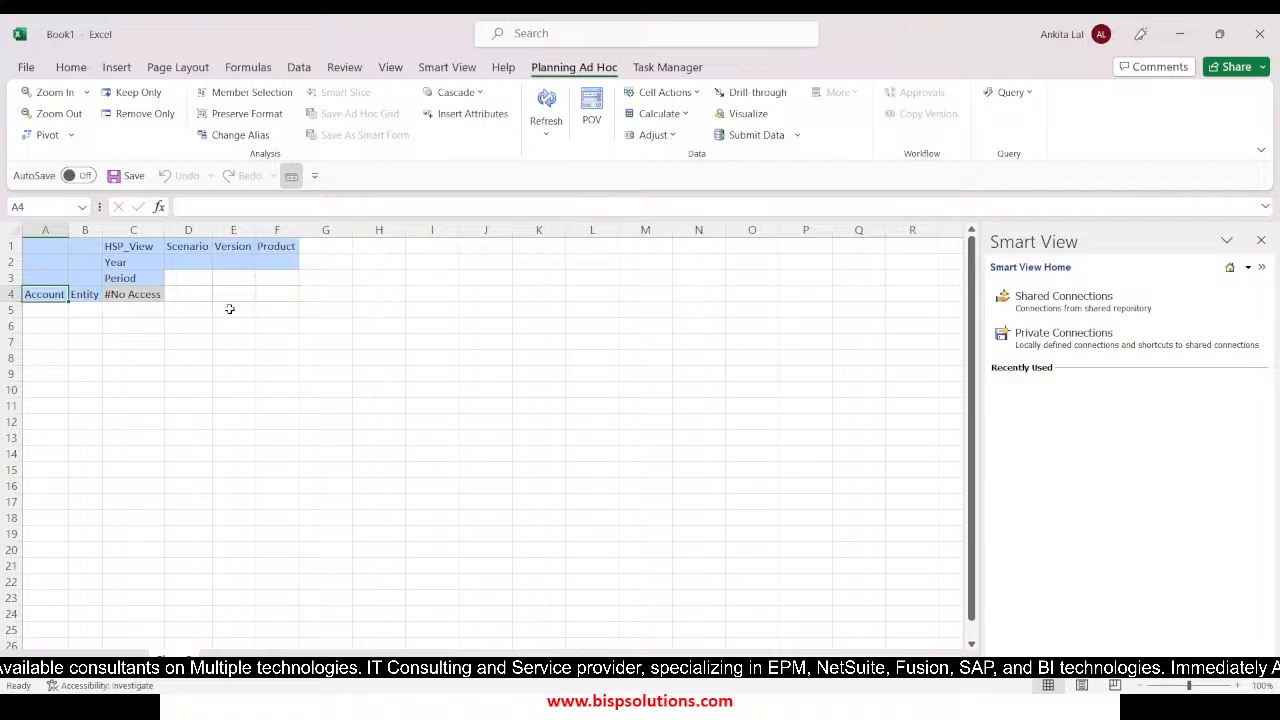
{"action": "left_click", "coordinate": [44, 137]}
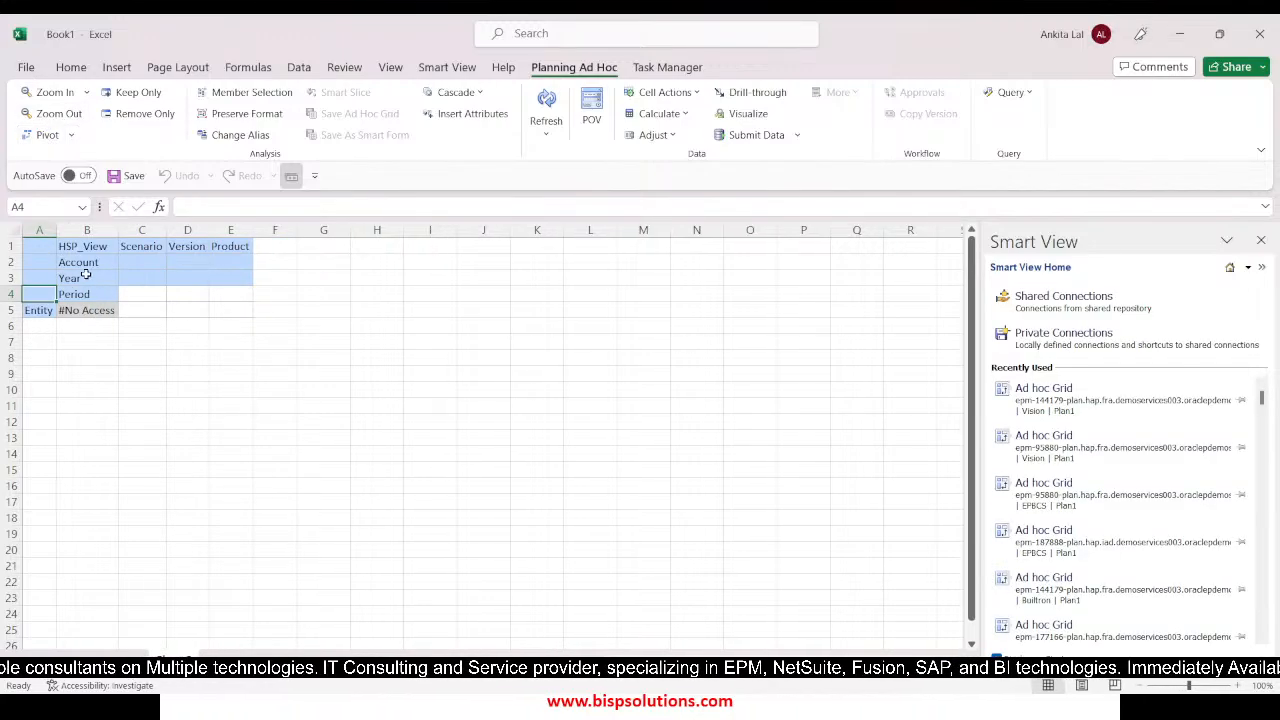
{"action": "left_click", "coordinate": [80, 263]}
Set the grid's HSP_View member to BaseData, Scenario to Plan, Version to Working and Product to P_110
{"action": "left_click", "coordinate": [75, 247]}
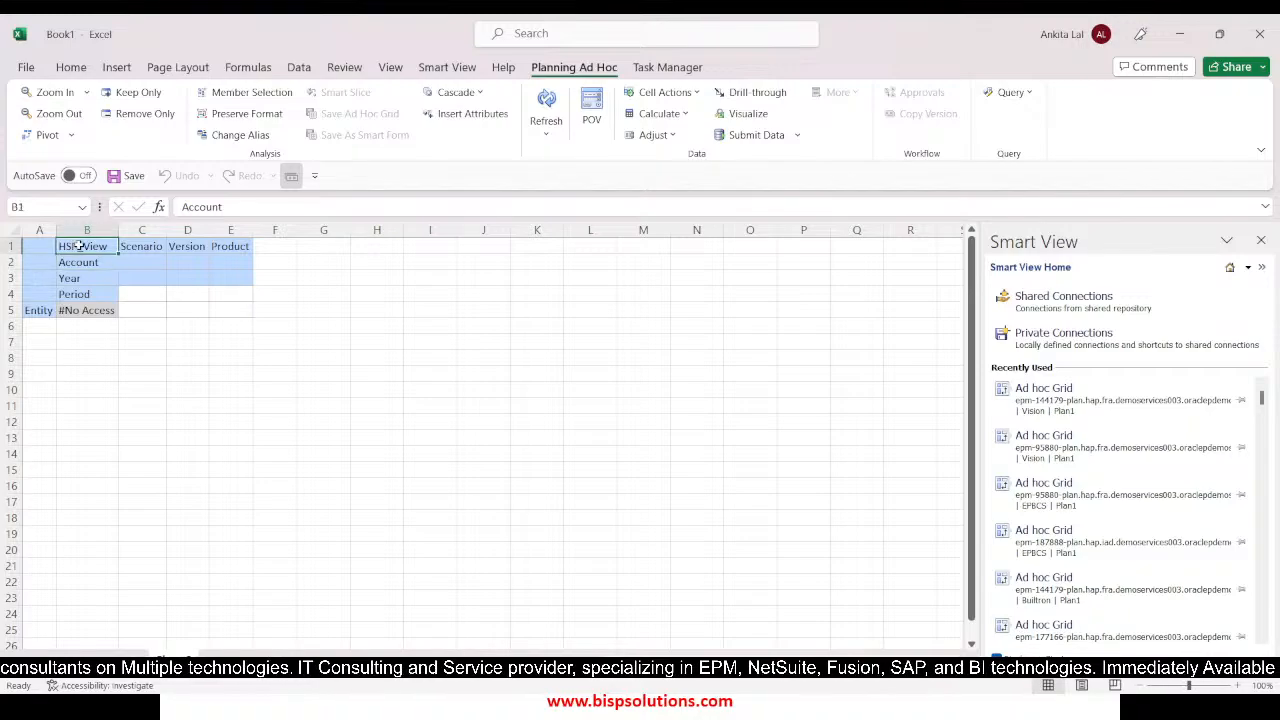
{"action": "type", "text": "BaseData"}
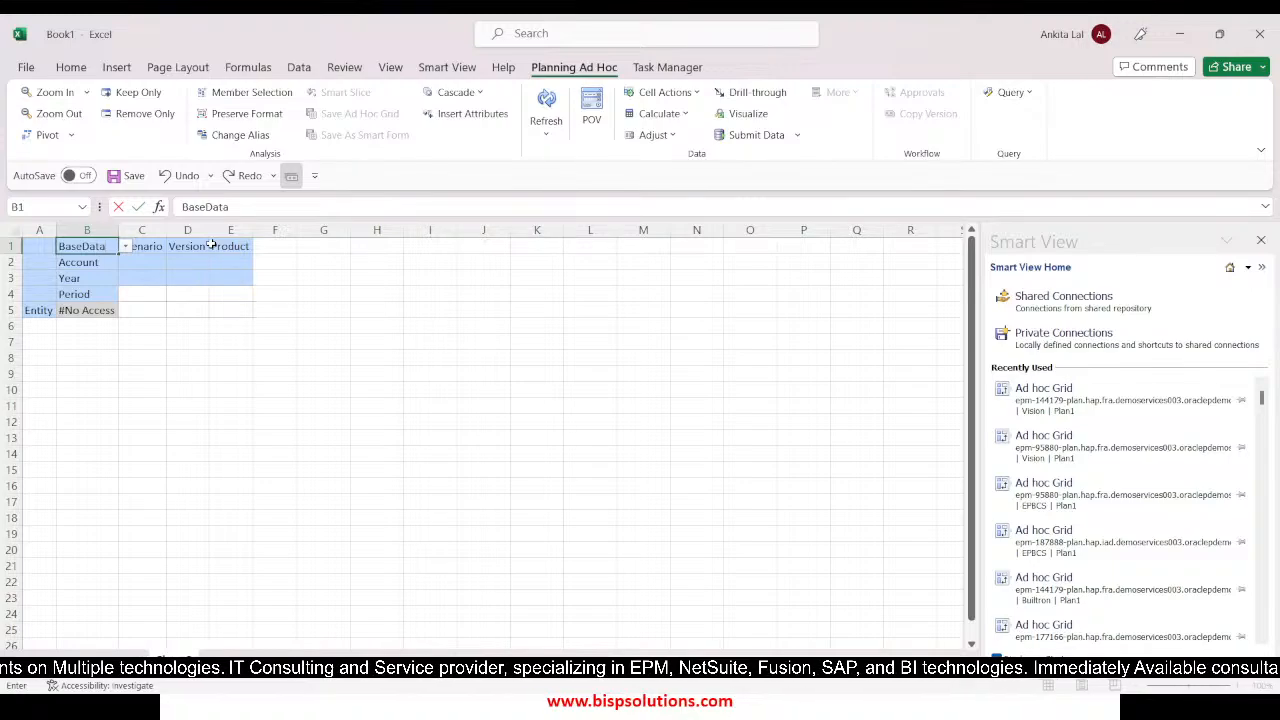
{"action": "key", "text": "Tab"}
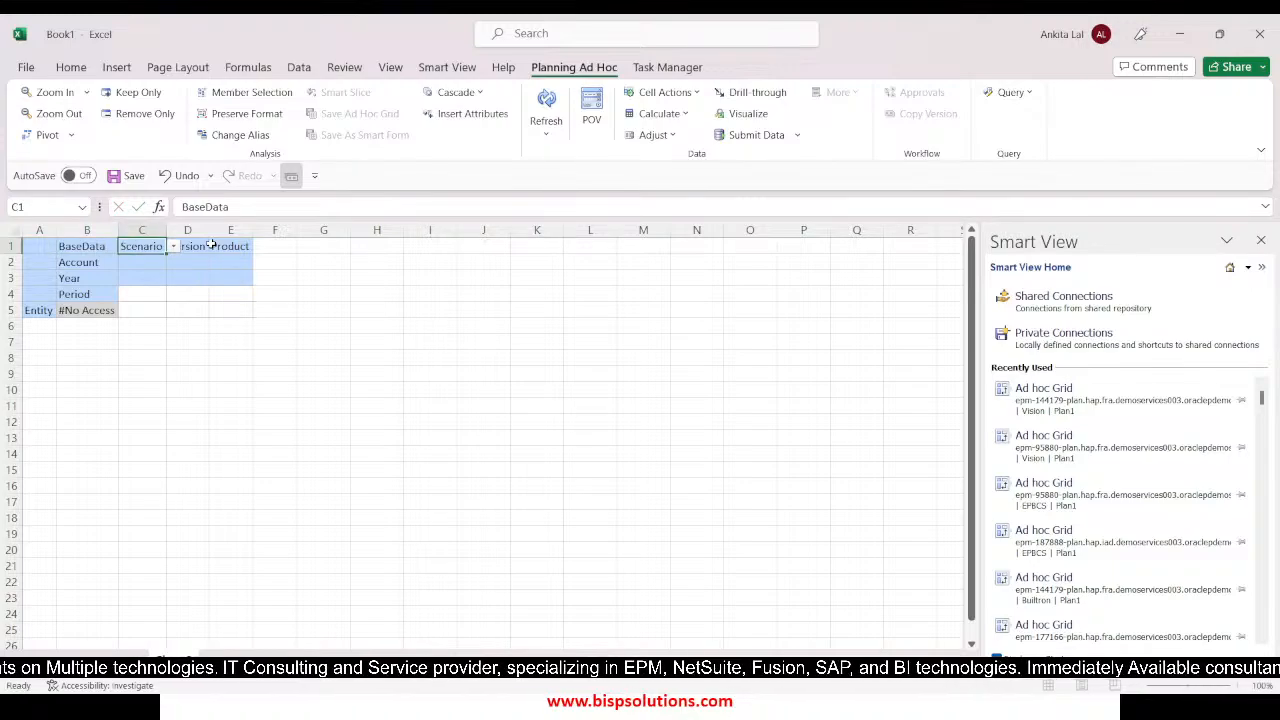
{"action": "type", "text": "Plan"}
{"action": "key", "text": "Tab"}
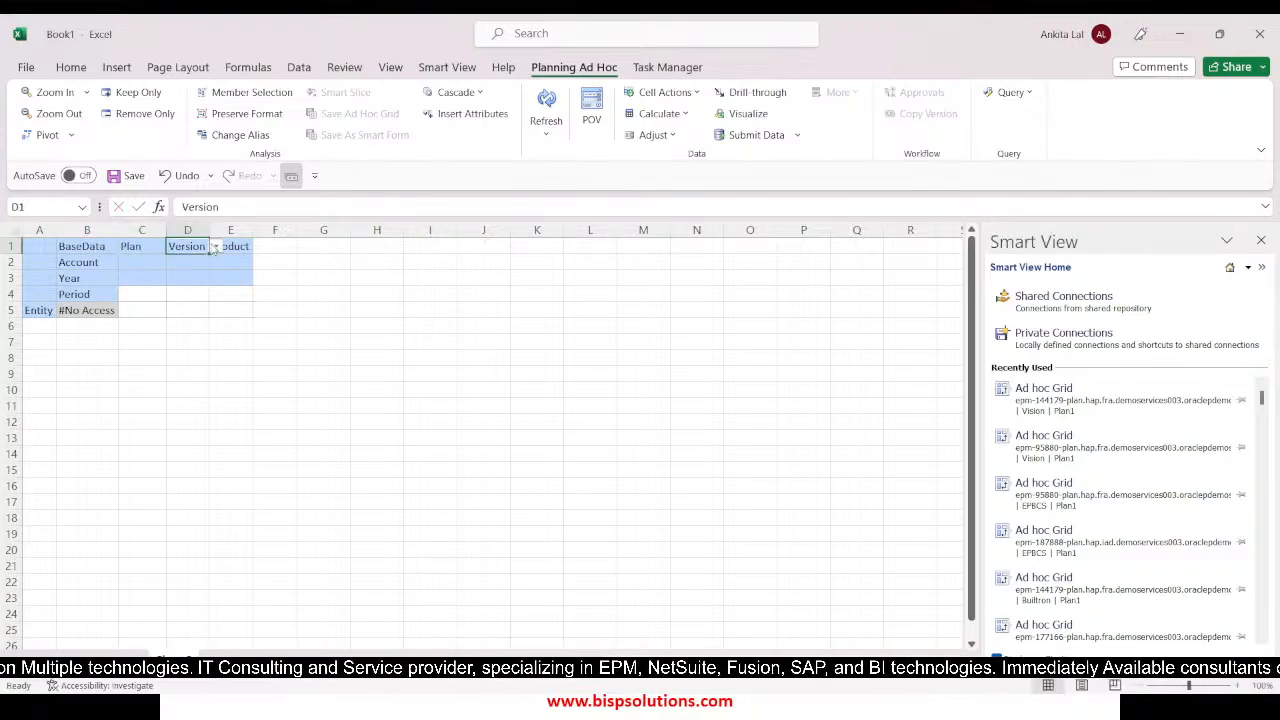
{"action": "type", "text": "Working"}
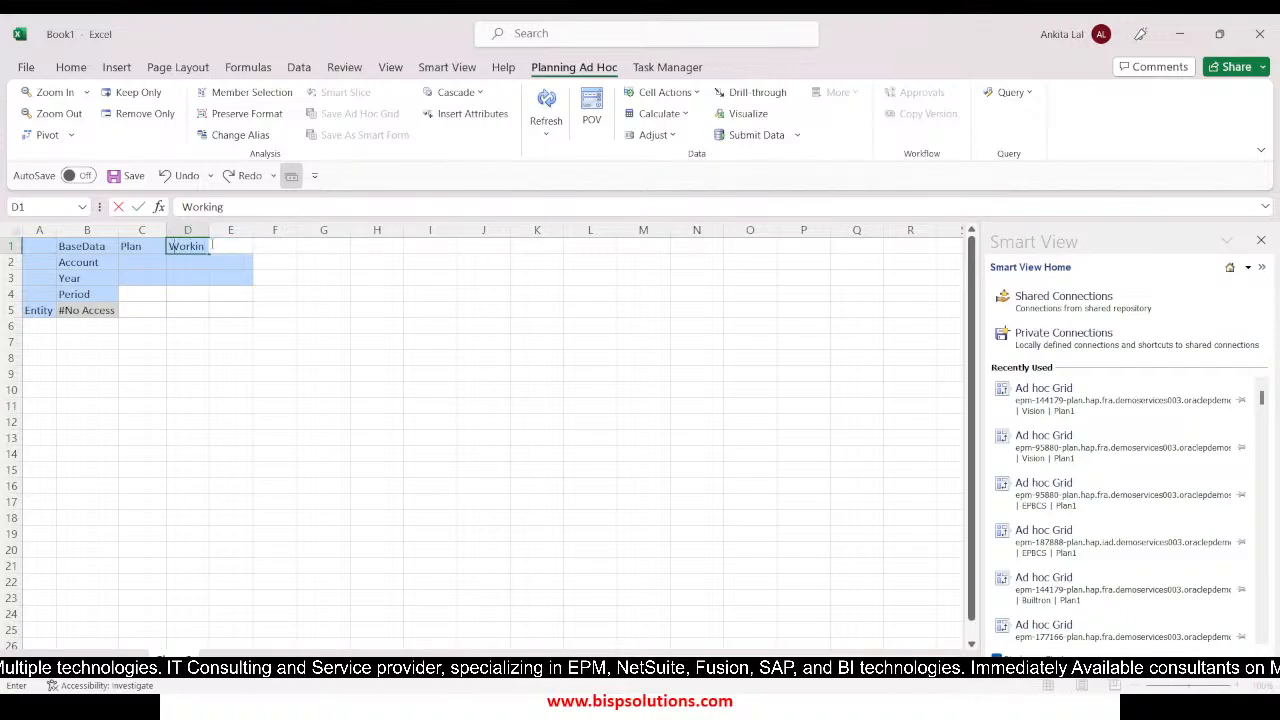
{"action": "key", "text": "Tab"}
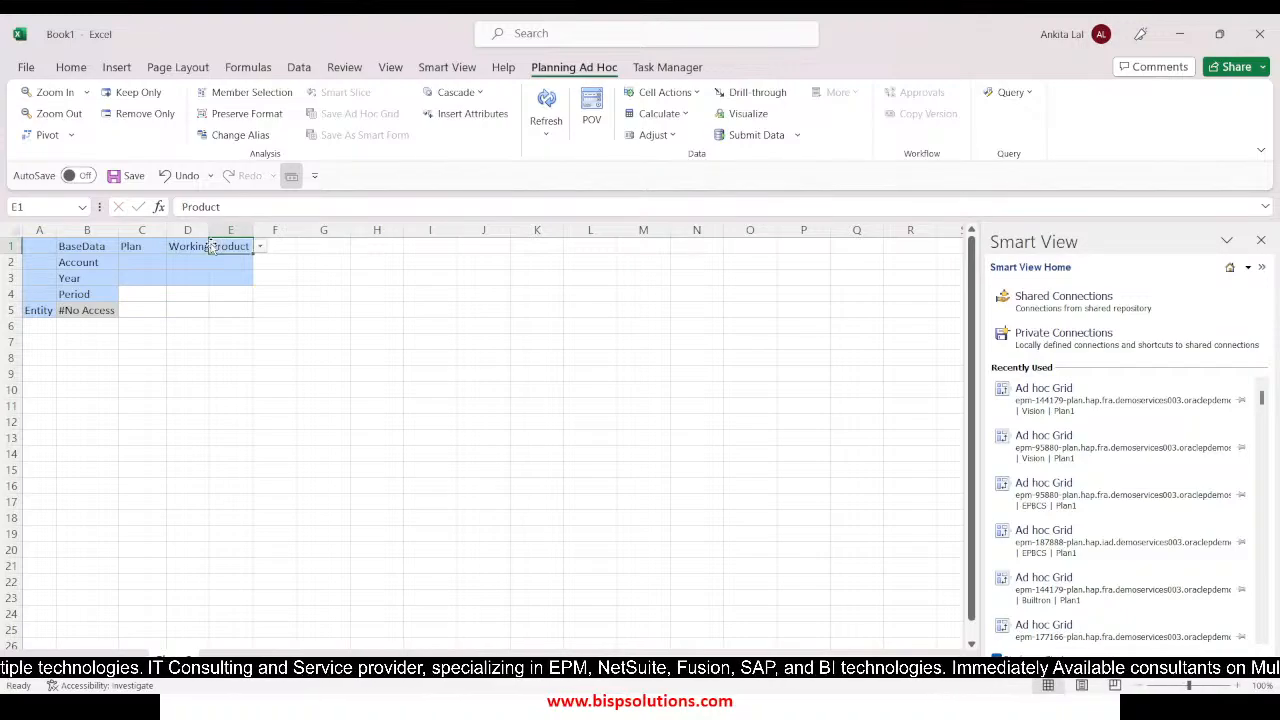
{"action": "type", "text": "P"}
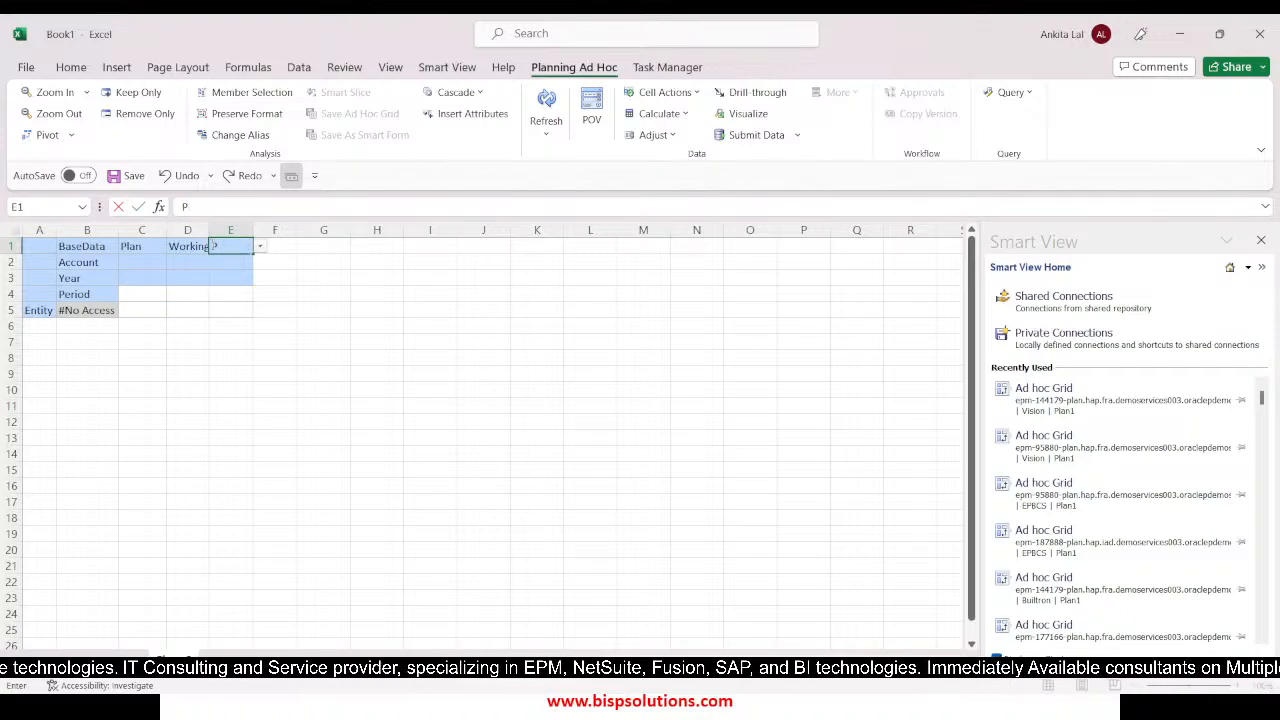
{"action": "type", "text": "_100"}
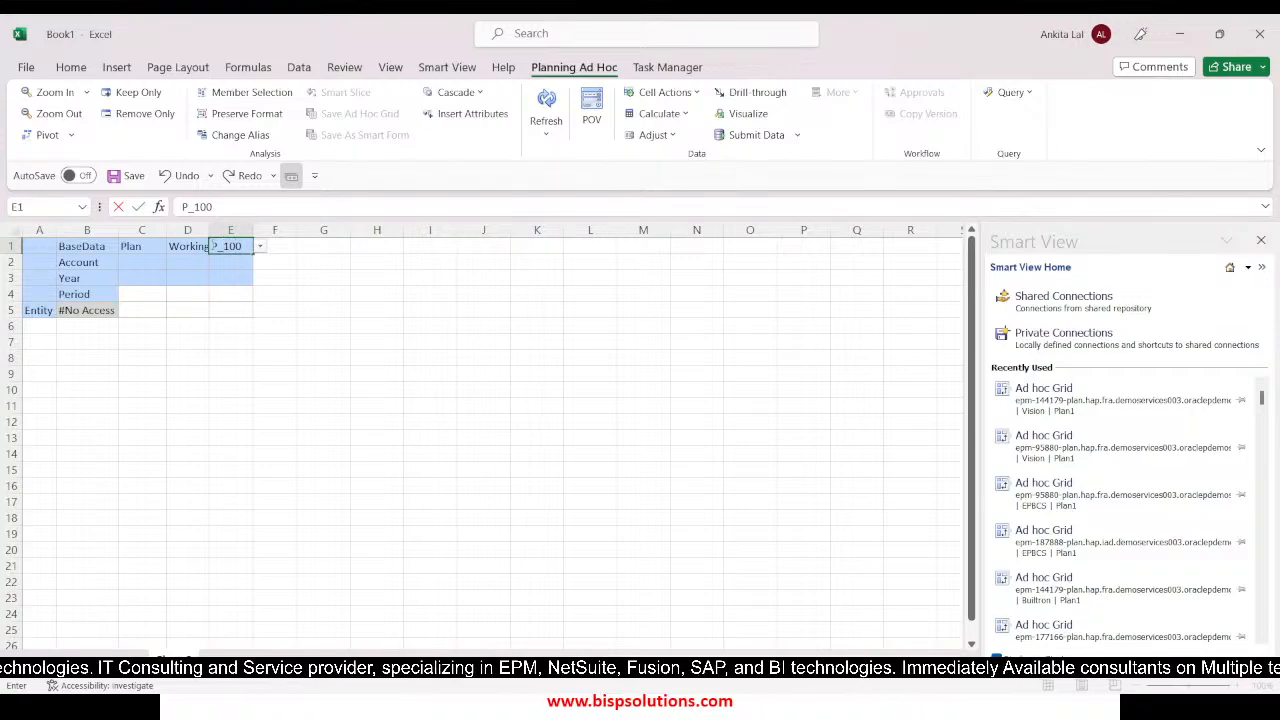
{"action": "key", "text": "BackSpace"}
{"action": "key", "text": "BackSpace"}
{"action": "type", "text": "10"}
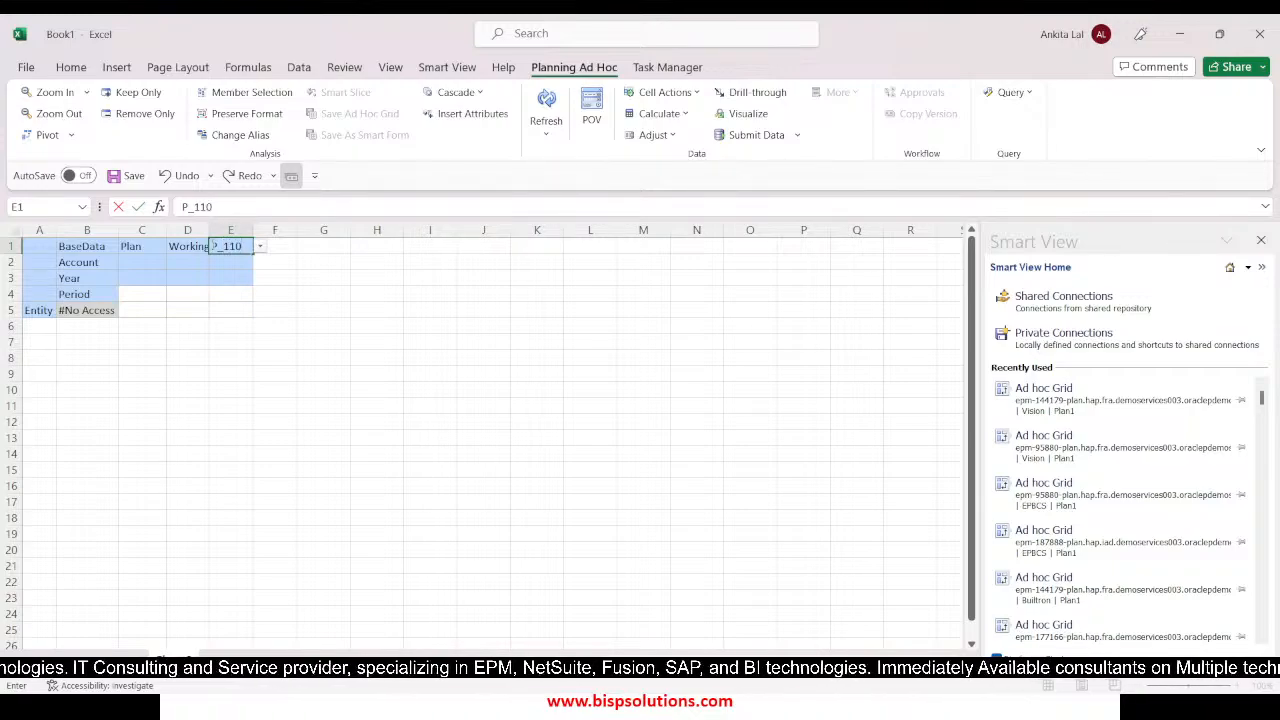
Set the grid's Year member to FY23 and its Period member to Sep
{"action": "type", "text": "F"}
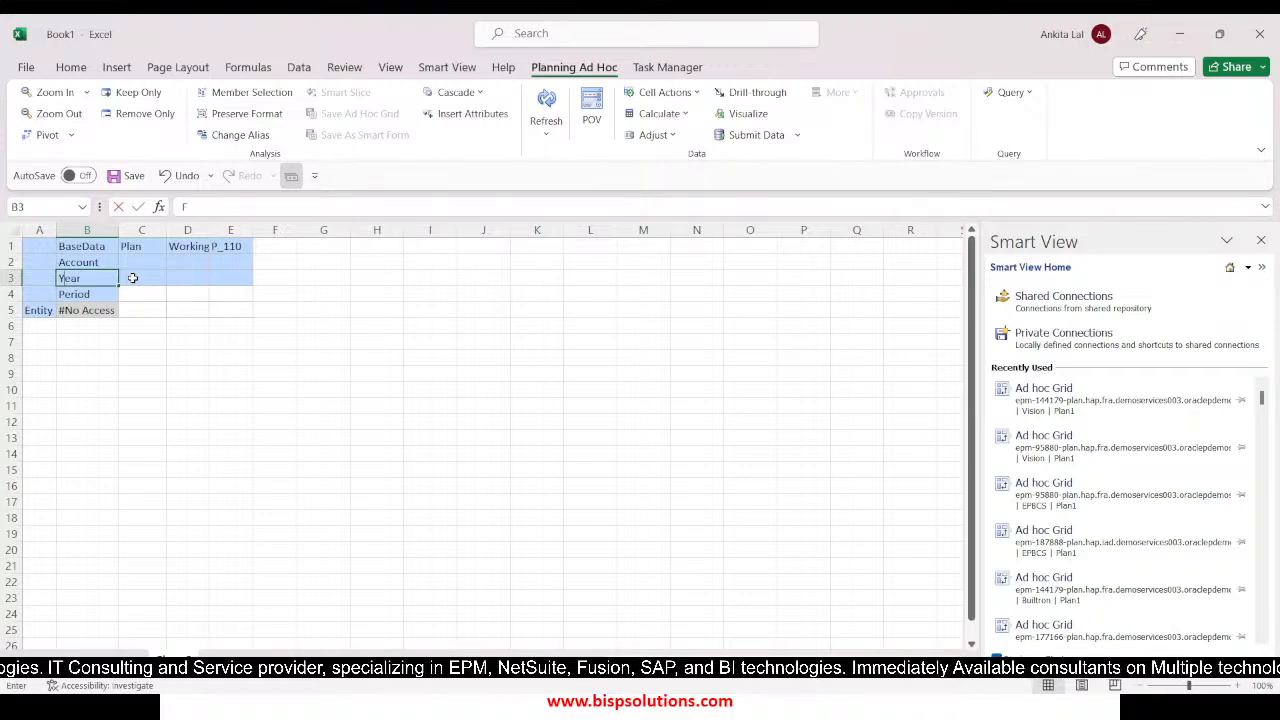
{"action": "type", "text": "Y23"}
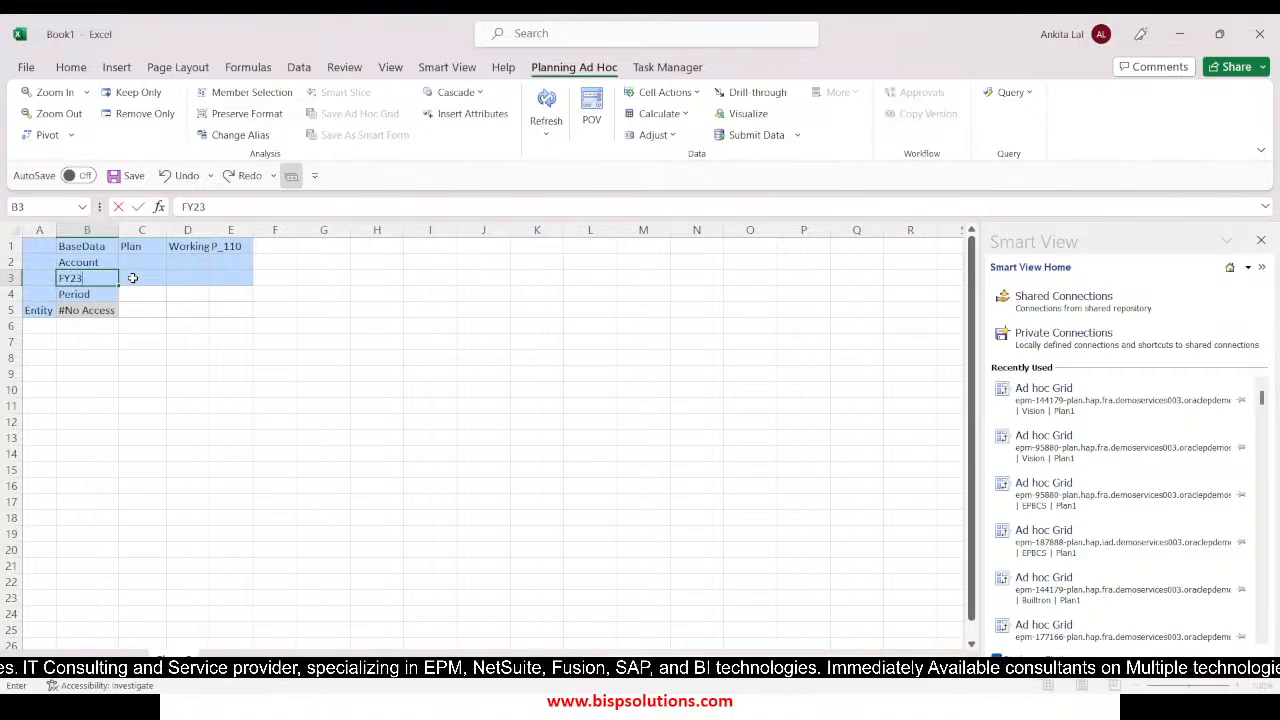
{"action": "key", "text": "Return"}
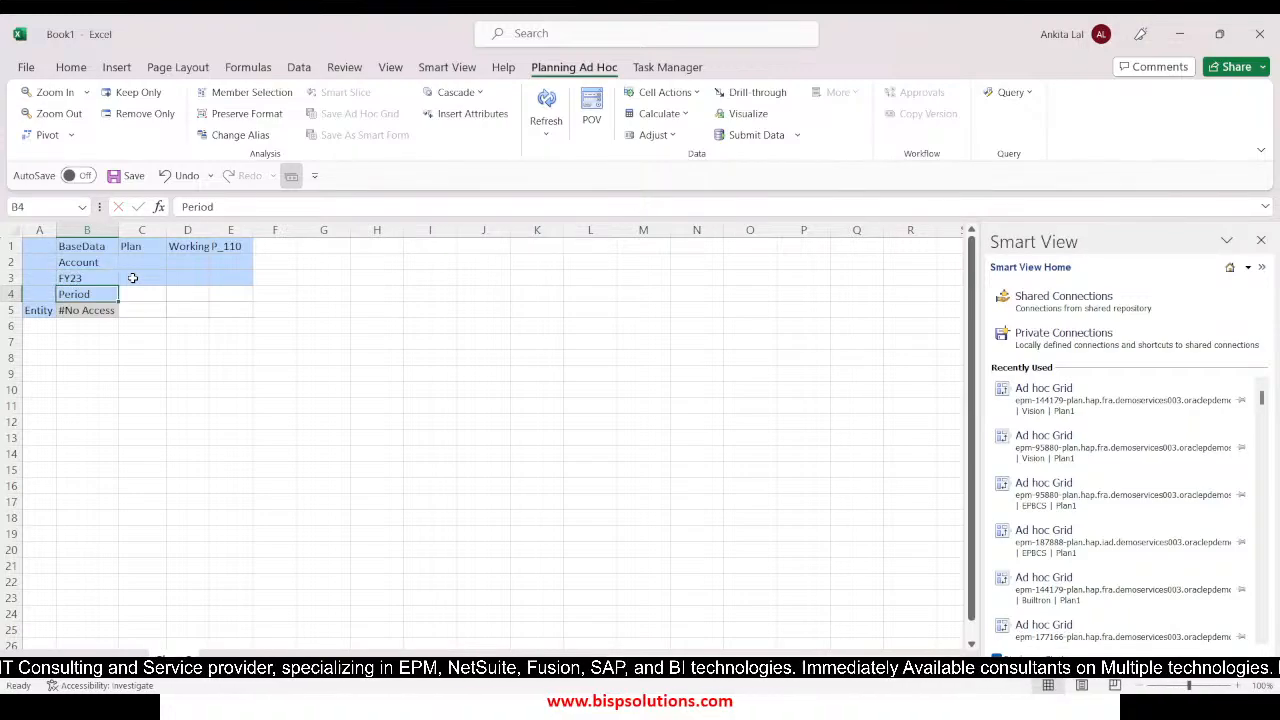
{"action": "type", "text": "Sep"}
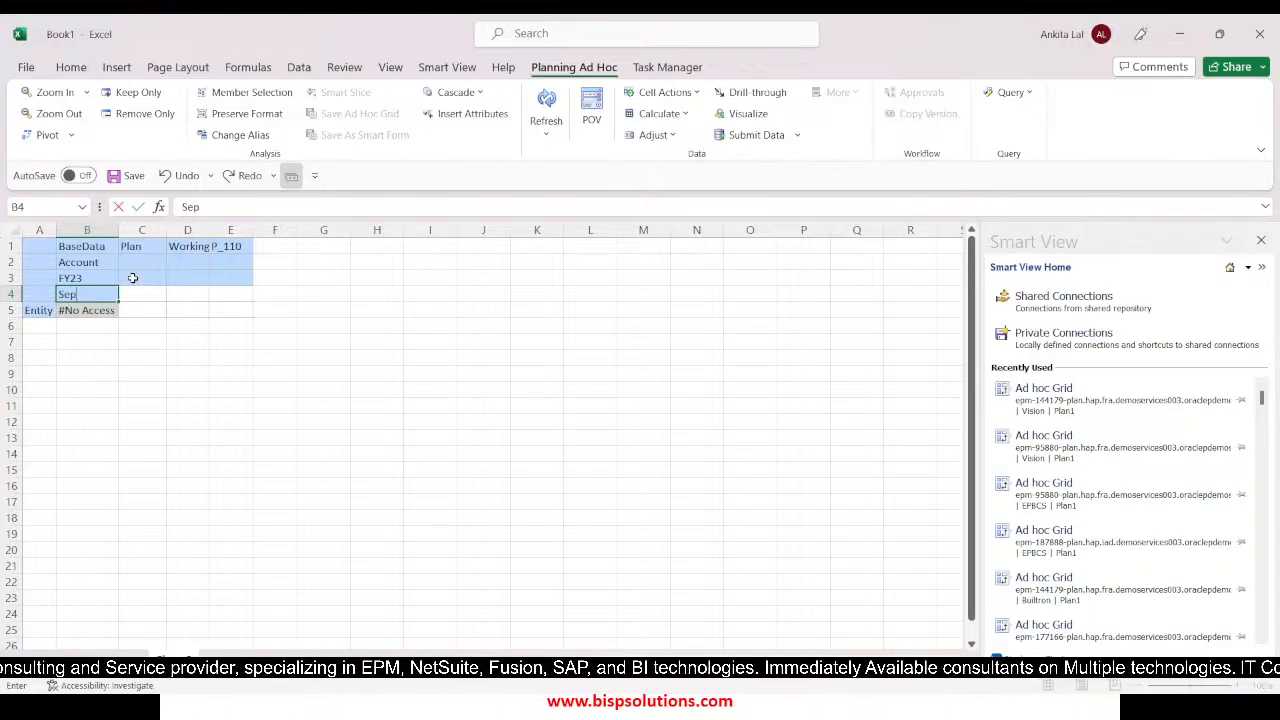
{"action": "left_click", "coordinate": [158, 375]}
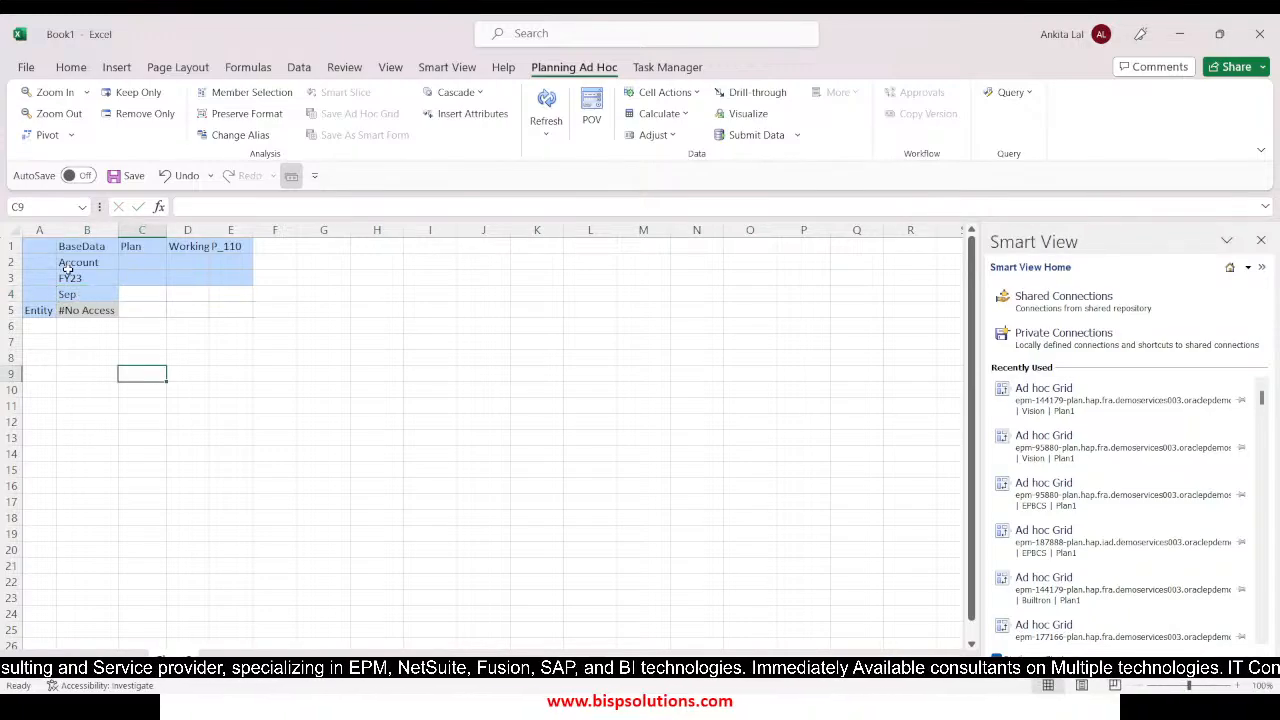
Check the accounts used in the Rule_Attribute script and set the Excel grid's Account member to 9800
{"action": "left_click", "coordinate": [78, 262]}
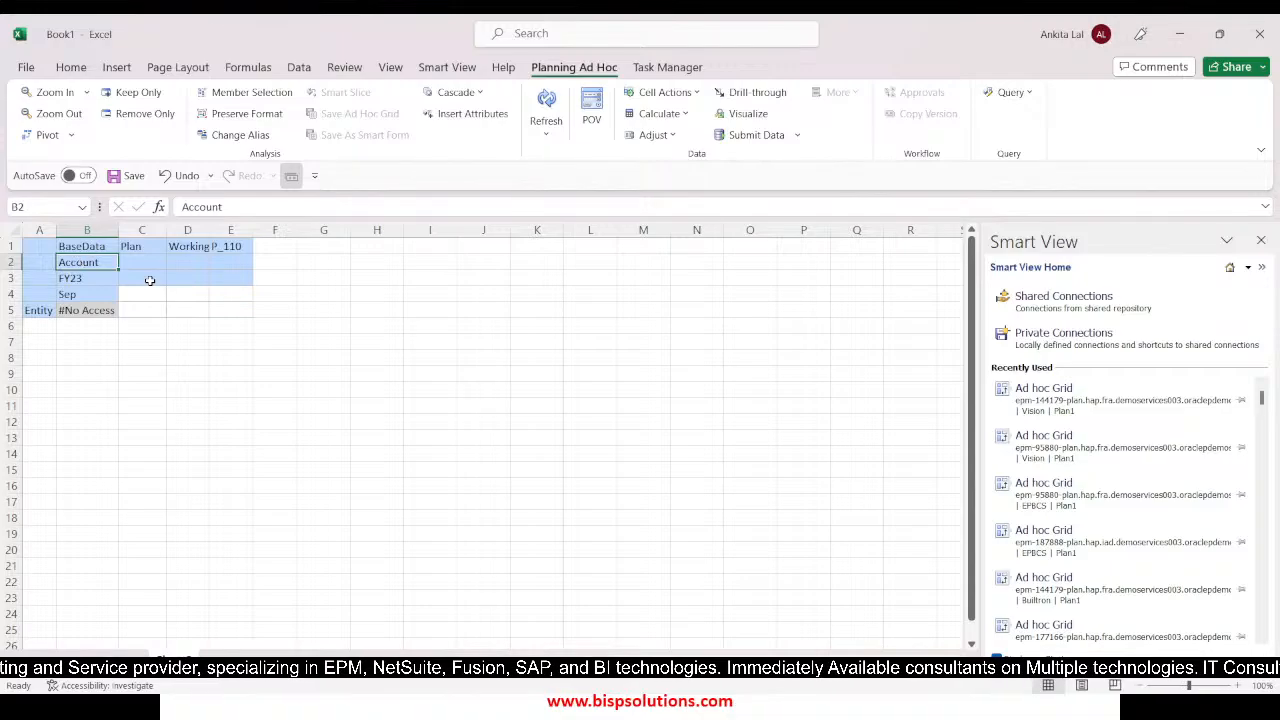
{"action": "key", "text": "alt+Tab"}
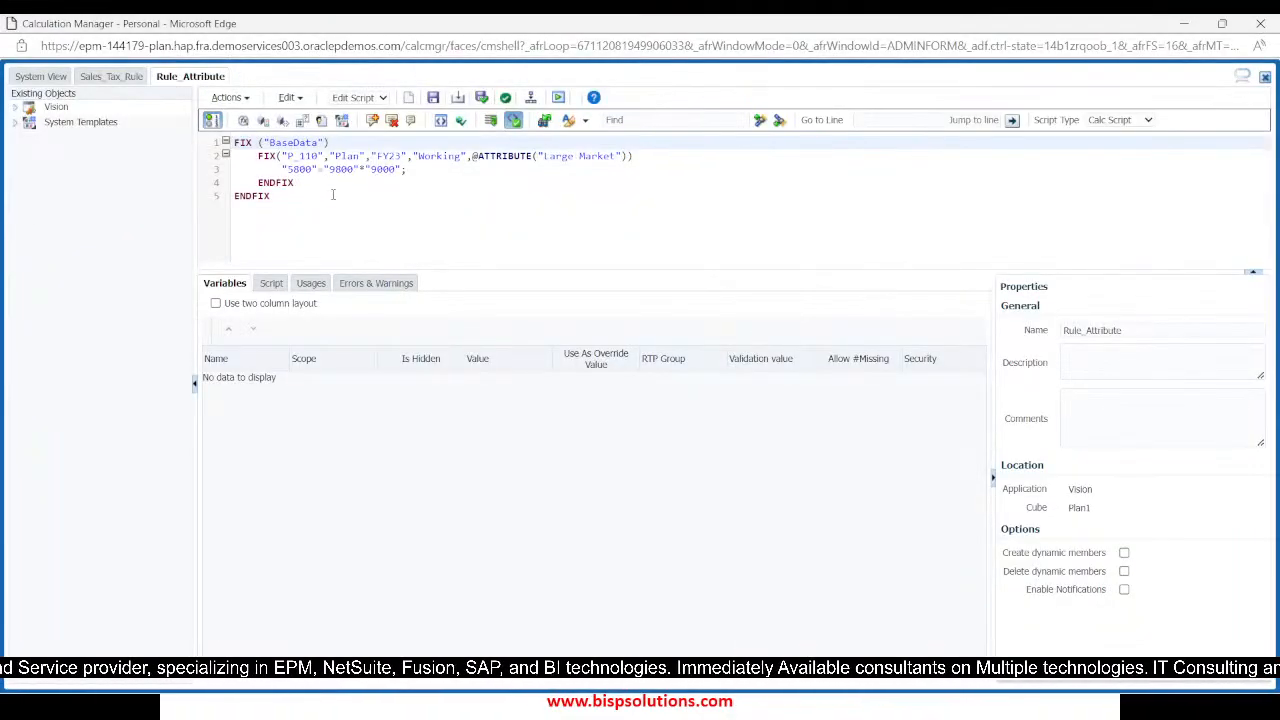
{"action": "key", "text": "alt+Tab"}
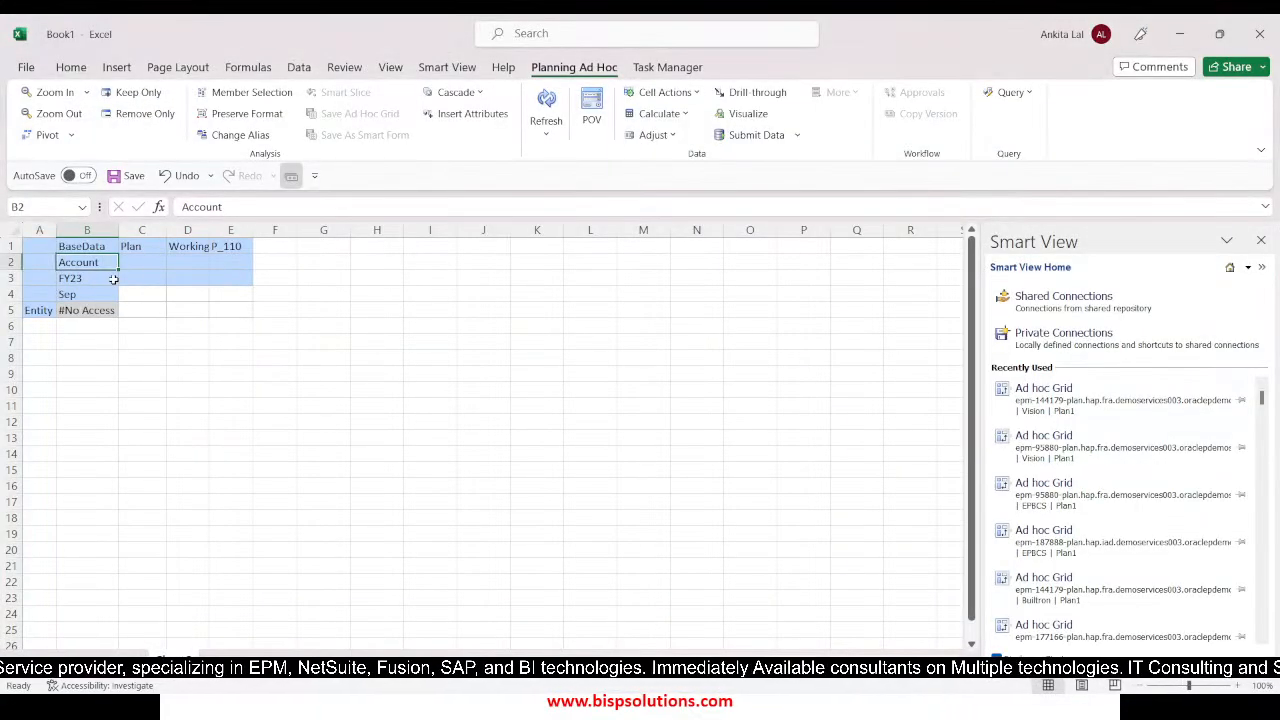
{"action": "type", "text": "'9800"}
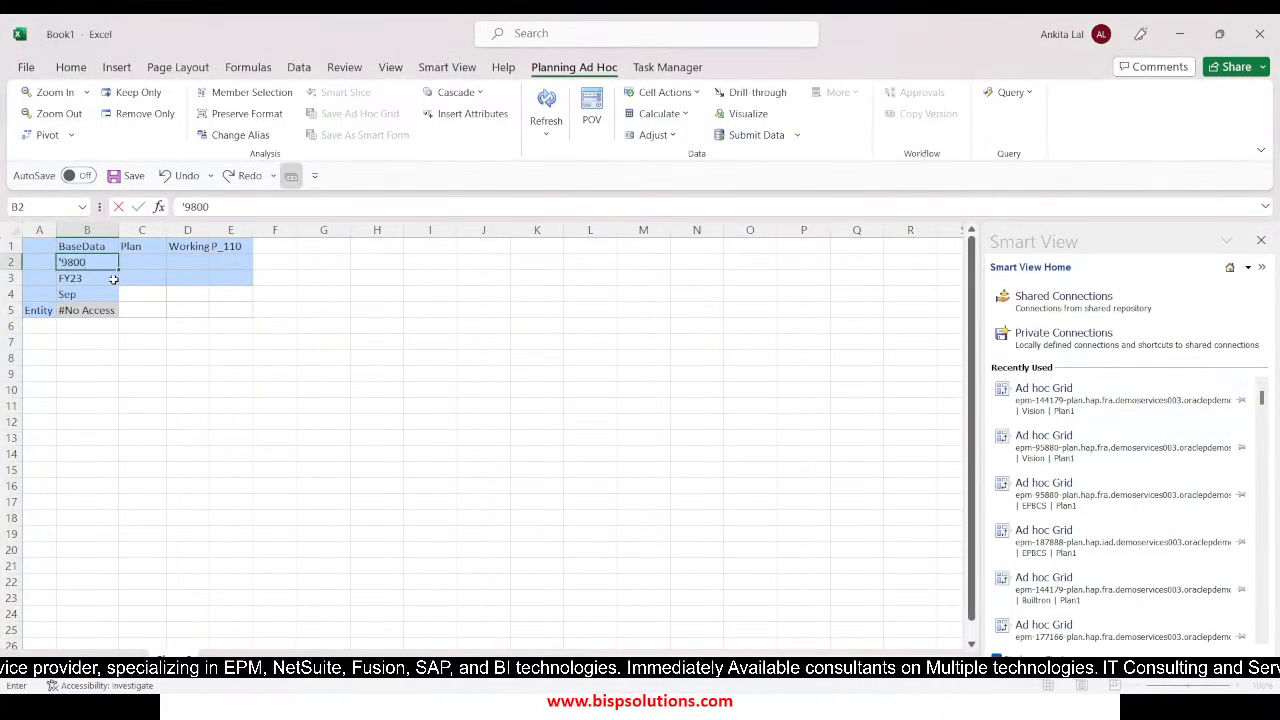
{"action": "key", "text": "Tab"}
Try to add accounts 9000 and 5800 in the two columns beside account 9800
{"action": "type", "text": "'"}
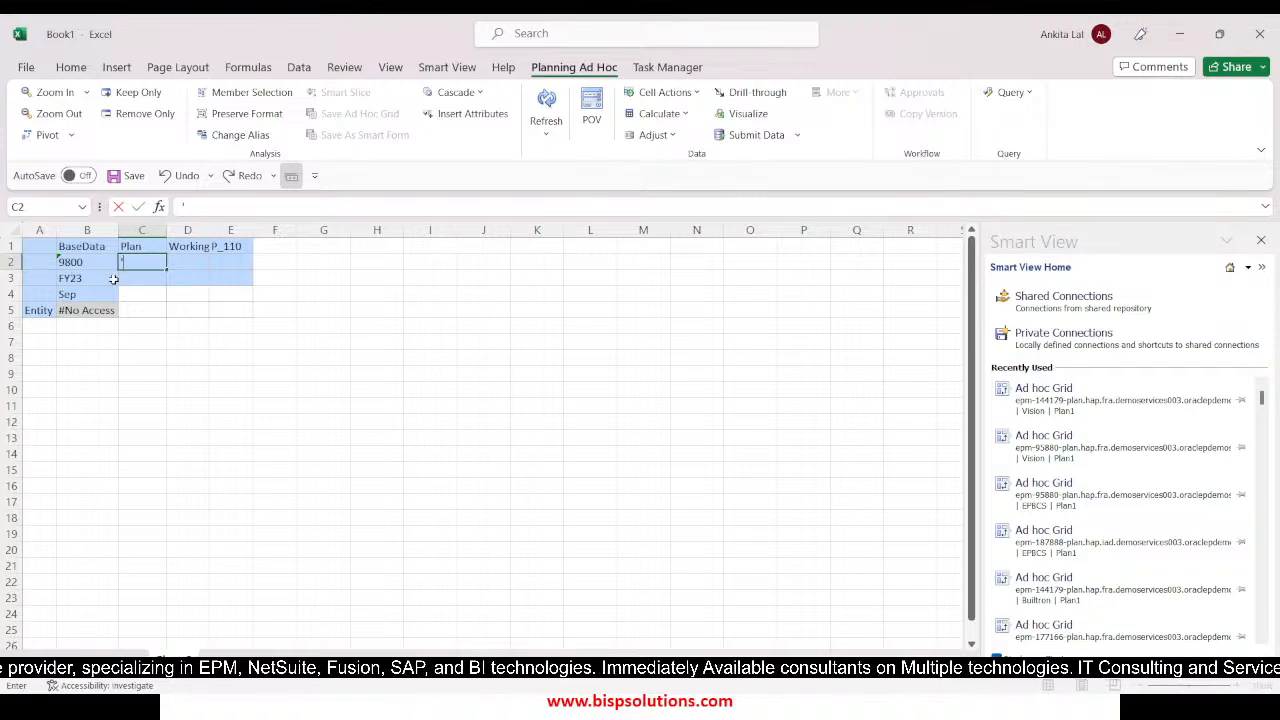
{"action": "type", "text": "9000"}
{"action": "key", "text": "Tab"}
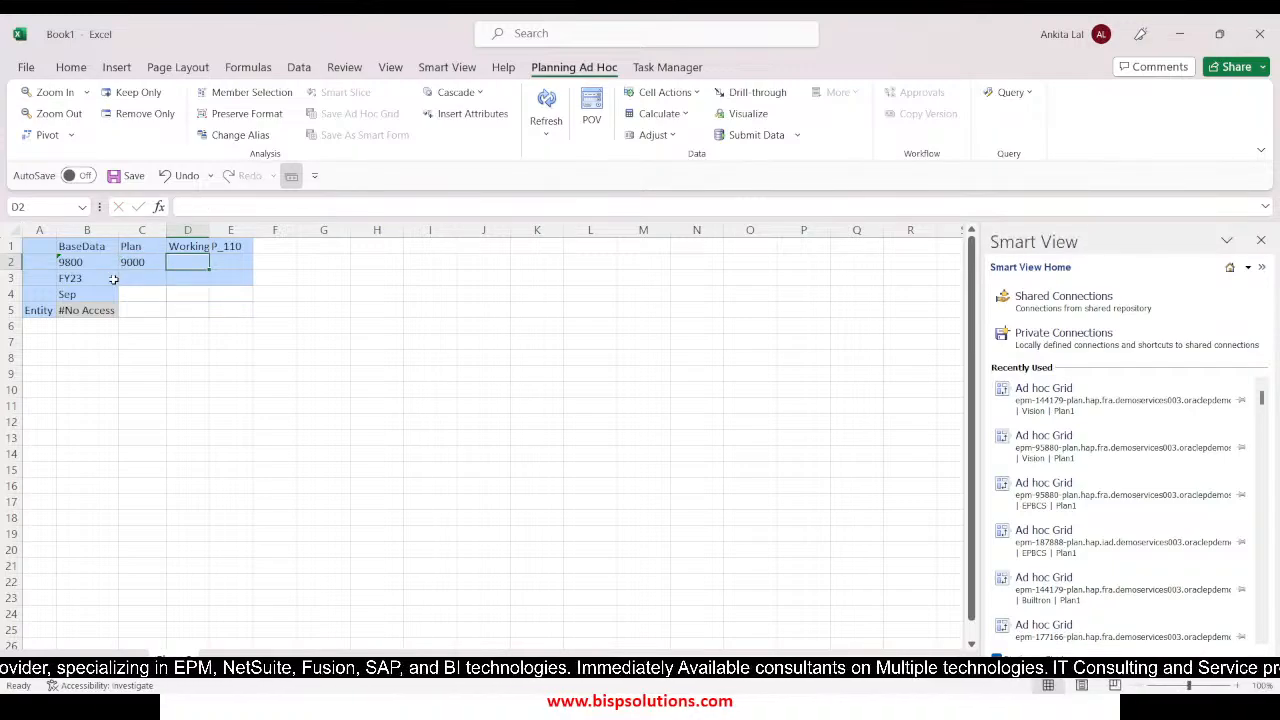
{"action": "type", "text": "58"}
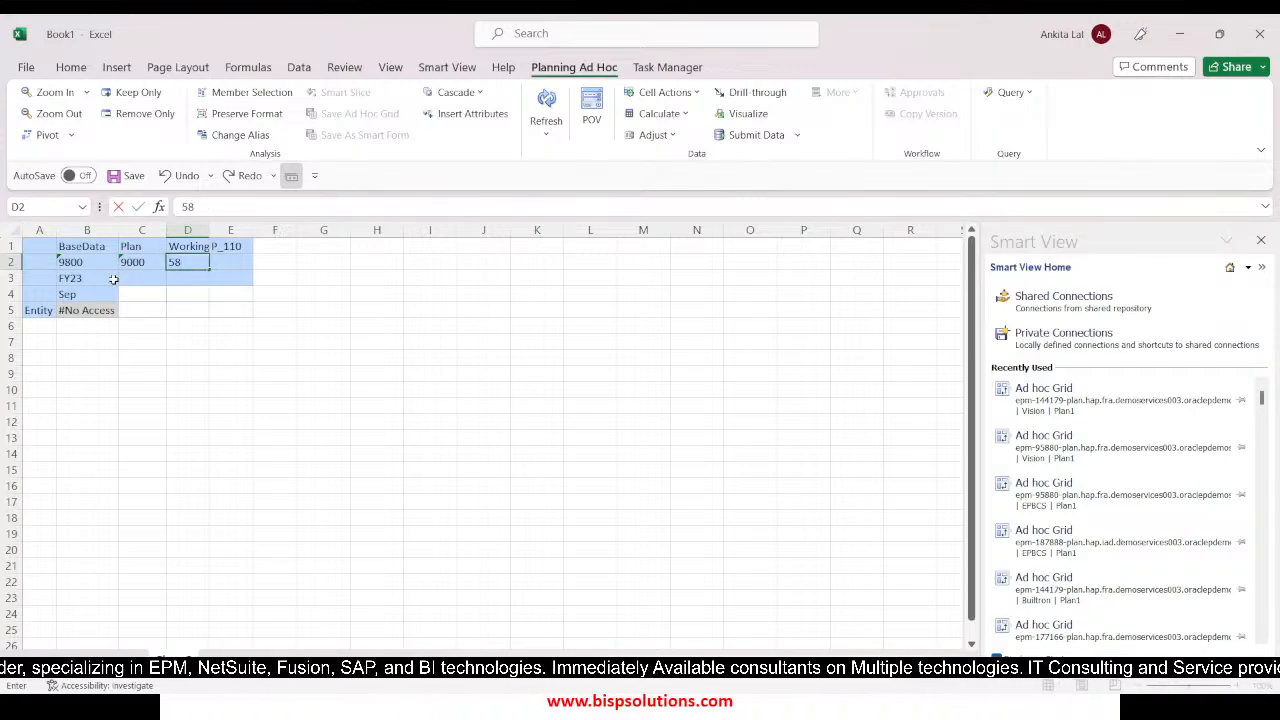
{"action": "key", "text": "BackSpace"}
{"action": "key", "text": "BackSpace"}
{"action": "type", "text": "'"}
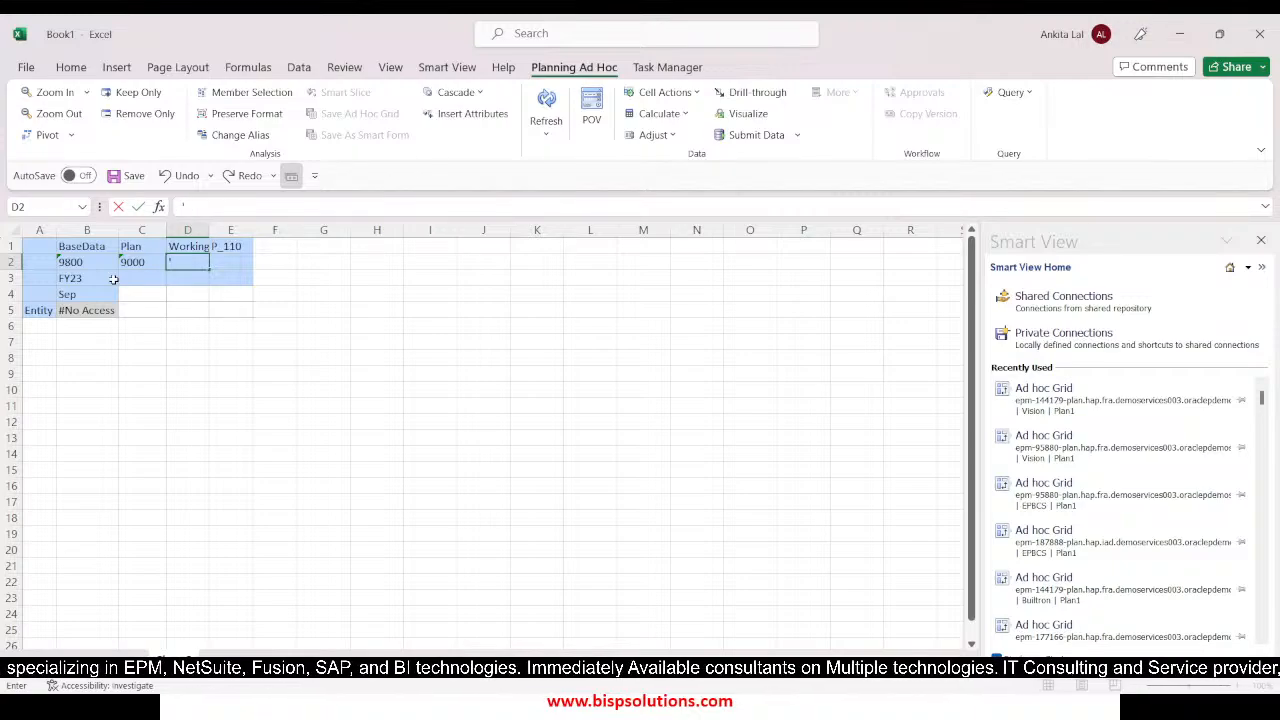
{"action": "type", "text": "5800"}
{"action": "key", "text": "Return"}
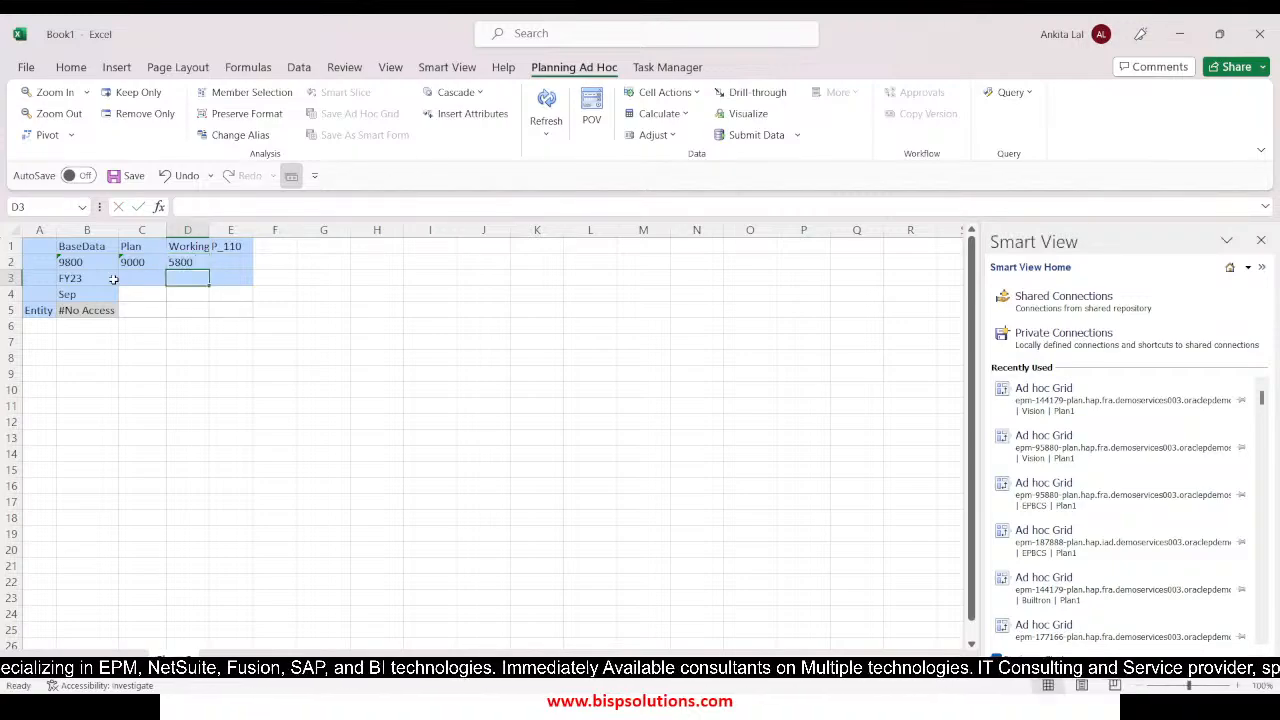
Refresh the ad hoc grid to apply the entered Account members
{"action": "left_click", "coordinate": [74, 388]}
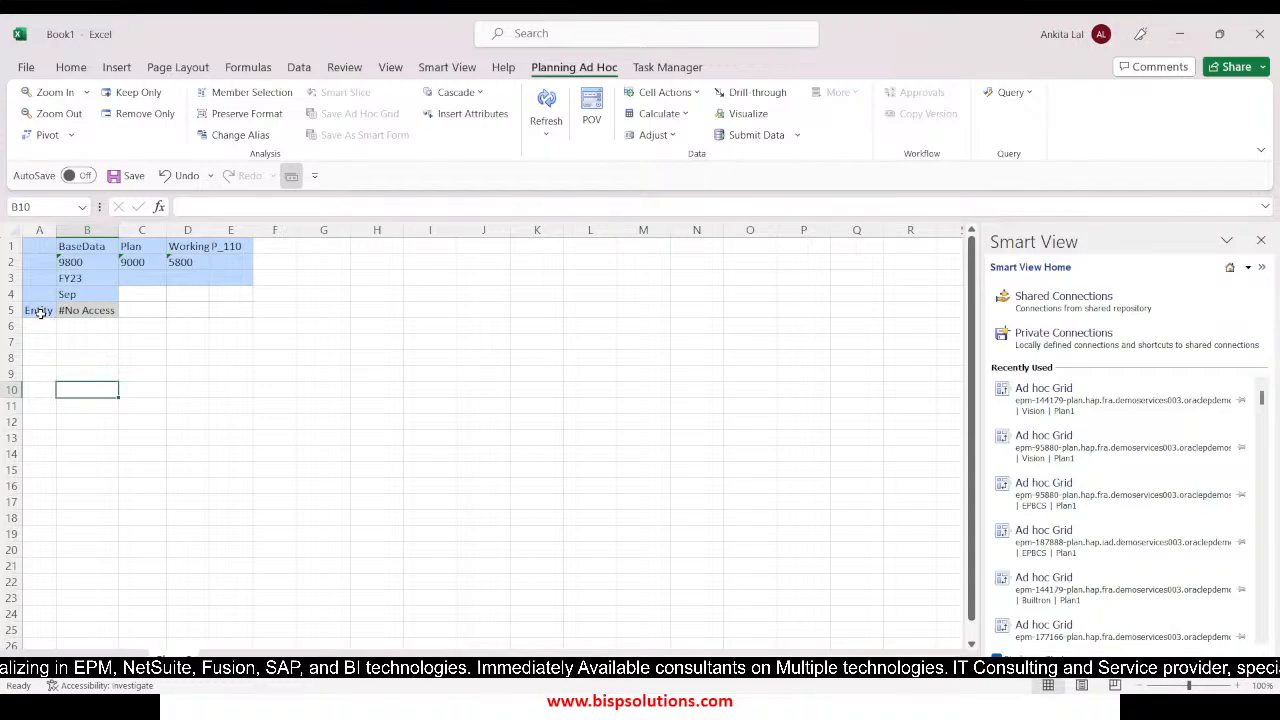
{"action": "left_click", "coordinate": [39, 310]}
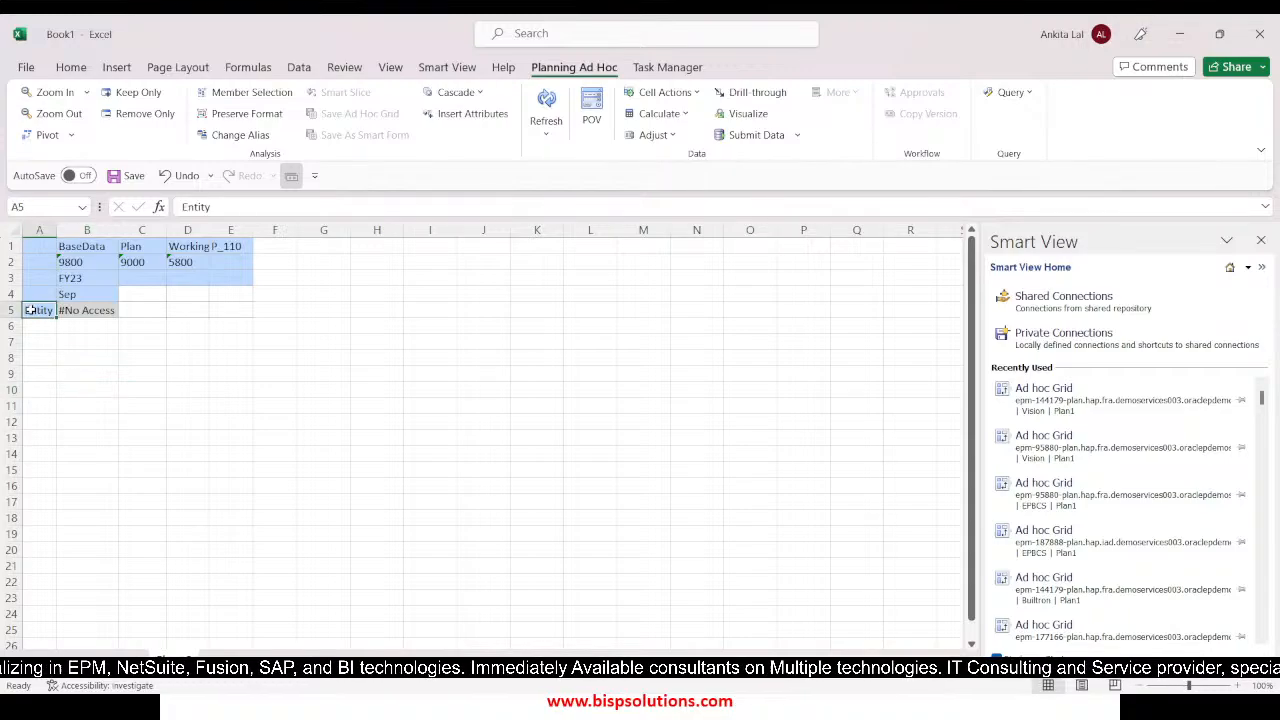
{"action": "left_click", "coordinate": [546, 100]}
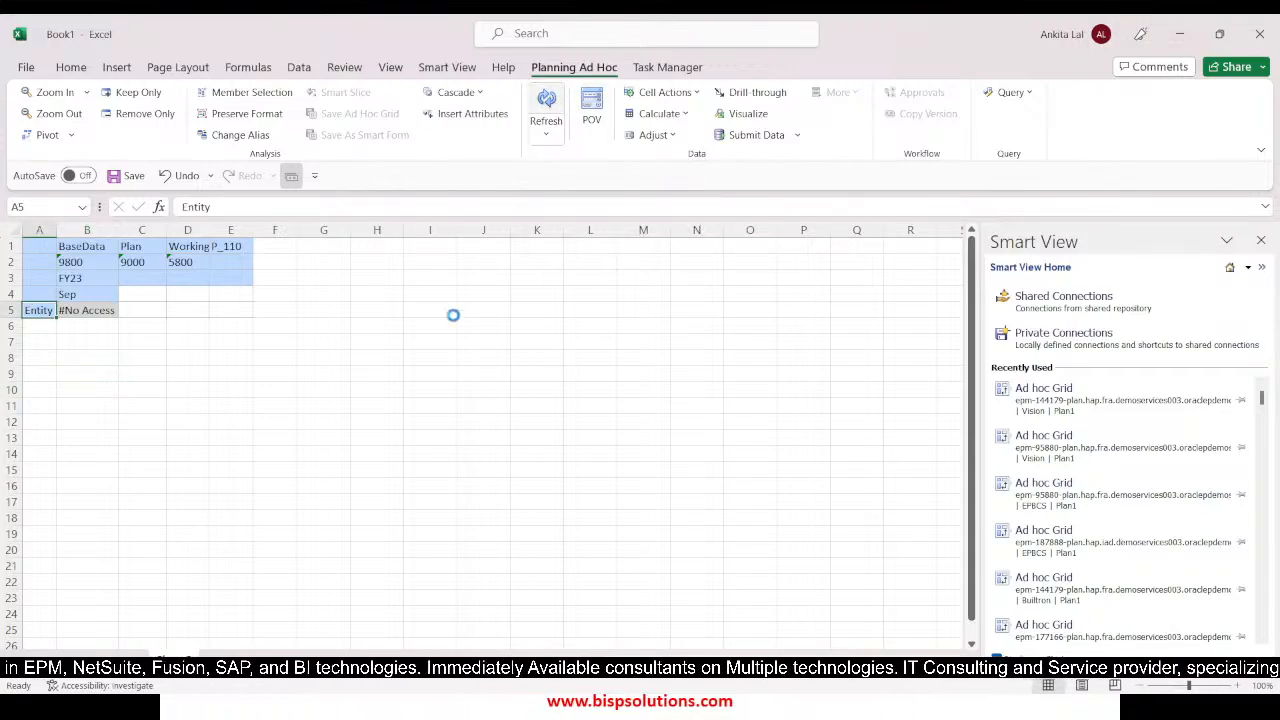
{"action": "left_click", "coordinate": [260, 369]}
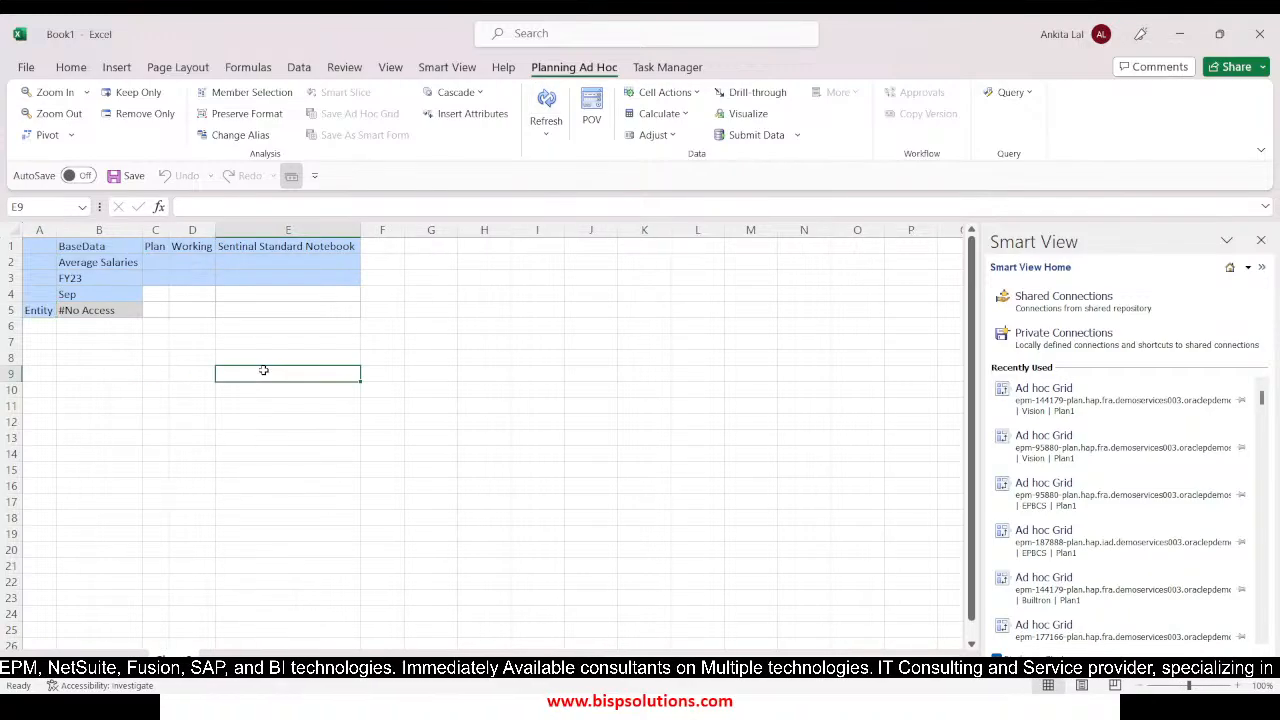
Switch to EPM Cloud Planning, leave the editing of member 110, and look up its parent in the Entity hierarchy
{"action": "left_click", "coordinate": [35, 311]}
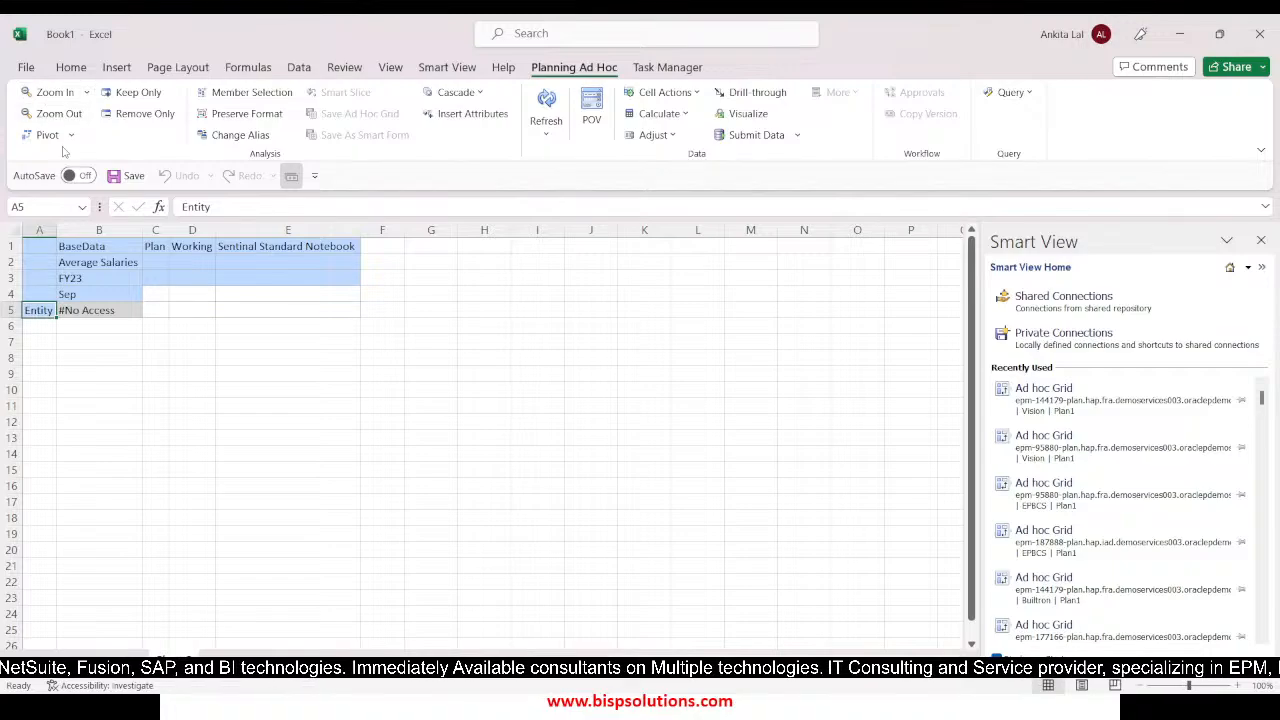
{"action": "key", "text": "alt+Tab"}
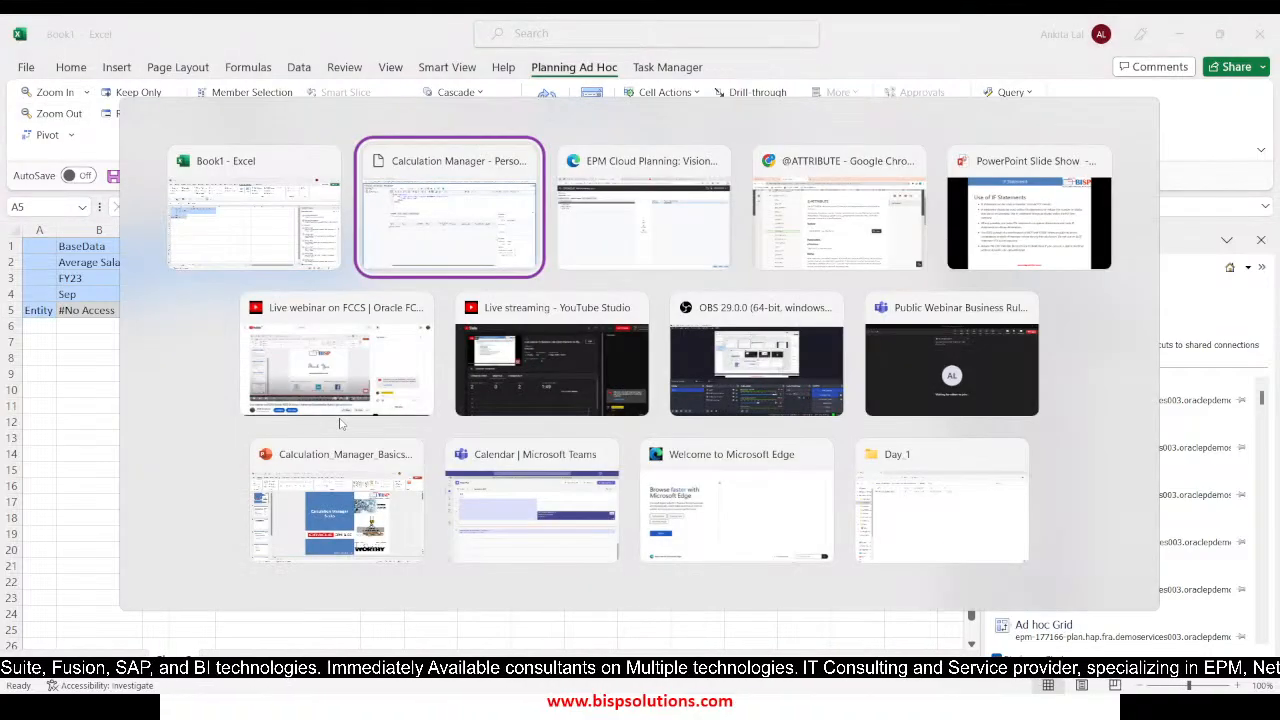
{"action": "key", "text": "alt+Tab"}
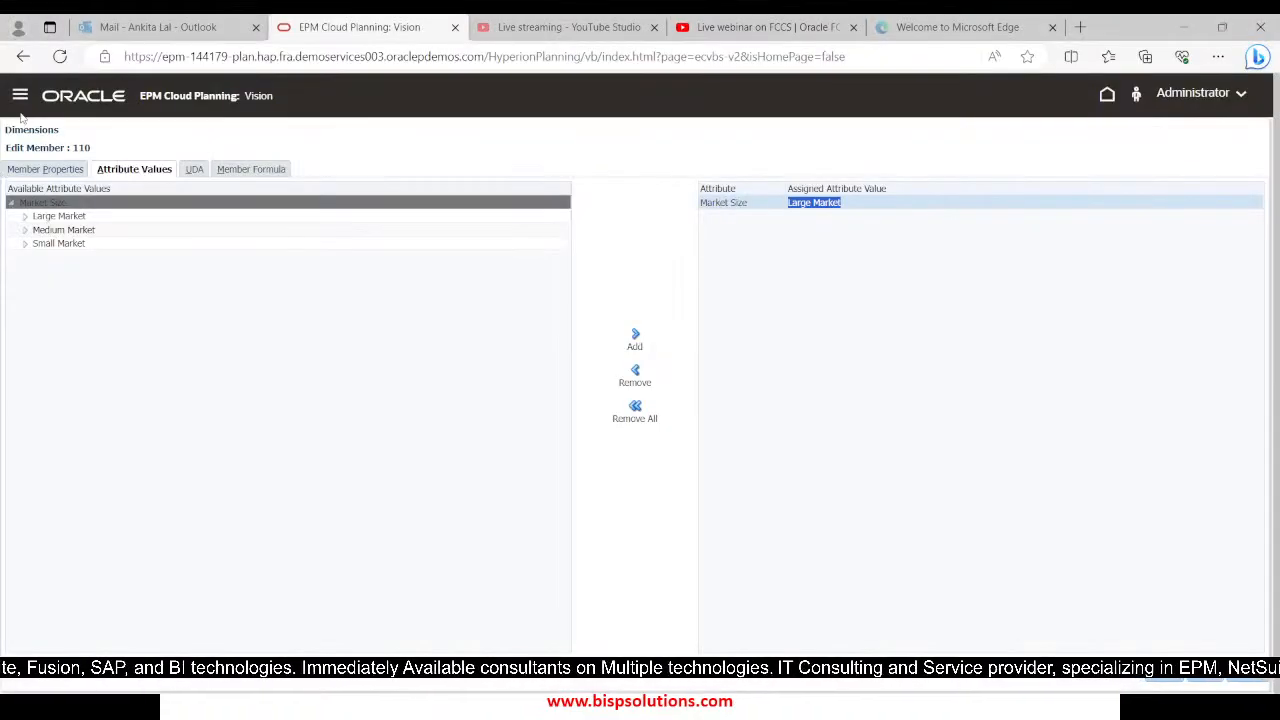
{"action": "left_click", "coordinate": [1247, 678]}
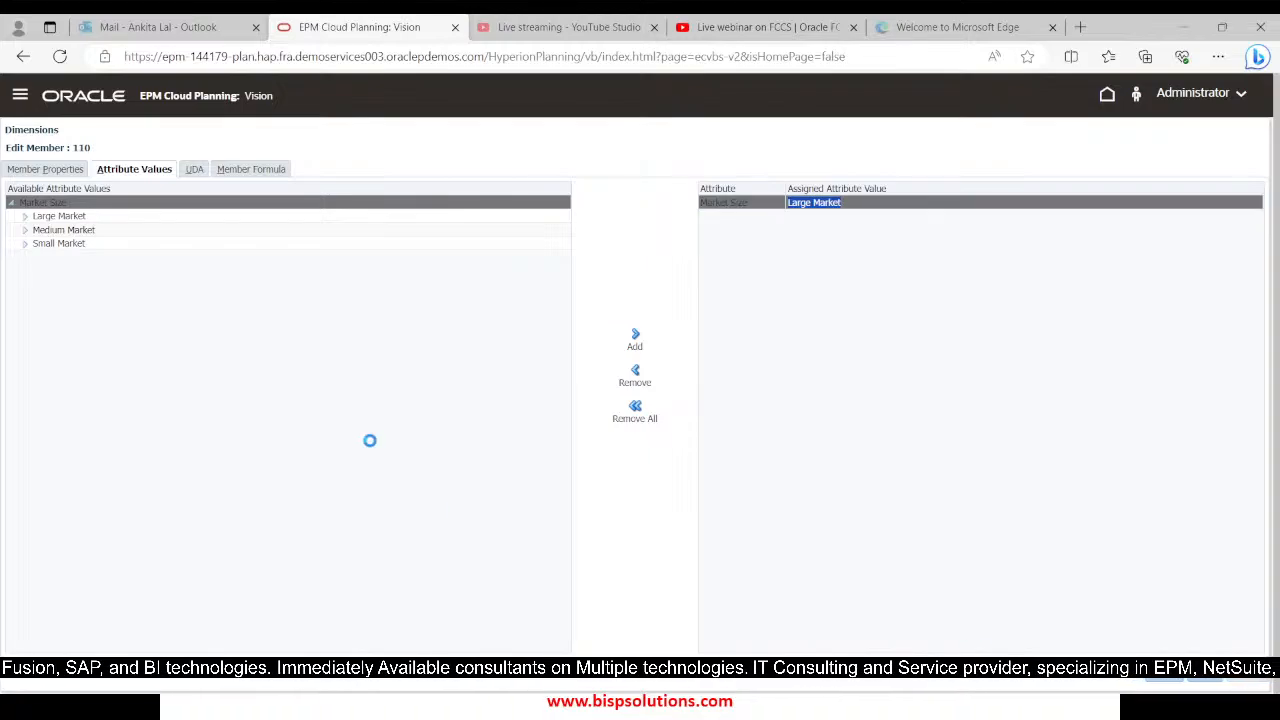
{"action": "left_click", "coordinate": [77, 277]}
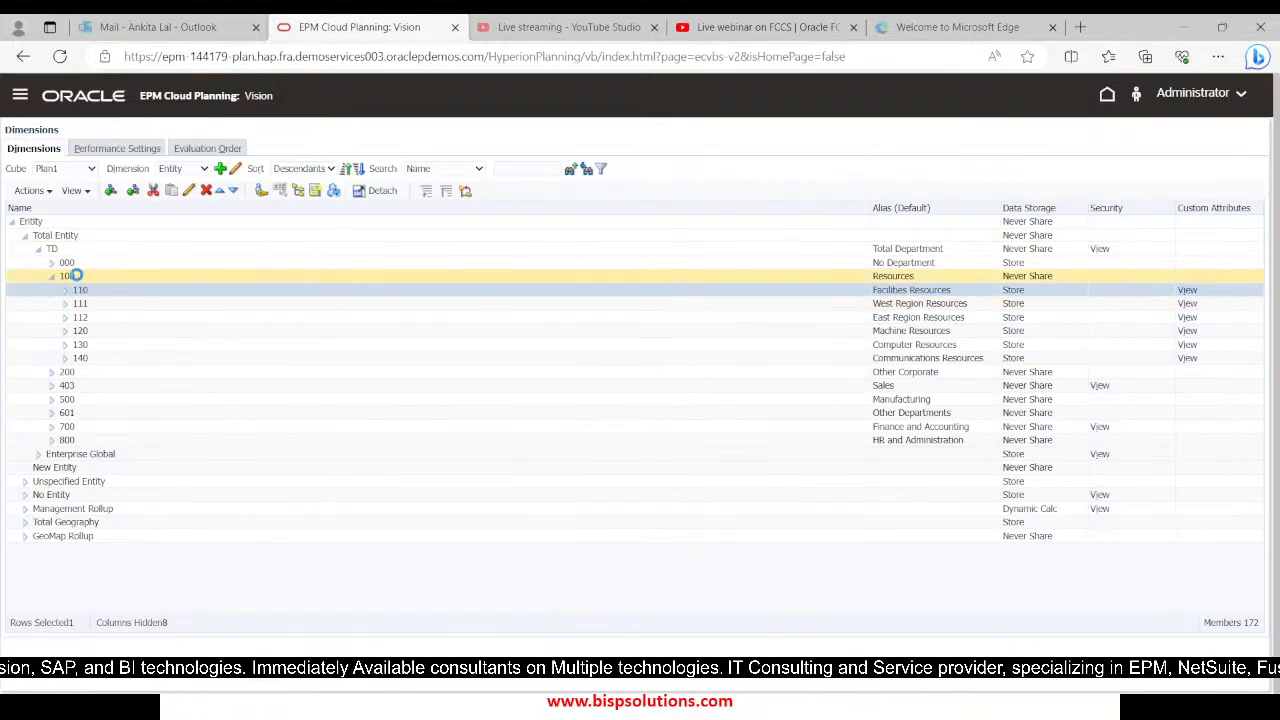
Switch back to Excel, set the grid's Entity member to 100, refresh, and expand it to its child entities
{"action": "key", "text": "alt+Tab"}
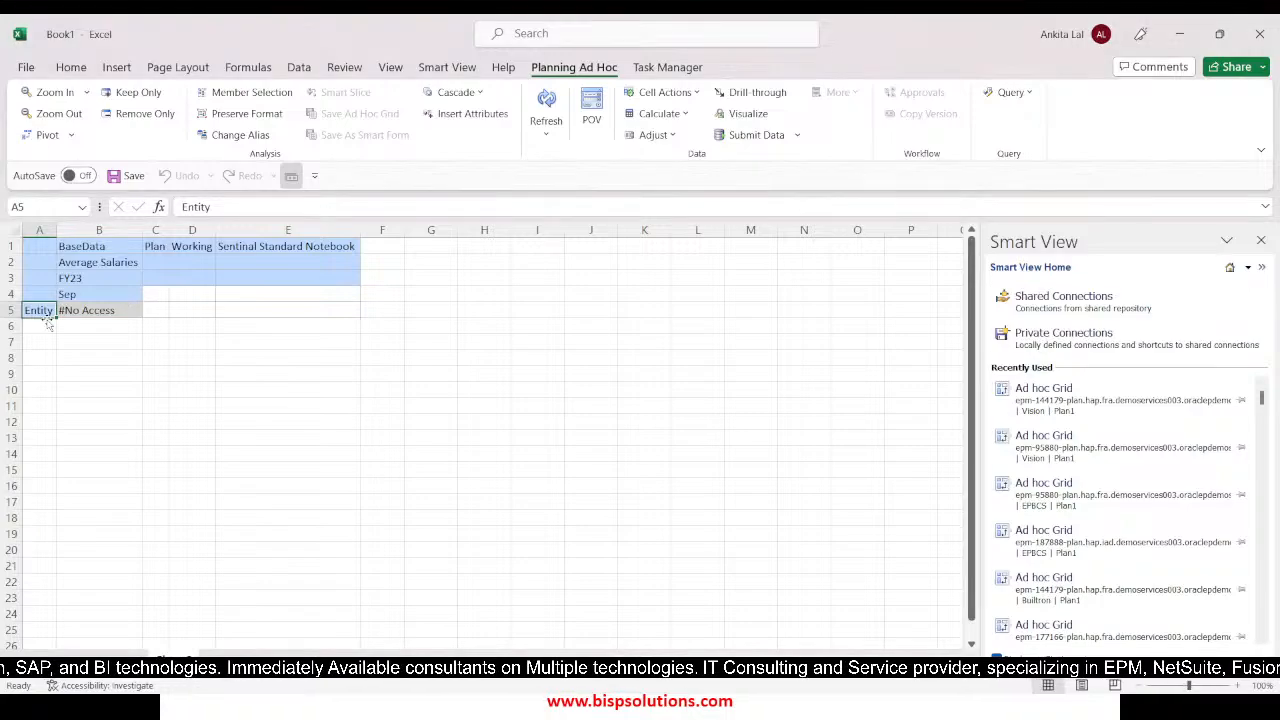
{"action": "type", "text": "'1"}
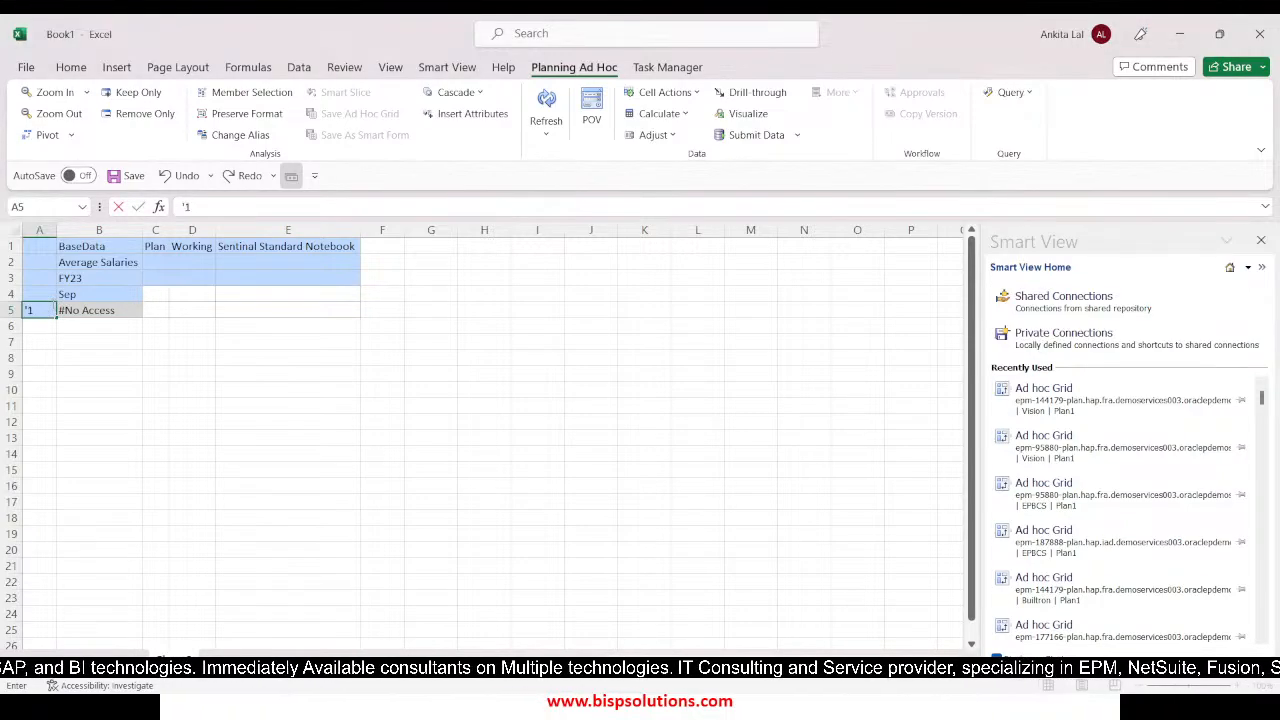
{"action": "type", "text": "00"}
{"action": "key", "text": "Return"}
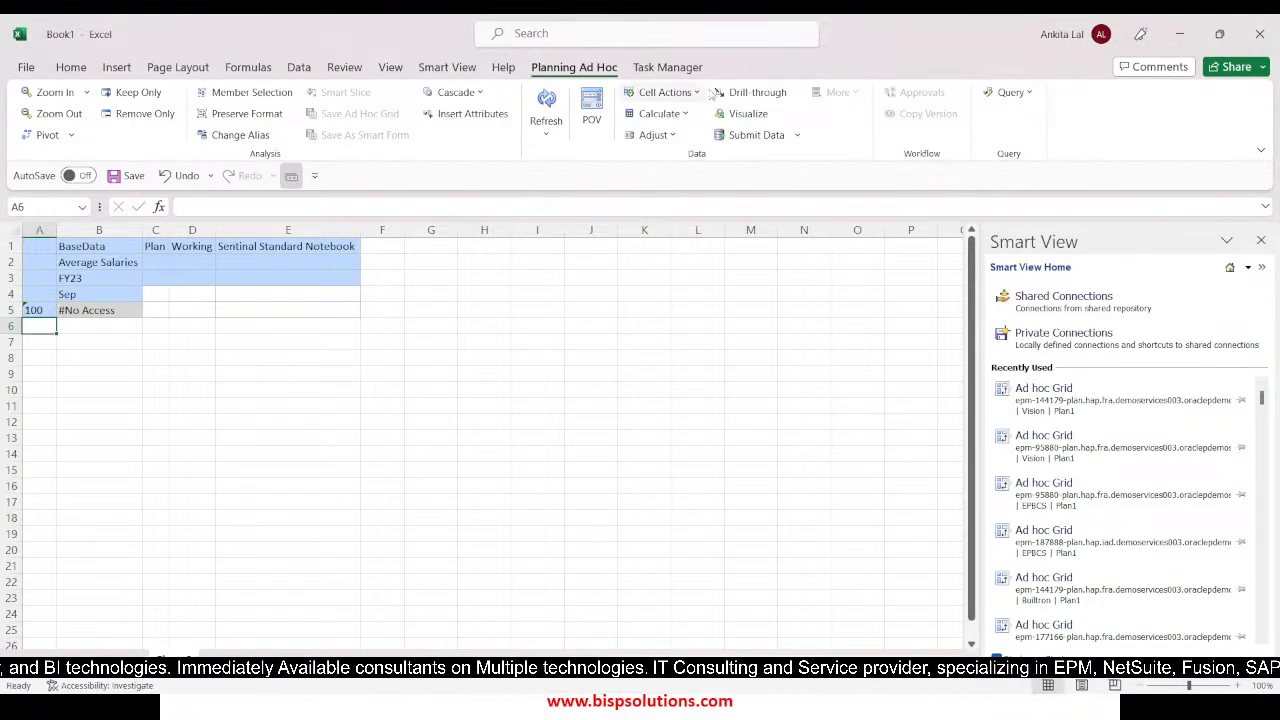
{"action": "left_click", "coordinate": [546, 110]}
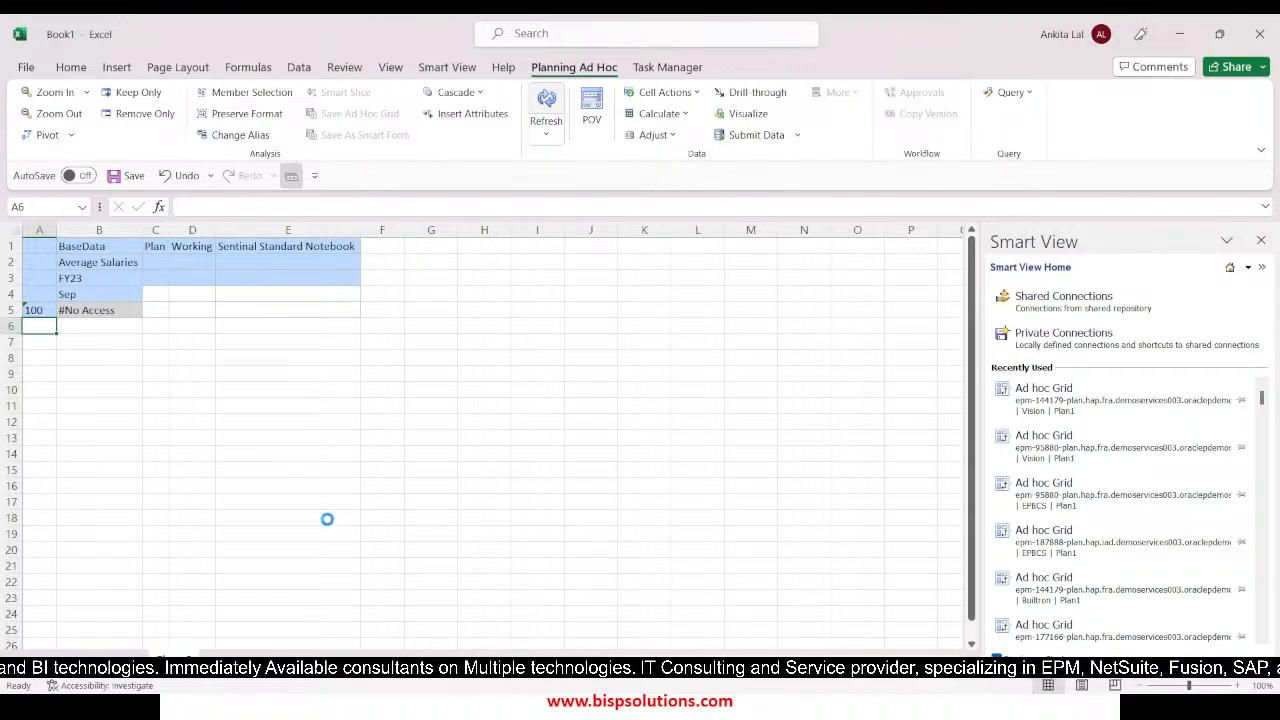
{"action": "double_click", "coordinate": [35, 312]}
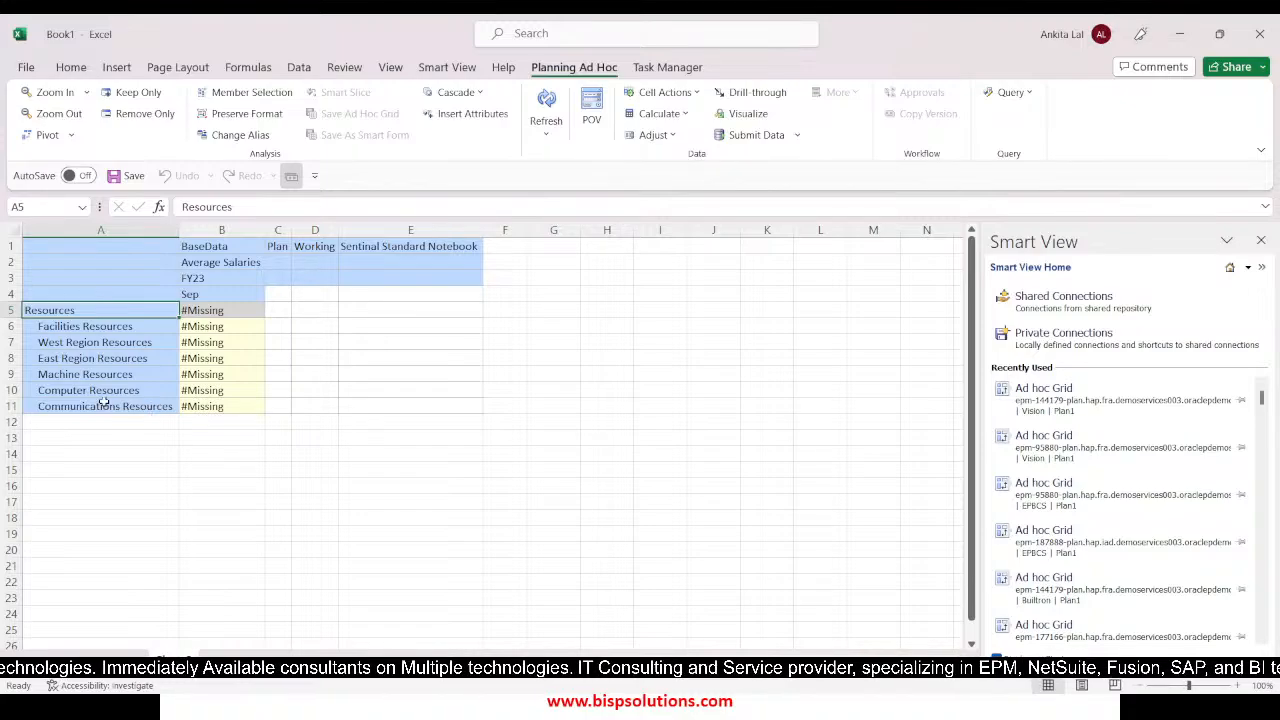
Add accounts 9000 and 5800 in the two columns beside Average Salaries
{"action": "left_click", "coordinate": [277, 262]}
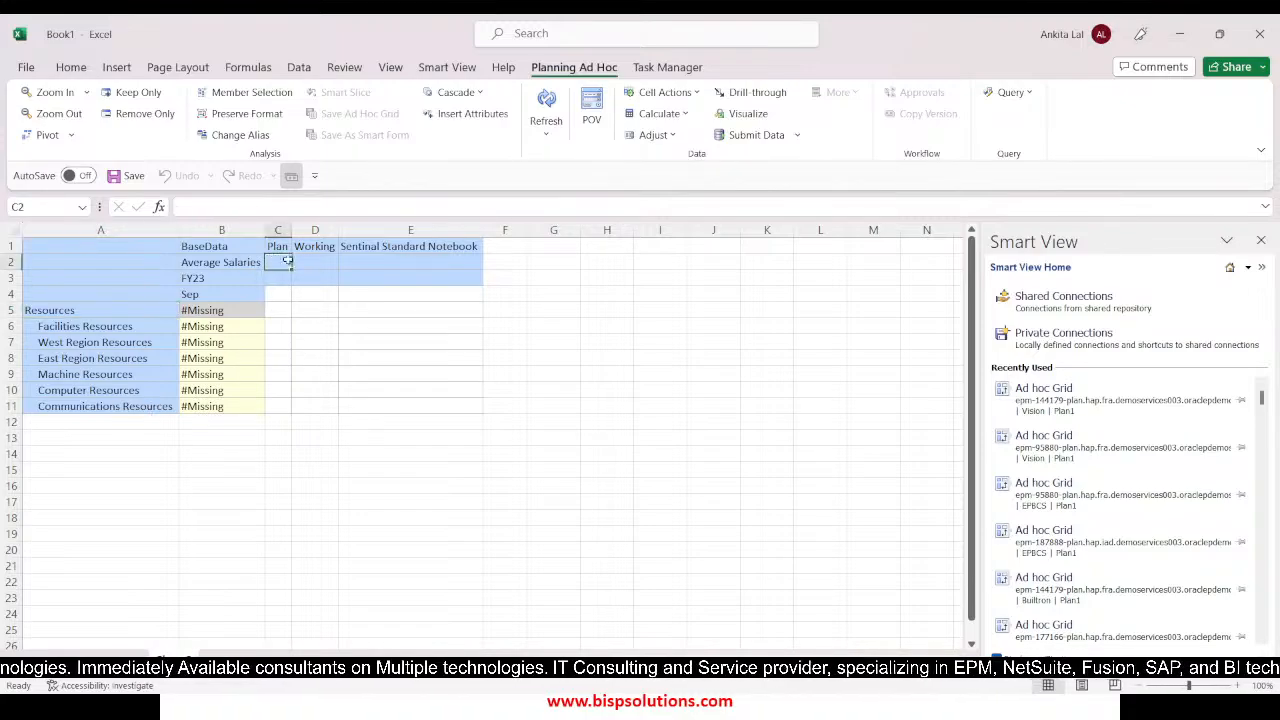
{"action": "type", "text": "'"}
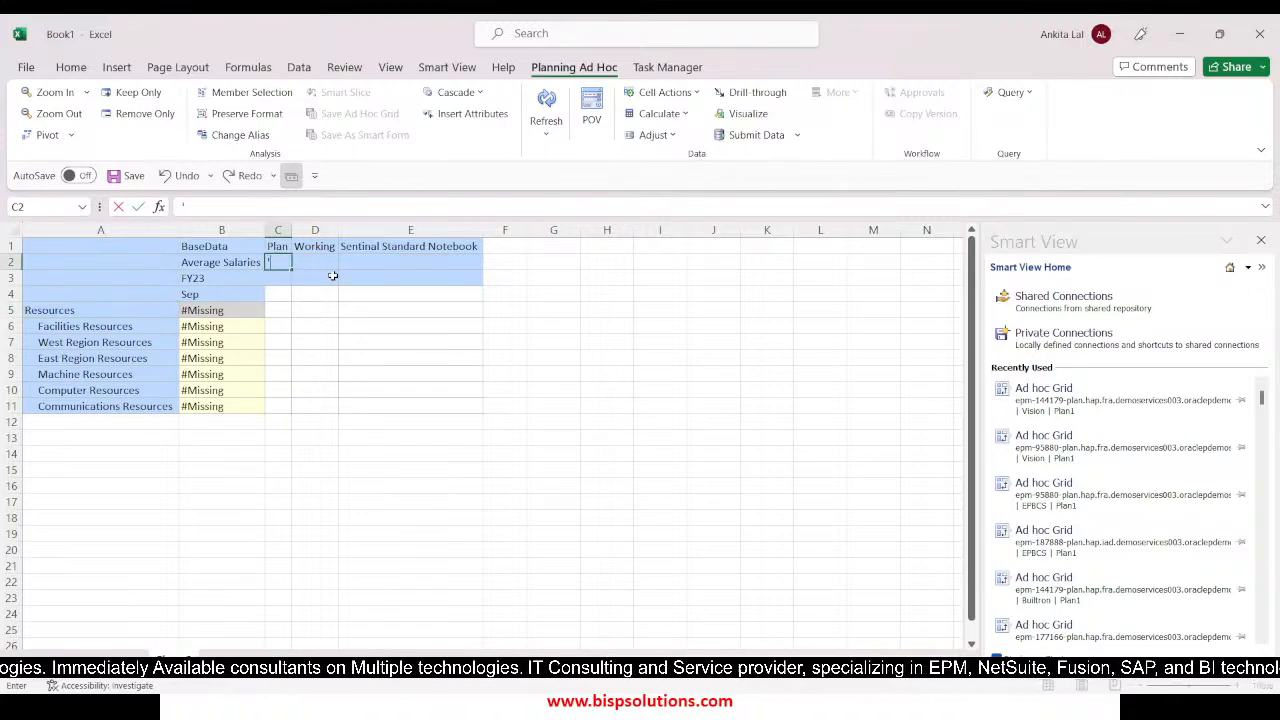
{"action": "type", "text": "9000"}
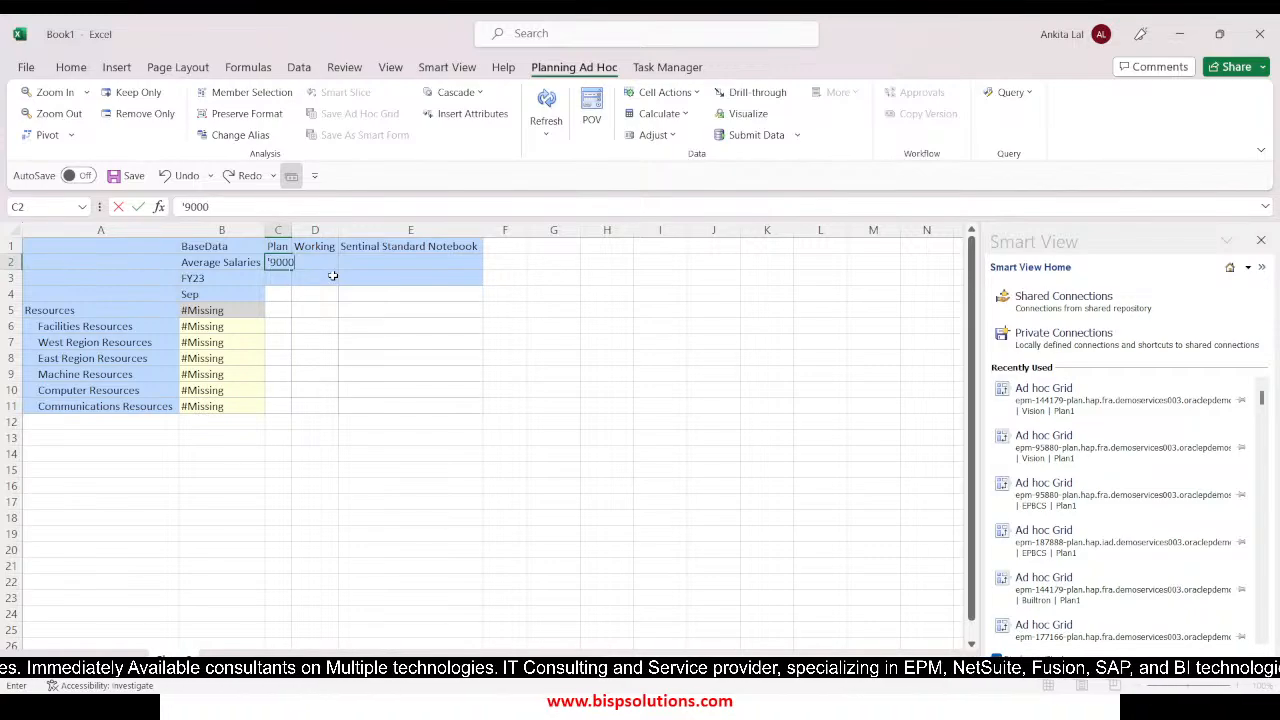
{"action": "key", "text": "Tab"}
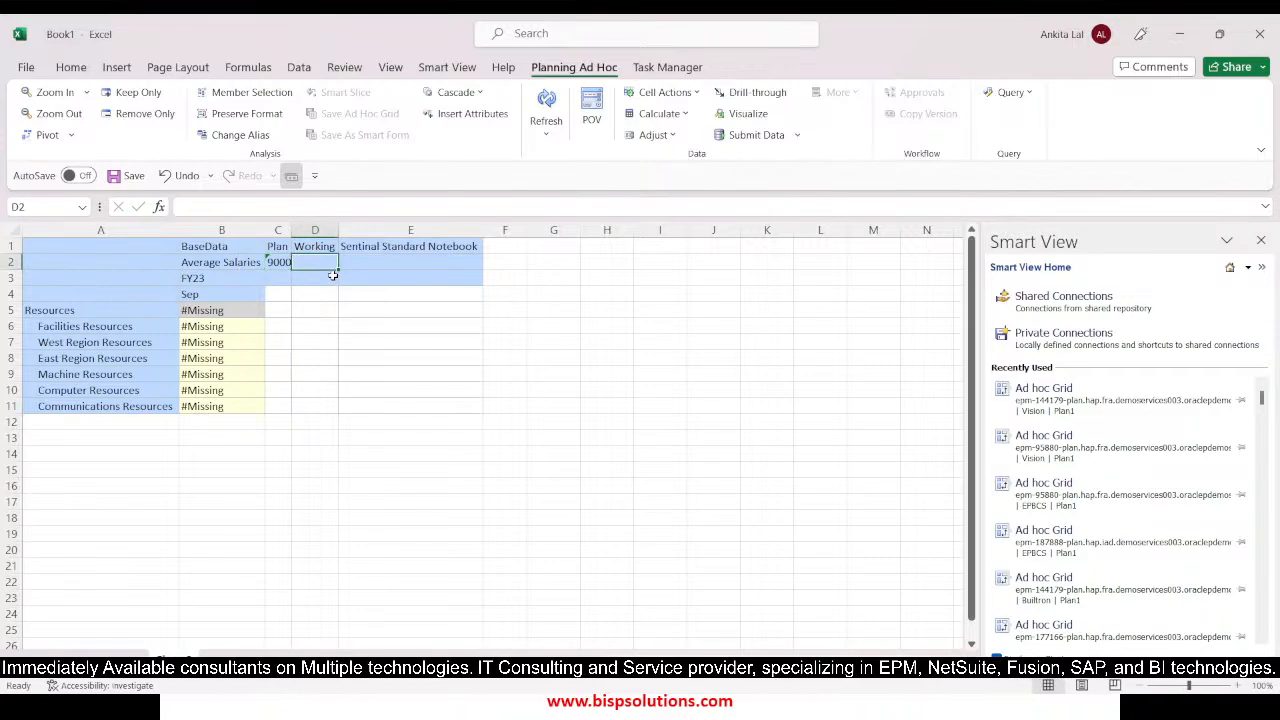
{"action": "type", "text": "'5800"}
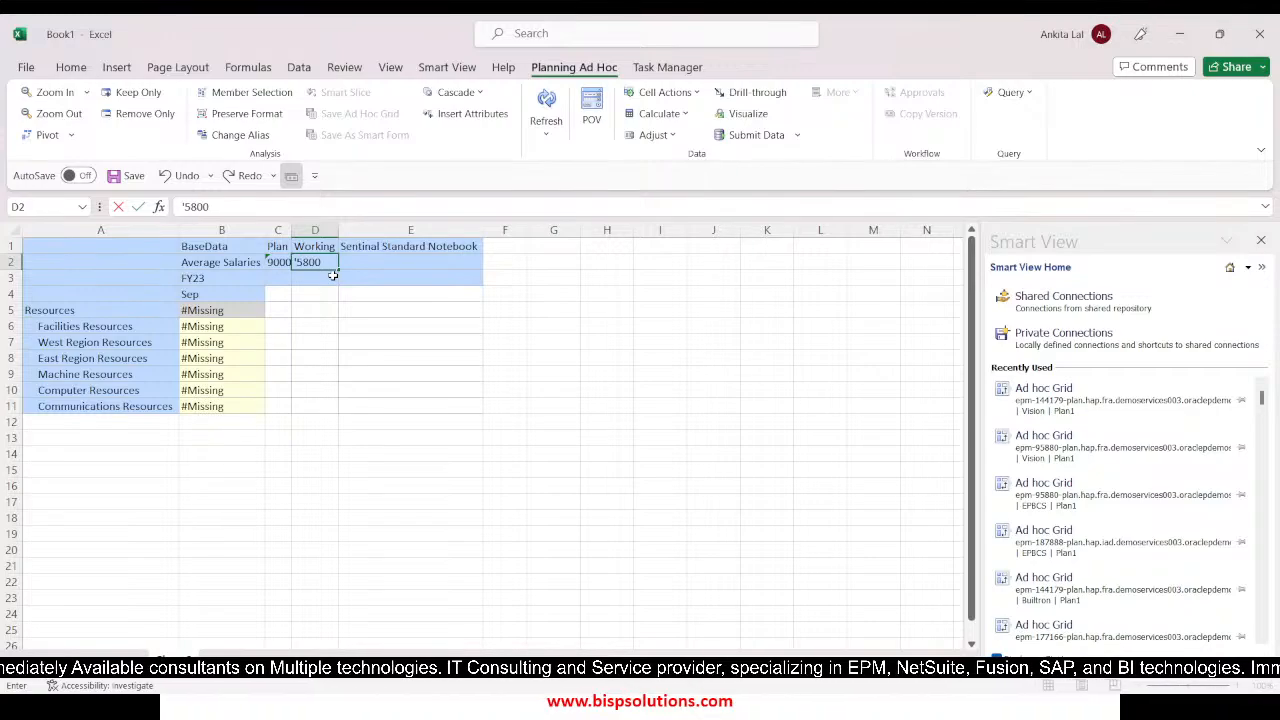
{"action": "key", "text": "Return"}
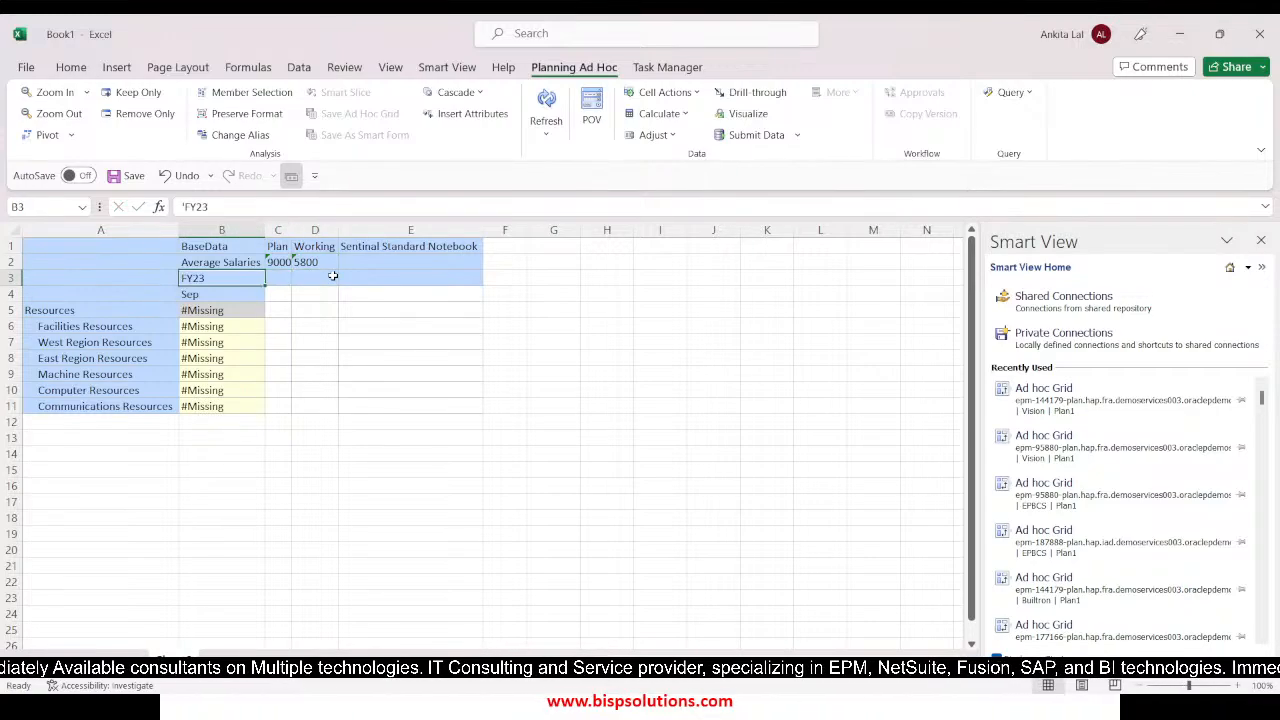
Copy the FY23 and Sep members under accounts 9000 and 5800, and refresh the grid
{"action": "key", "text": "shift+Down"}
{"action": "key", "text": "ctrl+c"}
{"action": "key", "text": "Right"}
{"action": "key", "text": "shift+Right"}
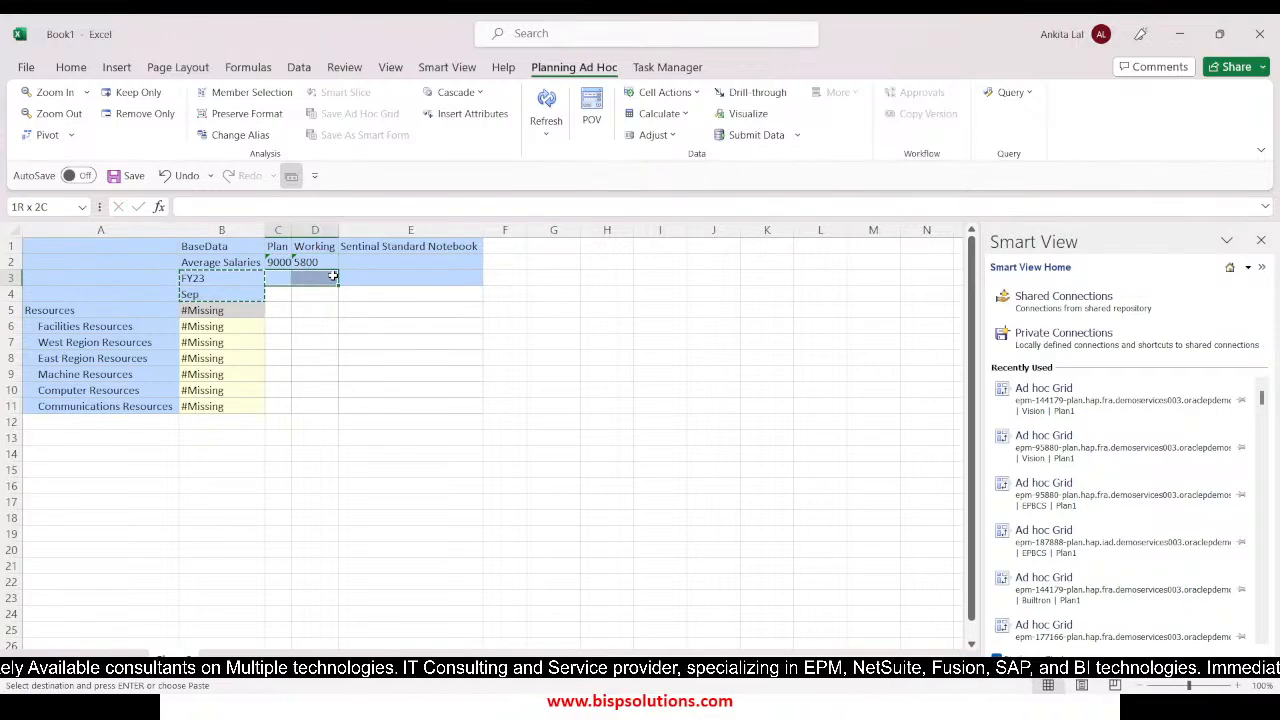
{"action": "key", "text": "shift+Down"}
{"action": "key", "text": "ctrl+v"}
{"action": "left_click", "coordinate": [339, 355]}
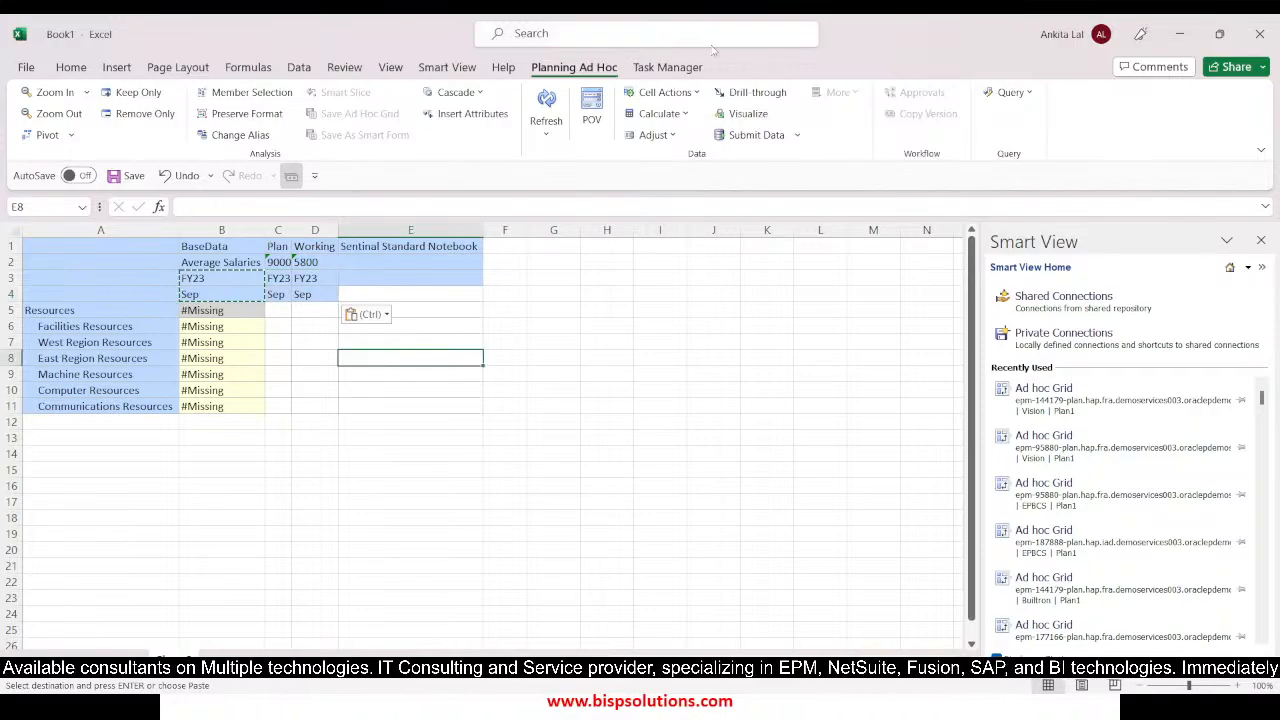
{"action": "left_click", "coordinate": [546, 105]}
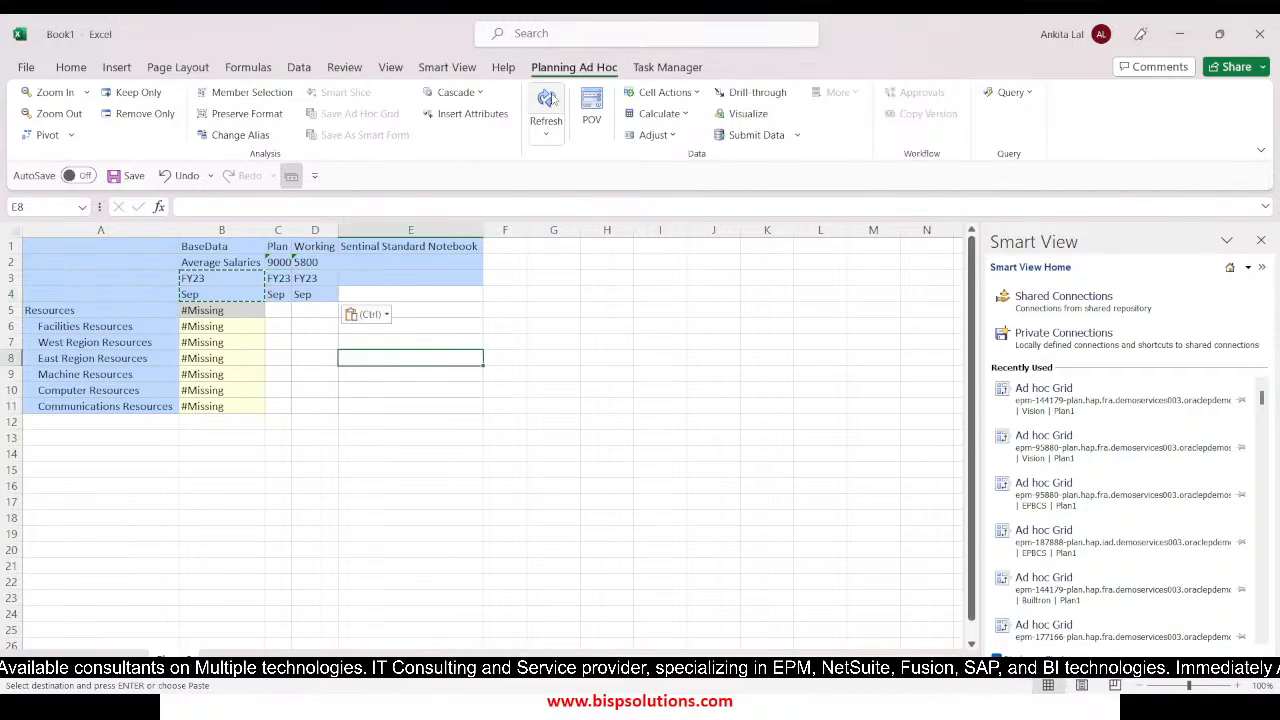
{"action": "left_click", "coordinate": [340, 456]}
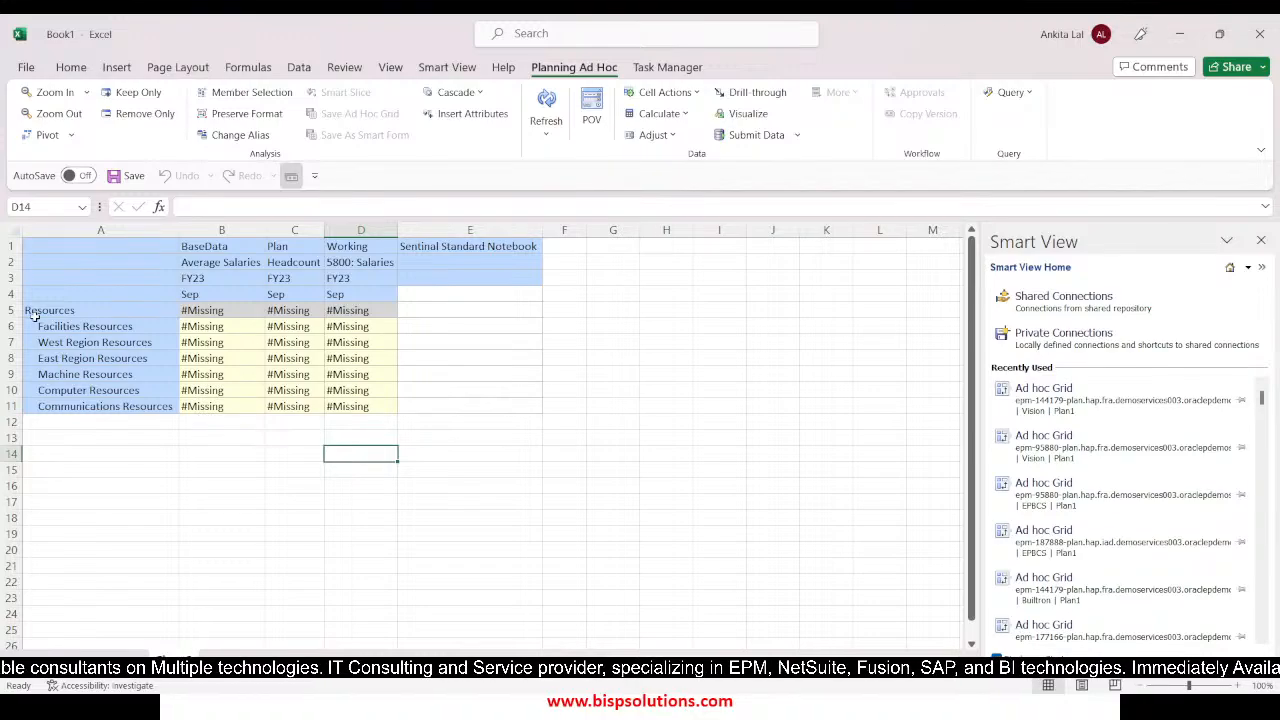
Enter Average Salaries of 10000 for Facilities Resources and copy the value to the five other child entities
{"action": "left_click", "coordinate": [224, 328]}
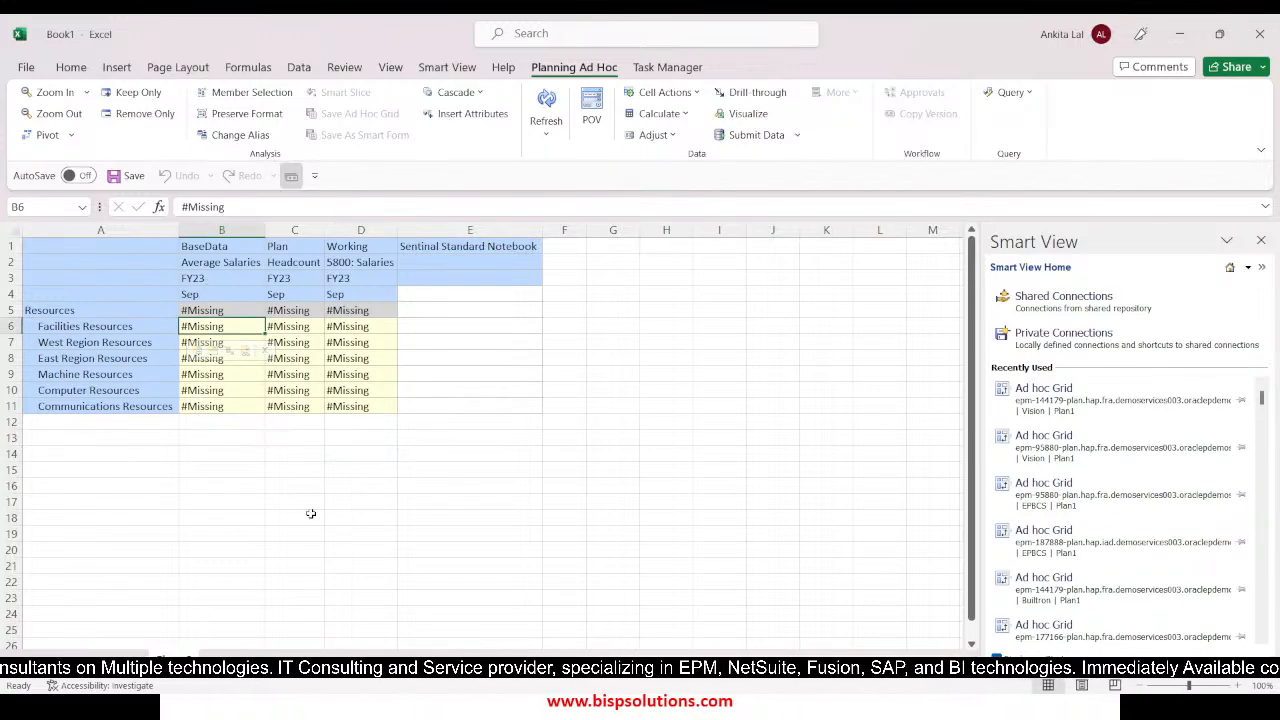
{"action": "type", "text": "1000"}
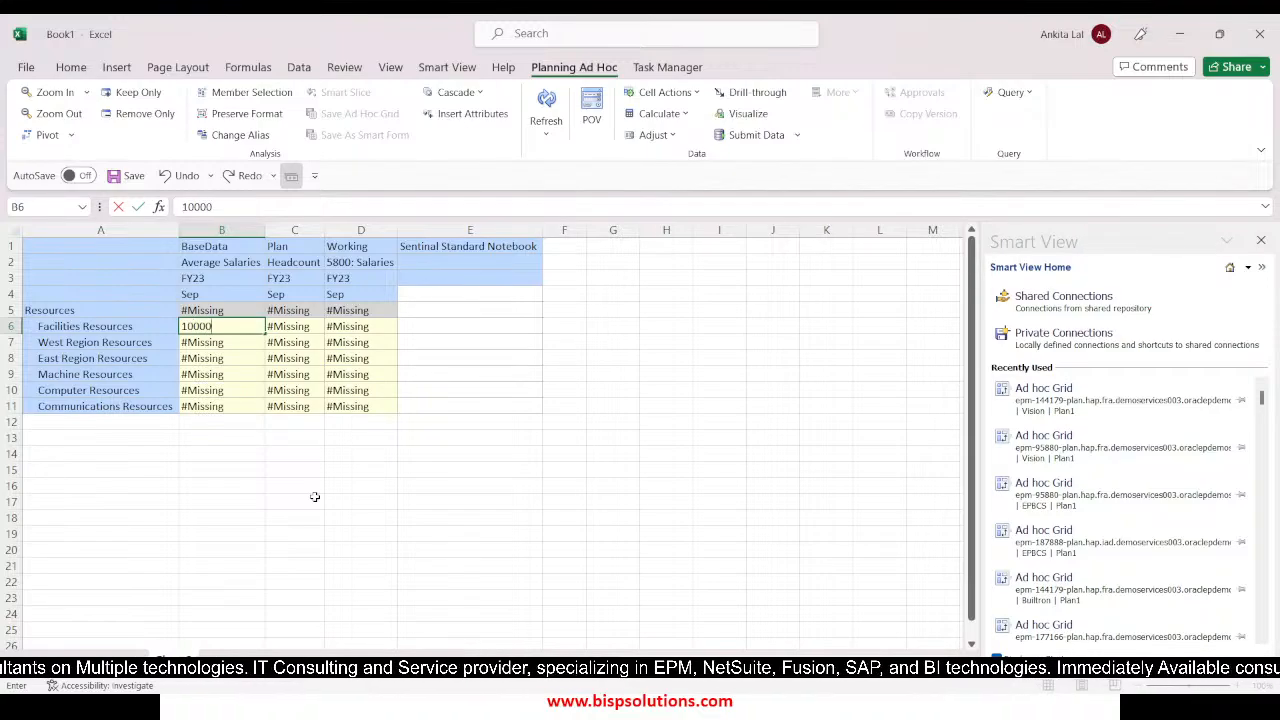
{"action": "type", "text": "0"}
{"action": "key", "text": "ctrl+Return"}
{"action": "key", "text": "ctrl+c"}
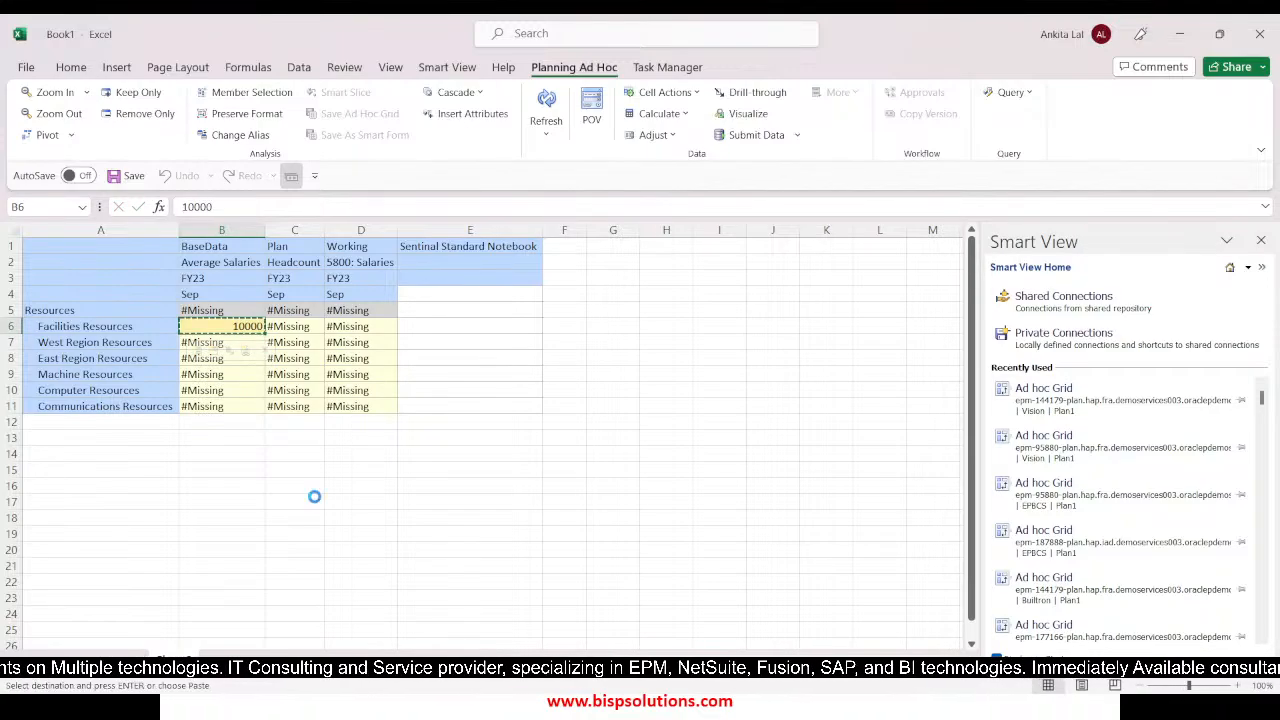
{"action": "key", "text": "Down"}
{"action": "key", "text": "shift+Down"}
{"action": "key", "text": "shift+Down"}
{"action": "key", "text": "shift+Down"}
{"action": "key", "text": "shift+Down"}
{"action": "key", "text": "ctrl+v"}
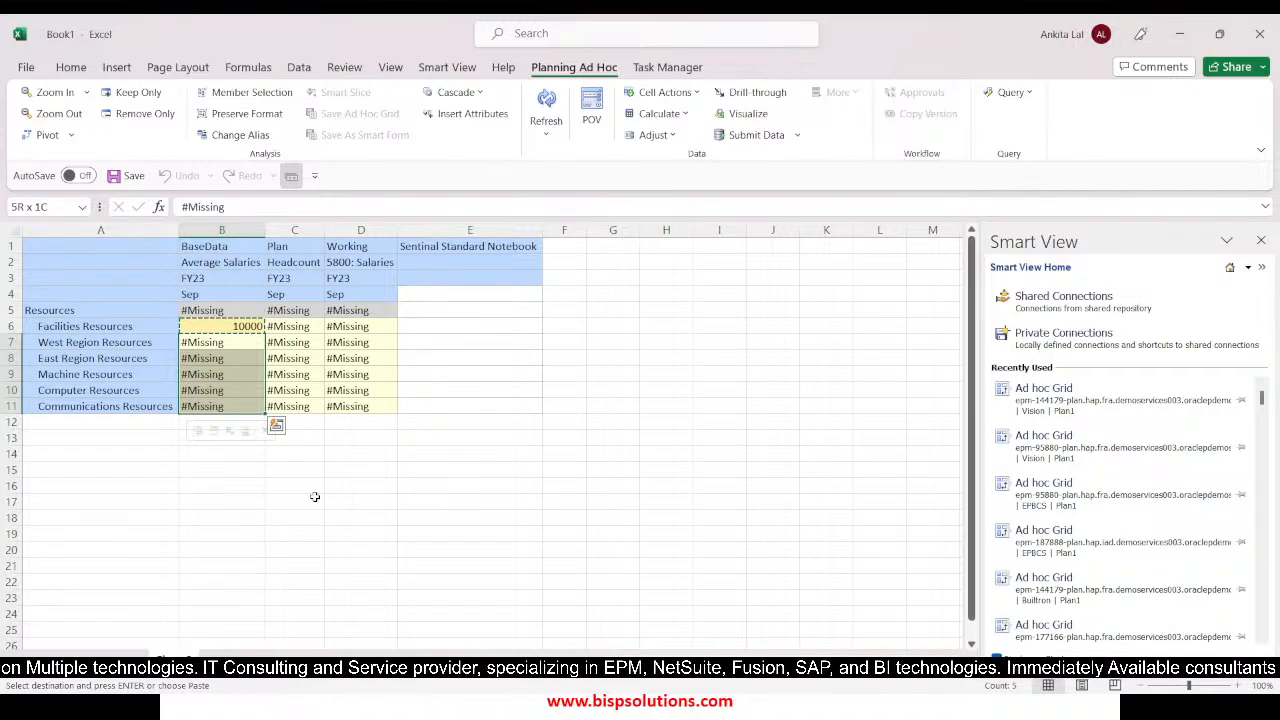
Enter Headcount values of 10 for Facilities, 15 for West Region, 12 for East Region and 10 for Machine Resources
{"action": "left_click", "coordinate": [299, 348]}
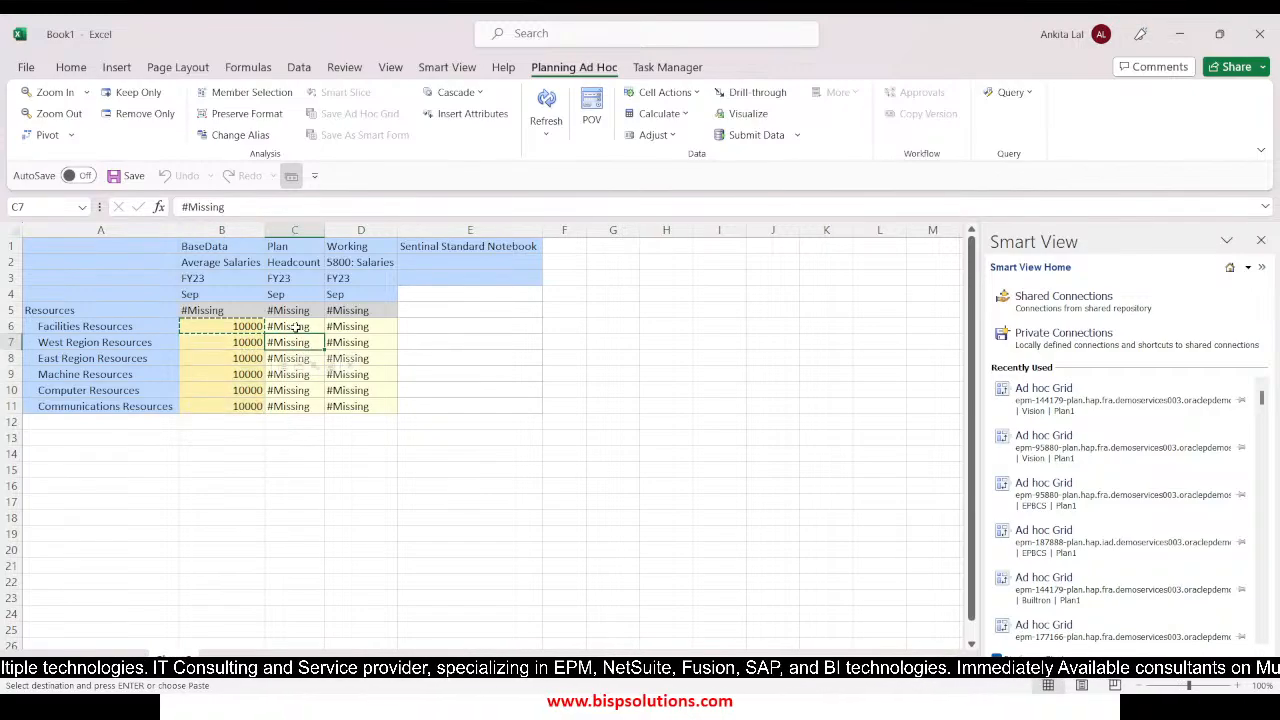
{"action": "left_click", "coordinate": [296, 328]}
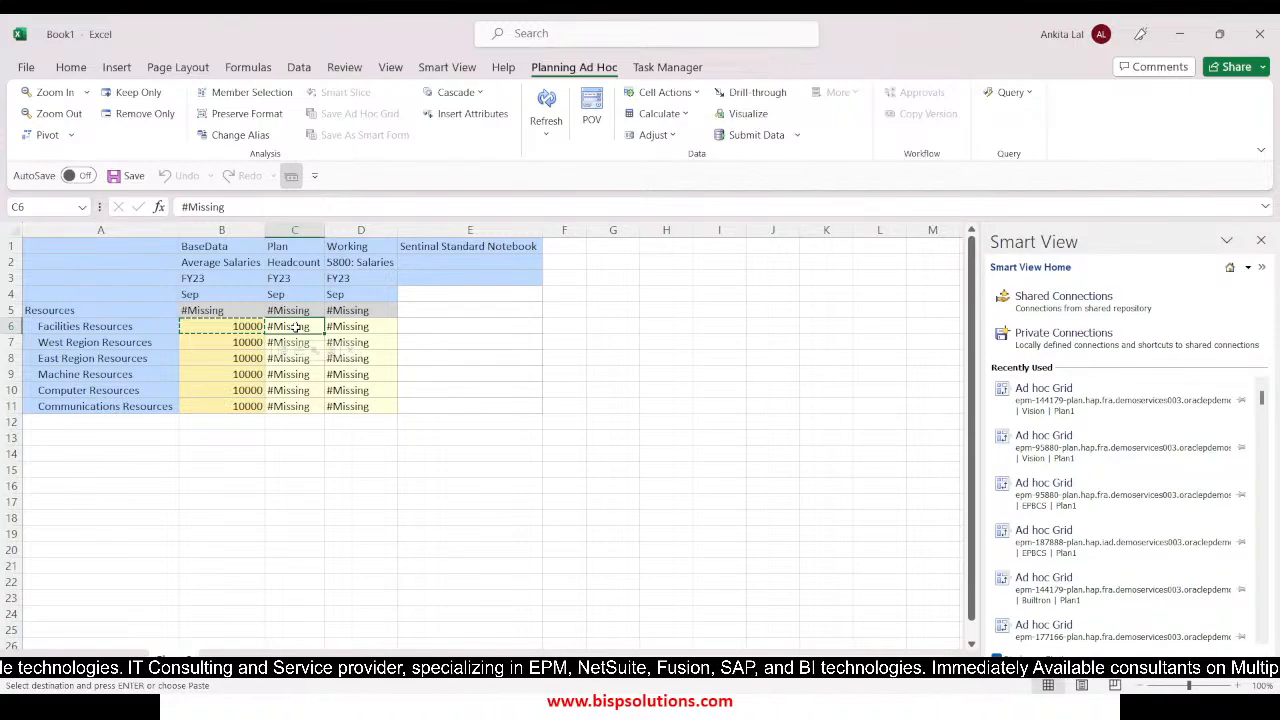
{"action": "type", "text": "10"}
{"action": "key", "text": "Tab"}
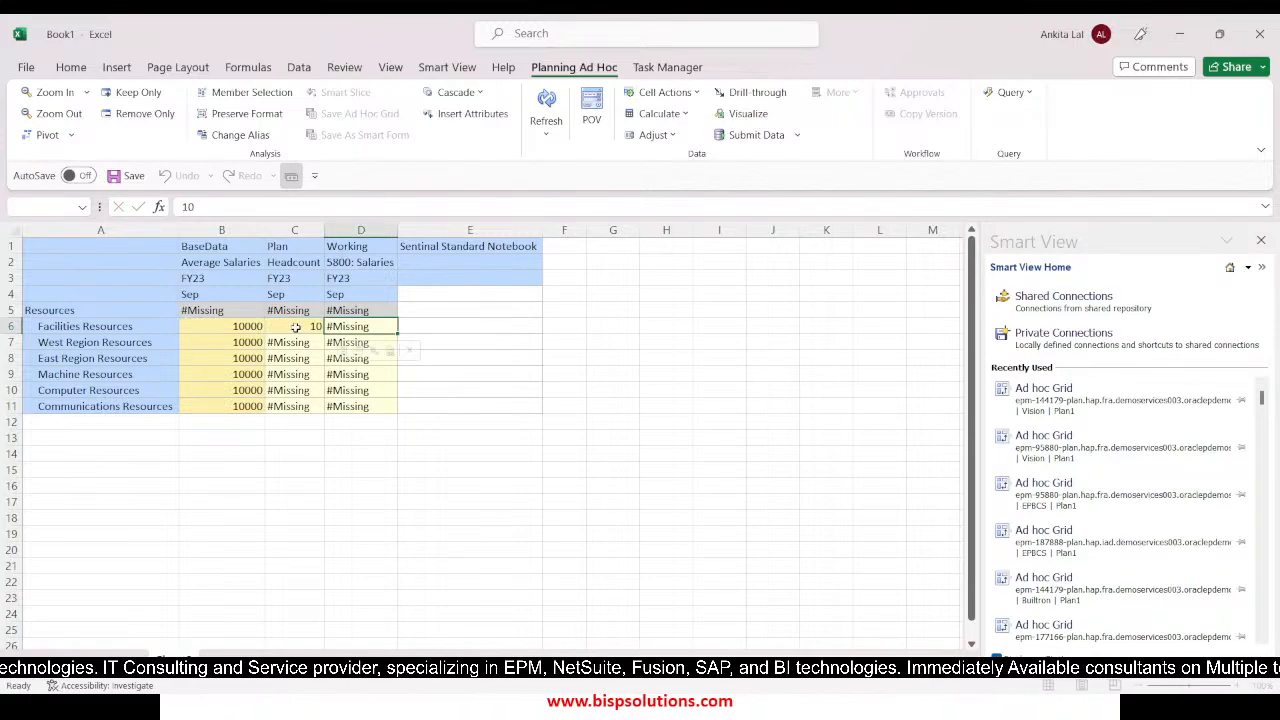
{"action": "left_click", "coordinate": [279, 342]}
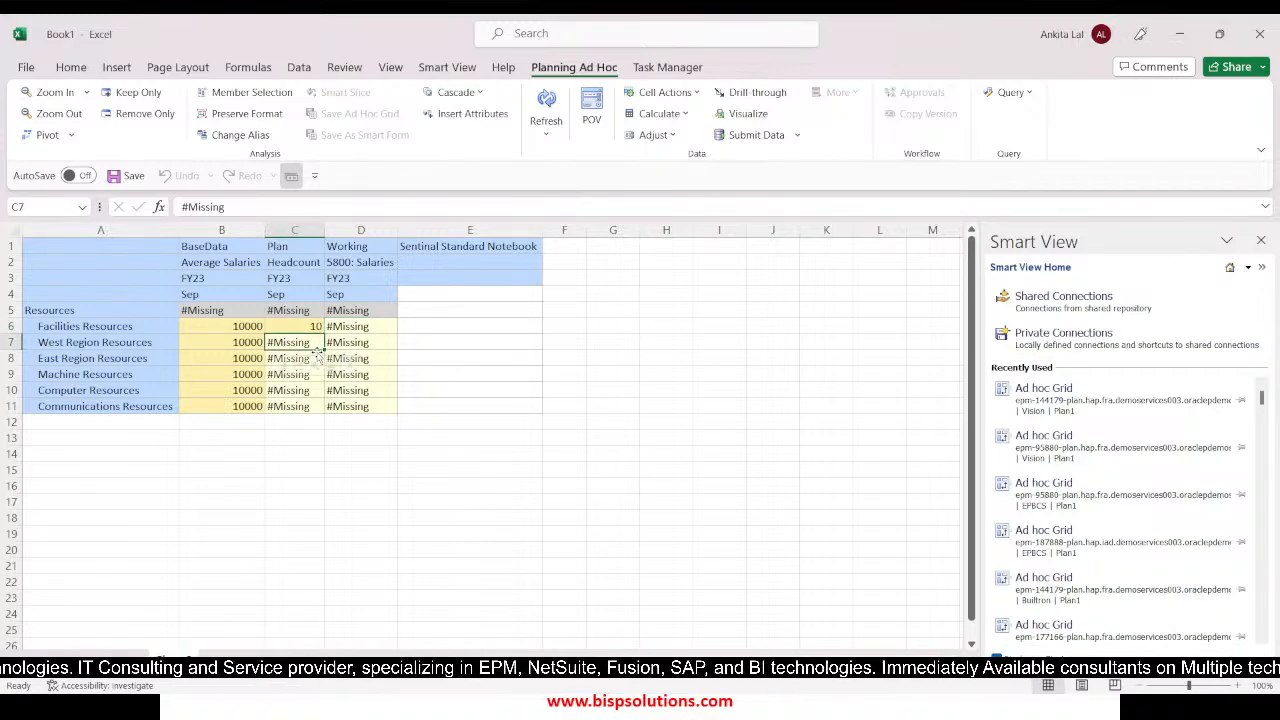
{"action": "type", "text": "15"}
{"action": "key", "text": "Return"}
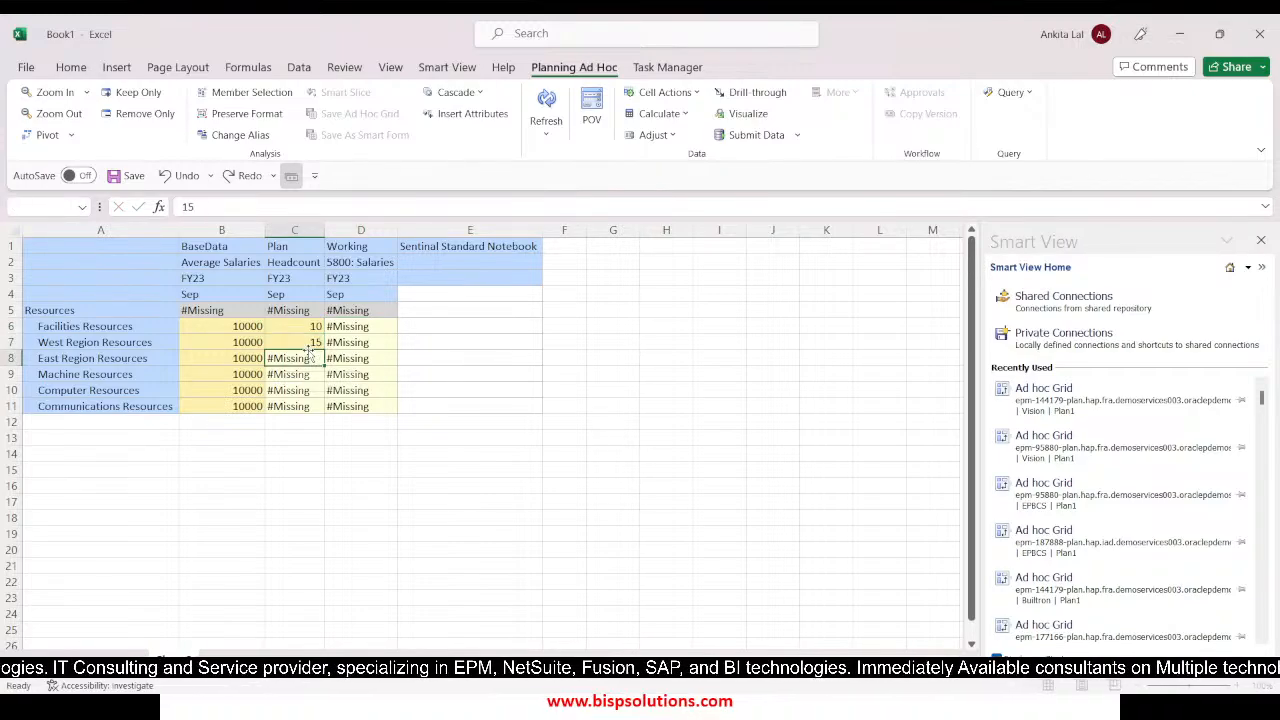
{"action": "type", "text": "12"}
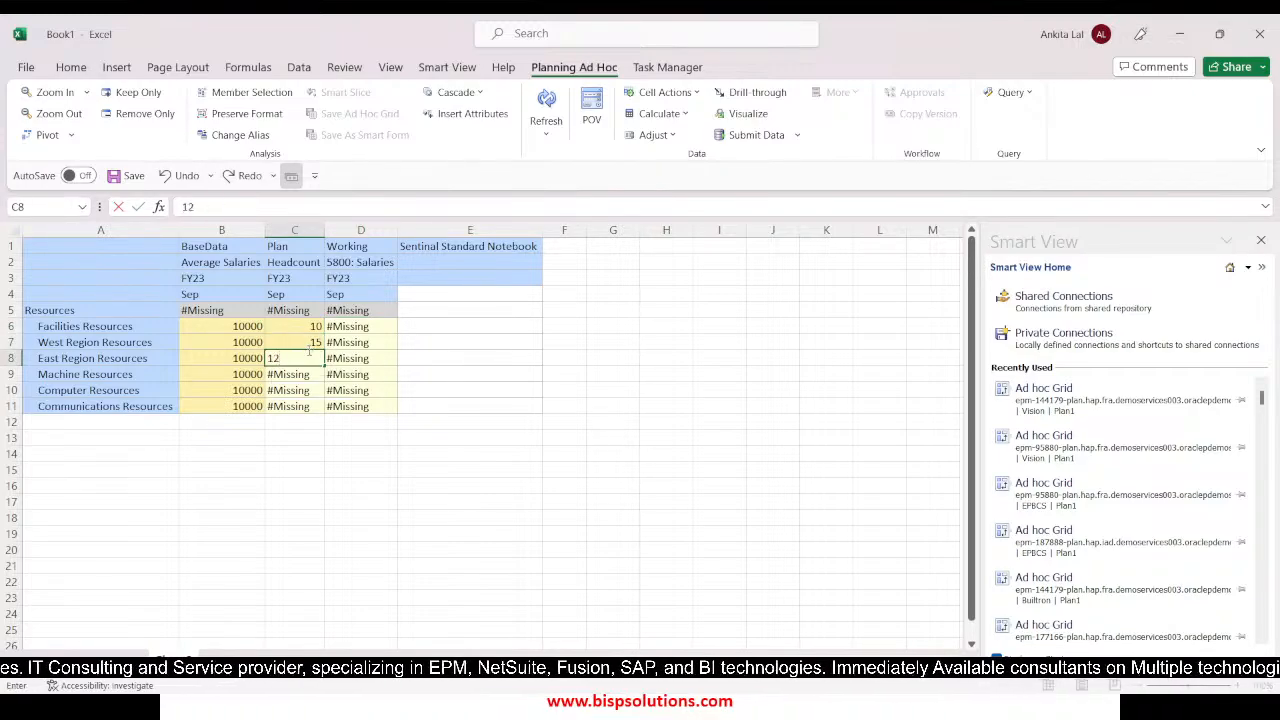
{"action": "key", "text": "Return"}
{"action": "type", "text": "10"}
{"action": "key", "text": "Up"}
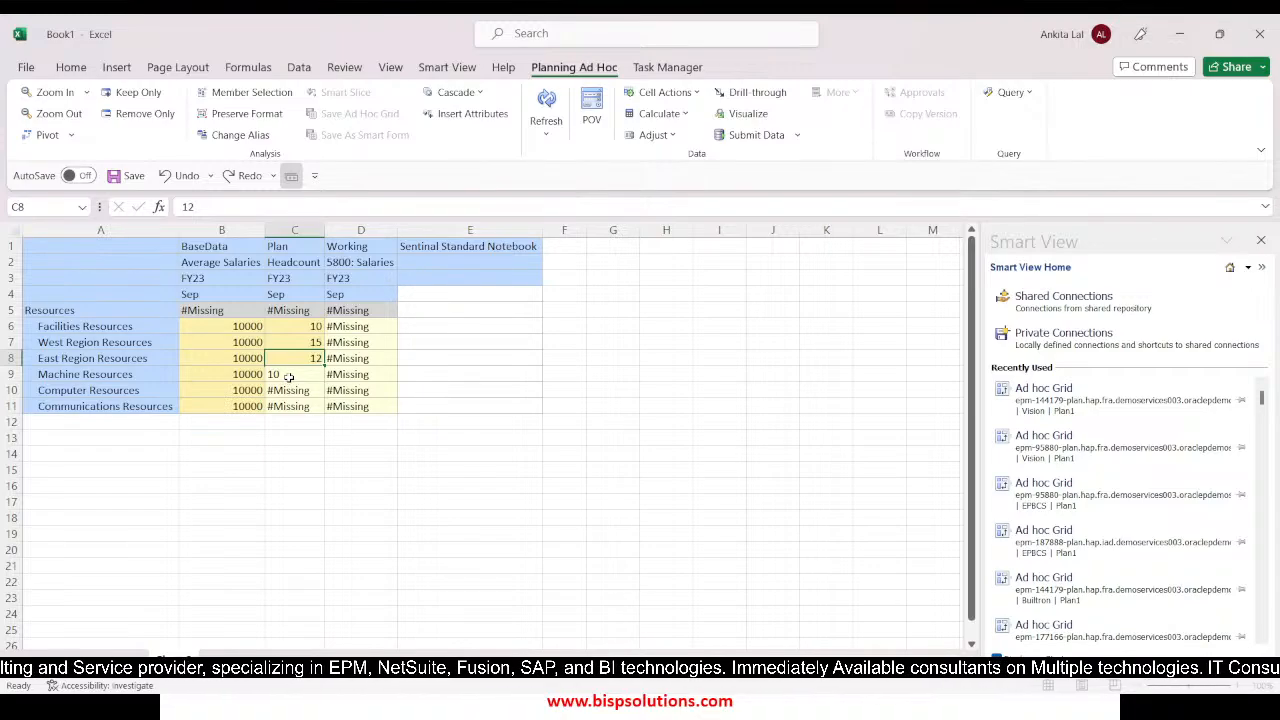
Switch away from the current workbook and open another Excel window with a new blank workbook
{"action": "key", "text": "alt+Tab"}
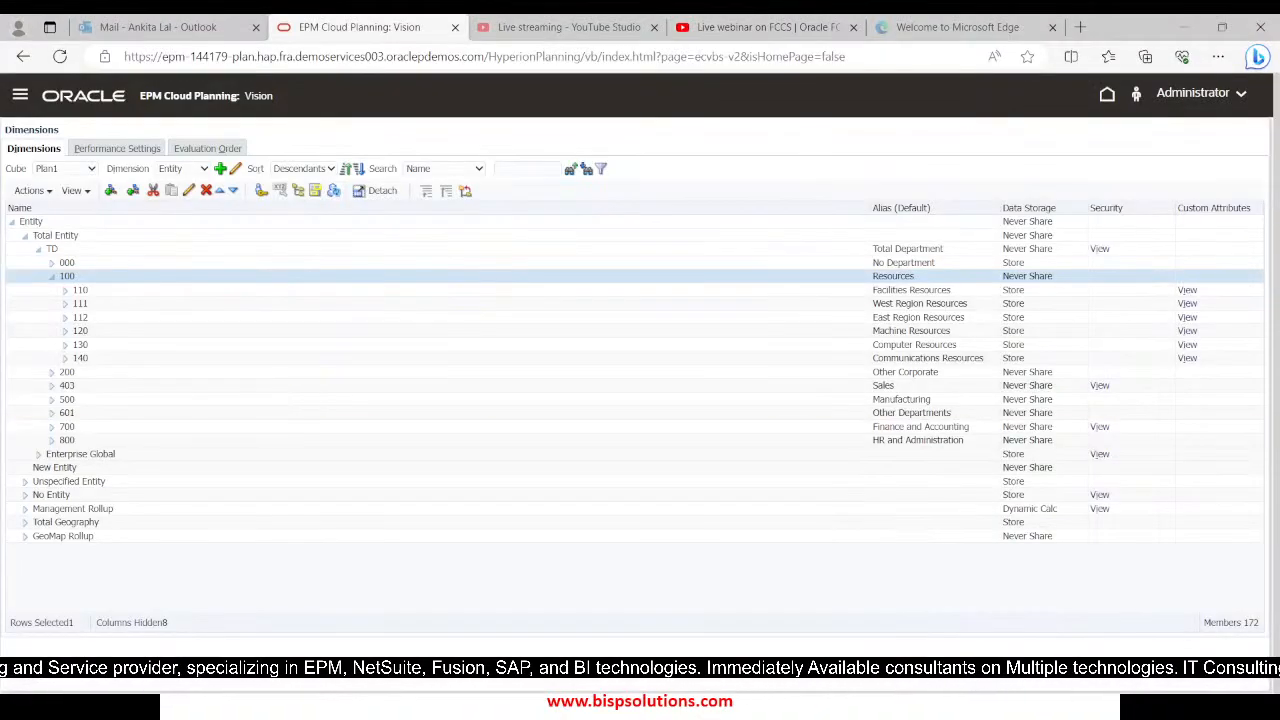
{"action": "mouse_move", "coordinate": [465, 713]}
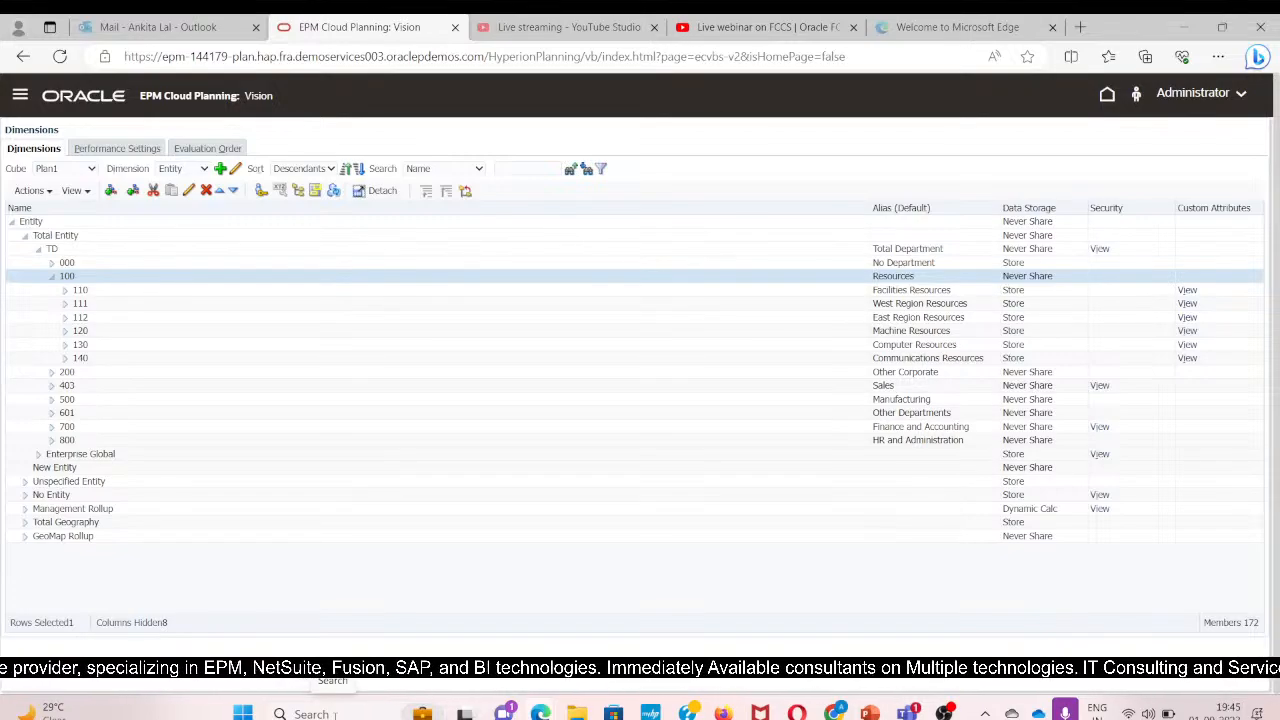
{"action": "left_click", "coordinate": [334, 714]}
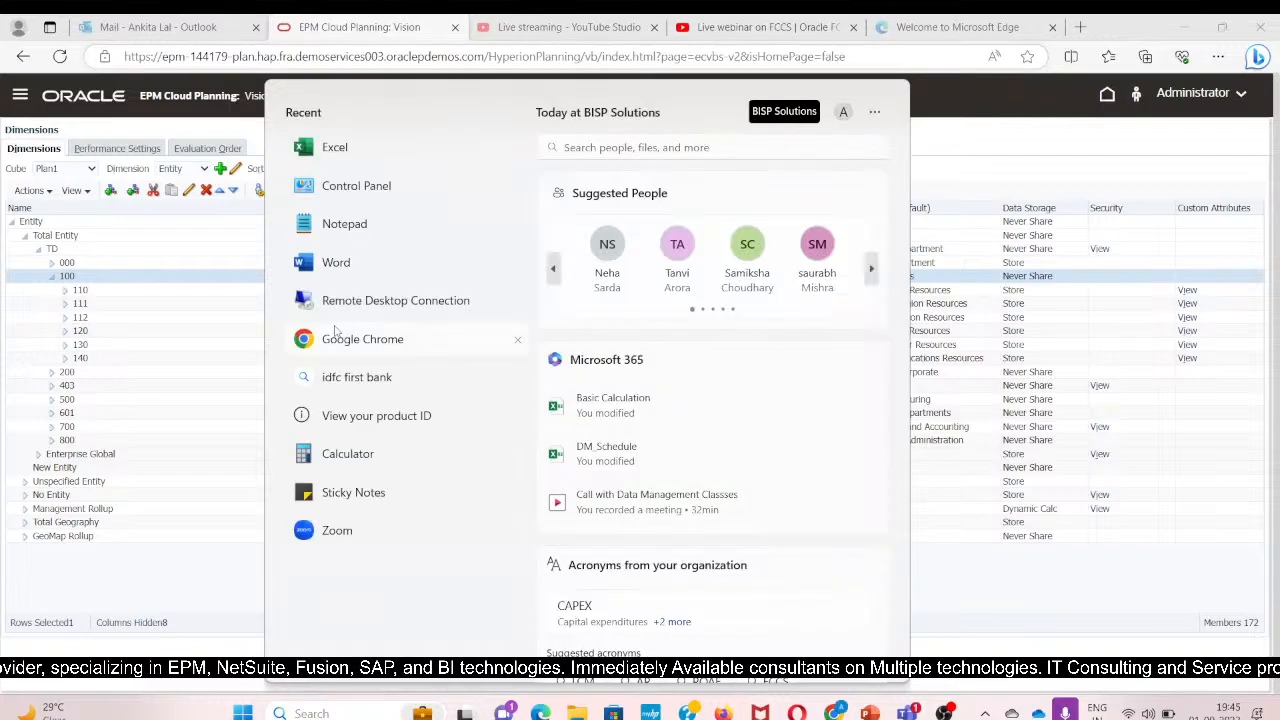
{"action": "mouse_move", "coordinate": [907, 713]}
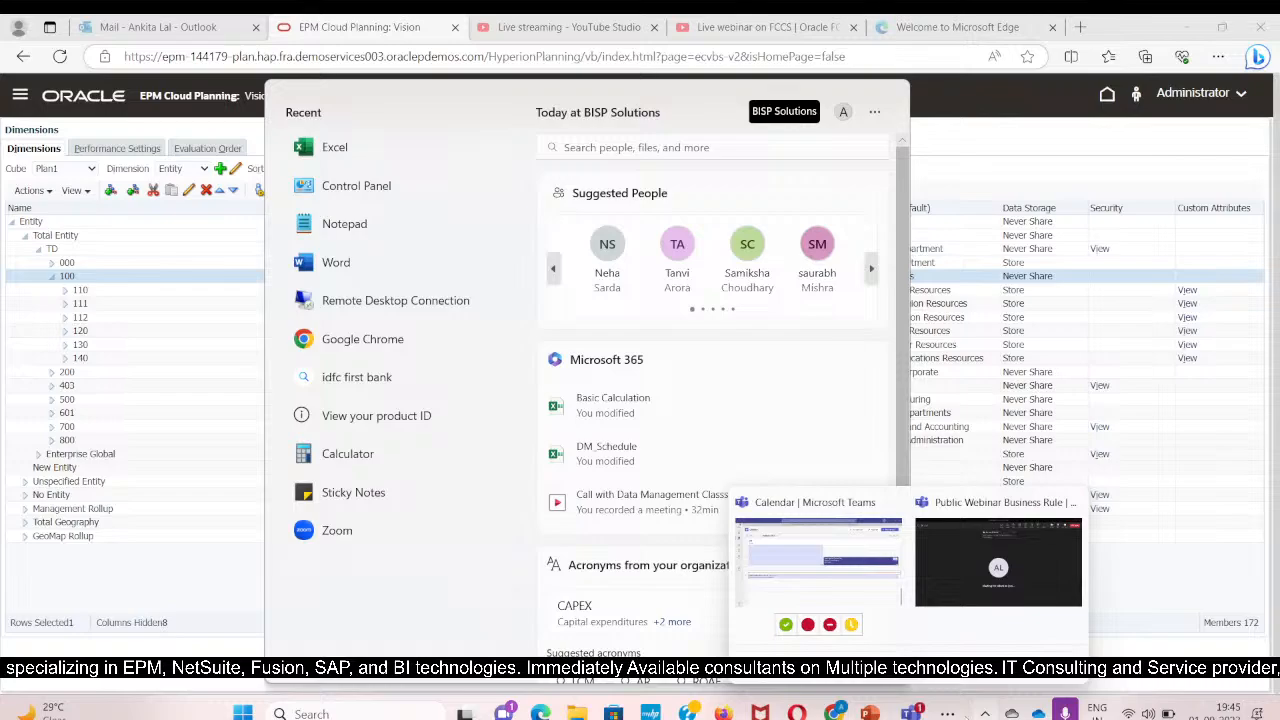
{"action": "left_click", "coordinate": [401, 226]}
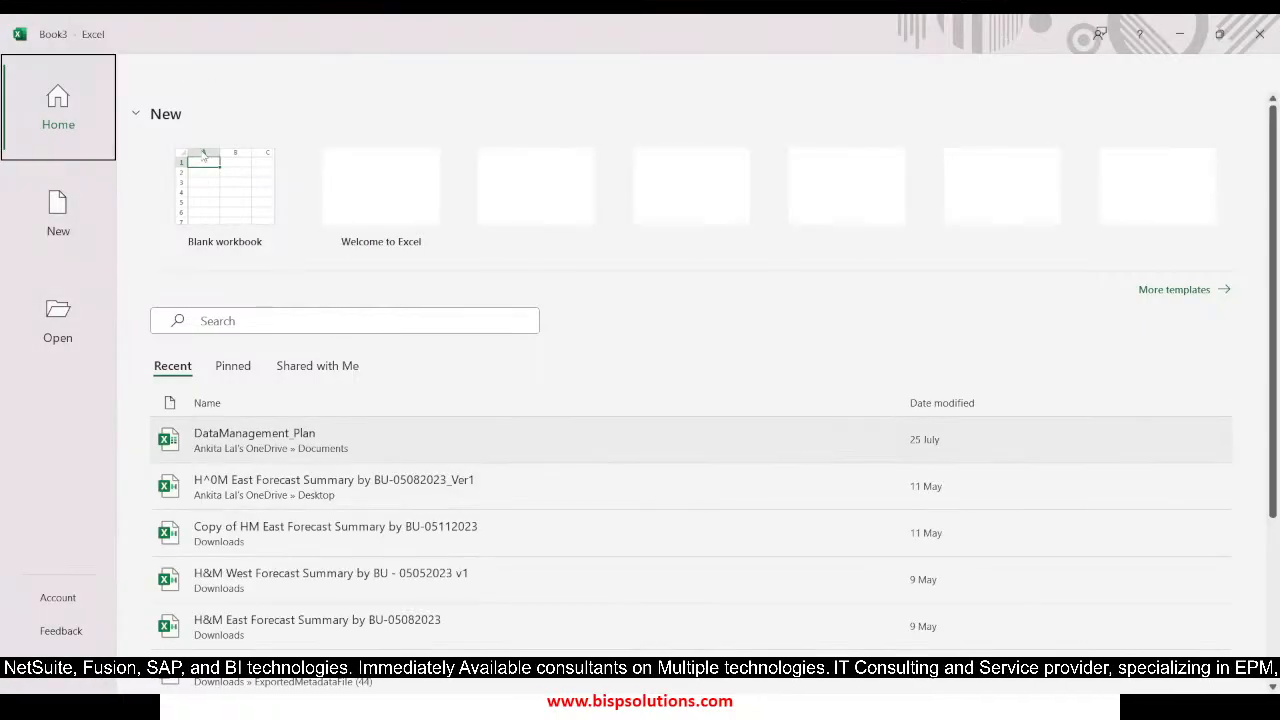
{"action": "left_click", "coordinate": [212, 215]}
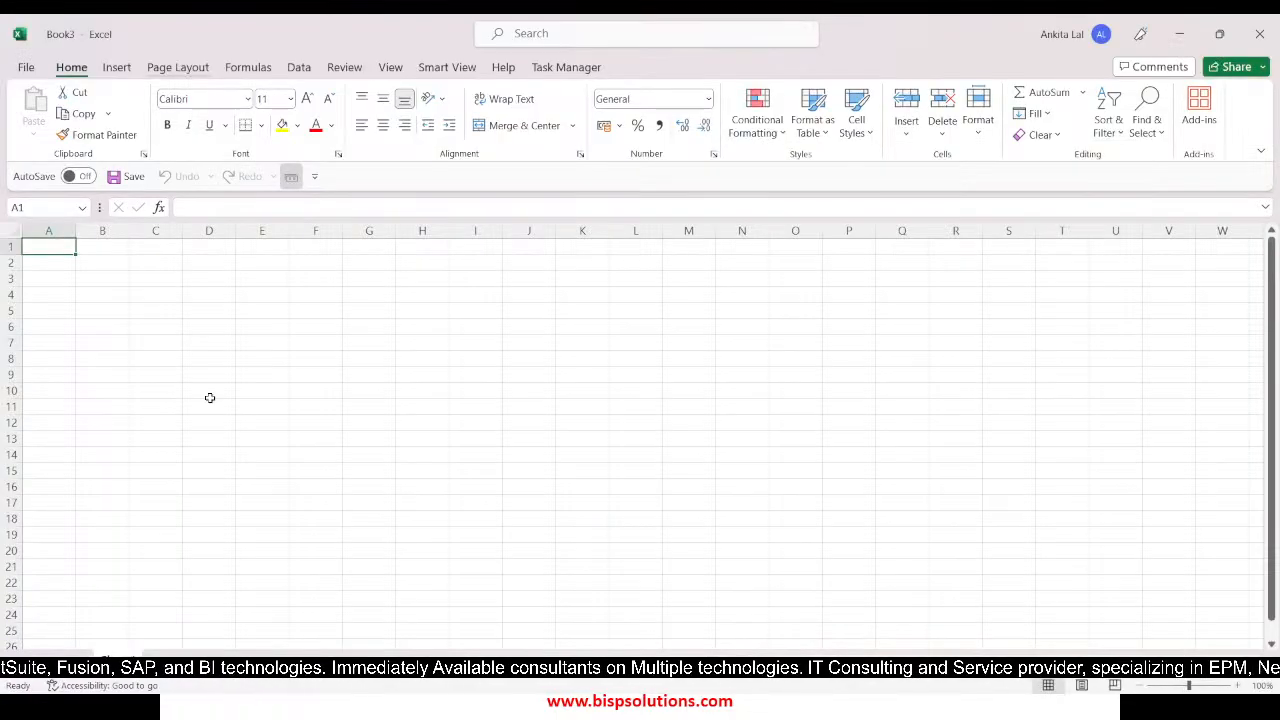
Open the recently used epm-144179 Vision Plan1 ad hoc grid in Smart View and pivot Account to the columns
{"action": "left_click", "coordinate": [455, 67]}
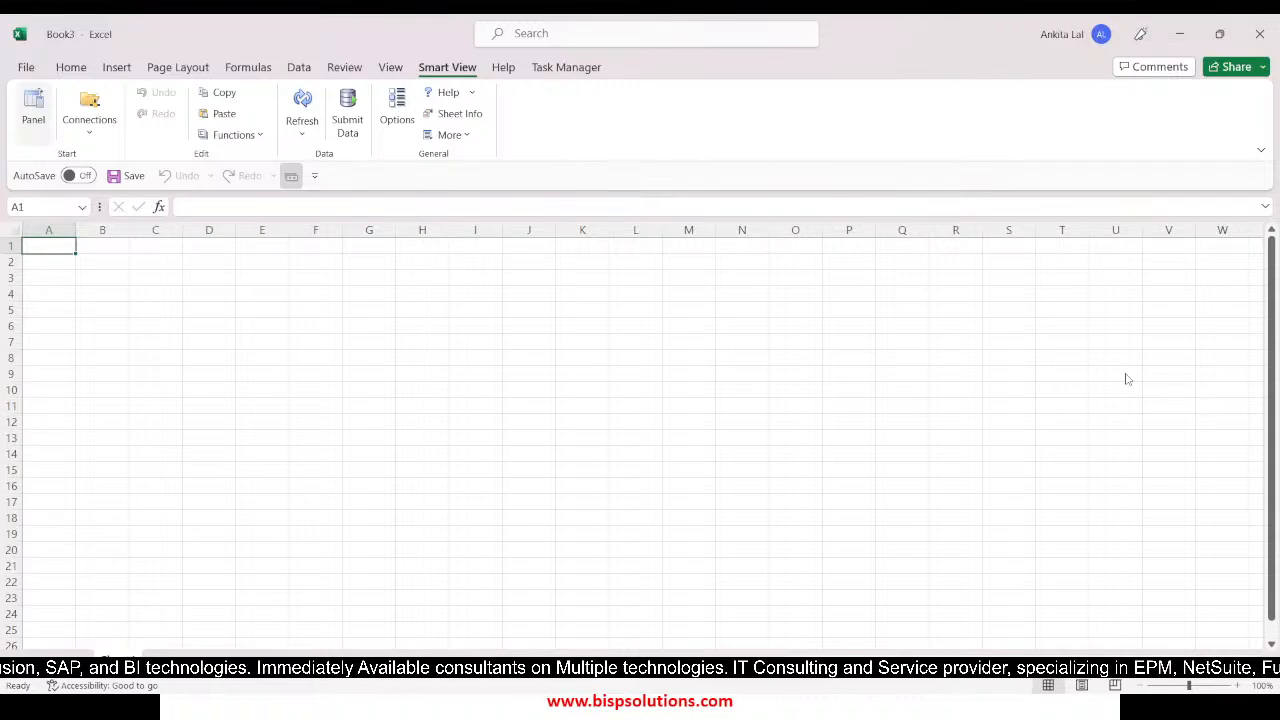
{"action": "left_click", "coordinate": [33, 108]}
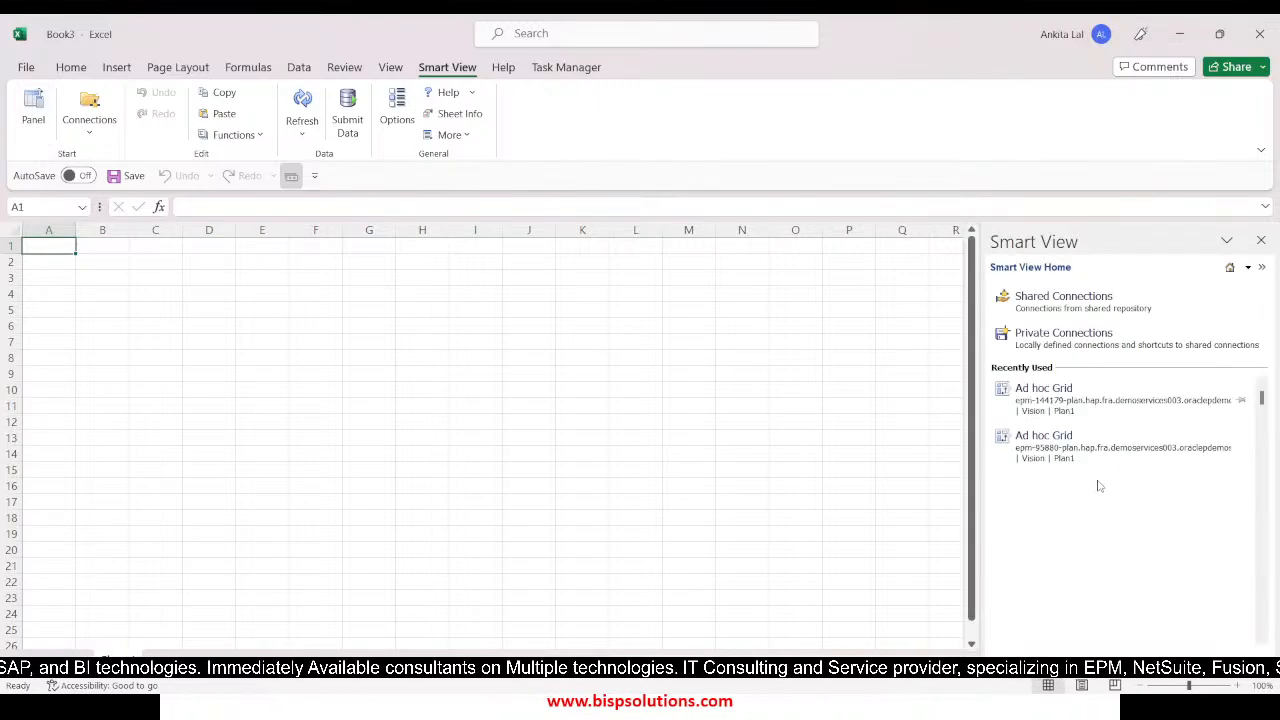
{"action": "left_click", "coordinate": [1047, 405]}
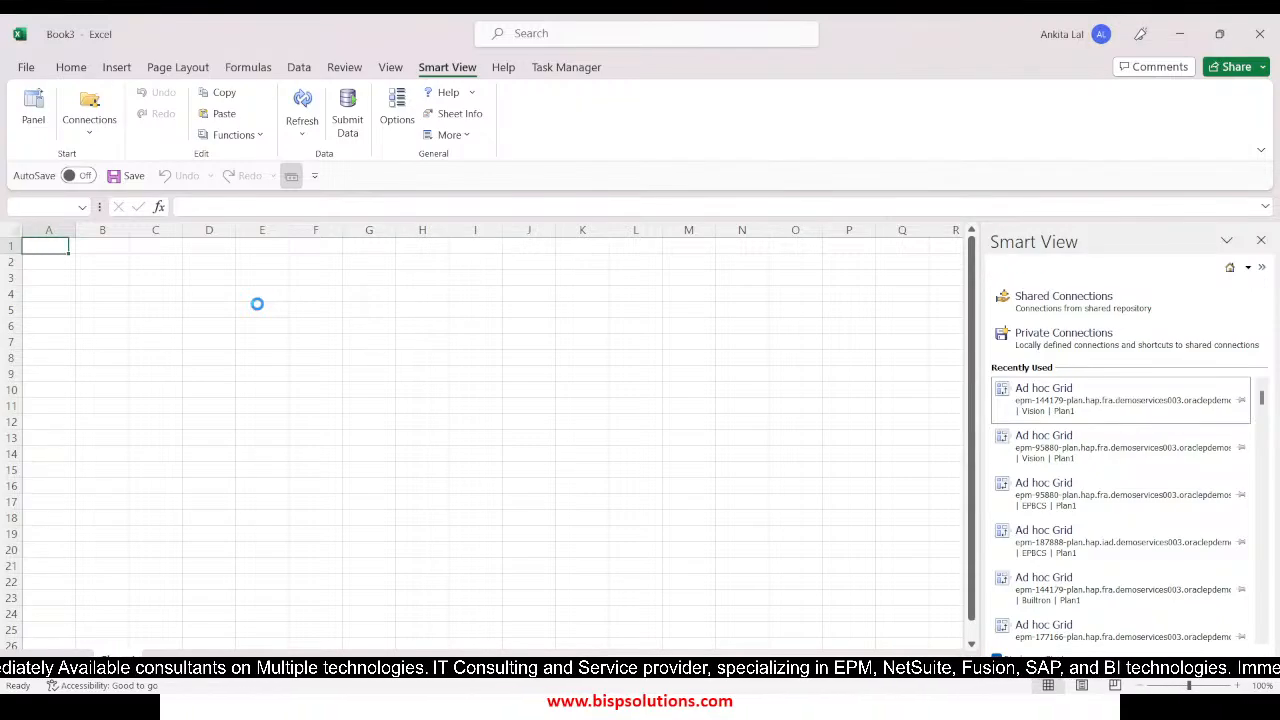
{"action": "left_click", "coordinate": [53, 296]}
{"action": "left_click", "coordinate": [47, 134]}
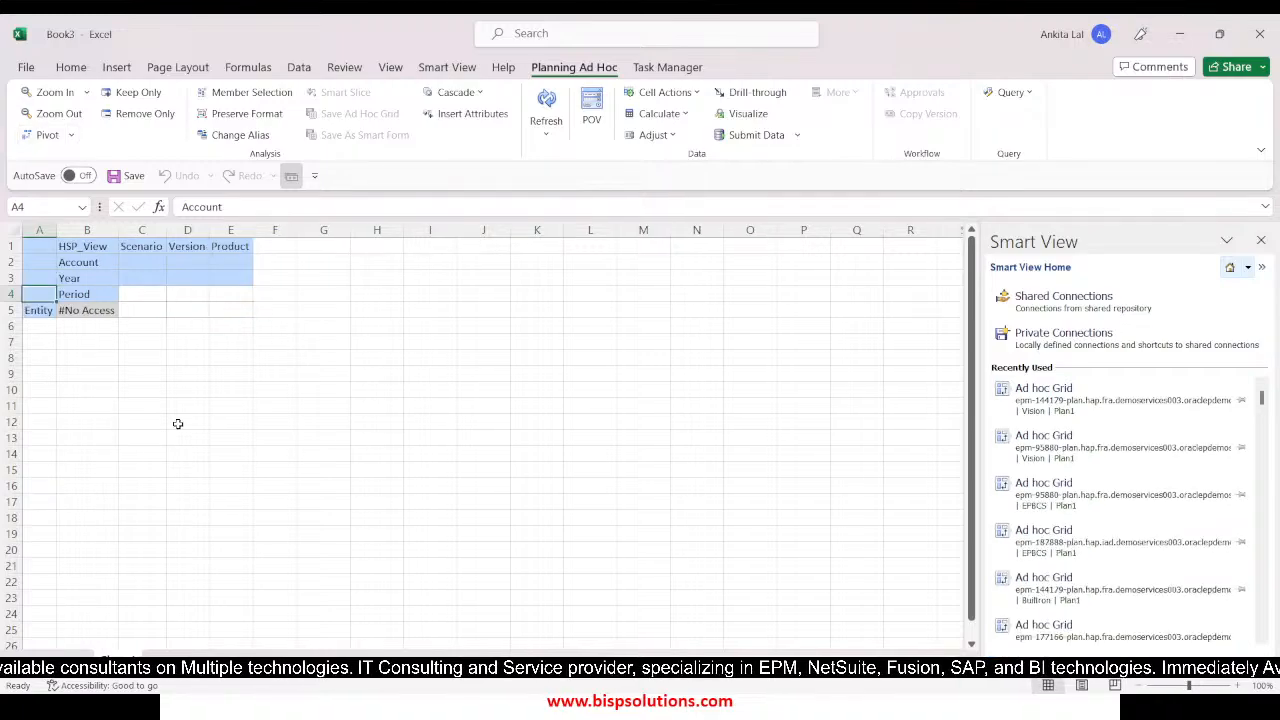
Set the grid's HSP_View, Scenario, Version and Product members to BaseData, Plan, Working and P_110
{"action": "left_click", "coordinate": [82, 248]}
{"action": "type", "text": "Bas"}
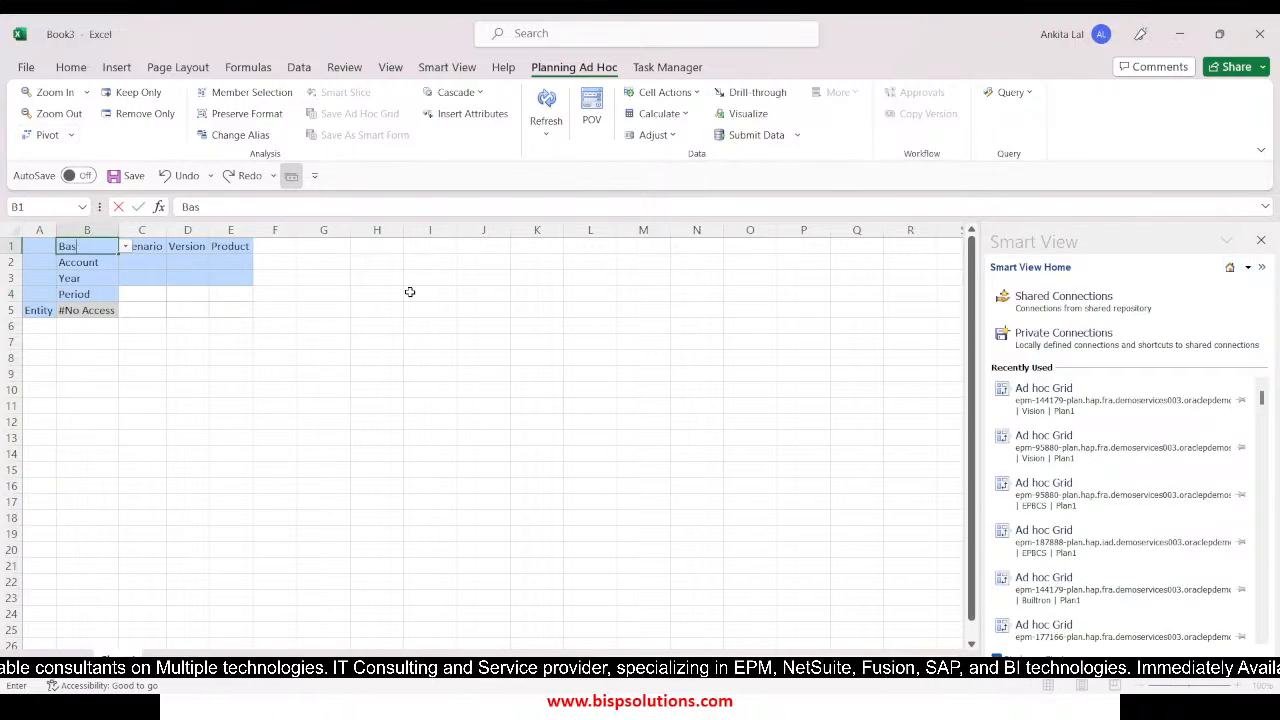
{"action": "type", "text": "eData"}
{"action": "key", "text": "Tab"}
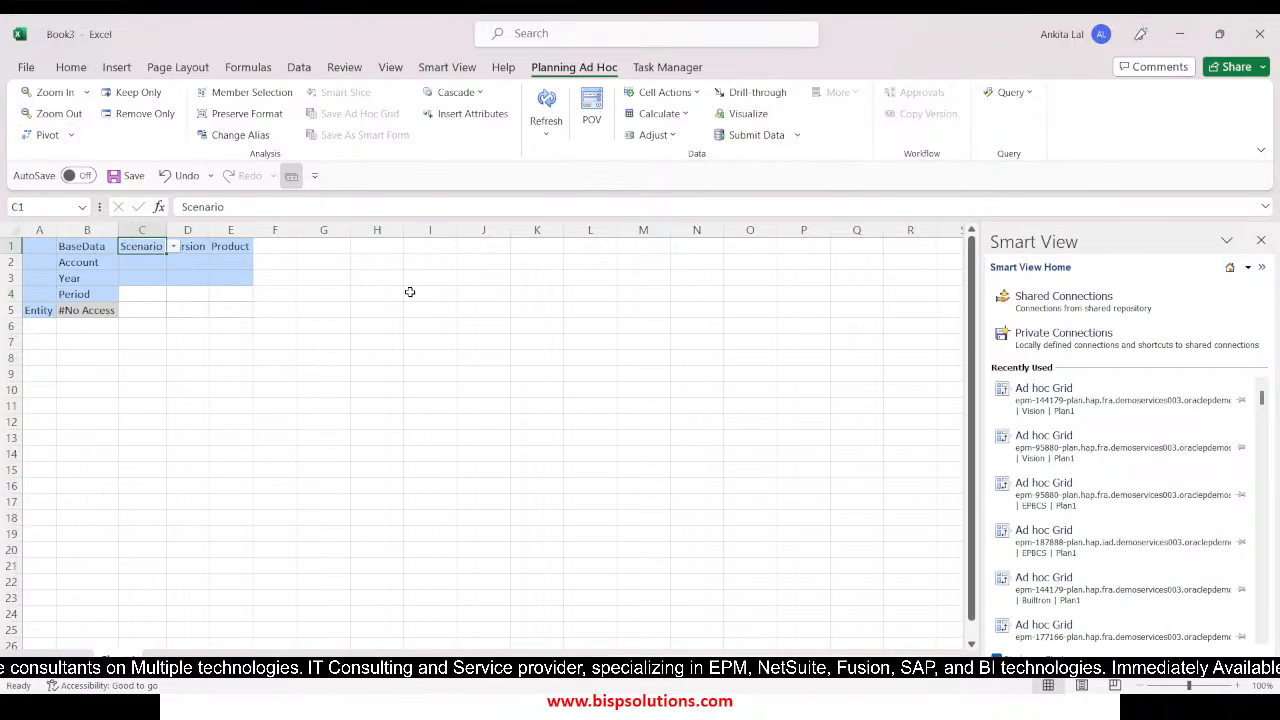
{"action": "type", "text": "Plan"}
{"action": "key", "text": "Tab"}
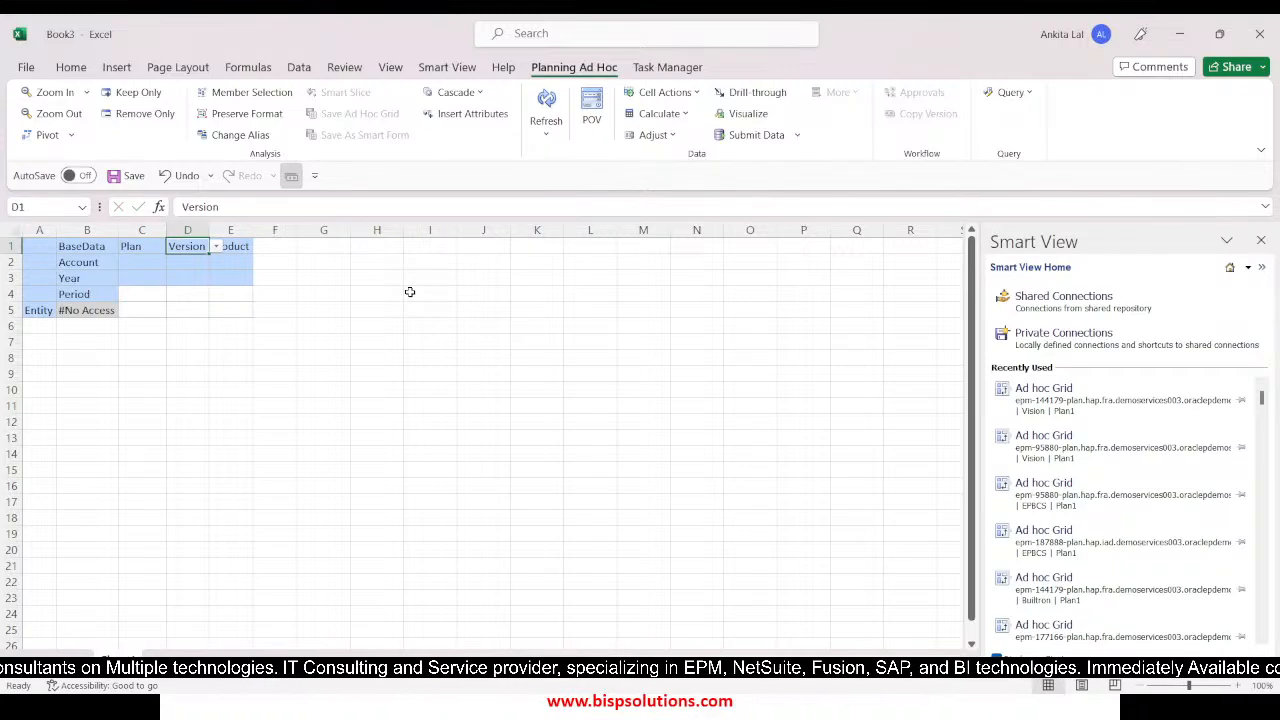
{"action": "type", "text": "VersionWorking"}
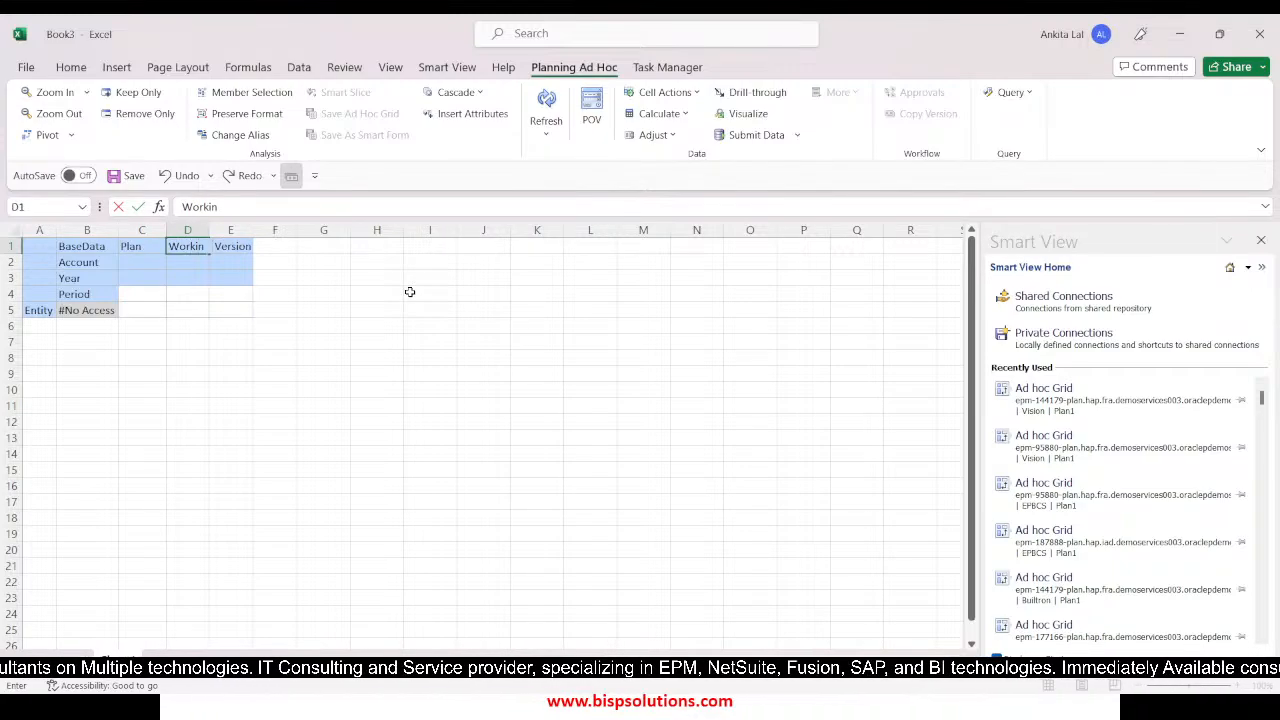
{"action": "key", "text": "Tab"}
{"action": "type", "text": "P_"}
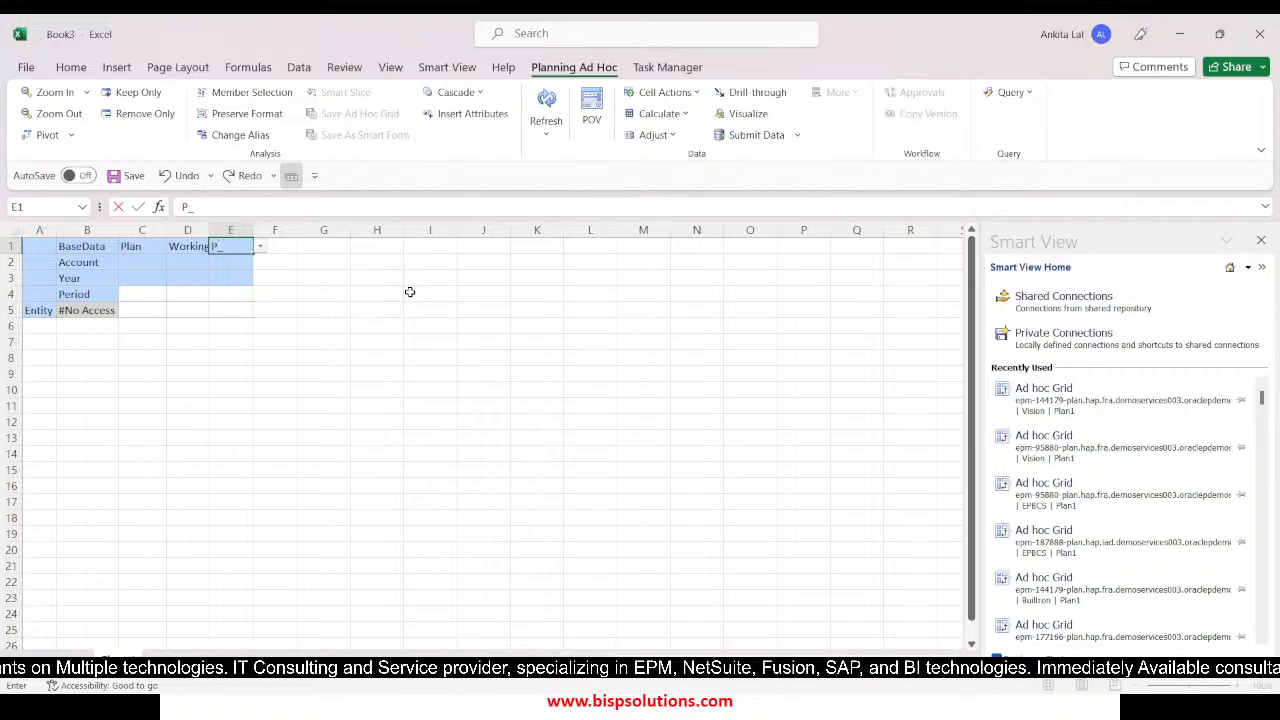
{"action": "type", "text": "100"}
{"action": "key", "text": "BackSpace"}
{"action": "key", "text": "BackSpace"}
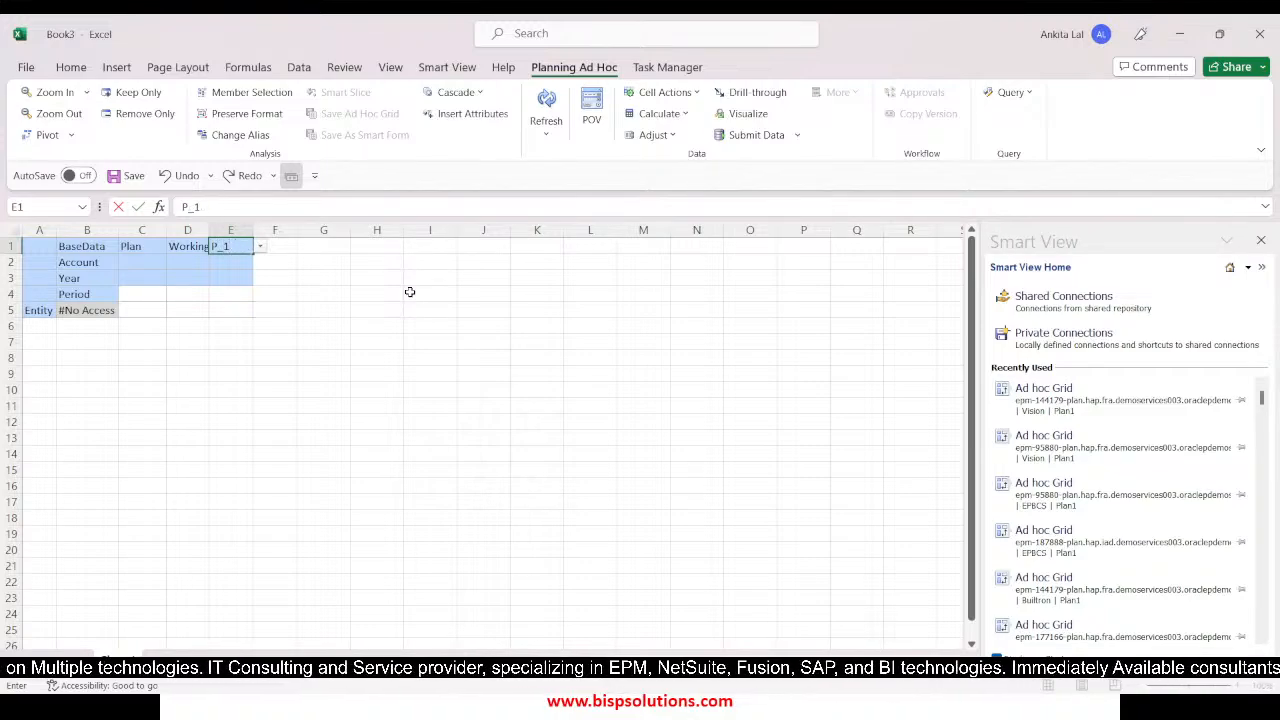
{"action": "type", "text": "10"}
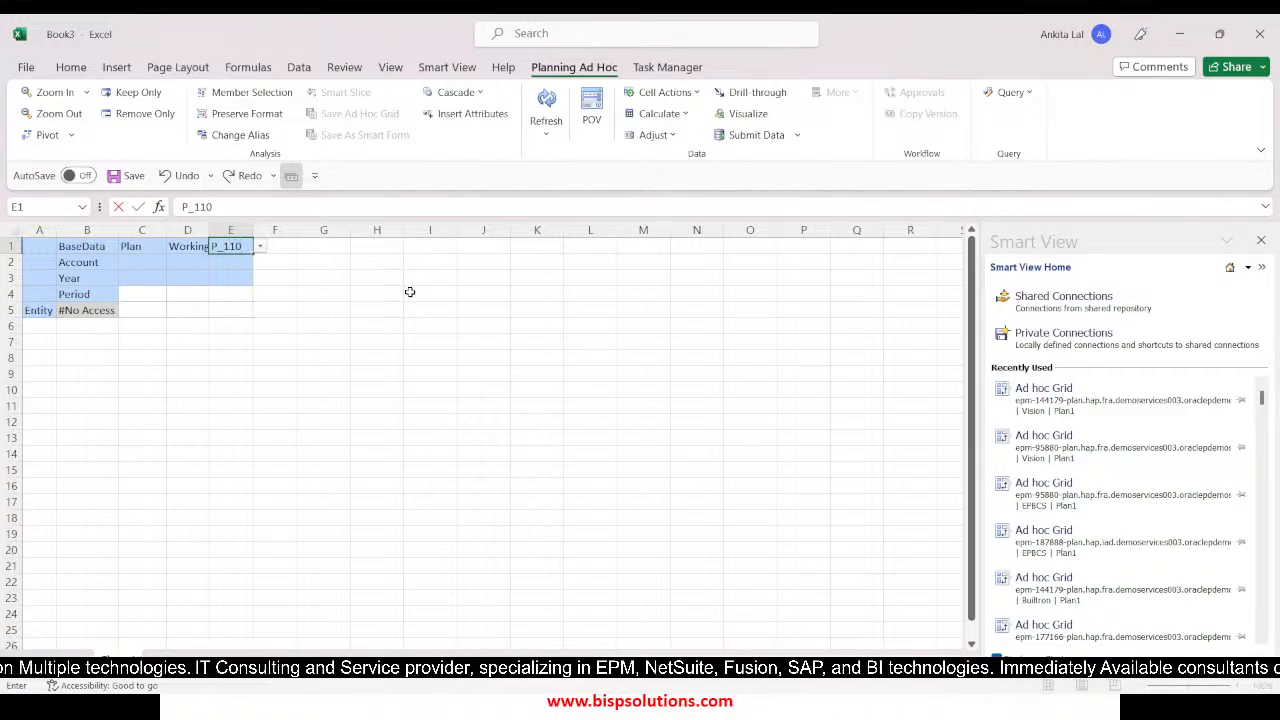
Replace Account with 9800 and add accounts 9000 and 5800 in the two neighbouring columns
{"action": "left_click", "coordinate": [77, 264]}
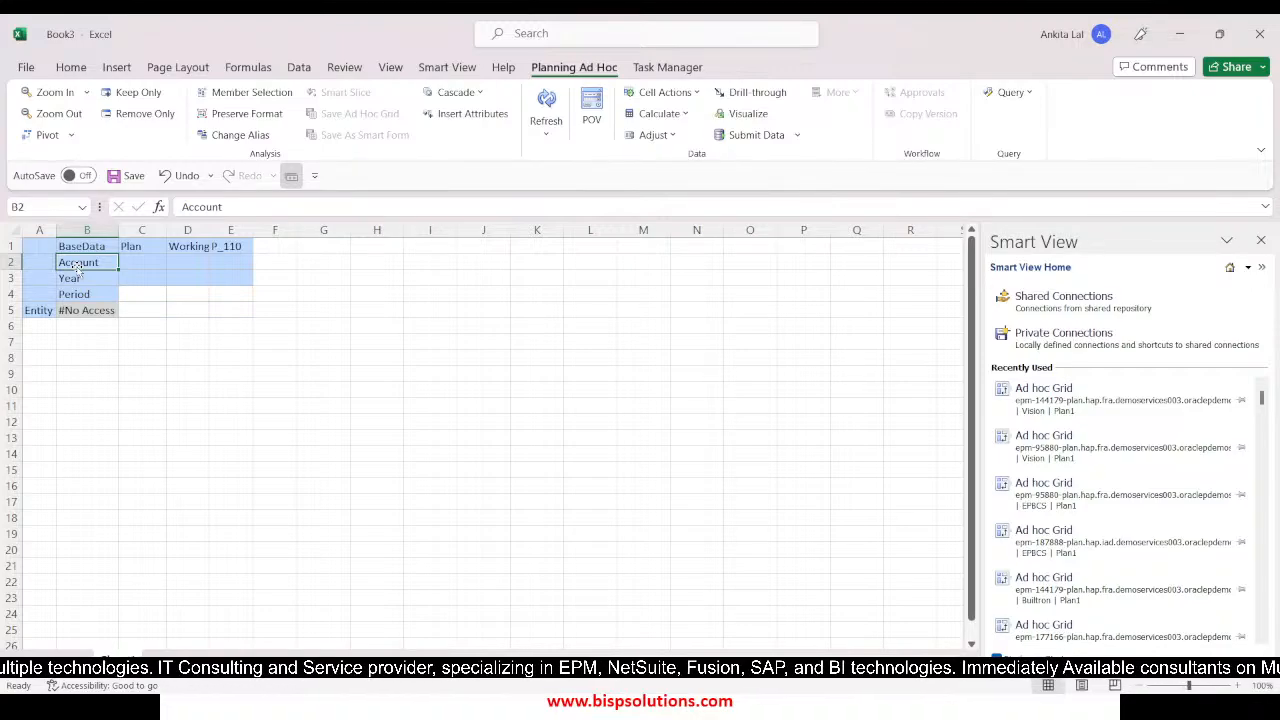
{"action": "type", "text": "'9"}
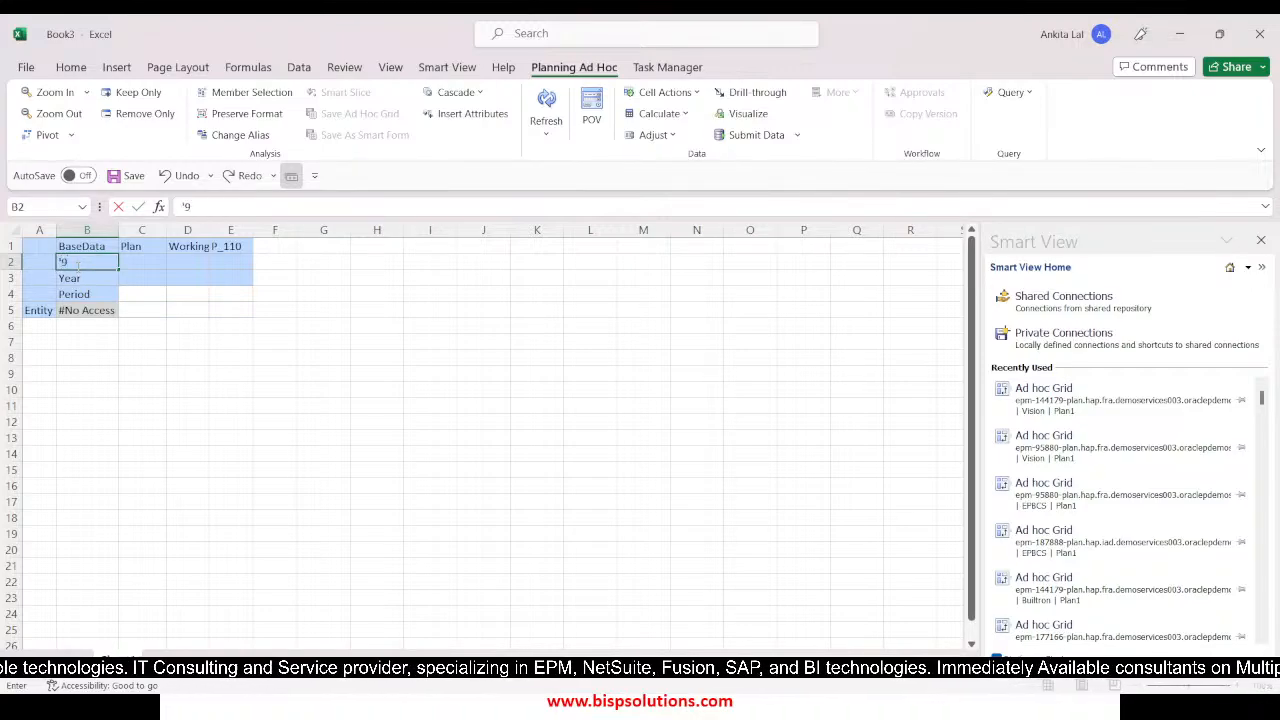
{"action": "type", "text": "800"}
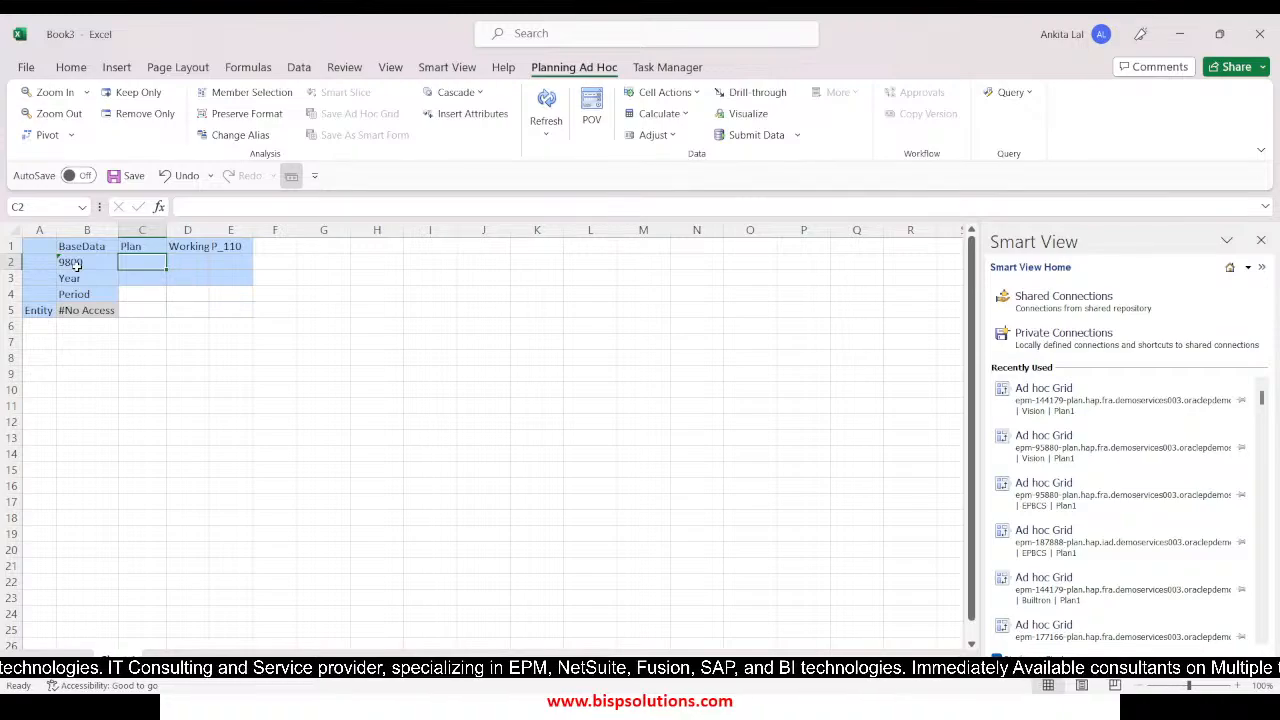
{"action": "type", "text": "'9000"}
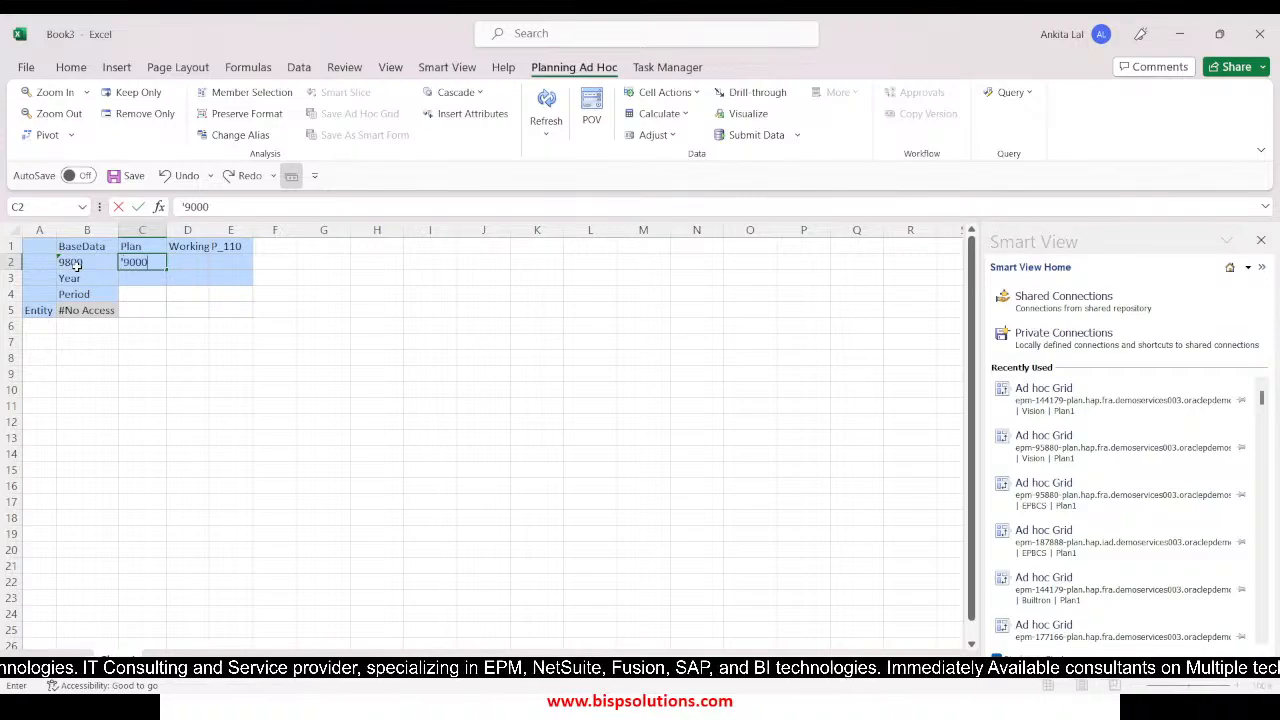
{"action": "key", "text": "Tab"}
{"action": "type", "text": "'5"}
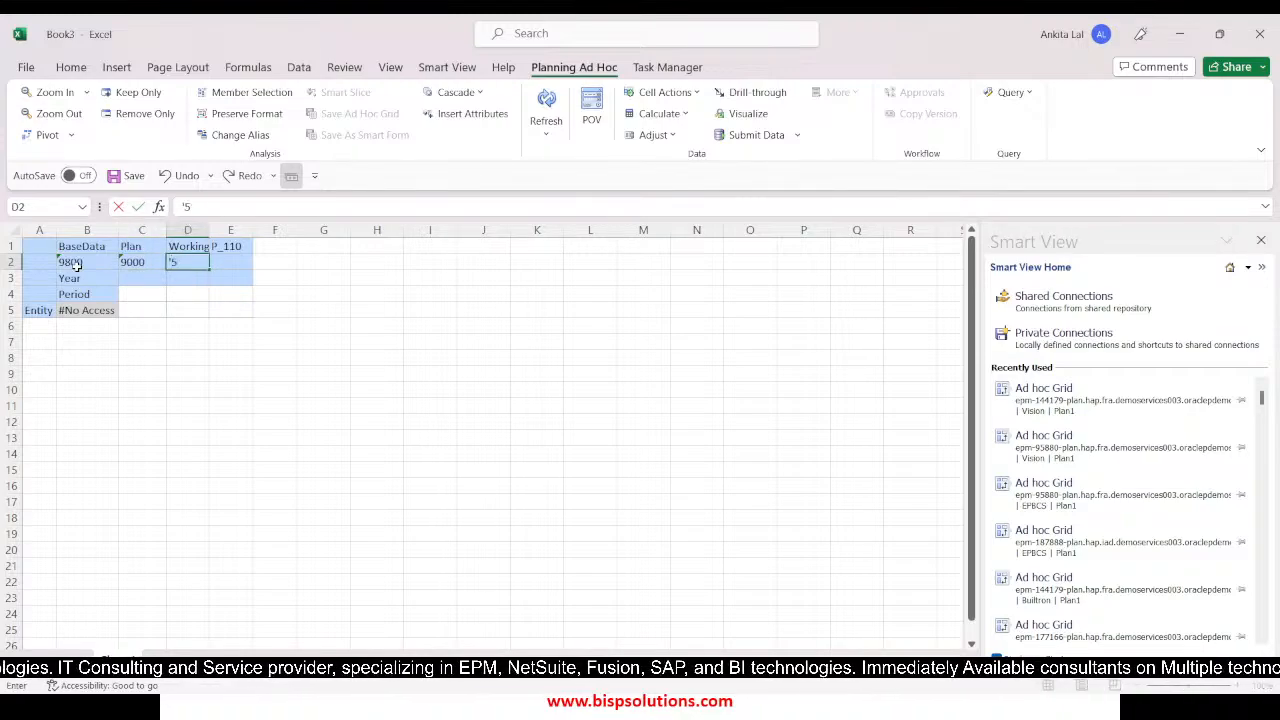
{"action": "type", "text": "800"}
{"action": "key", "text": "Return"}
Set the first data column's Year member to FY23 and its Period member to Sep
{"action": "left_click", "coordinate": [78, 274]}
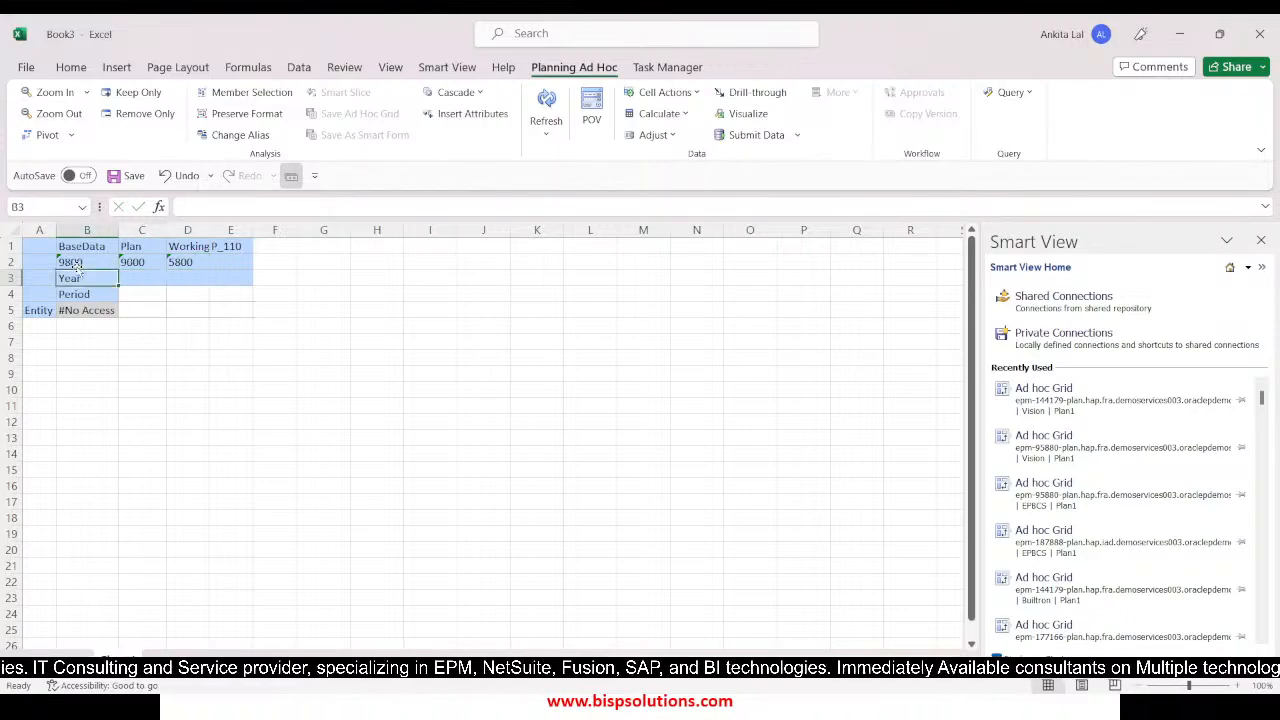
{"action": "type", "text": "FY23"}
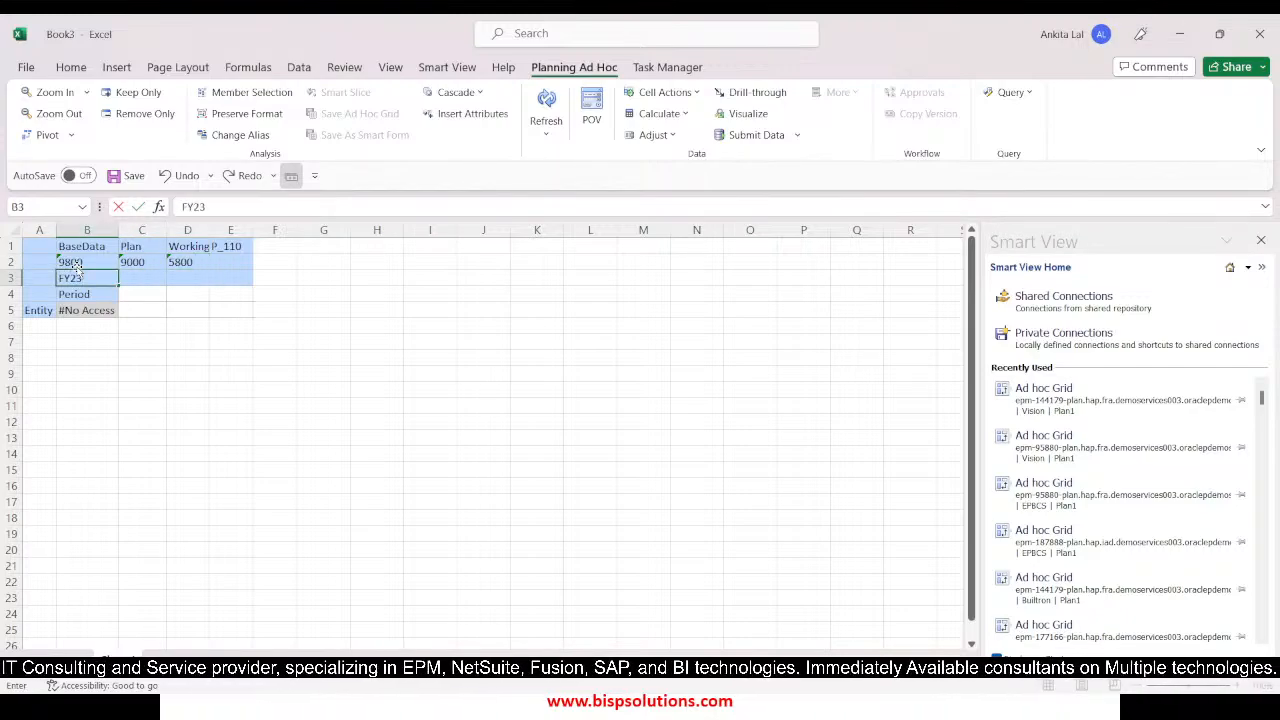
{"action": "key", "text": "Return"}
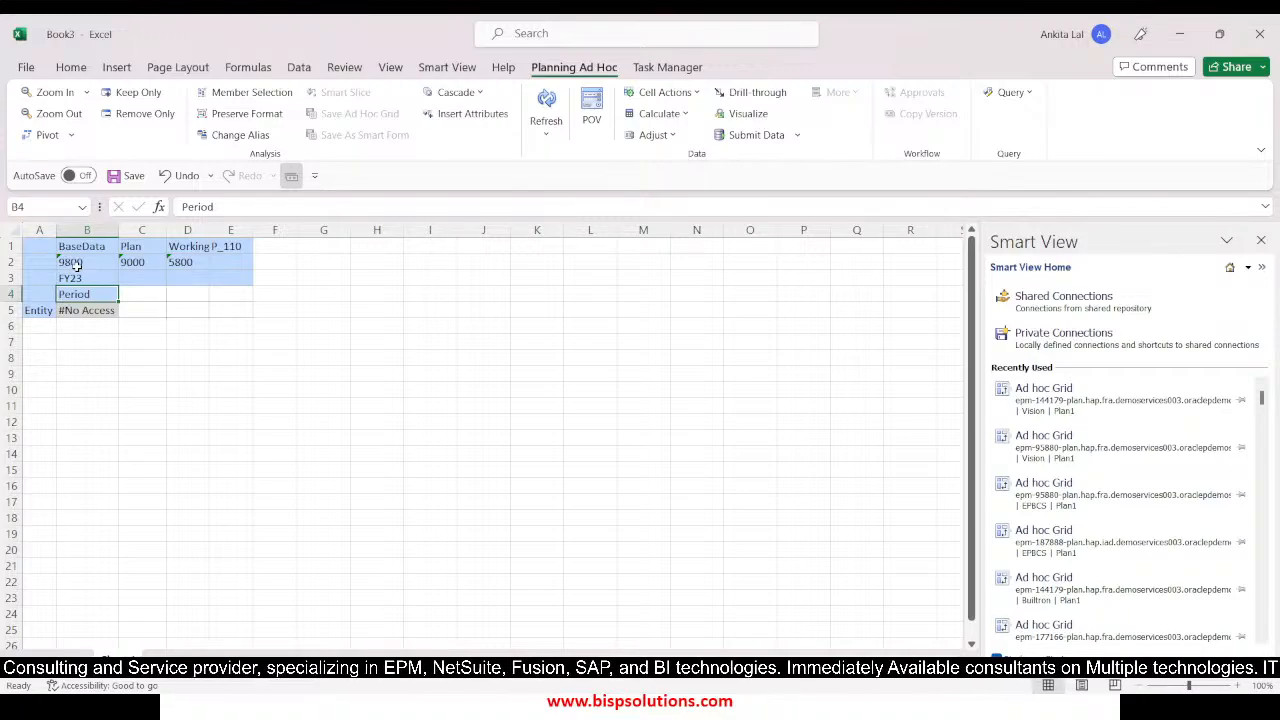
{"action": "type", "text": "Sep"}
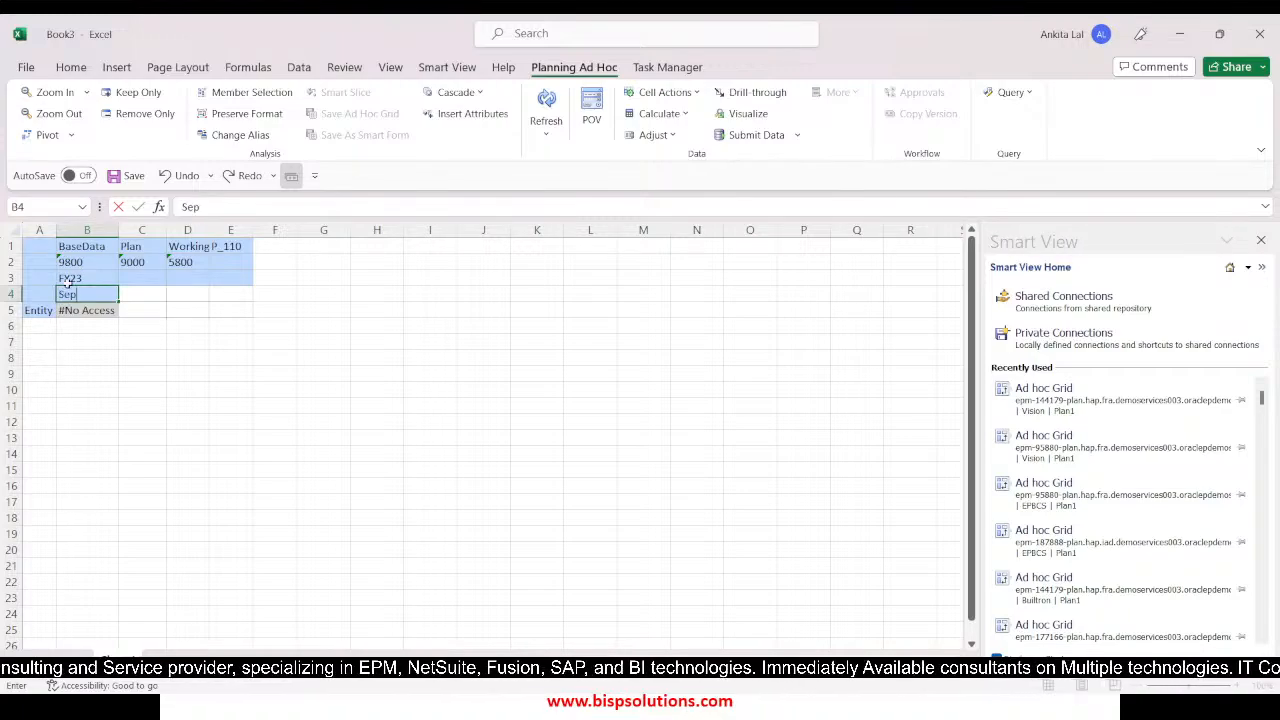
{"action": "left_click", "coordinate": [115, 353]}
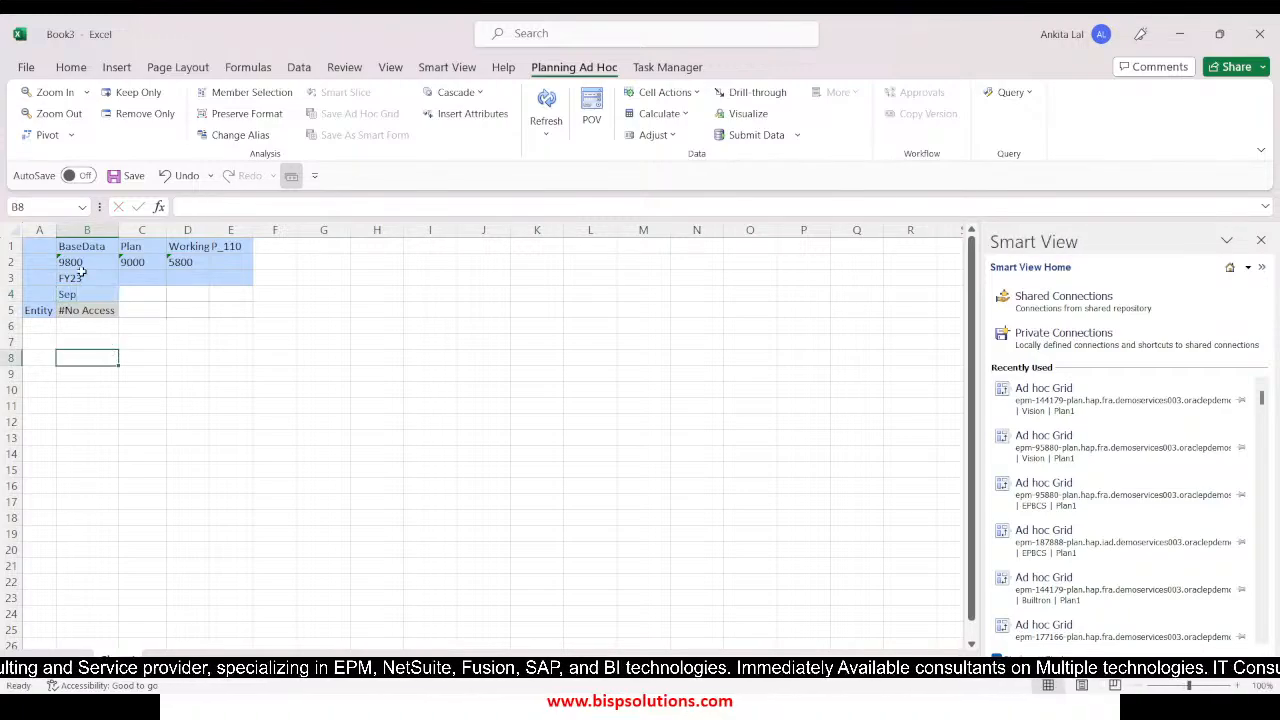
Copy FY23 and Sep into the columns of accounts 9000 and 5800, and refresh the grid
{"action": "left_click_drag", "start_coordinate": [80, 276], "coordinate": [74, 284]}
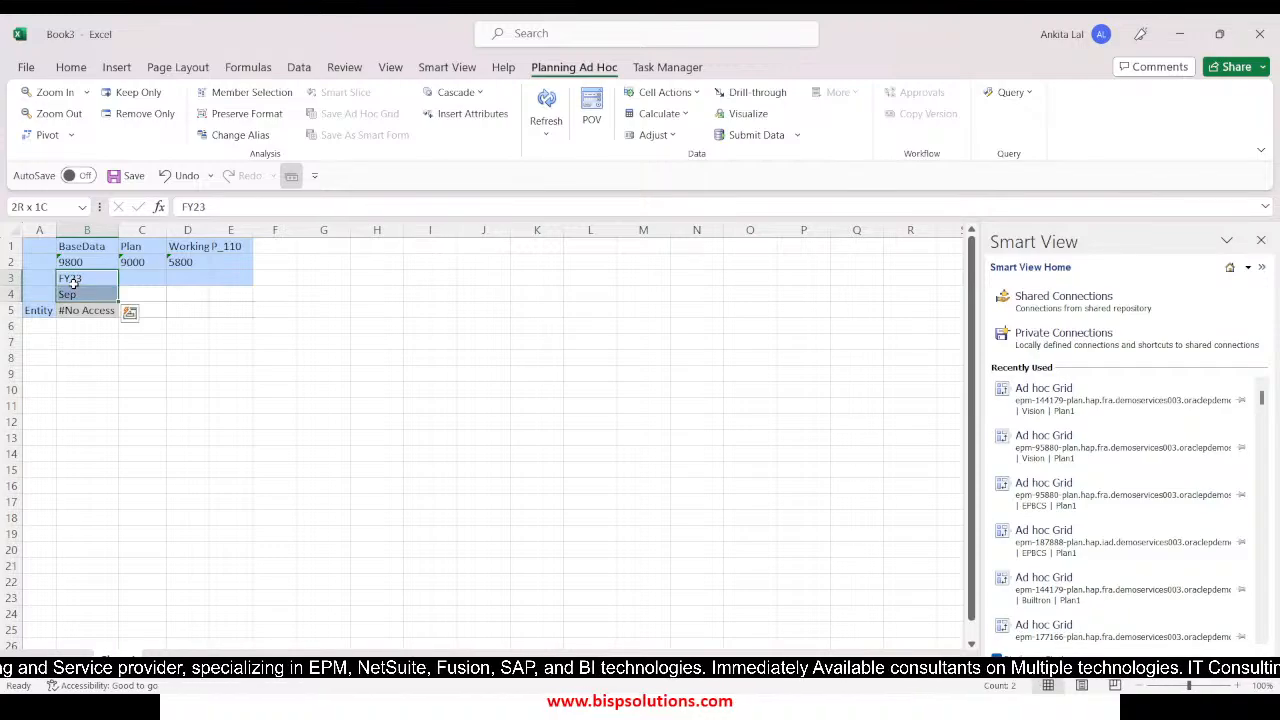
{"action": "key", "text": "ctrl+c"}
{"action": "key", "text": "Right"}
{"action": "key", "text": "shift+Right"}
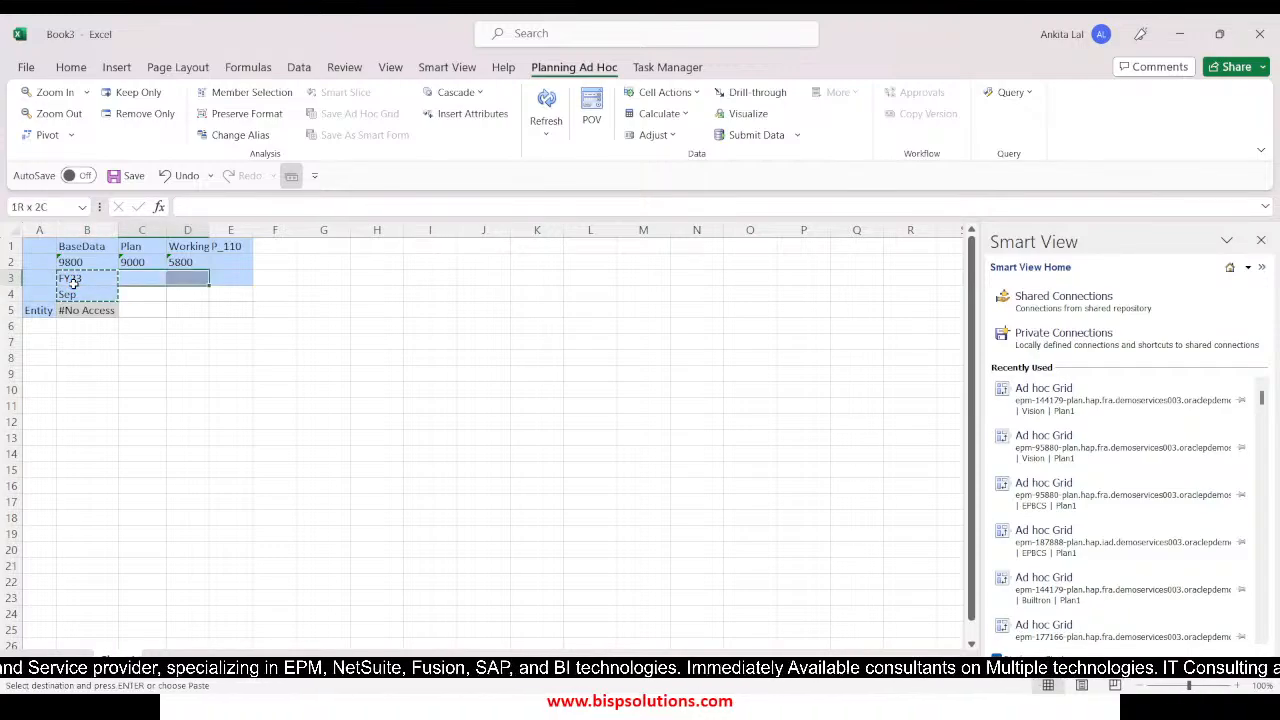
{"action": "key", "text": "shift+Down"}
{"action": "key", "text": "ctrl+v"}
{"action": "left_click", "coordinate": [142, 406]}
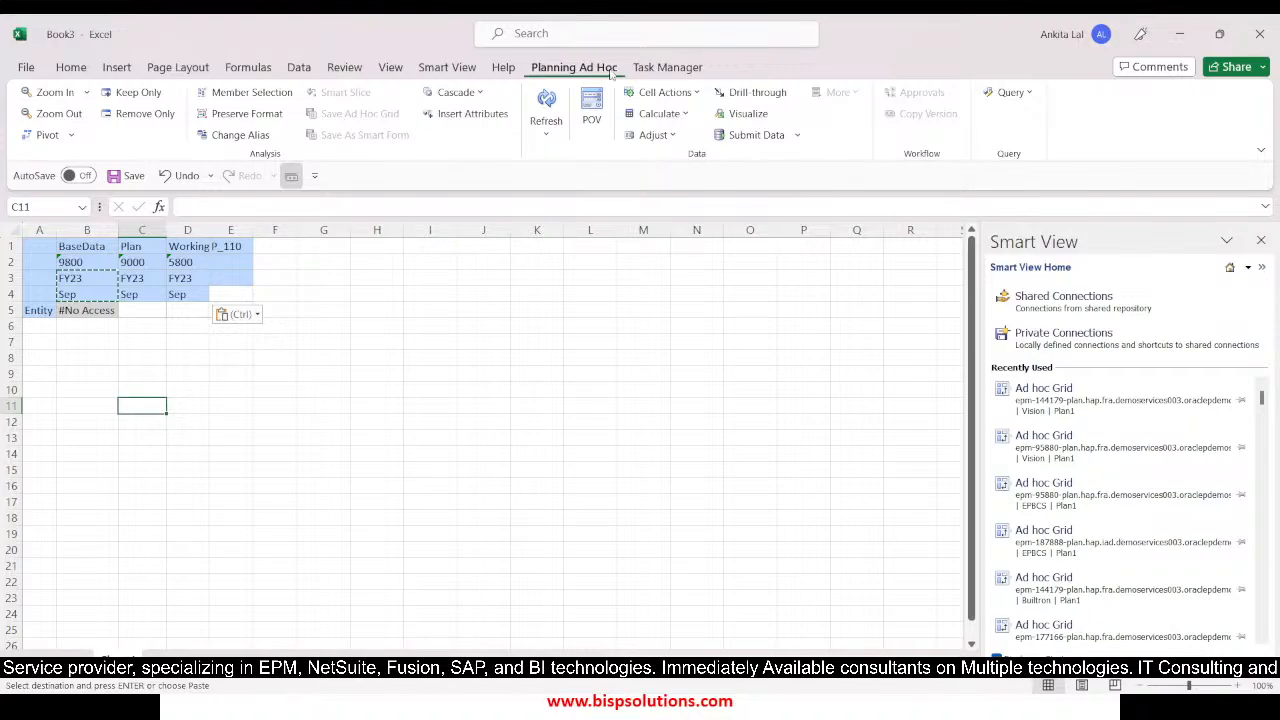
{"action": "left_click", "coordinate": [546, 100]}
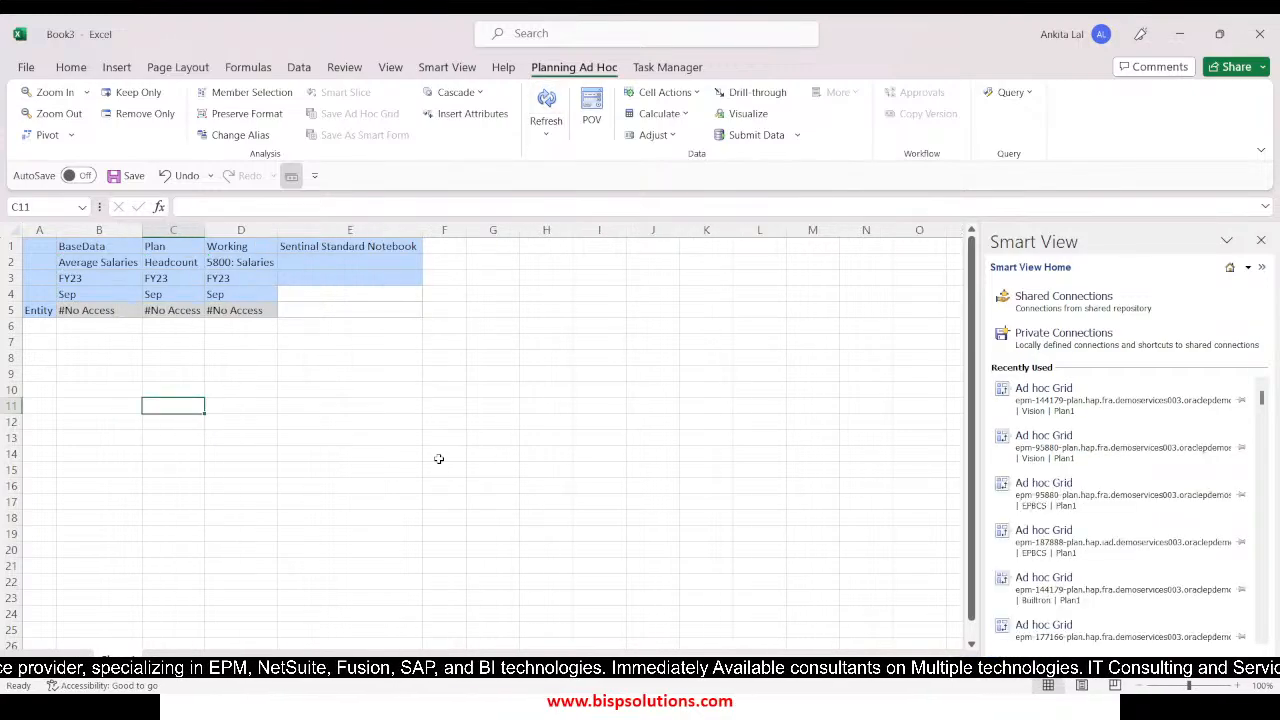
Replace Entity with member 100, refresh the grid and expand the entity to its child members
{"action": "left_click", "coordinate": [33, 310]}
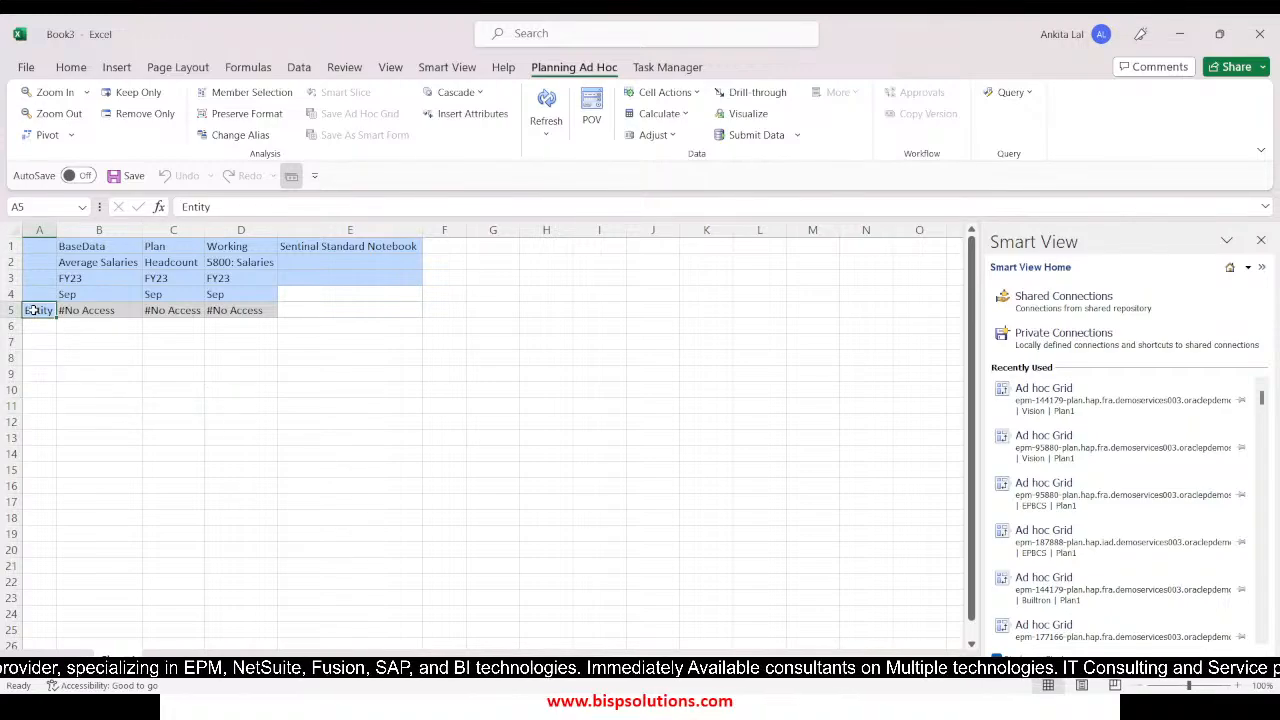
{"action": "type", "text": "'100"}
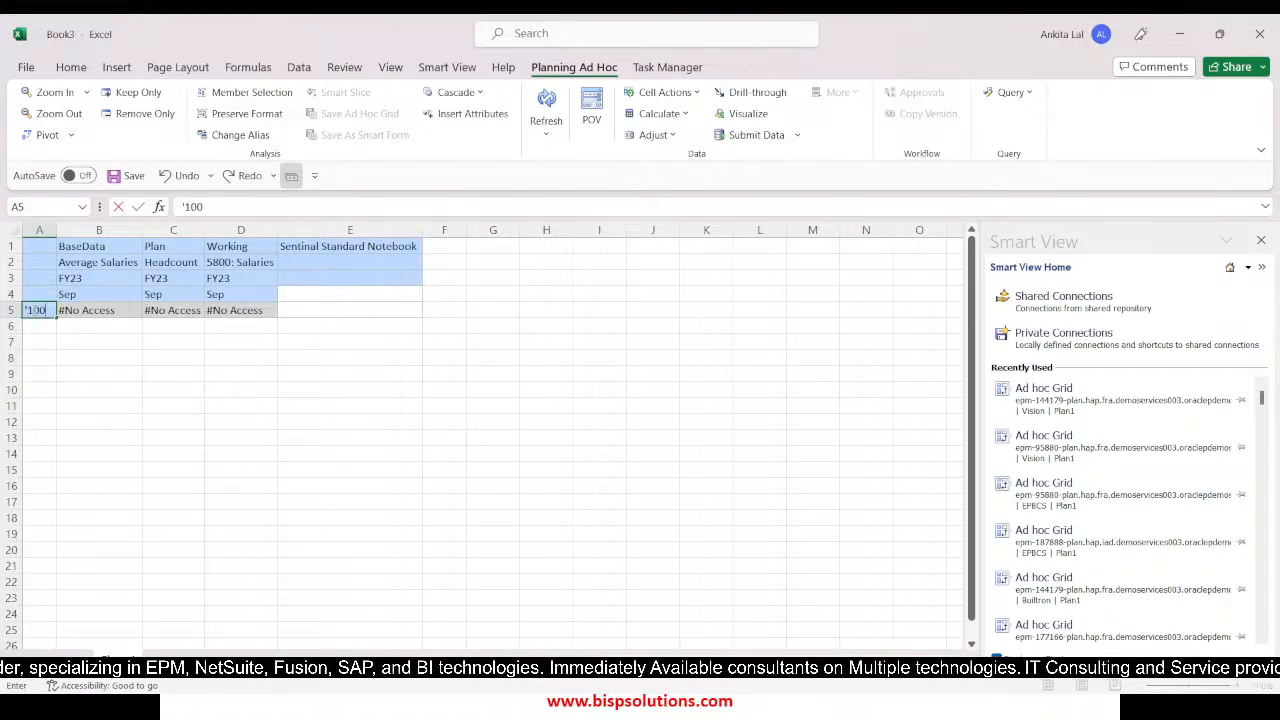
{"action": "key", "text": "Return"}
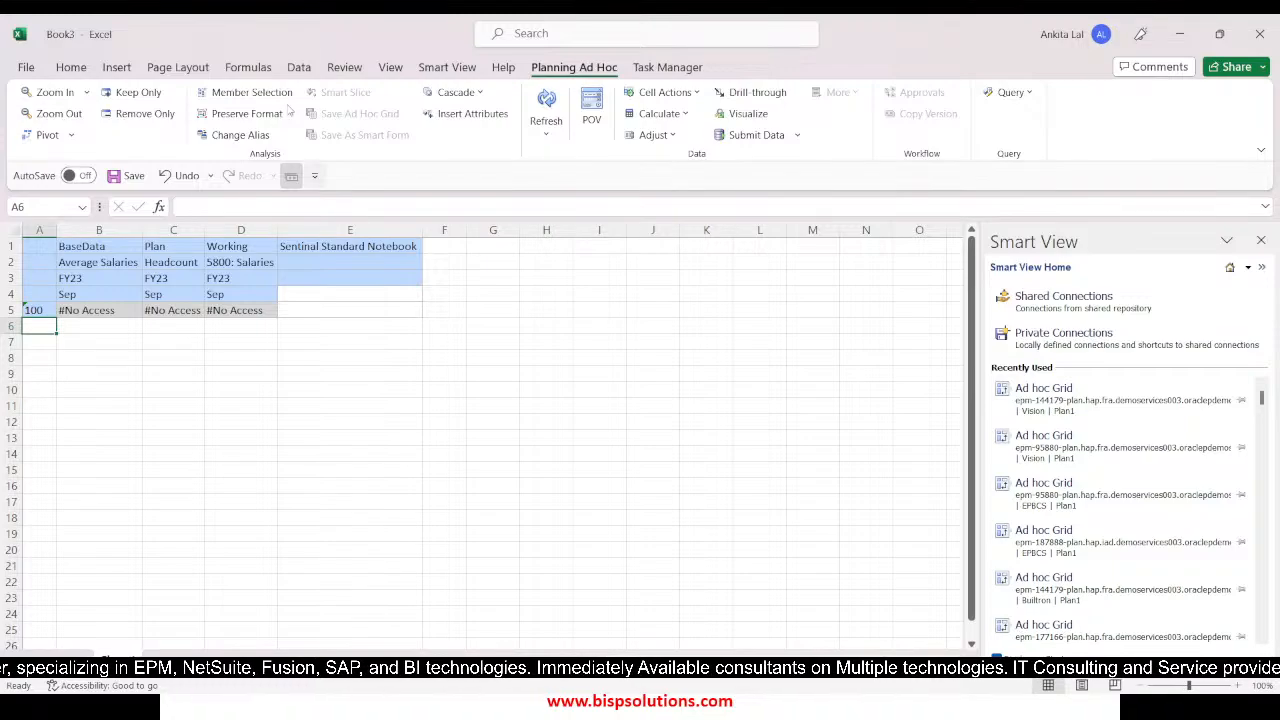
{"action": "left_click", "coordinate": [548, 100]}
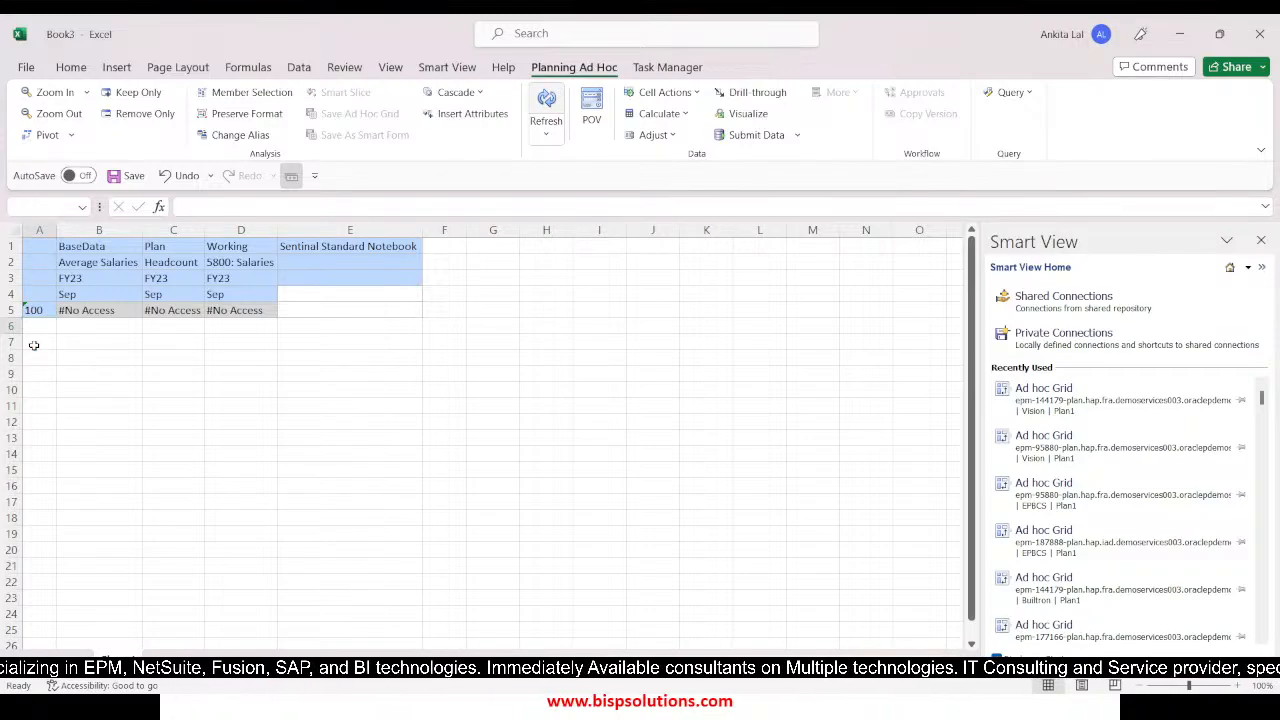
{"action": "left_click", "coordinate": [36, 312]}
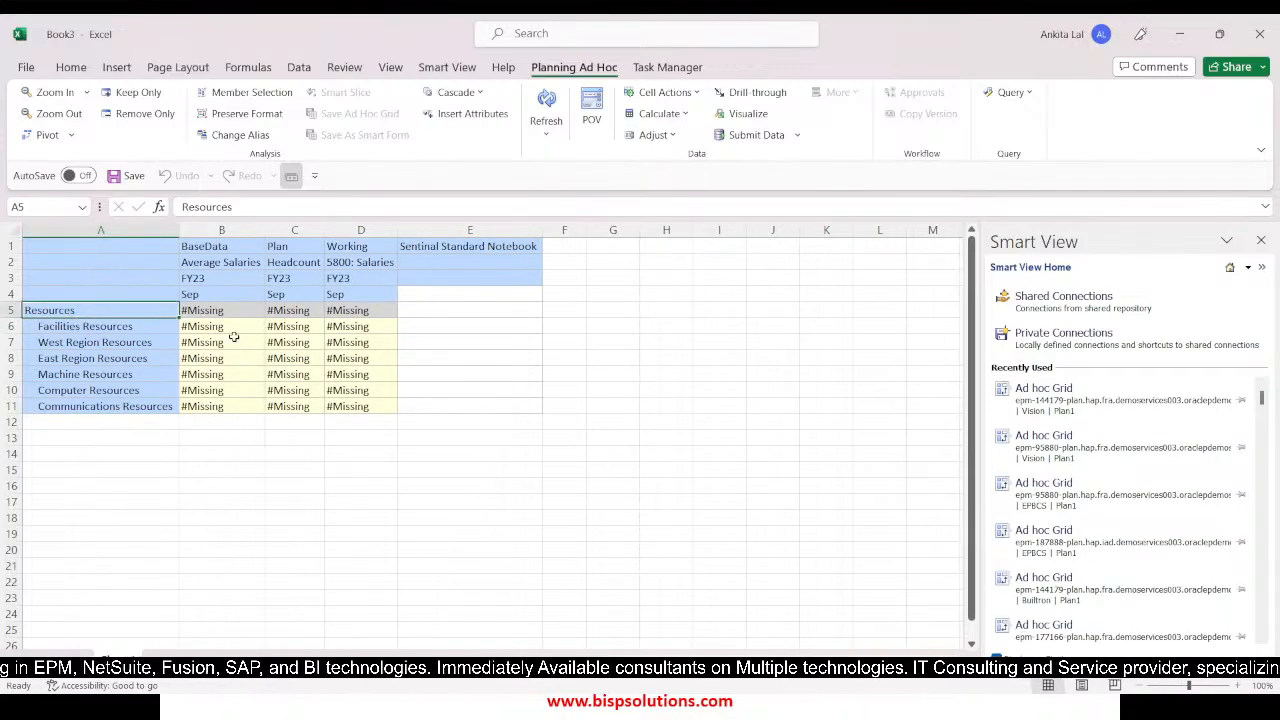
Enter an average salary of 10000 for all six child resource entities and submit the data
{"action": "left_click", "coordinate": [234, 328]}
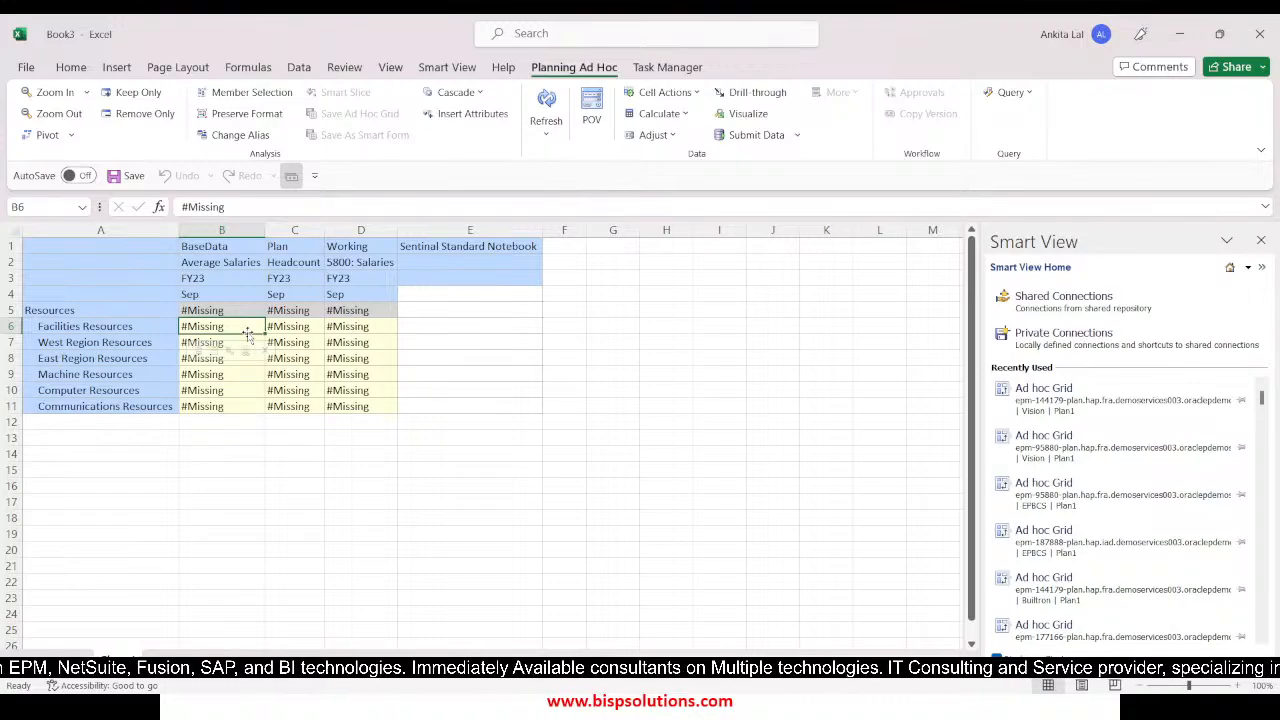
{"action": "type", "text": "10000"}
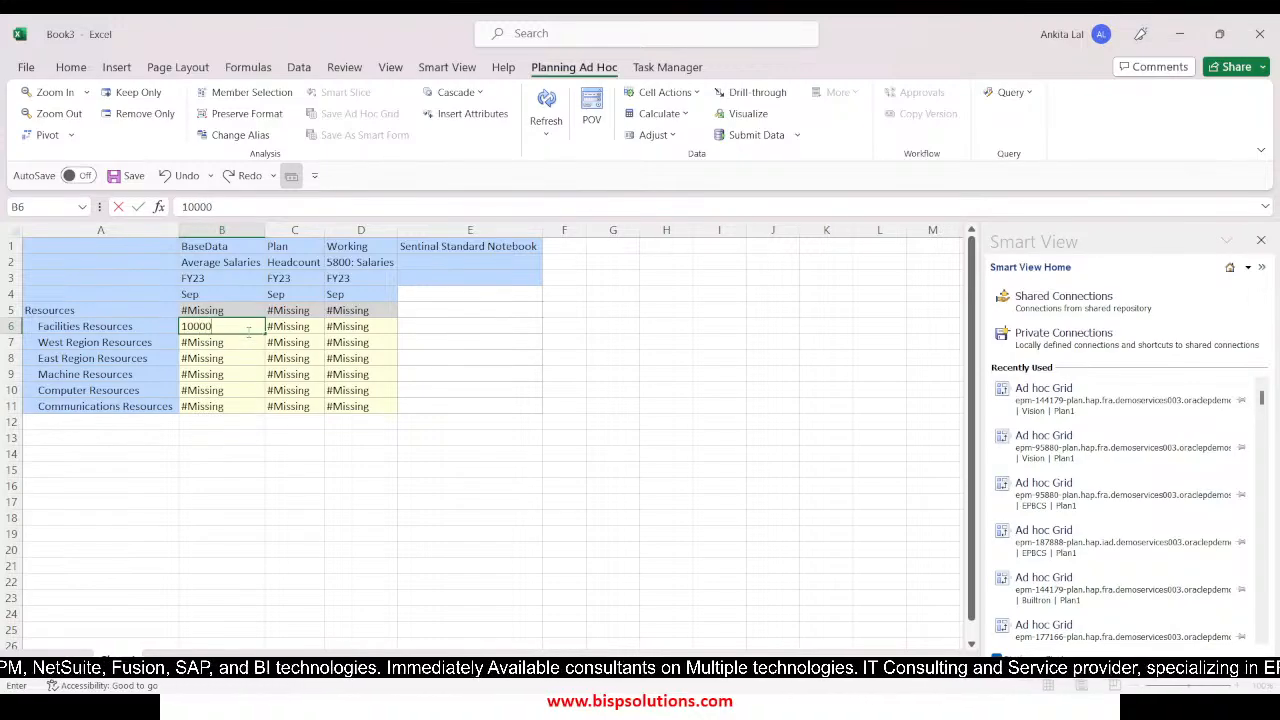
{"action": "key", "text": "Return"}
{"action": "key", "text": "Up"}
{"action": "key", "text": "ctrl+c"}
{"action": "key", "text": "Down"}
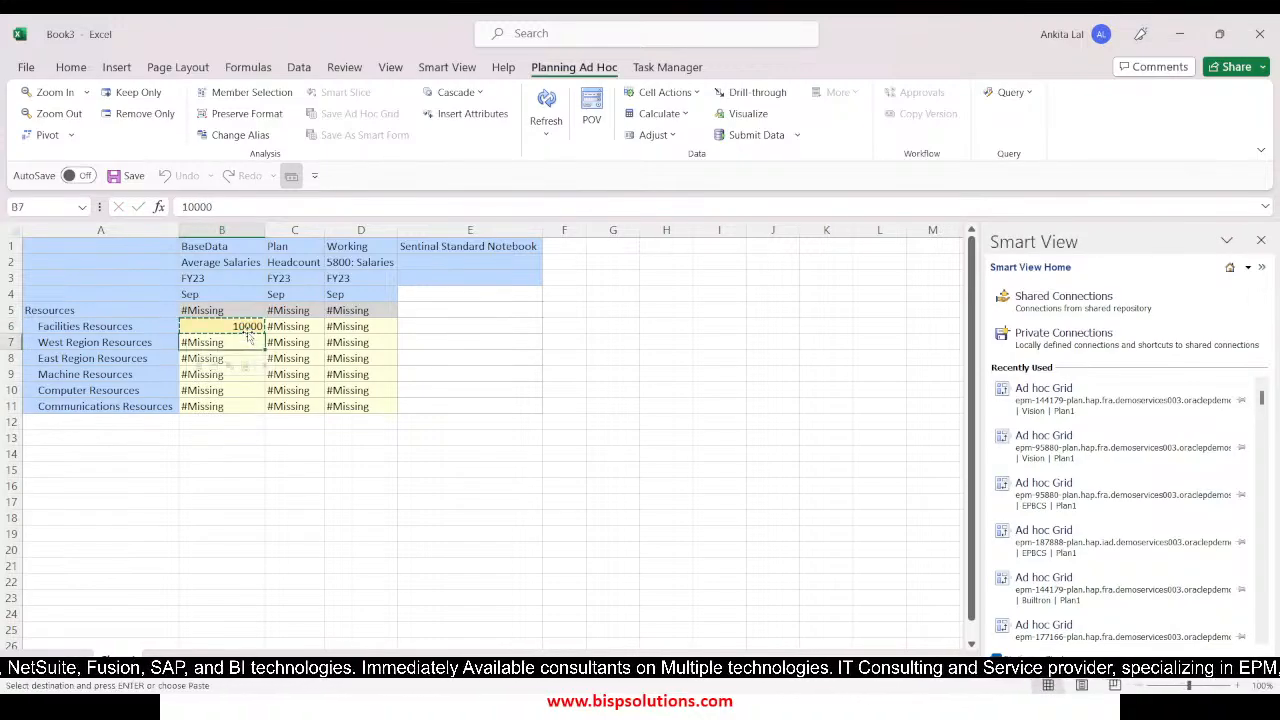
{"action": "key", "text": "shift+Down"}
{"action": "key", "text": "shift+Down"}
{"action": "key", "text": "shift+Down"}
{"action": "key", "text": "shift+Down"}
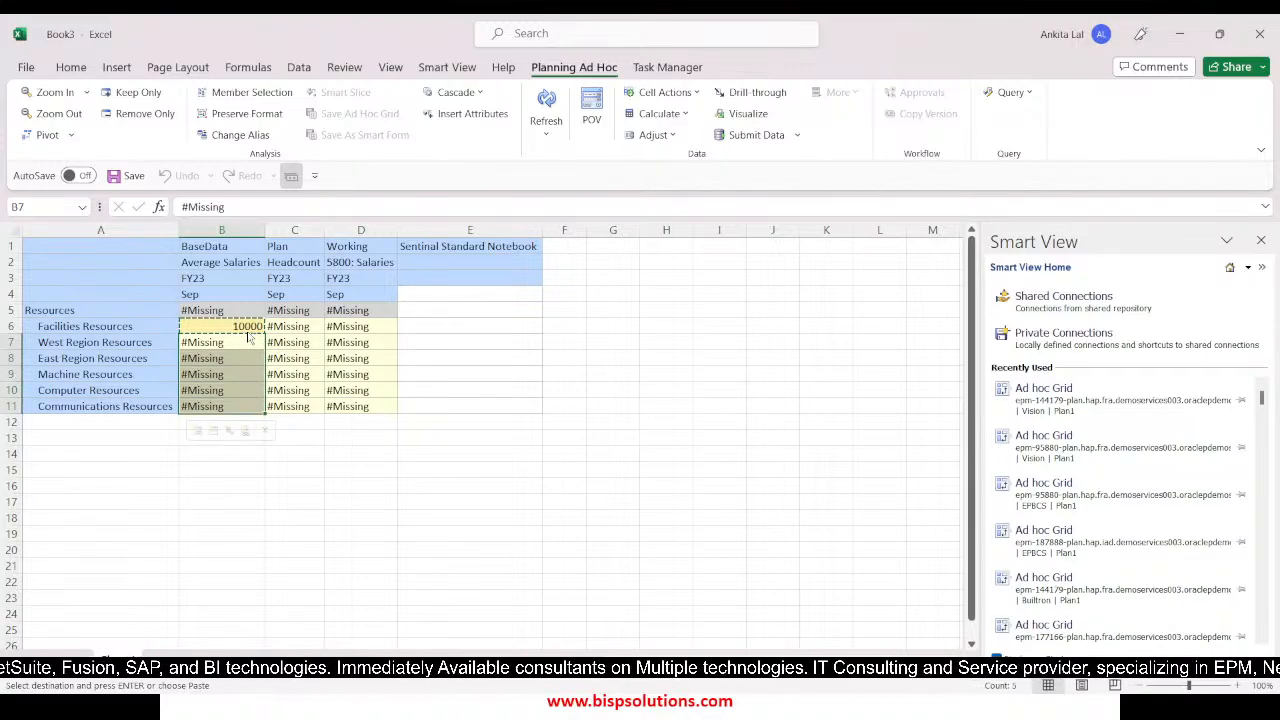
{"action": "key", "text": "ctrl+v"}
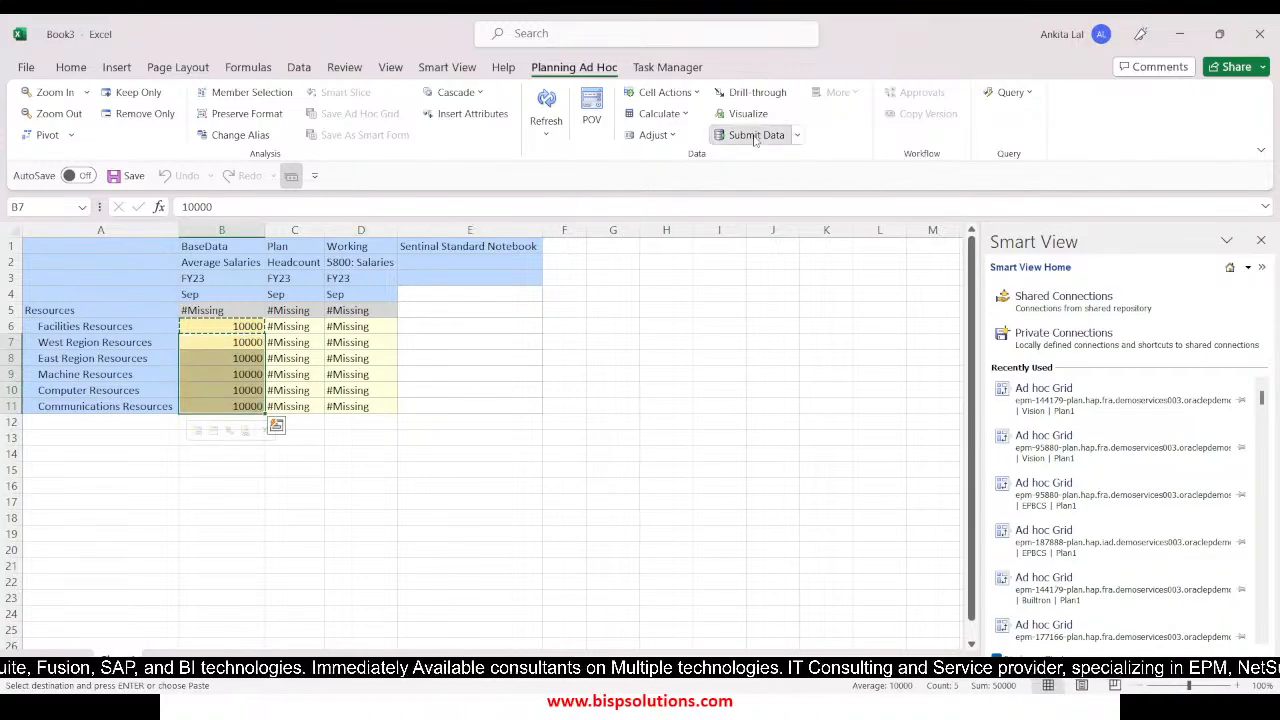
{"action": "left_click", "coordinate": [755, 138]}
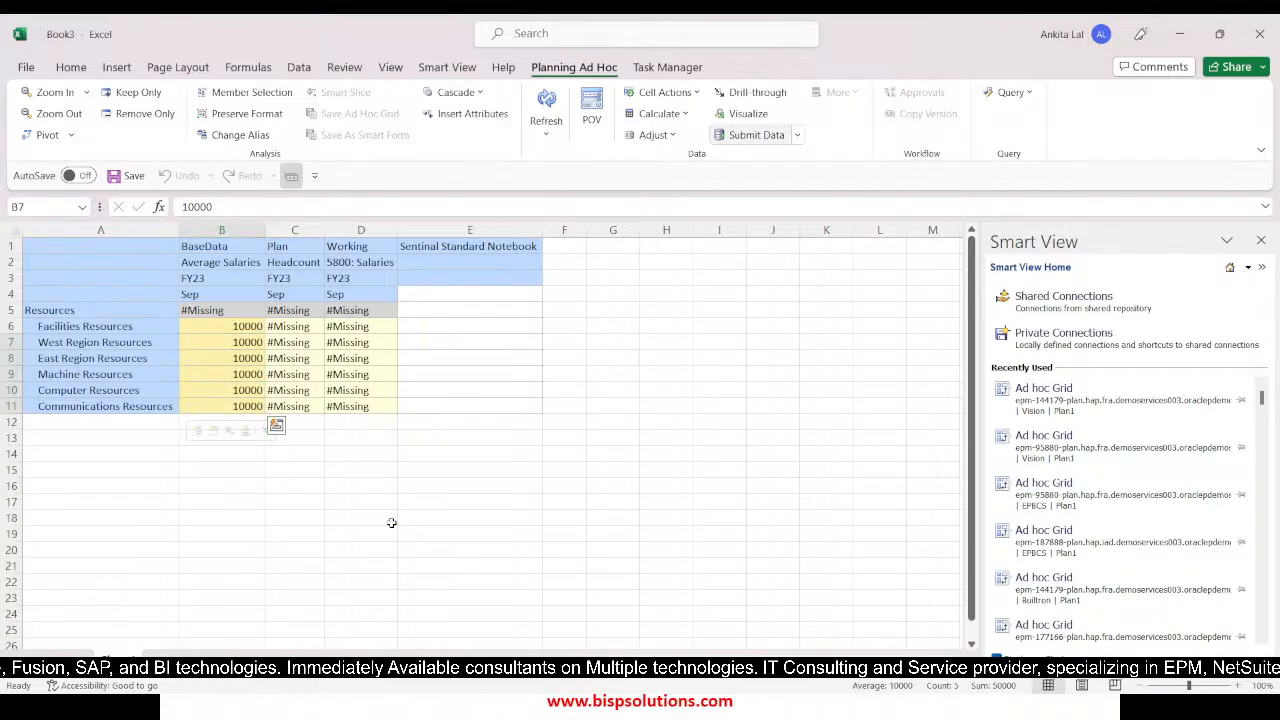
Enter headcounts 10, 12, 15, 20, 14 and 16 from Facilities Resources down to Communications Resources, and submit the data
{"action": "left_click", "coordinate": [296, 328]}
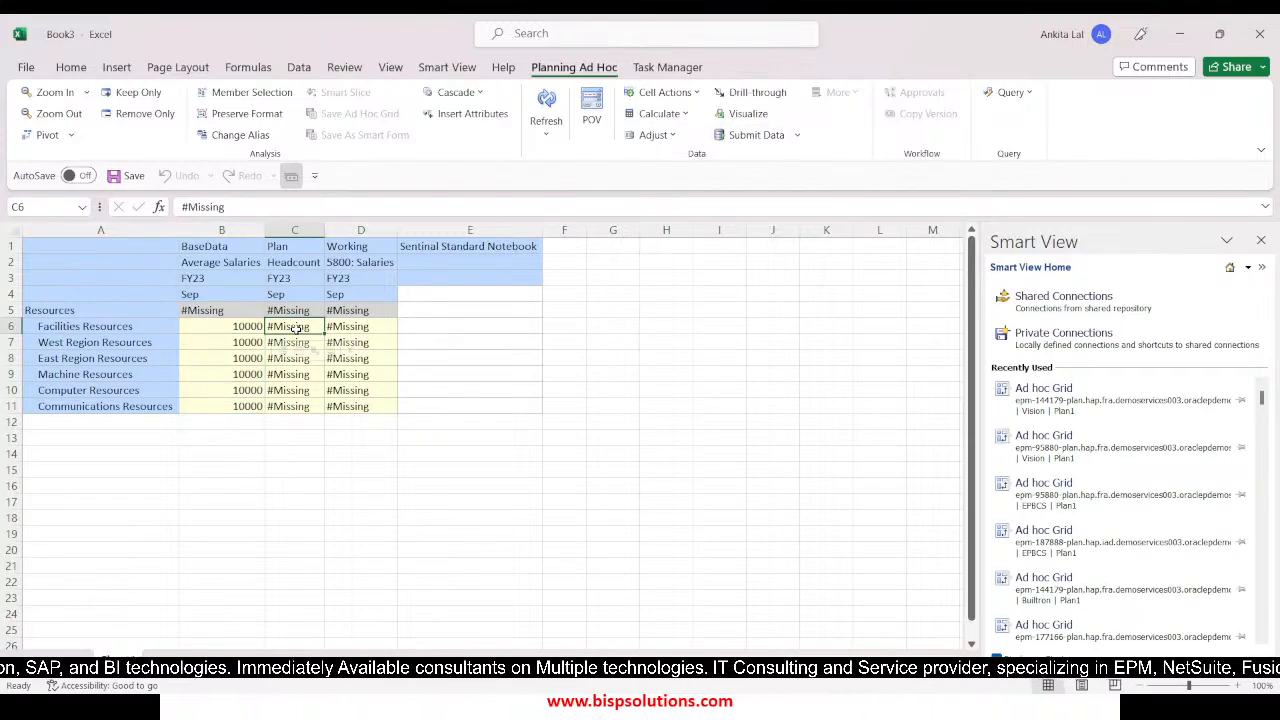
{"action": "type", "text": "10"}
{"action": "key", "text": "Return"}
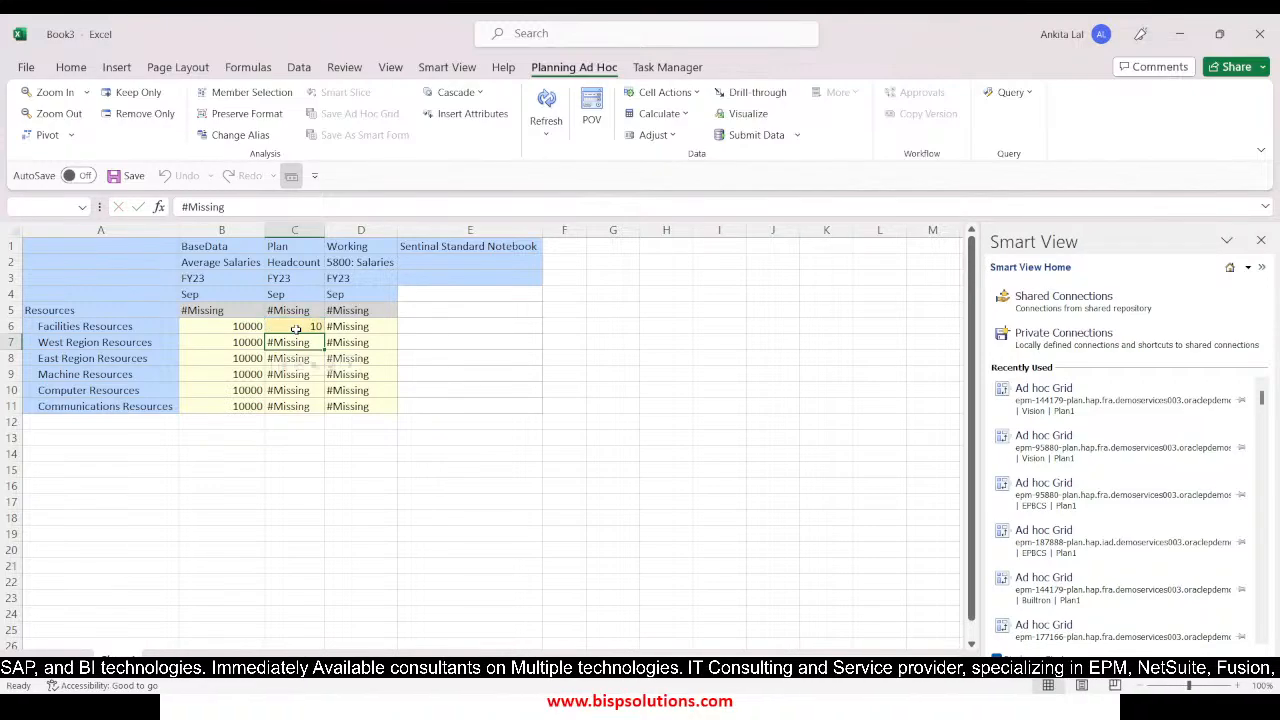
{"action": "type", "text": "120"}
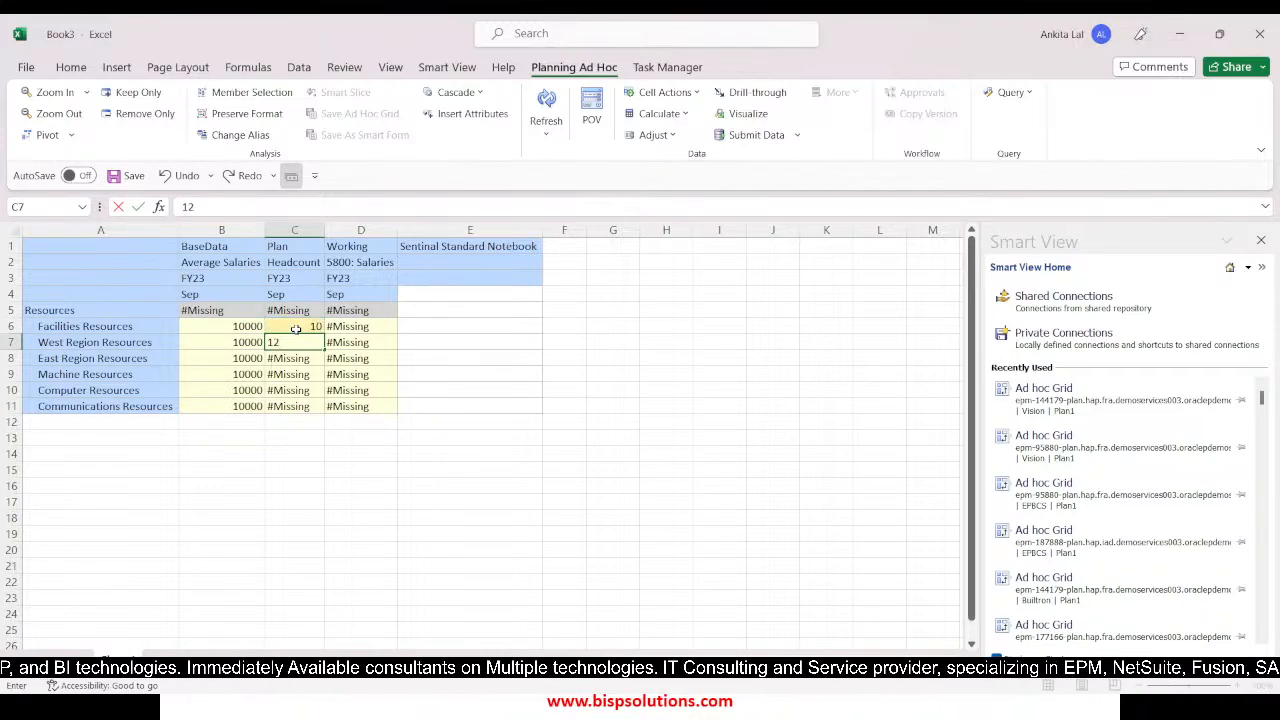
{"action": "key", "text": "Return"}
{"action": "type", "text": "150"}
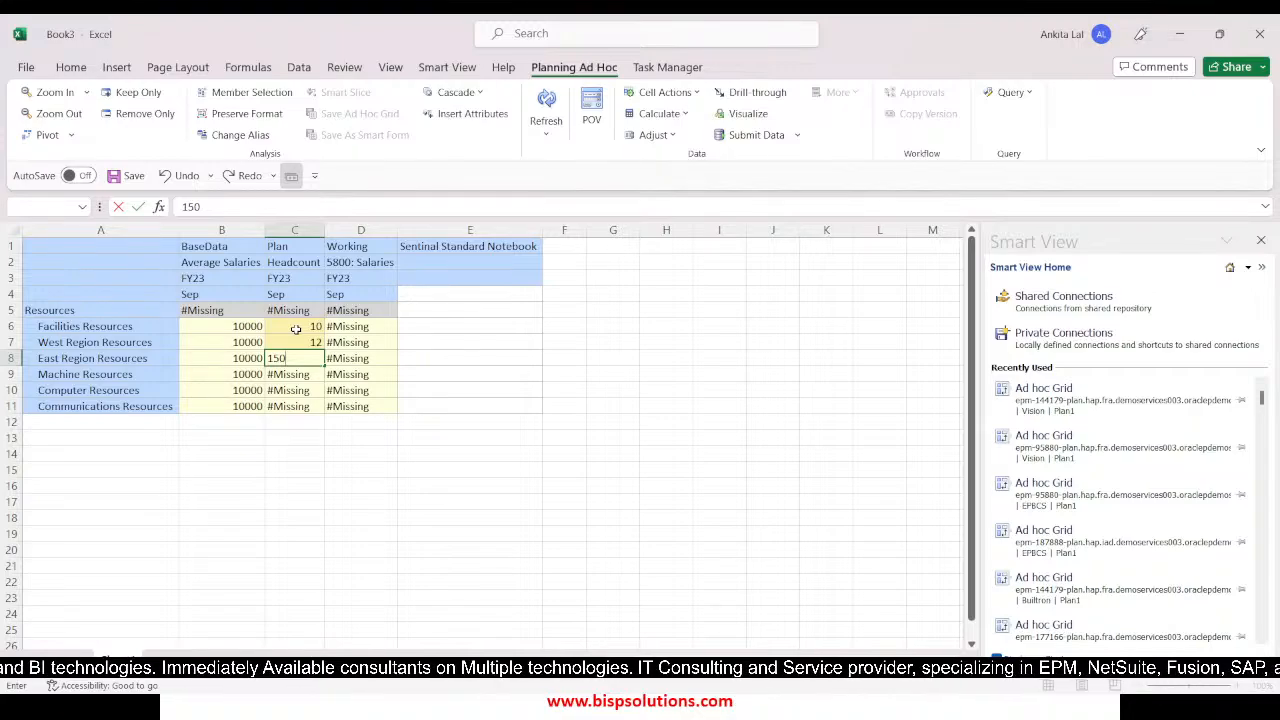
{"action": "key", "text": "Return"}
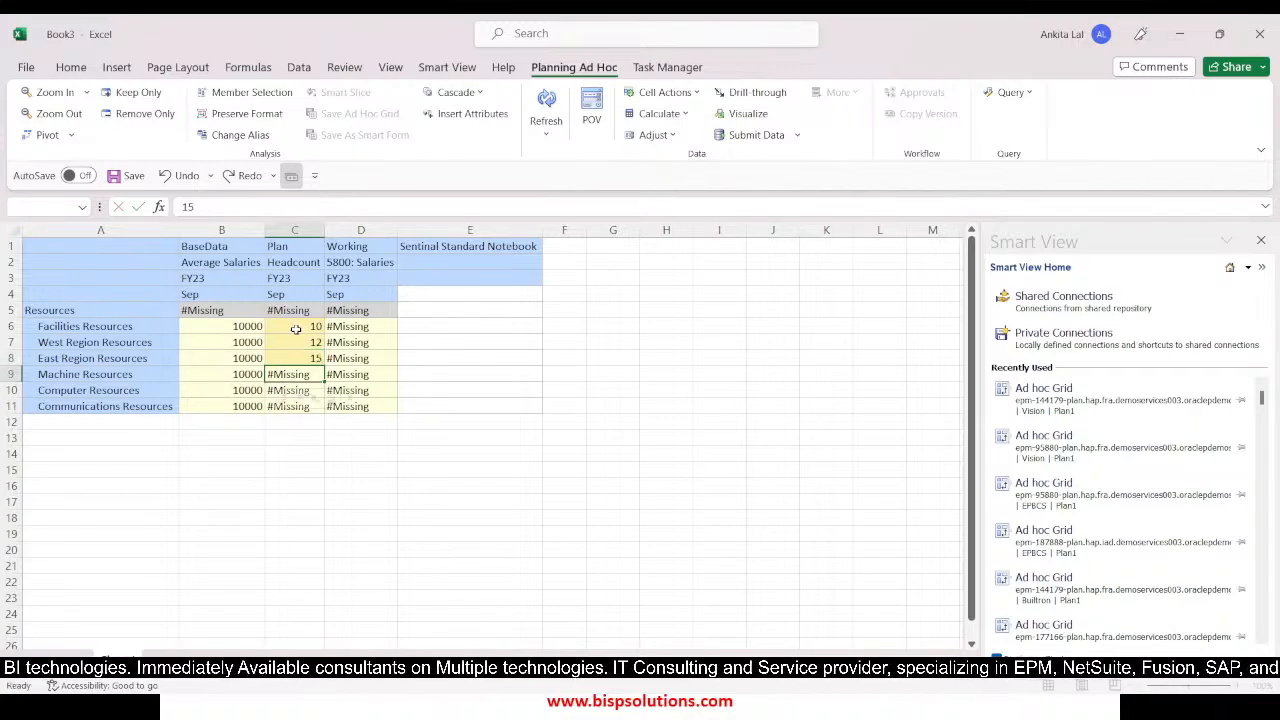
{"action": "type", "text": "20"}
{"action": "key", "text": "Return"}
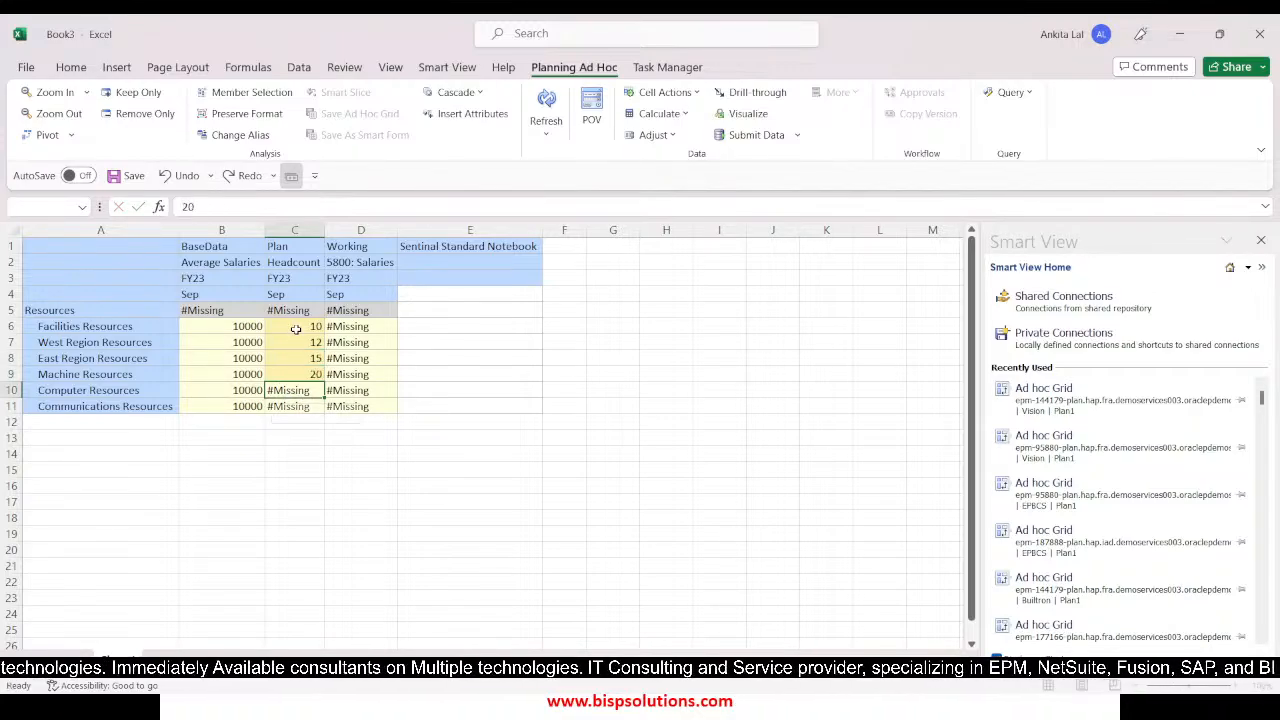
{"action": "type", "text": "14"}
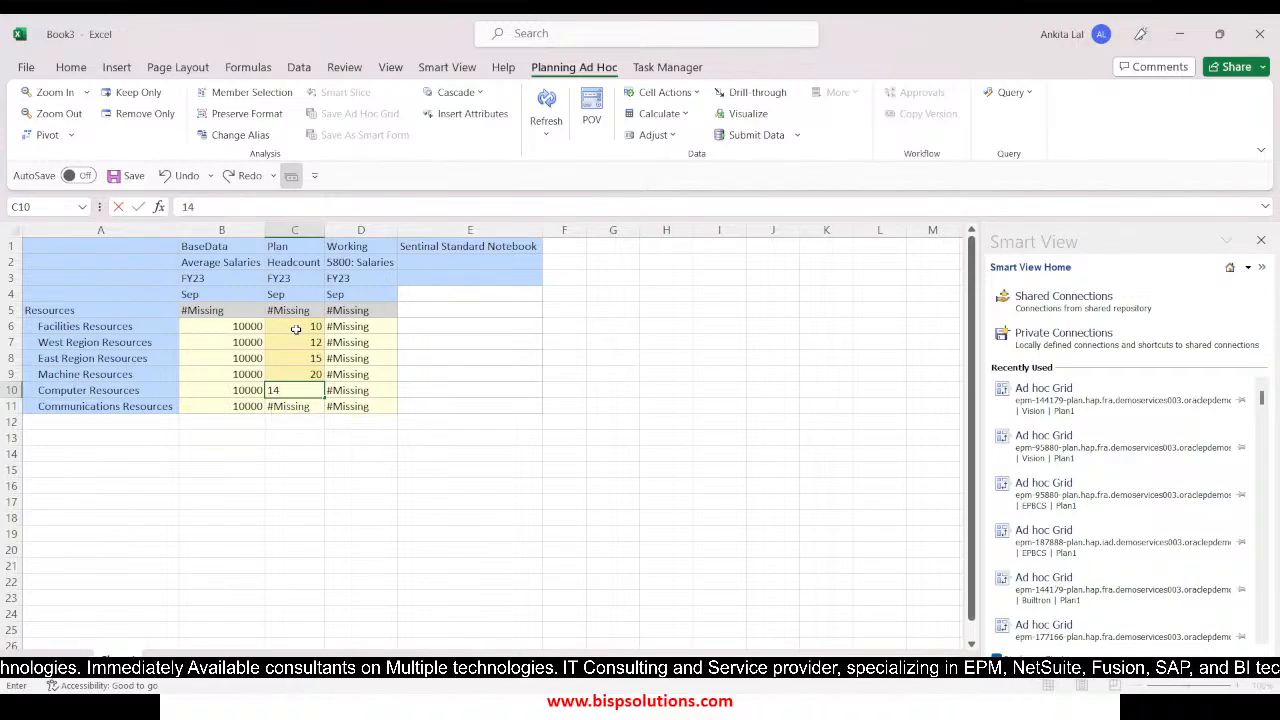
{"action": "key", "text": "Return"}
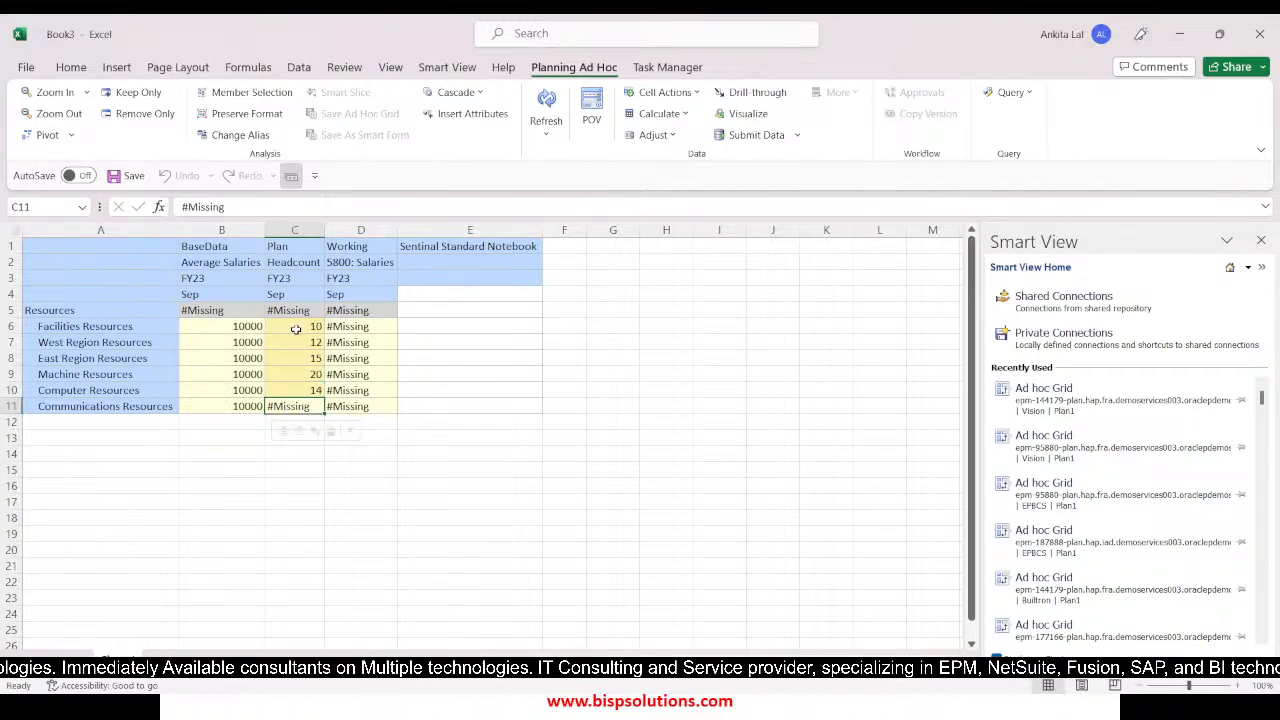
{"action": "type", "text": "1"}
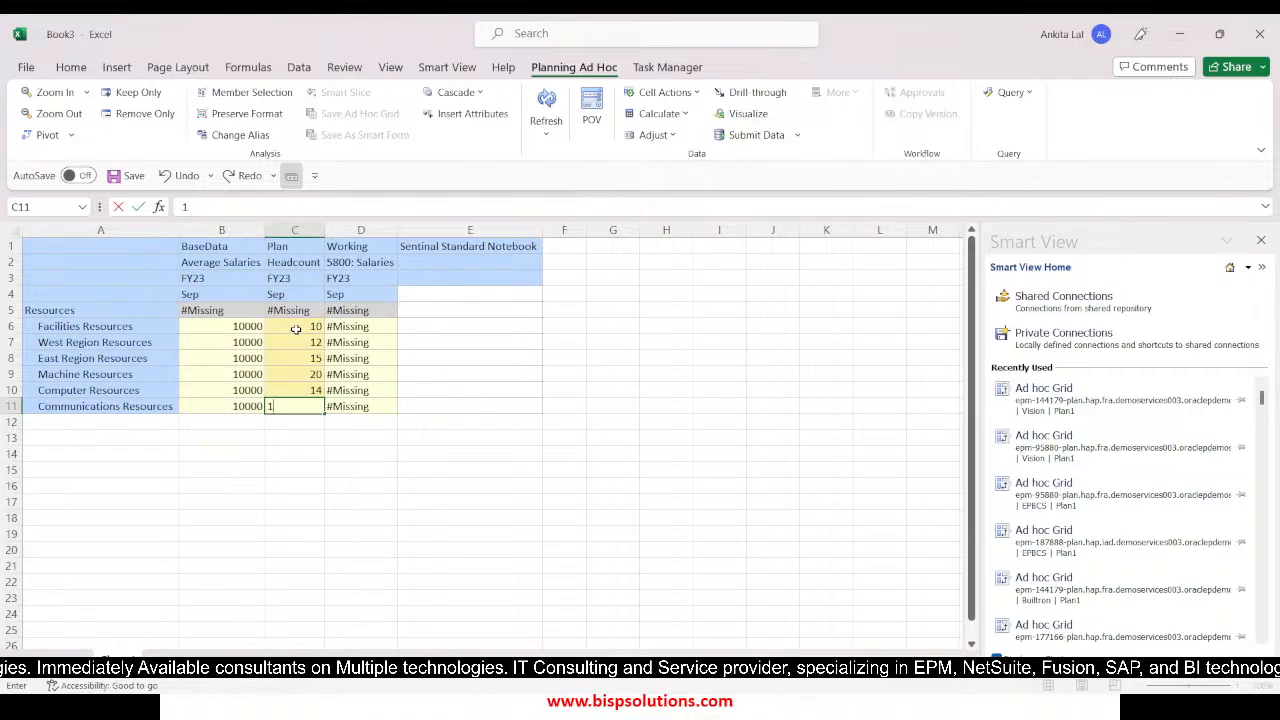
{"action": "type", "text": "6"}
{"action": "key", "text": "Return"}
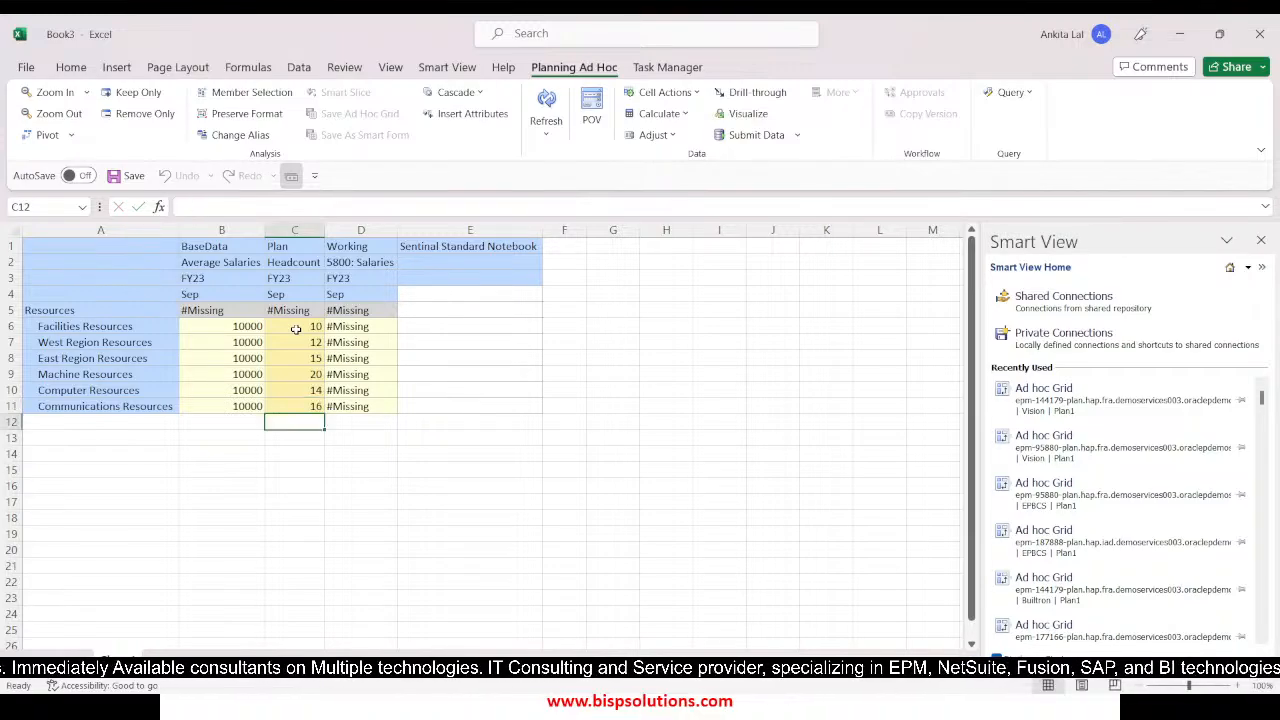
{"action": "left_click", "coordinate": [750, 134]}
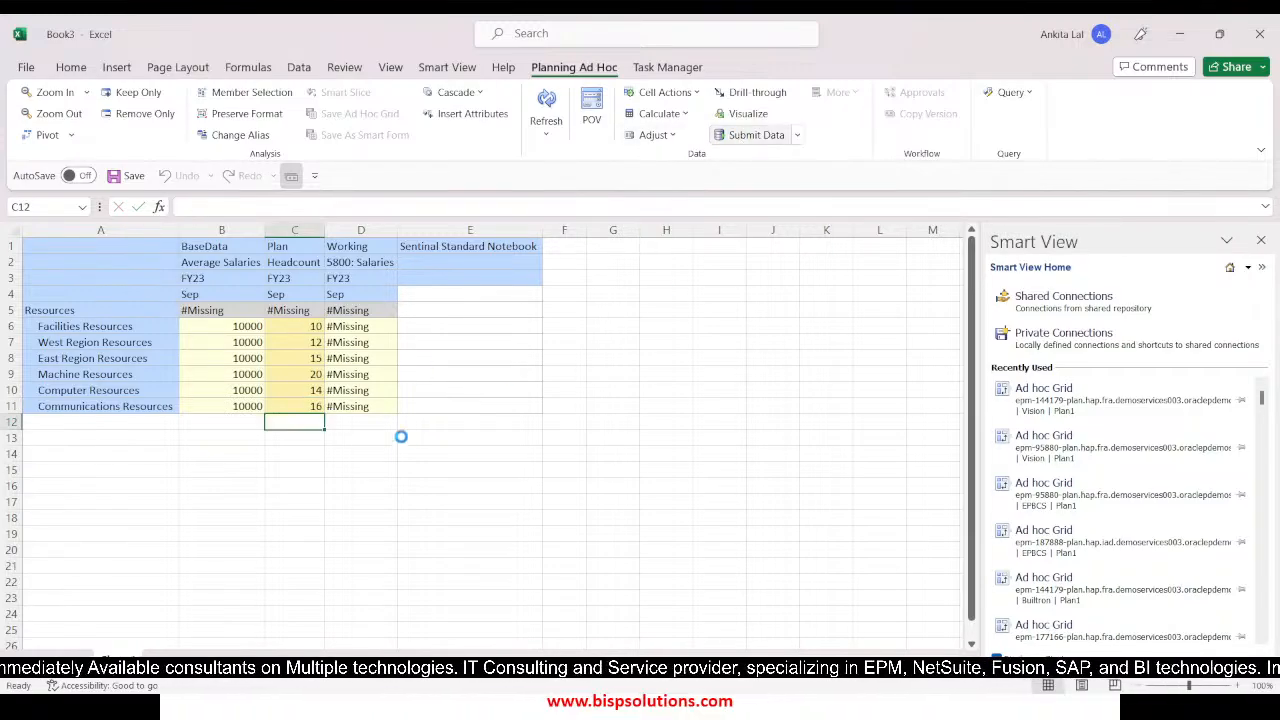
Open the business rules list for the ad hoc grid and limit the plan types to Plan1 only
{"action": "left_click", "coordinate": [362, 471]}
{"action": "left_click", "coordinate": [673, 116]}
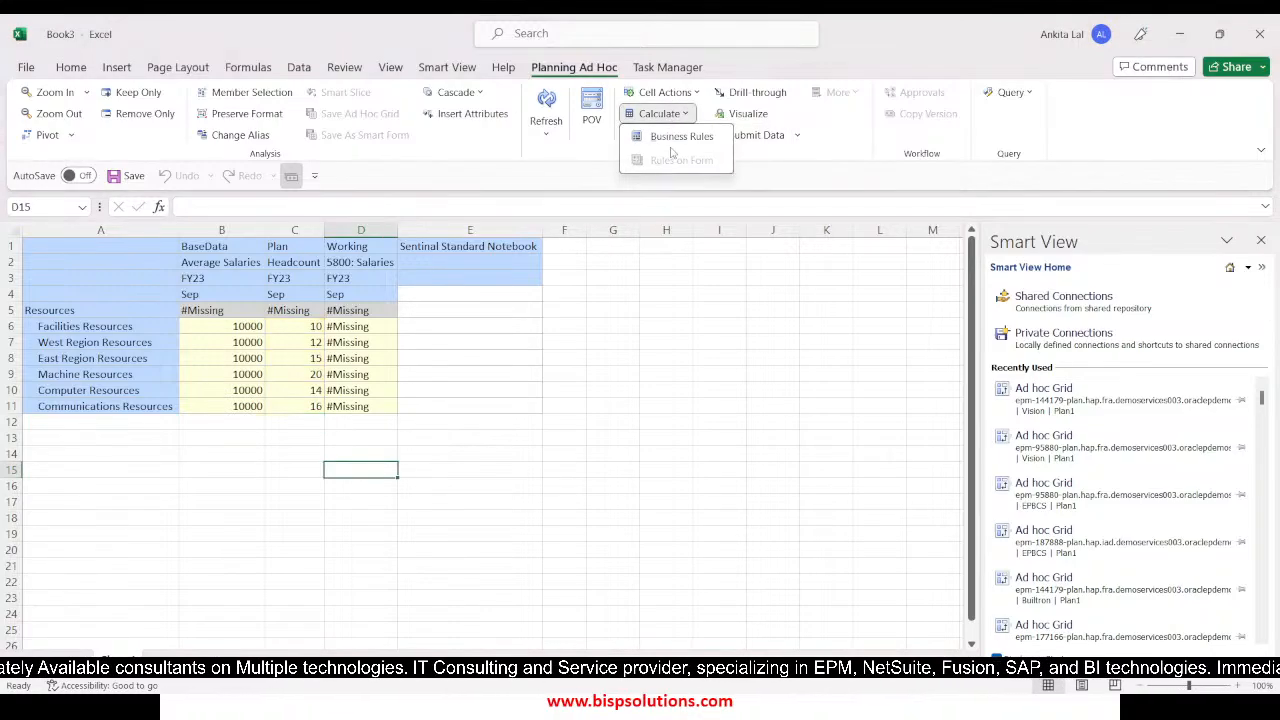
{"action": "left_click", "coordinate": [672, 138]}
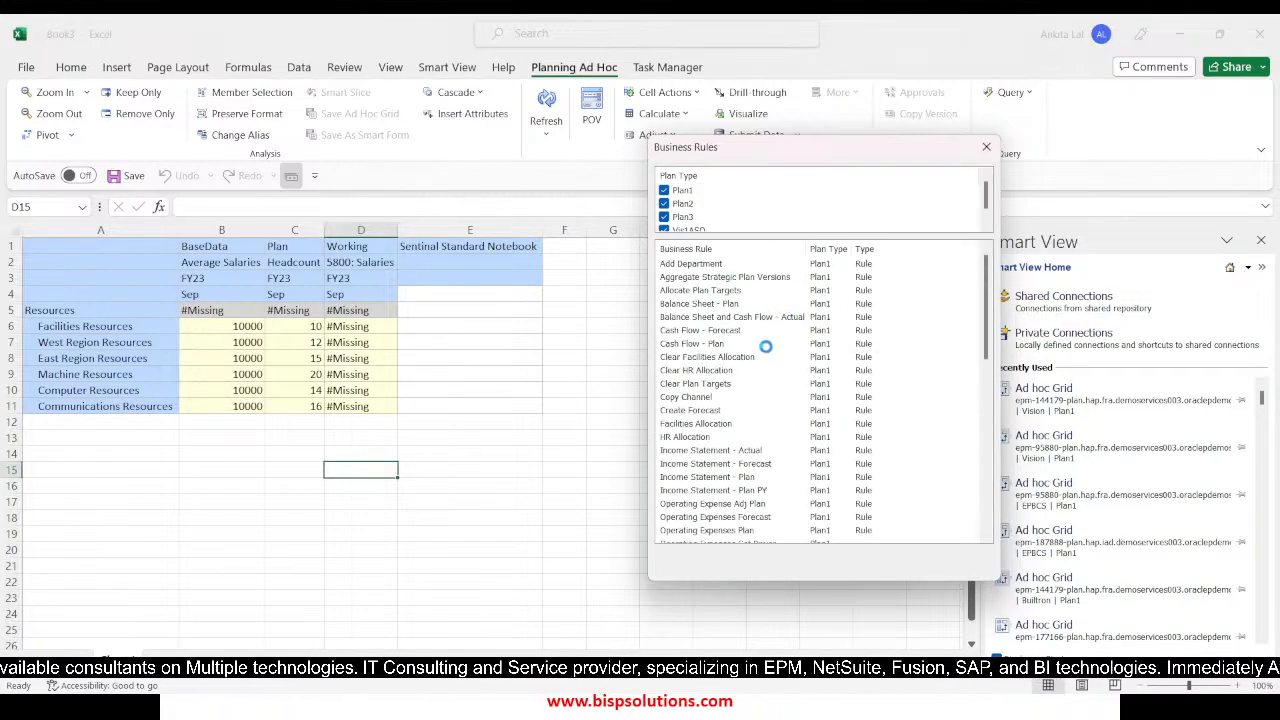
{"action": "left_click", "coordinate": [664, 204]}
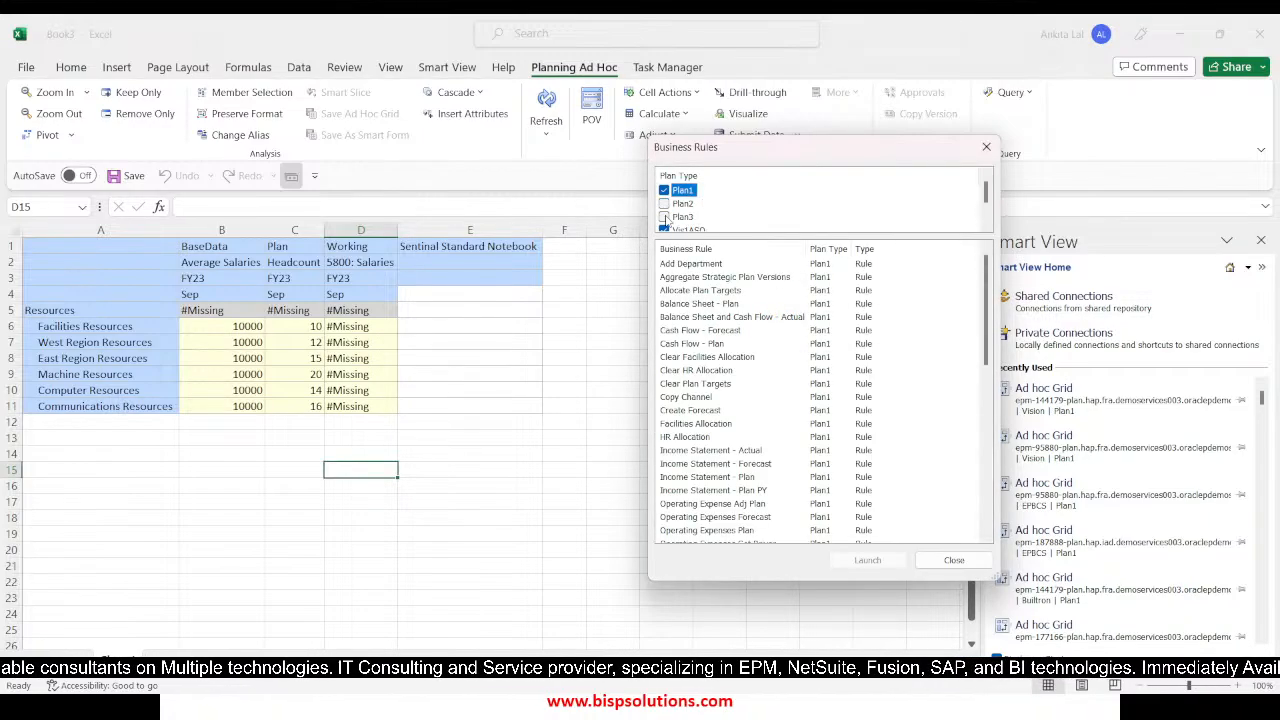
{"action": "scroll", "coordinate": [690, 227], "scroll_direction": "down", "scroll_amount": 1}
{"action": "left_click", "coordinate": [664, 203]}
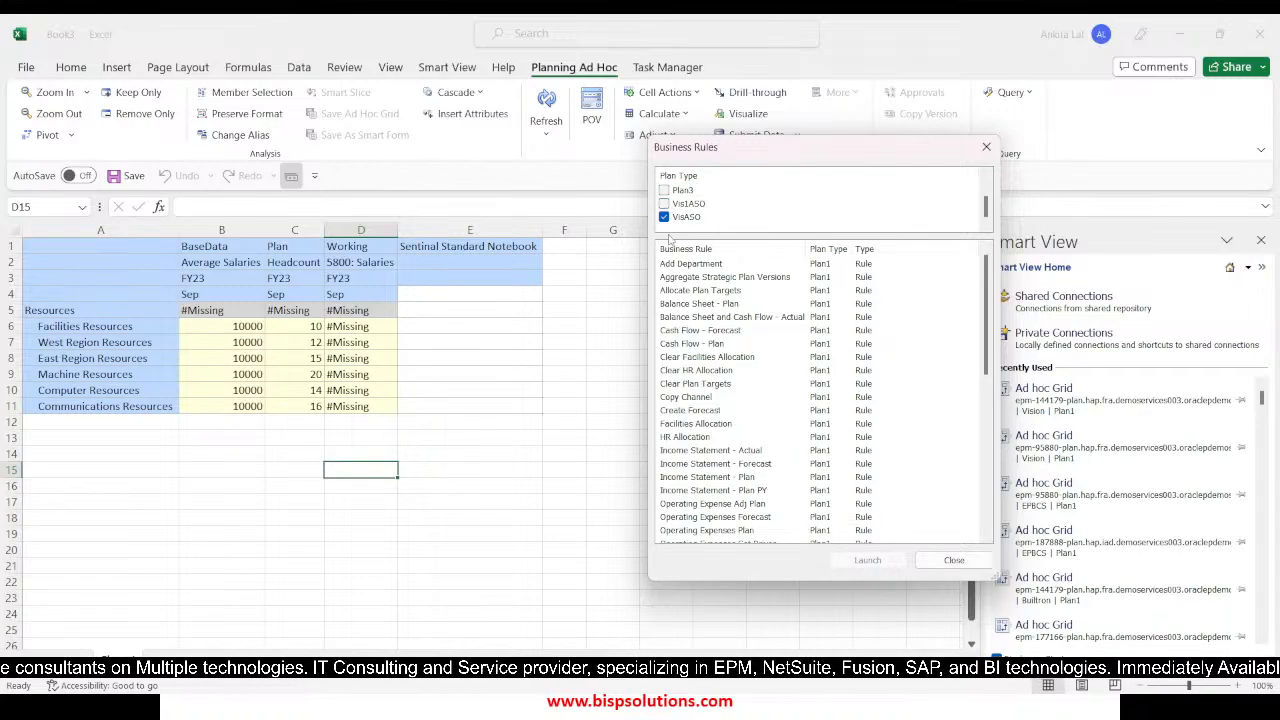
{"action": "left_click", "coordinate": [664, 217]}
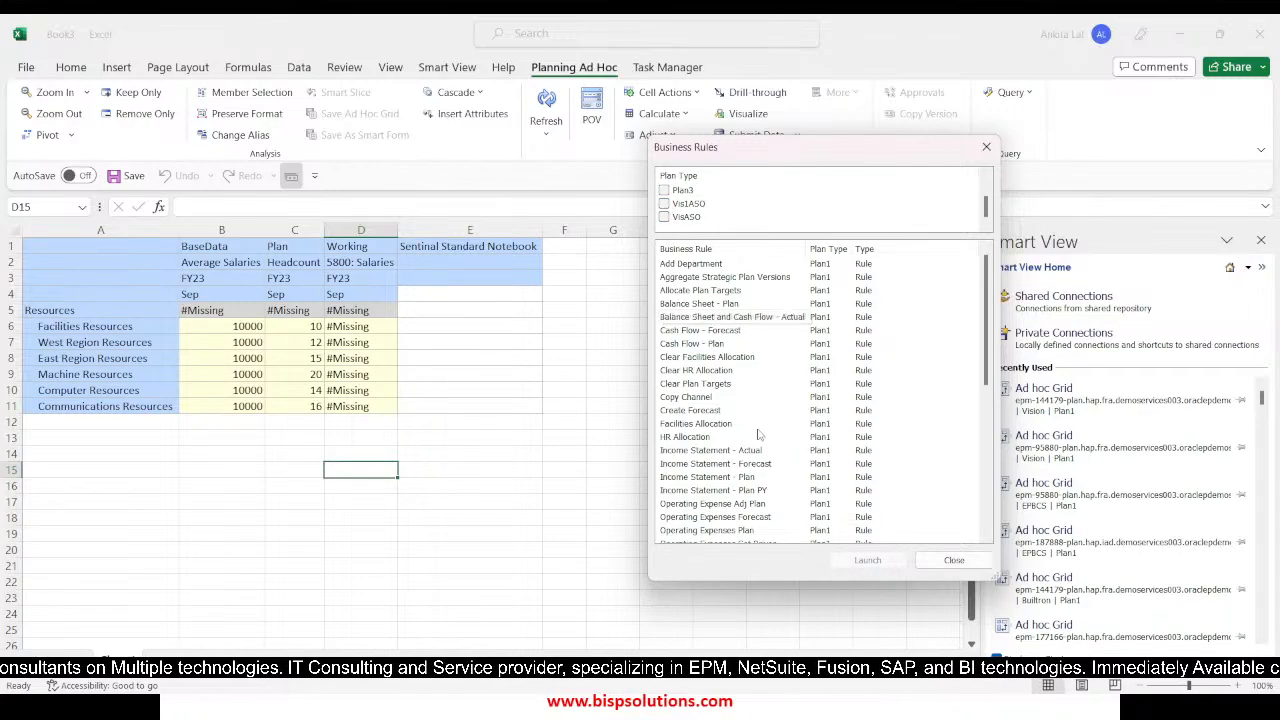
Launch the Rule_Attribute business rule, close the rules dialog and refresh the grid
{"action": "scroll", "coordinate": [759, 434], "scroll_direction": "down", "scroll_amount": 10}
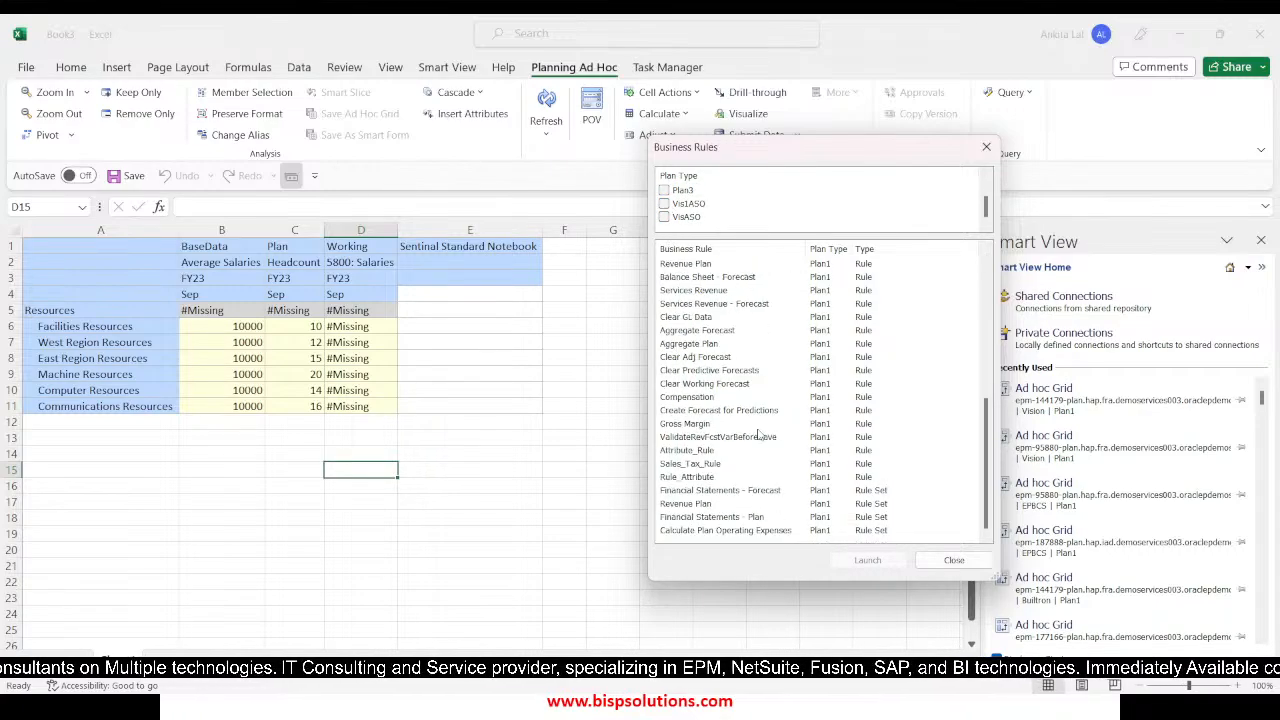
{"action": "left_click", "coordinate": [680, 478]}
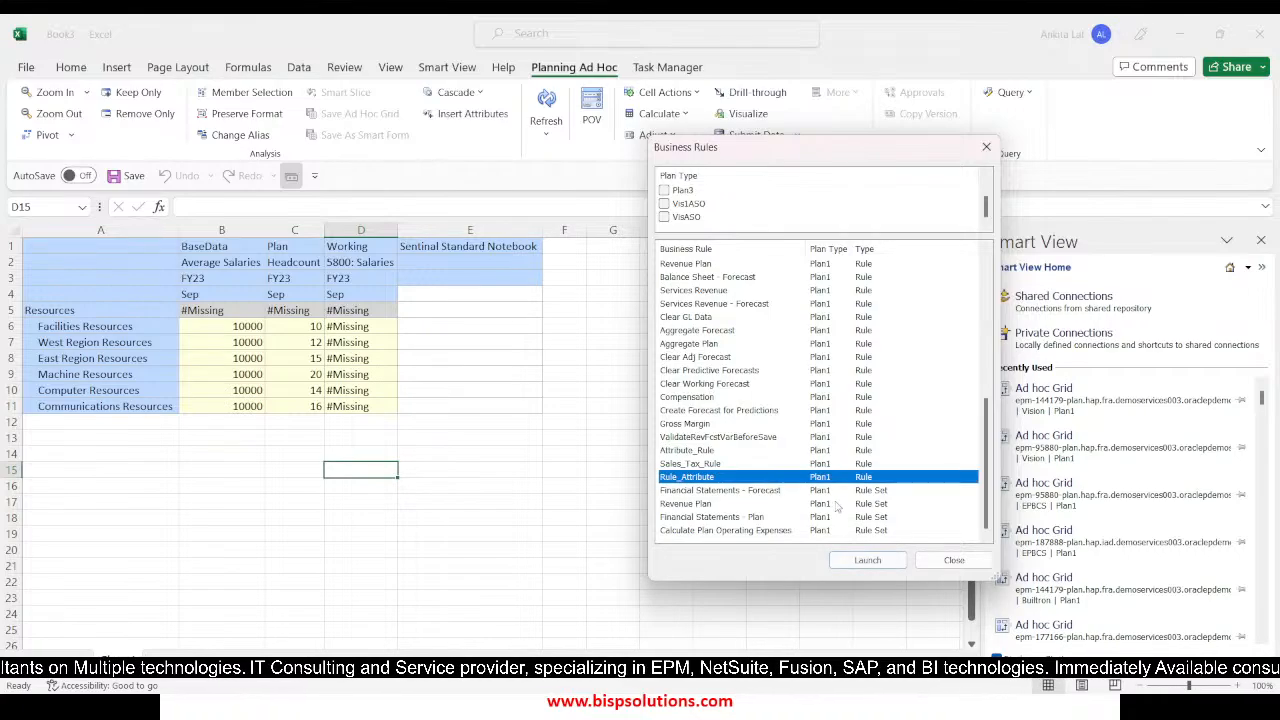
{"action": "left_click", "coordinate": [863, 560]}
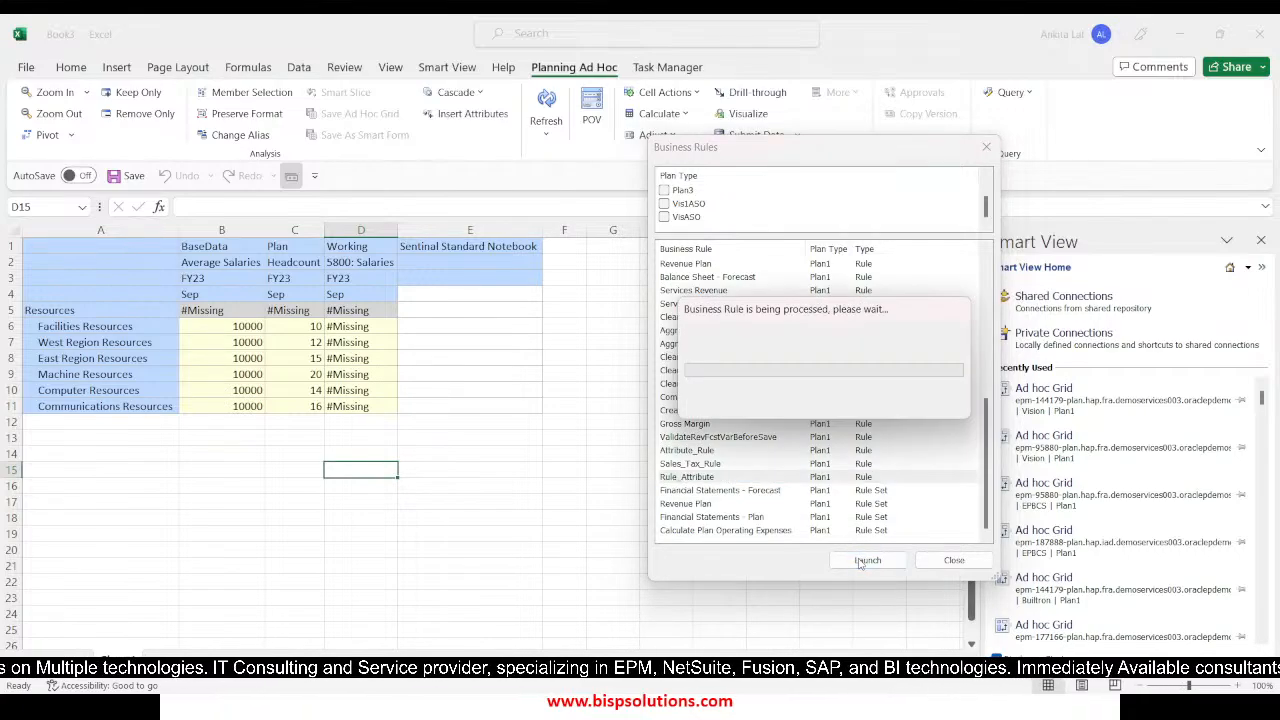
{"action": "left_click", "coordinate": [718, 424]}
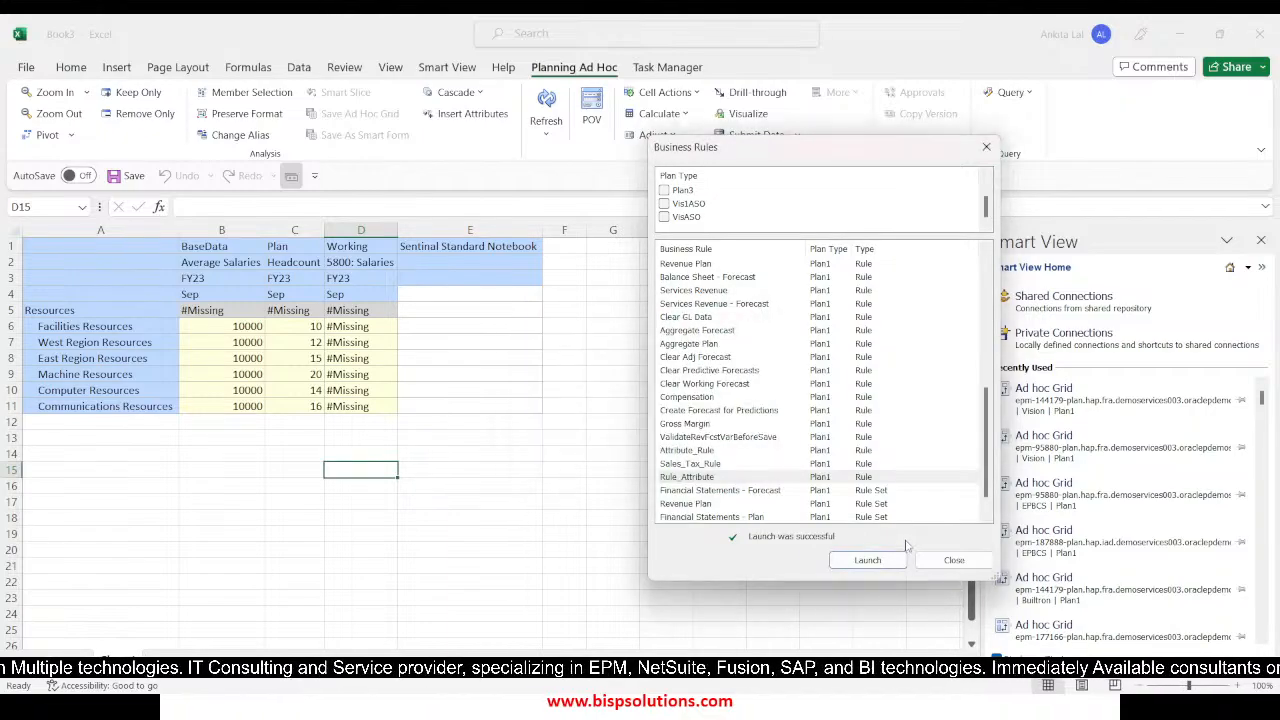
{"action": "left_click", "coordinate": [935, 560]}
{"action": "left_click", "coordinate": [550, 104]}
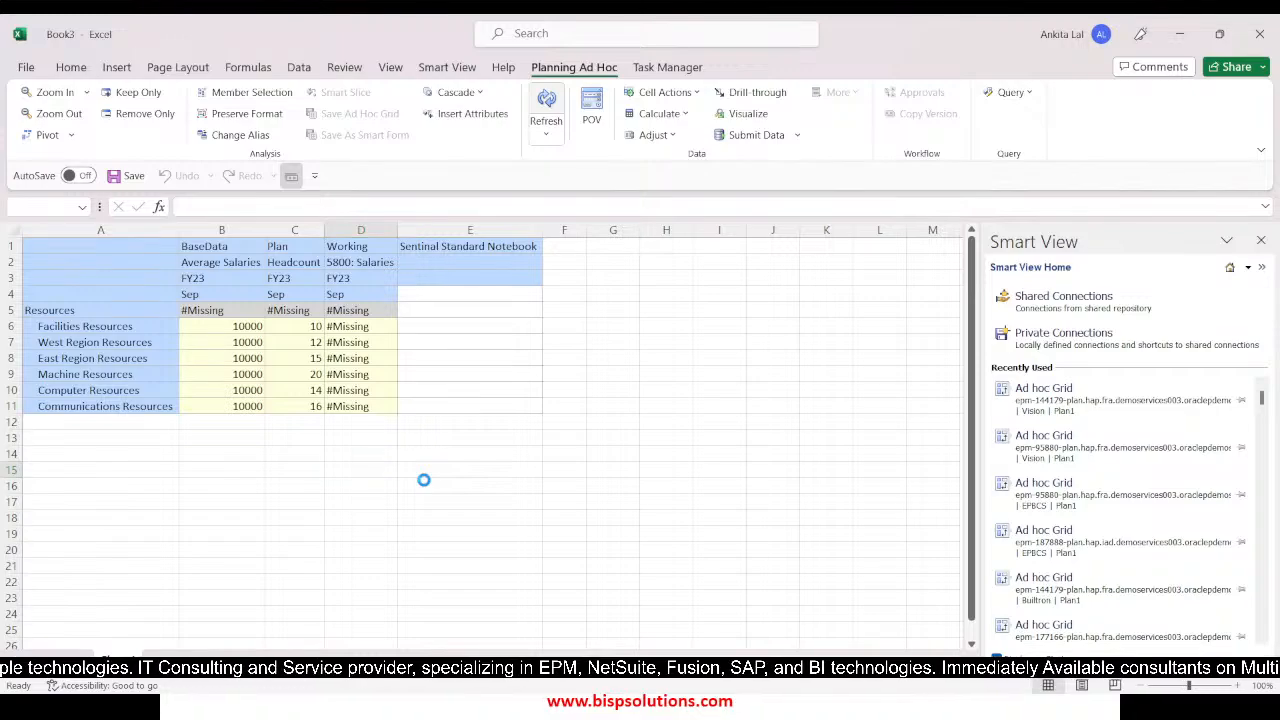
{"action": "left_click", "coordinate": [507, 470]}
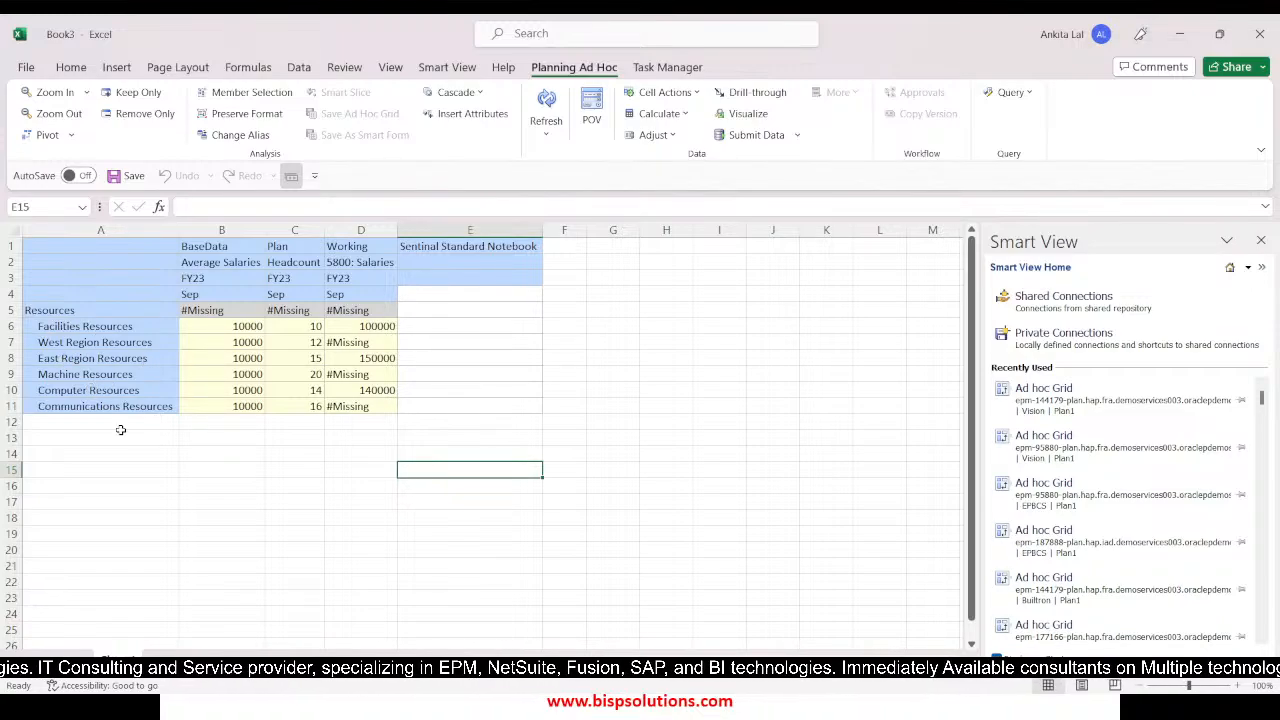
Switch to EPM Cloud Planning in the browser and check the attribute values assigned to entity members 110 and 112
{"action": "key", "text": "alt+Tab"}
{"action": "key", "text": "Tab"}
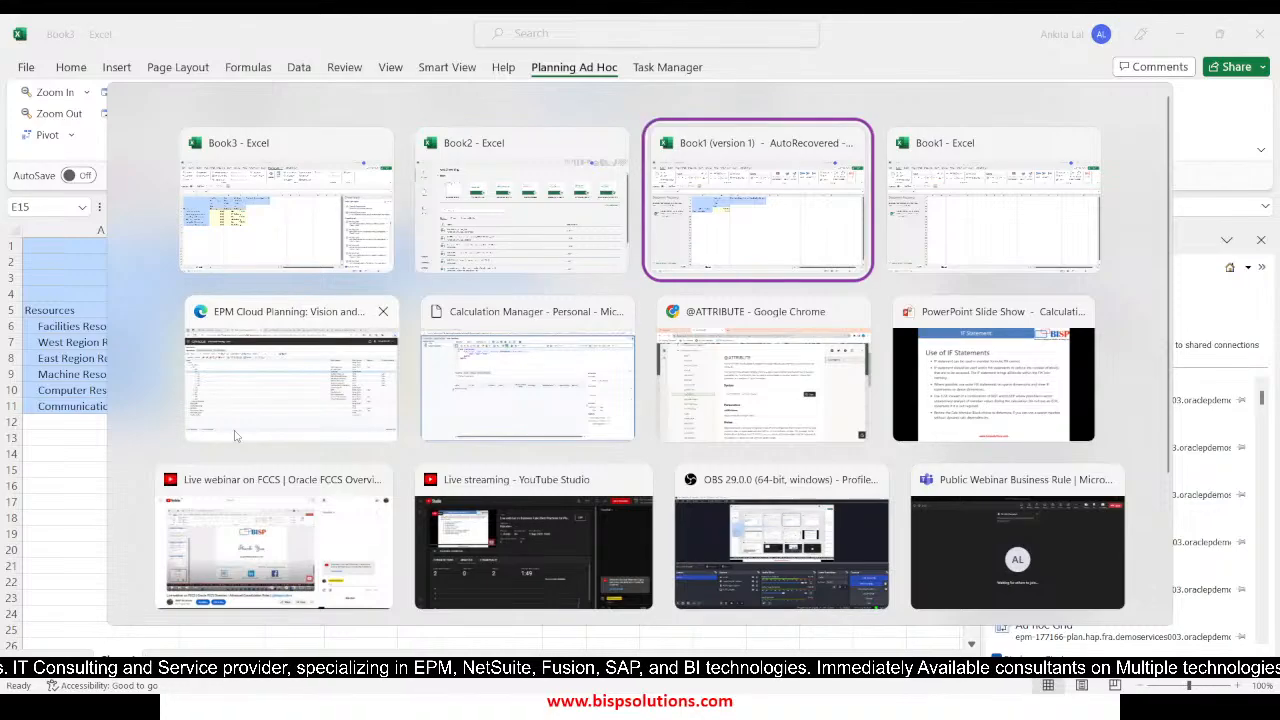
{"action": "key", "text": "Tab"}
{"action": "key", "text": "Tab"}
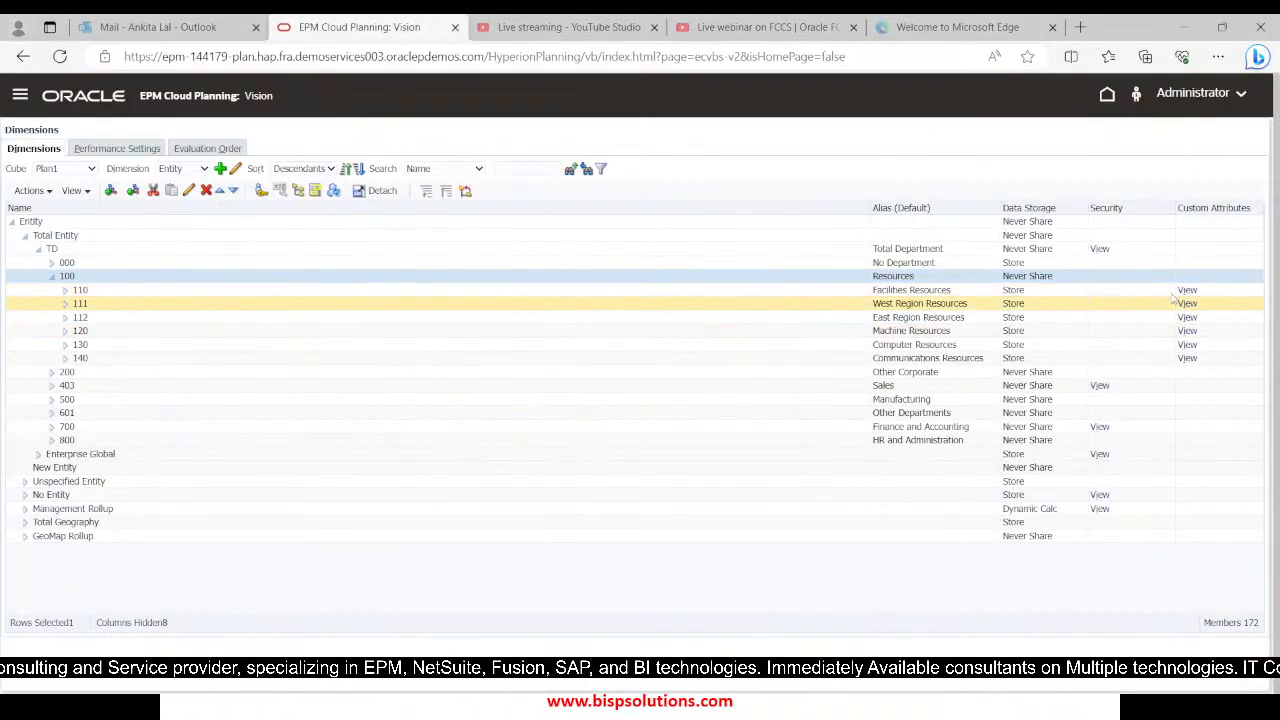
{"action": "left_click", "coordinate": [1187, 291]}
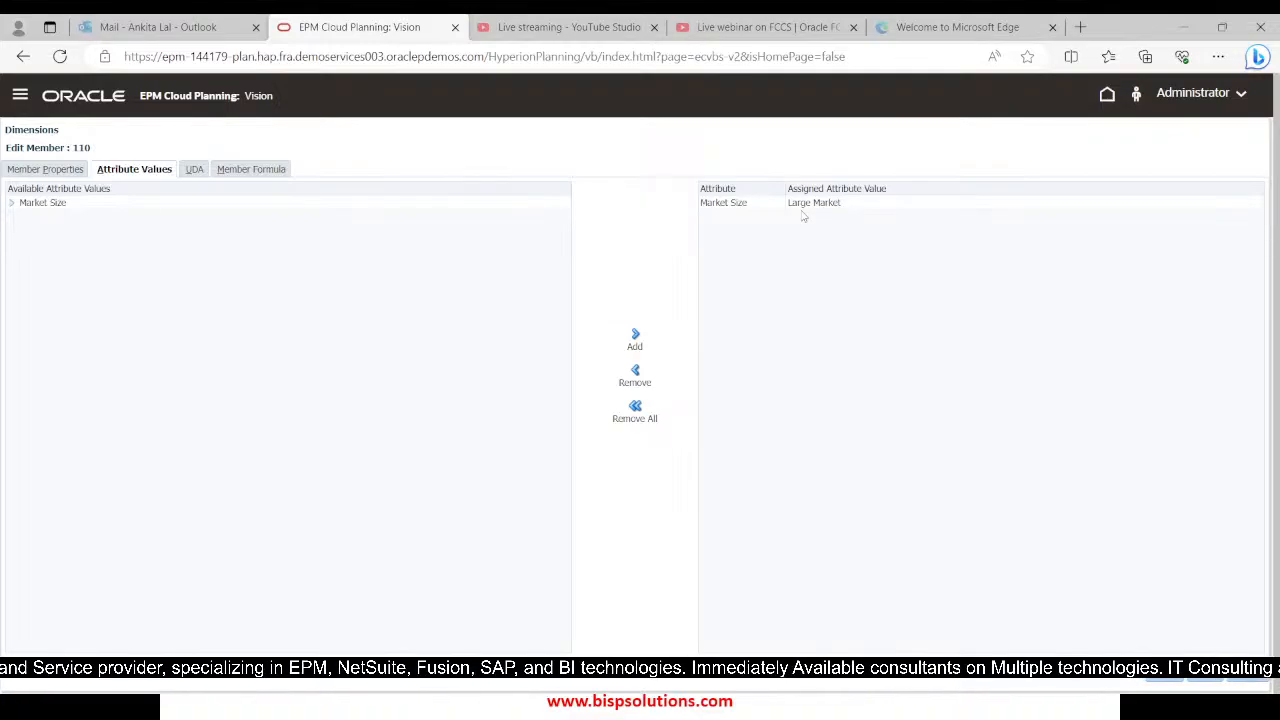
{"action": "left_click", "coordinate": [1245, 679]}
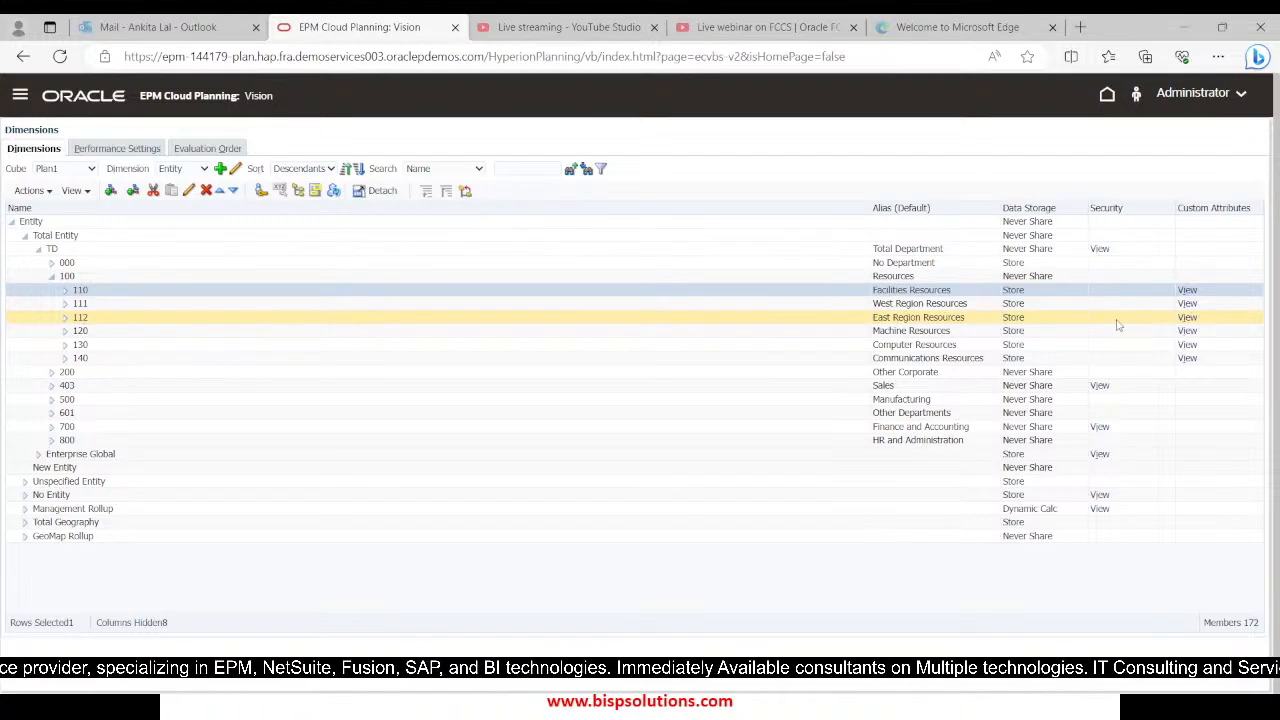
{"action": "left_click", "coordinate": [1187, 317]}
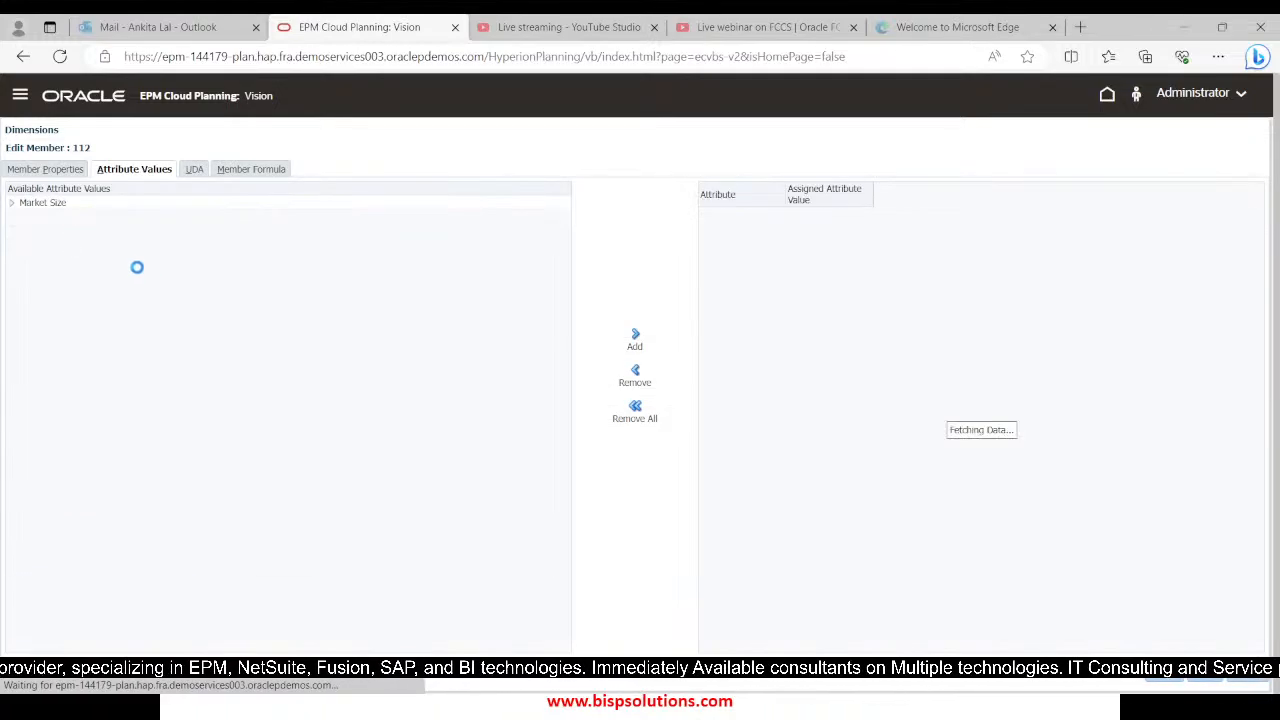
{"action": "left_click", "coordinate": [1256, 680]}
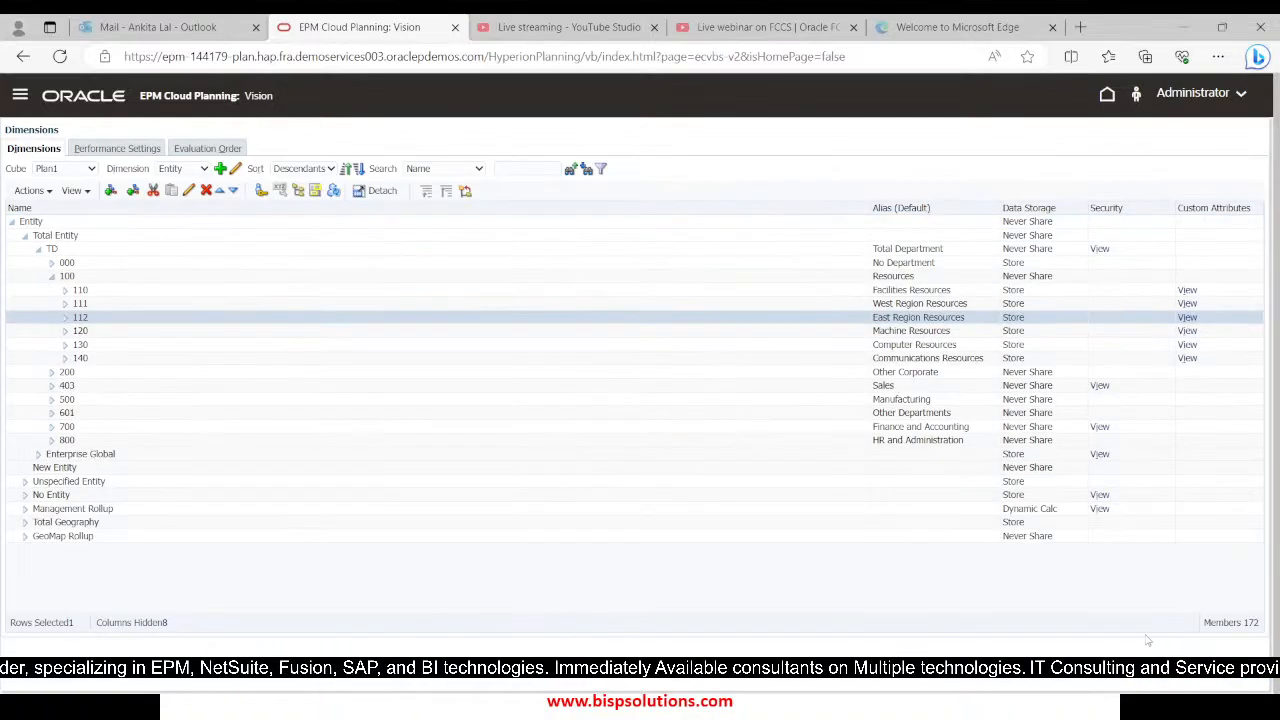
Check the attribute values assigned to entity members 130 and 140, and return to the Book3 grid in Excel
{"action": "left_click", "coordinate": [97, 349]}
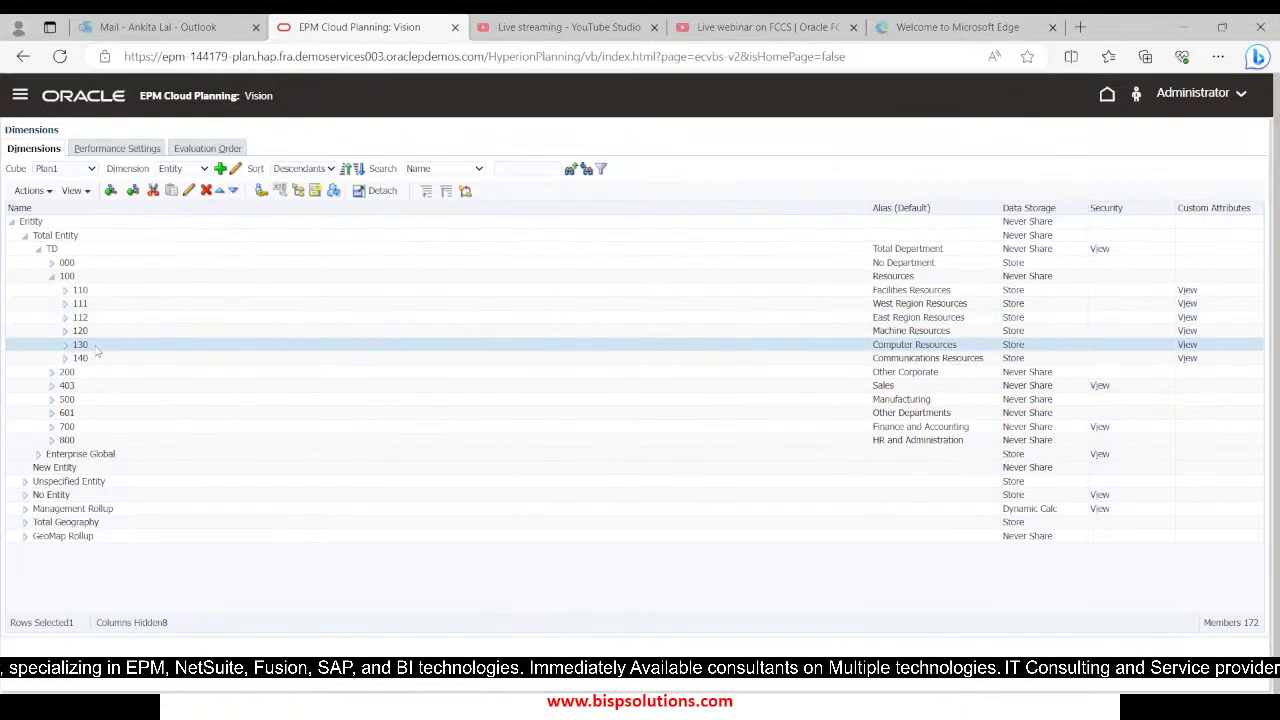
{"action": "left_click", "coordinate": [1185, 345]}
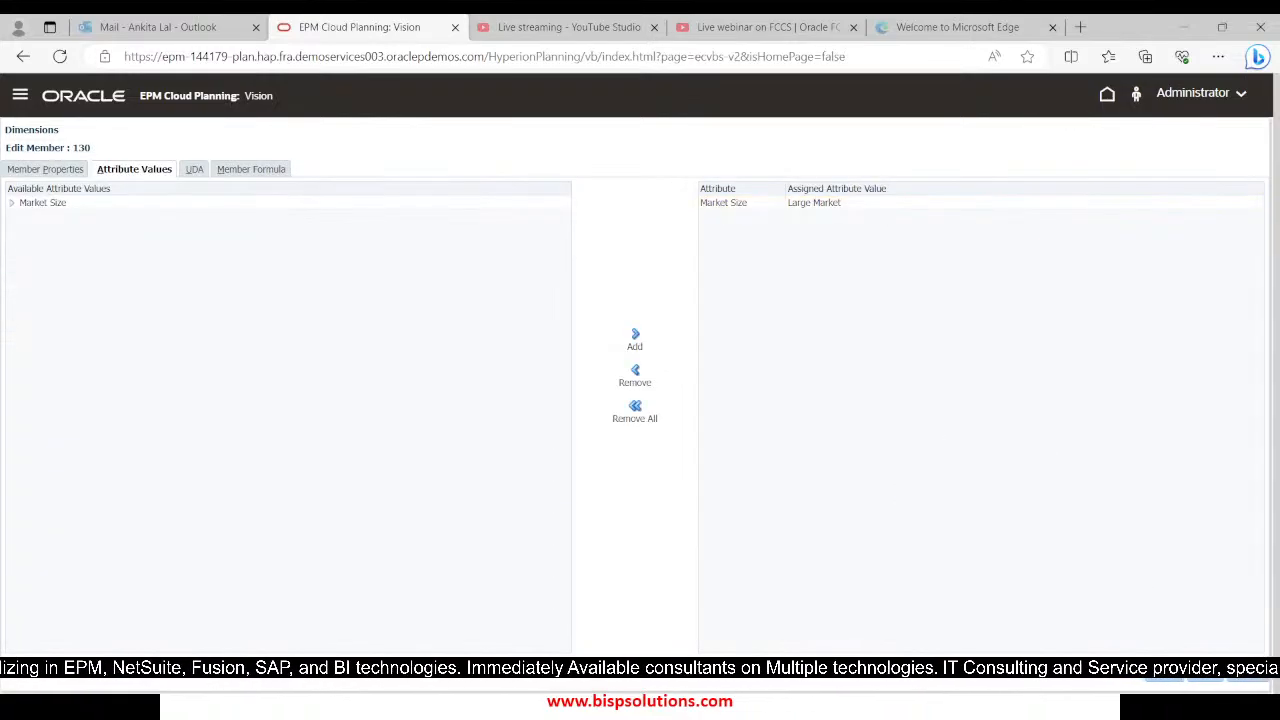
{"action": "left_click", "coordinate": [1243, 676]}
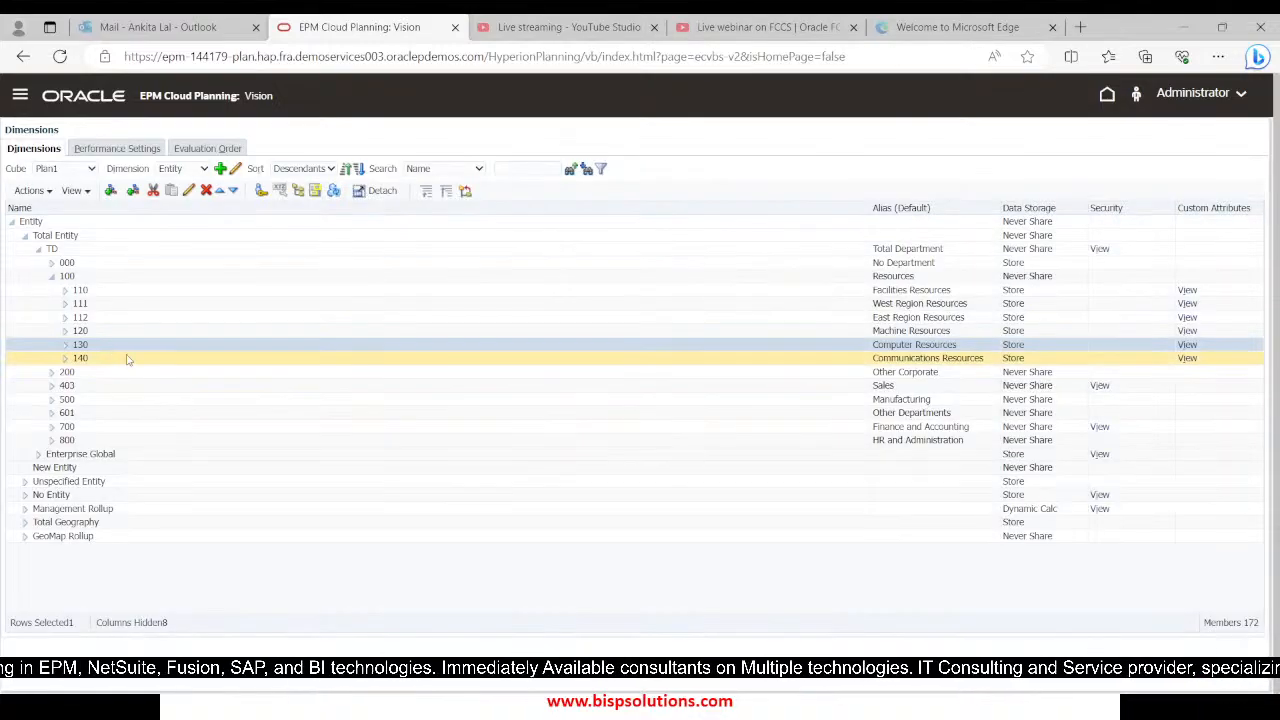
{"action": "left_click", "coordinate": [90, 362]}
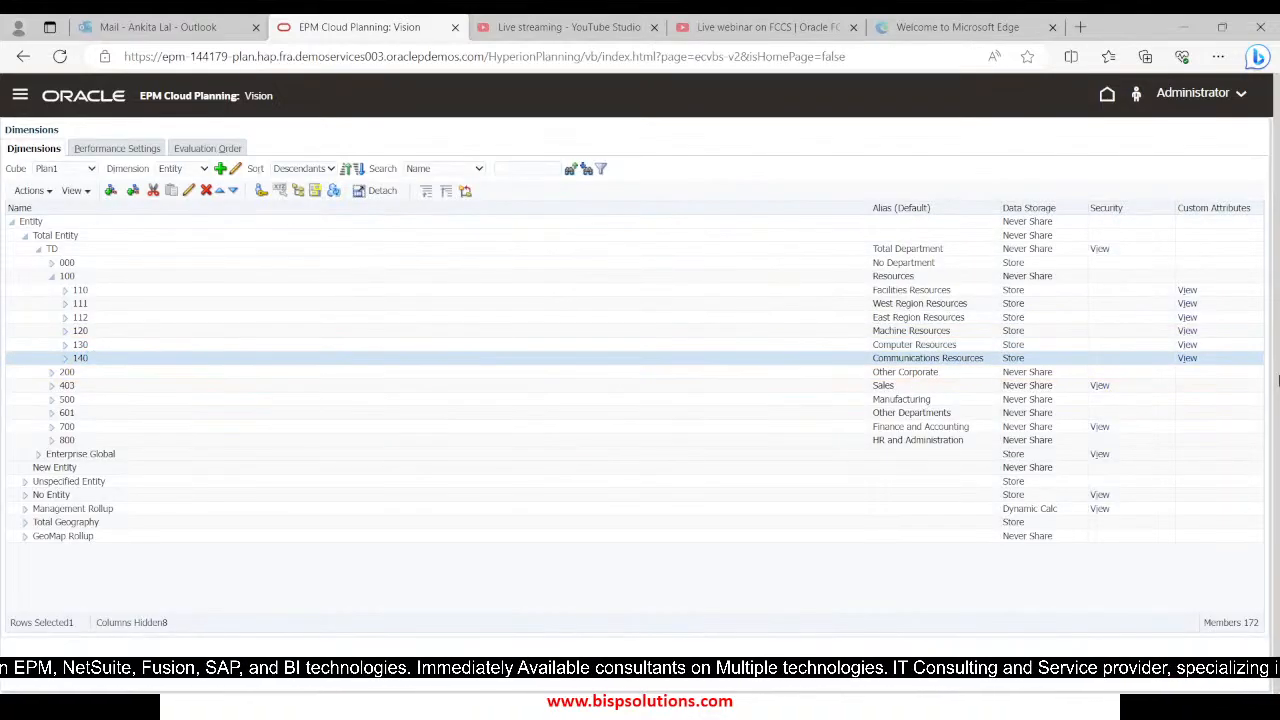
{"action": "left_click", "coordinate": [1188, 358]}
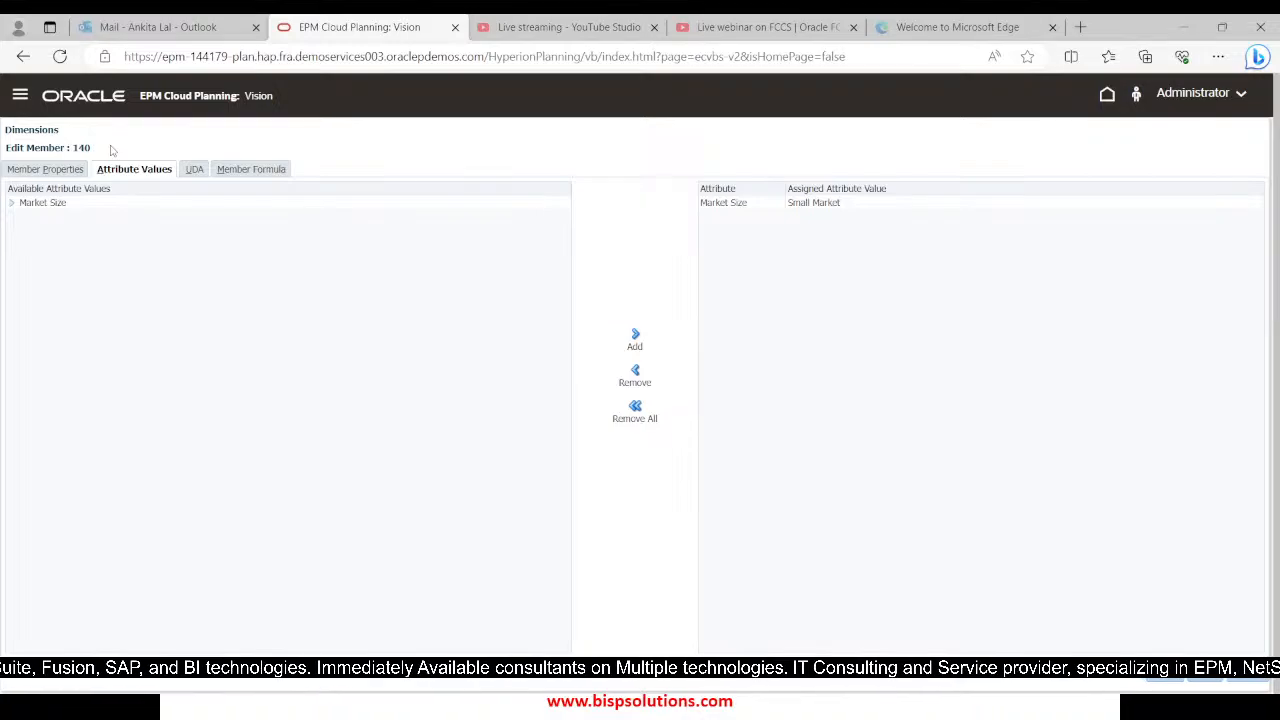
{"action": "left_click", "coordinate": [892, 207]}
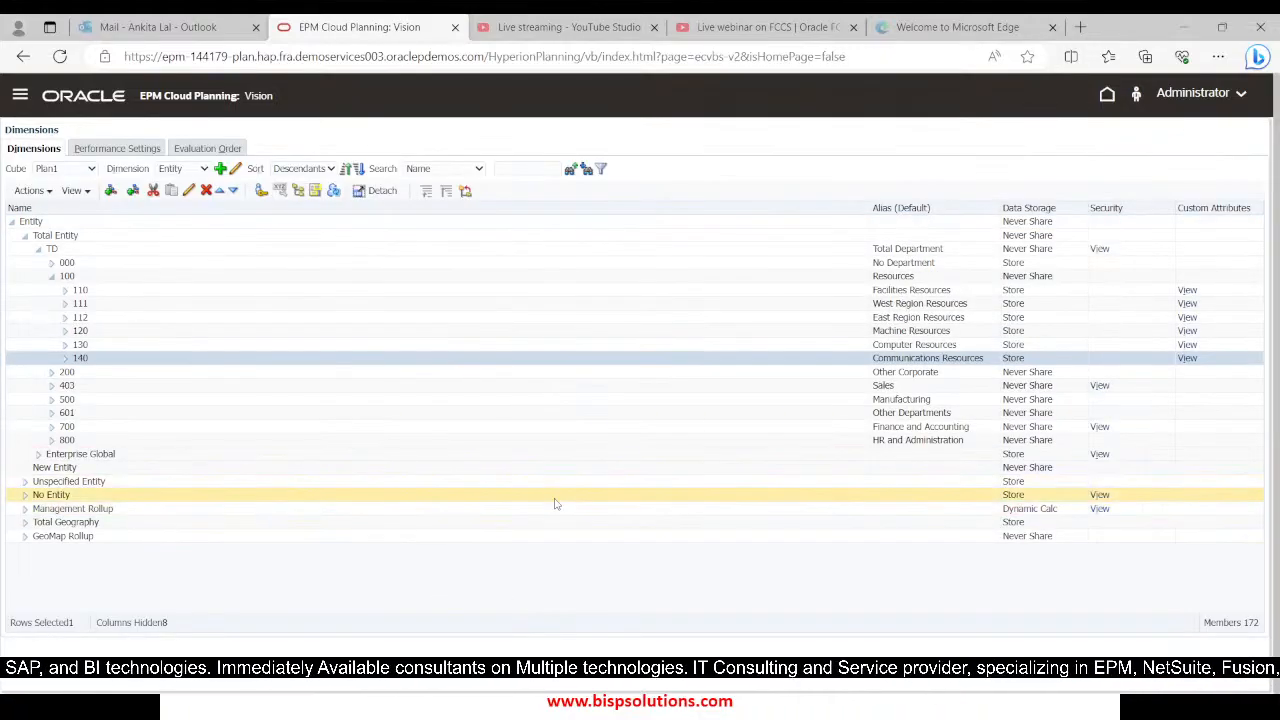
{"action": "key", "text": "alt+Tab"}
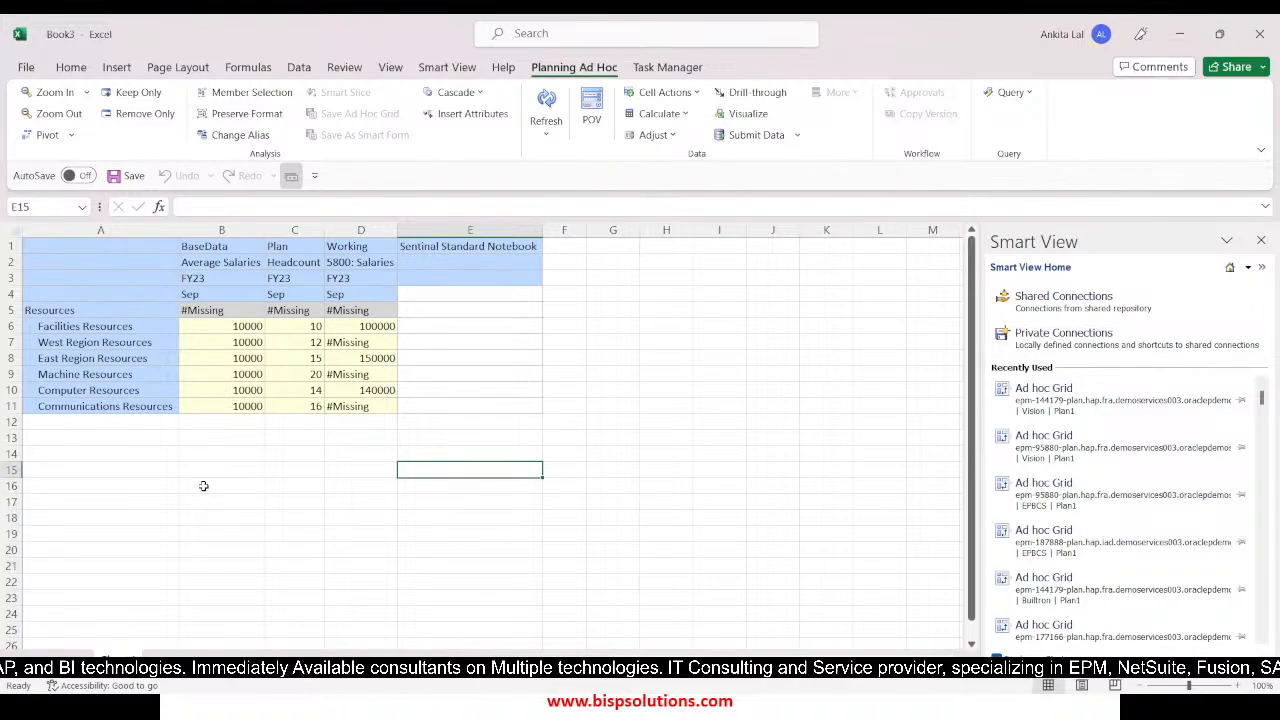
{"action": "left_click", "coordinate": [203, 486]}
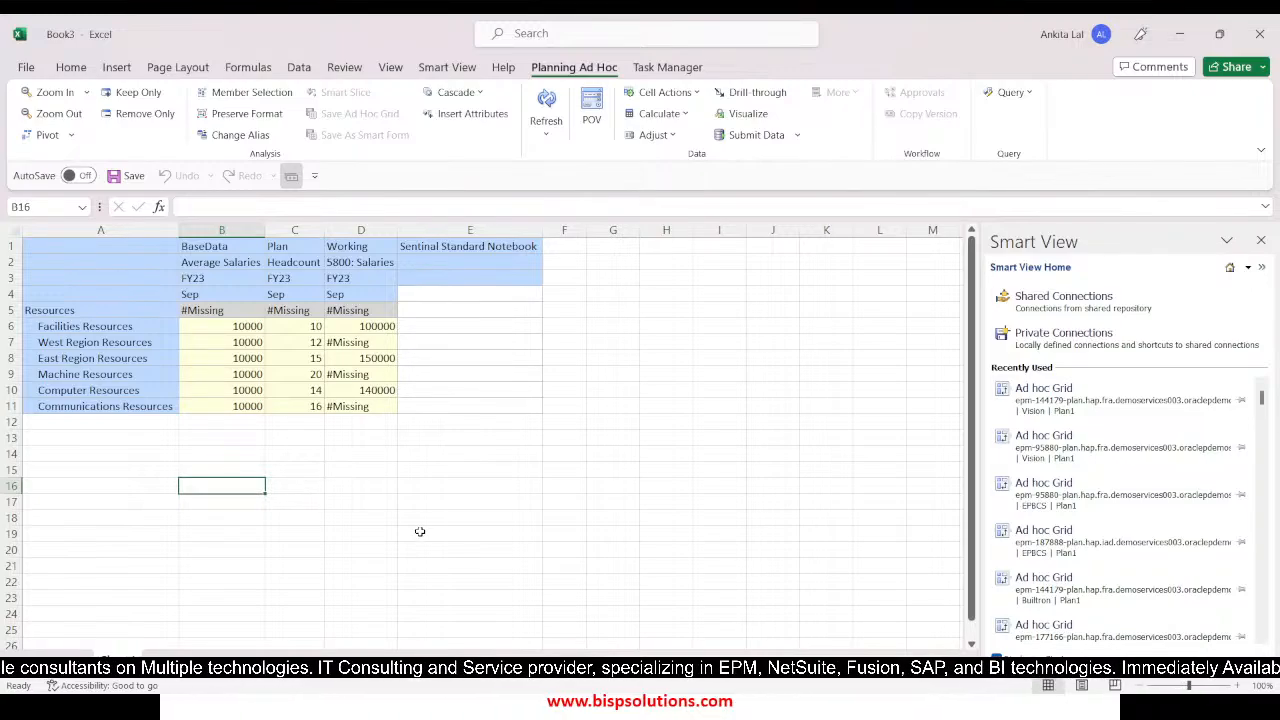
Switch to the PowerPoint slide show and advance from the IF Statement slide to the Thank You slide
{"action": "key", "text": "alt+Tab"}
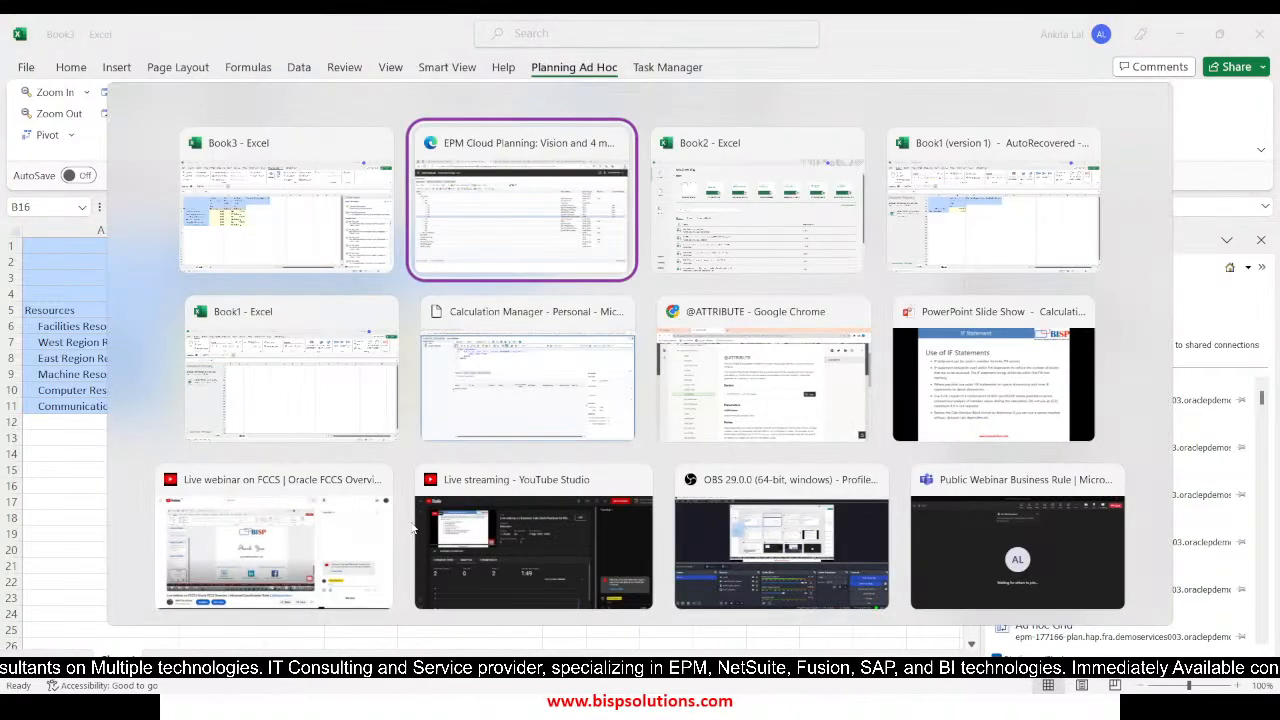
{"action": "key", "text": "alt+Tab"}
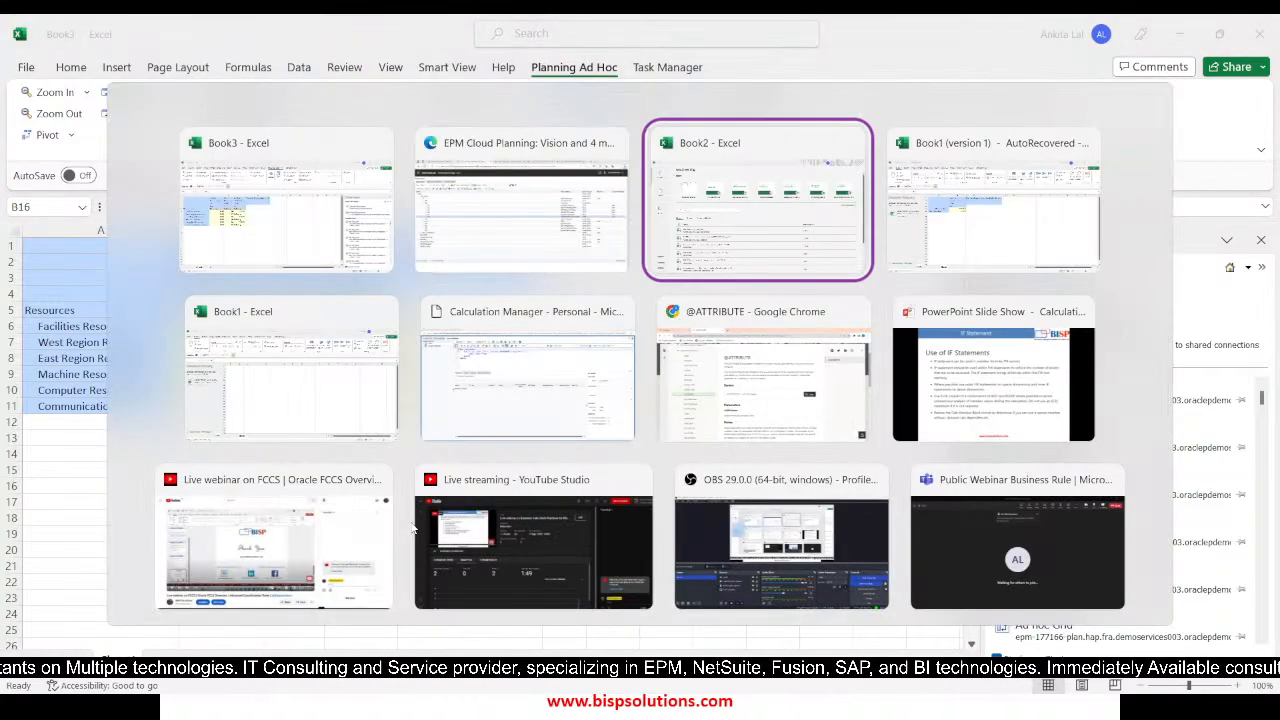
{"action": "key", "text": "alt+Tab"}
{"action": "key", "text": "alt+Tab"}
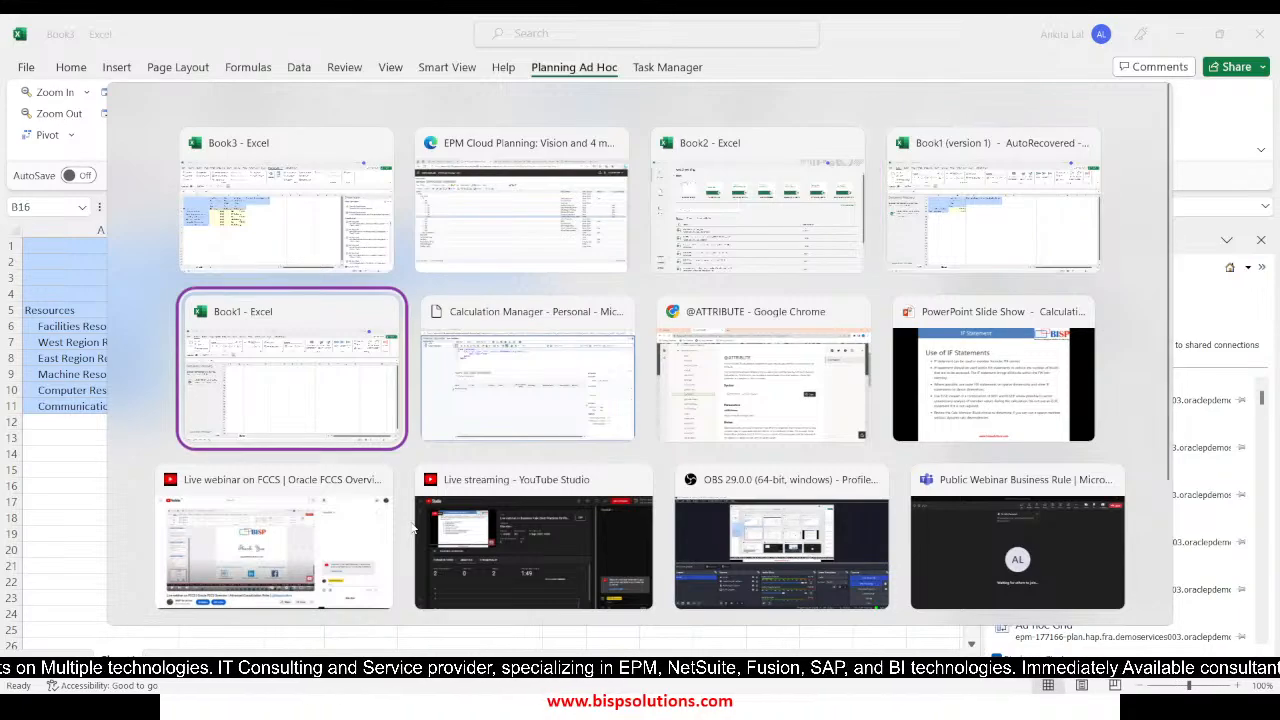
{"action": "key", "text": "alt+Tab"}
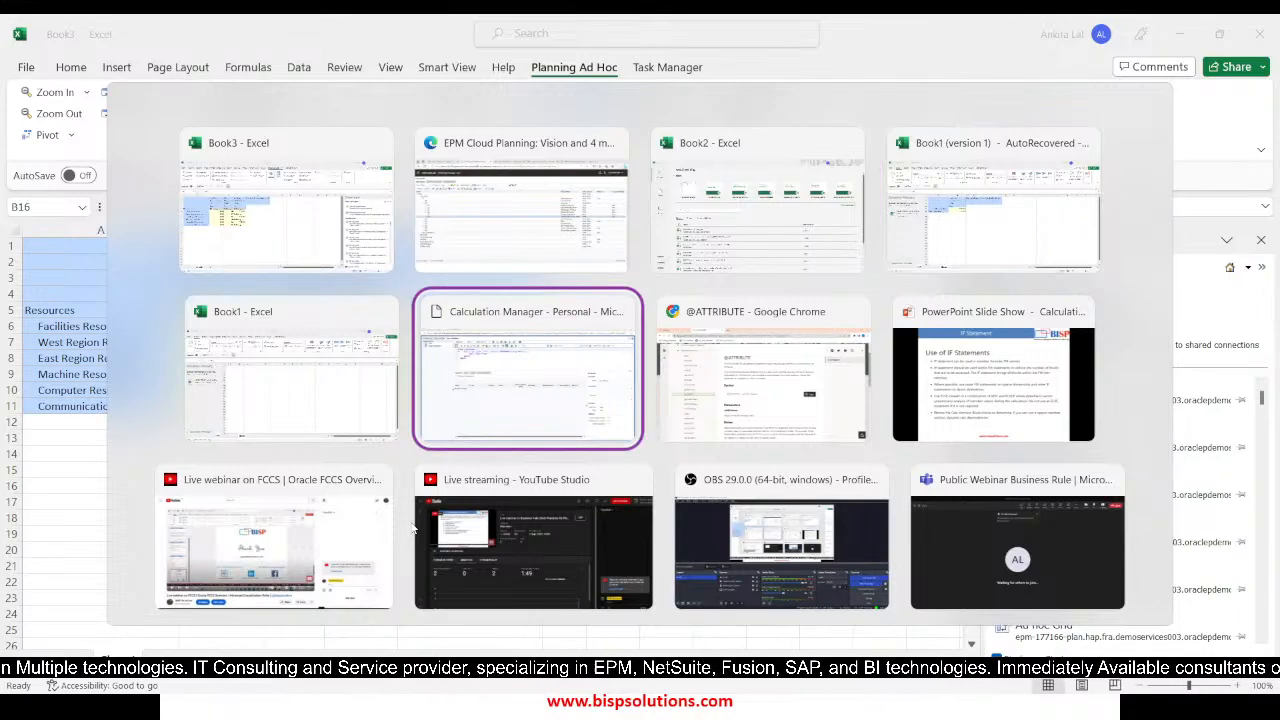
{"action": "key", "text": "alt+Tab"}
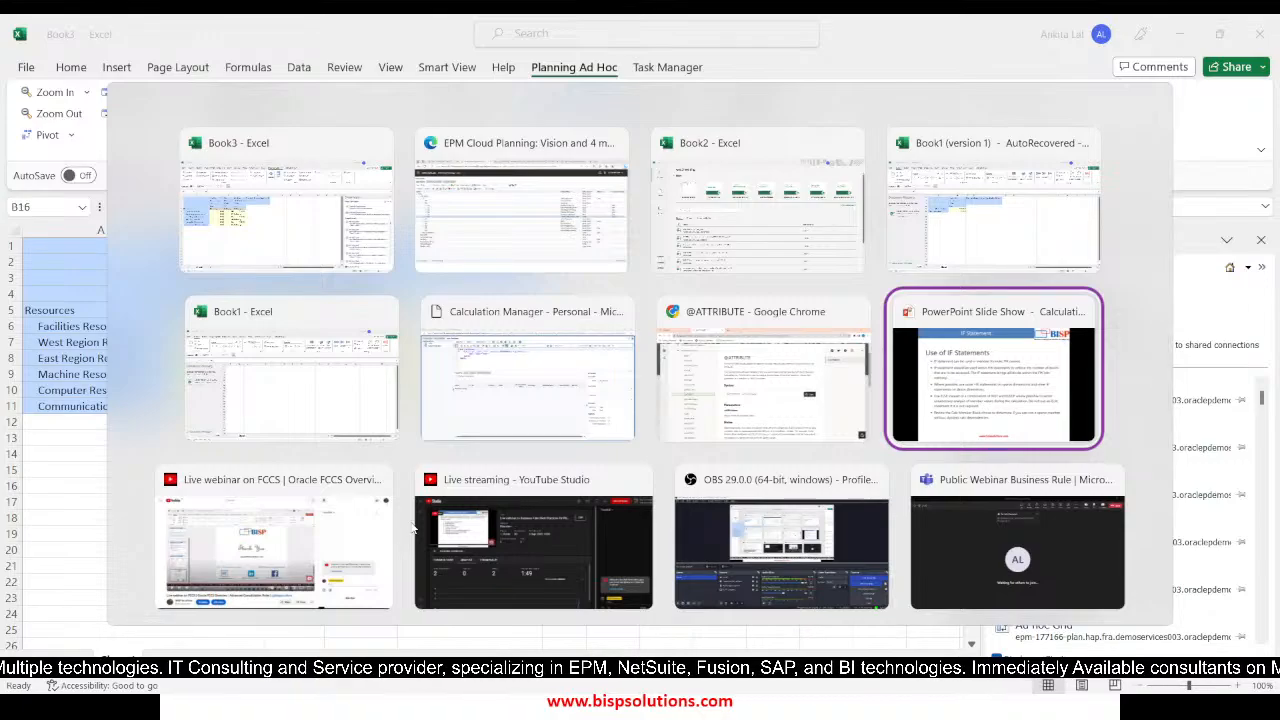
{"action": "key", "text": "alt+Tab"}
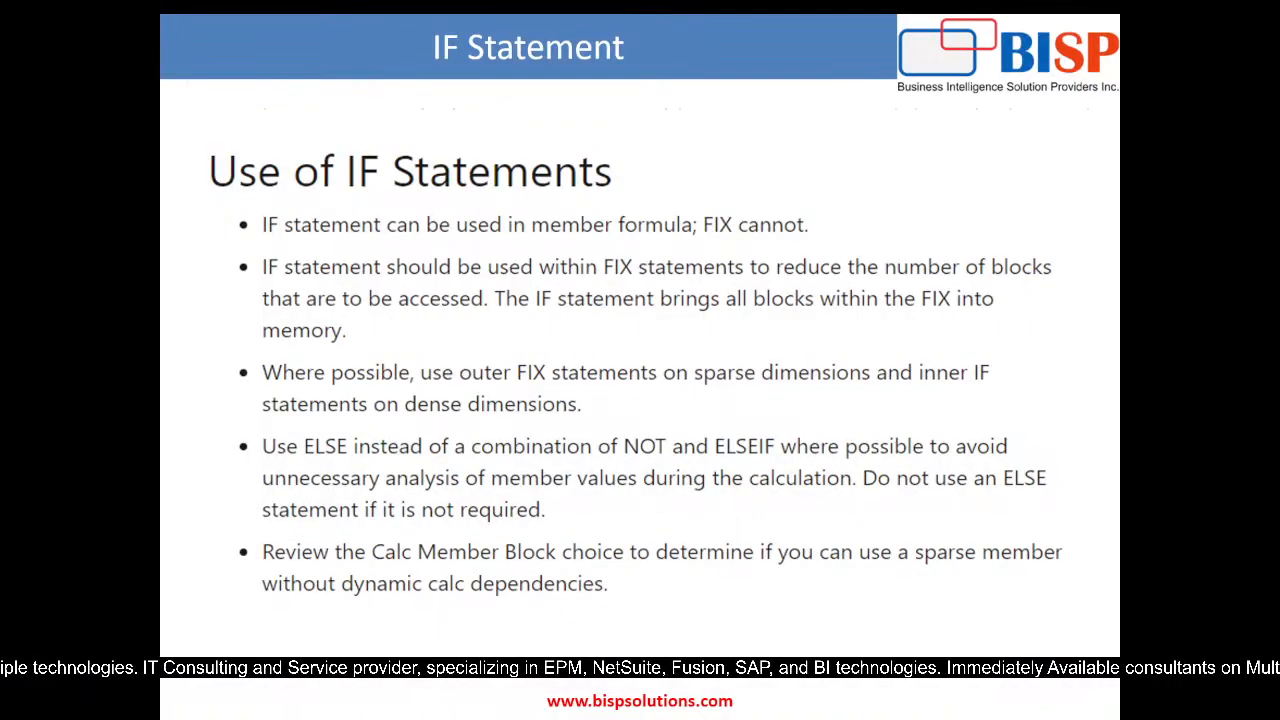
{"action": "key", "text": "Right"}
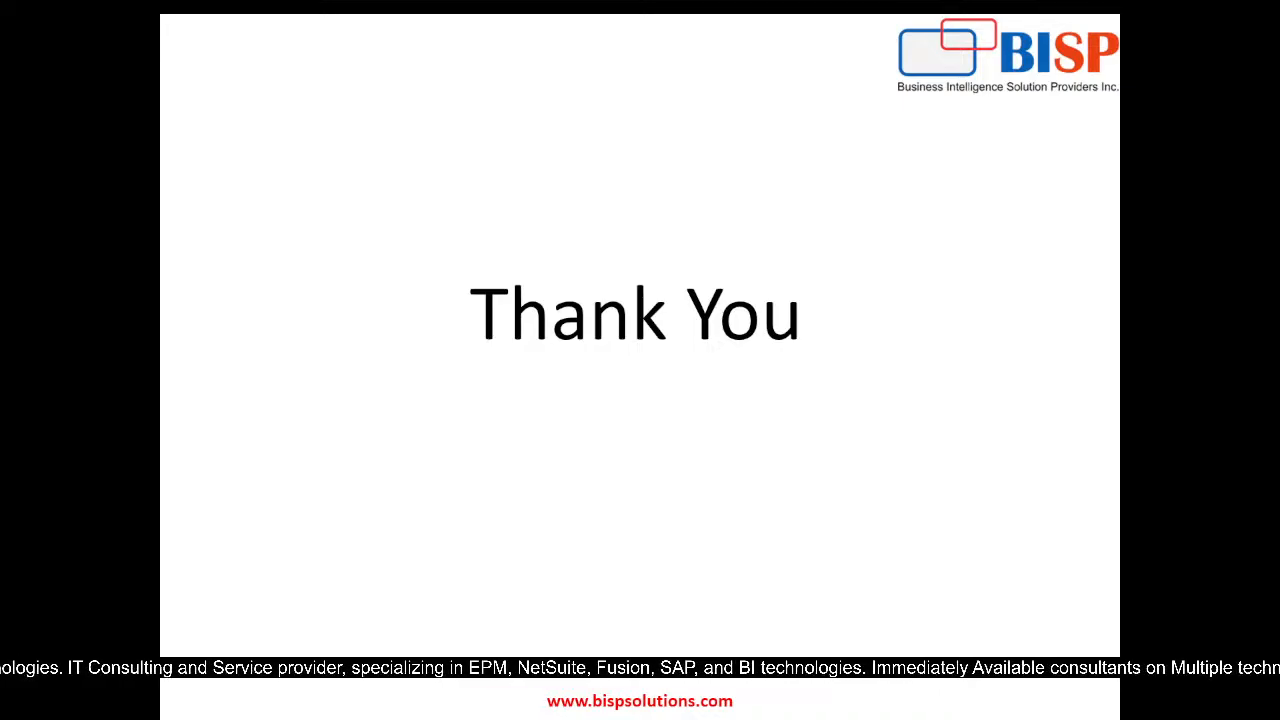
{"action": "key", "text": "alt+Tab"}
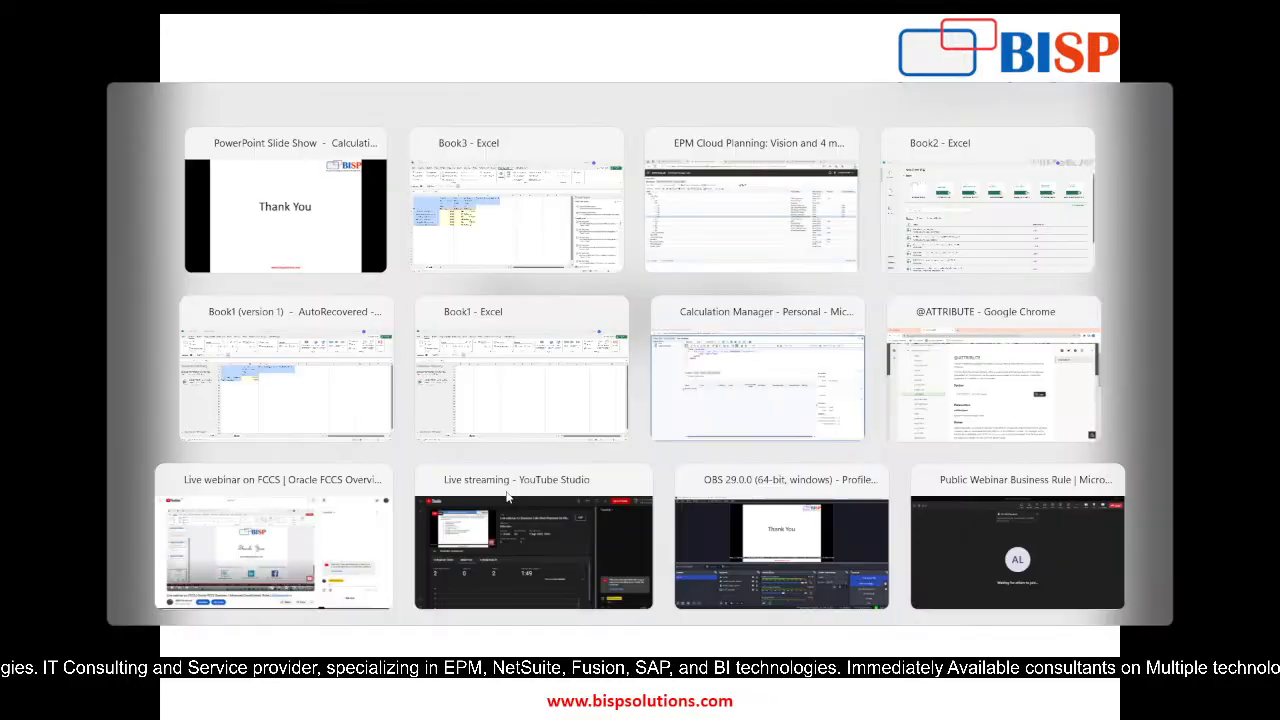
{"action": "key", "text": "alt+Tab"}
{"action": "key", "text": "alt+Tab"}
{"action": "key", "text": "alt+Tab"}
{"action": "key", "text": "alt+Tab"}
{"action": "key", "text": "alt+Tab"}
{"action": "key", "text": "alt+Tab"}
{"action": "key", "text": "alt+Tab"}
{"action": "key", "text": "alt+Tab"}
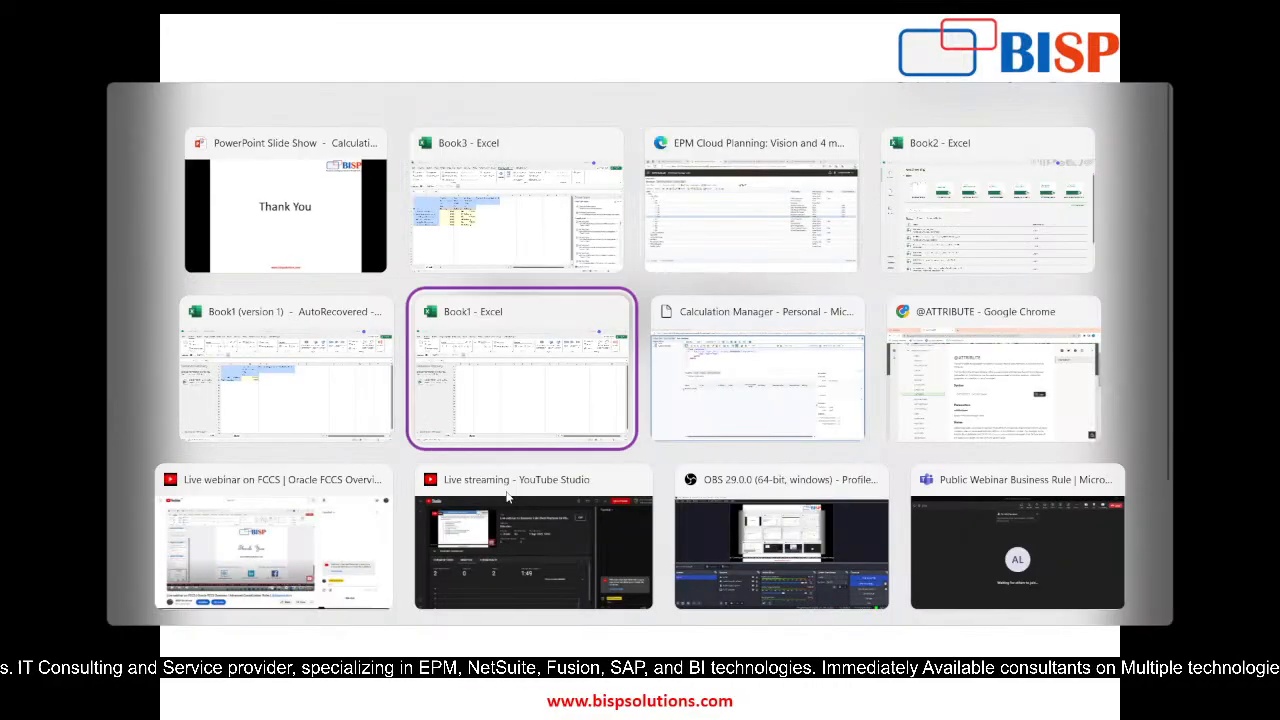